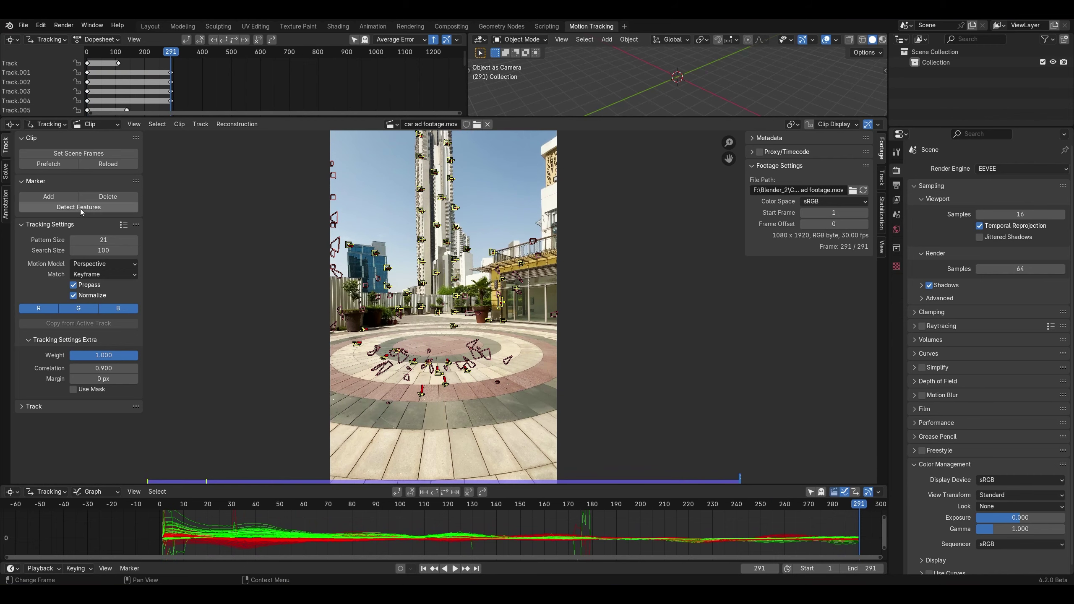
Step: Detect features on the last frame, 291, and track the new markers backwards to frame 1
click(80, 207)
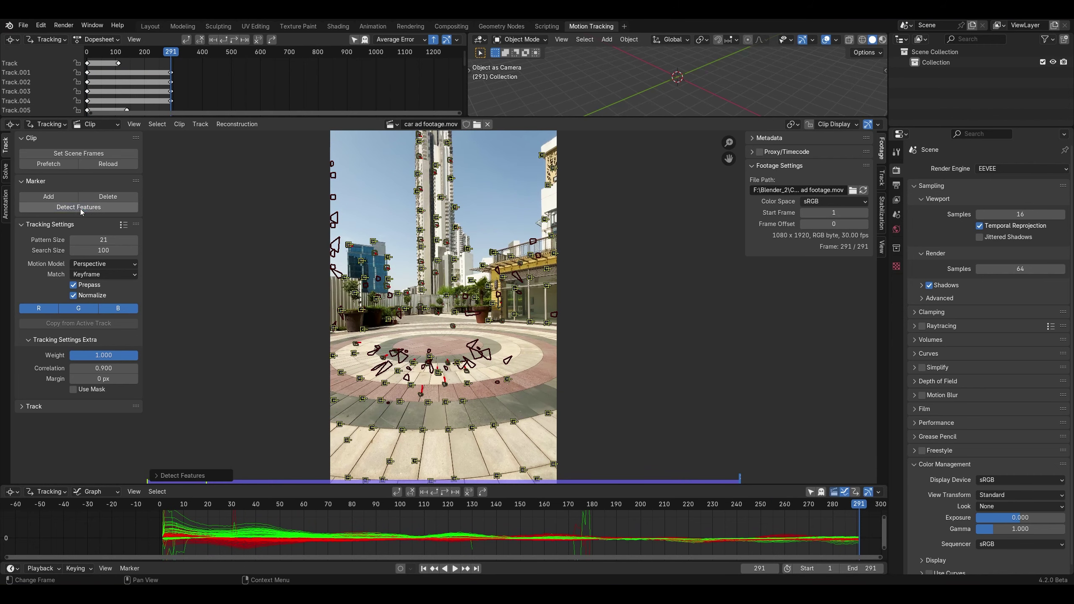
click(435, 493)
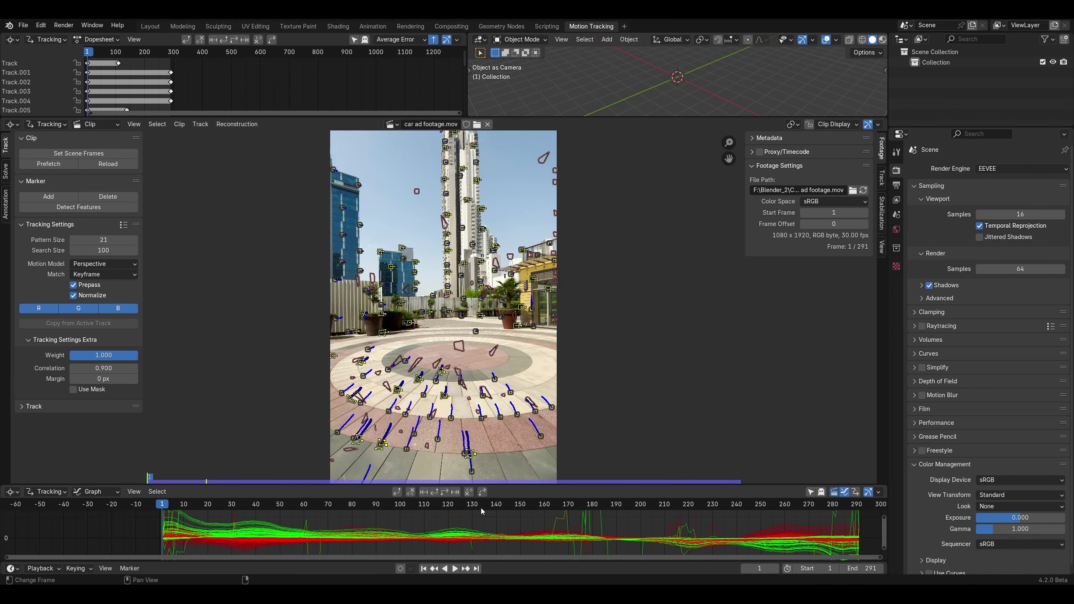
Step: At frame 150, detect new features and track them forwards to the end of the clip and backwards to its start
drag(479, 508, 518, 529)
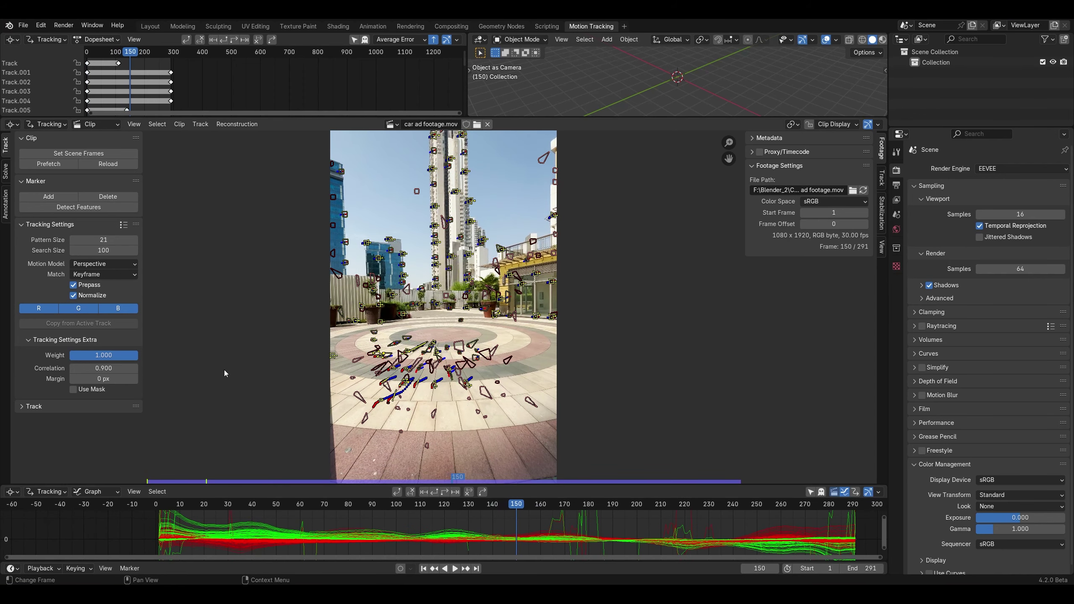
click(78, 207)
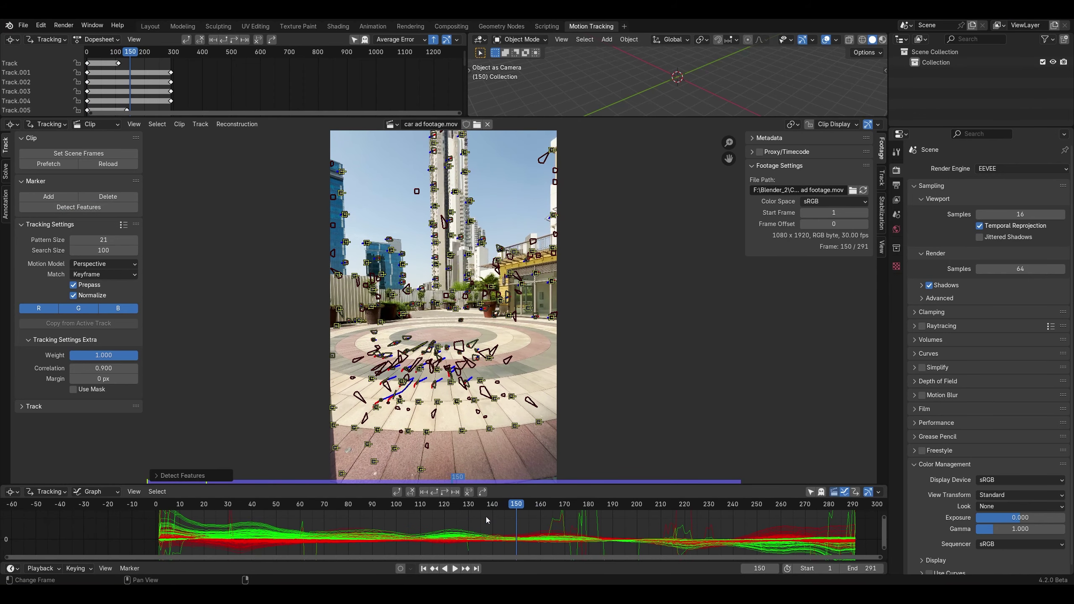
click(446, 494)
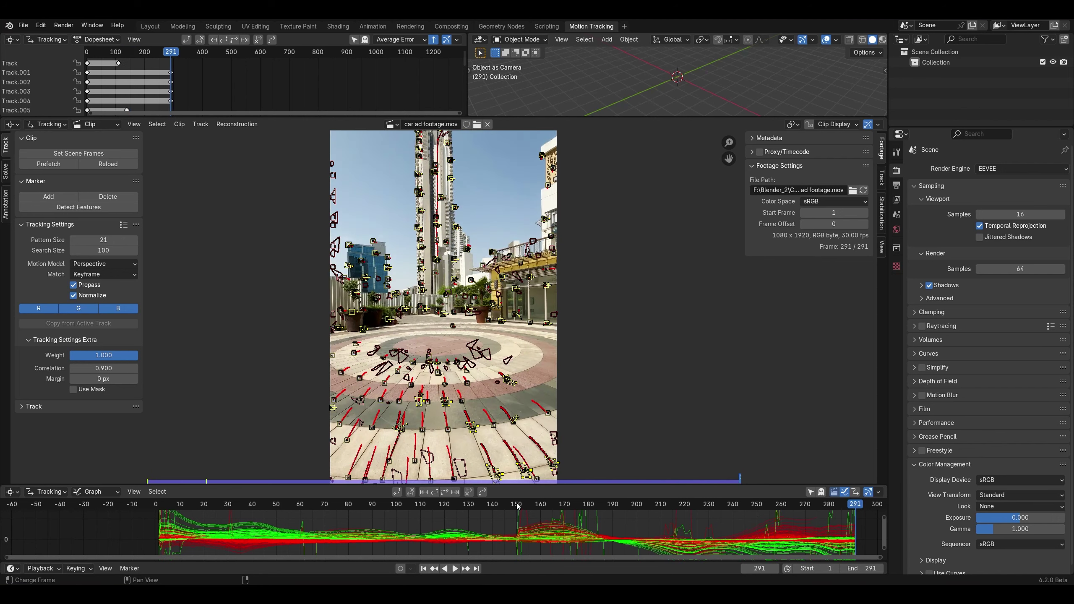
click(517, 506)
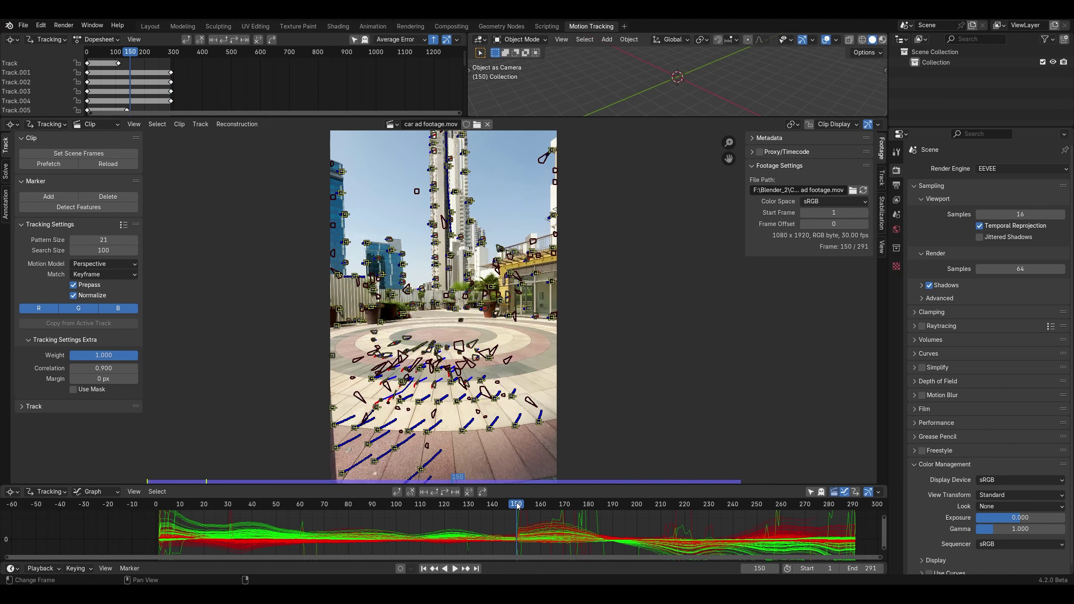
click(434, 493)
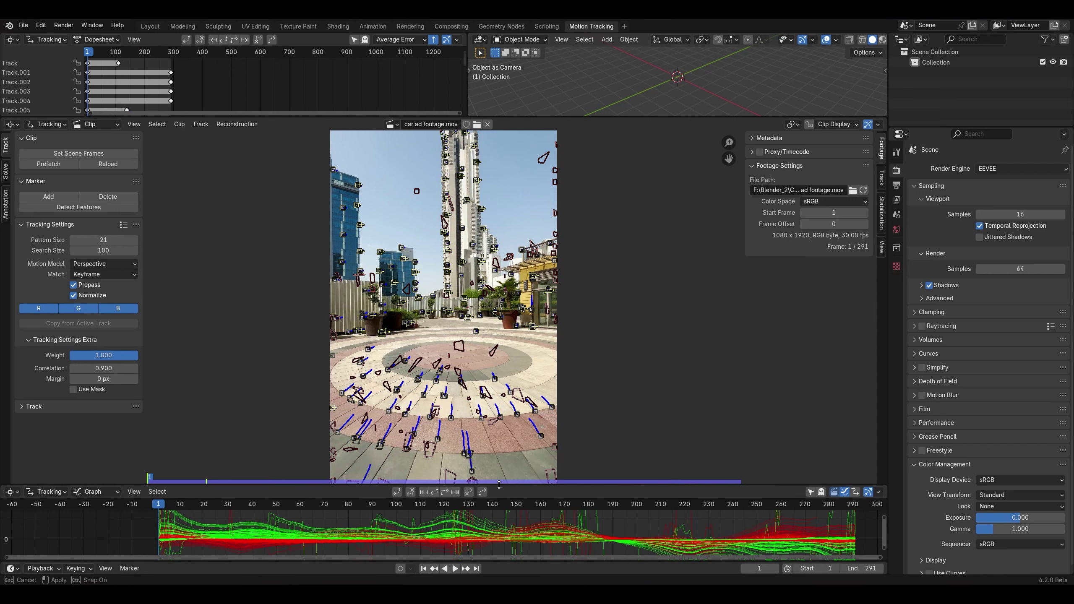
Step: Enlarge the tracking graph, inspect the outlier track spiking around frames 175 to 179 in the footage, and delete it
drag(491, 486, 555, 398)
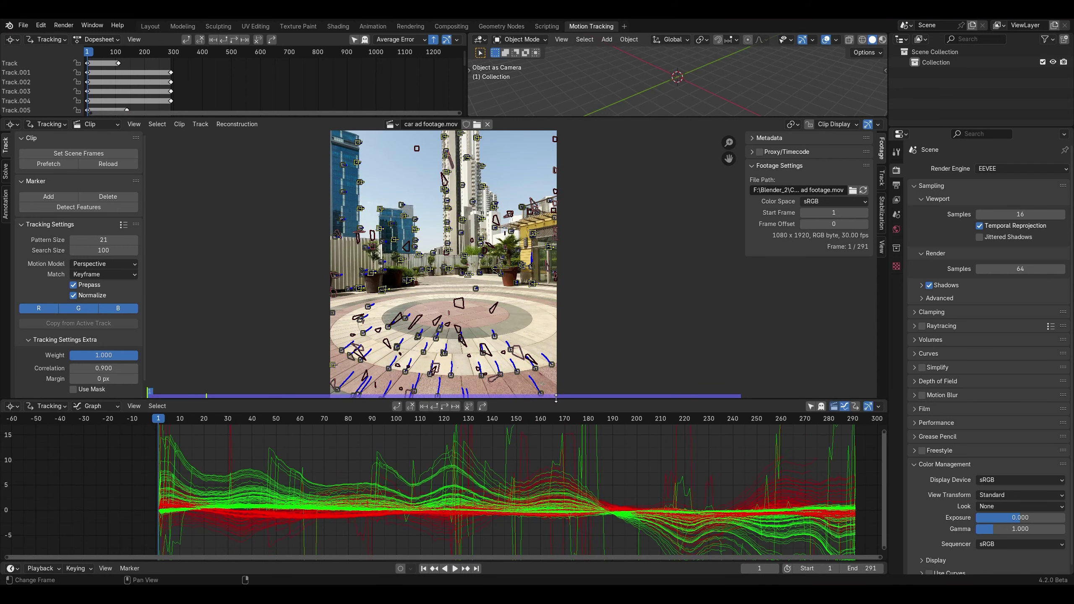
click(595, 440)
click(563, 438)
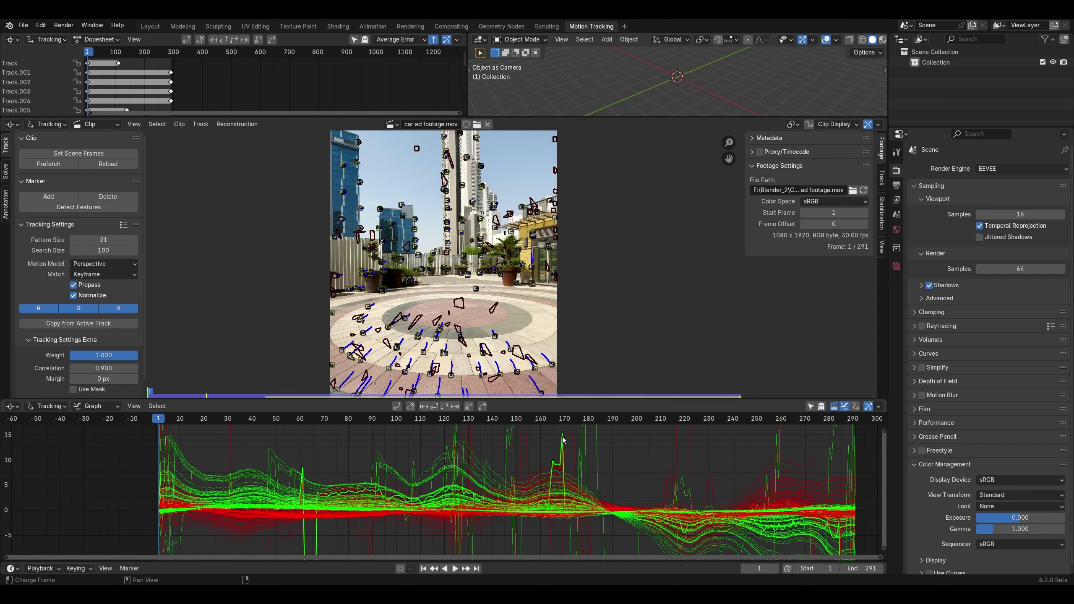
click(597, 438)
scroll(445, 268, down, 2)
middle_drag(509, 284, 513, 248)
mouse_move(571, 421)
mouse_down()
mouse_move(590, 425)
mouse_move(577, 424)
mouse_up()
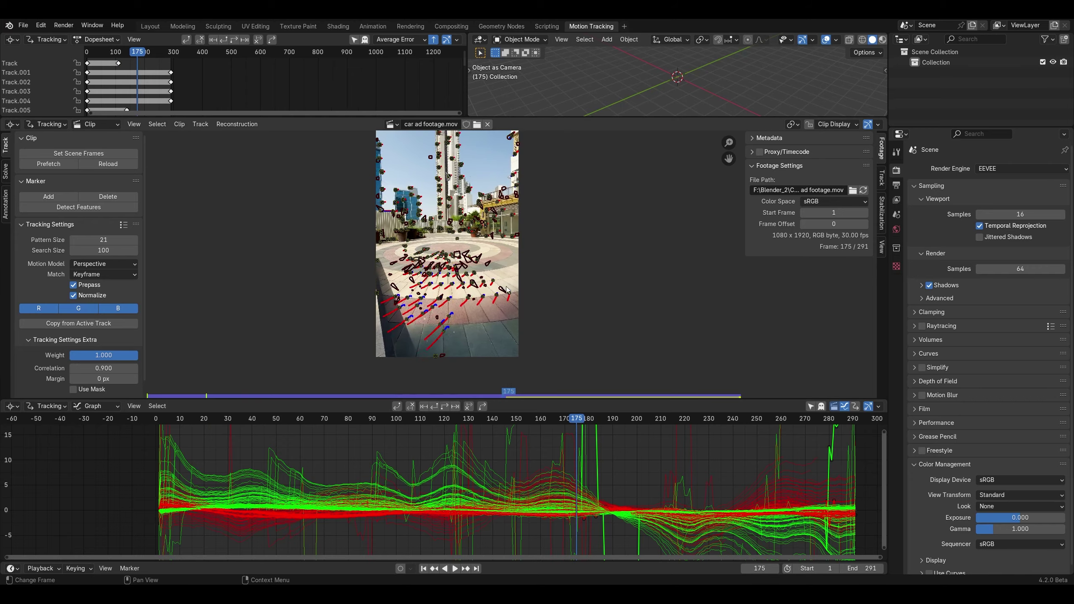
scroll(443, 262, up, 3)
scroll(432, 276, up, 4)
middle_drag(444, 162, 436, 386)
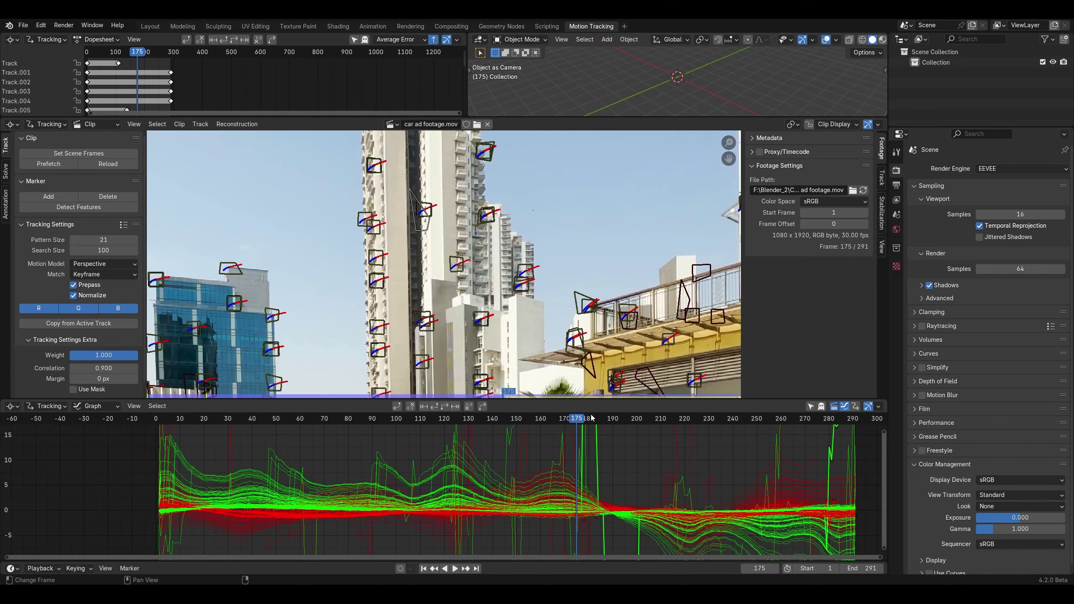
mouse_move(591, 418)
mouse_down()
mouse_move(550, 424)
mouse_move(594, 426)
mouse_move(579, 427)
mouse_move(587, 432)
mouse_up()
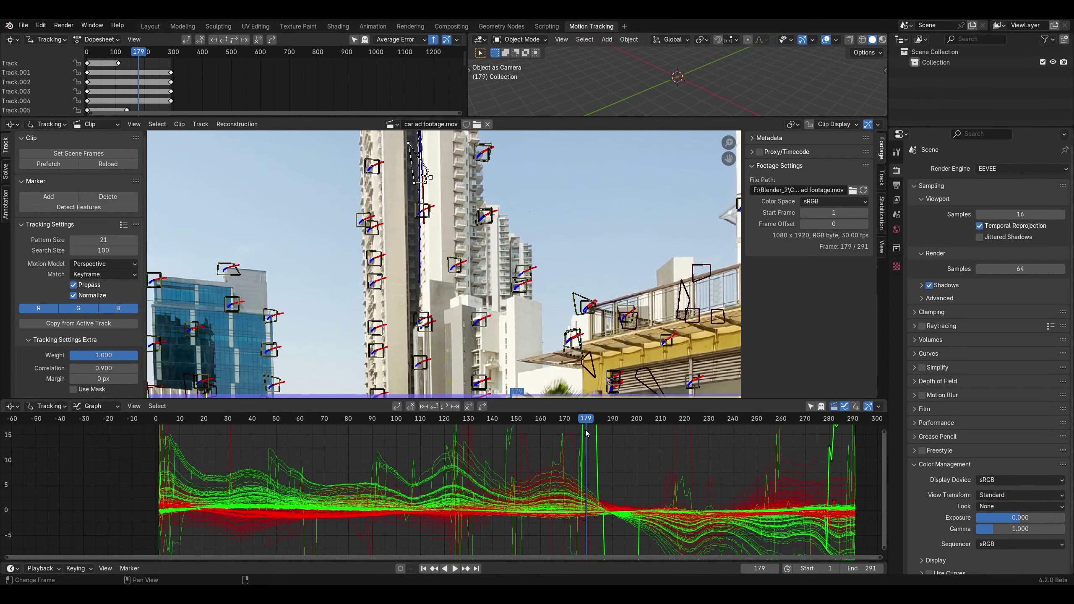
key(x)
click(604, 443)
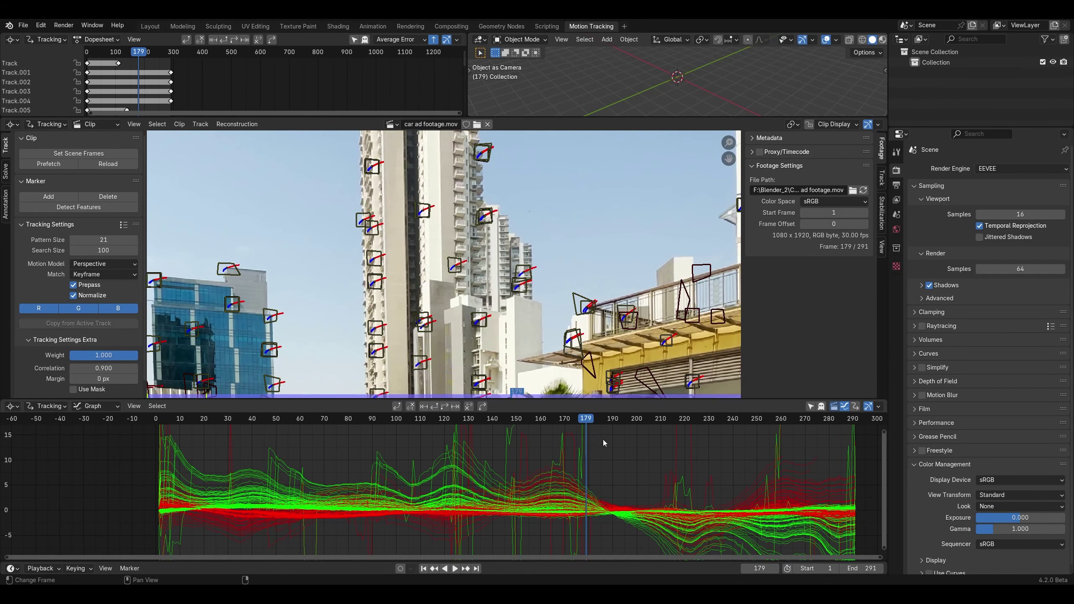
Step: Delete the outlier track whose curve spikes near frame 220 in the graph
click(691, 451)
key(x)
click(670, 450)
scroll(575, 471, down, 3)
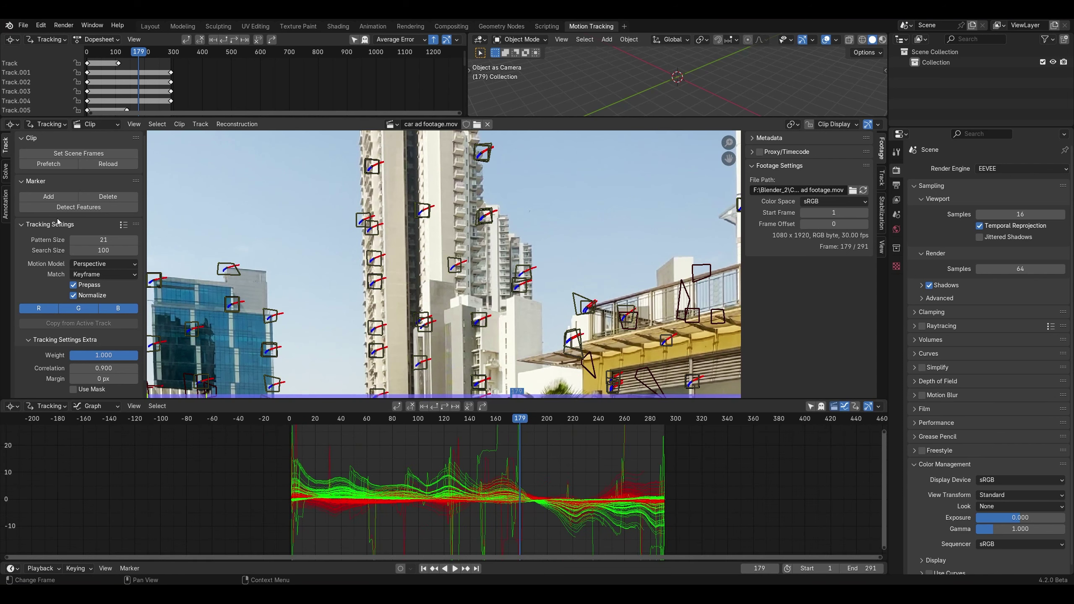
Step: Solve the camera motion with focal length refinement enabled, starting from frame 1 of the clip
click(7, 176)
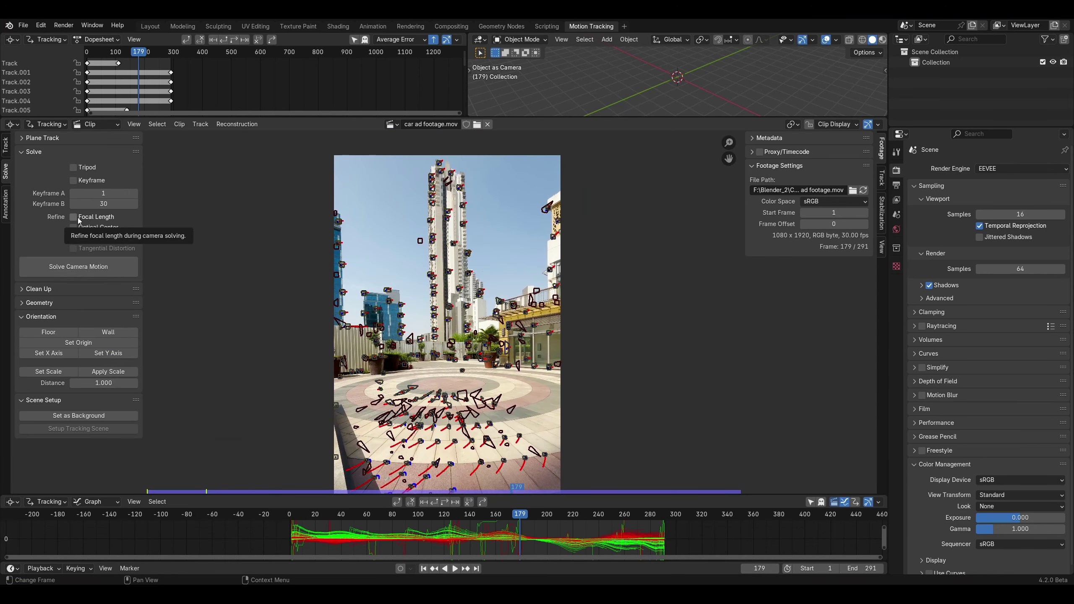
click(74, 217)
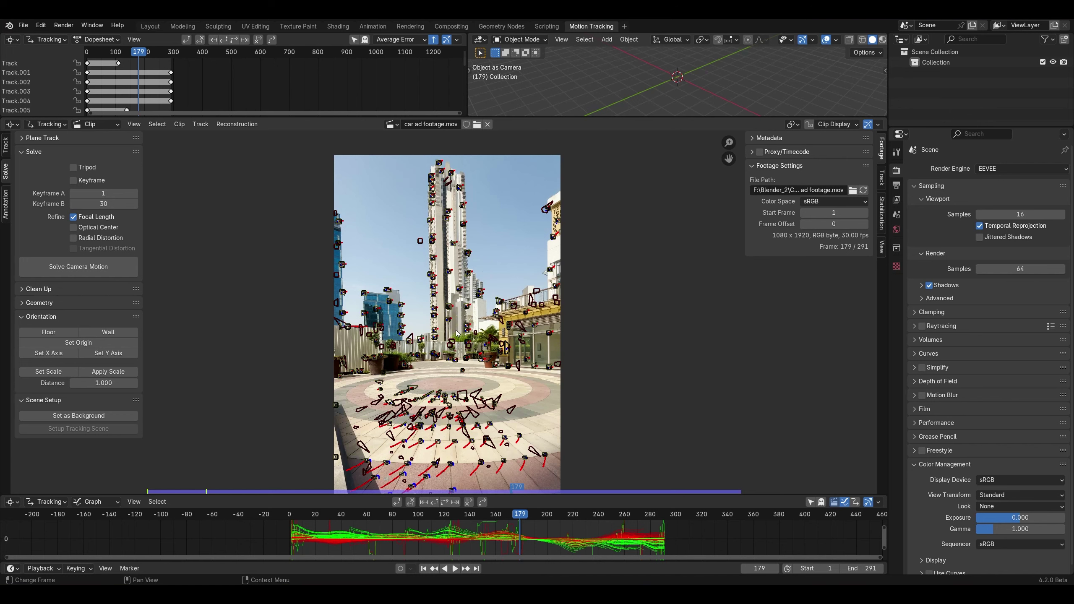
middle_drag(311, 324, 338, 298)
key(shift+Left)
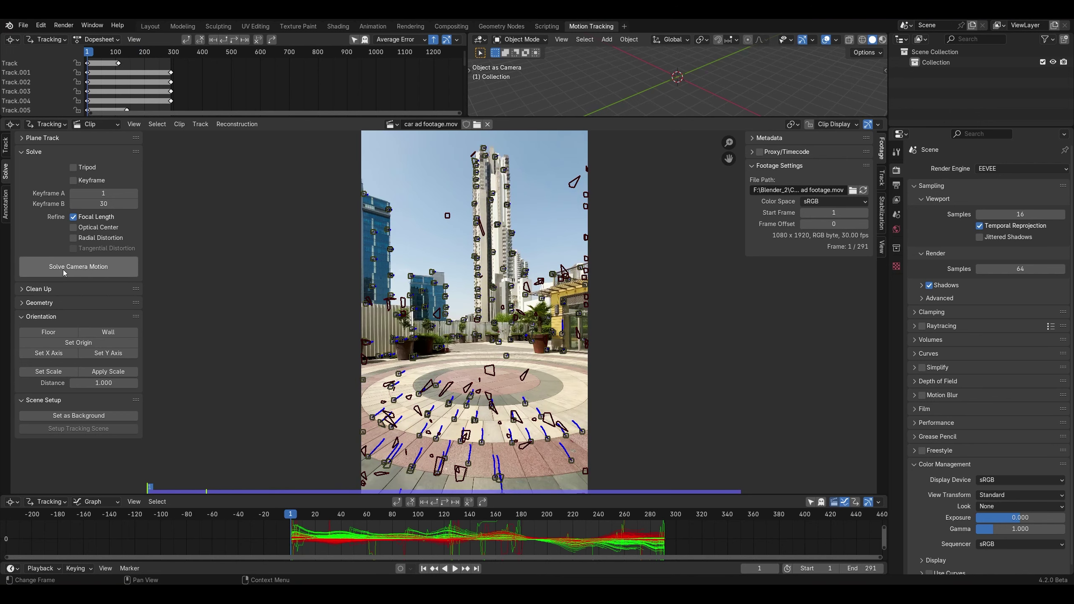
click(64, 271)
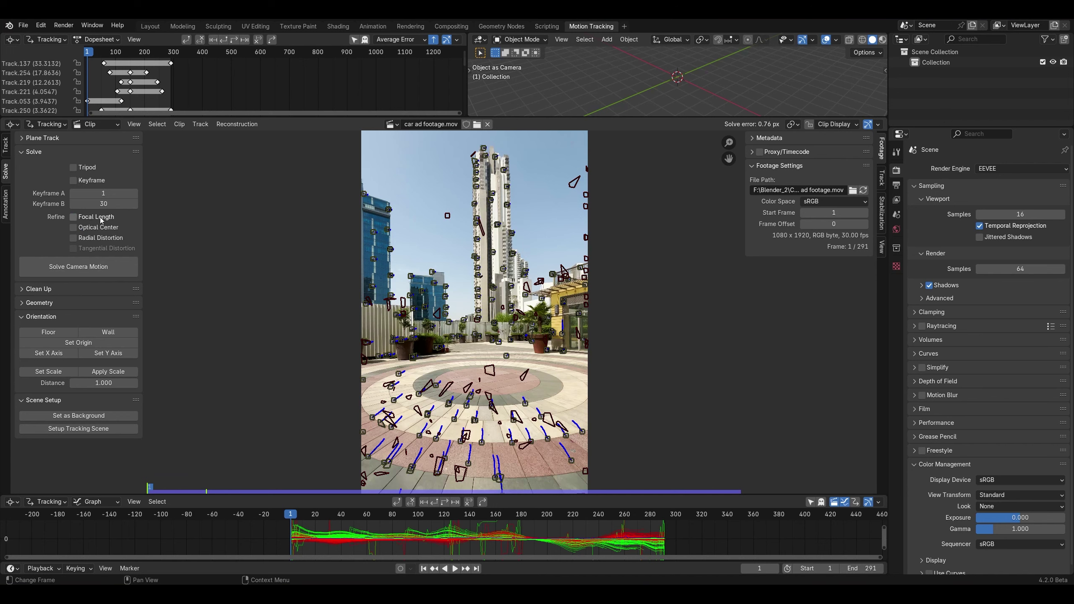
Step: Use Clean Tracks with the Select action and a reprojection error of 1 to select the inaccurate tracks
click(44, 290)
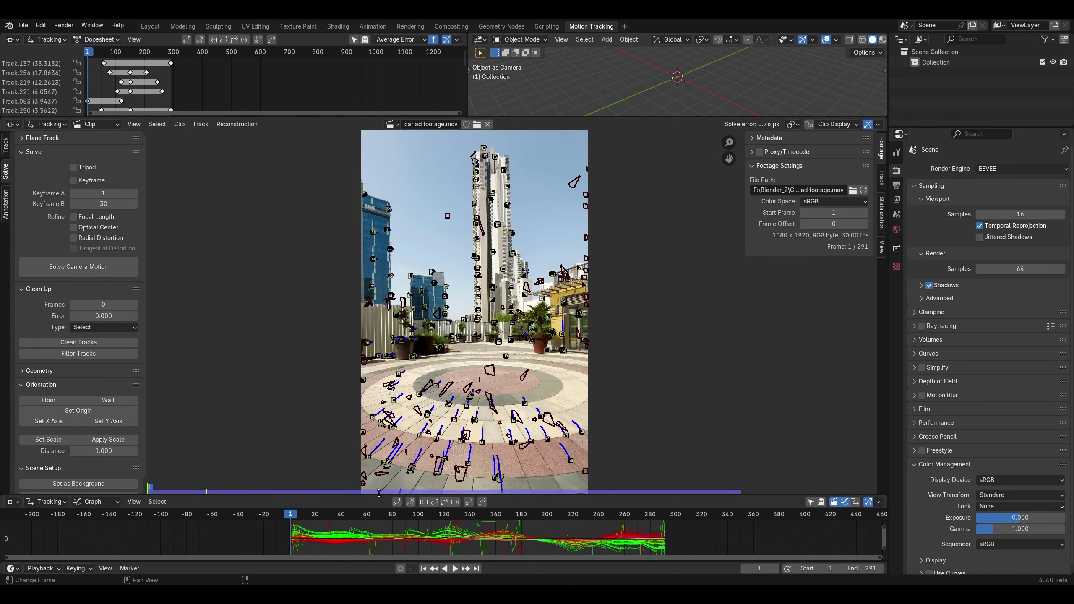
drag(379, 493, 379, 439)
middle_drag(559, 351, 558, 325)
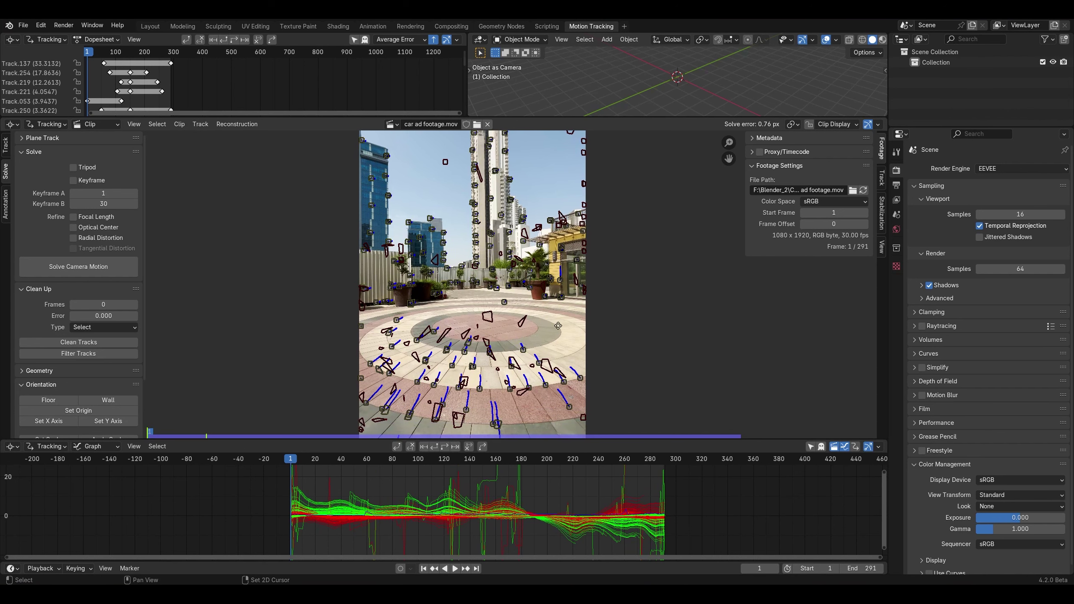
click(95, 342)
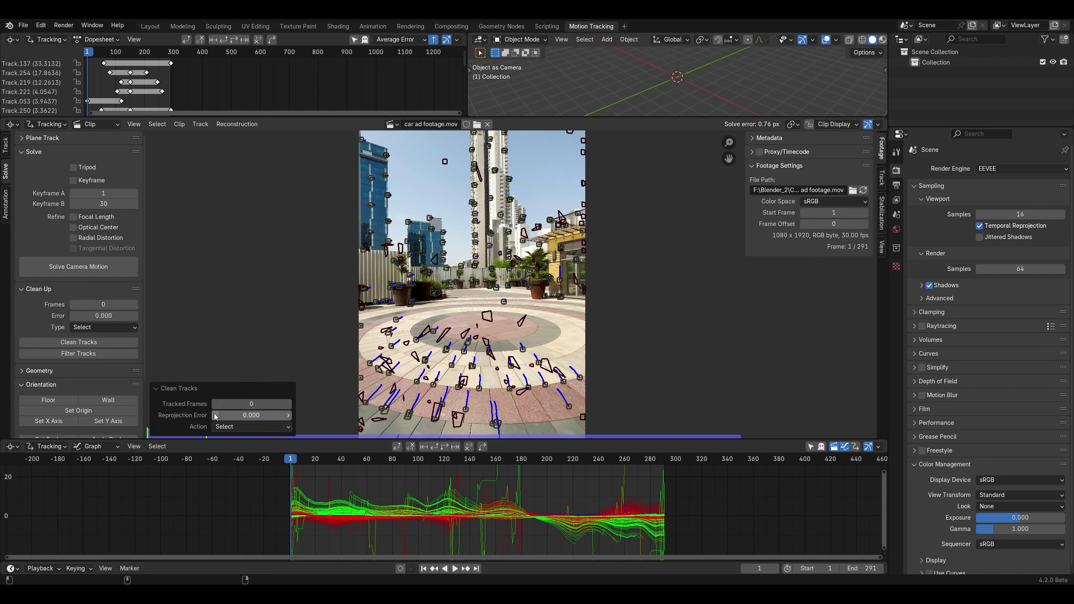
click(231, 415)
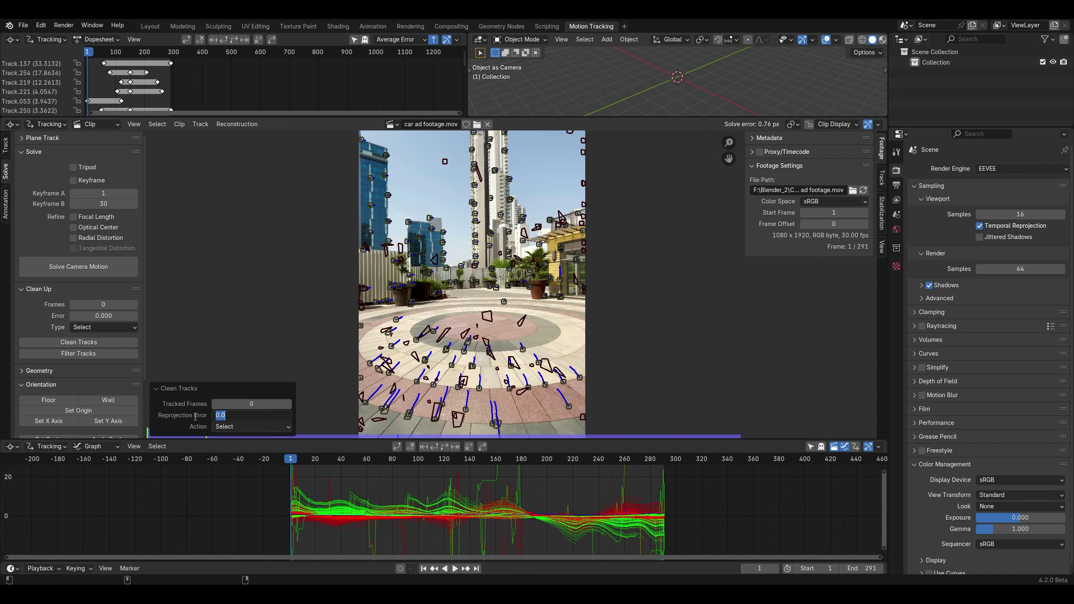
text(1)
key(Return)
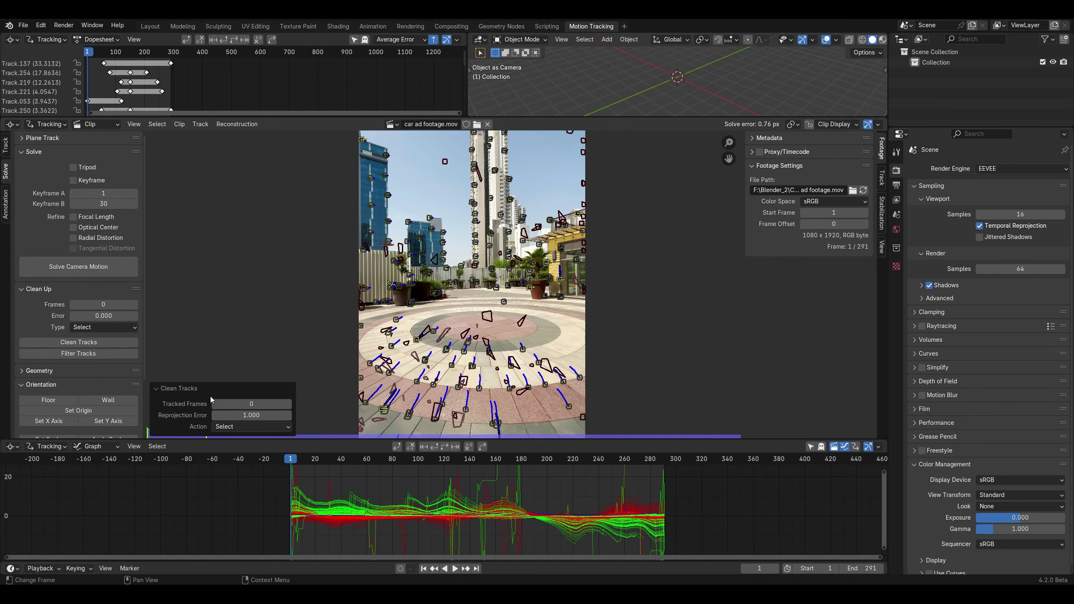
click(199, 391)
Step: Turn on marker info in the clip display, inspect the selected tracks' average errors, and delete those tracks
click(839, 125)
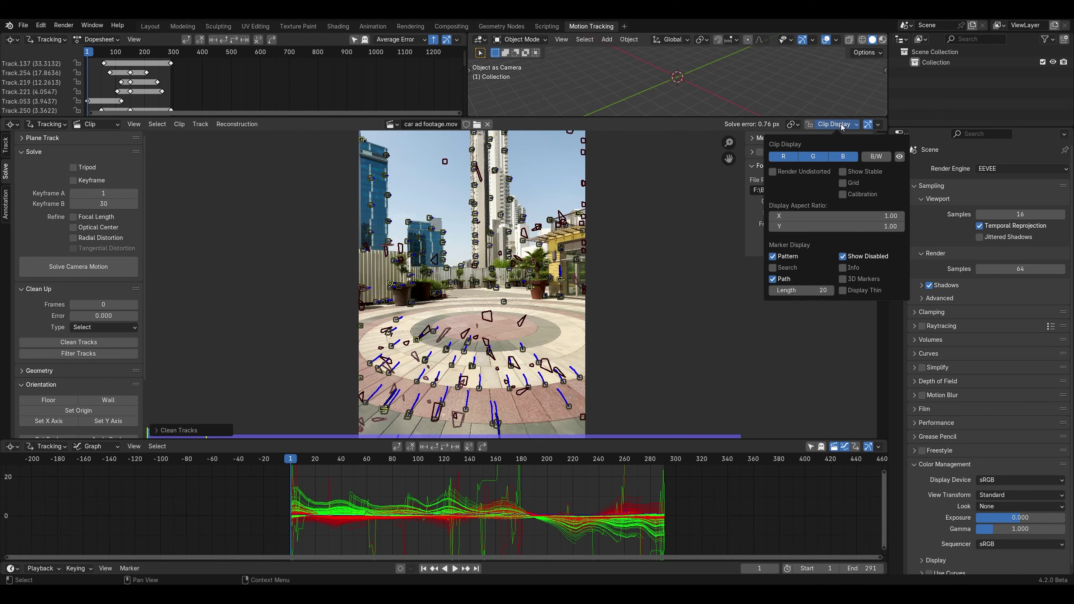
click(843, 267)
scroll(611, 237, up, 6)
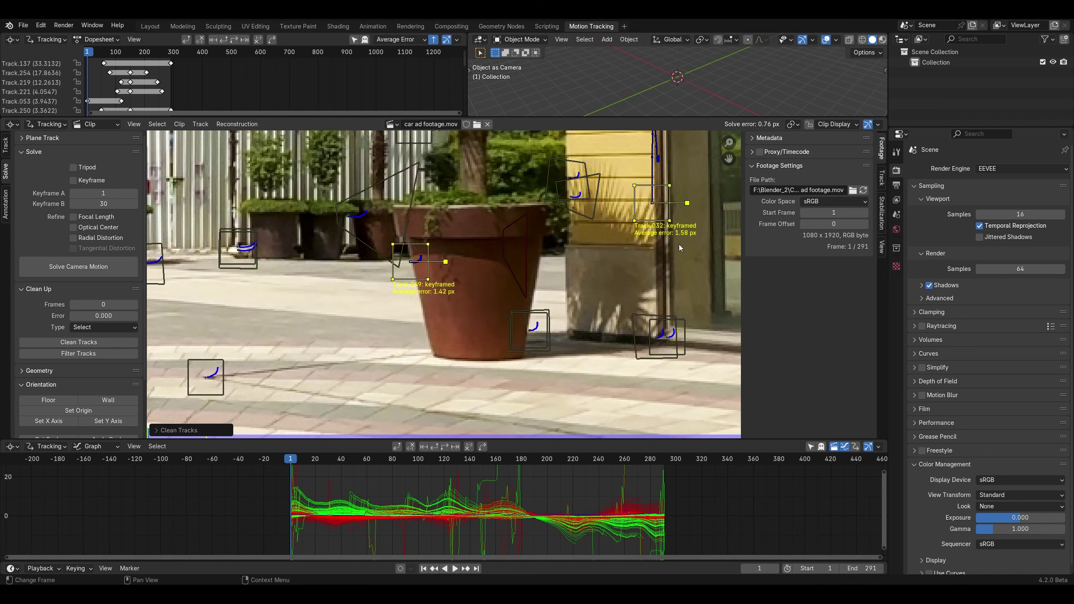
scroll(681, 246, down, 3)
scroll(552, 227, up, 2)
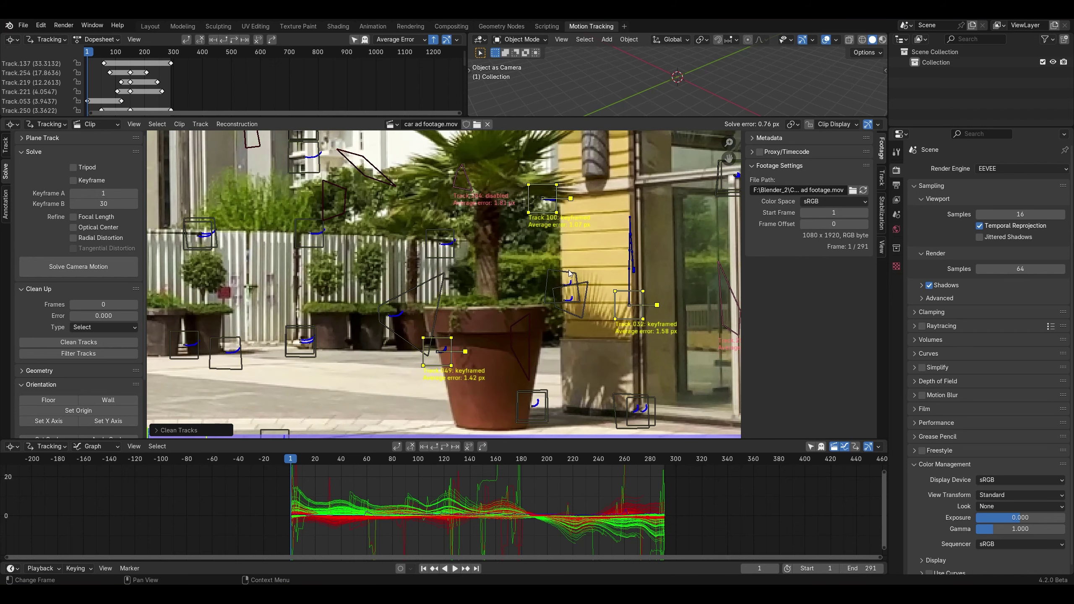
scroll(306, 326, down, 5)
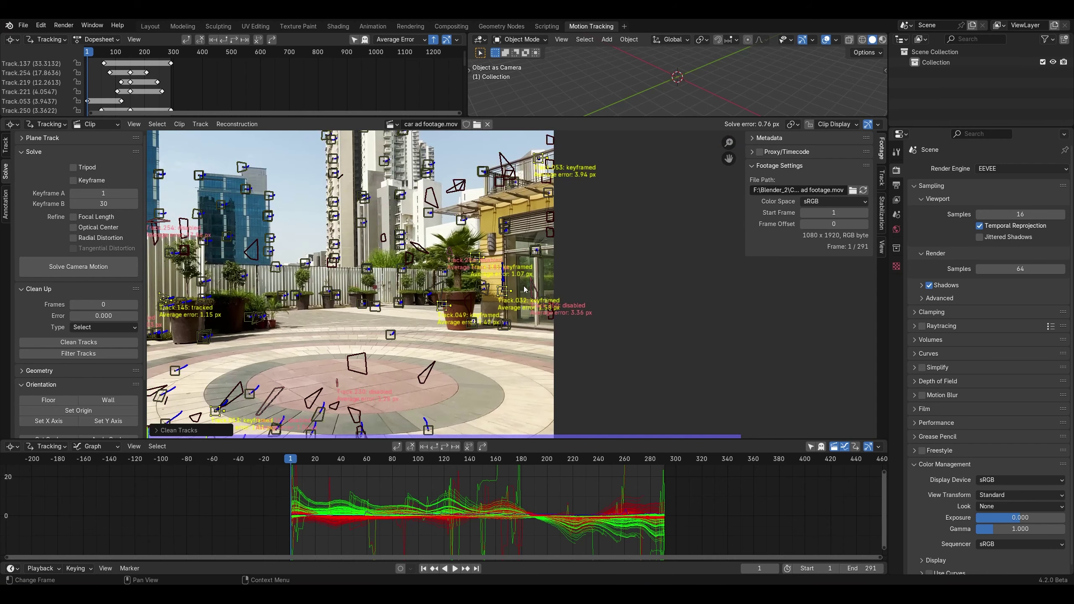
key(x)
click(471, 368)
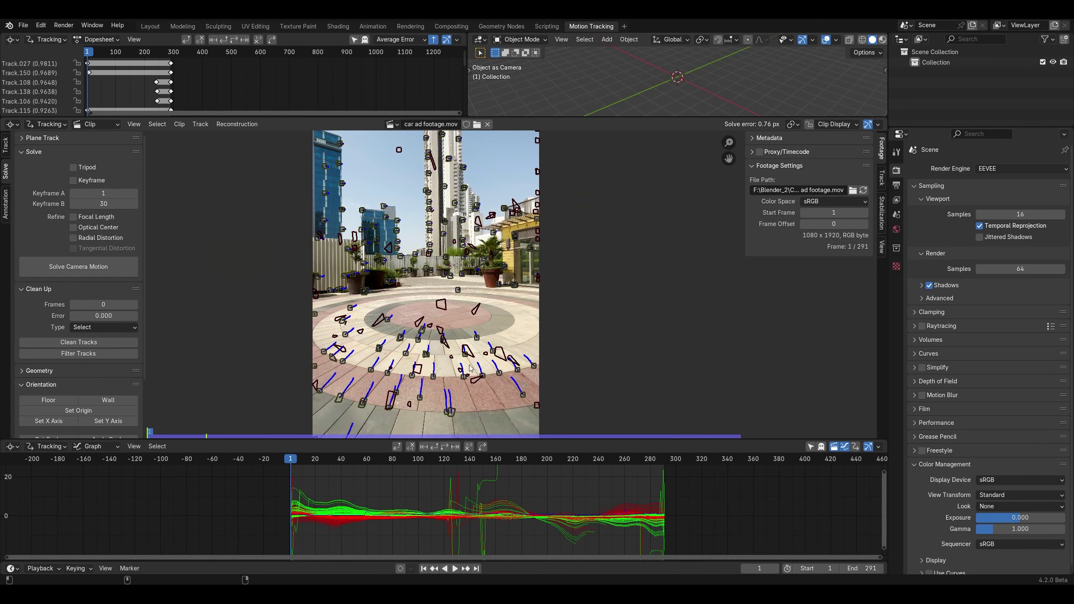
Step: Delete the outlier tracks whose curves spike between about frames 120 and 160 in the graph
click(493, 487)
key(x)
click(464, 483)
click(460, 489)
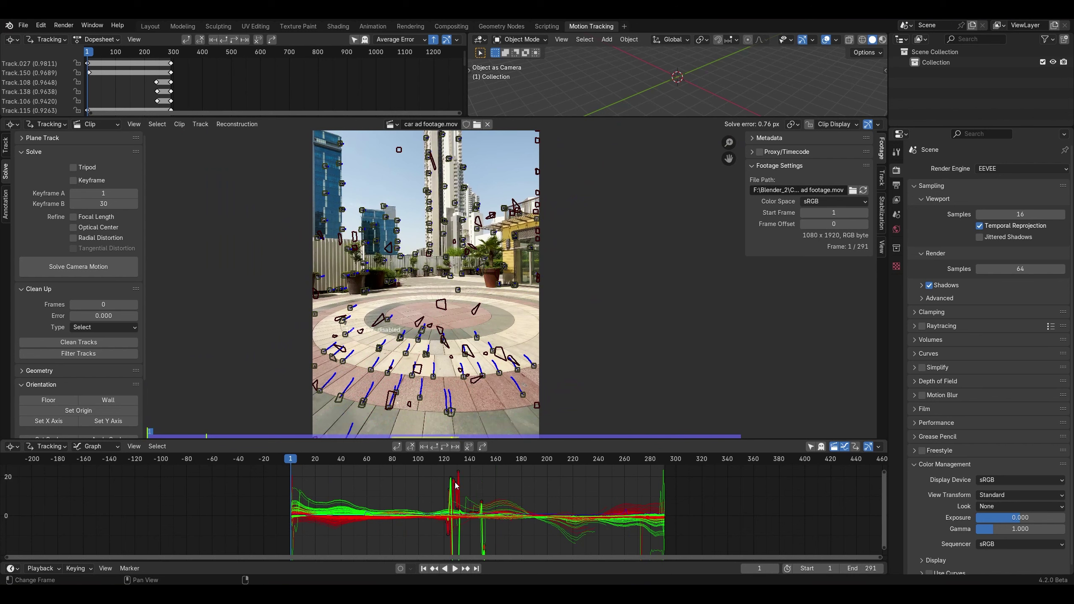
key(x)
click(459, 487)
click(471, 503)
key(x)
click(471, 502)
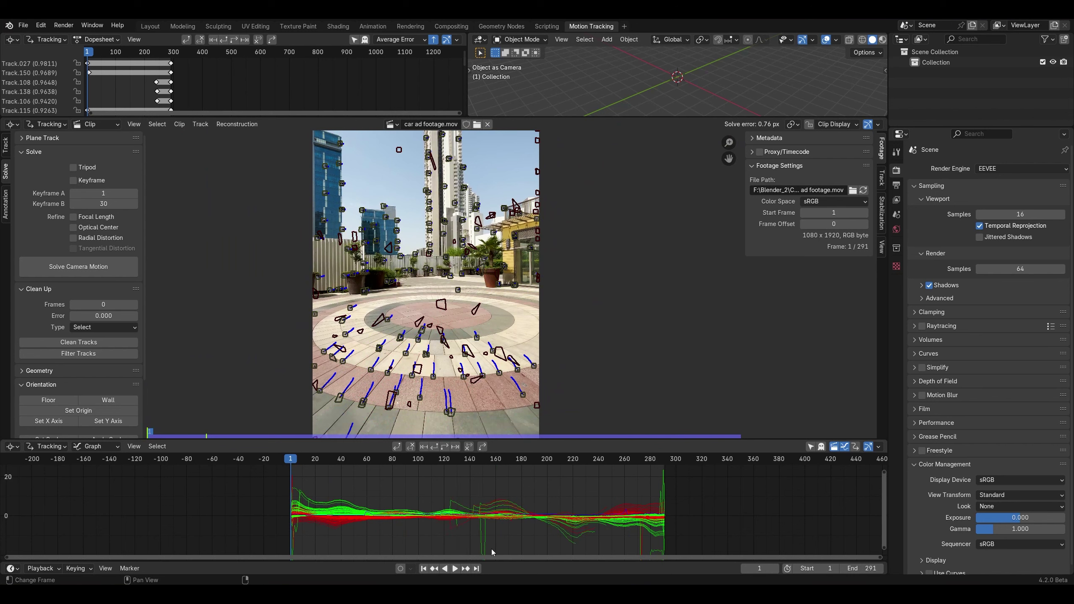
Step: Delete the stray tracks whose curves dip sharply near frames 150 and 220 in the graph
click(489, 549)
key(x)
click(489, 547)
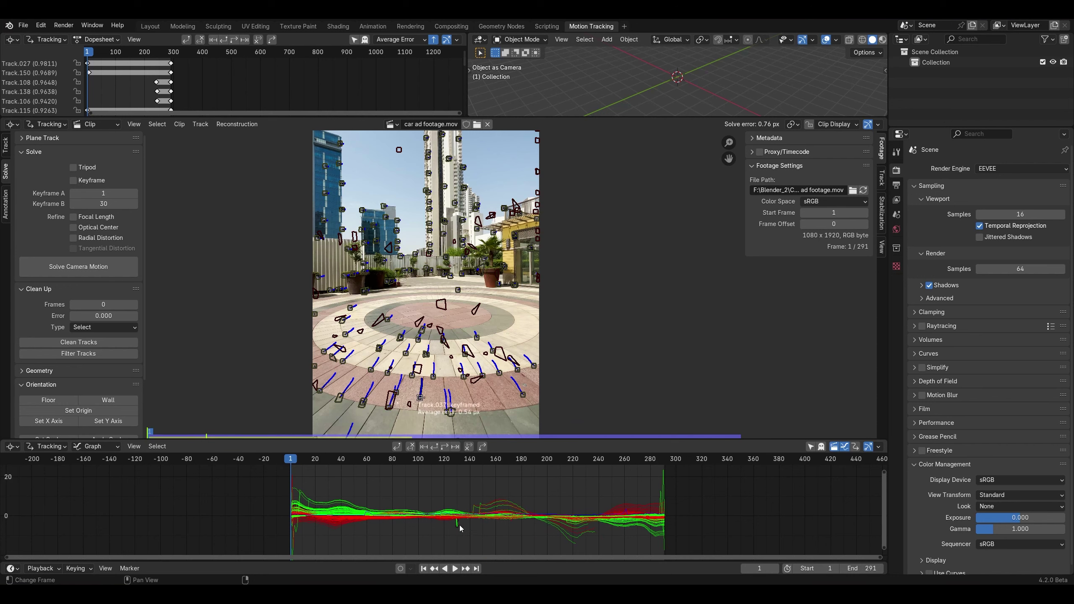
click(572, 543)
key(x)
click(572, 542)
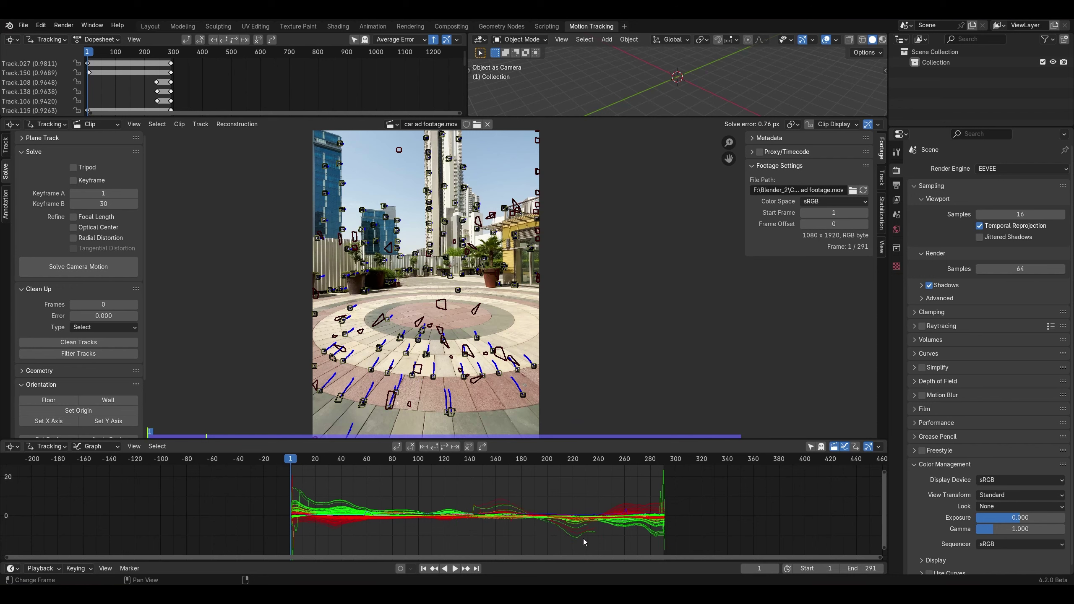
Step: Solve the camera motion again, scrub to frame 148 to check the tracks, and enlarge the clip editor
click(80, 260)
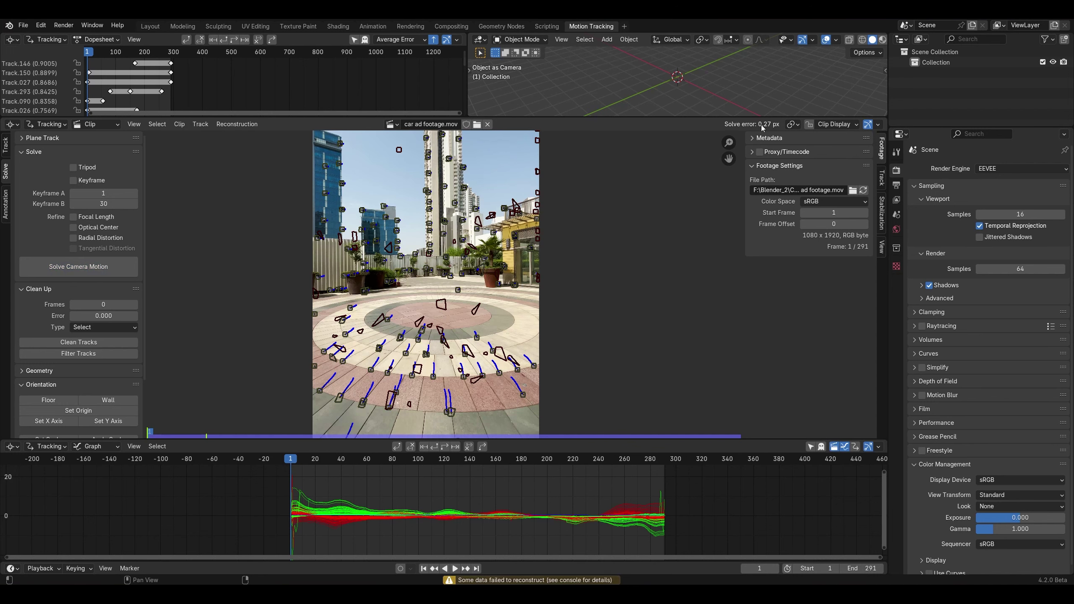
drag(312, 461, 480, 489)
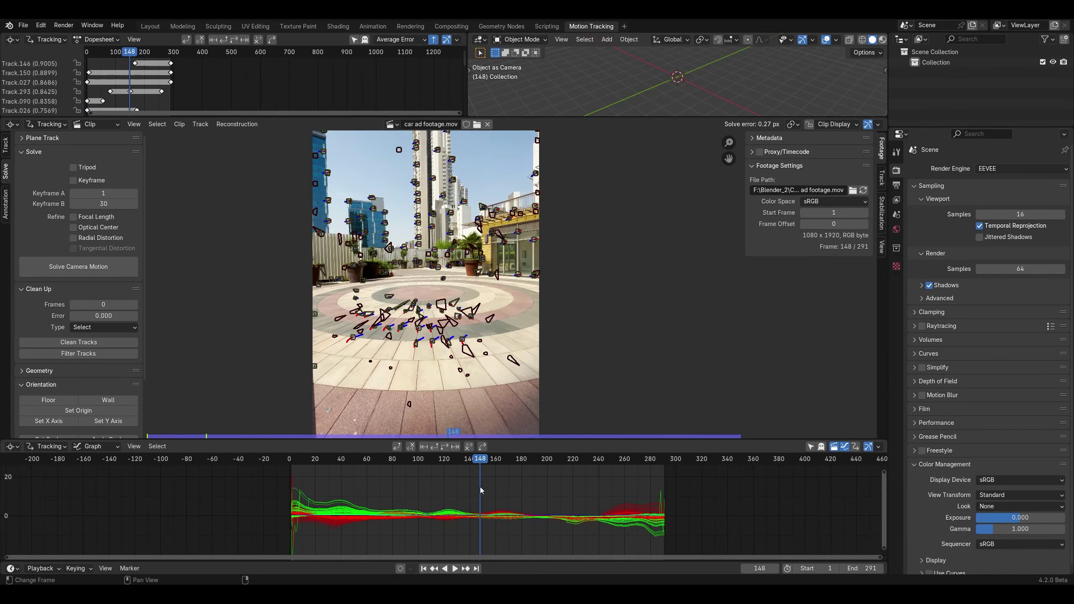
drag(190, 117, 190, 96)
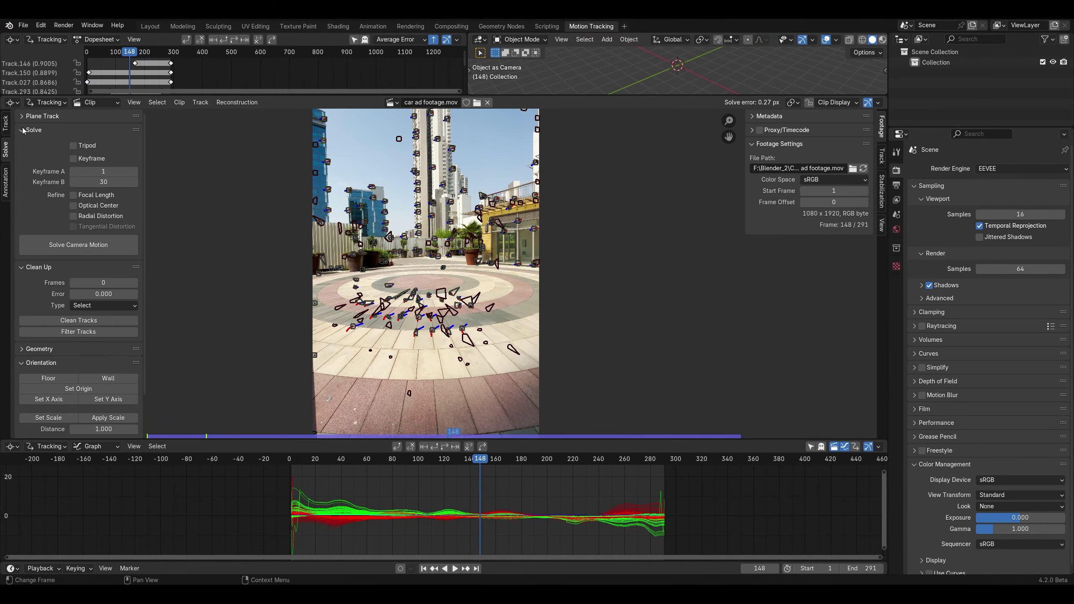
Step: Set up the tracking scene from the solved camera and enlarge the outliner to show all its objects
drag(23, 131, 24, 150)
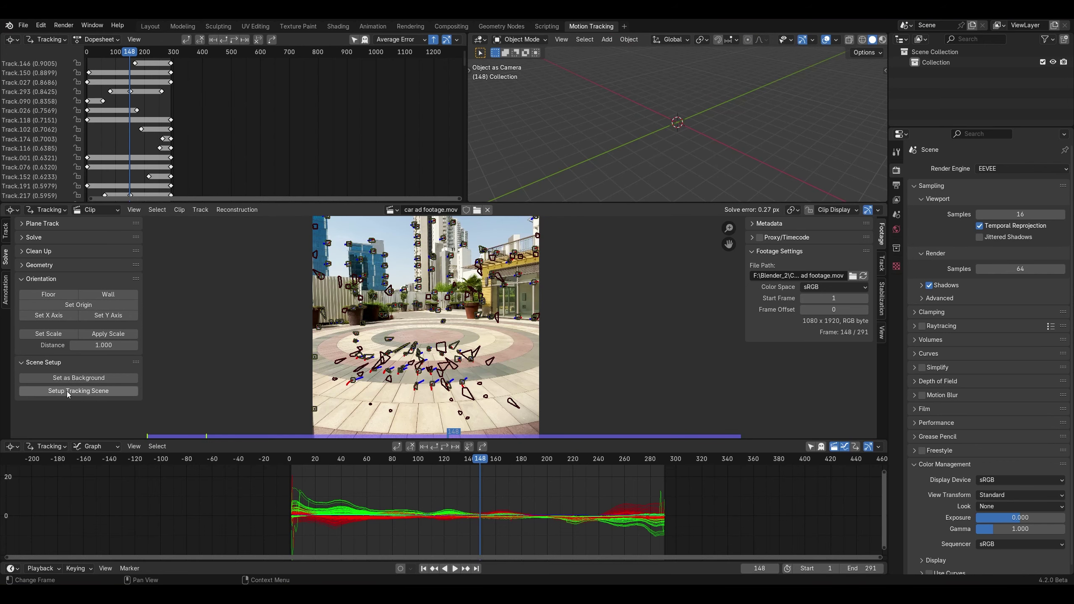
click(67, 391)
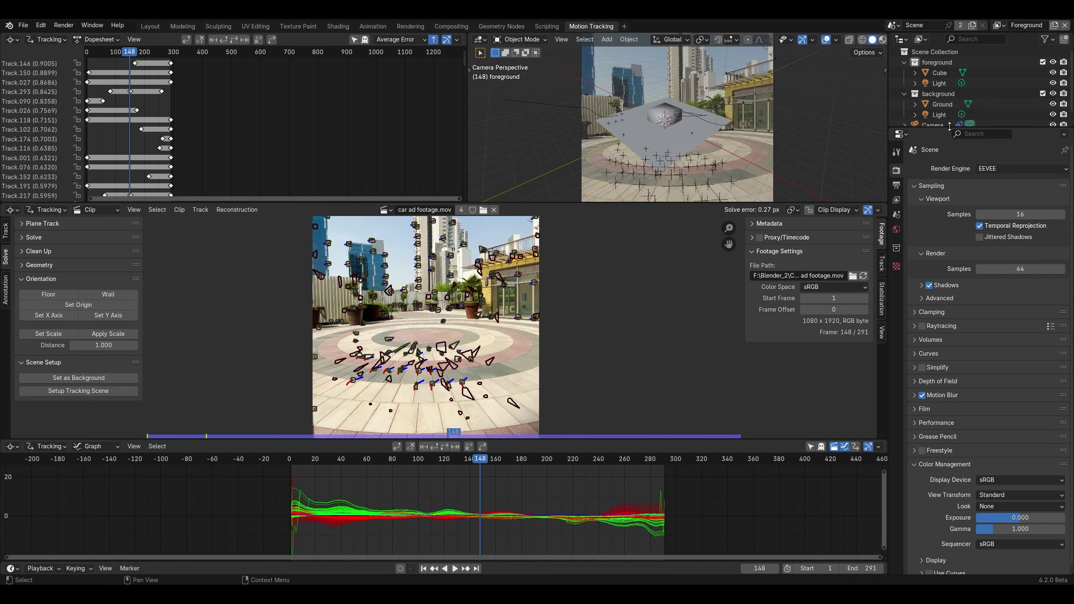
drag(949, 130, 949, 229)
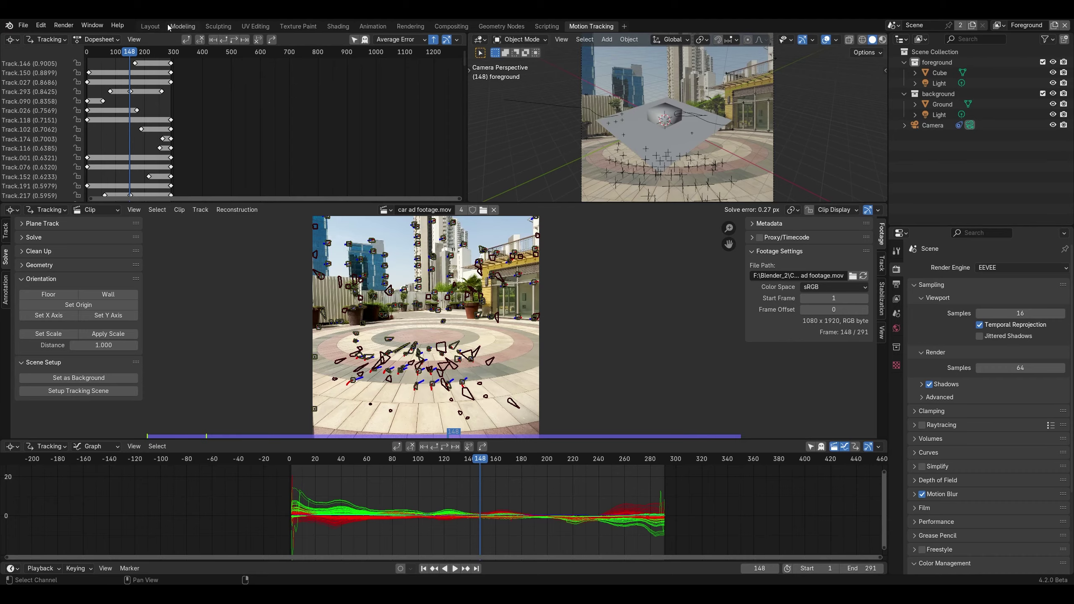
Step: Play the tracked scene from frame 1 through the camera in the Layout workspace to check the cube and ground, and return to the first frame
click(150, 27)
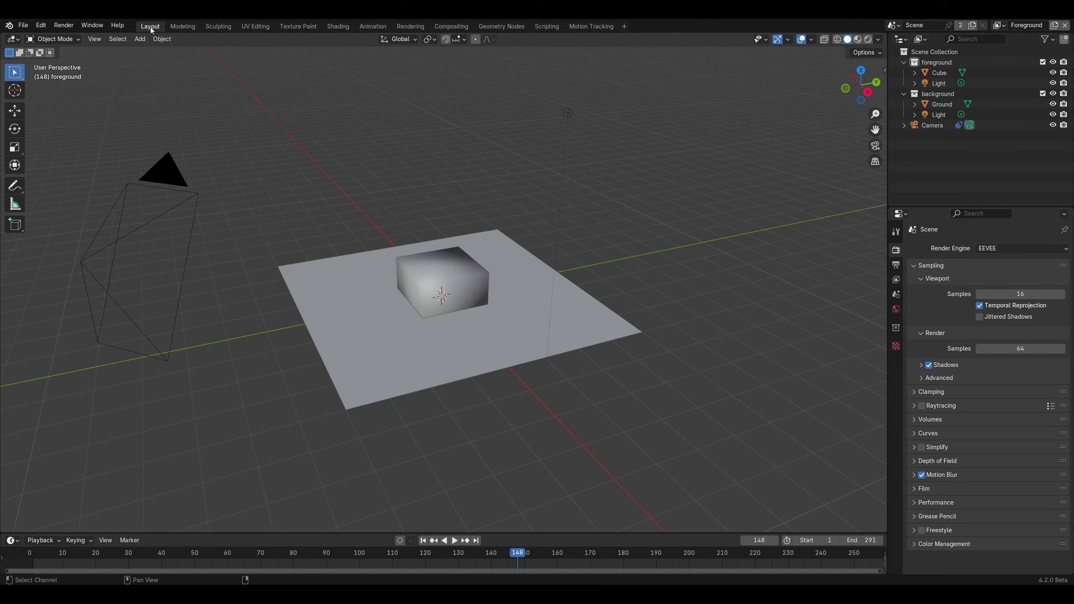
click(875, 145)
click(423, 541)
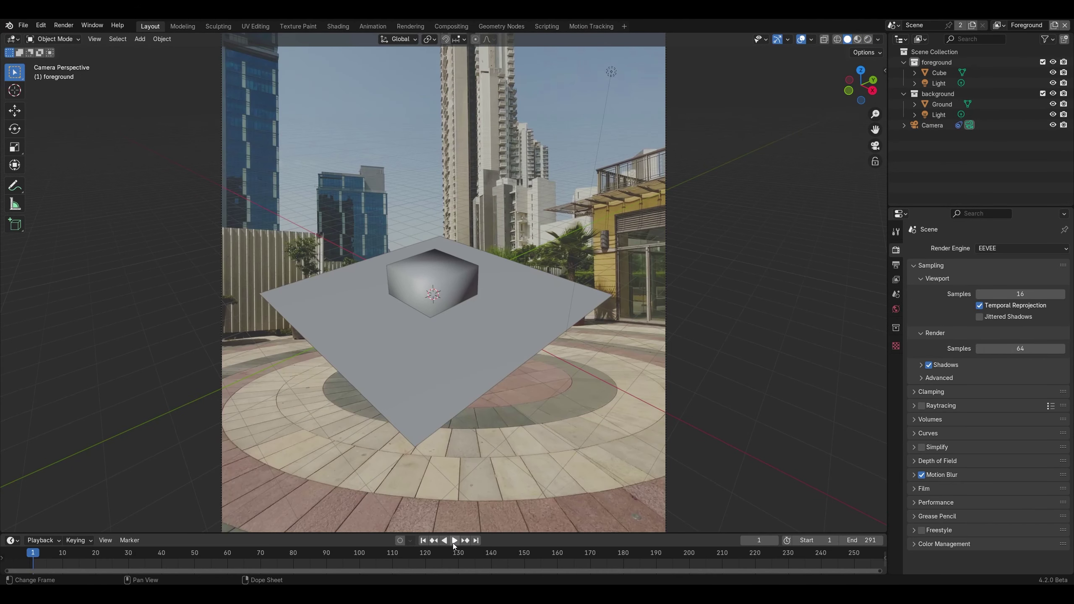
click(453, 541)
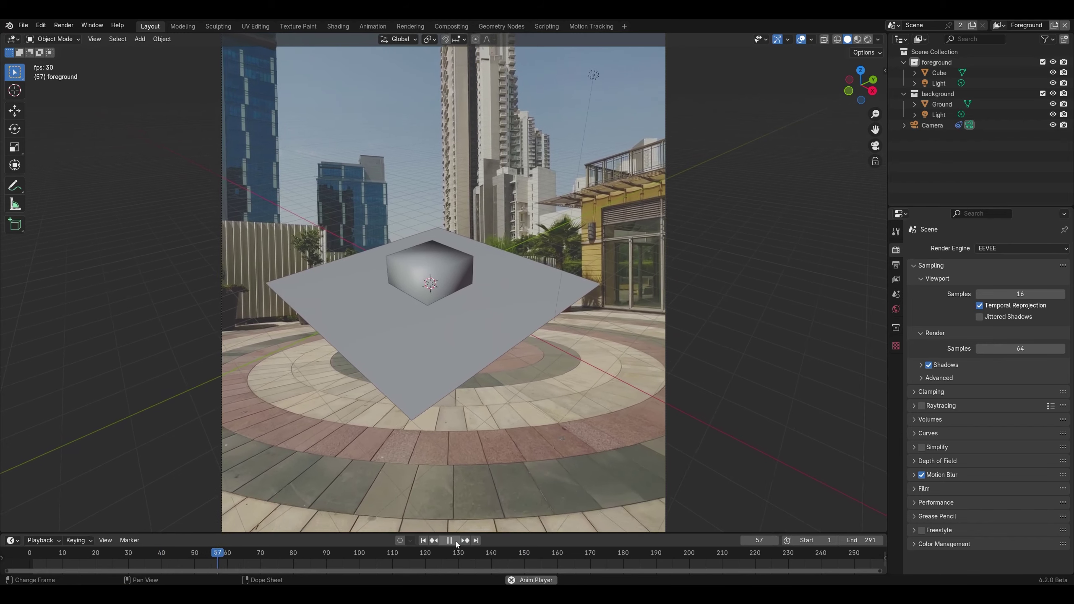
click(455, 542)
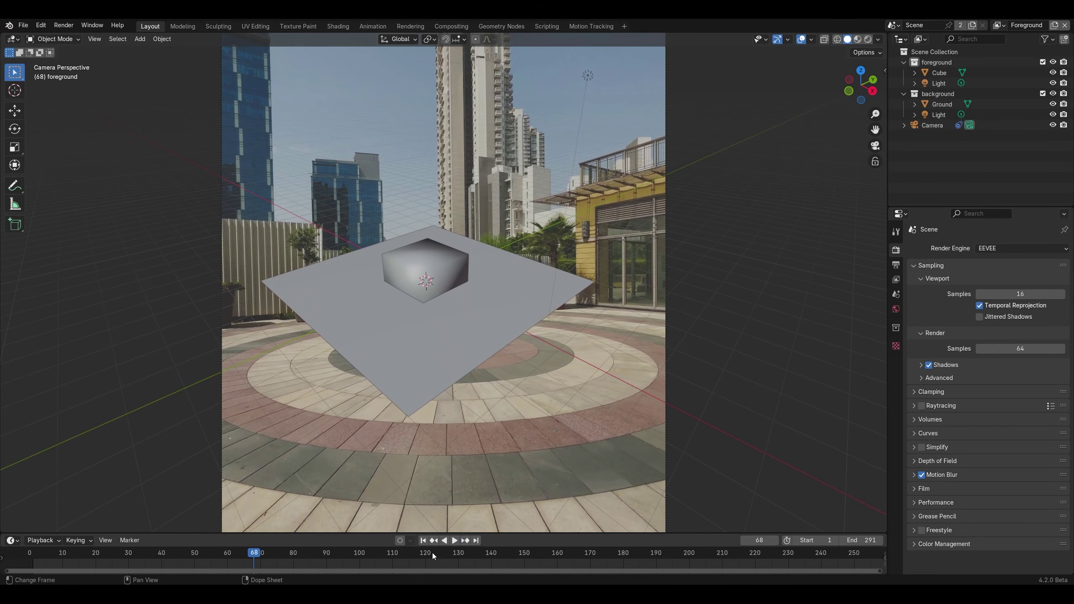
click(423, 541)
Step: In the Motion Tracking workspace at frame 107, set the scene origin at the selected ground track near the plaza circle's centre
click(601, 24)
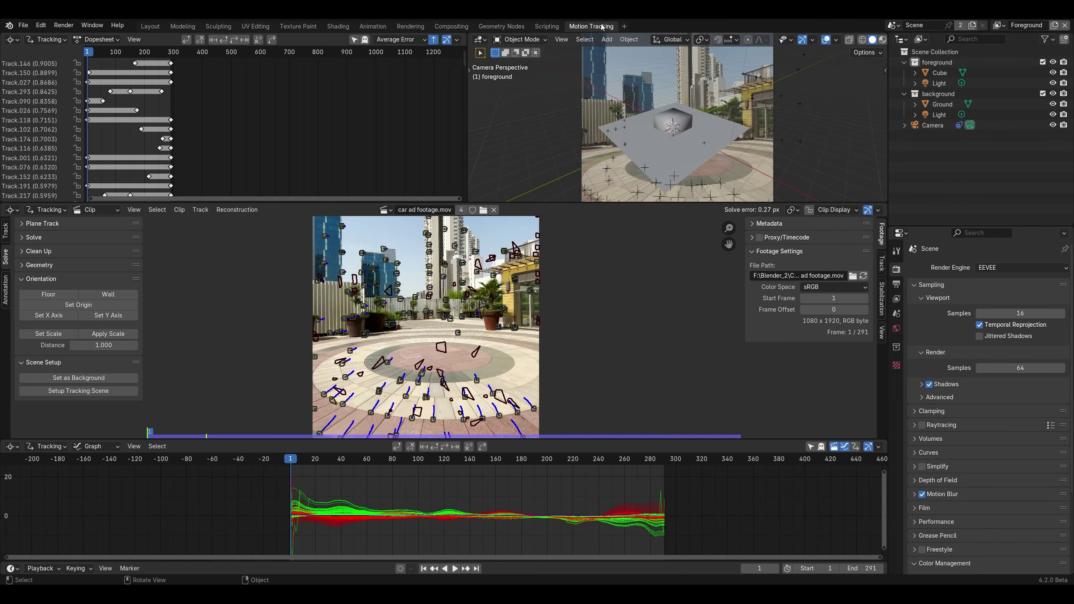
drag(467, 461, 427, 460)
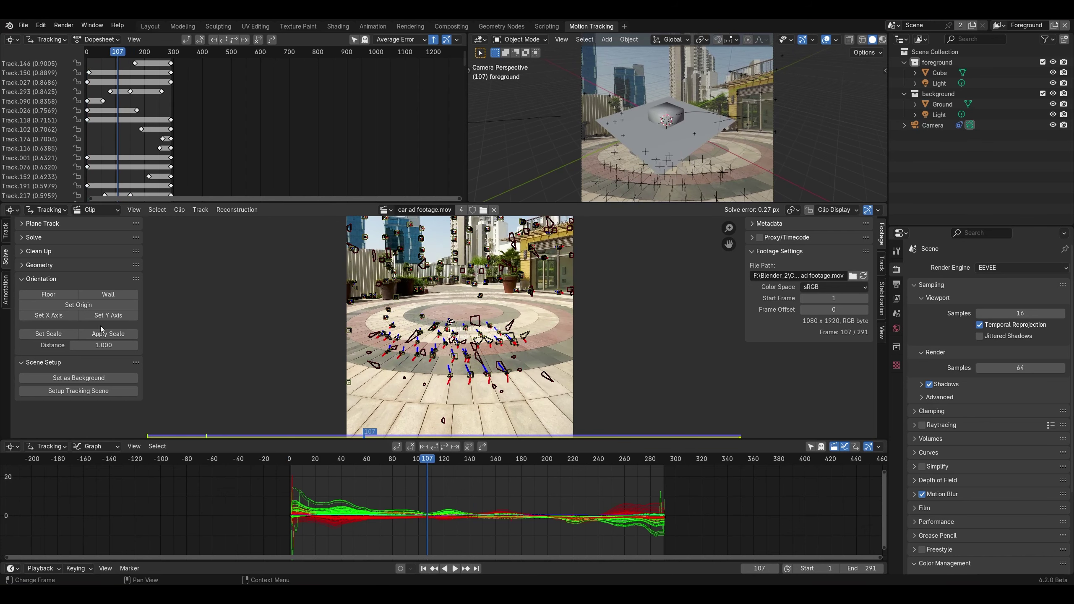
click(97, 310)
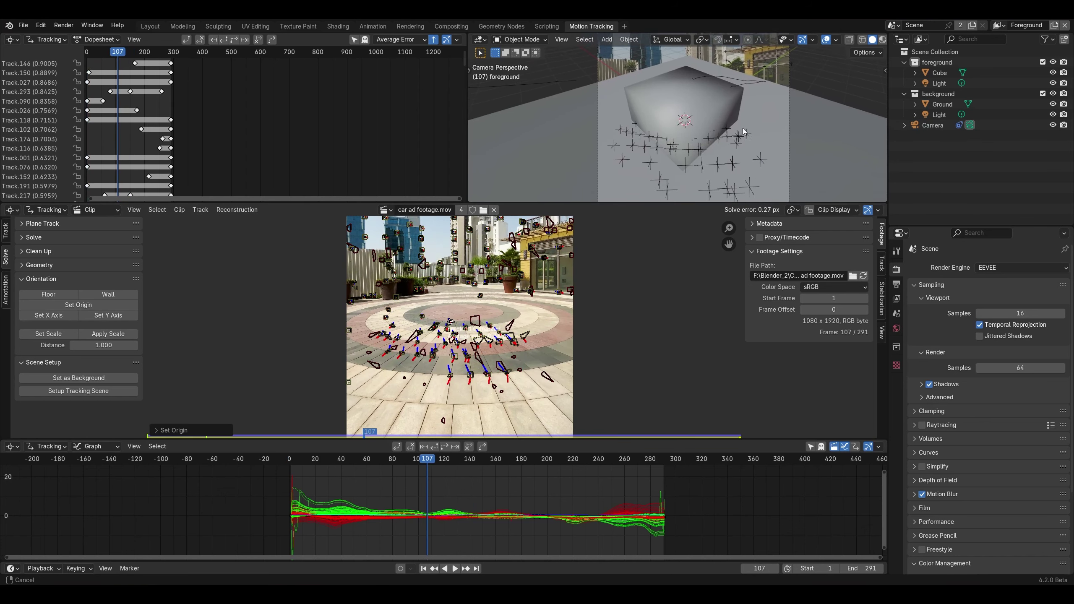
Step: Add one ground track on each side of the origin track to the selection and define the floor from the three tracks
scroll(461, 313, up, 2)
scroll(461, 313, up, 2)
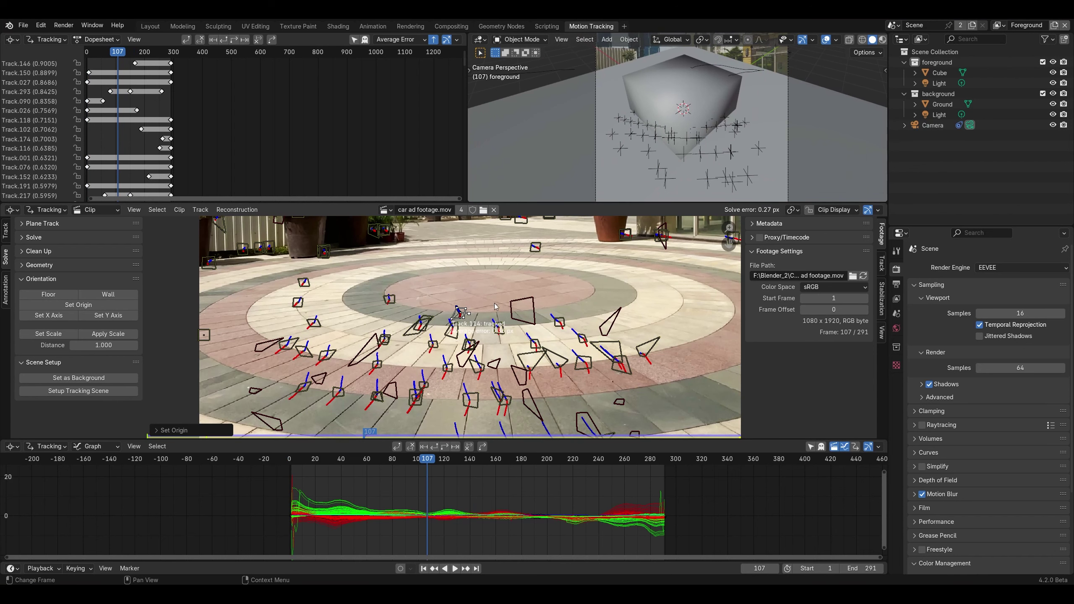
scroll(460, 313, down, 2)
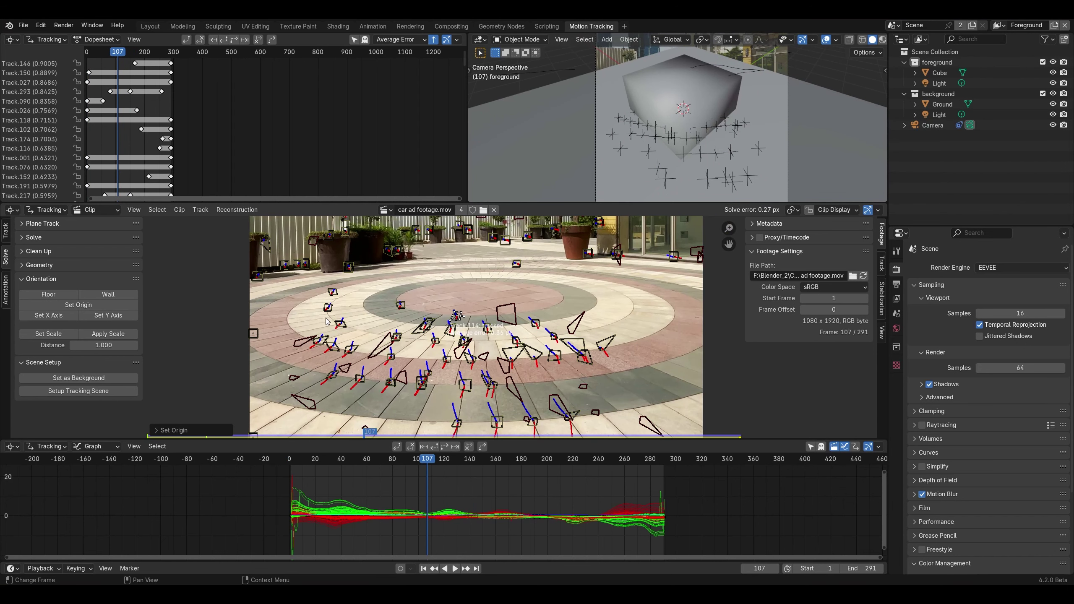
shift+click(334, 375)
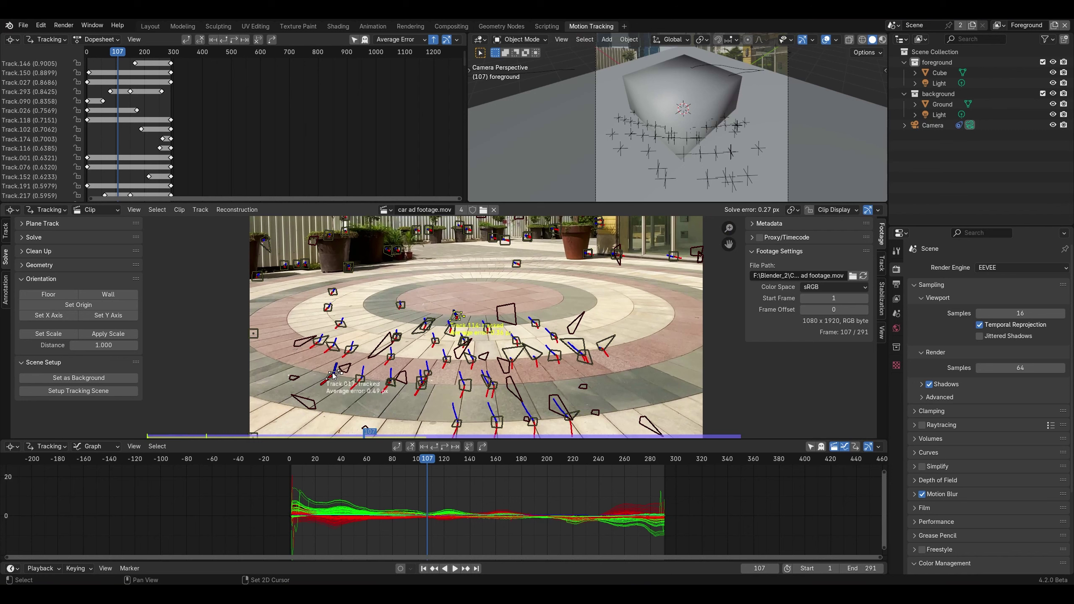
shift+click(575, 414)
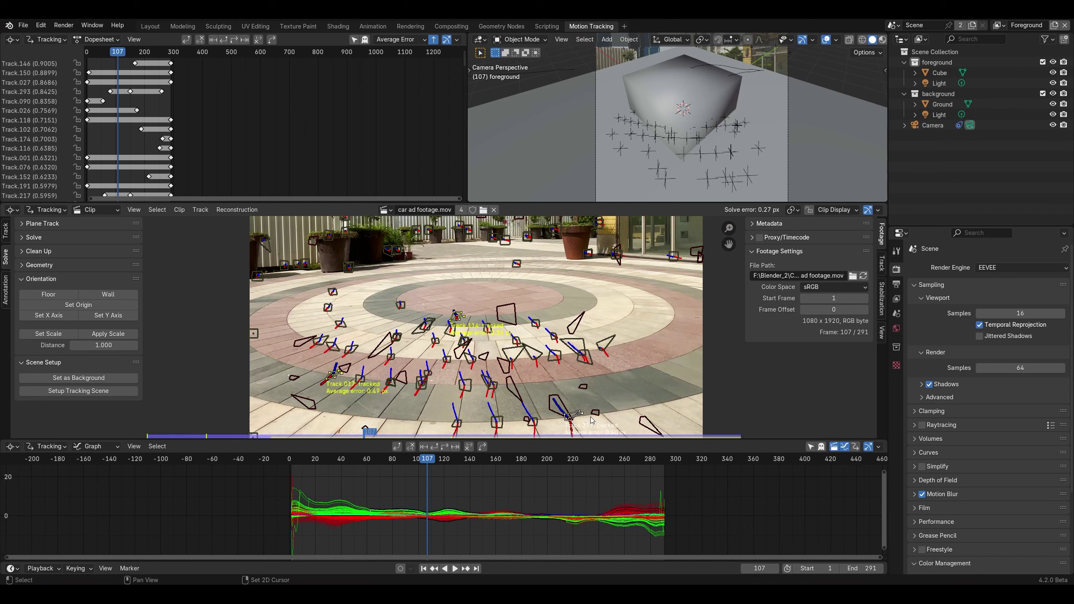
click(48, 294)
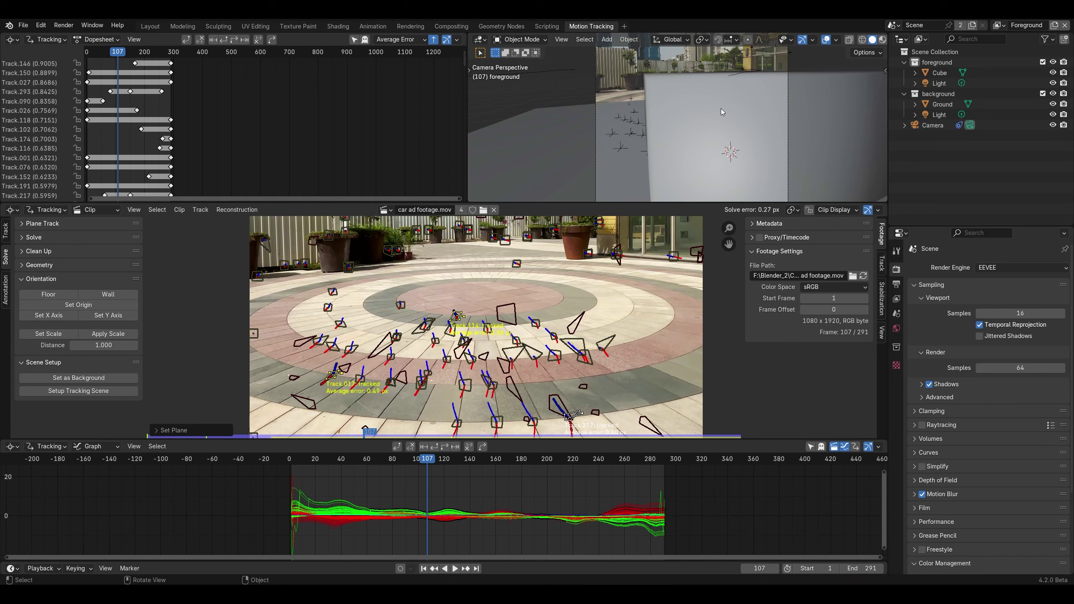
Step: At frame 84, select the origin track and Track.001 and set the scene scale with a distance of 2 between them
scroll(643, 127, down, 3)
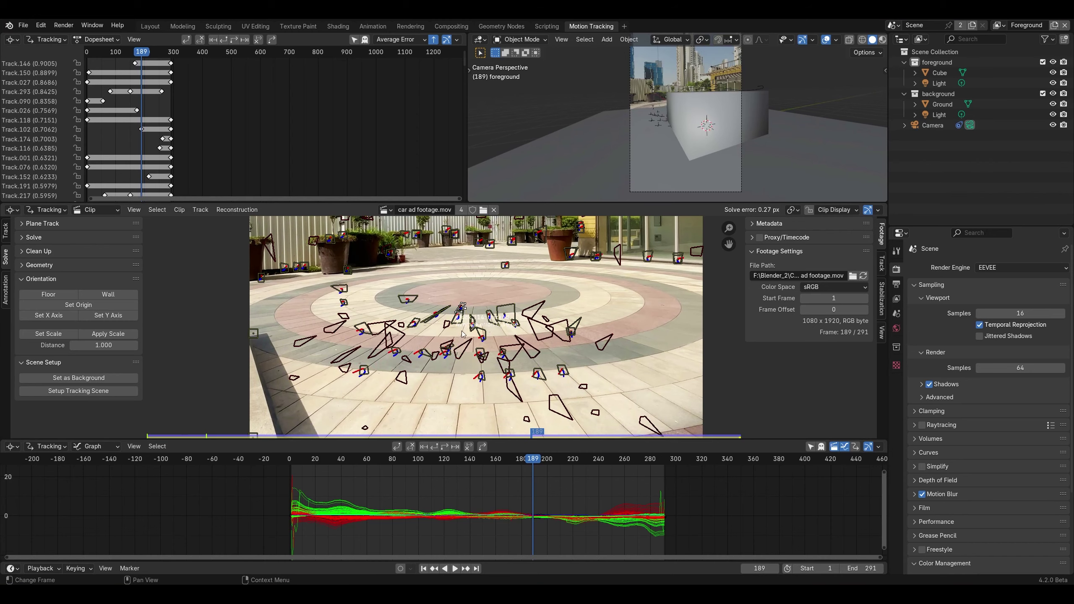
key(f)
drag(474, 468, 397, 472)
shift+click(372, 299)
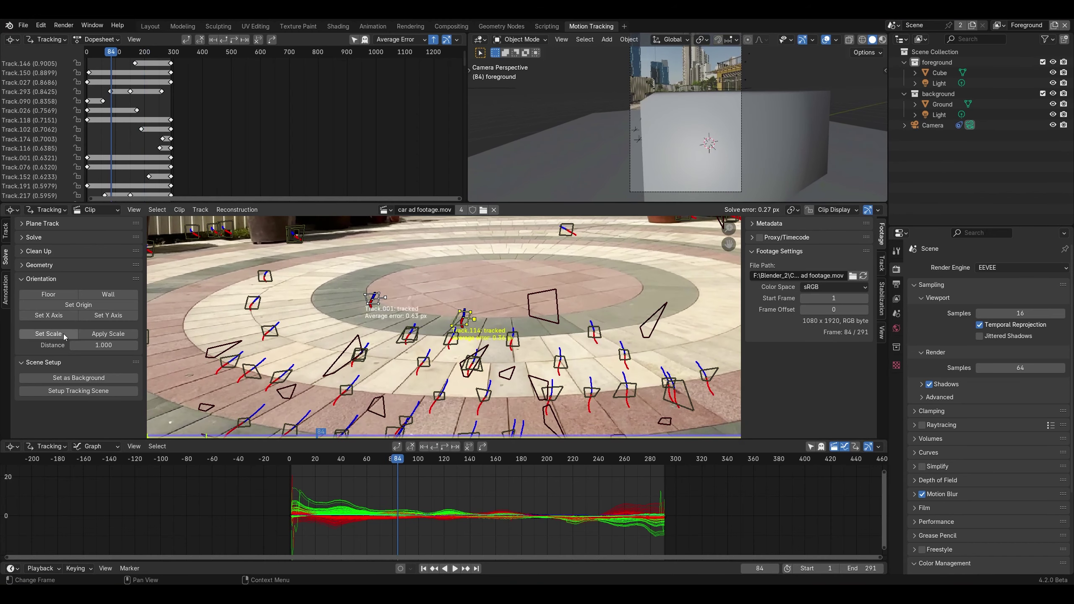
click(88, 345)
text(2)
key(Return)
click(58, 335)
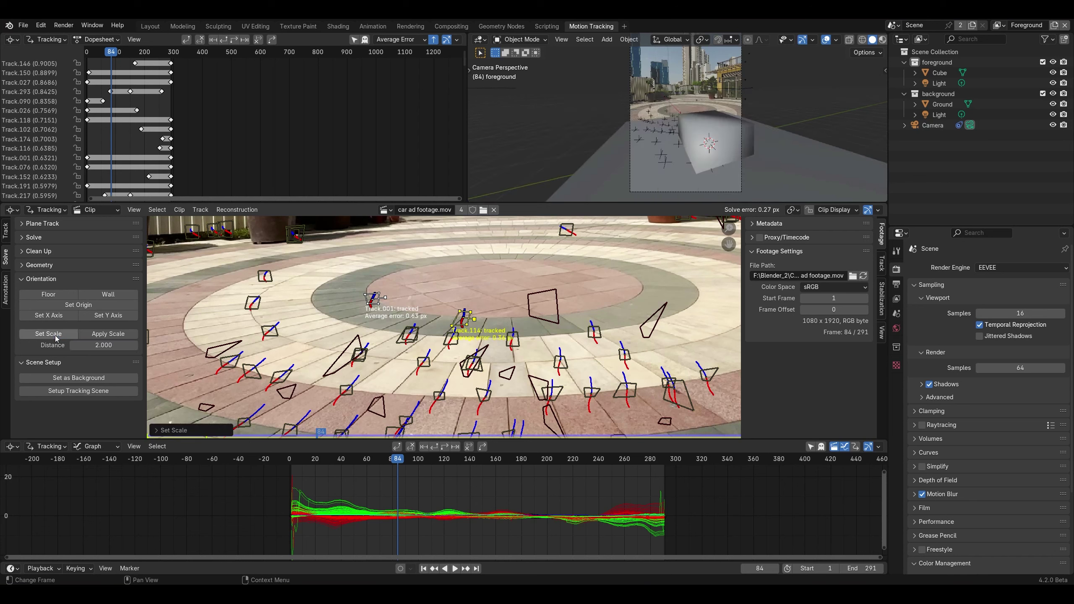
Step: Try scale distances of 1 and 1.5 between the same two tracks, and set the scale back to a distance of 2
click(93, 346)
text(1)
key(Return)
click(53, 338)
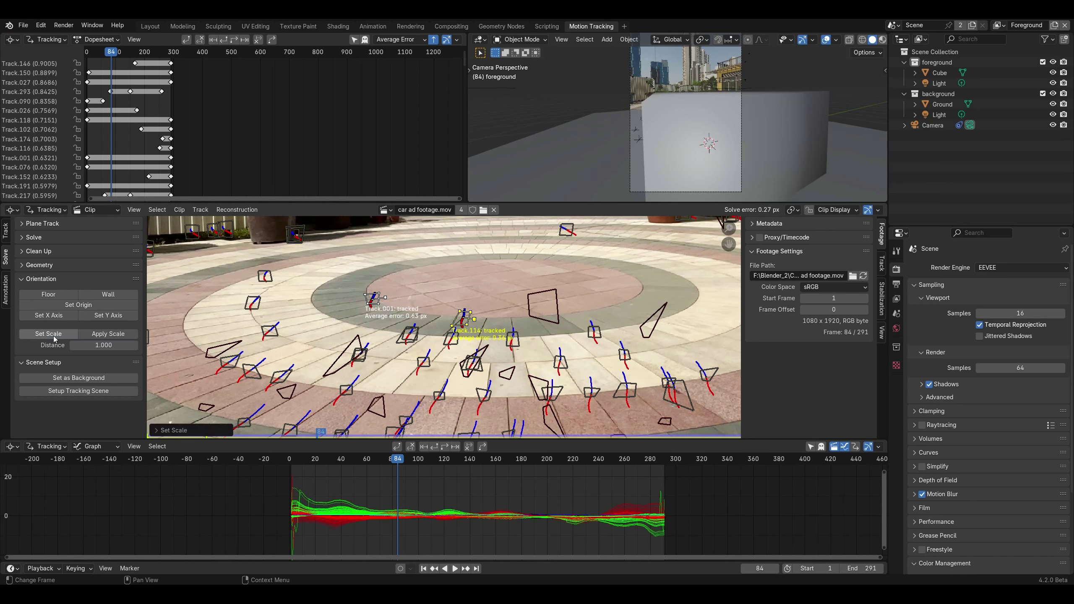
click(97, 346)
text(1)
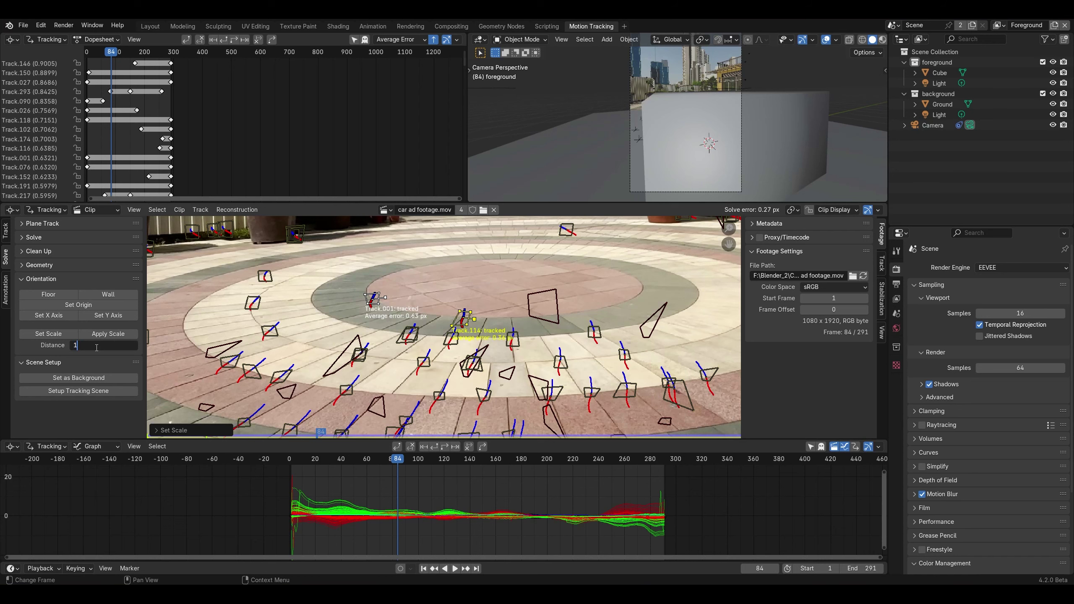
text(.5)
key(Return)
click(51, 335)
click(51, 334)
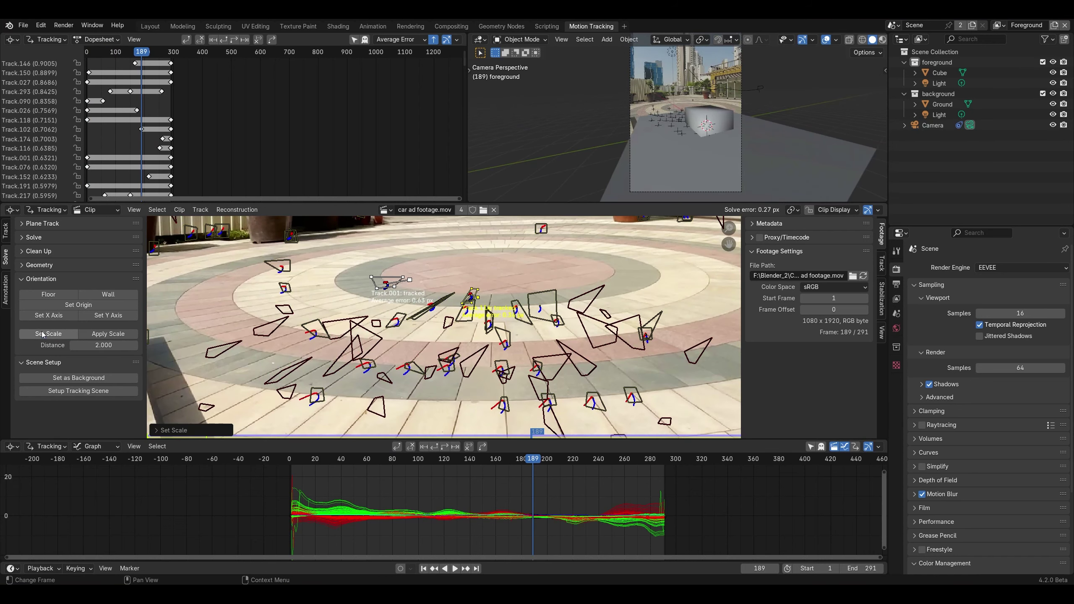
Step: Make the objects see-through in the Layout workspace and play the camera view from frame 1 to check the alignment
drag(467, 469, 501, 465)
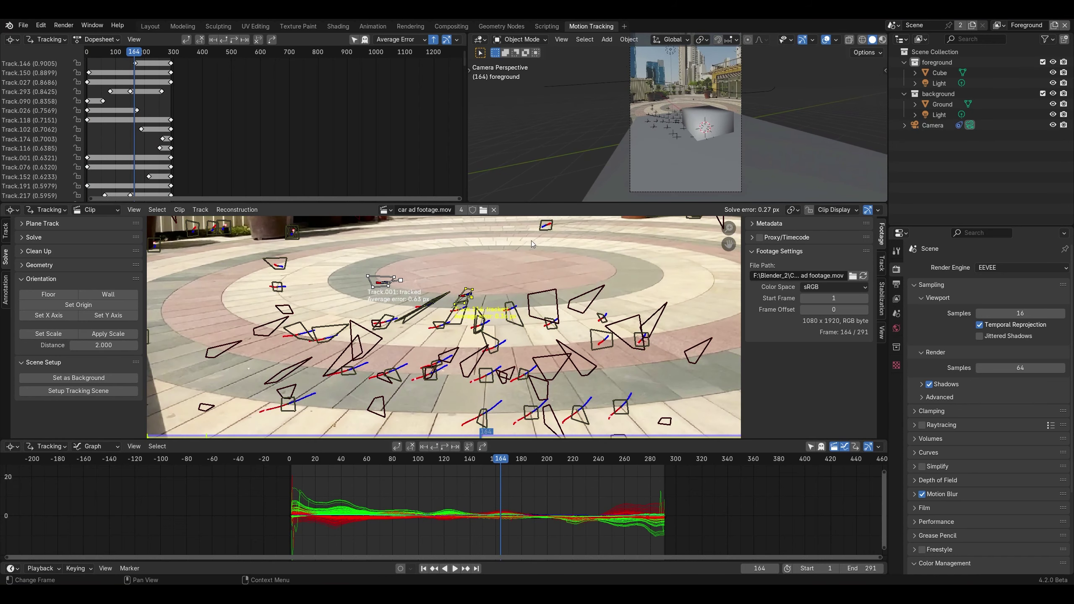
click(150, 26)
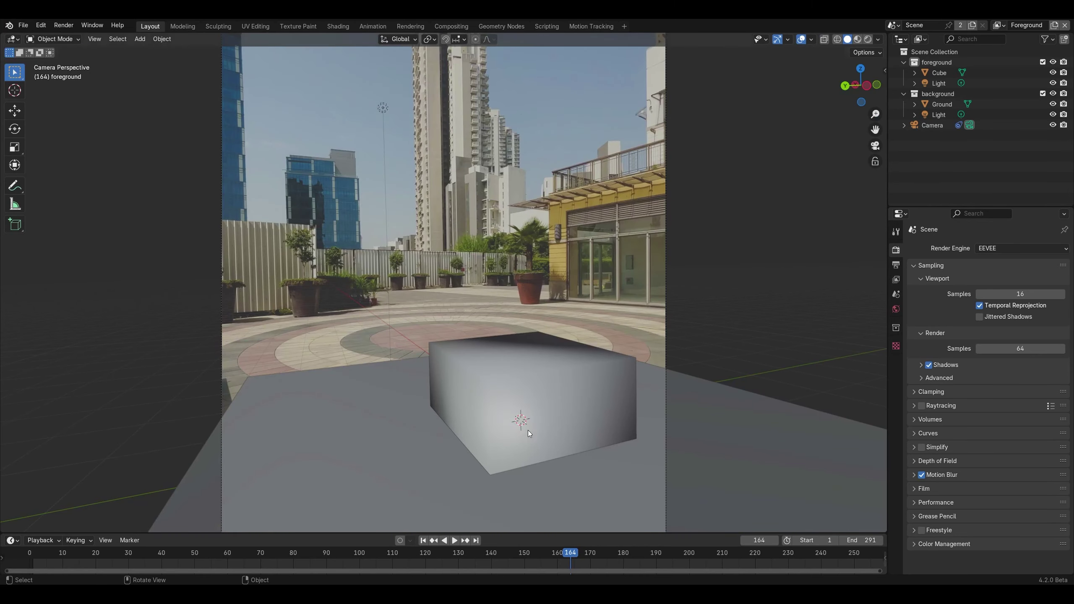
click(824, 39)
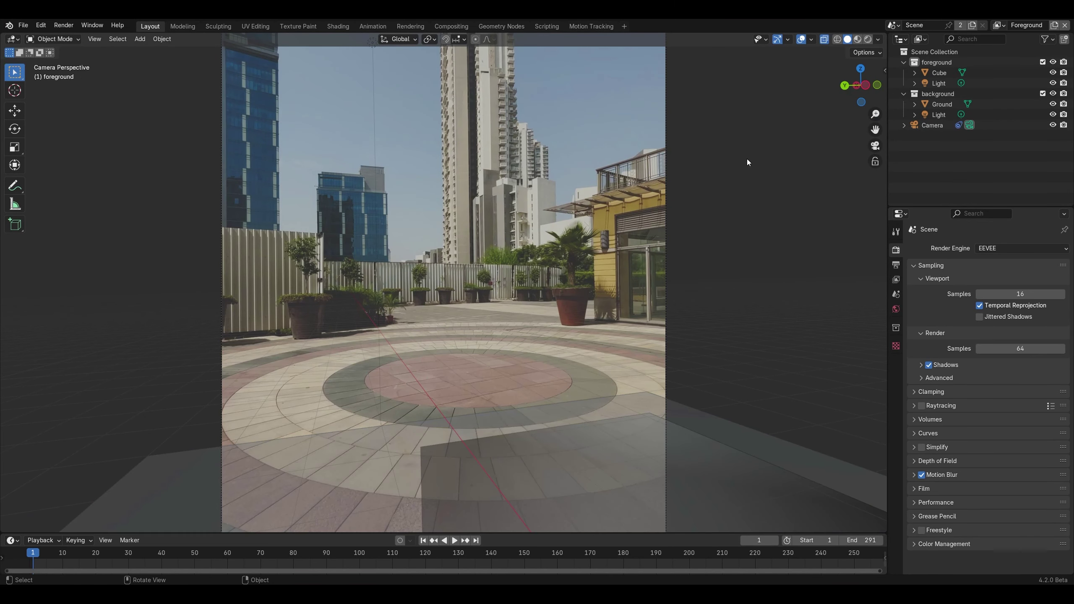
click(454, 541)
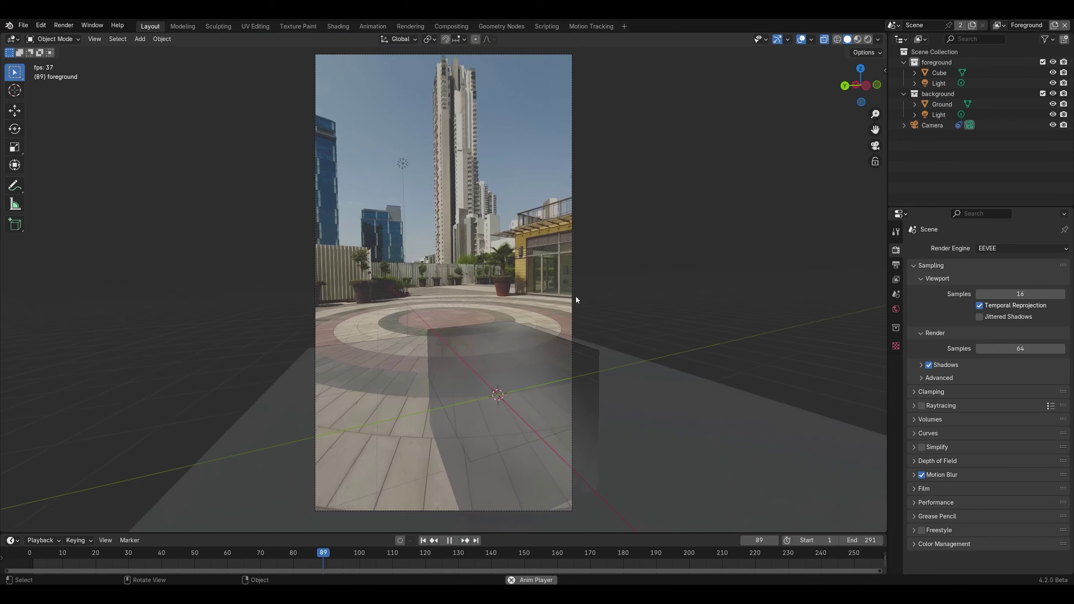
Step: Raise the cube about 1 m along the Z axis so it stands on the ground plane
click(522, 408)
key(g)
key(z)
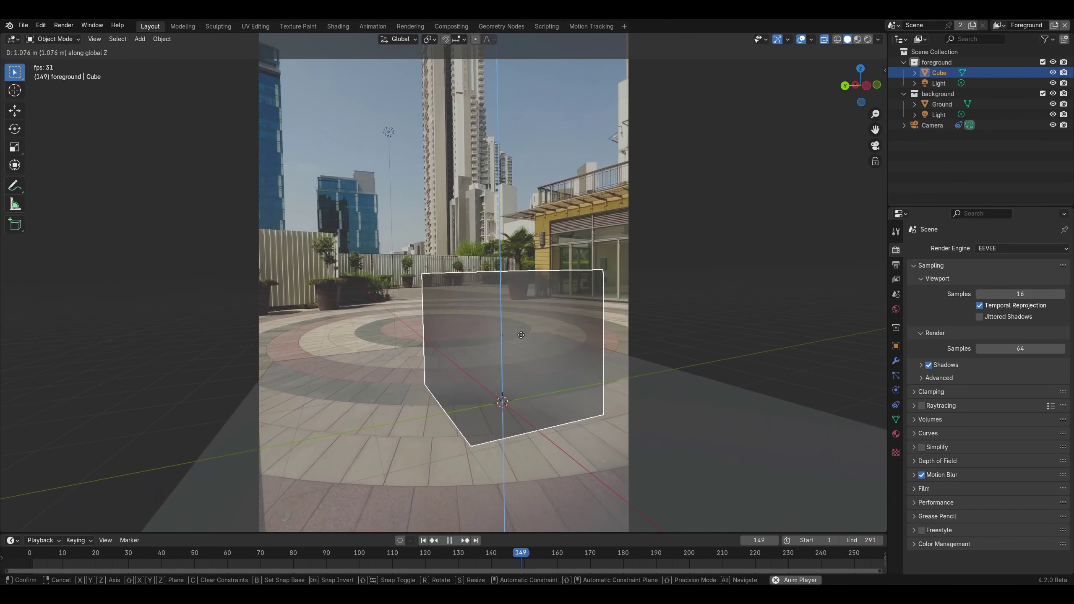
click(565, 348)
key(space)
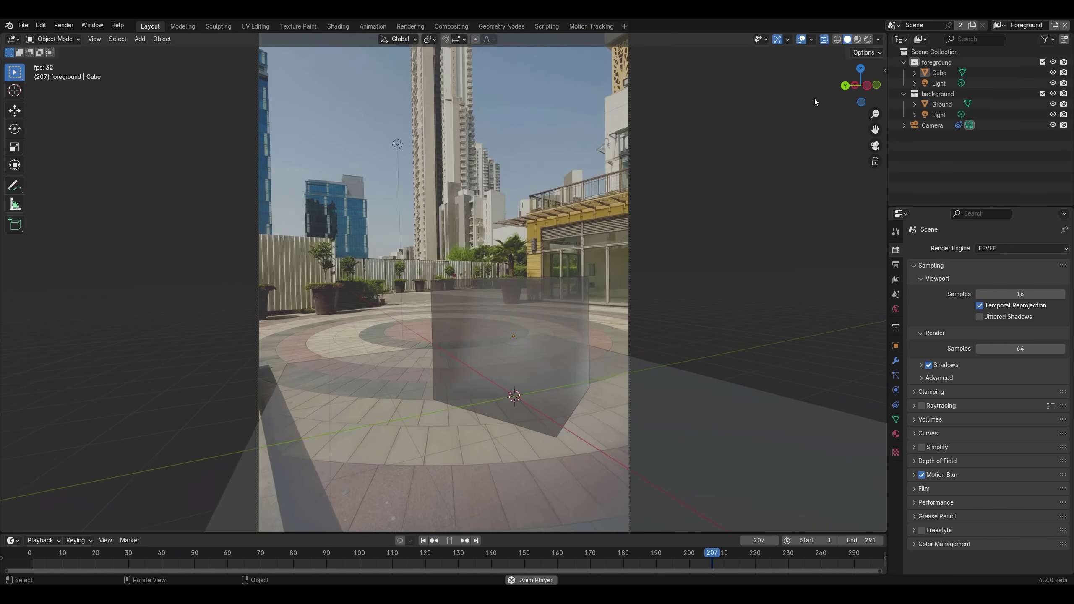
click(606, 27)
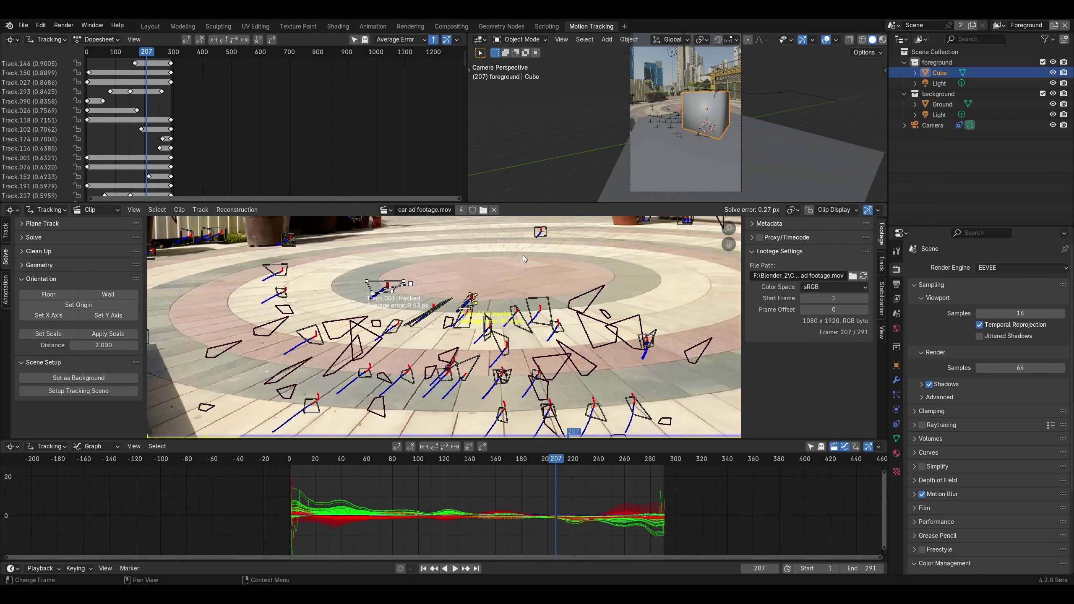
middle_drag(523, 255, 504, 316)
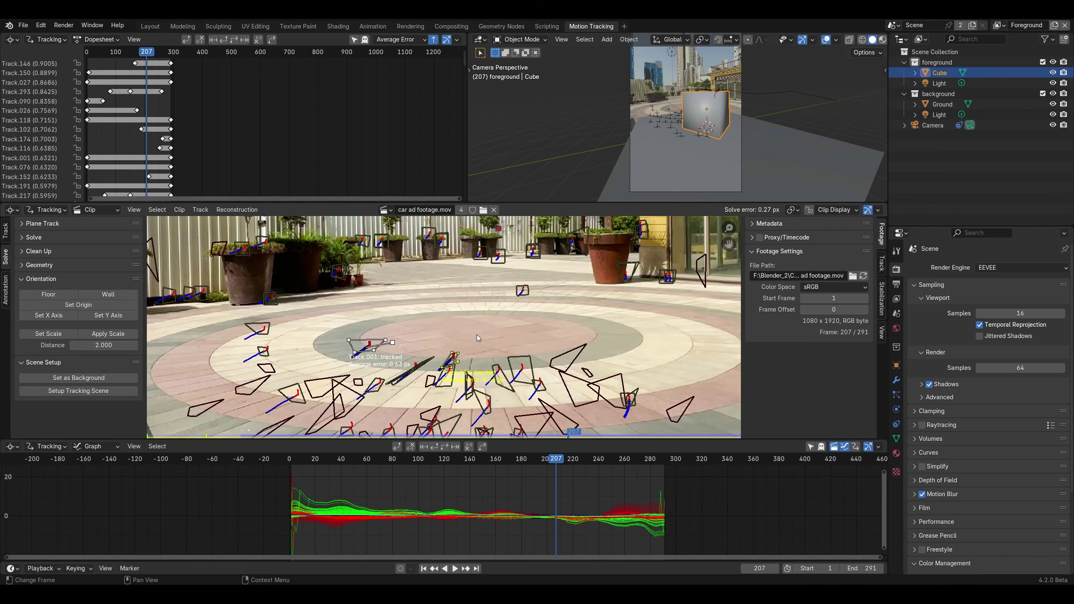
click(149, 27)
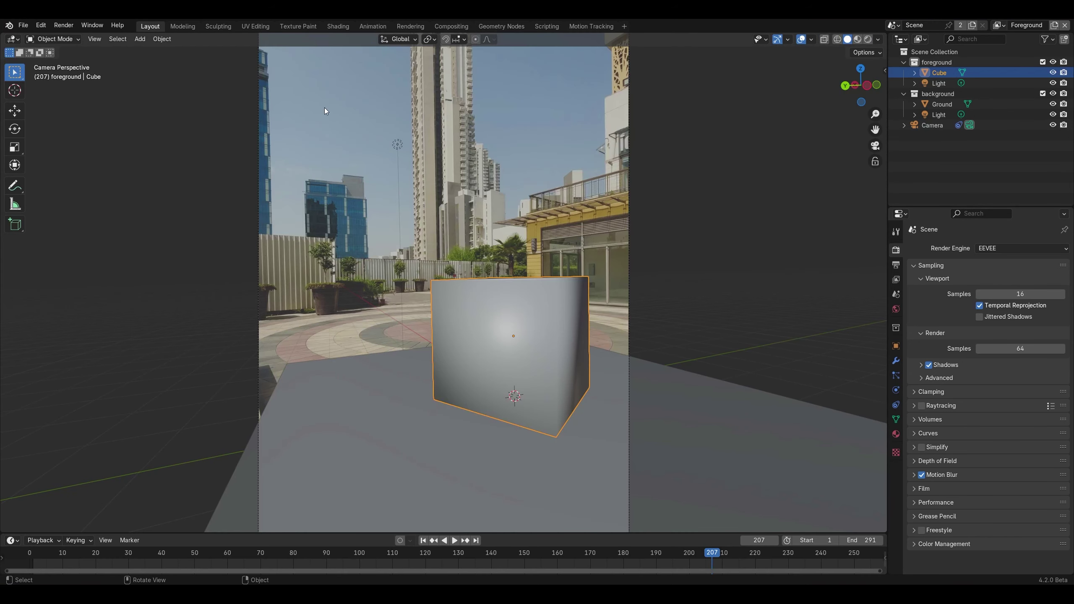
Step: Split the 3D viewport into two side-by-side views, with the camera view beside a zoomed-out perspective view of the scene
scroll(628, 249, down, 3)
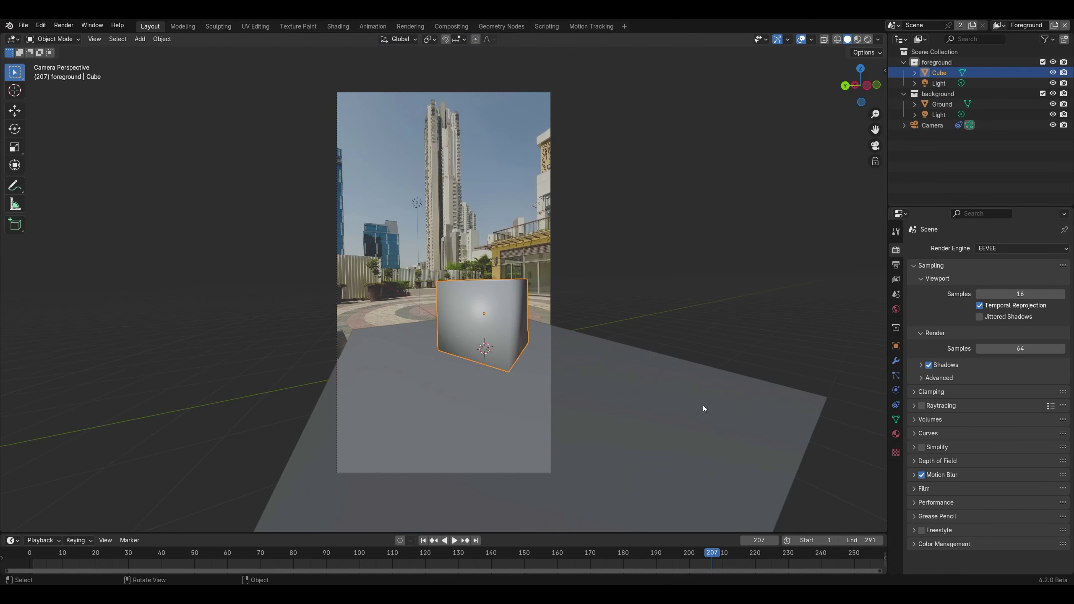
drag(884, 532, 436, 504)
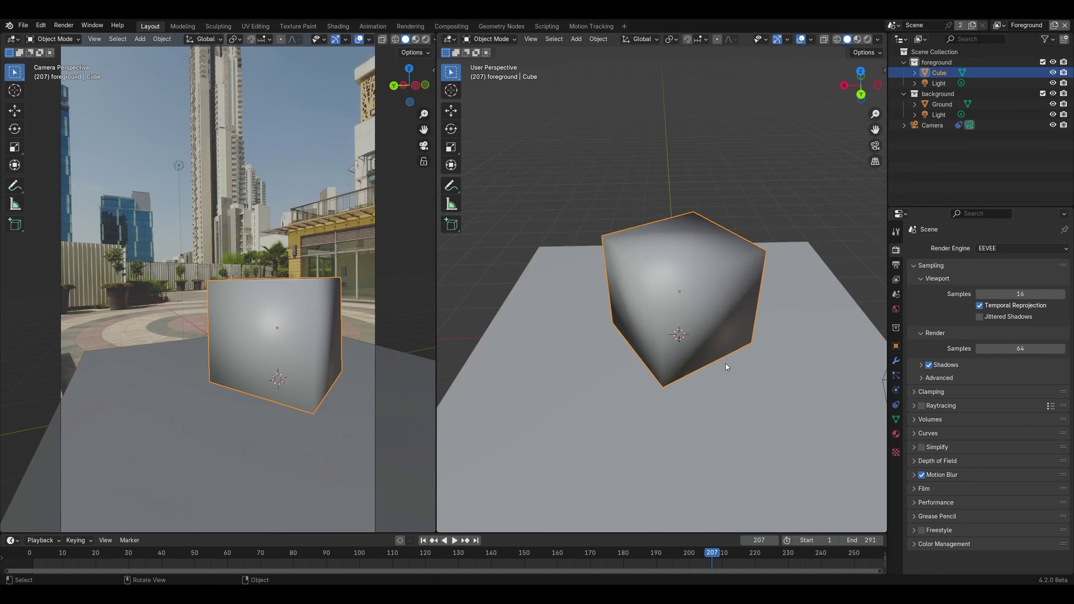
scroll(724, 364, down, 6)
Step: Select the camera, show the second view from the top, and compare the camera's position at frames 1 and 291
click(739, 298)
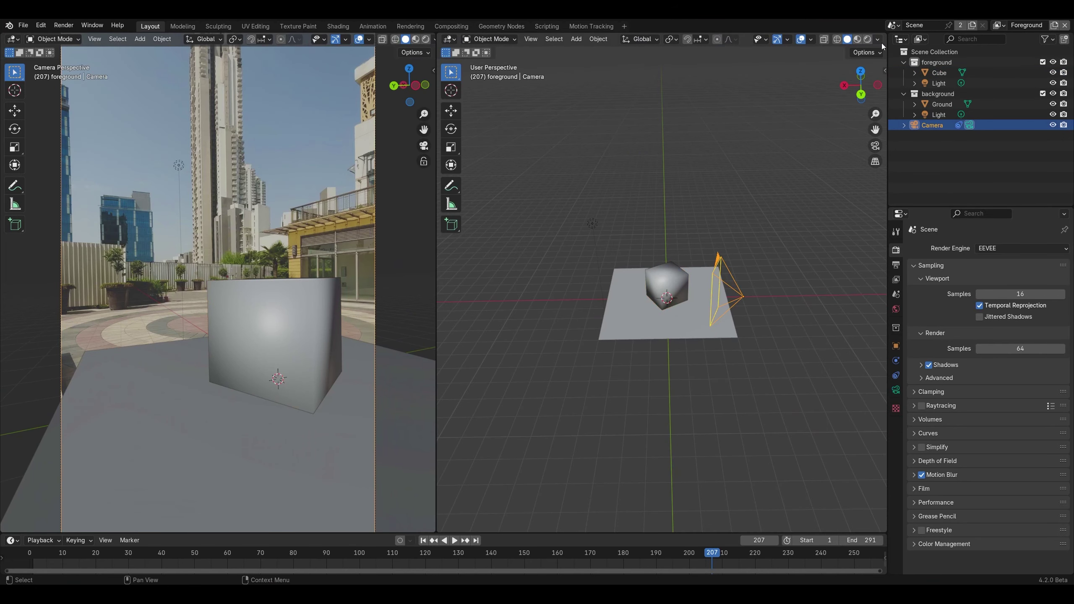
key(KP_7)
click(423, 541)
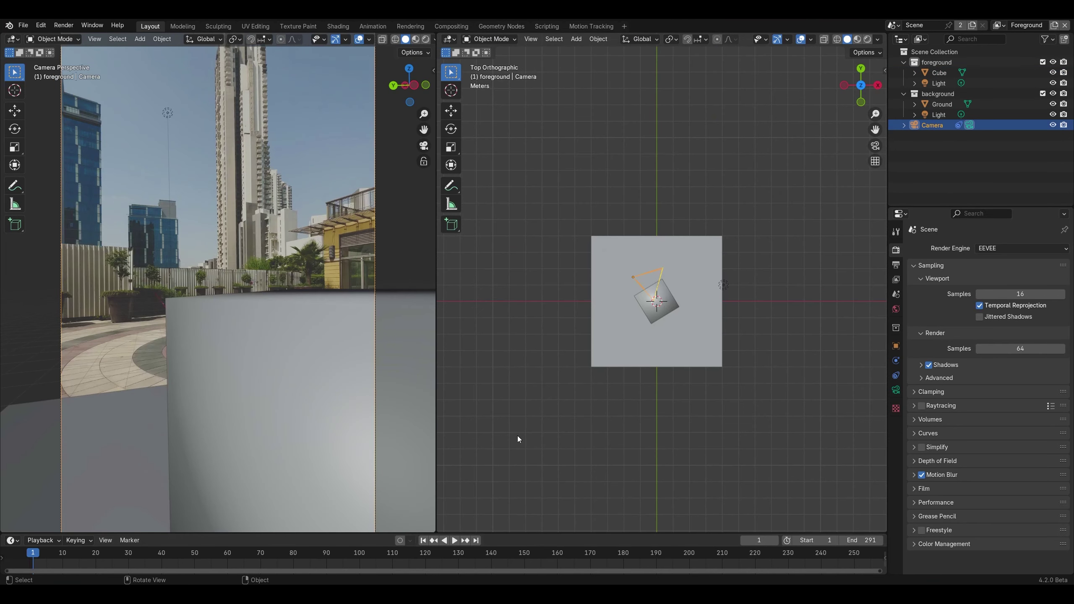
click(476, 541)
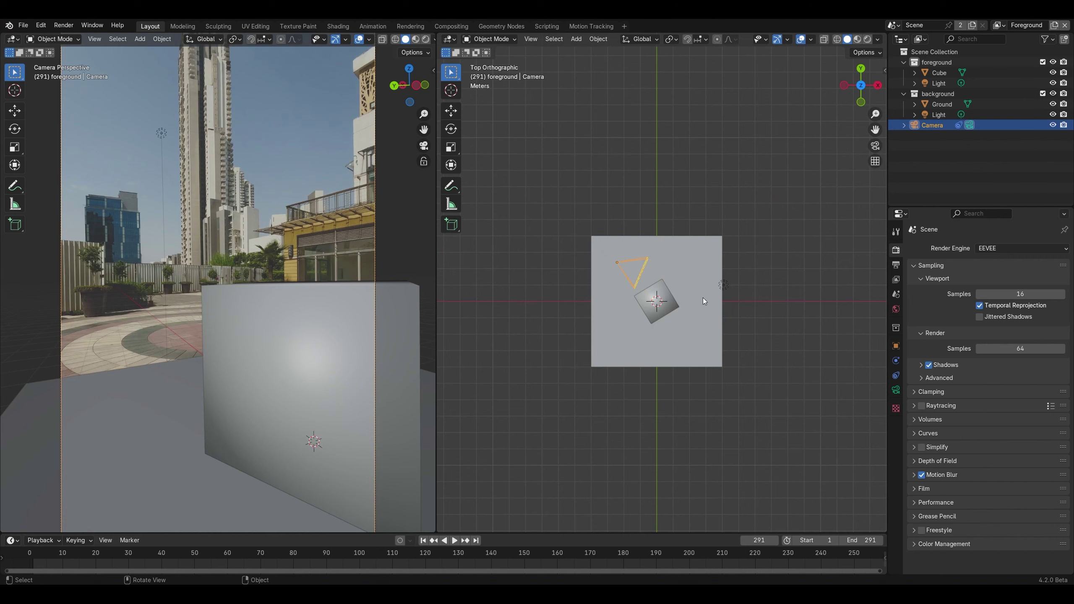
Step: Move the camera beyond the ground plane's negative X edge and play the shot with the camera view's objects see-through
key(g)
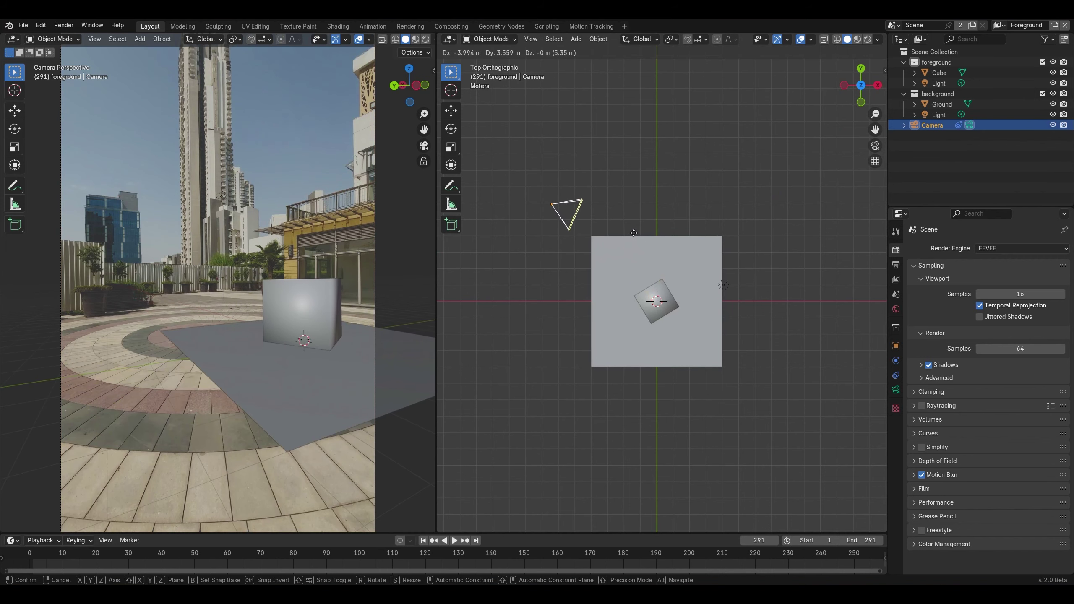
click(633, 233)
key(g)
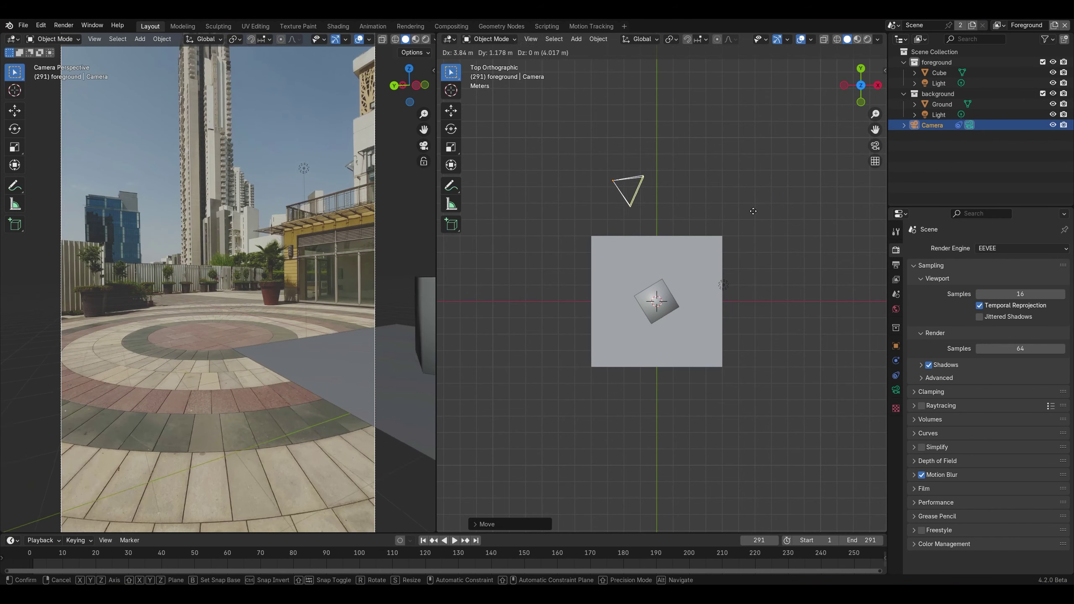
click(644, 264)
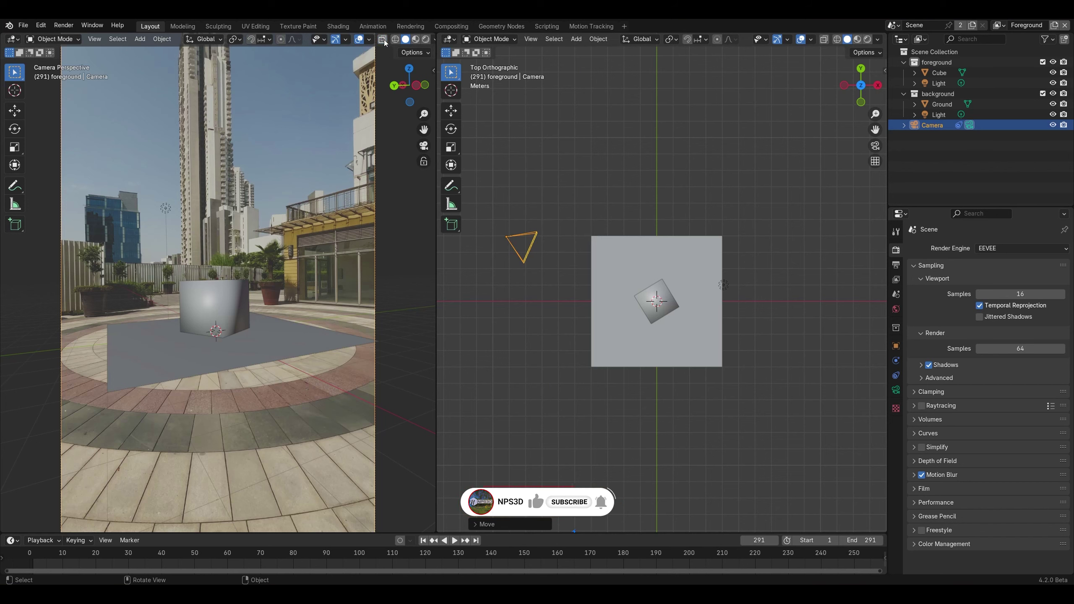
key(space)
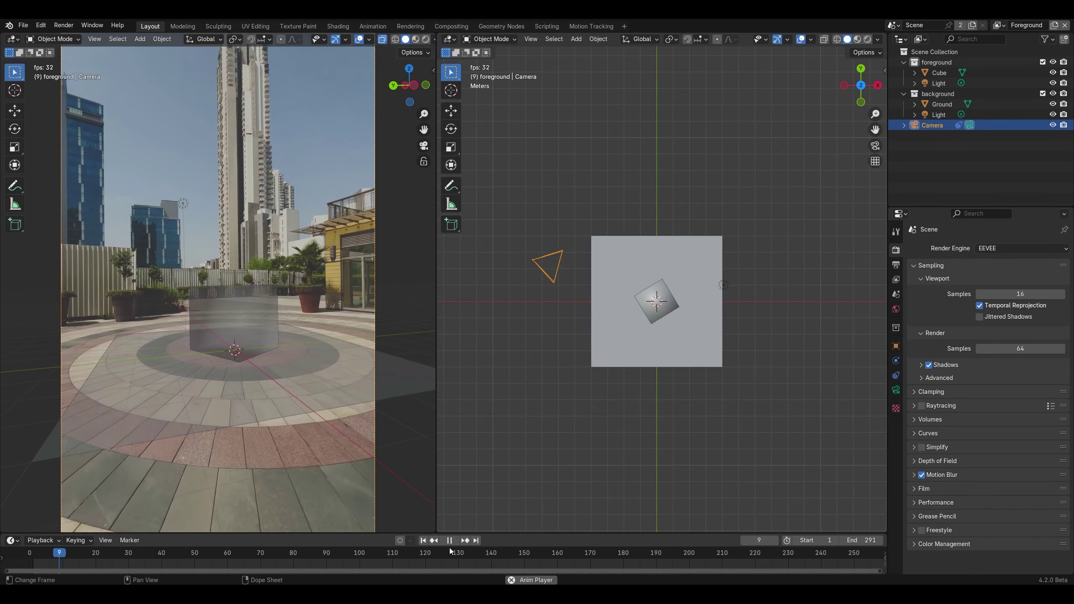
click(450, 543)
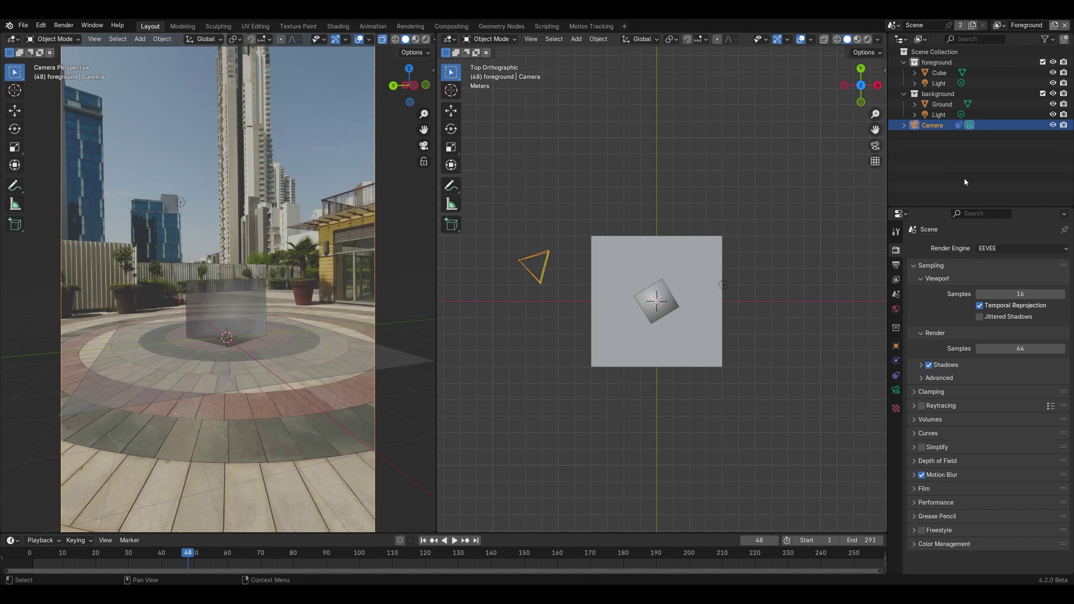
Step: Try dividing the camera's focal length by 1.77778
click(896, 390)
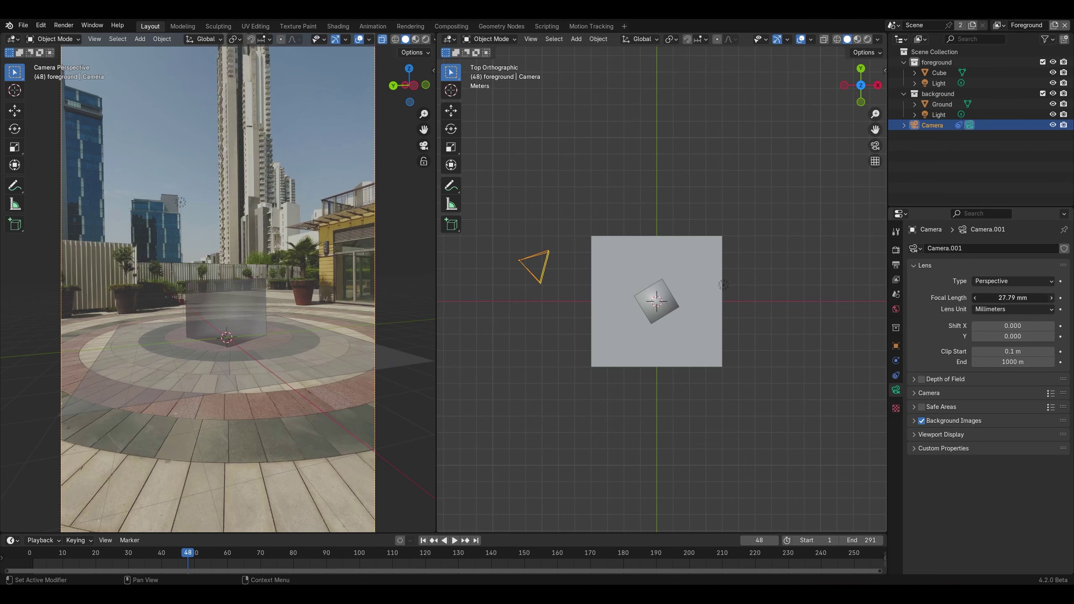
double_click(1031, 298)
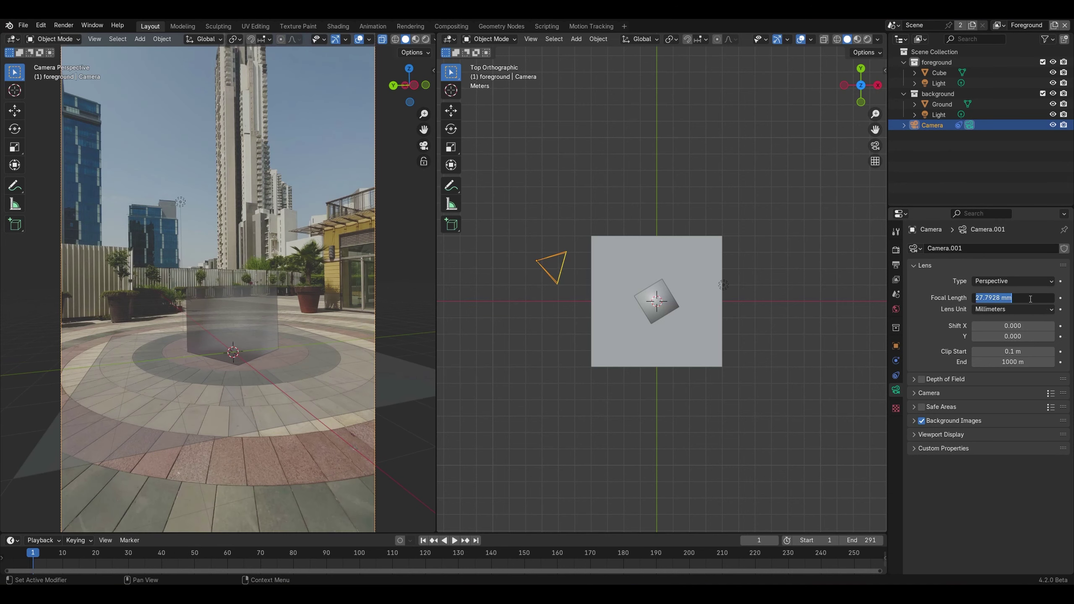
click(1034, 299)
text(/1.77778)
key(Return)
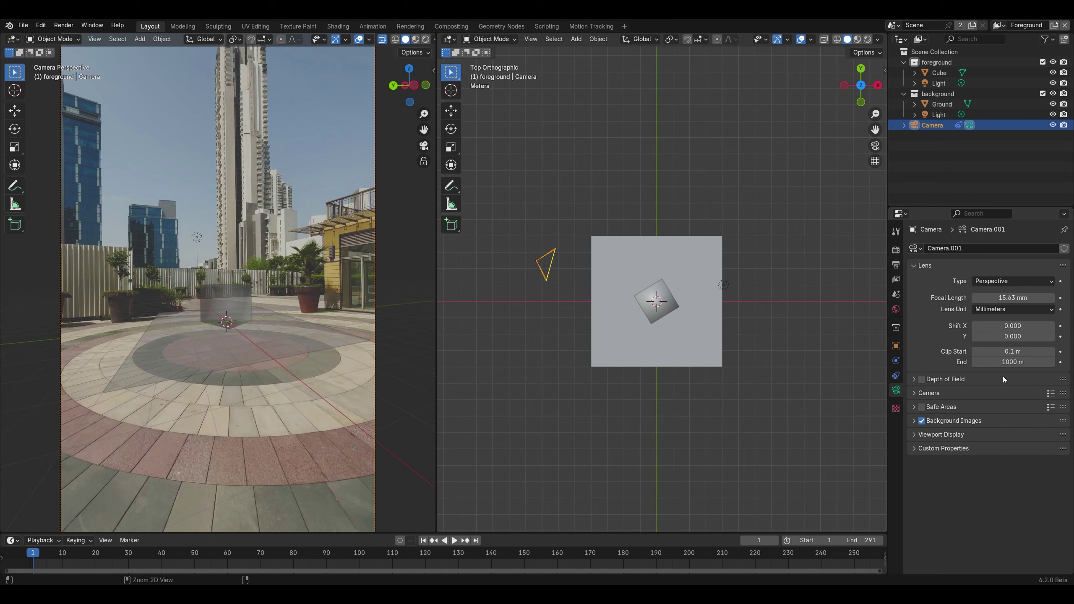
key(ctrl+z)
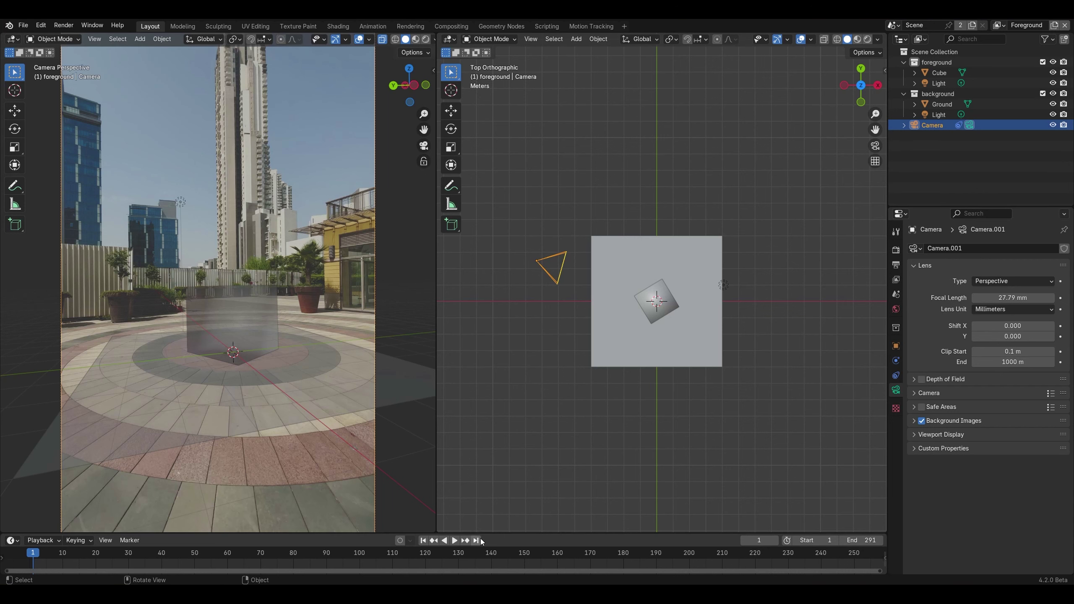
Step: Play the shot from frame 1, return the timeline to frame 3, and inspect the camera and cube from several perspective angles
click(455, 541)
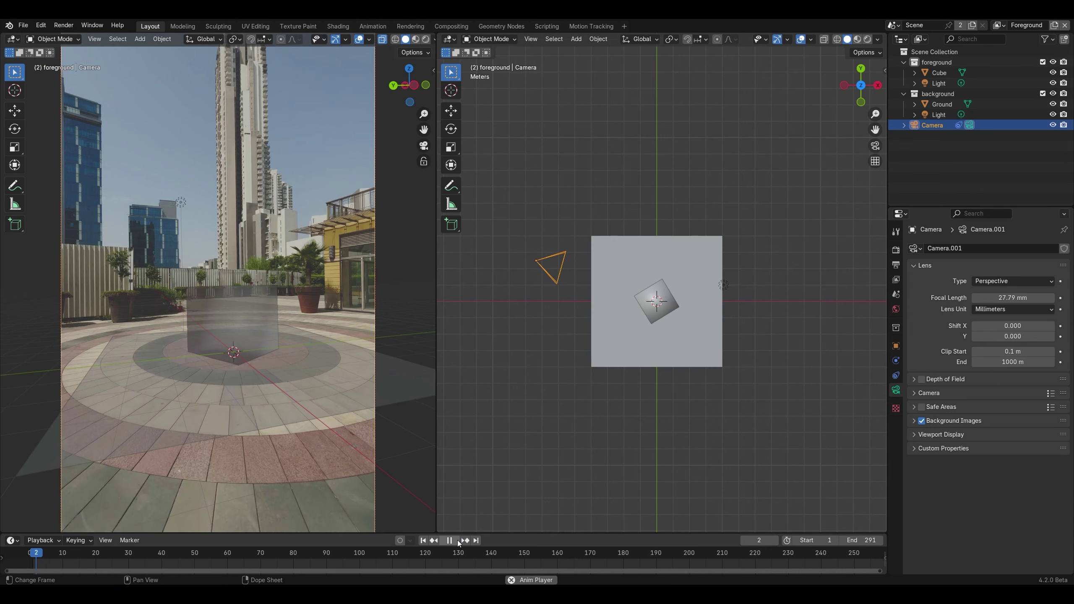
key(Escape)
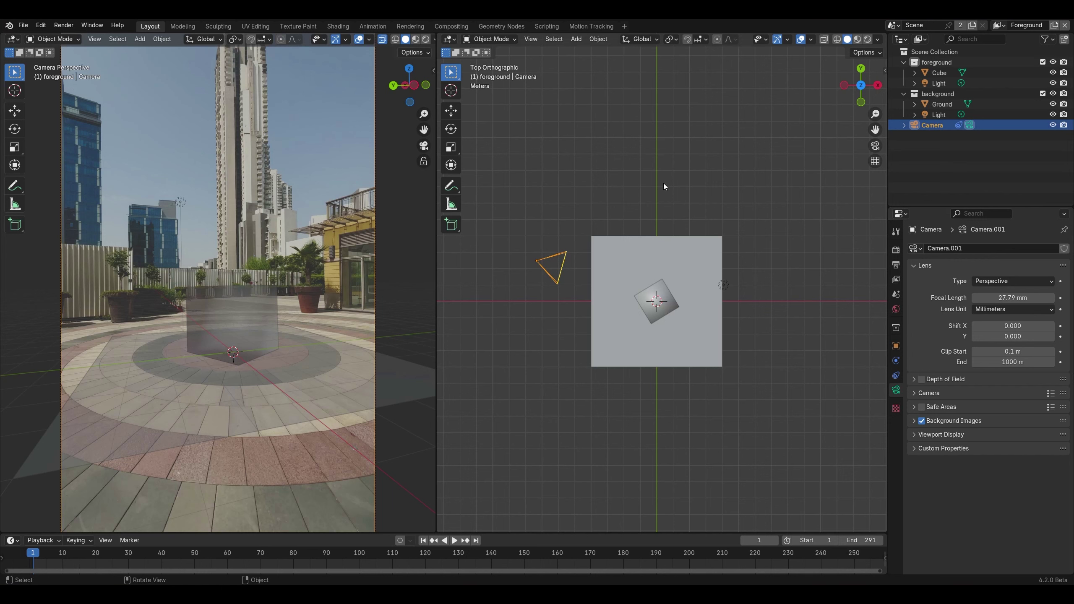
key(space)
drag(194, 565, 39, 566)
key(space)
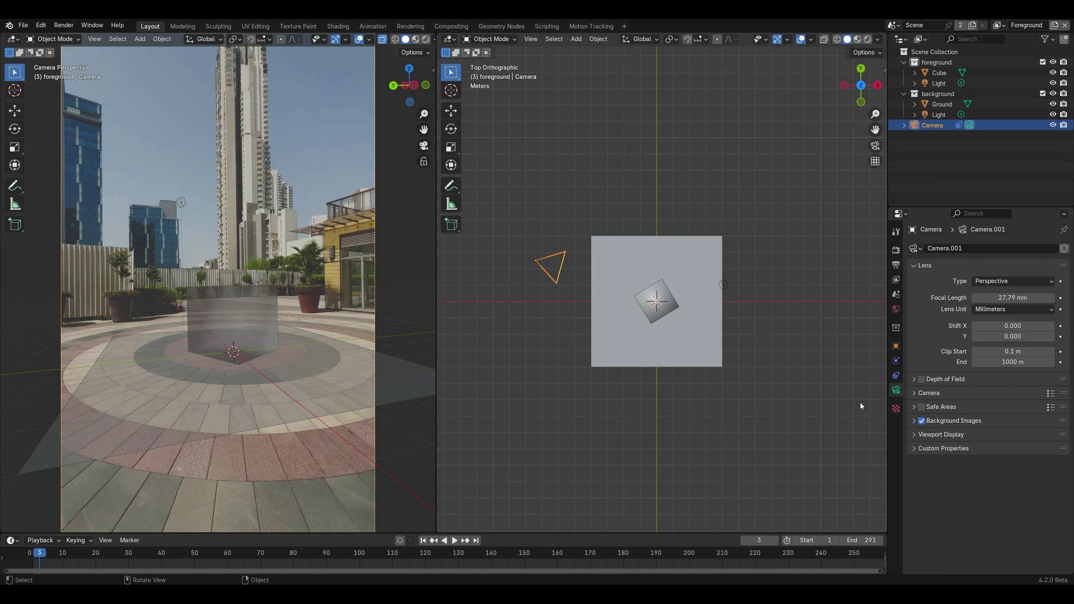
middle_drag(716, 399, 744, 319)
scroll(744, 319, up, 1)
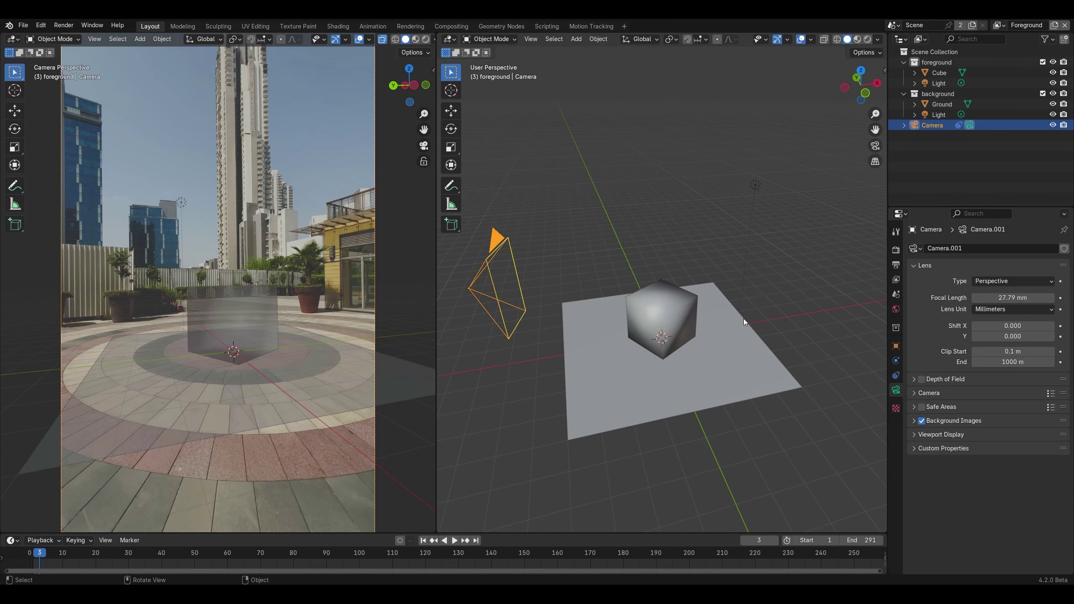
middle_drag(750, 349, 786, 284)
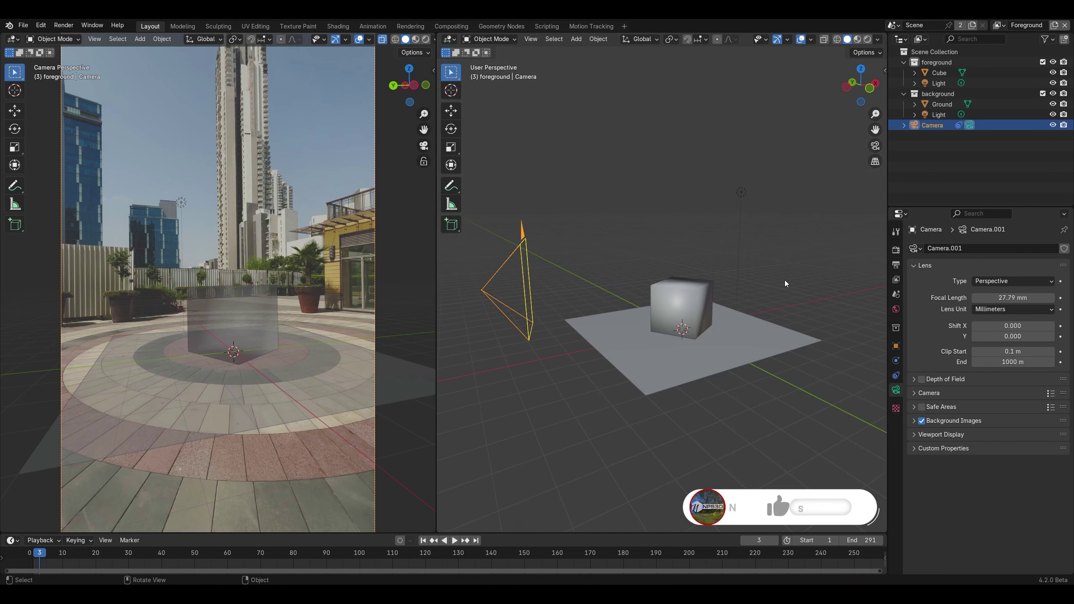
middle_drag(698, 363, 825, 369)
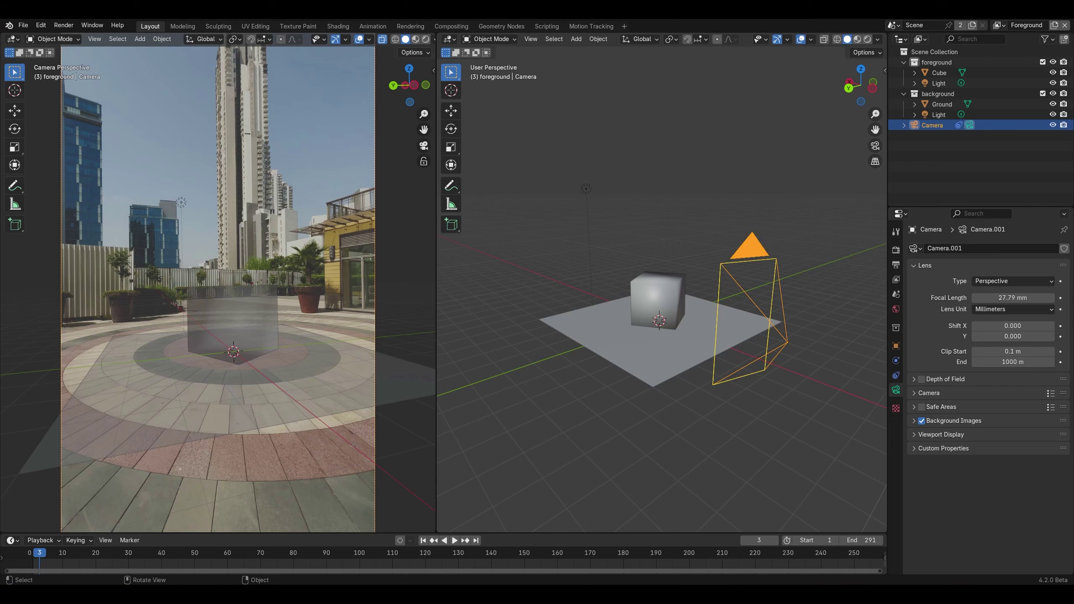
Step: Open the compositing nodes and move the foreground Render Layers node close to the second Alpha Over node
click(460, 27)
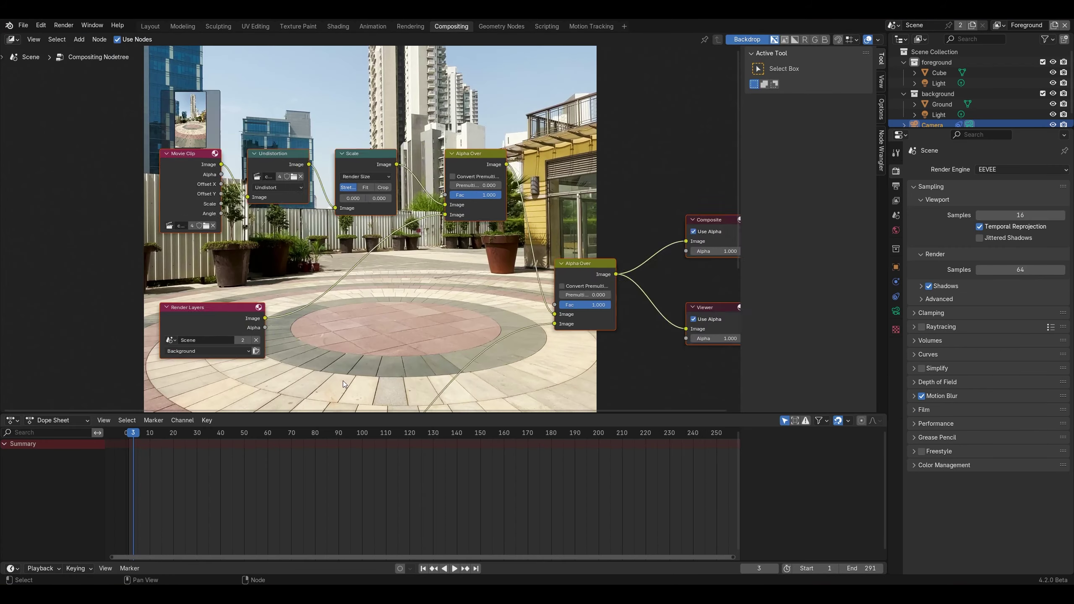
scroll(343, 382, down, 3)
middle_drag(342, 381, 363, 289)
click(249, 372)
drag(249, 372, 385, 232)
middle_drag(385, 232, 366, 318)
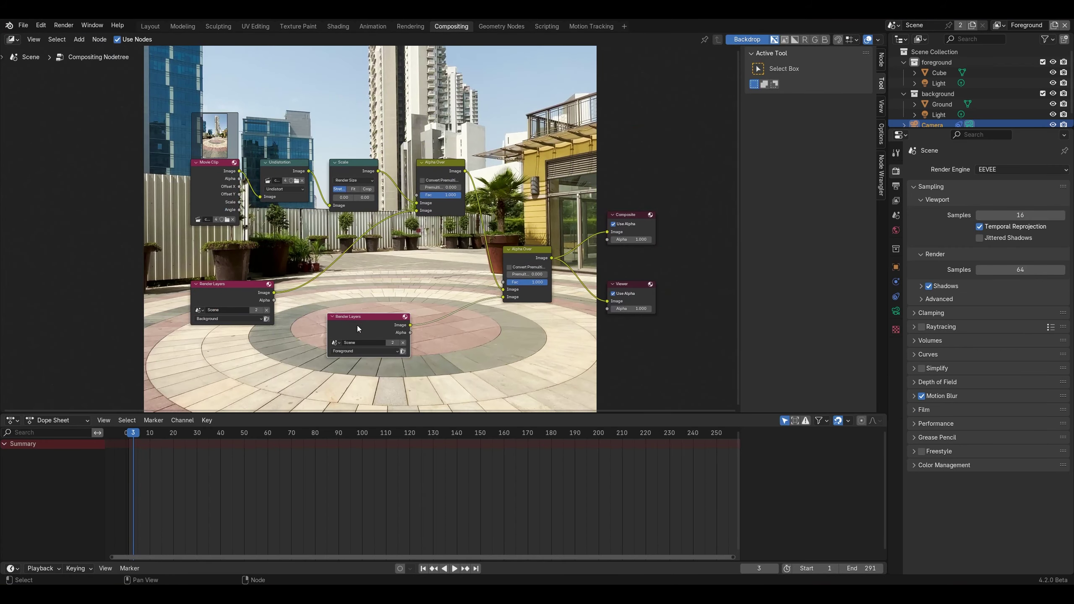
drag(357, 327, 374, 304)
scroll(381, 241, up, 3)
middle_drag(450, 264, 351, 271)
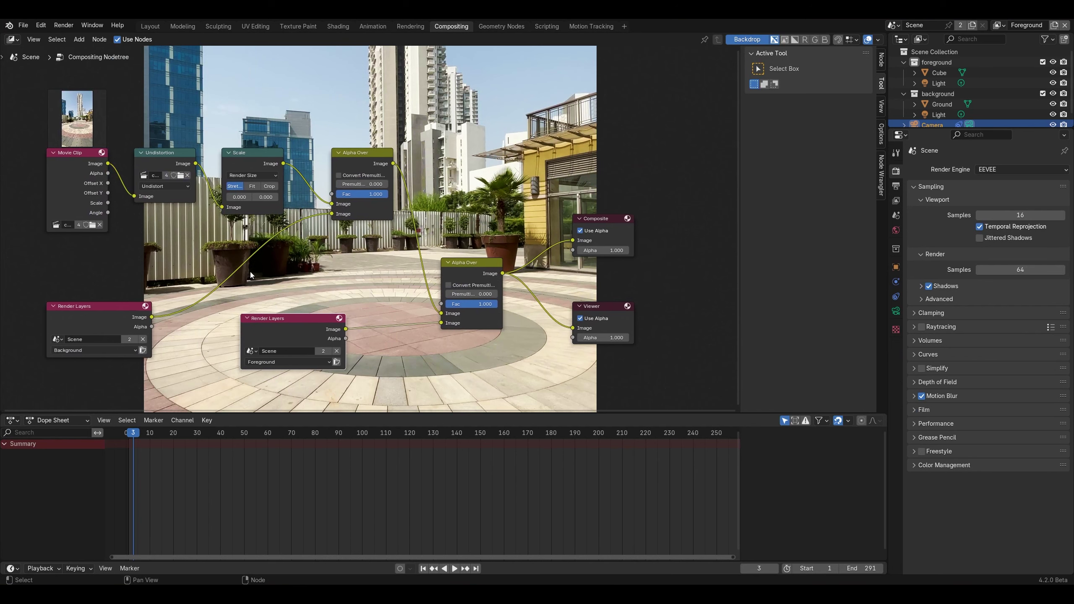
middle_drag(251, 275, 341, 278)
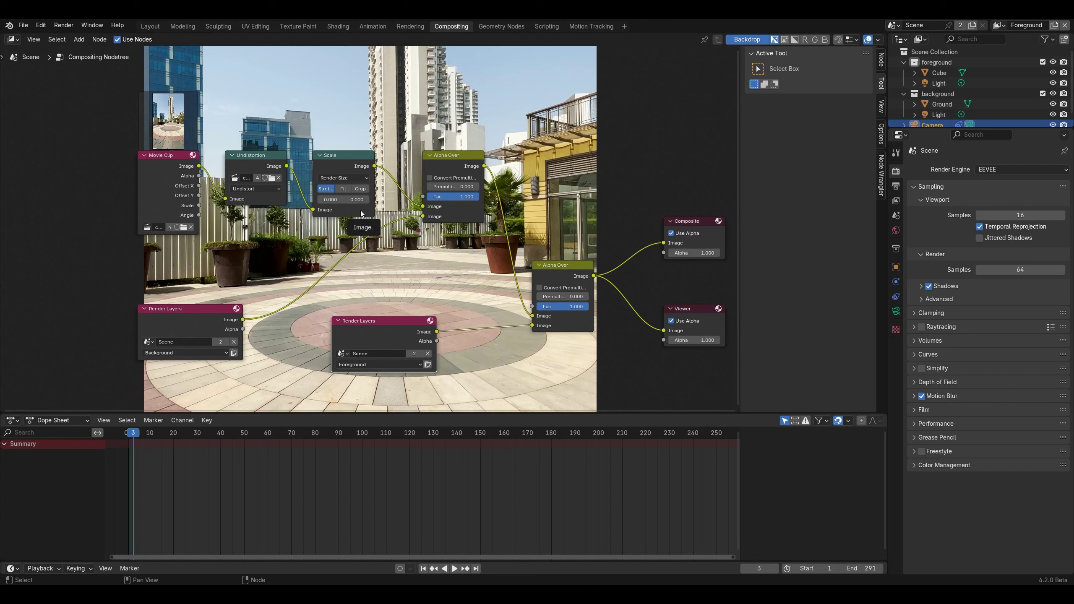
drag(397, 340, 416, 327)
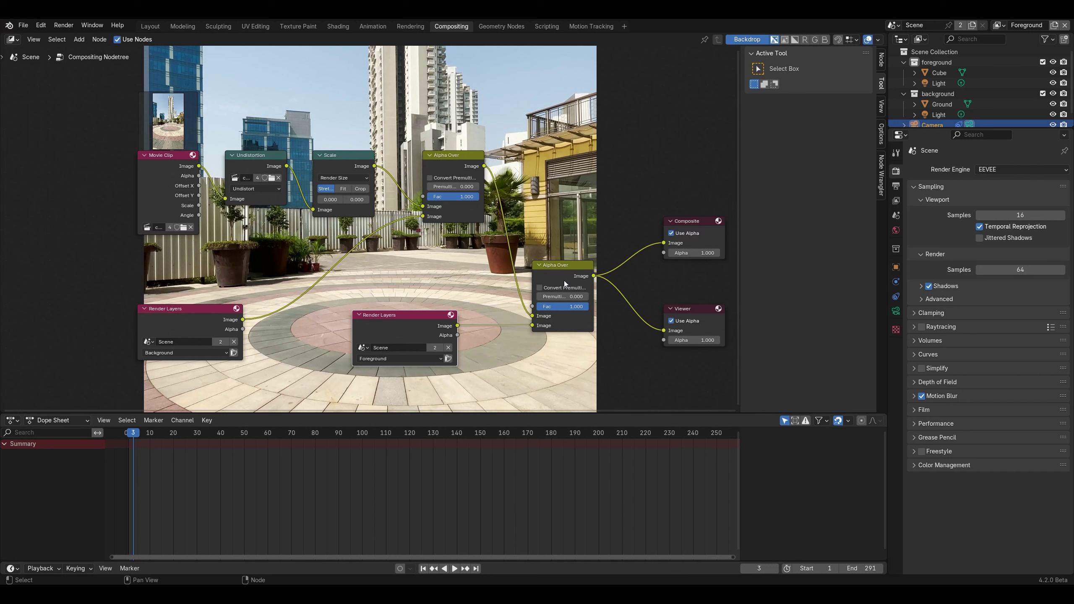
Step: Switch to the Background view layer and remove it from the scene
drag(942, 130, 942, 198)
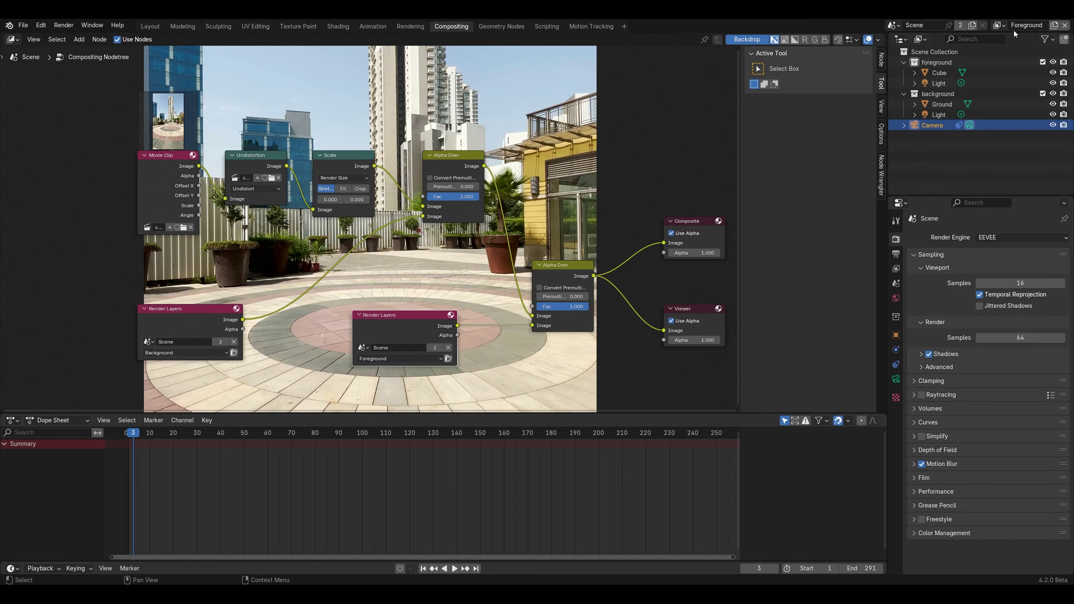
click(1000, 25)
click(937, 55)
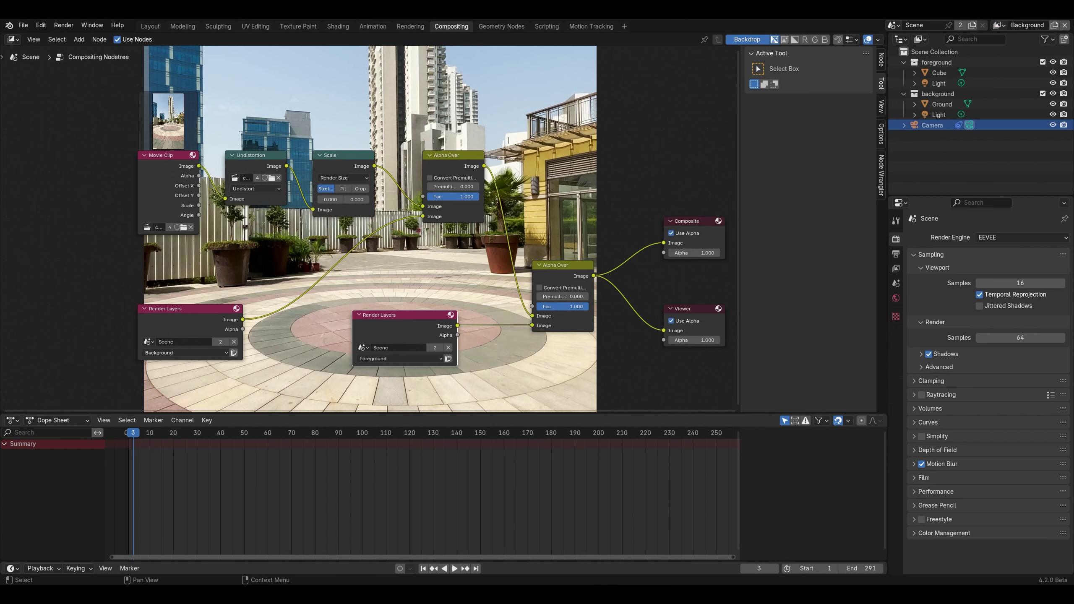
click(1066, 25)
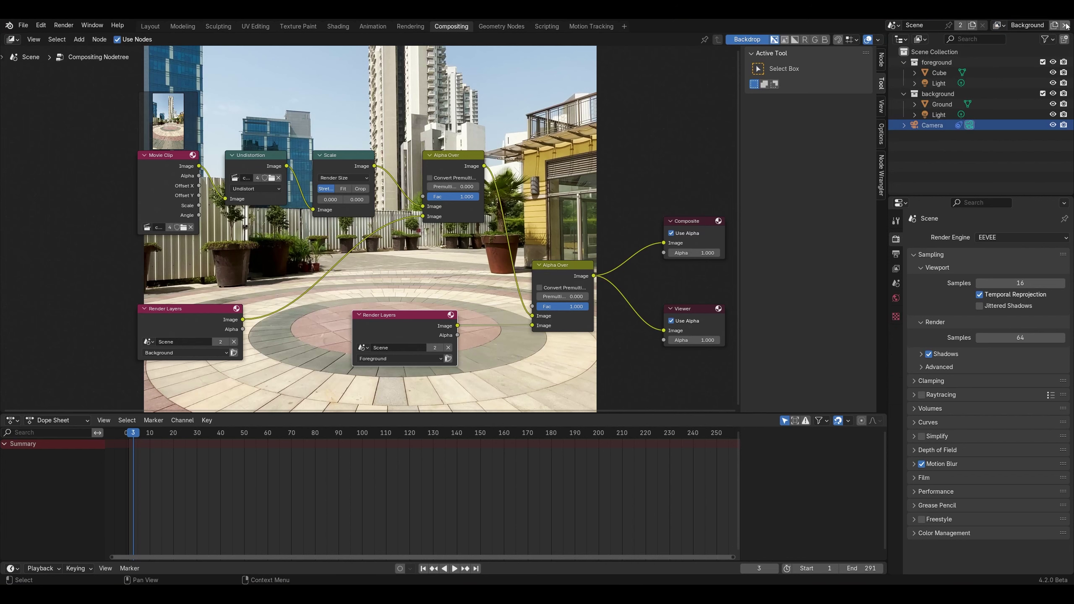
Step: Delete the background collection together with the ground and light objects it contains
click(938, 93)
right_click(938, 90)
click(859, 156)
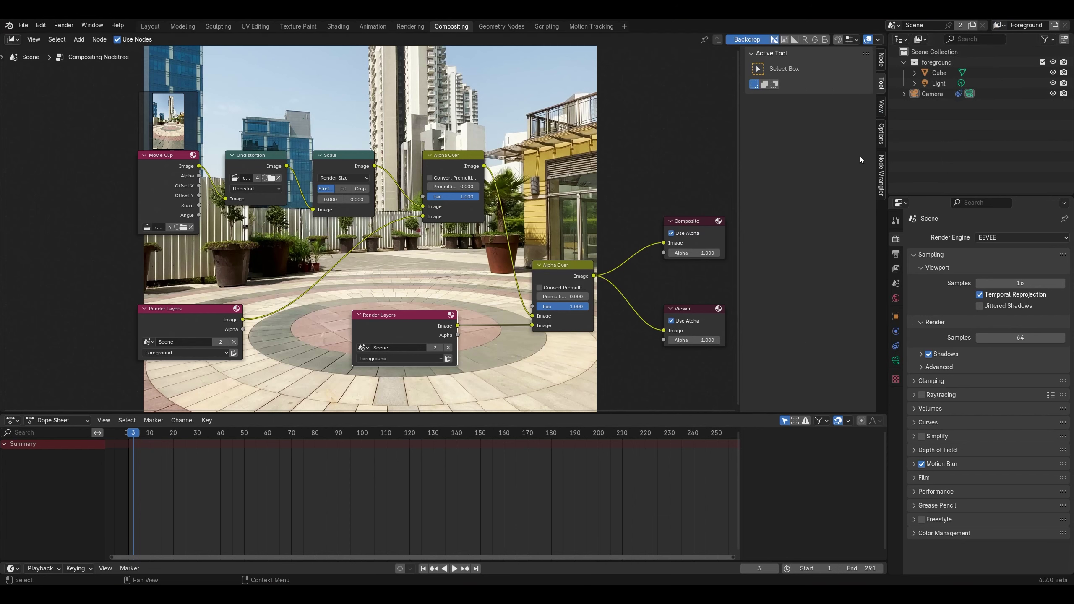
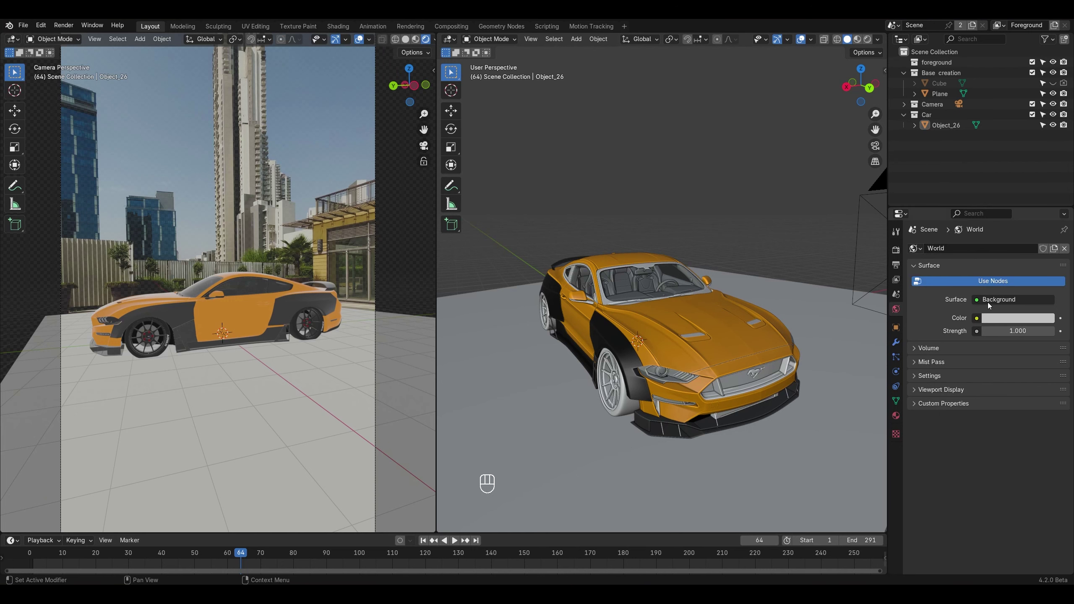
Step: Set the world color to an environment texture using PXL_20240303_121149147.PHOTOSPHERE.jpg and turn off the transparent film
click(977, 317)
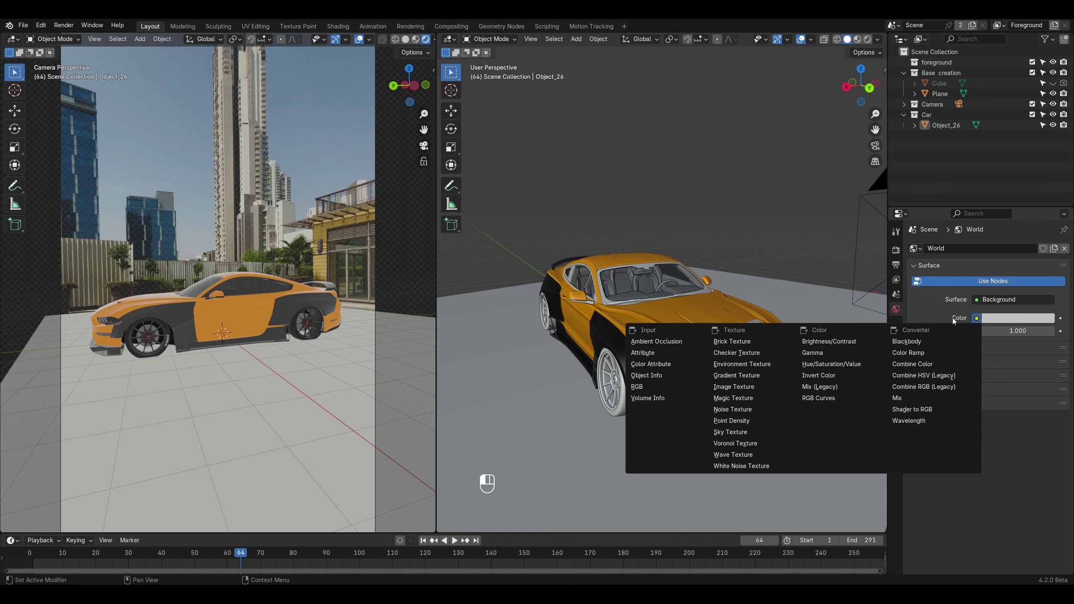
click(736, 374)
click(1042, 336)
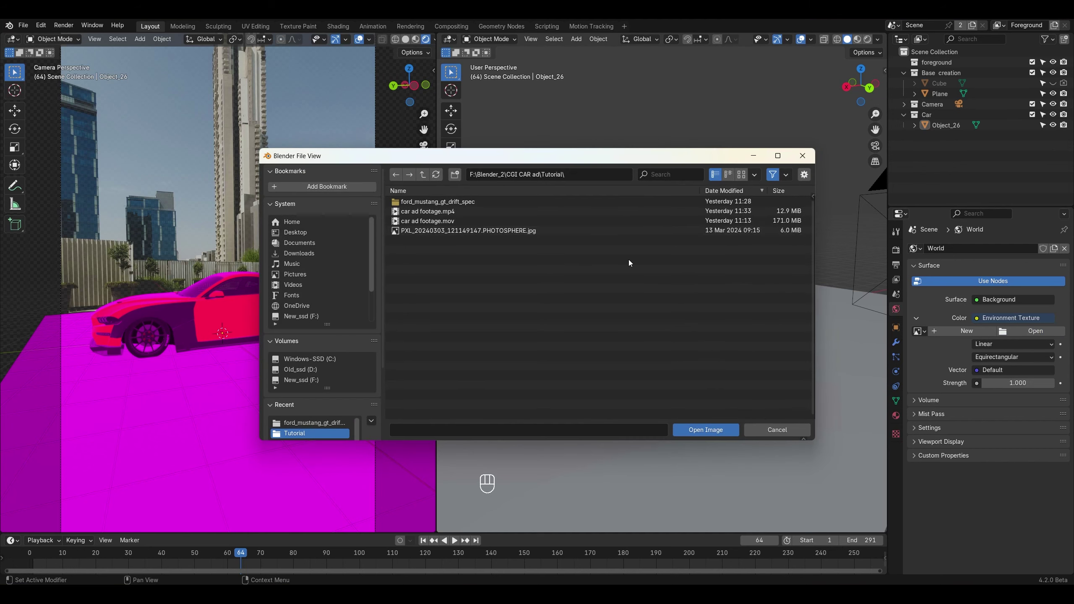
click(472, 231)
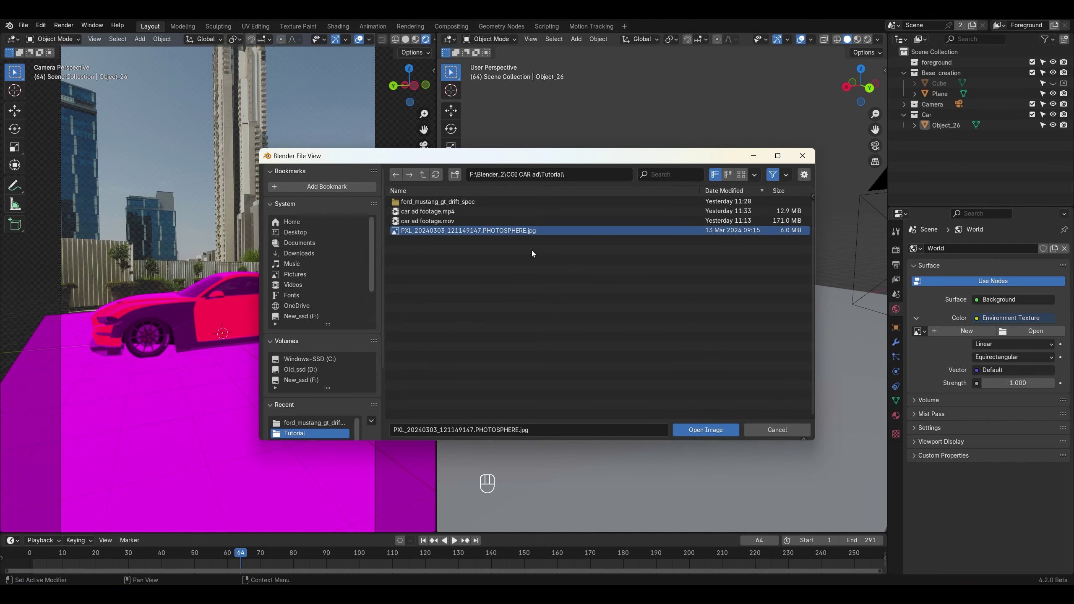
click(703, 430)
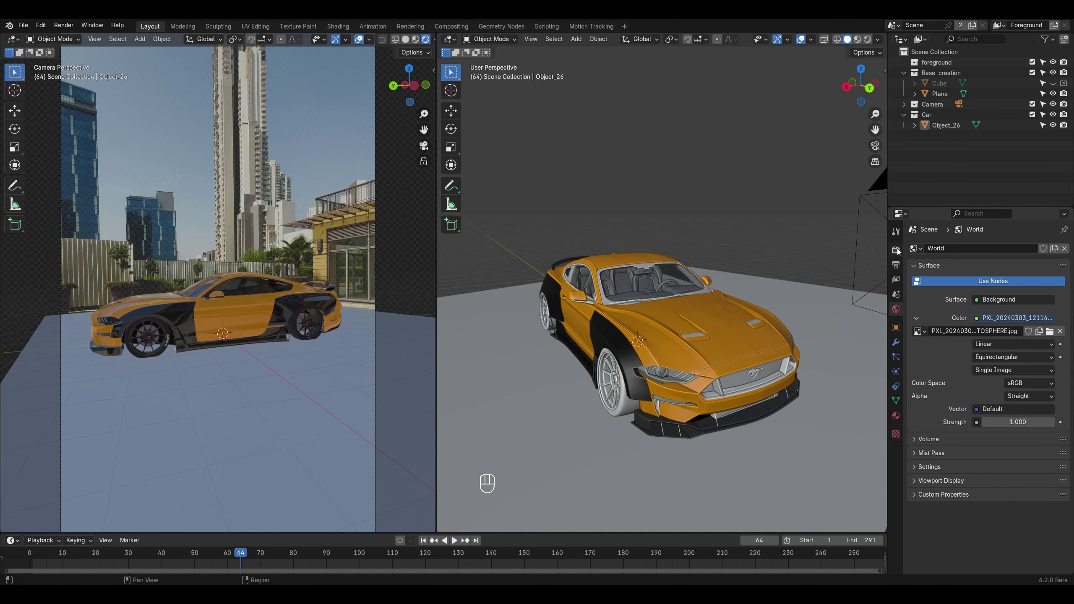
click(896, 250)
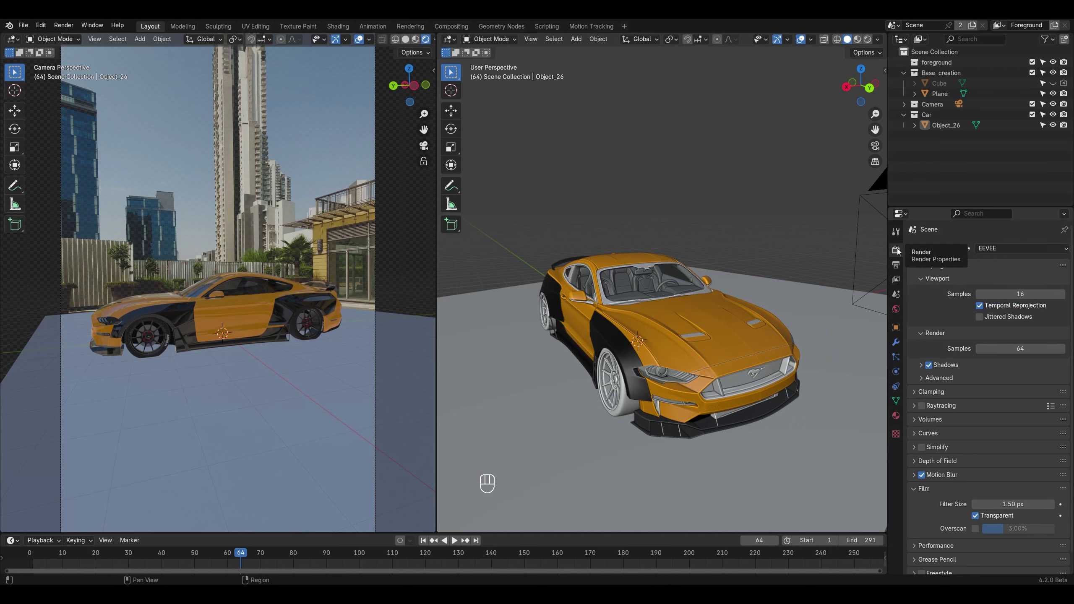
click(976, 516)
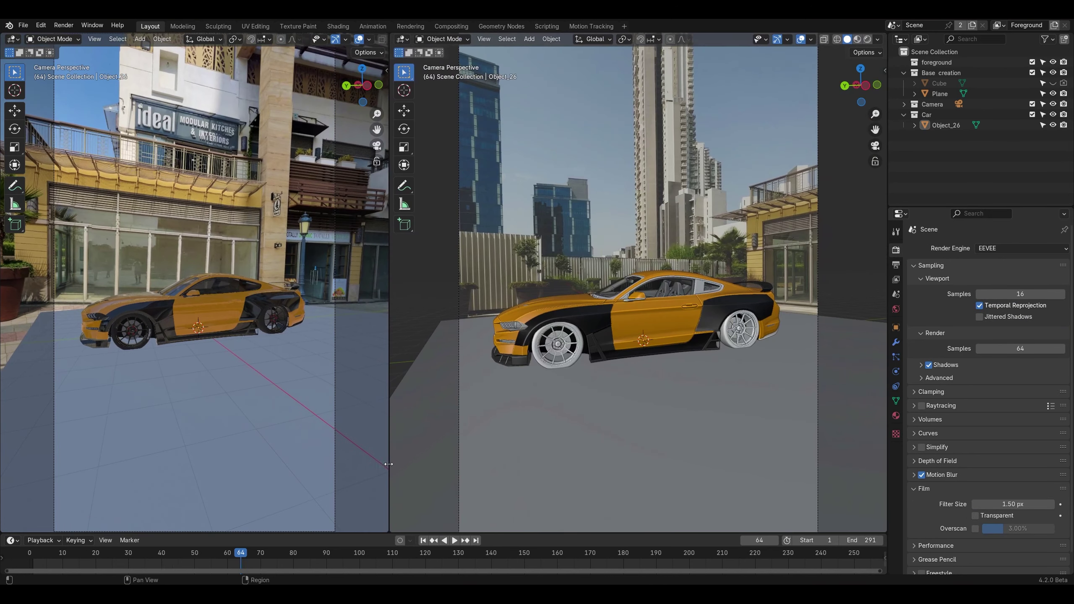
Step: Turn the second view into a shader editor without its sidebar and show the World shader nodes
click(403, 39)
click(426, 134)
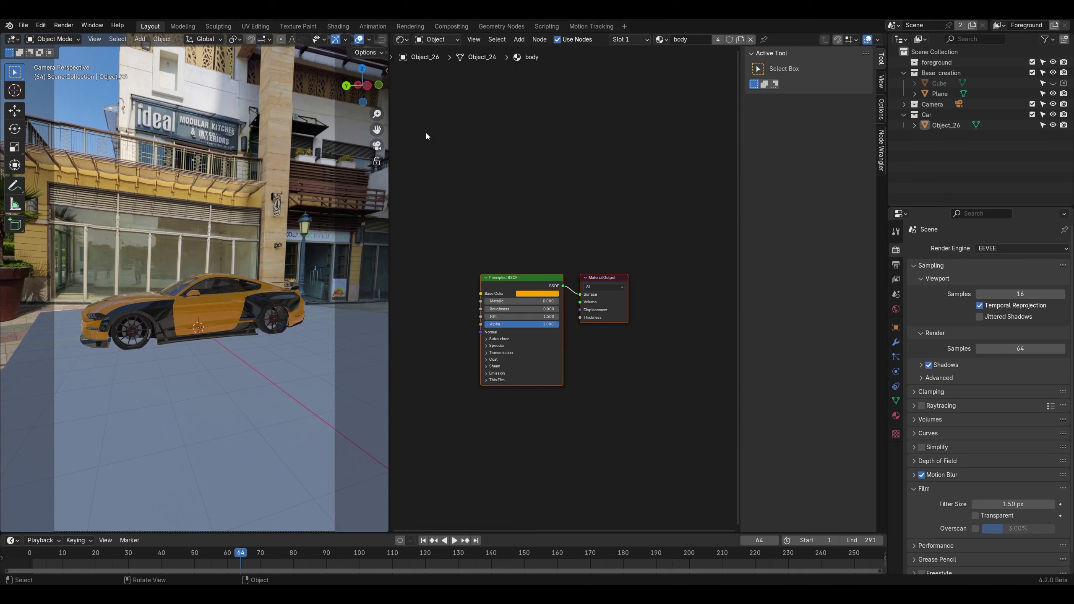
key(n)
click(435, 39)
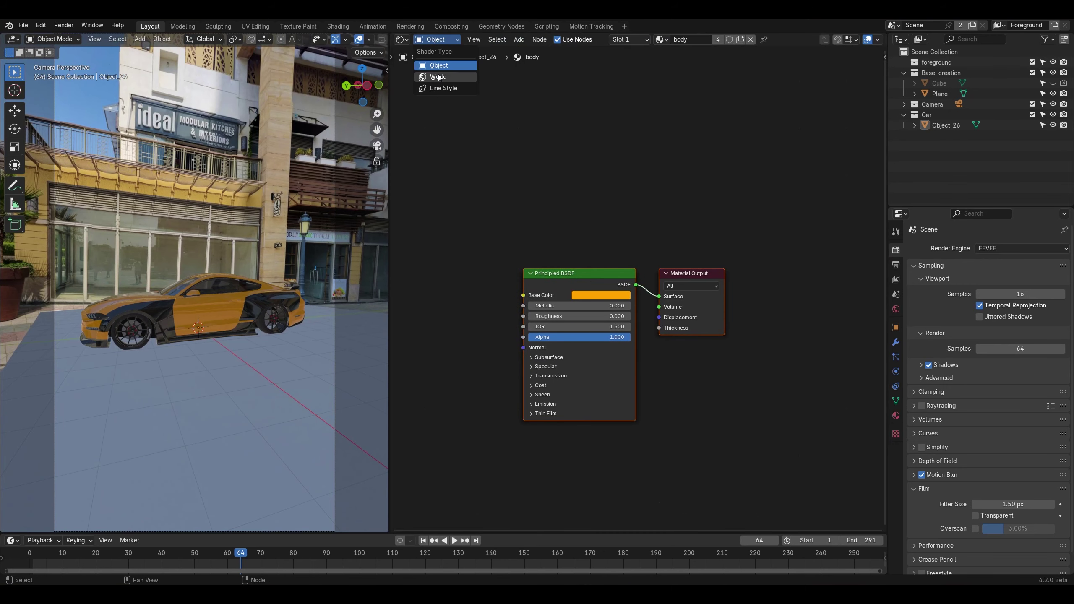
click(437, 77)
Step: Add Texture Coordinate and Mapping nodes to the world's photosphere environment texture node
middle_drag(509, 191, 658, 181)
click(544, 189)
click(552, 274)
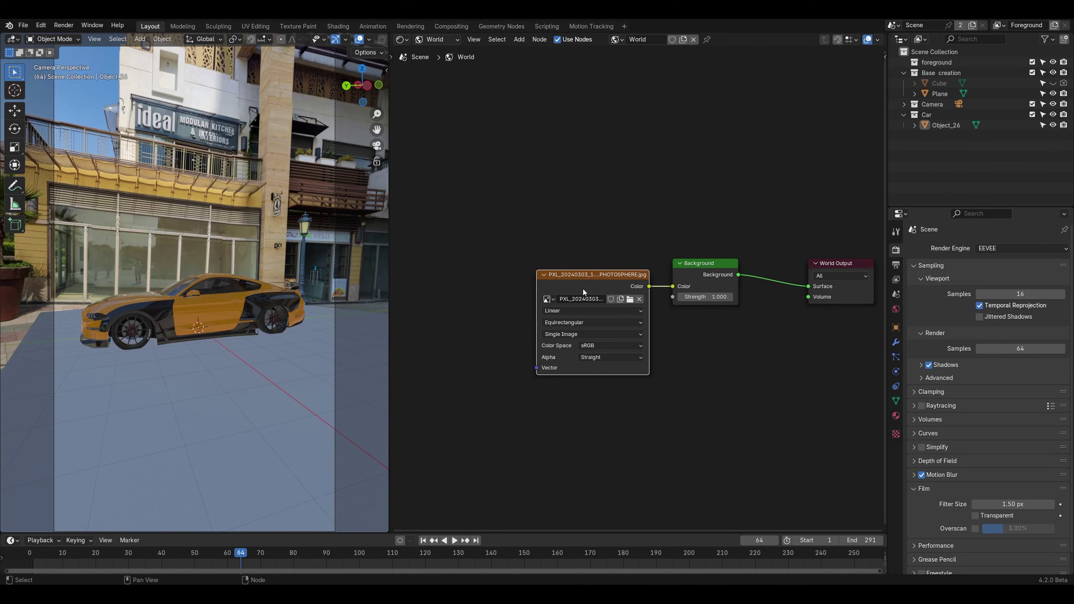
key(ctrl+t)
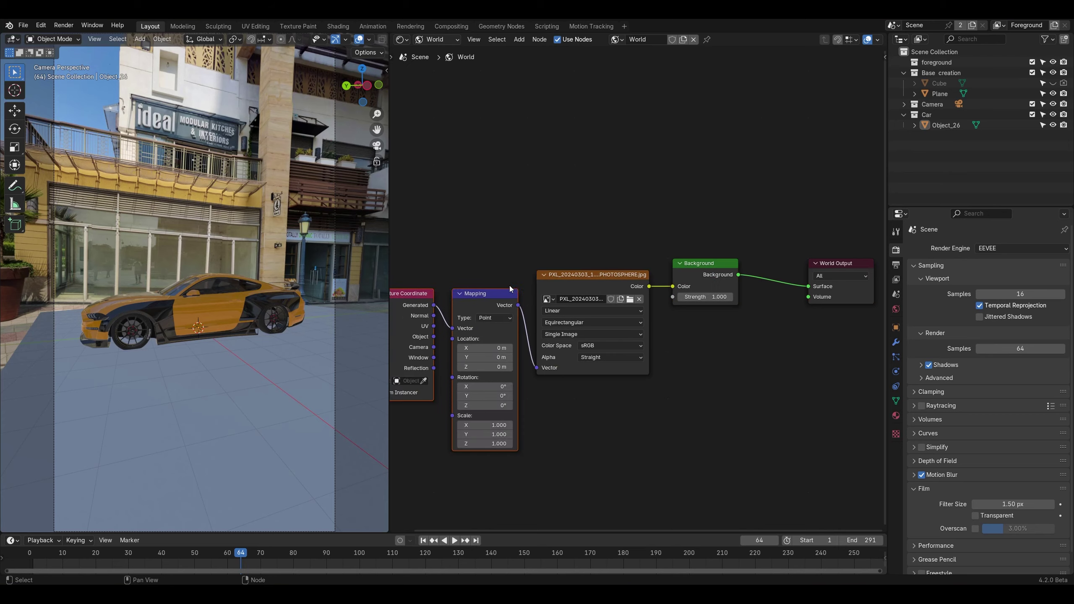
Step: Rotate the world's photosphere to about 59.1° around Z in the Mapping node
middle_drag(511, 292, 594, 277)
scroll(594, 280, up, 3)
drag(567, 371, 584, 370)
key(ctrl+z)
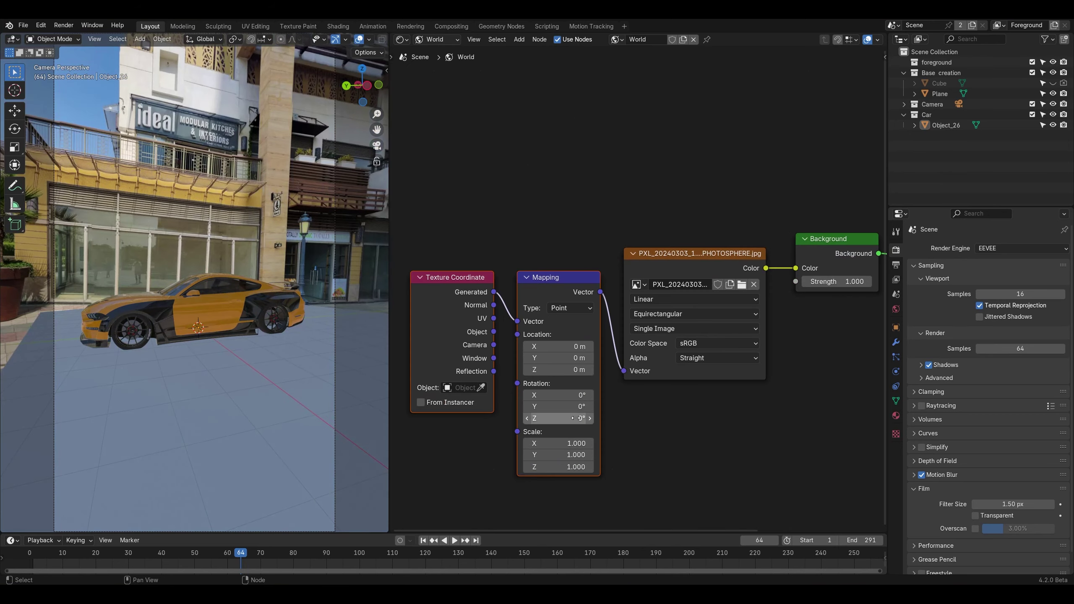
drag(567, 418, 591, 419)
Step: Set the world mapping's location to -0.2, -0.1, -0.03 m and fine-tune its rotation to -2.49°, -2.35°, 58.9°
click(528, 347)
click(527, 347)
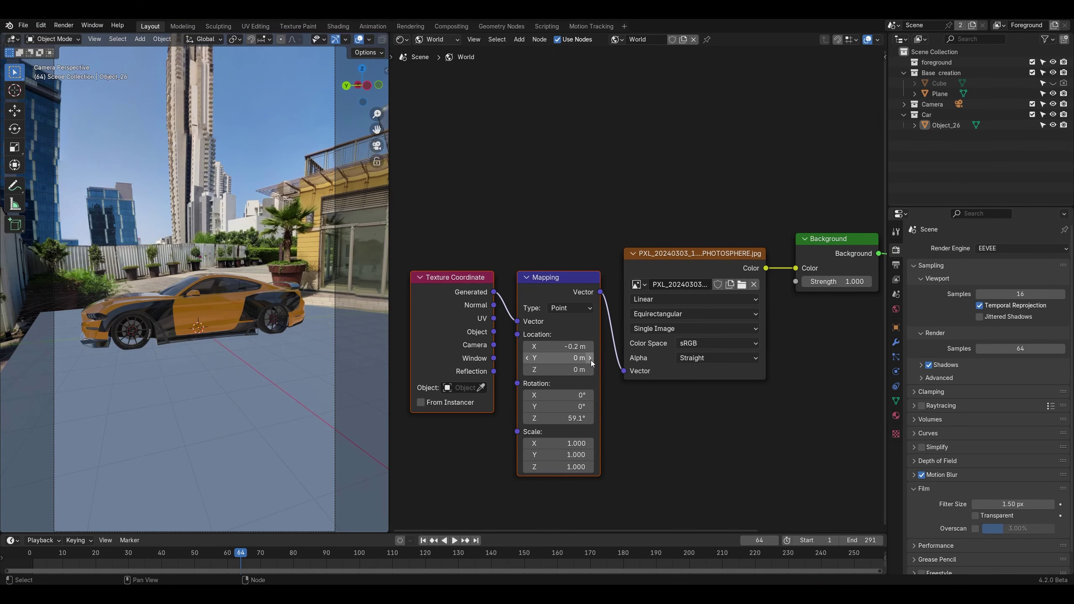
click(590, 358)
click(528, 358)
click(527, 358)
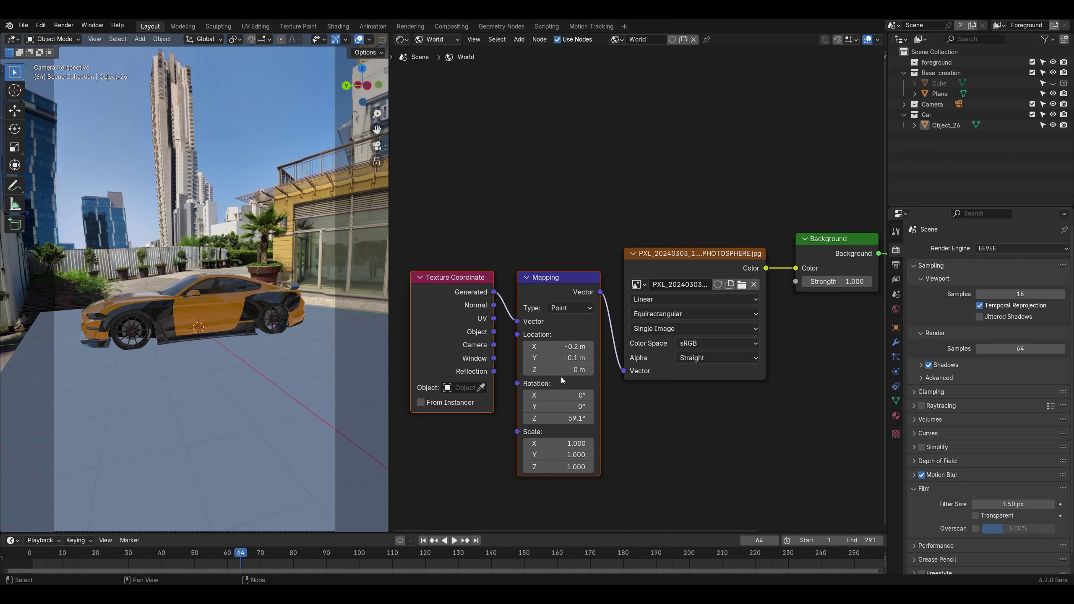
drag(550, 369, 545, 369)
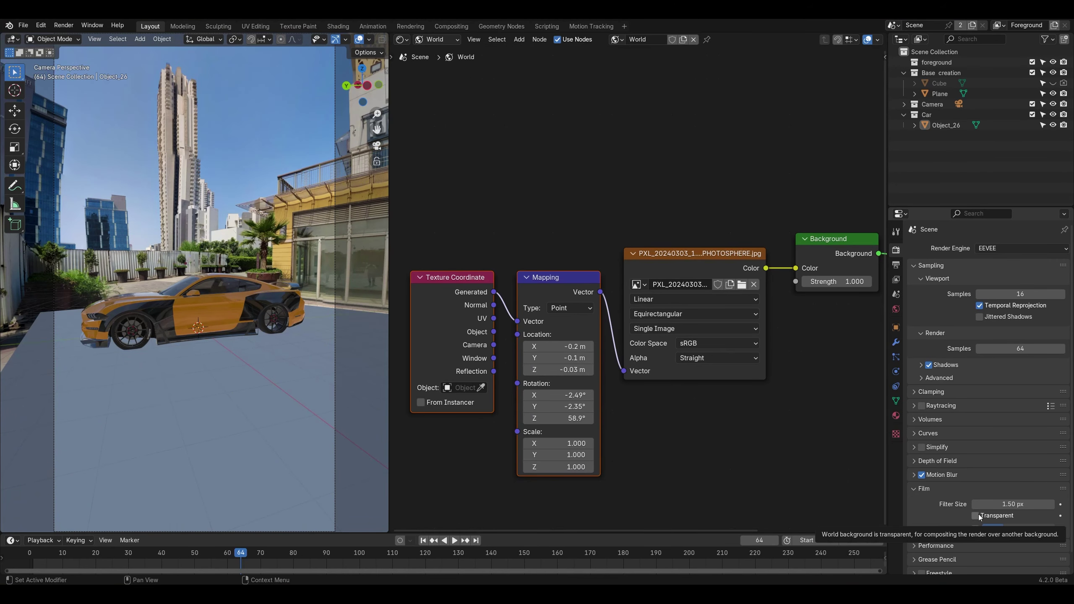
Step: Turn on the transparent film and set the world background strength to 2
click(977, 515)
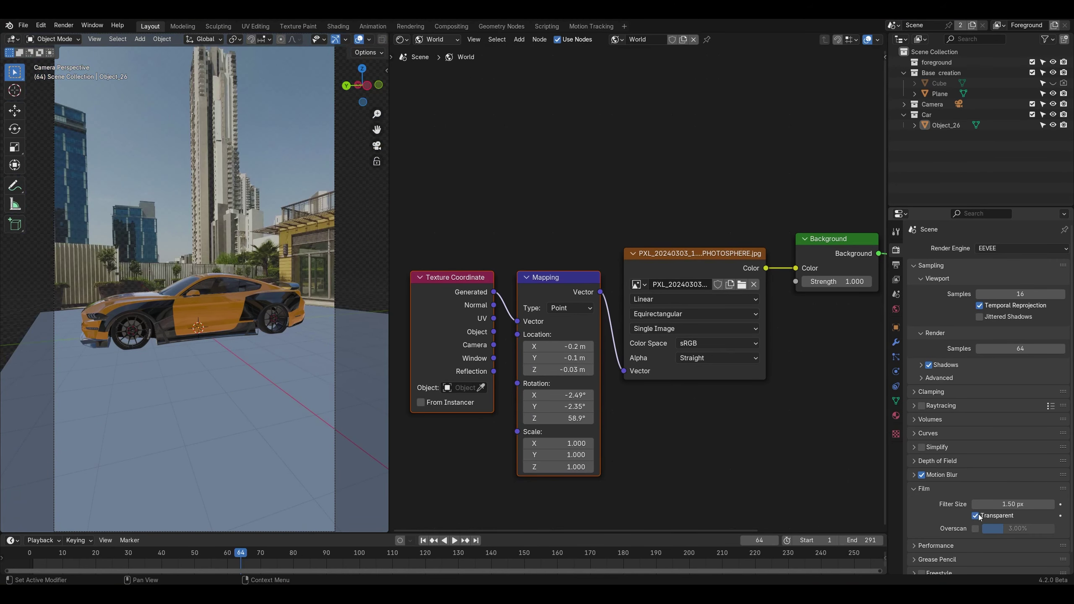
click(896, 309)
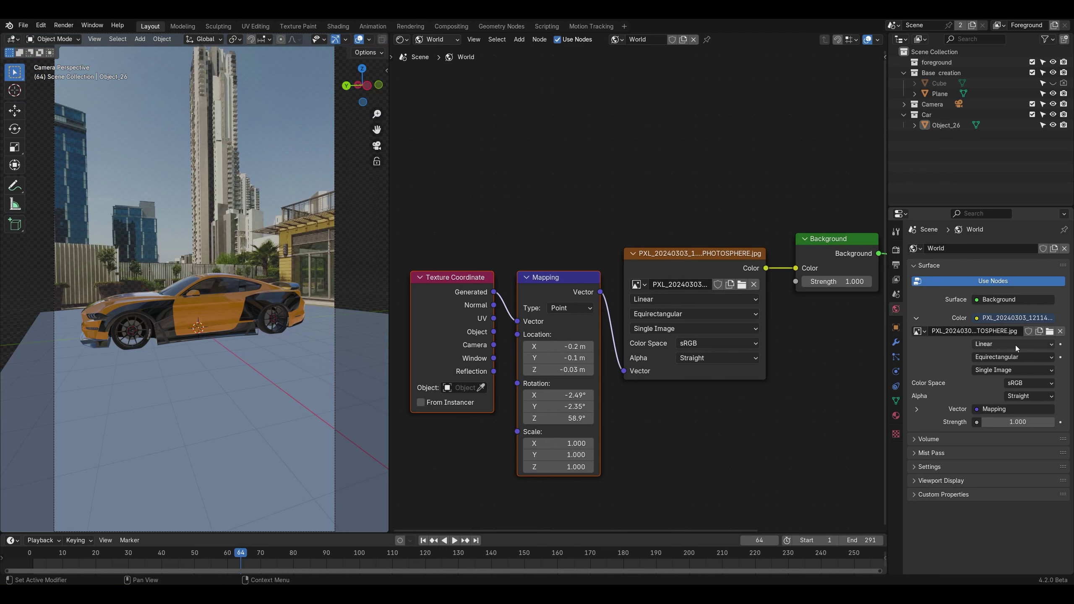
double_click(1014, 422)
text(2)
key(Return)
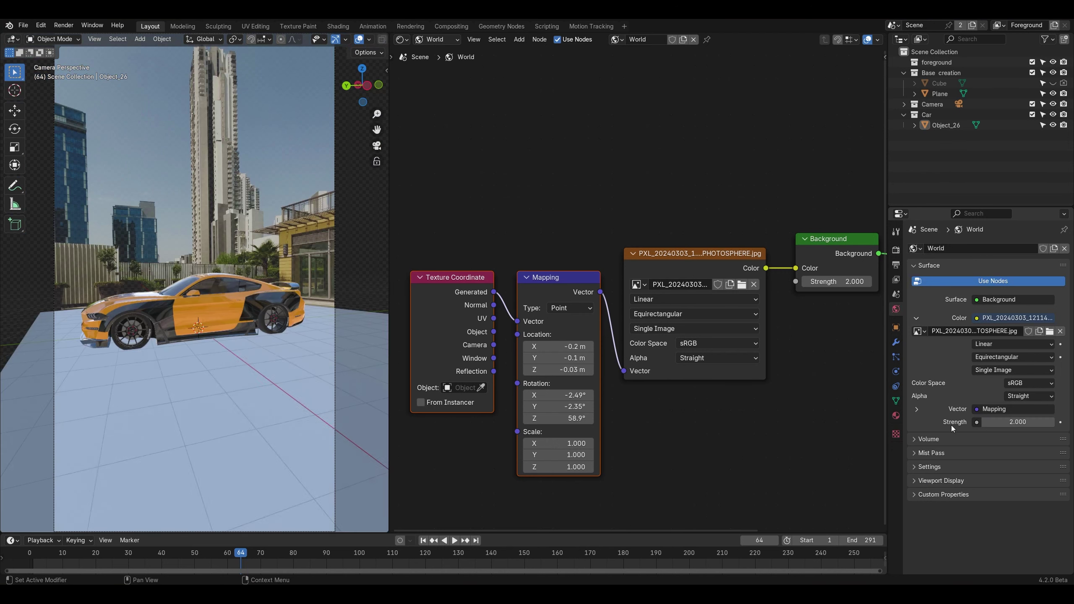
Step: Select the tracked camera and raise the opacity of its car ad footage.mov background clip to full
shift+middle_drag(287, 84, 274, 232)
scroll(288, 241, up, 5)
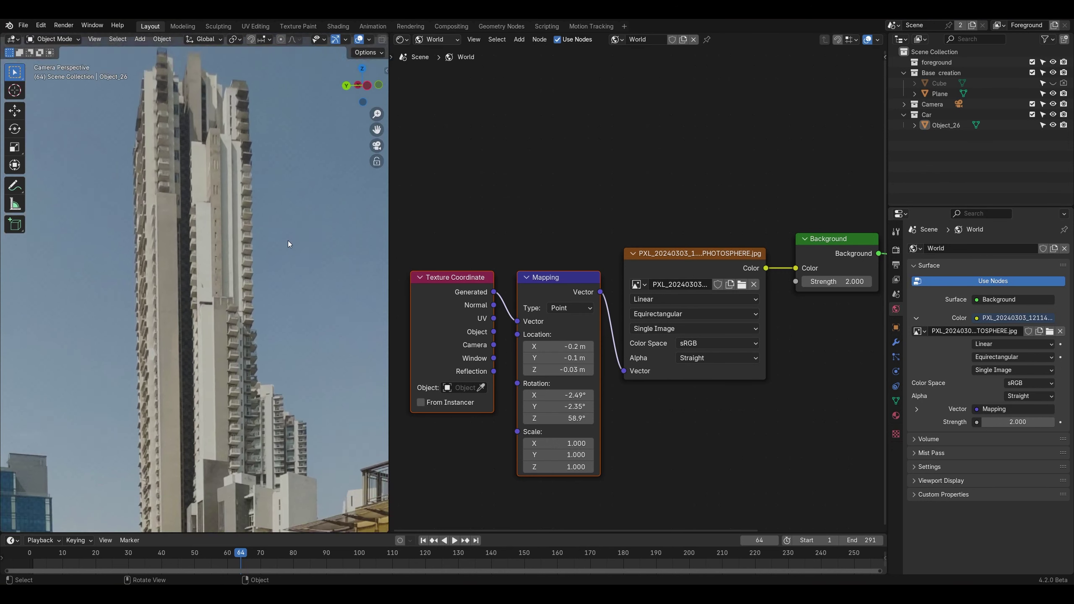
shift+middle_drag(318, 171, 223, 268)
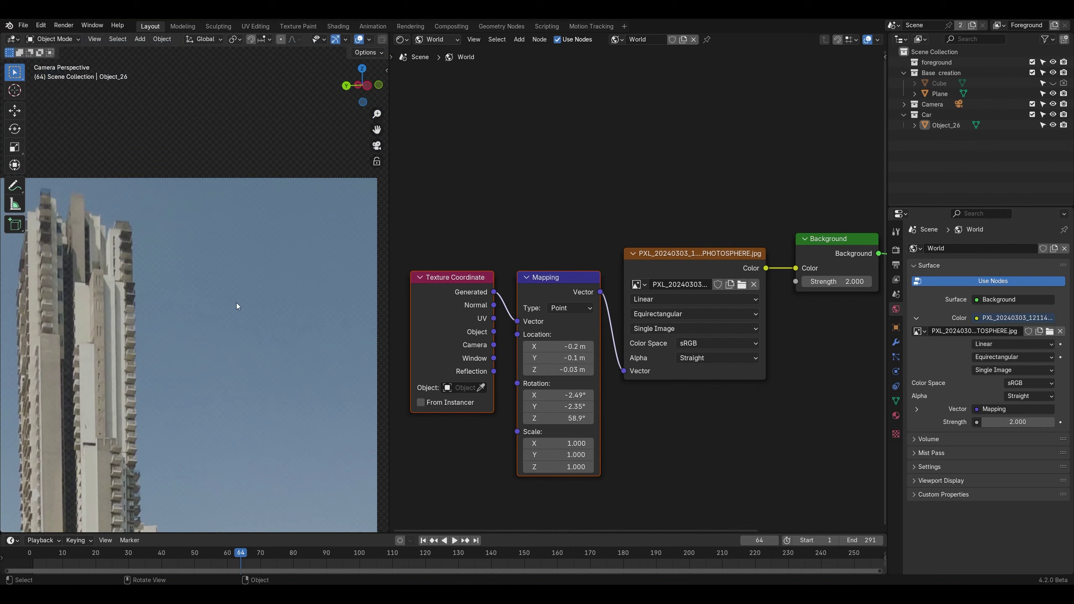
scroll(236, 303, down, 8)
scroll(290, 250, up, 3)
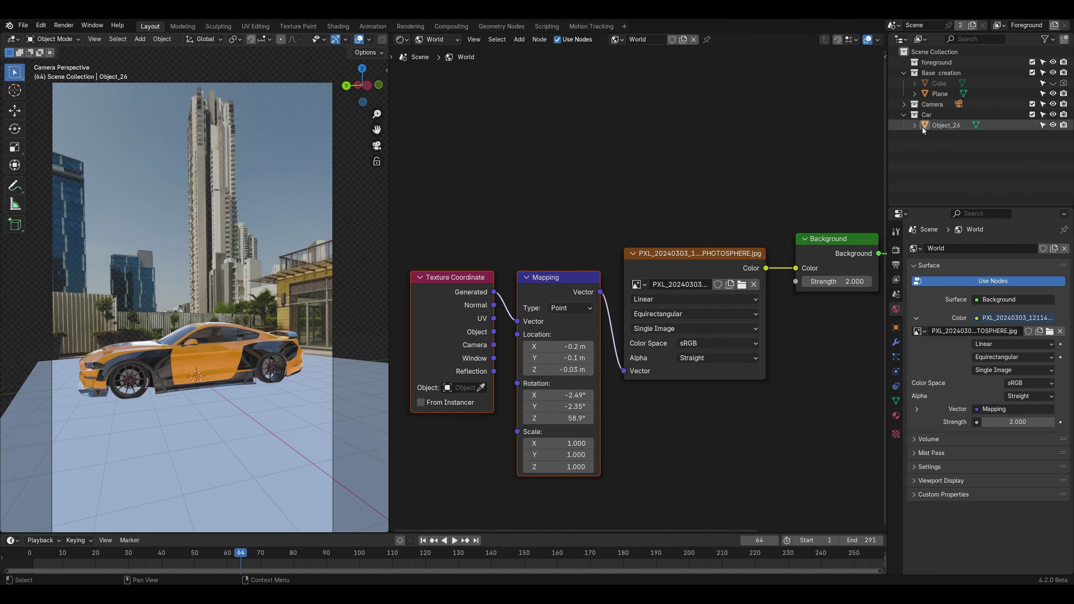
click(904, 105)
click(940, 115)
click(898, 373)
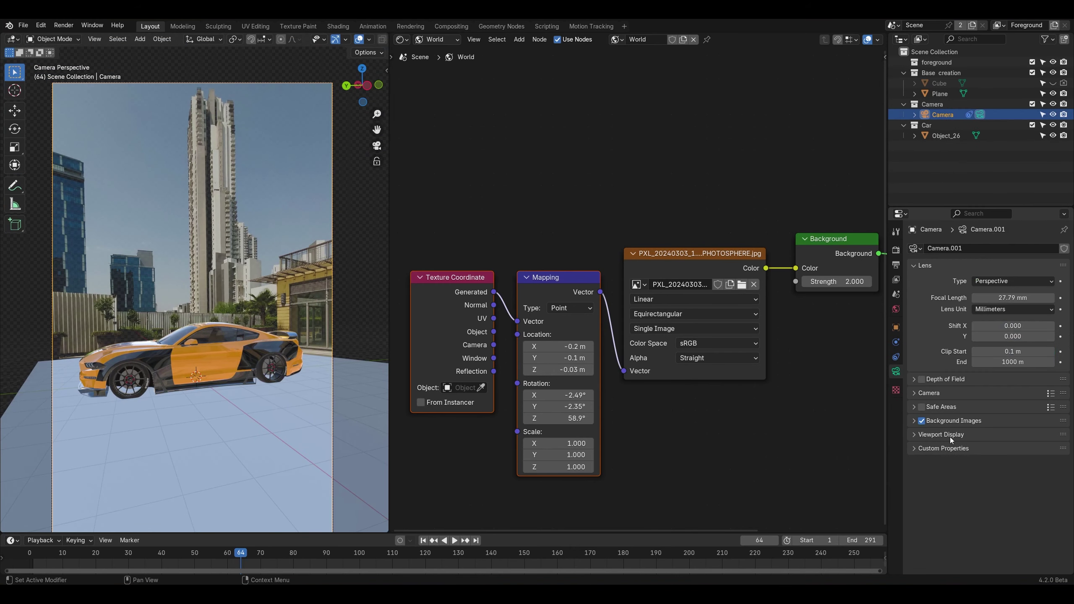
click(974, 422)
scroll(1002, 550, down, 2)
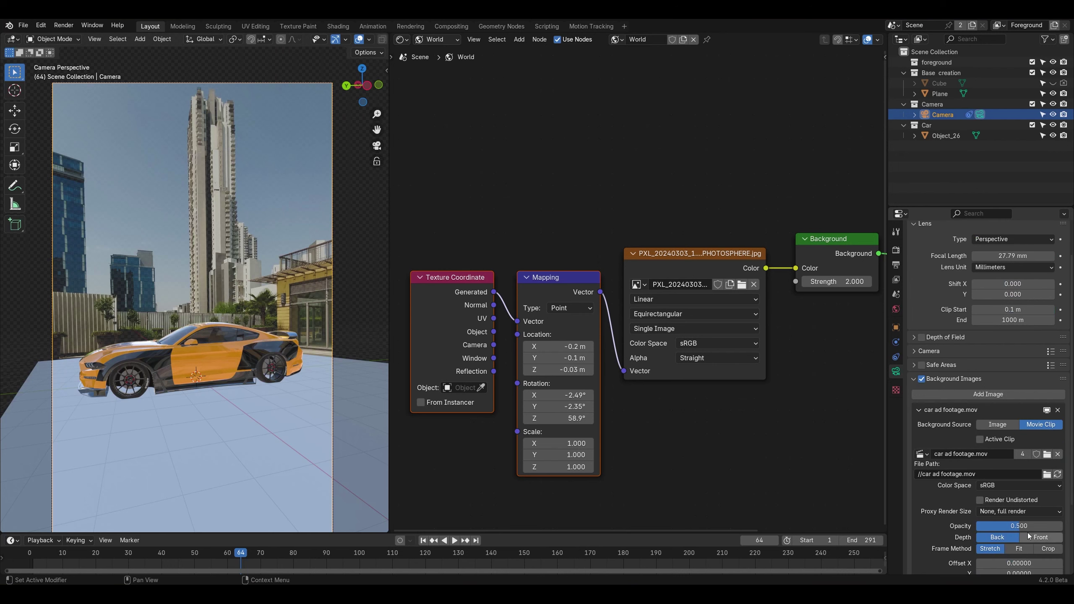
drag(1020, 526, 1045, 526)
click(917, 409)
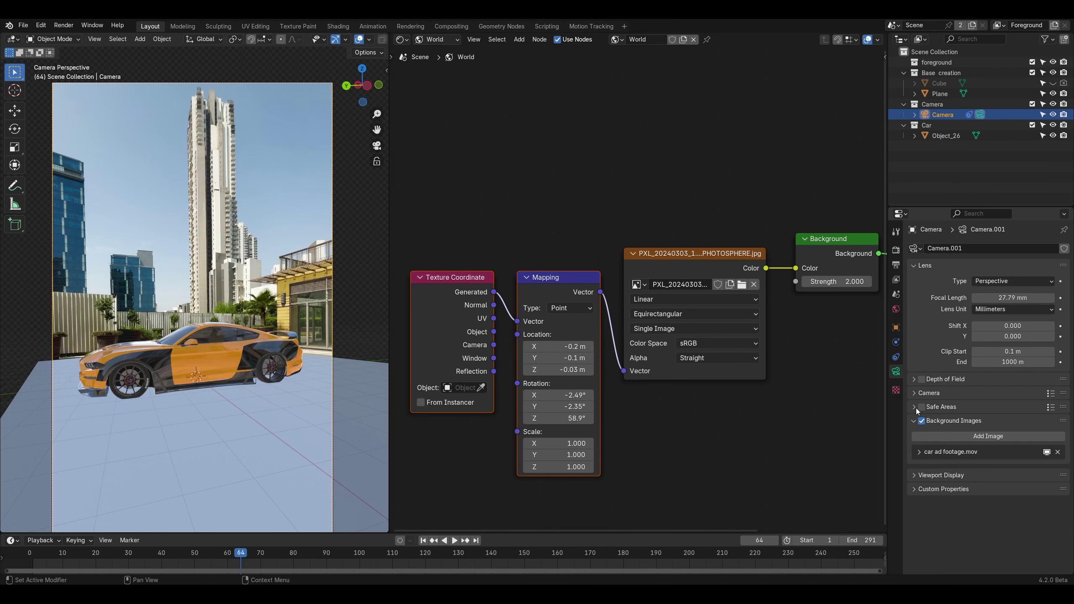
Step: Set the camera's passepartout opacity to 1.000 in its viewport display settings
click(918, 471)
scroll(918, 471, down, 1)
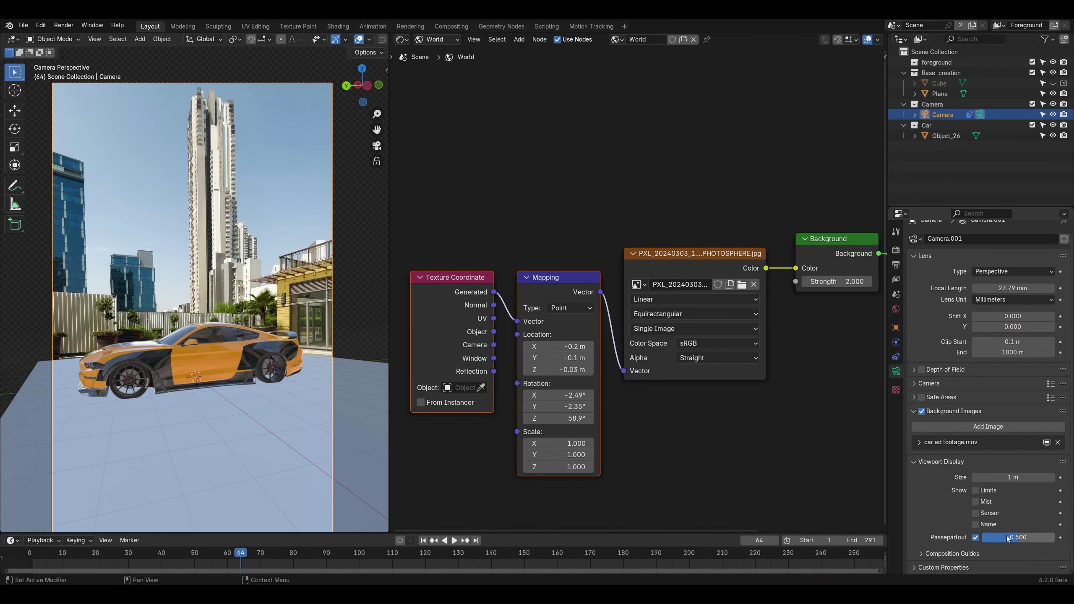
drag(1049, 538, 1070, 538)
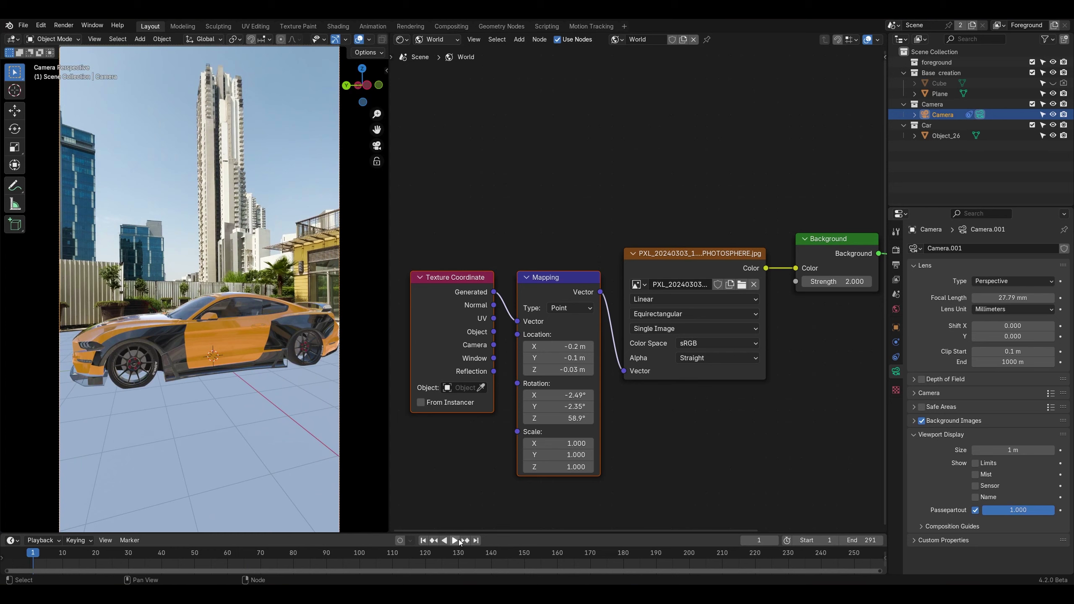
Step: Preview the car over the footage by briefly playing the animation, then return to frame 1
click(455, 541)
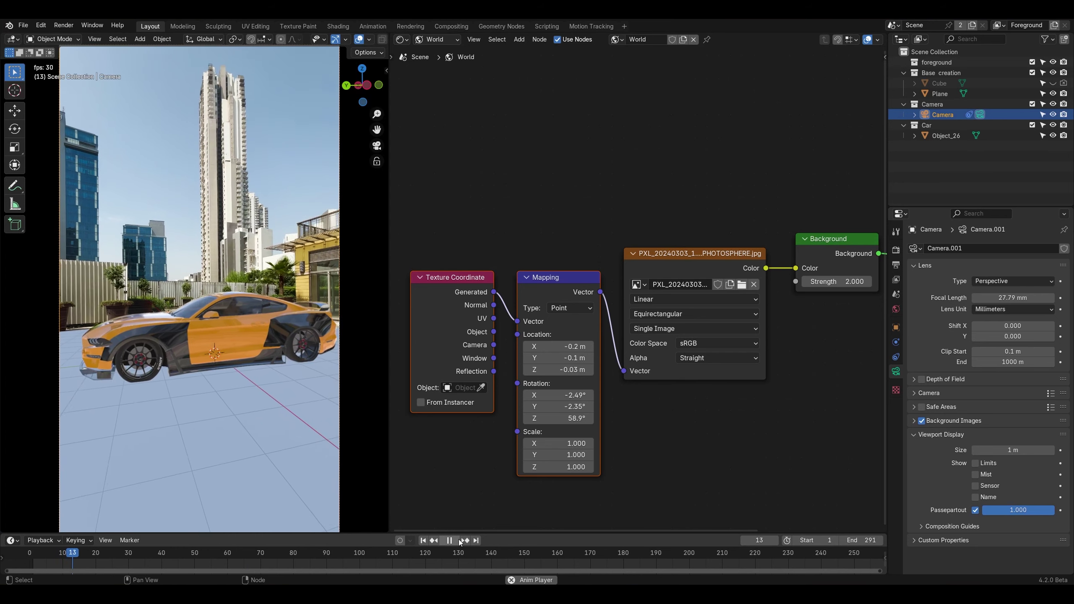
click(455, 541)
click(427, 542)
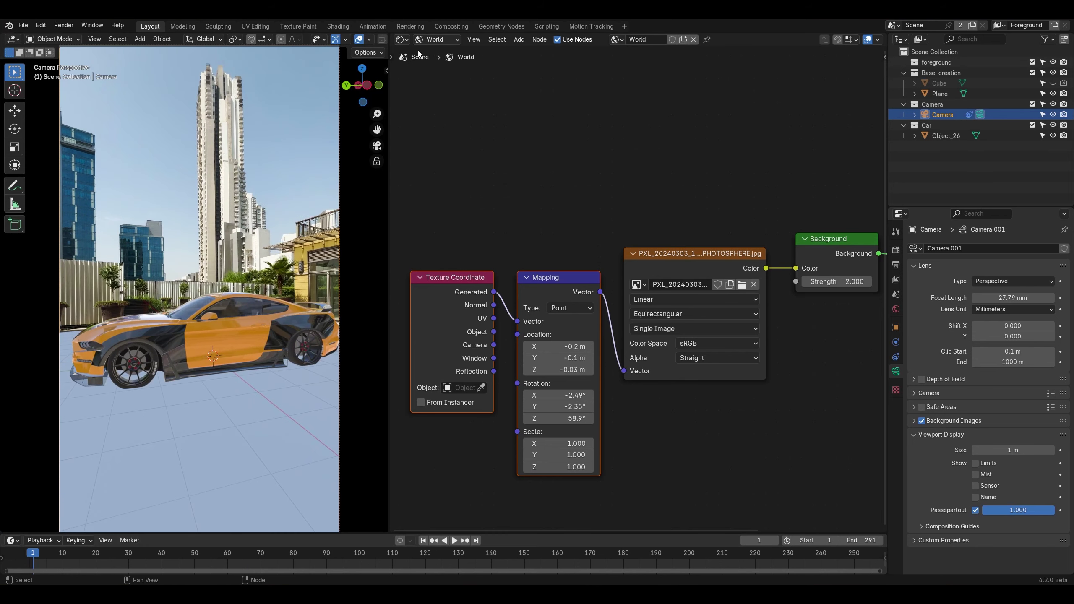
Step: Switch the shader editor to object materials and rename the plane under the car as Ground
click(436, 39)
click(433, 65)
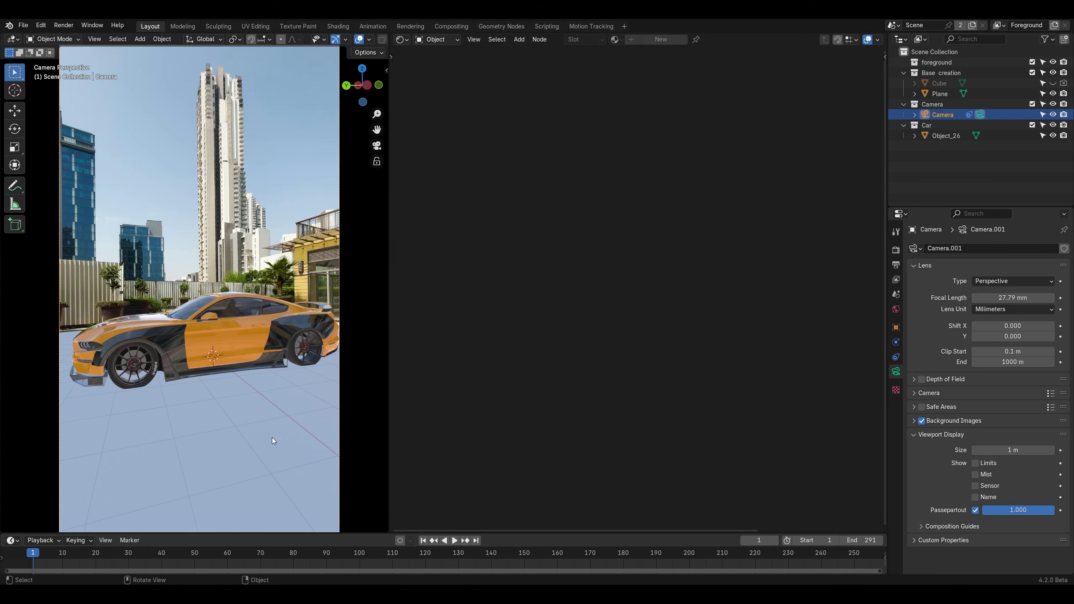
click(271, 452)
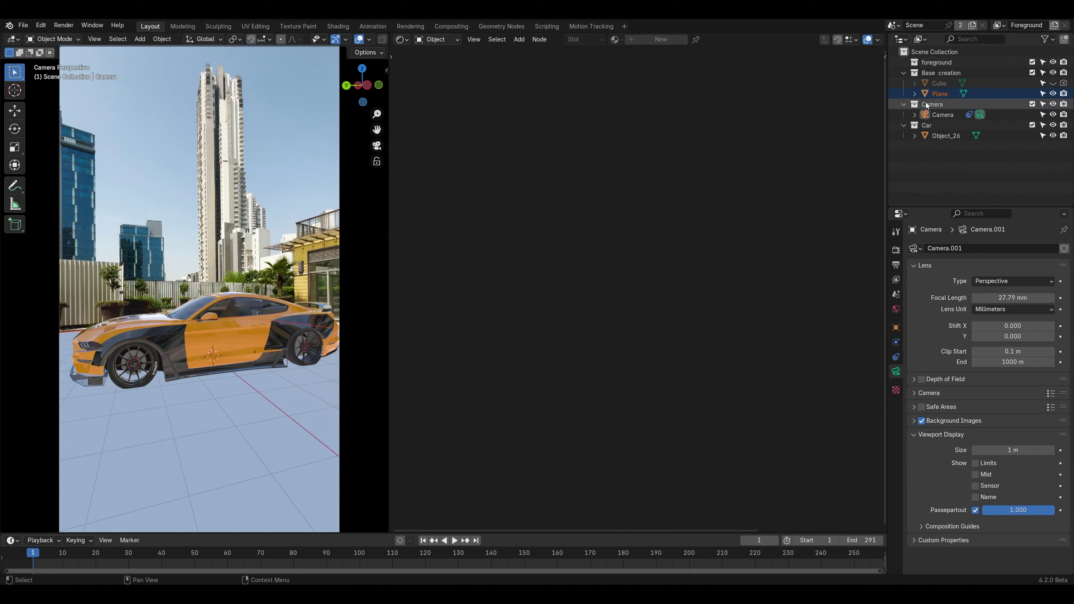
double_click(940, 94)
text(Gro)
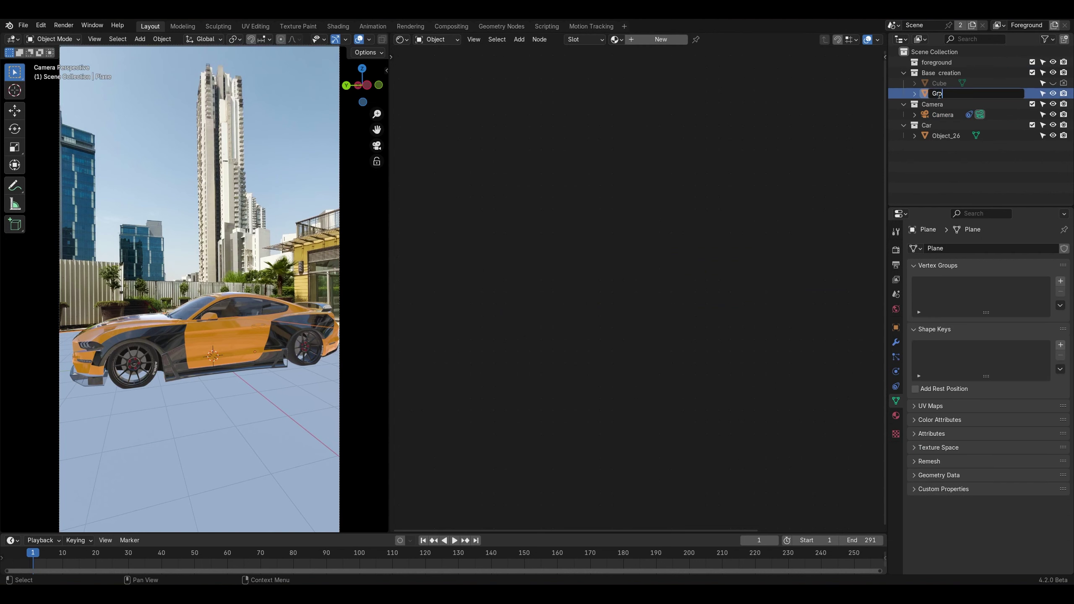
text(und)
key(Return)
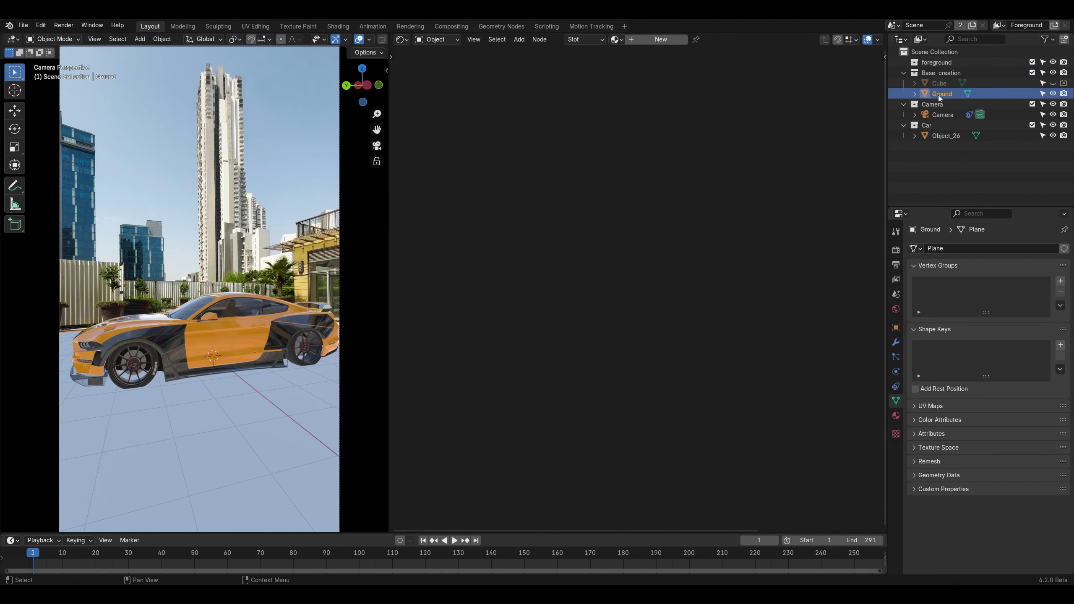
Step: Create a new material for the ground plane and name it Ground
click(663, 39)
double_click(698, 40)
text(Groun)
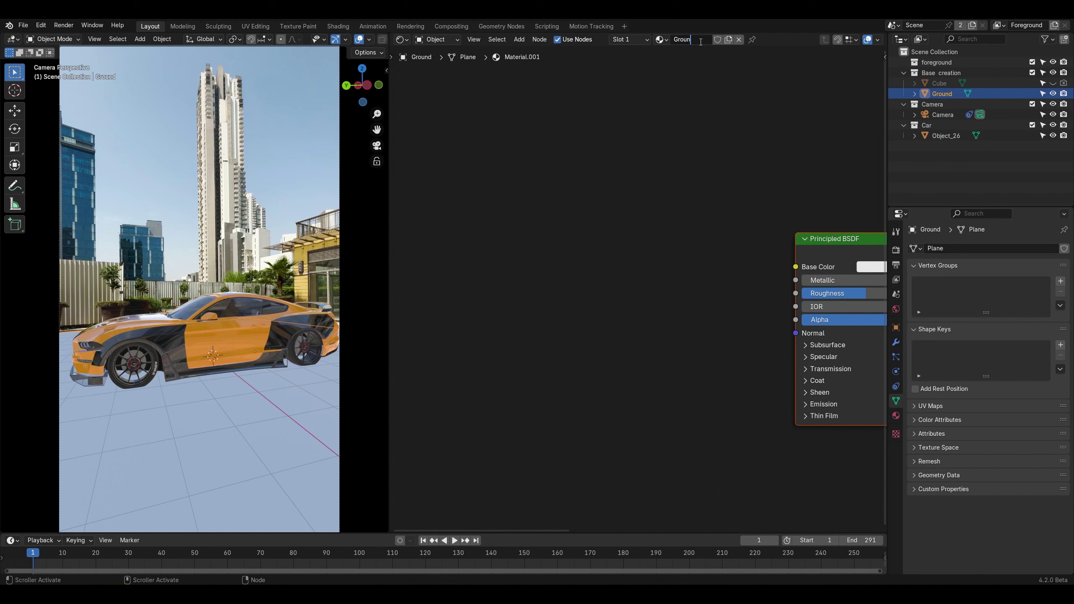
text(d)
key(Return)
Step: Bring car ad footage.mp4 into the Ground material and connect its color to the Principled BSDF base color
middle_drag(732, 171, 597, 173)
key(alt+Tab)
drag(723, 87, 692, 338)
drag(674, 434, 659, 268)
middle_drag(559, 348, 682, 336)
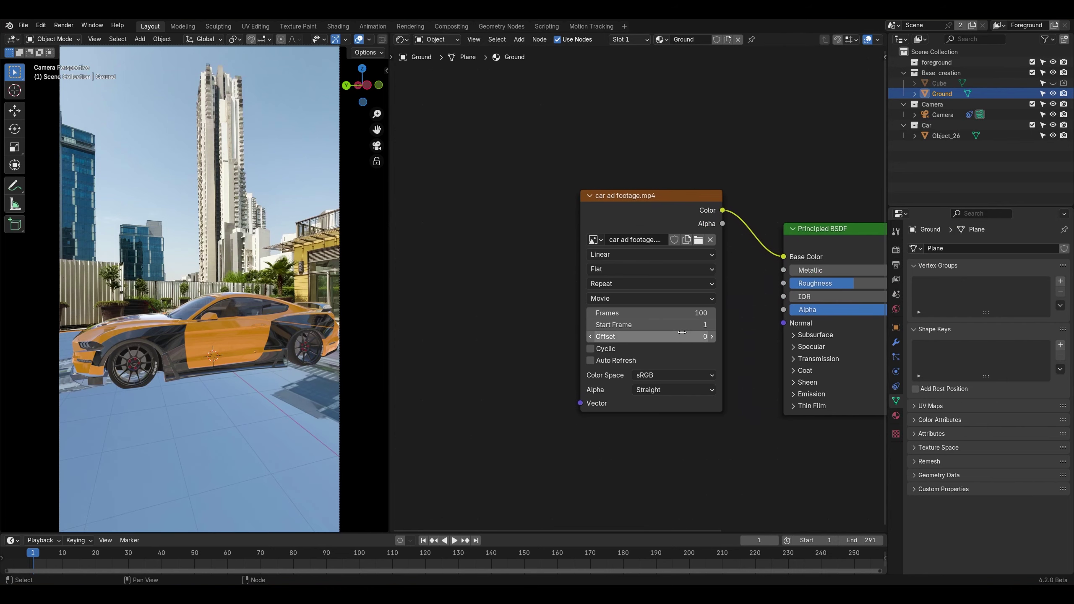
Step: Enable Cyclic and Auto Refresh on the footage texture and set its length to 1000 frames
click(590, 349)
double_click(668, 313)
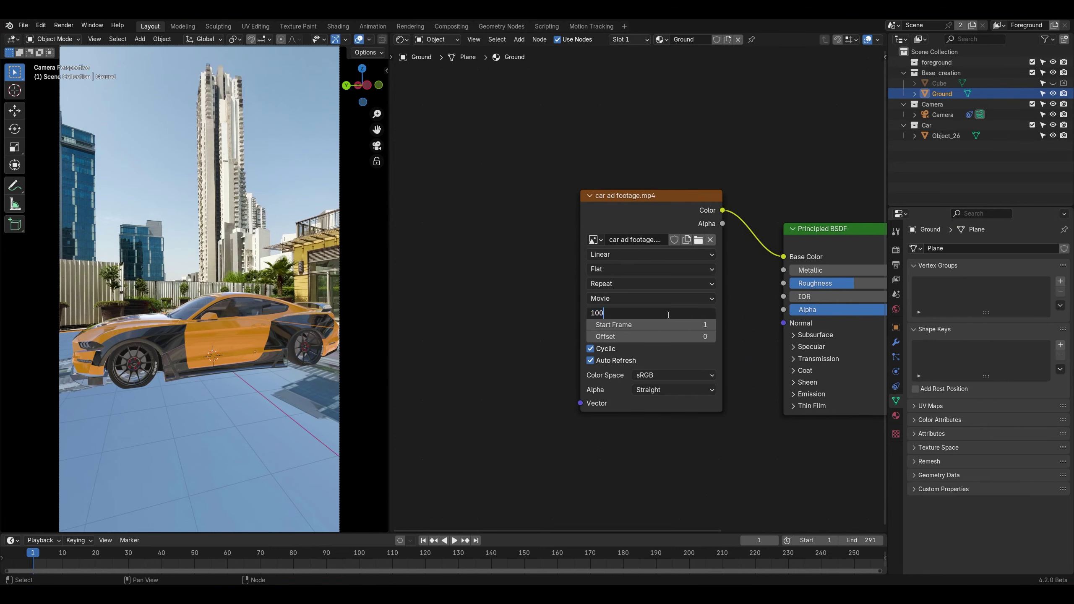
key(Return)
Step: Add Texture Coordinate and Mapping nodes to the footage texture and drive the mapping with Window coordinates
click(658, 228)
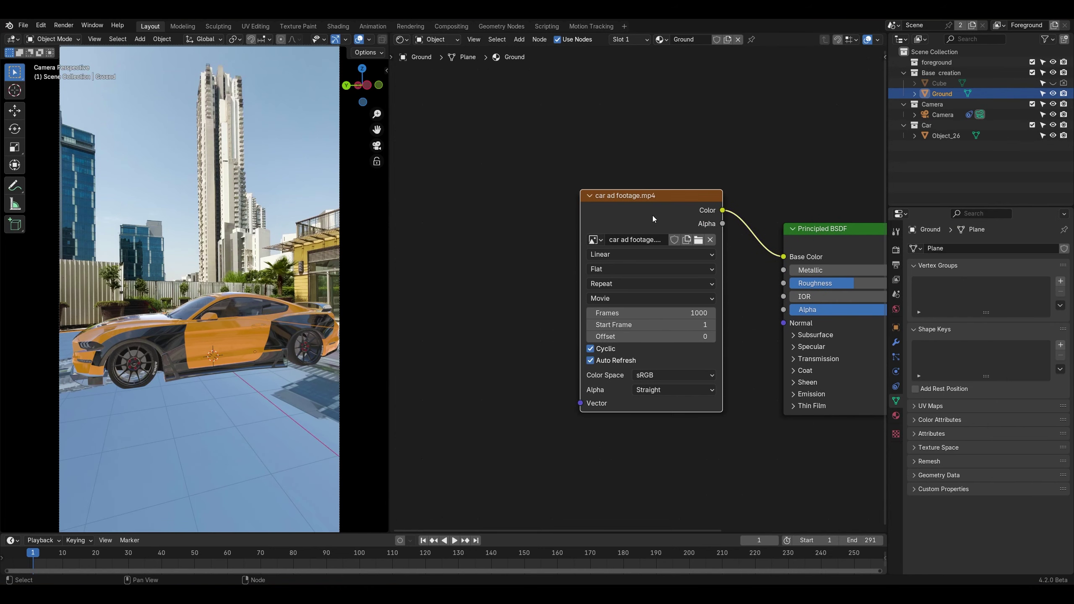
key(ctrl+t)
middle_drag(512, 288, 602, 313)
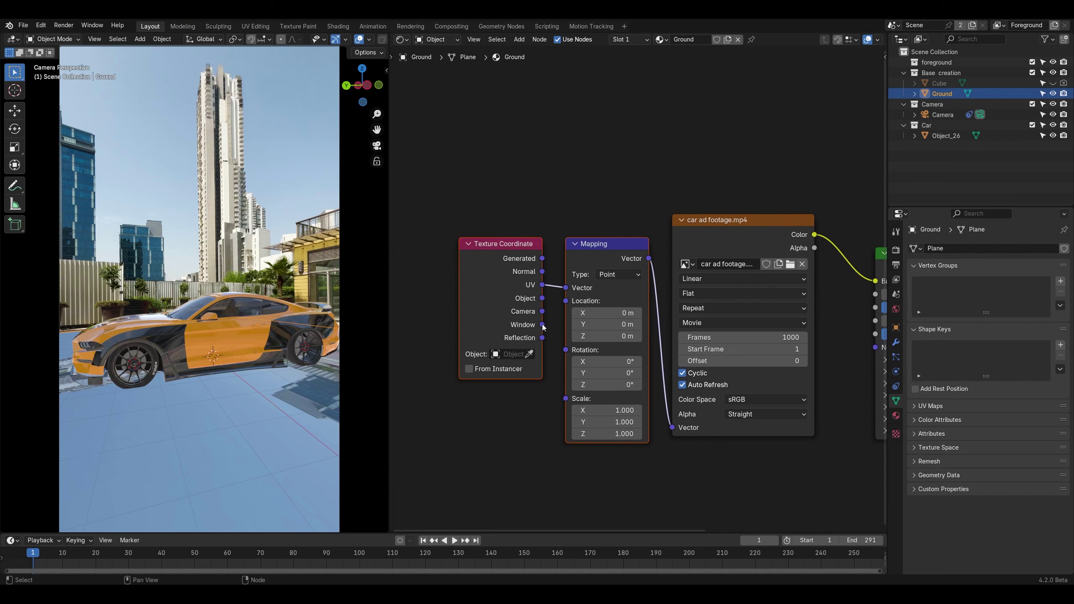
drag(542, 325, 566, 288)
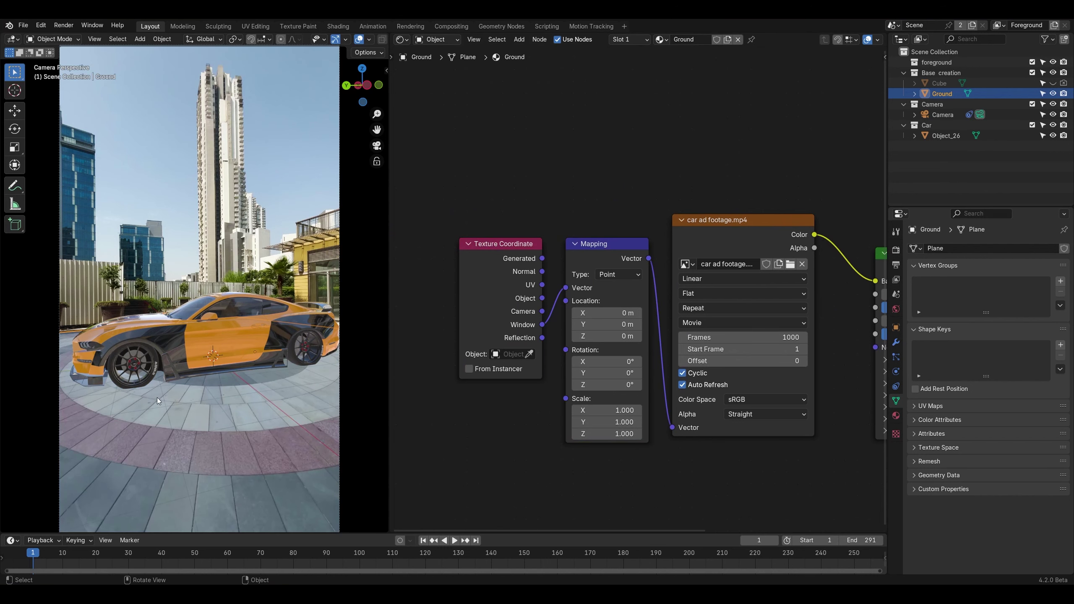
middle_drag(551, 498, 431, 512)
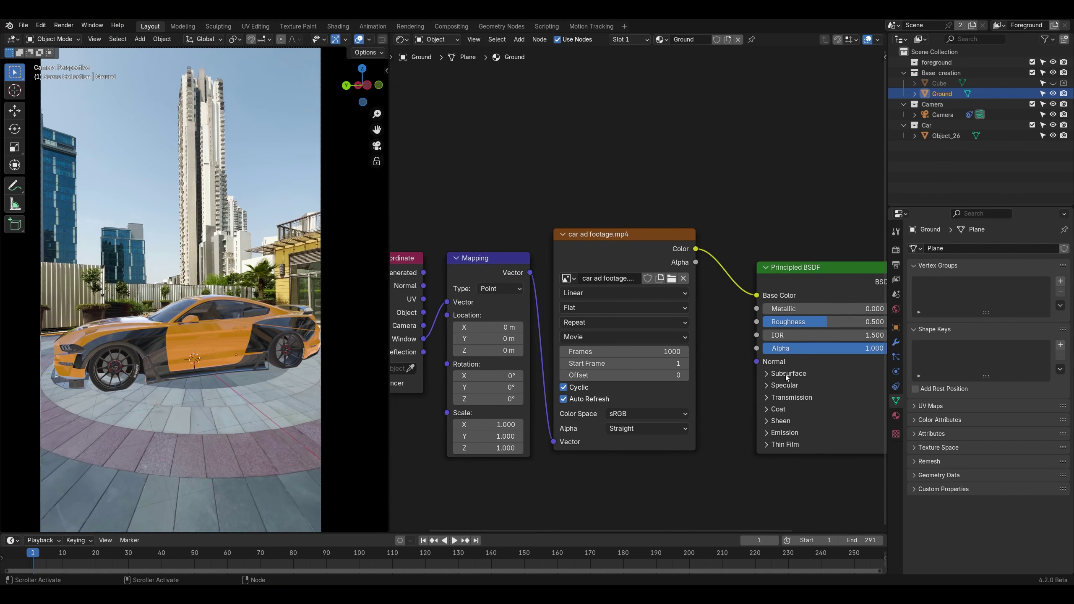
middle_drag(786, 376, 744, 375)
Step: Turn the shader editor area into a 3D viewport and split it, with a shader editor in the lower part
click(399, 39)
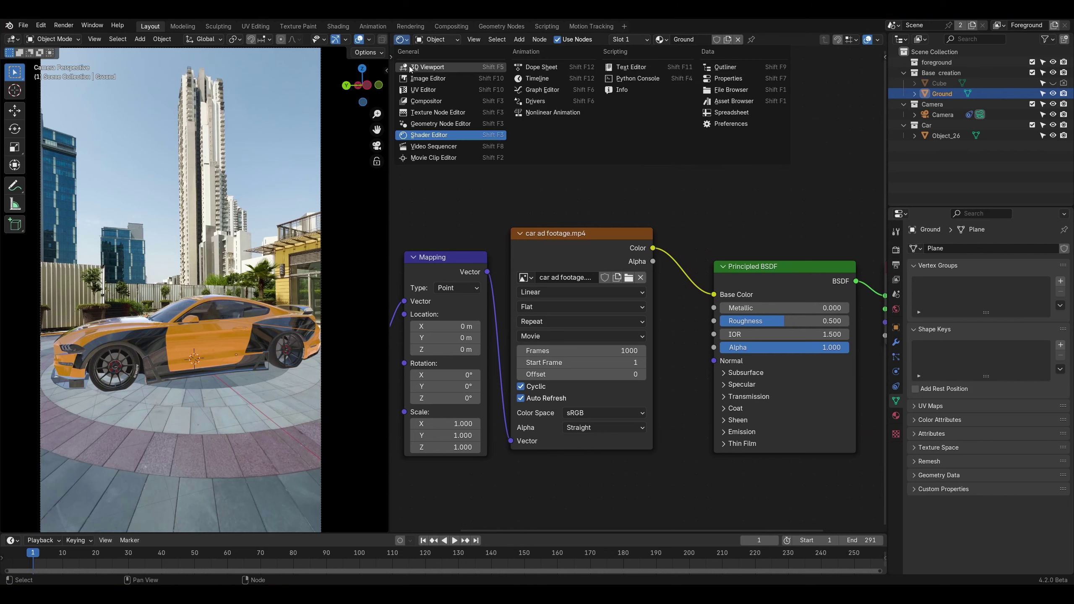
click(409, 69)
shift+middle_drag(659, 398, 654, 375)
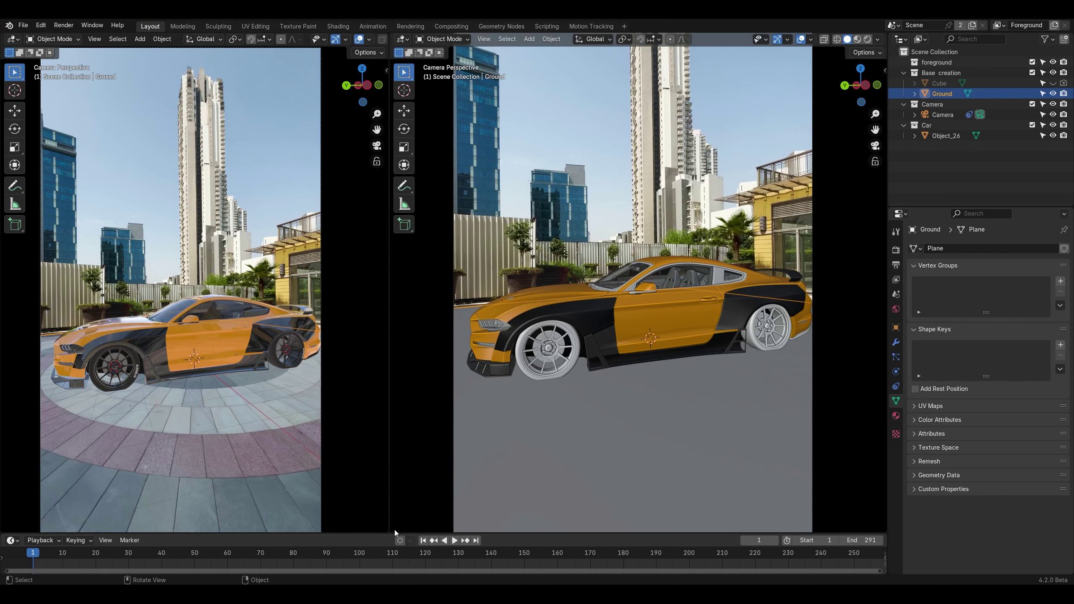
drag(392, 530, 394, 253)
click(400, 261)
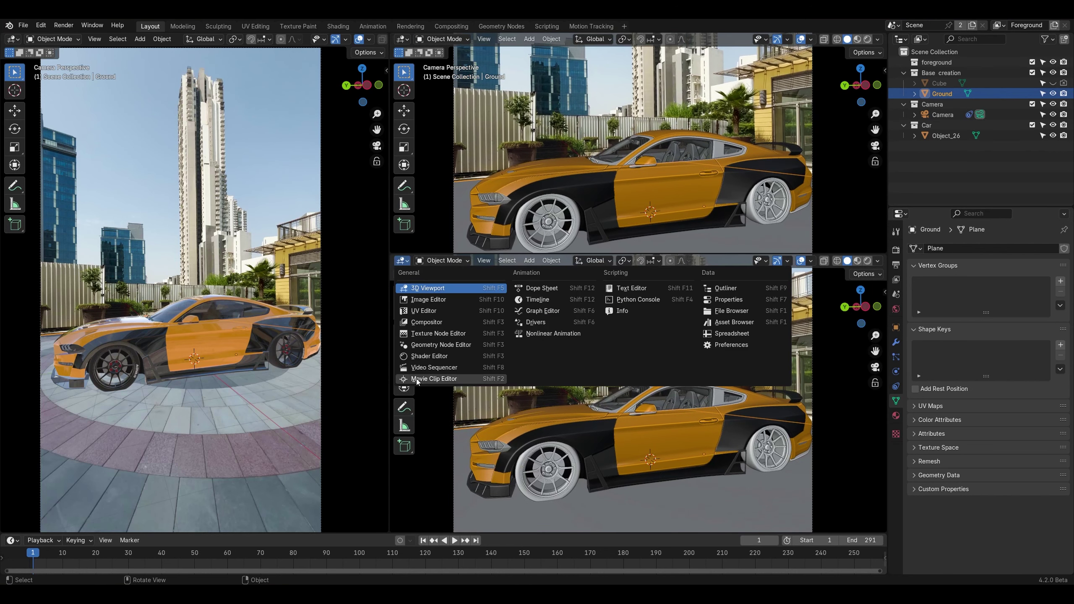
click(424, 359)
Step: Raise the car slightly along Z so its wheels rest on the ground plane, and apply its scale
scroll(626, 367, down, 4)
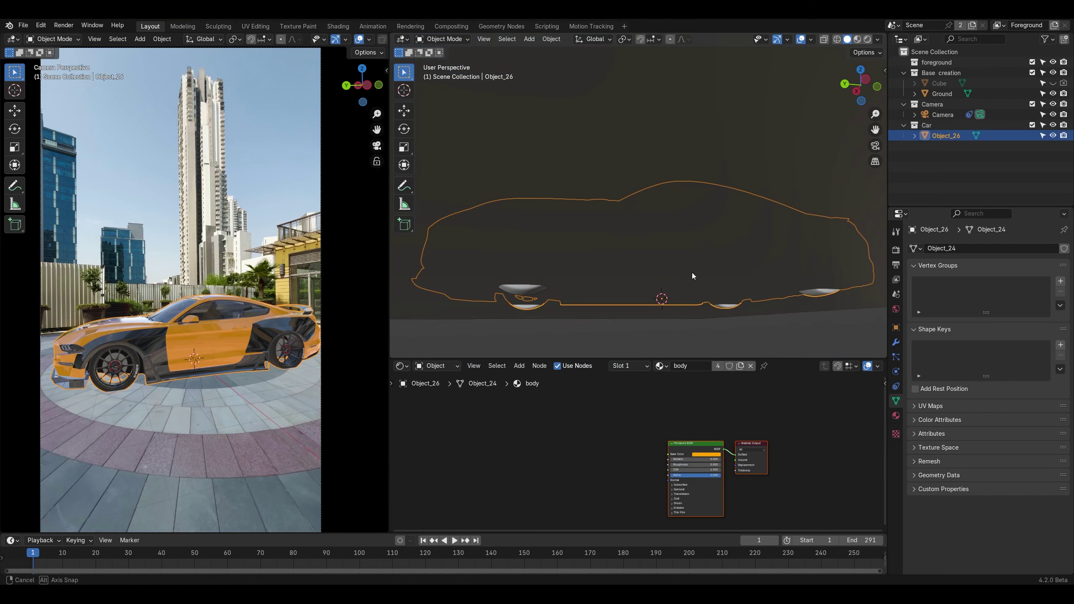
key(g)
key(z)
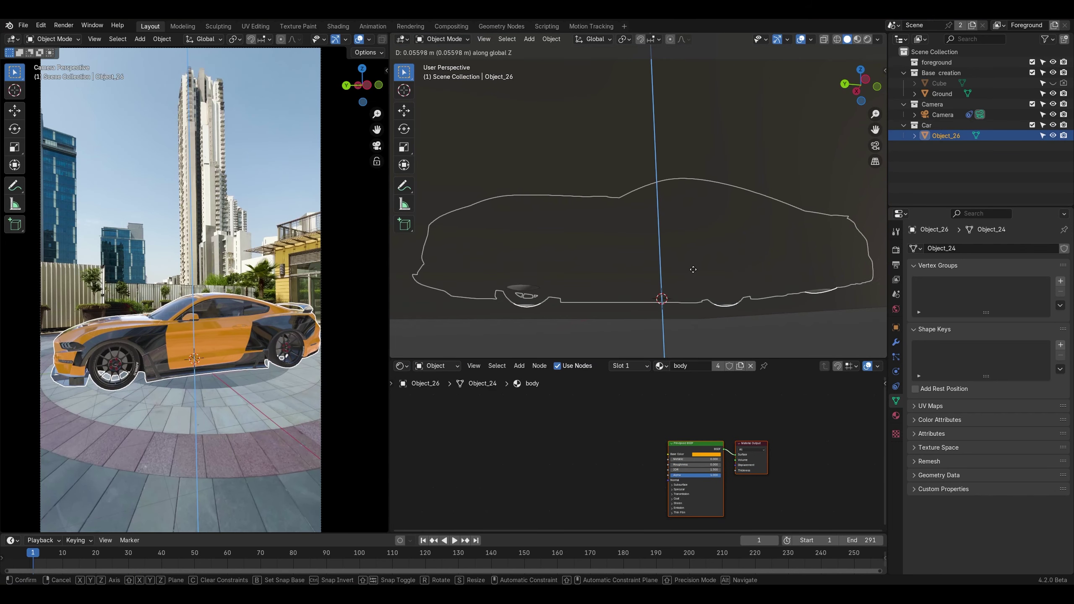
click(676, 275)
key(ctrl+a)
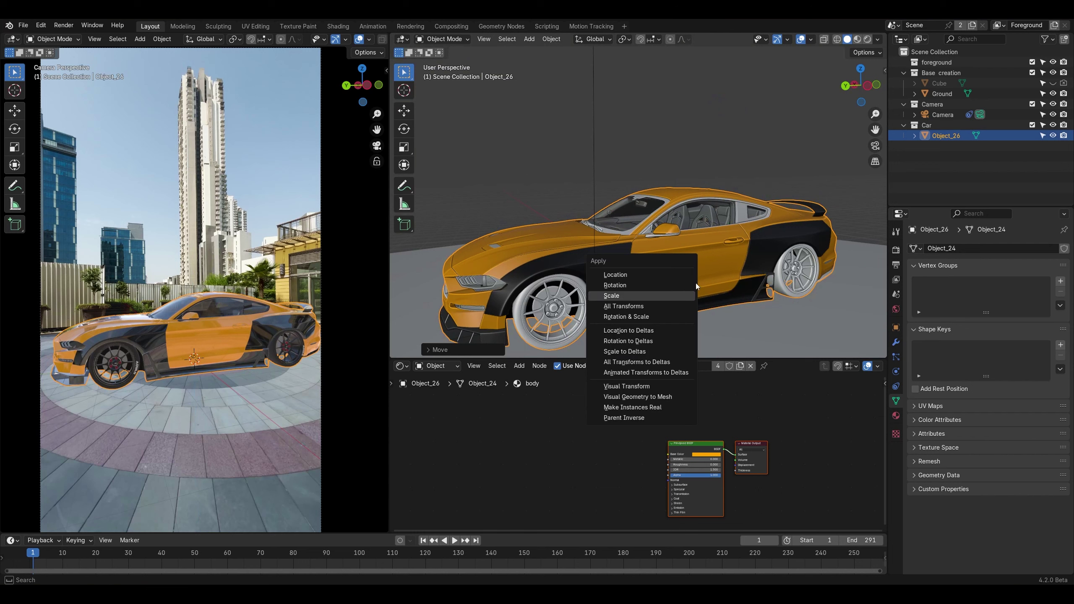
click(685, 296)
Step: Enable Raytracing in the EEVEE render settings and expand its Screen Tracing and Denoising options
click(896, 251)
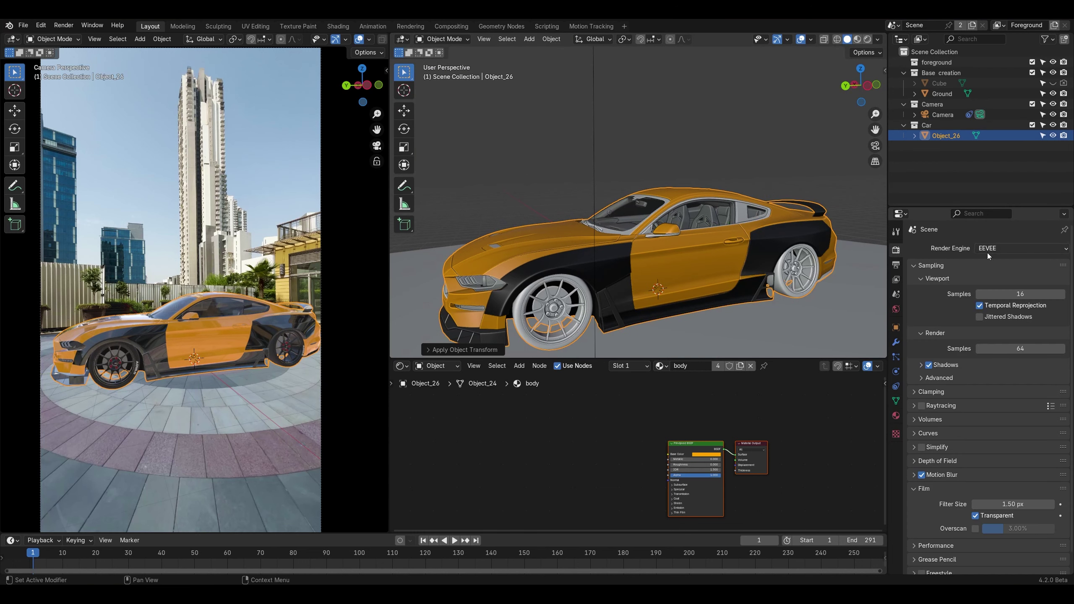
click(935, 334)
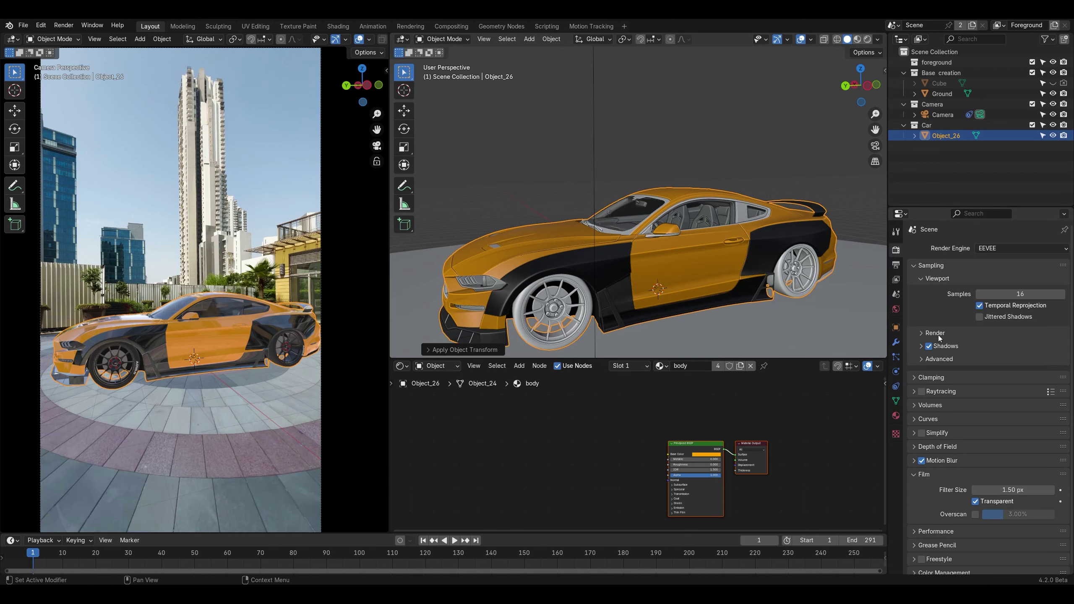
click(922, 387)
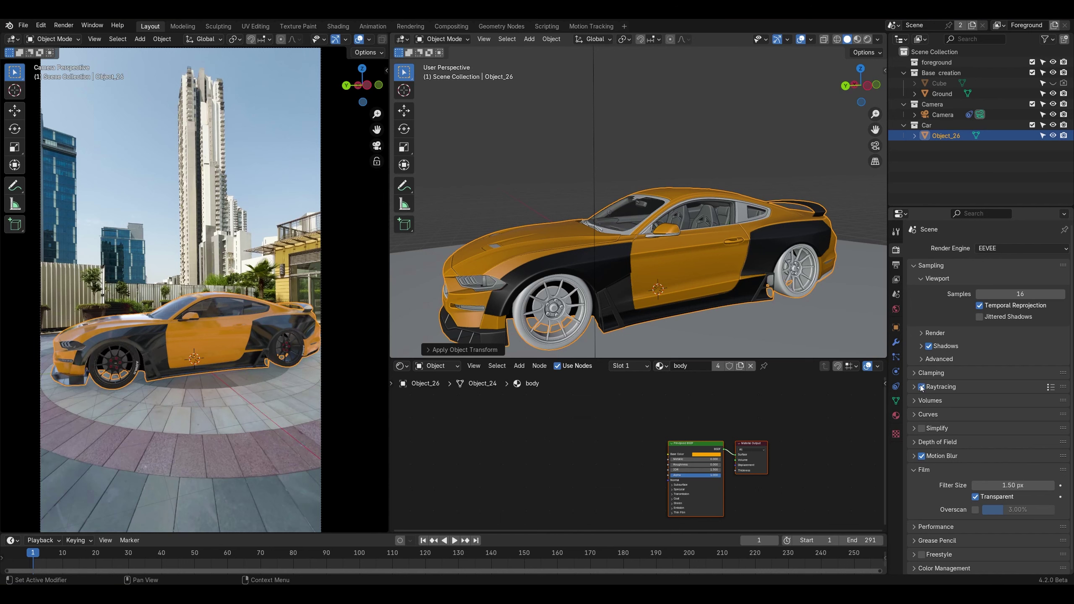
click(951, 393)
click(947, 442)
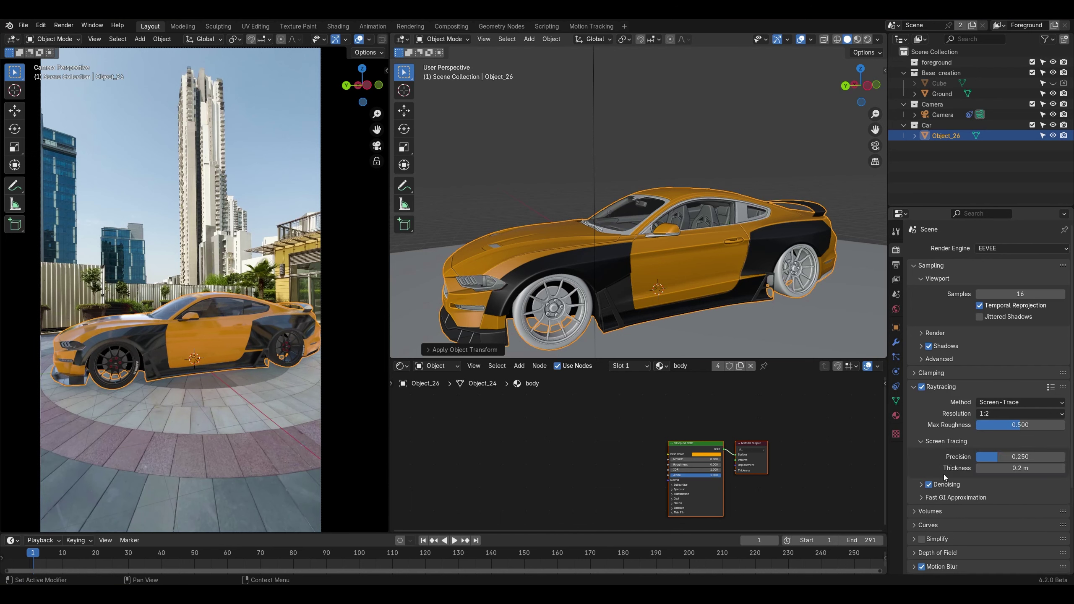
click(954, 488)
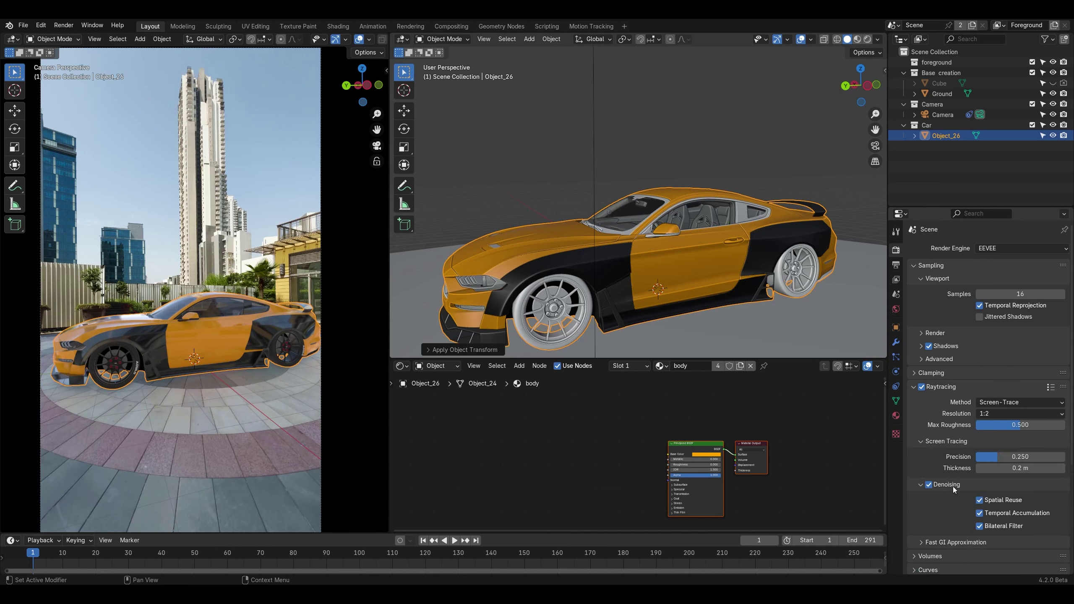
Step: Toggle raytracing Denoising off and back on, and undo a trial change to Max Roughness
click(930, 485)
click(929, 485)
mouse_move(1021, 425)
mouse_down()
mouse_move(1064, 425)
mouse_move(995, 425)
mouse_move(1010, 425)
mouse_up()
key(ctrl+z)
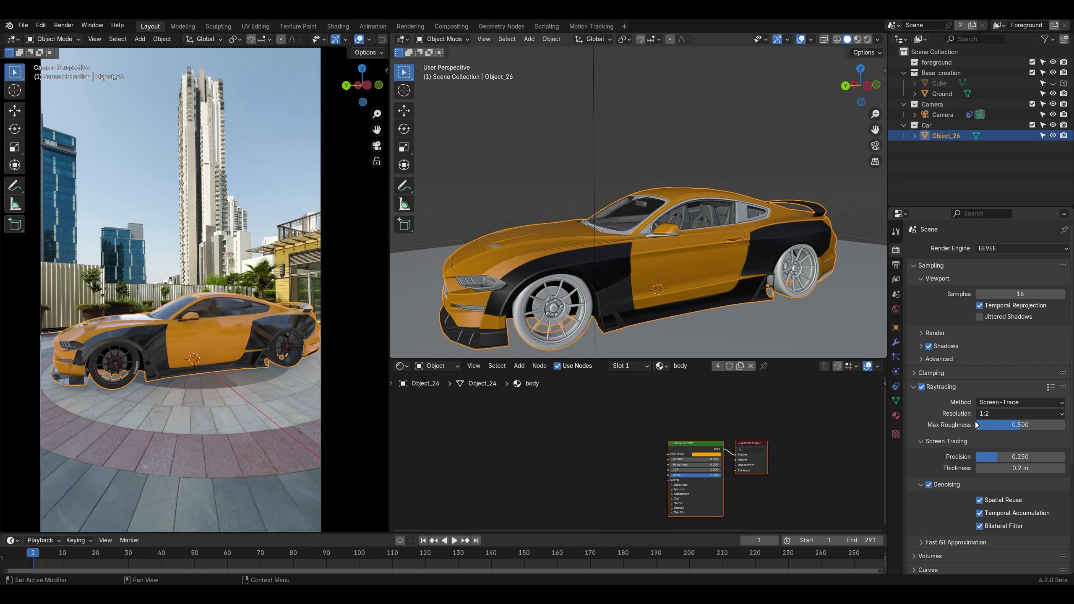
Step: Try the Light Probe raytracing method and switch back to Screen-Trace
click(990, 402)
click(991, 414)
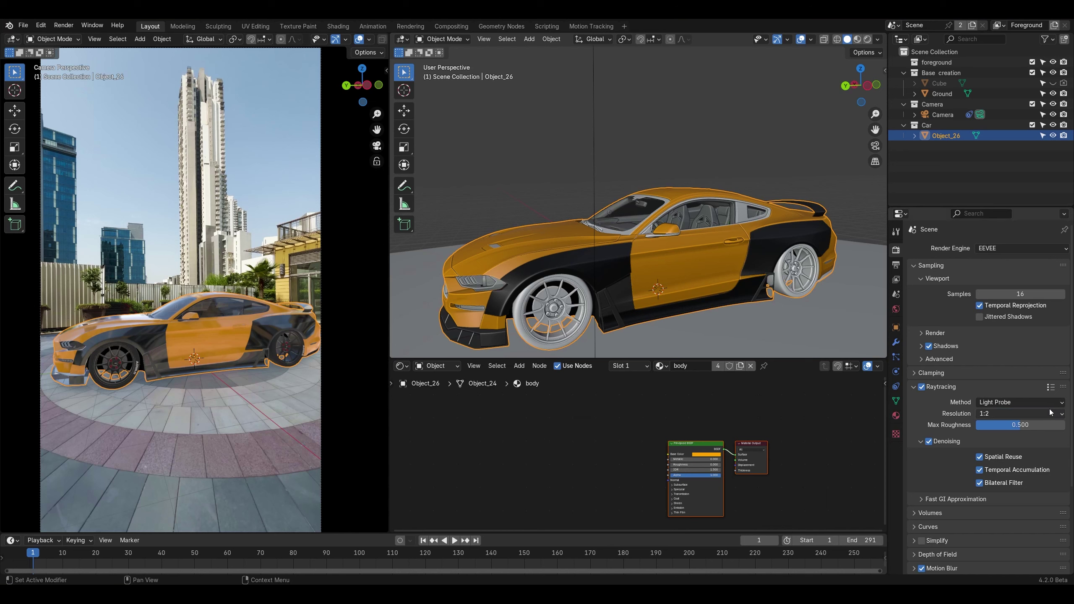
click(987, 402)
click(988, 426)
Step: Expand Fast GI Approximation, try alternative settings such as the Ambient Occlusion method, and revert to Global Illumination
scroll(929, 432, down, 5)
click(925, 458)
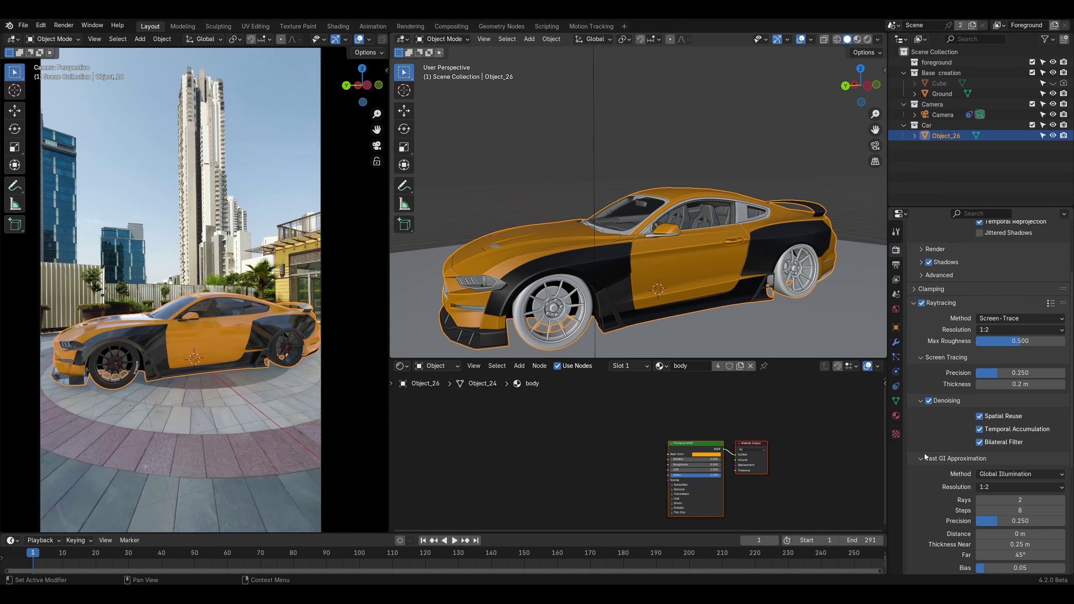
click(1017, 500)
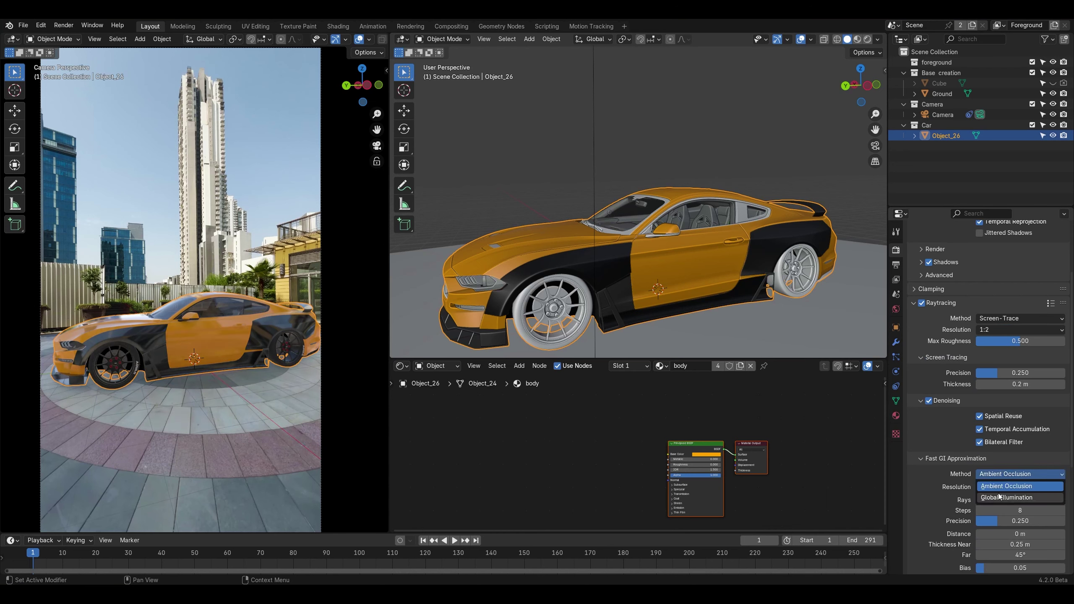
text(15)
key(Return)
key(ctrl+z)
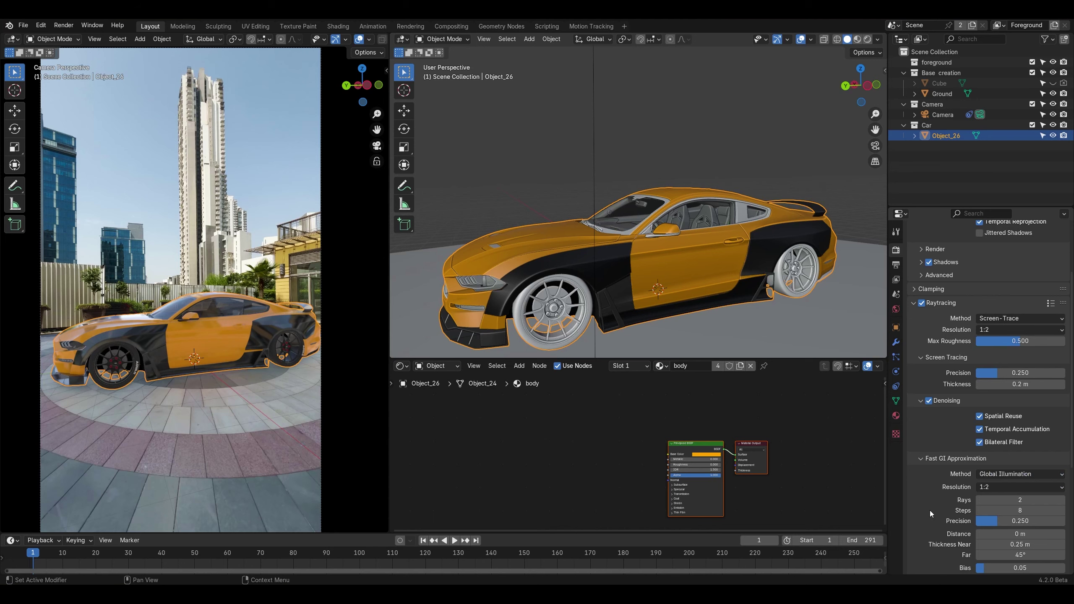
Step: Set the Fast GI Approximation bias to 0.10 and collapse its settings
scroll(930, 510, down, 5)
drag(990, 467, 999, 466)
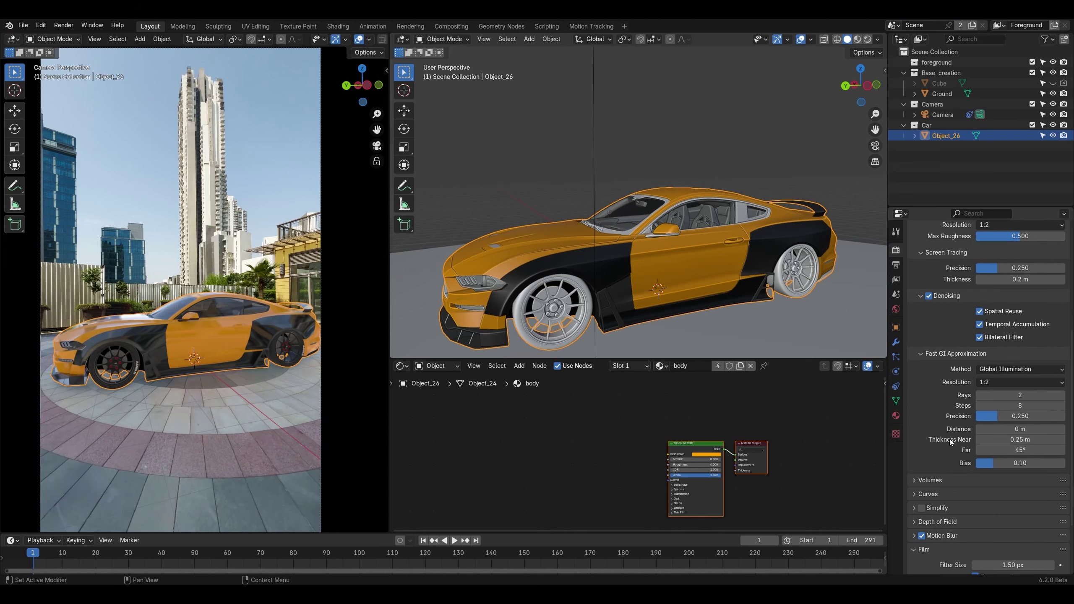
scroll(950, 440, up, 3)
click(938, 419)
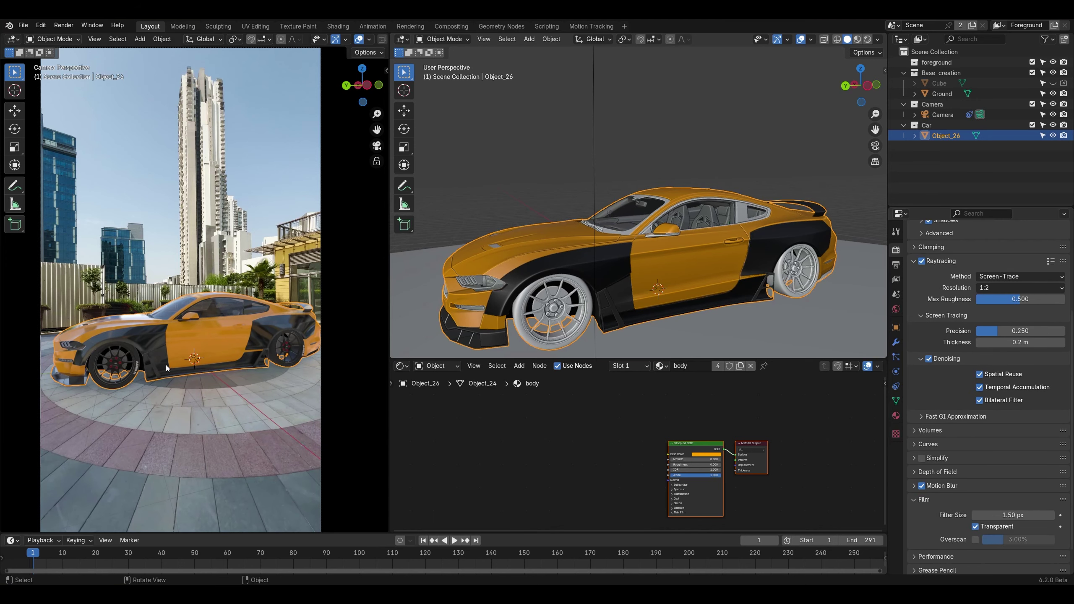
Step: Add a UV sphere in front of the car and set its material's emission strength to 12
middle_drag(166, 364, 214, 352)
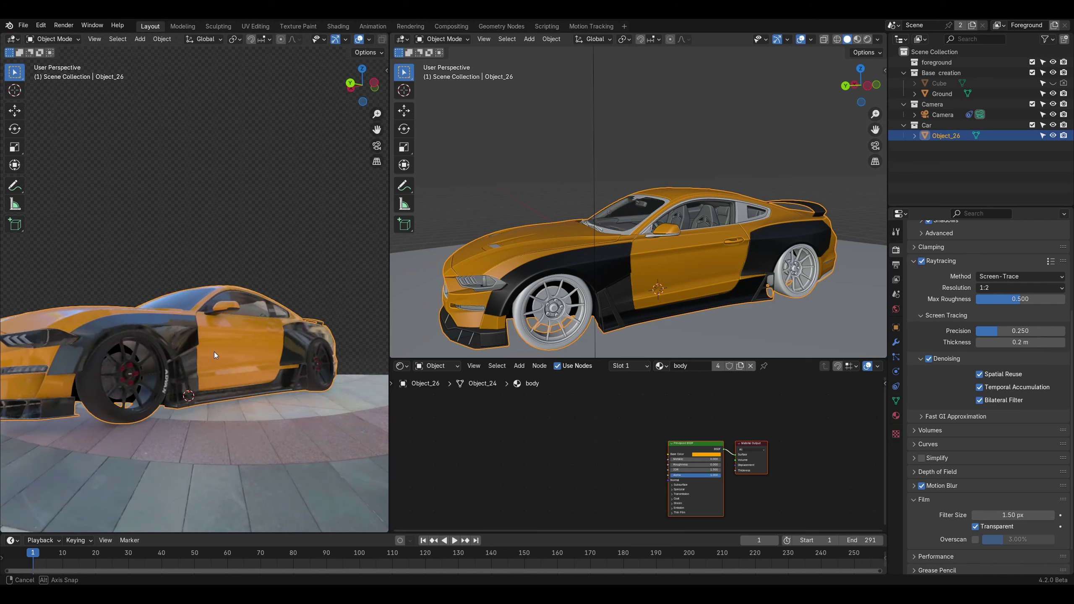
key(KP_0)
key(shift+a)
mouse_move(205, 383)
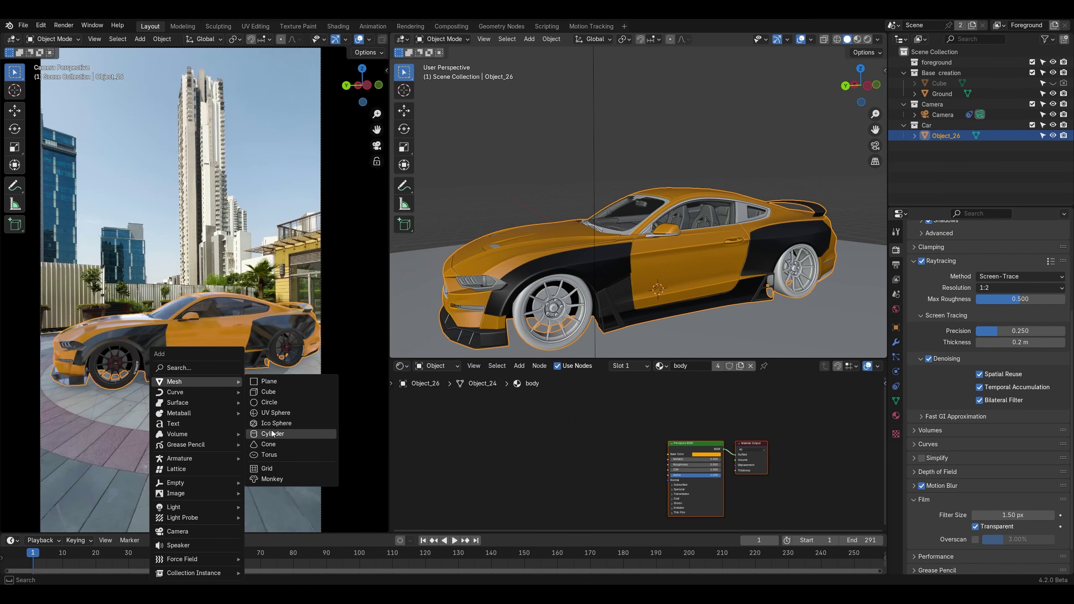
click(274, 412)
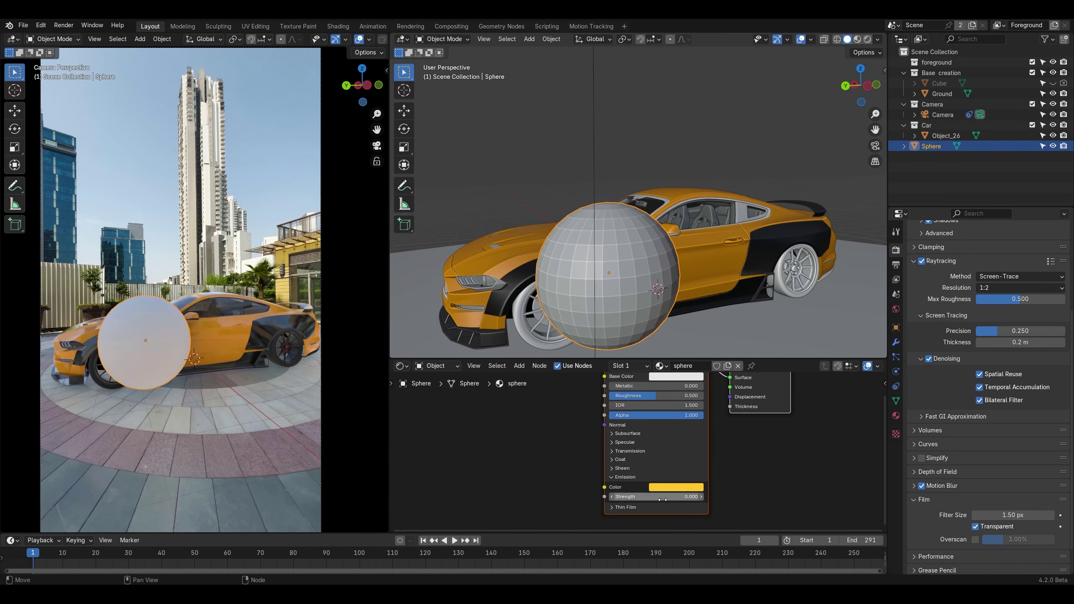
click(662, 500)
text(12)
key(Return)
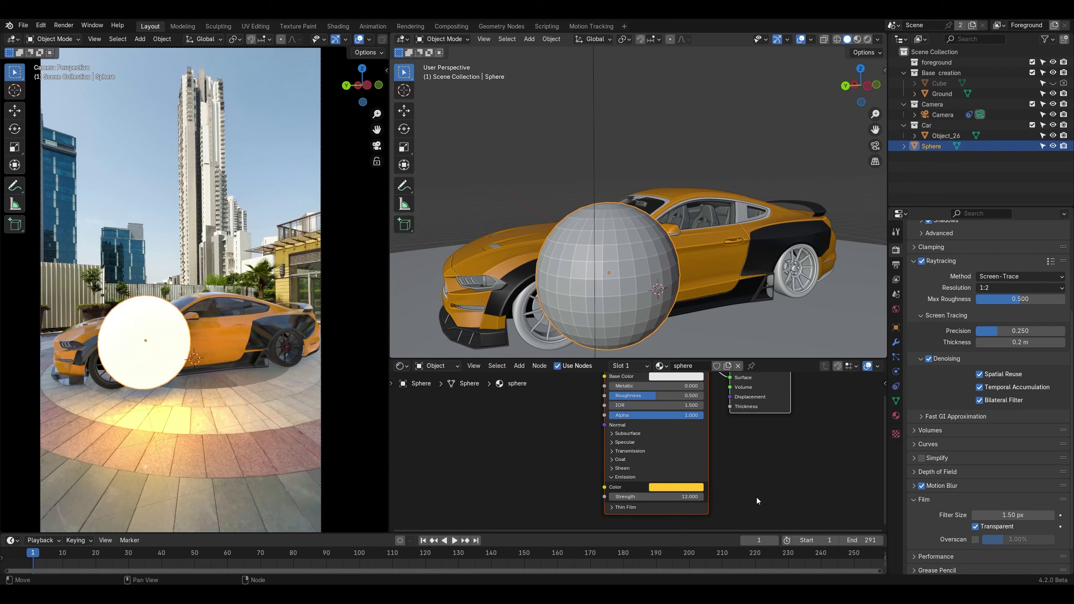
Step: Move the glowing sphere above and around the car's rear to test its light on the scene, and delete it
key(g)
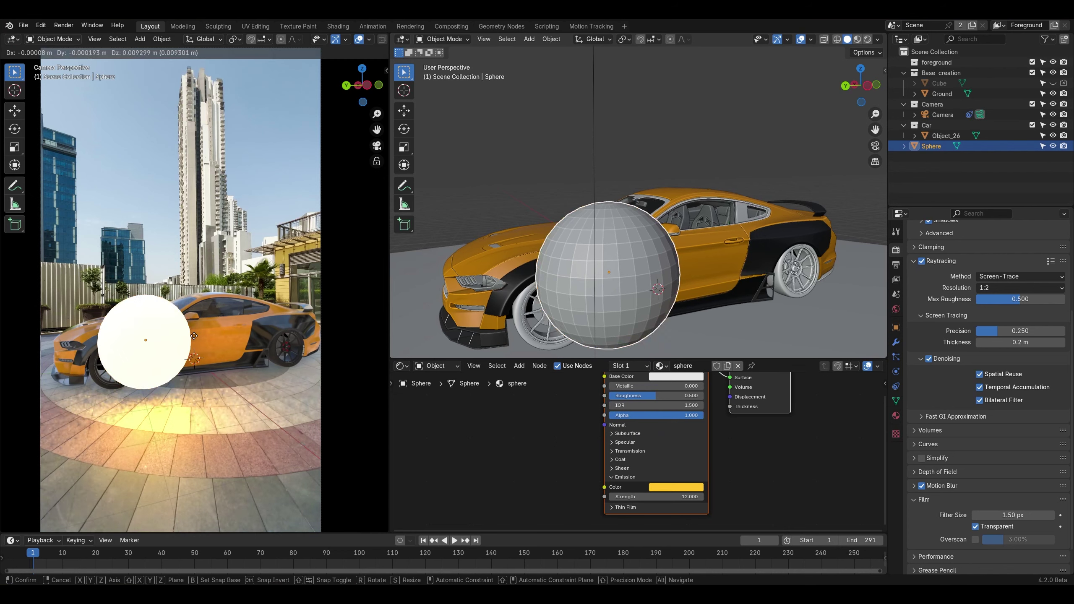
click(281, 219)
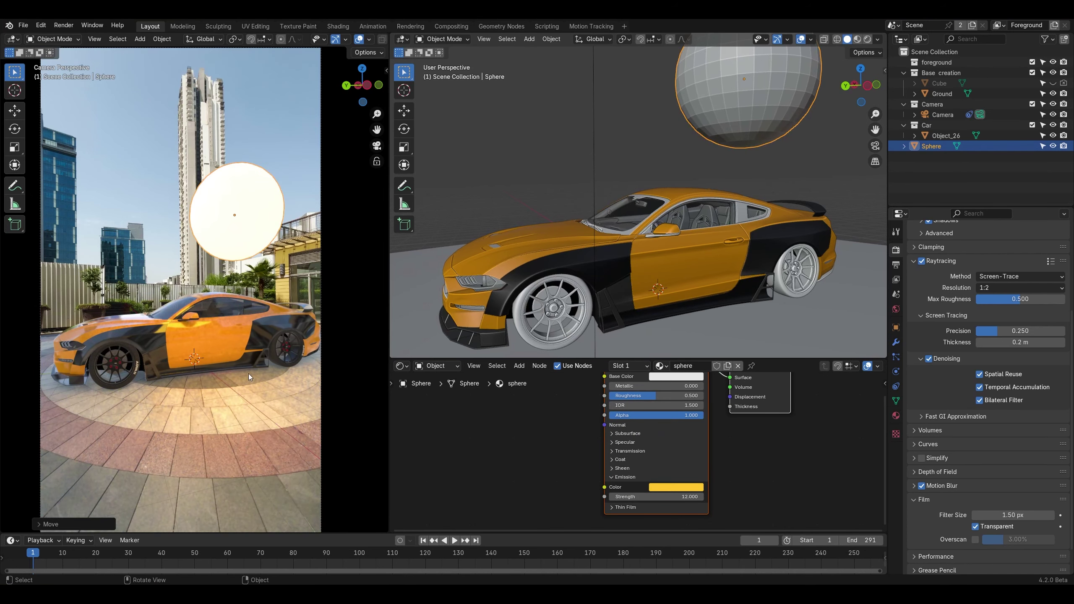
key(g)
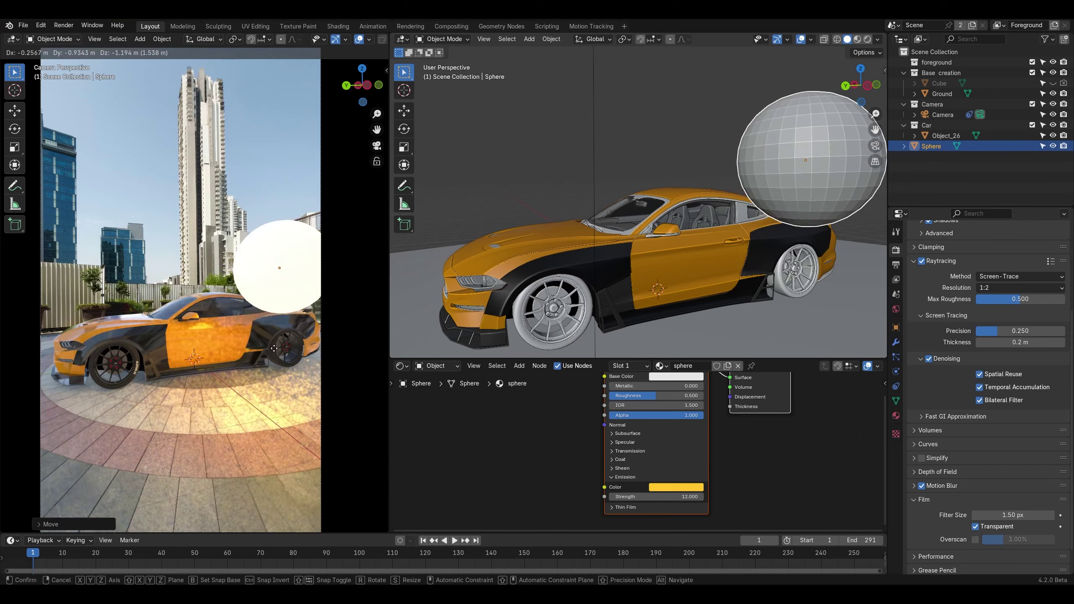
click(284, 301)
key(Delete)
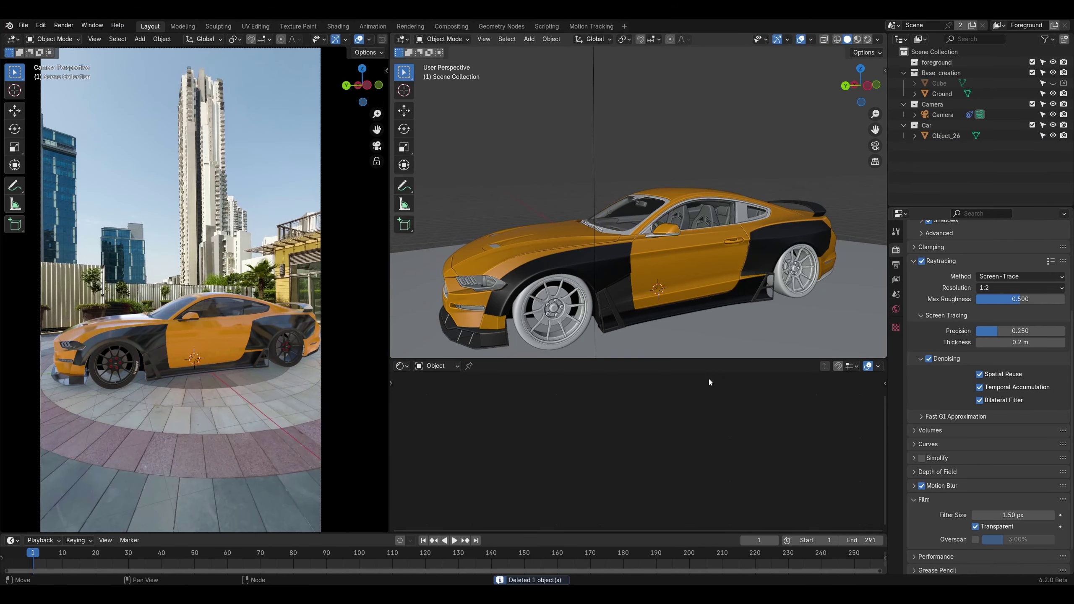
Step: Play the animation to check the car against the footage and stop at frame 157
click(455, 541)
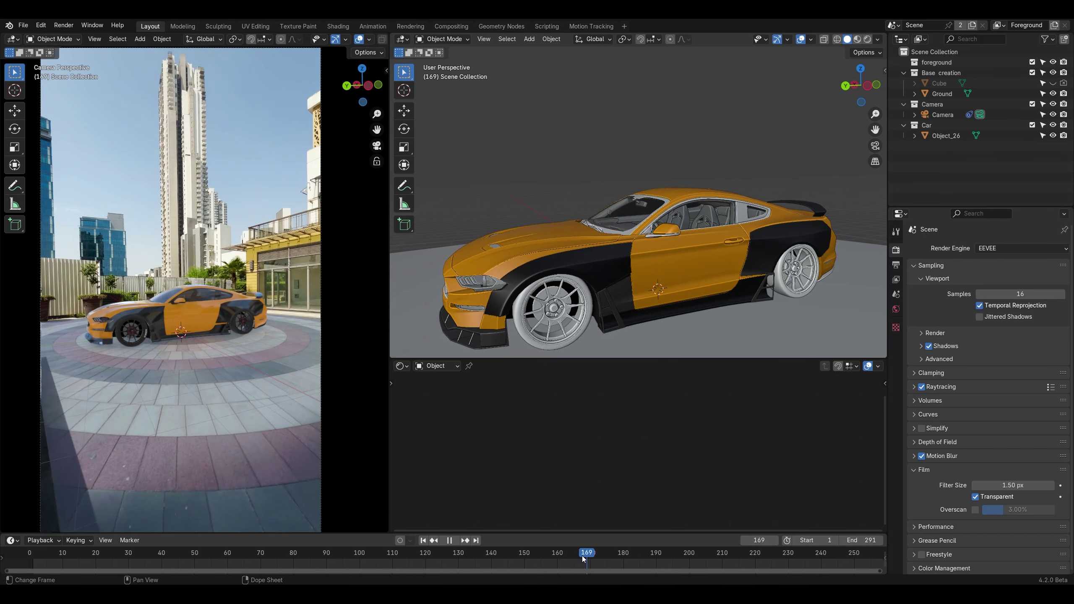
drag(583, 557, 512, 562)
key(space)
Step: Add a Sun light and raise it about 1.16 m along Z
key(shift+a)
mouse_move(677, 401)
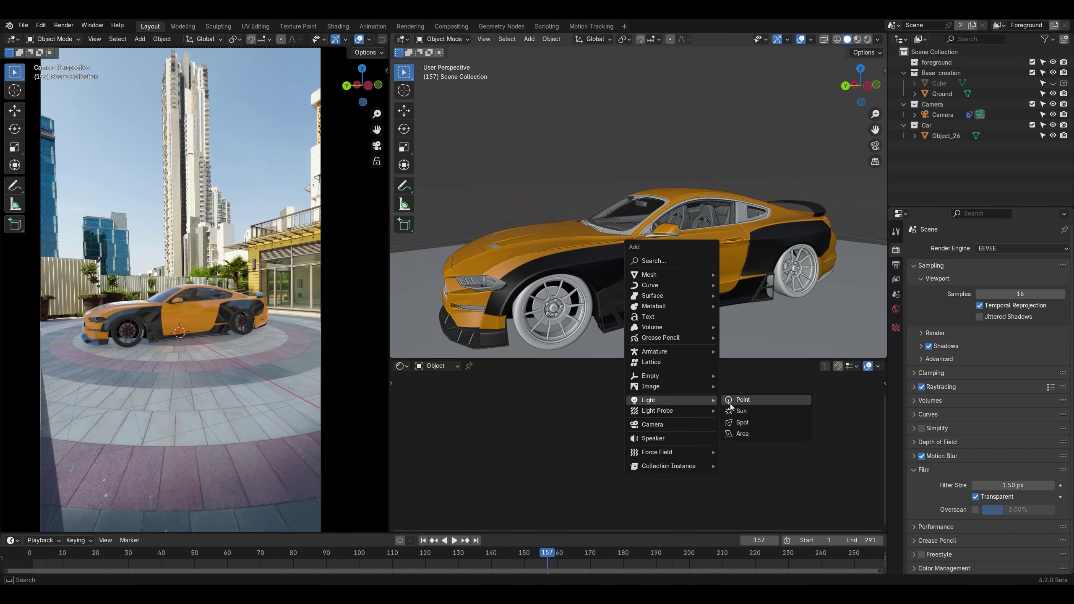
click(738, 411)
key(g)
key(z)
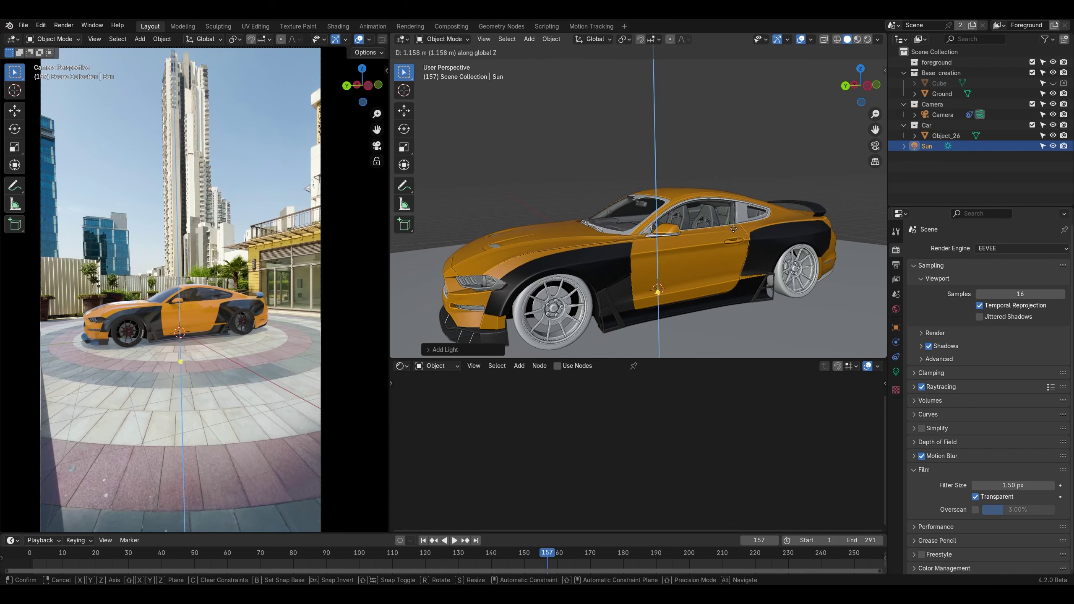
click(734, 229)
Step: Rotate the sun to slant its light across the car, refining its direction from the top view
key(r)
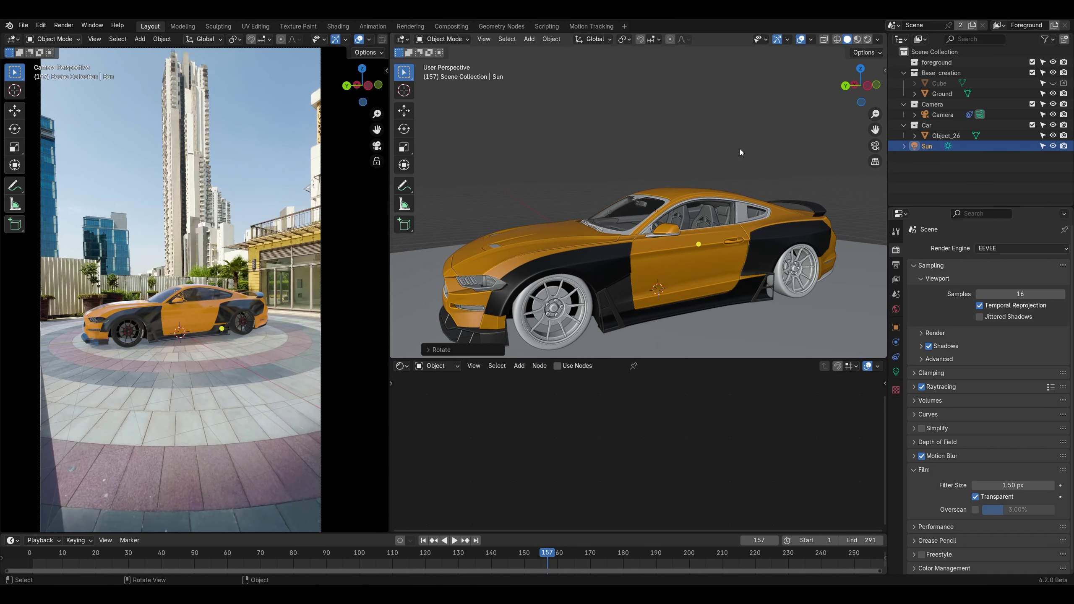
click(740, 148)
key(KP_7)
key(r)
click(736, 214)
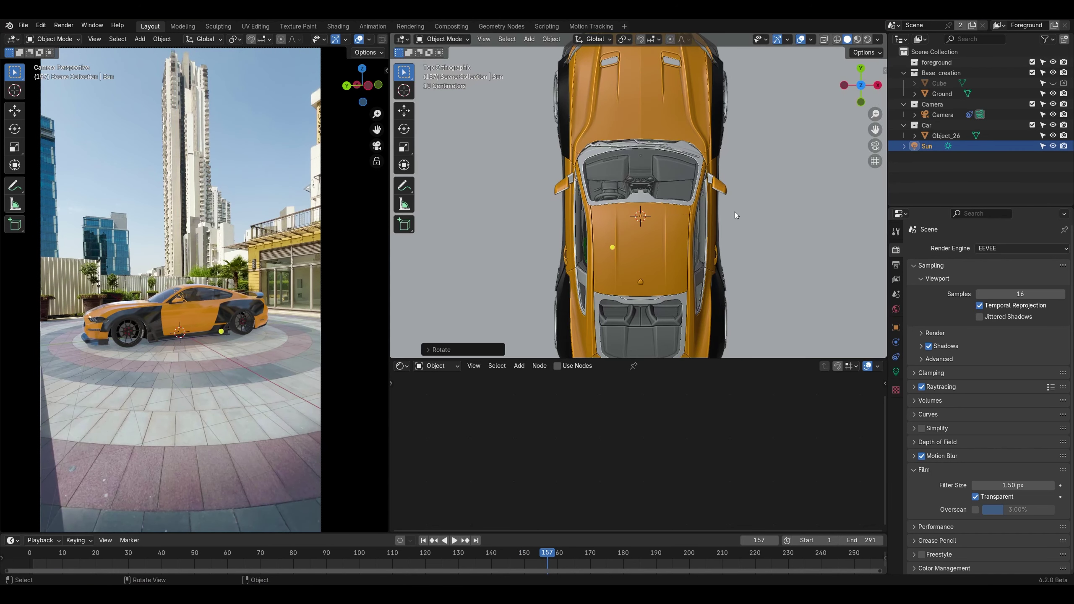
Step: Test sun strengths of 12 and 4, and set the strength to 3
click(896, 372)
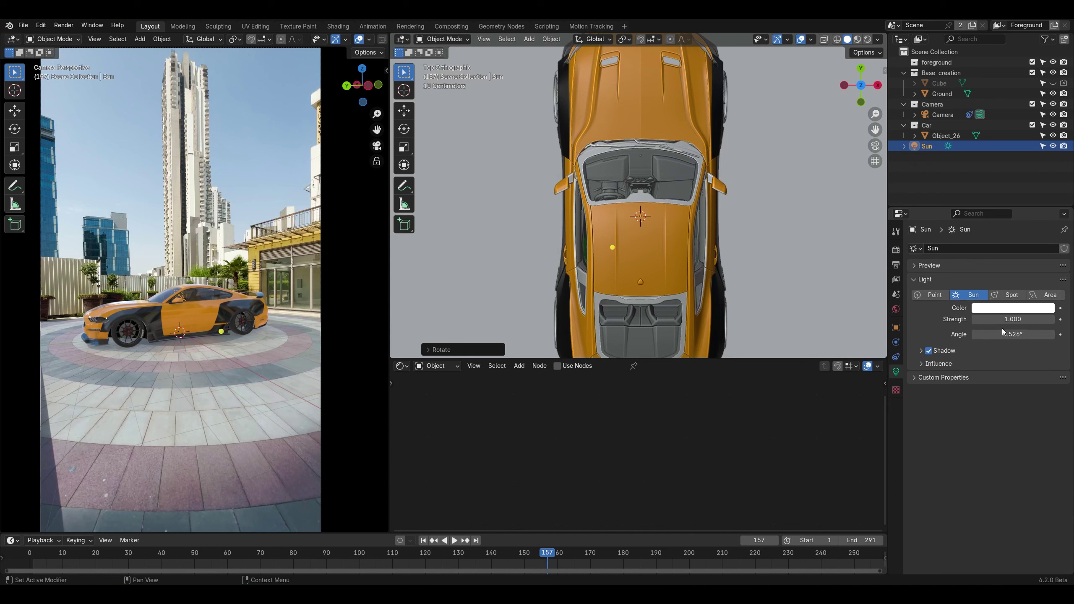
click(977, 320)
text(12)
key(Return)
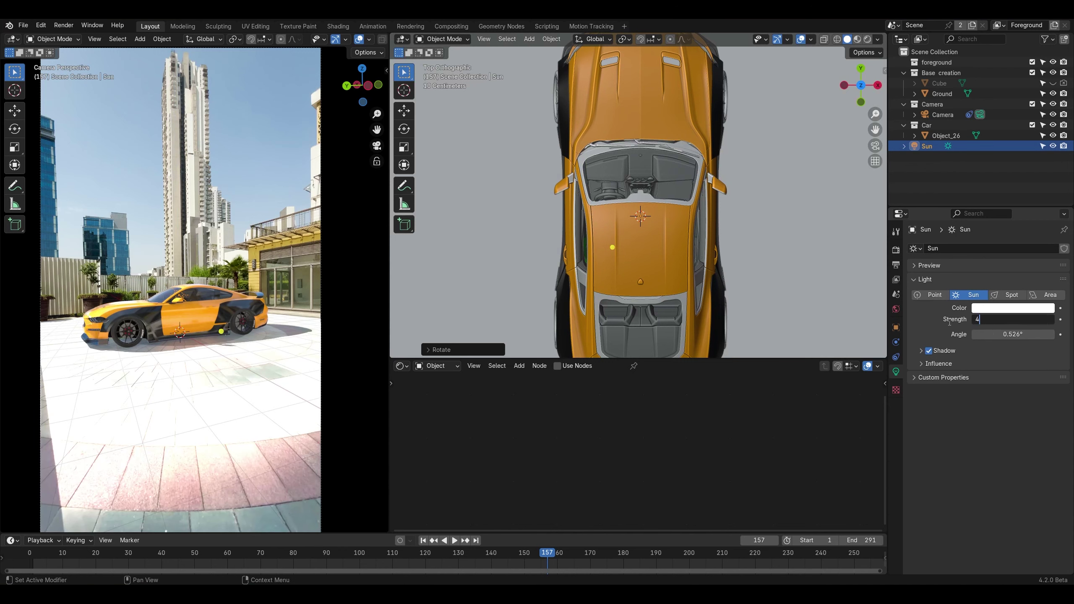
key(Return)
click(997, 321)
text(3)
key(Return)
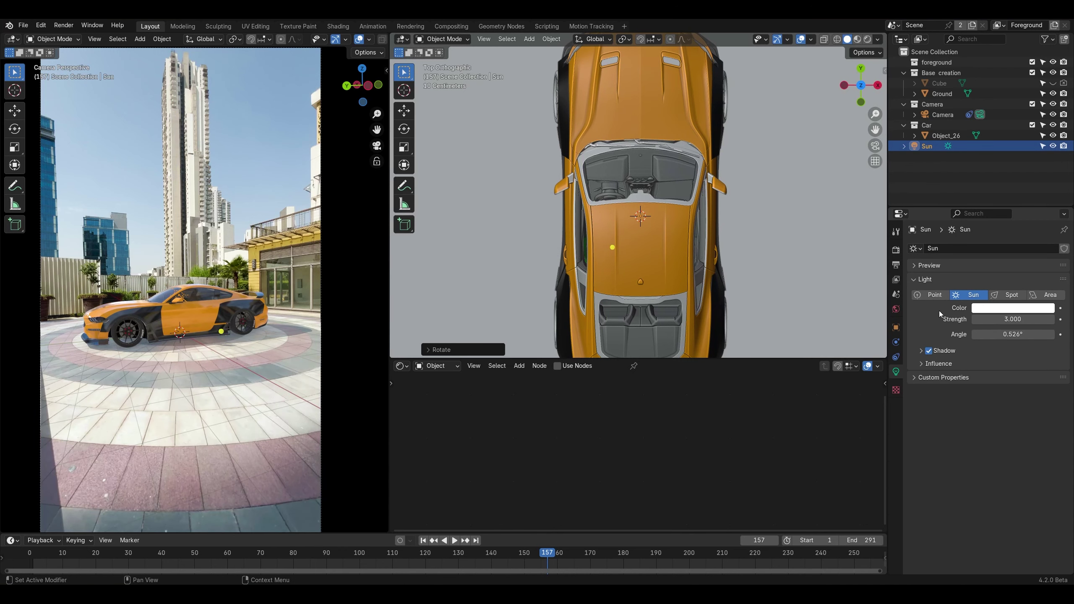
Step: Tint the sun light's color pale yellow
scroll(719, 190, down, 3)
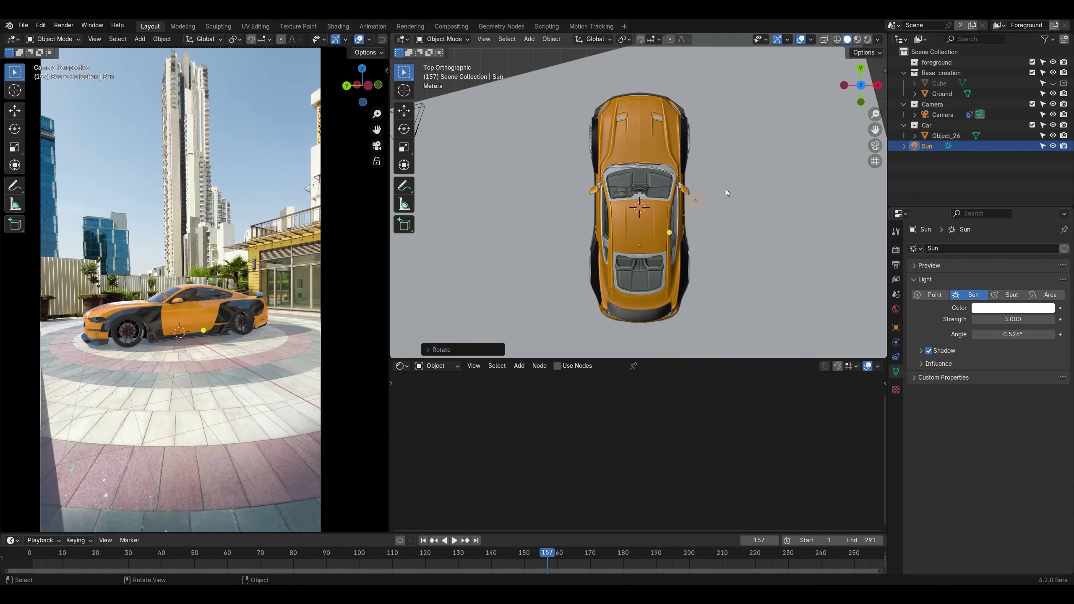
click(992, 307)
click(985, 206)
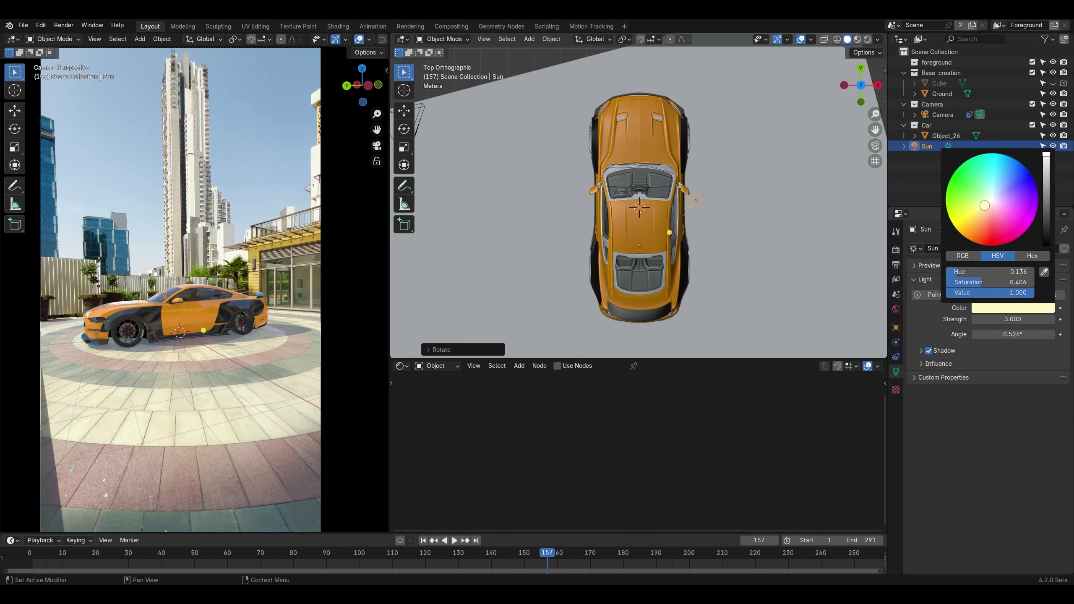
Step: Play the animation from the first frame to check the sunlight on the plaza, and delete the sun light
click(423, 540)
click(454, 540)
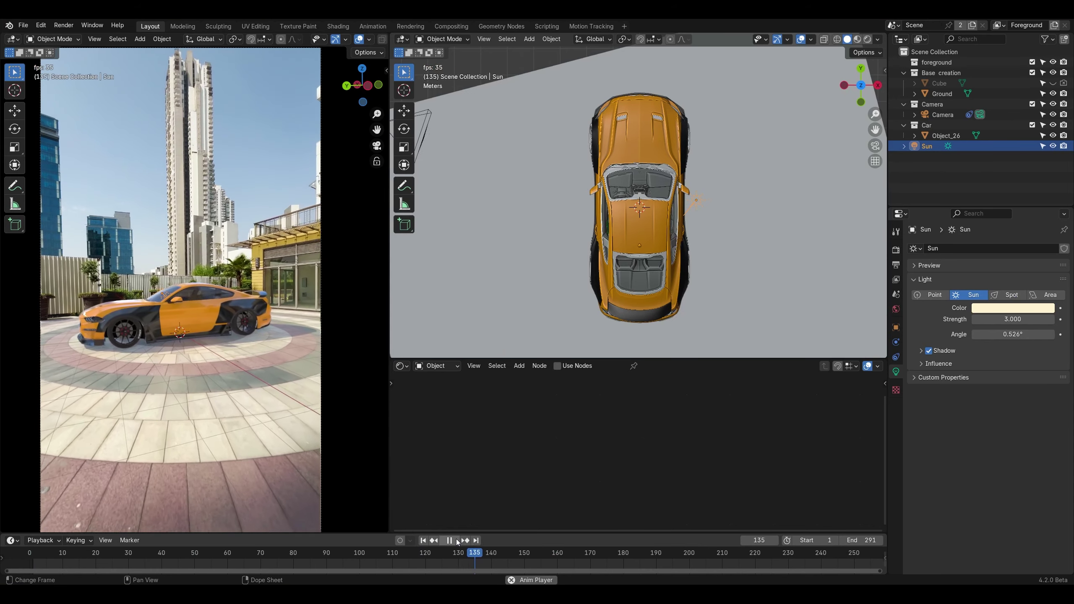
scroll(436, 558, down, 3)
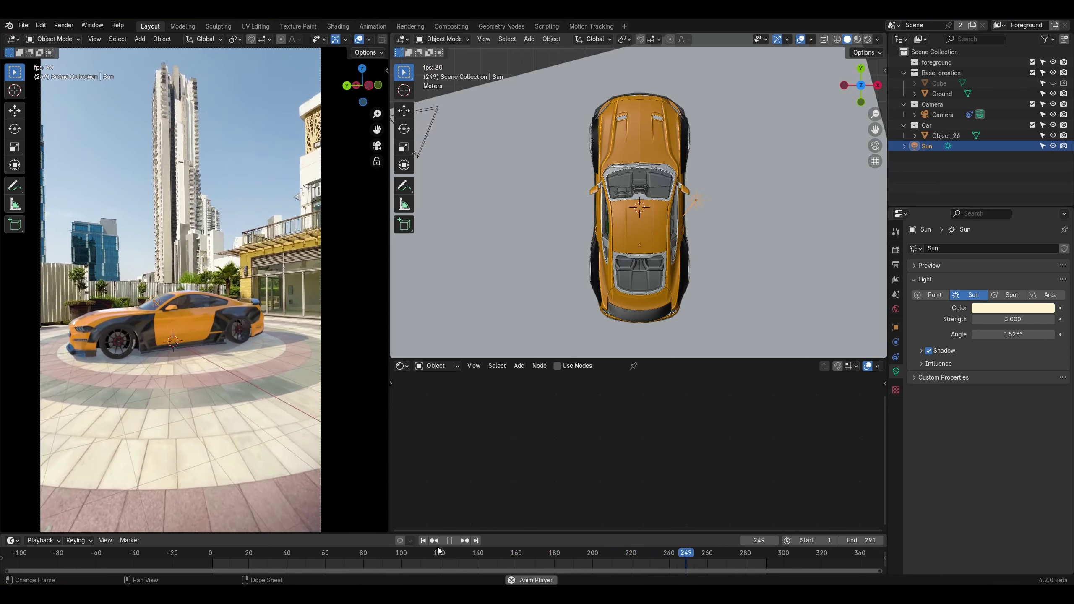
click(451, 543)
key(Escape)
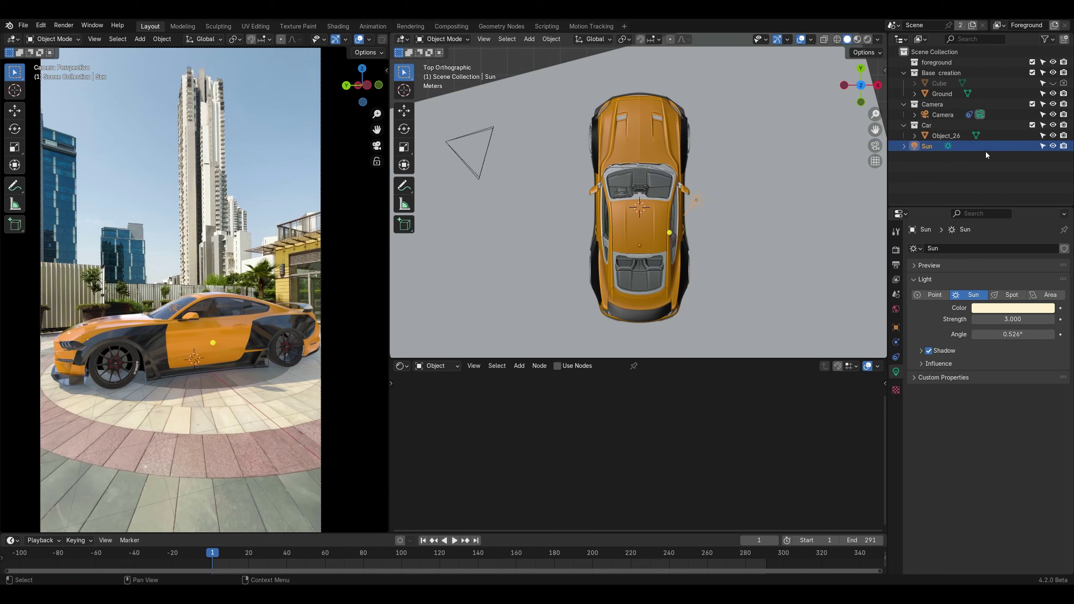
key(Delete)
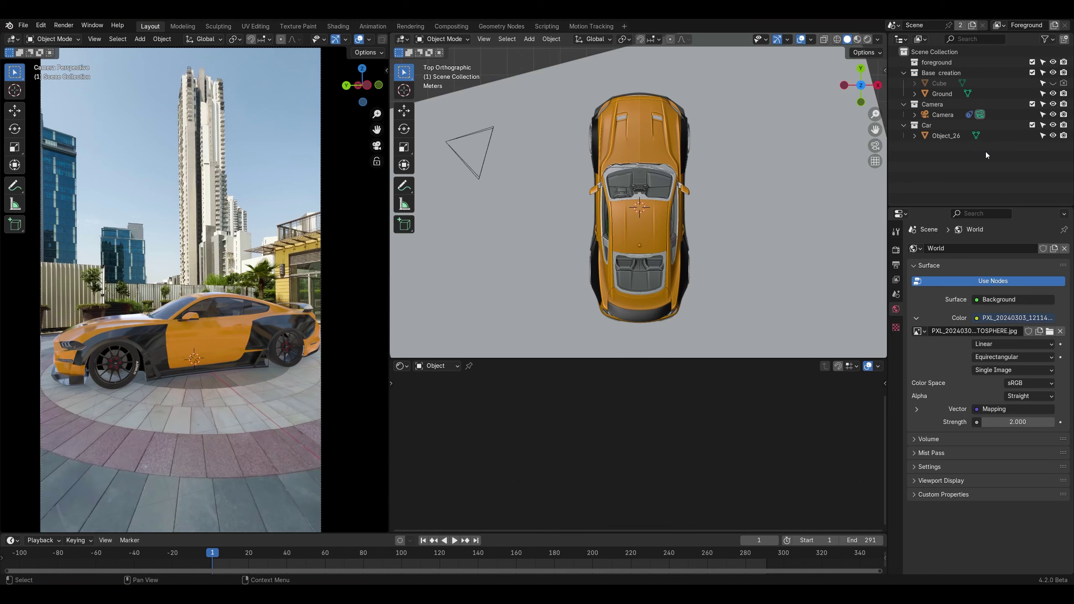
Step: Set the render engine to Cycles with GPU Compute as the rendering device
click(897, 249)
click(1003, 249)
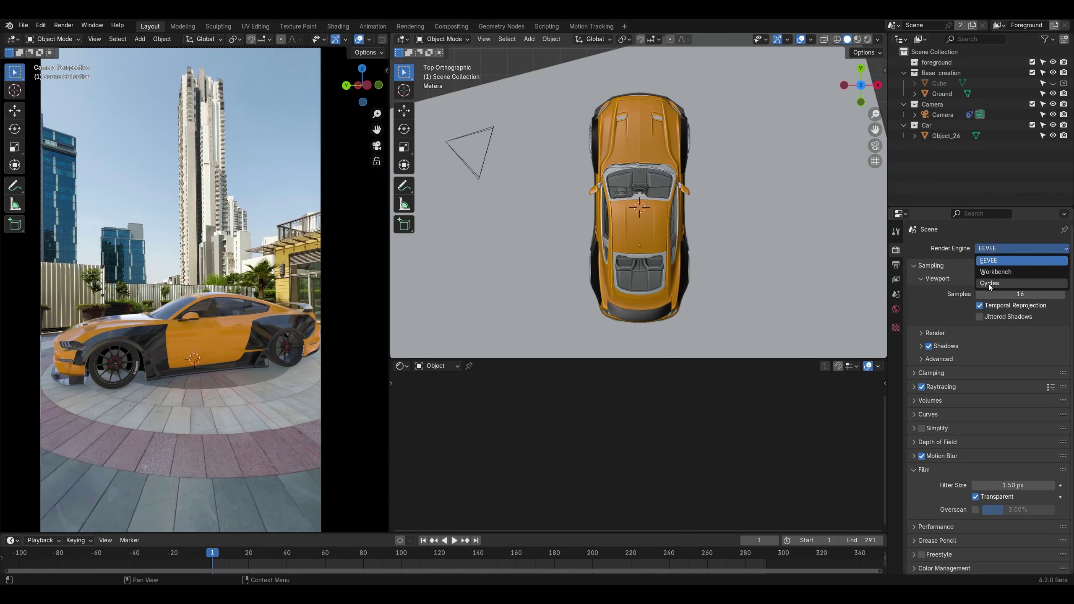
click(1000, 284)
click(1006, 275)
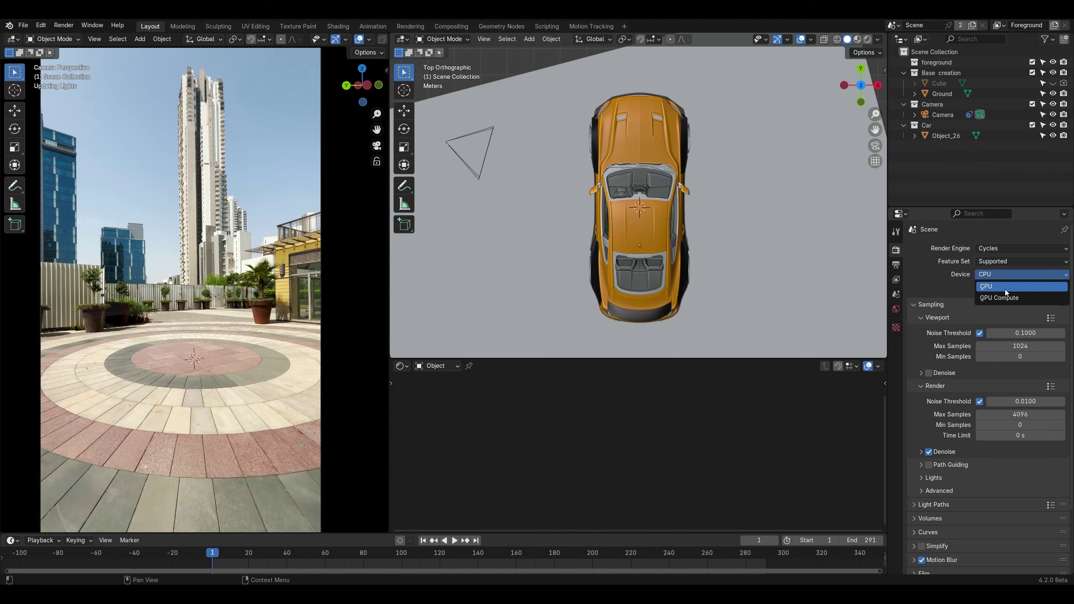
click(1007, 298)
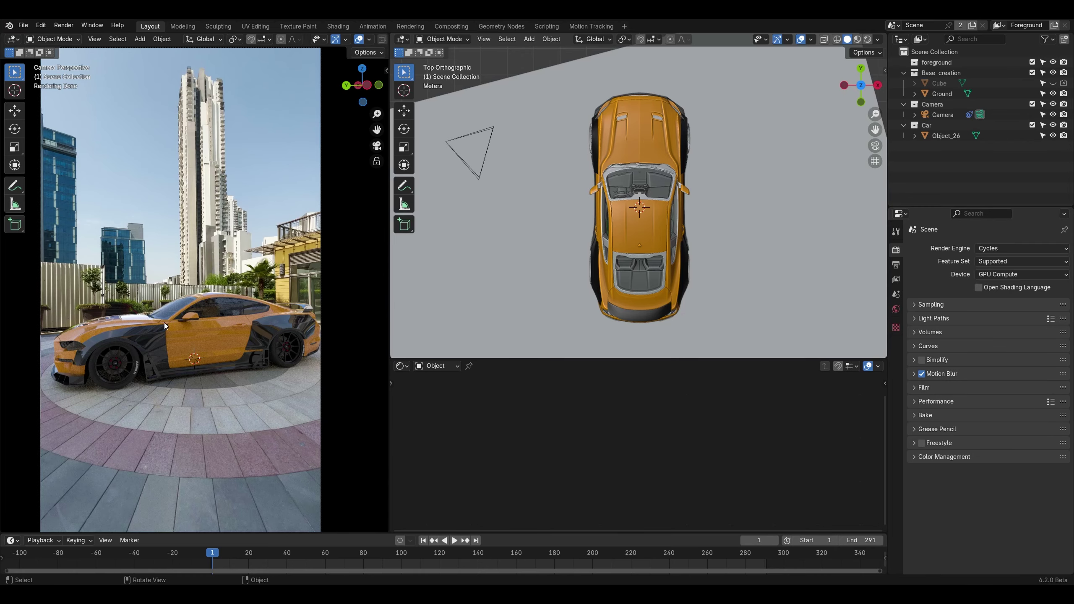
Step: Use rendered shading in the free viewport, orbit to a front three-quarter view of the car, and widen that viewport
scroll(191, 343, up, 7)
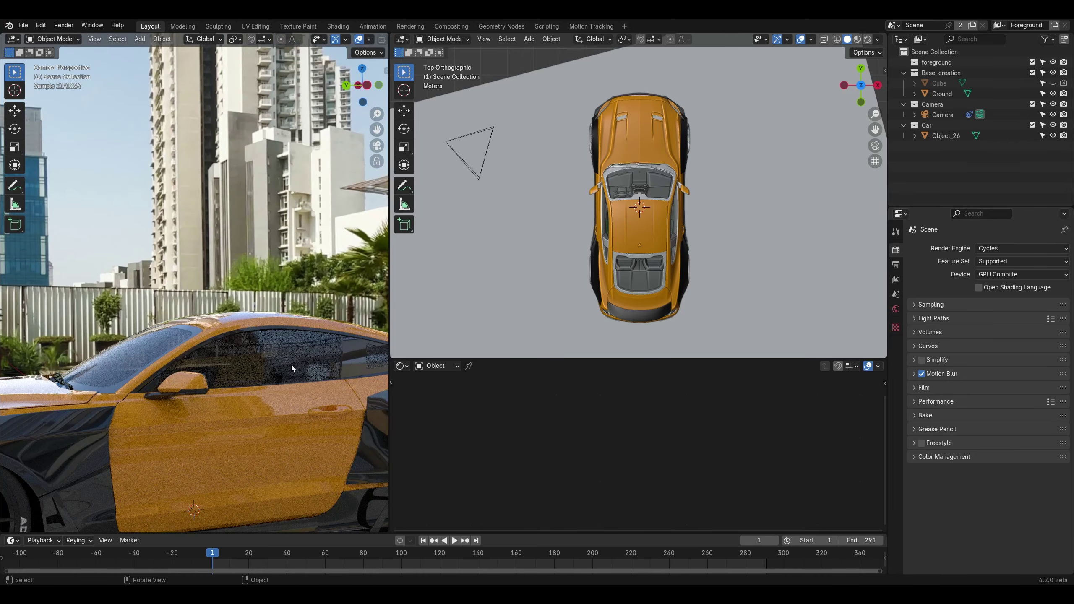
shift+middle_drag(58, 401, 211, 385)
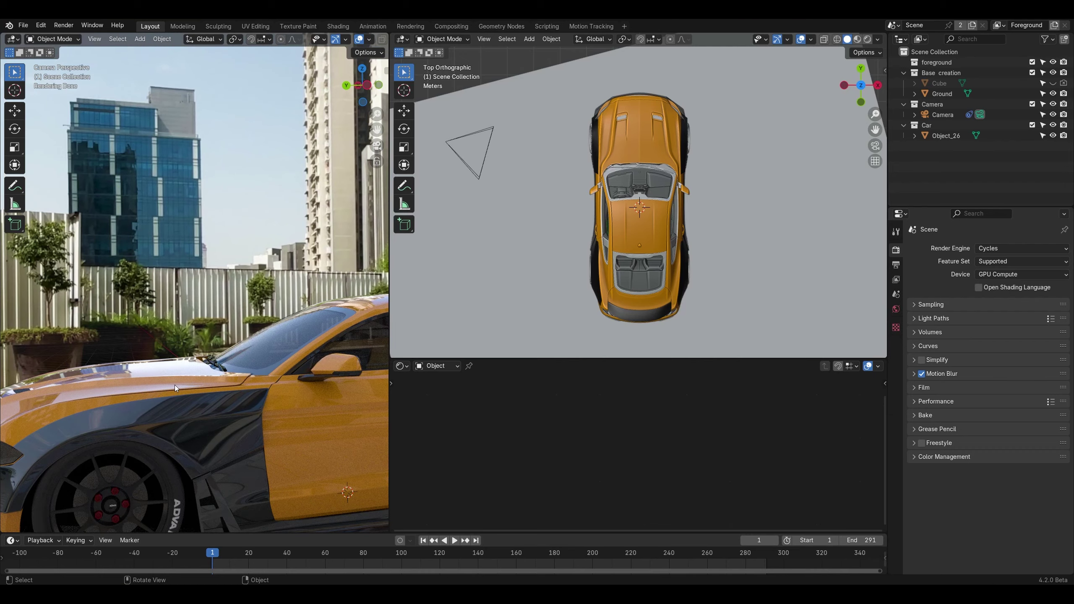
scroll(216, 402, down, 3)
shift+middle_drag(266, 383, 168, 382)
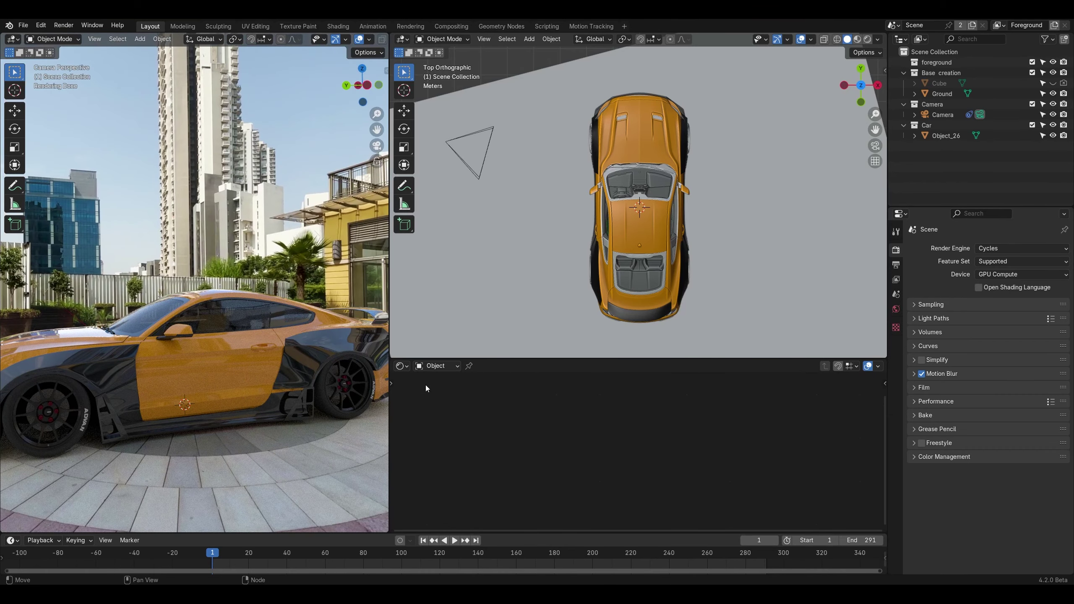
key(Home)
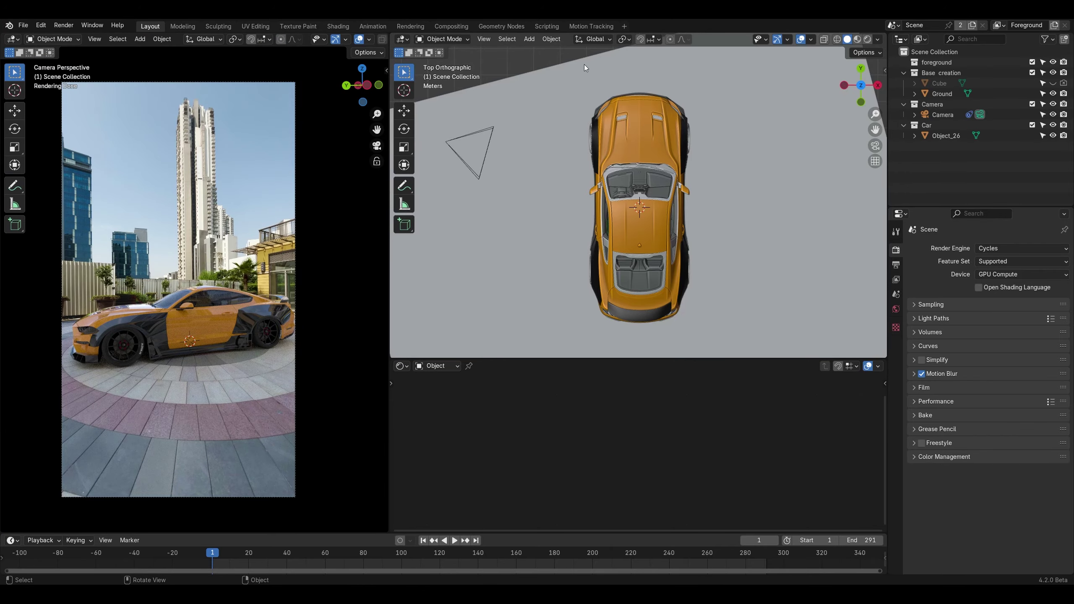
click(871, 40)
middle_drag(584, 153, 700, 102)
scroll(688, 169, up, 2)
middle_drag(669, 253, 700, 297)
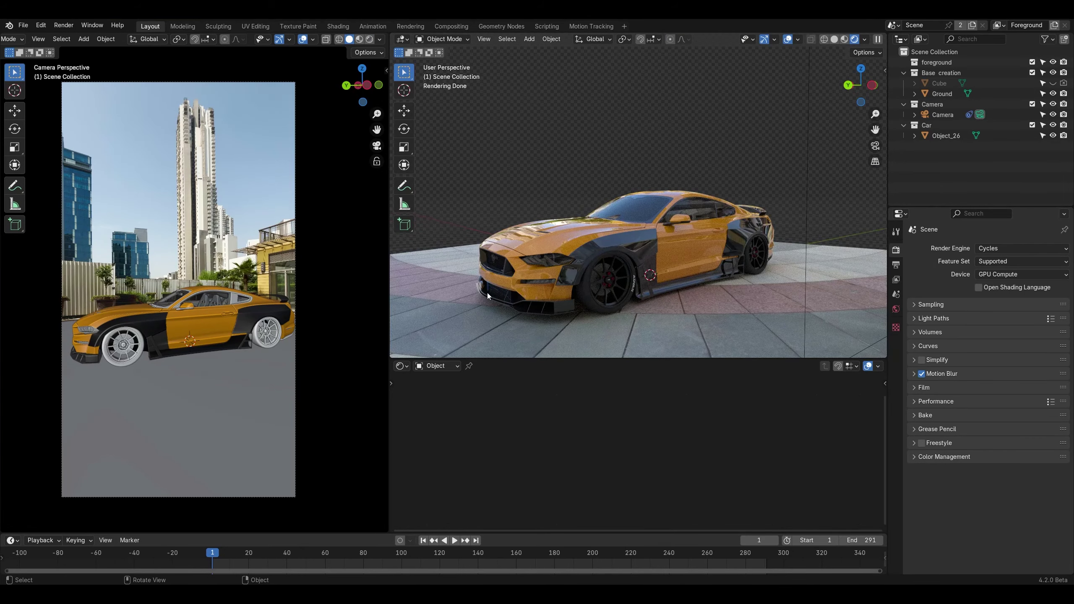
drag(389, 278, 334, 278)
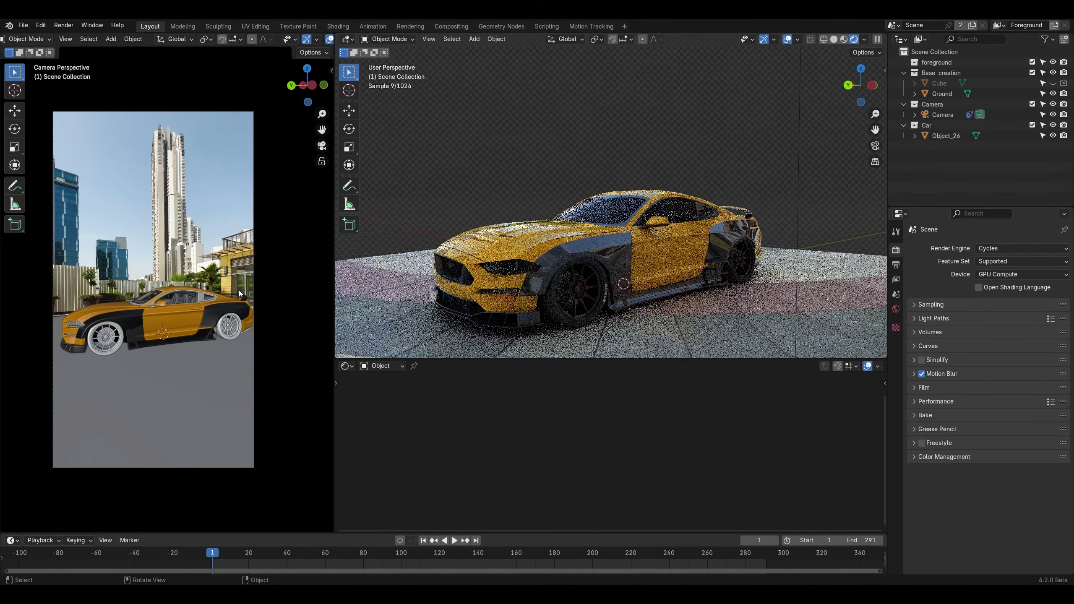
scroll(178, 275, up, 2)
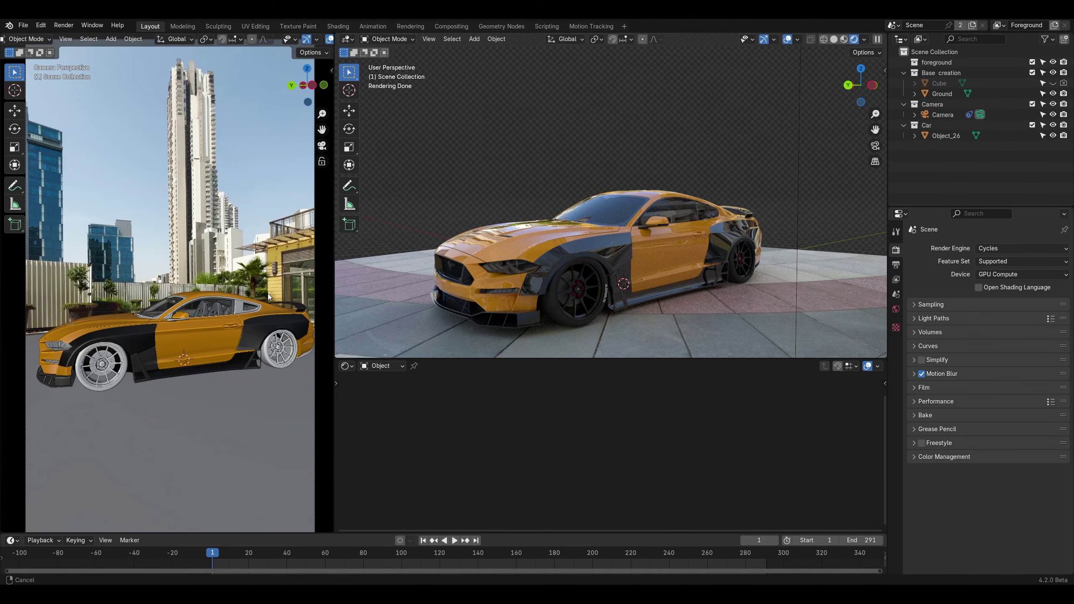
Step: Show the World shader's node tree and move World Output away from the Background node to make room between them
click(375, 367)
click(383, 405)
scroll(609, 454, down, 8)
scroll(610, 492, up, 4)
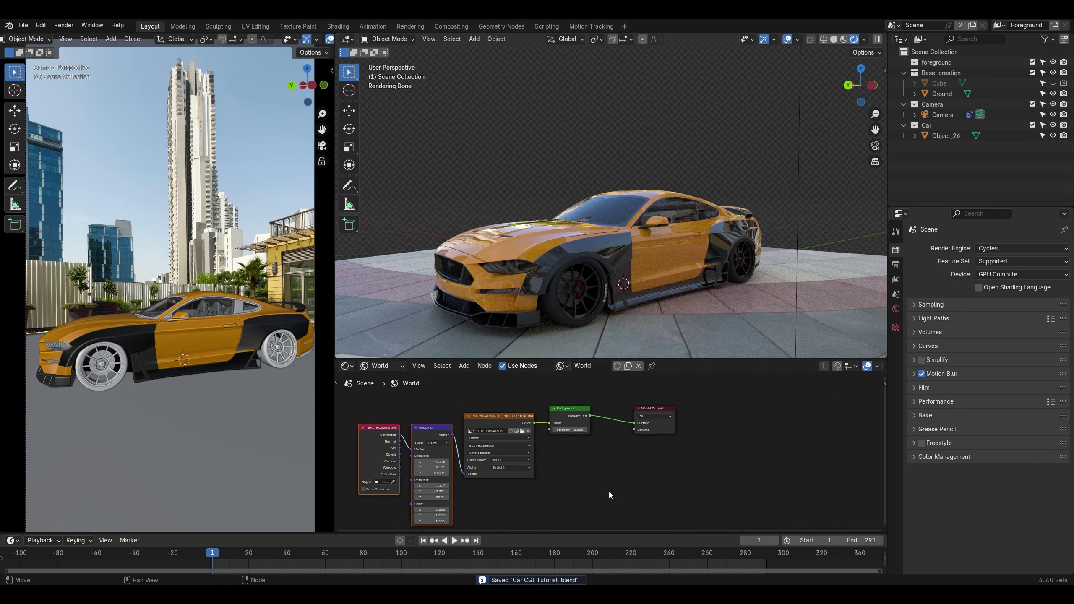
drag(662, 390, 758, 392)
drag(669, 397, 776, 397)
Step: Duplicate the Background node and place the copy below the original
click(556, 409)
key(shift+d)
click(557, 472)
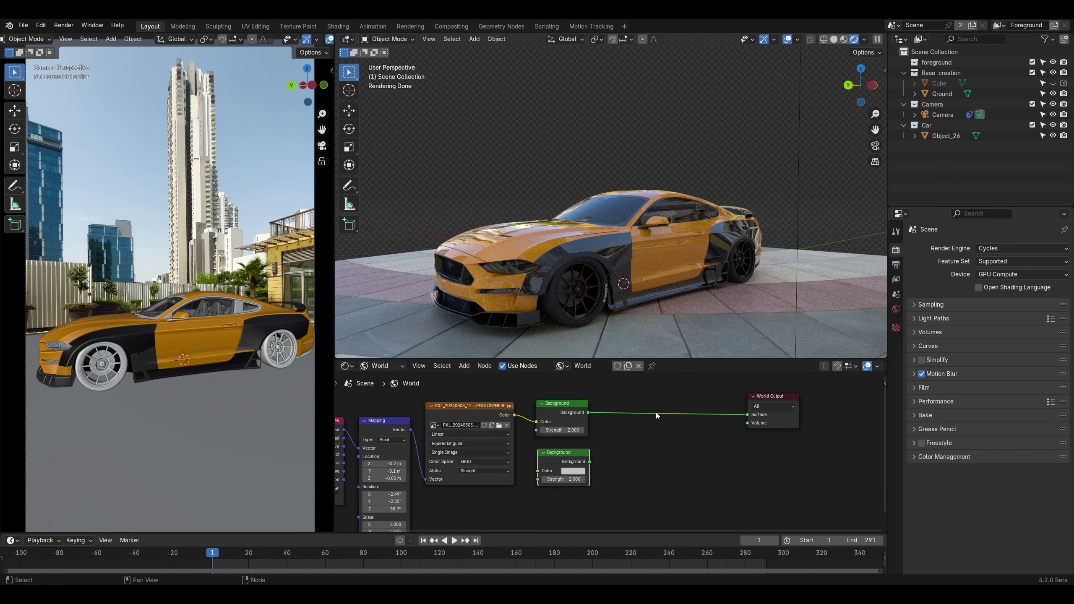
Step: Insert a Mix Shader before World Output and feed the duplicated Background node into its second shader input
key(shift+a)
text(mix)
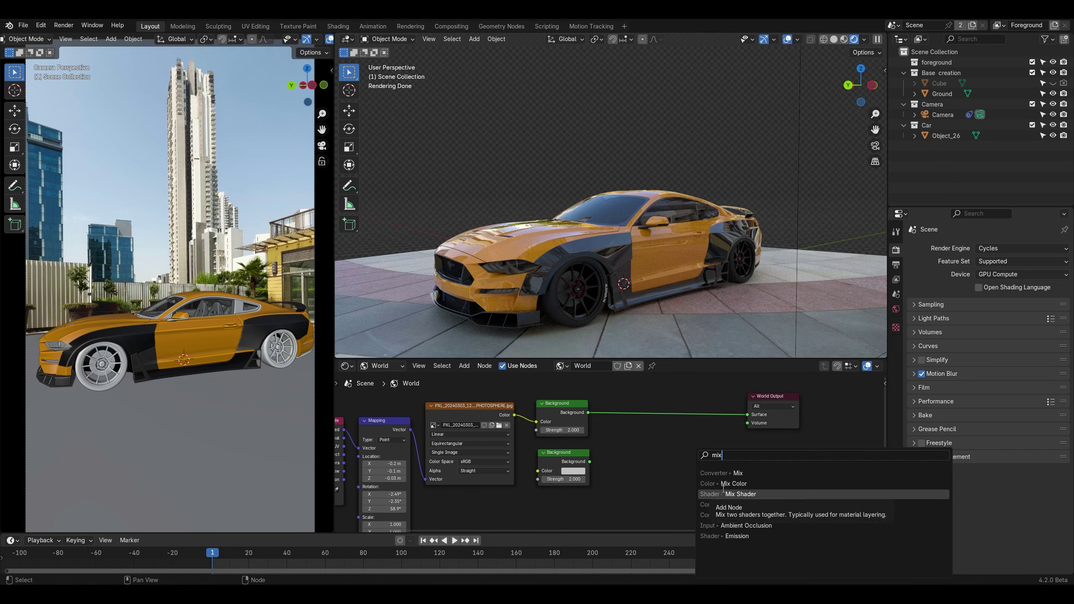
click(724, 493)
click(664, 396)
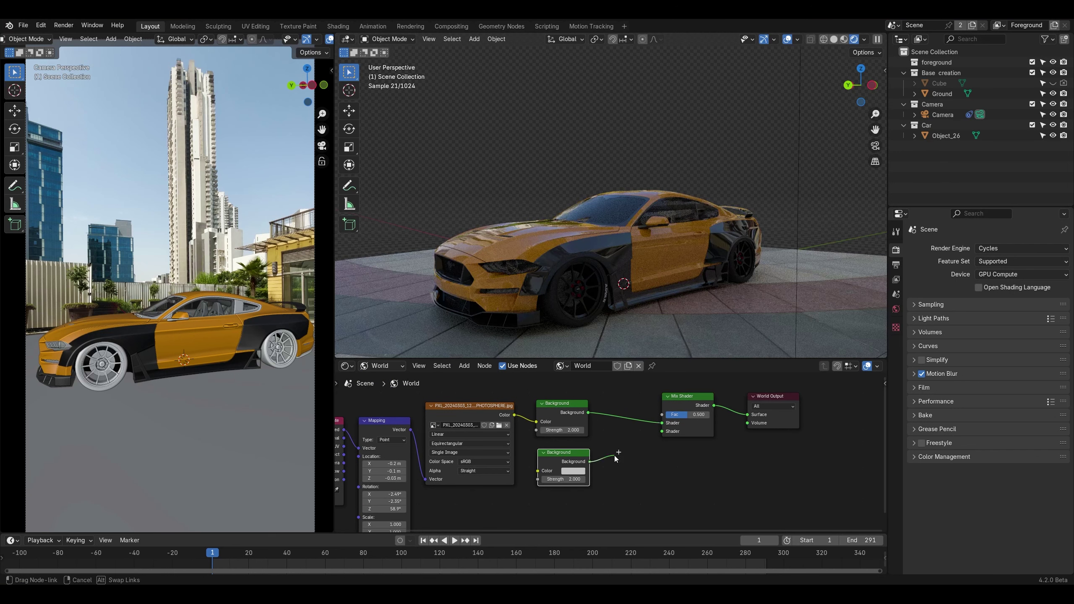
drag(590, 462, 662, 431)
middle_drag(606, 472, 643, 434)
drag(612, 418, 661, 427)
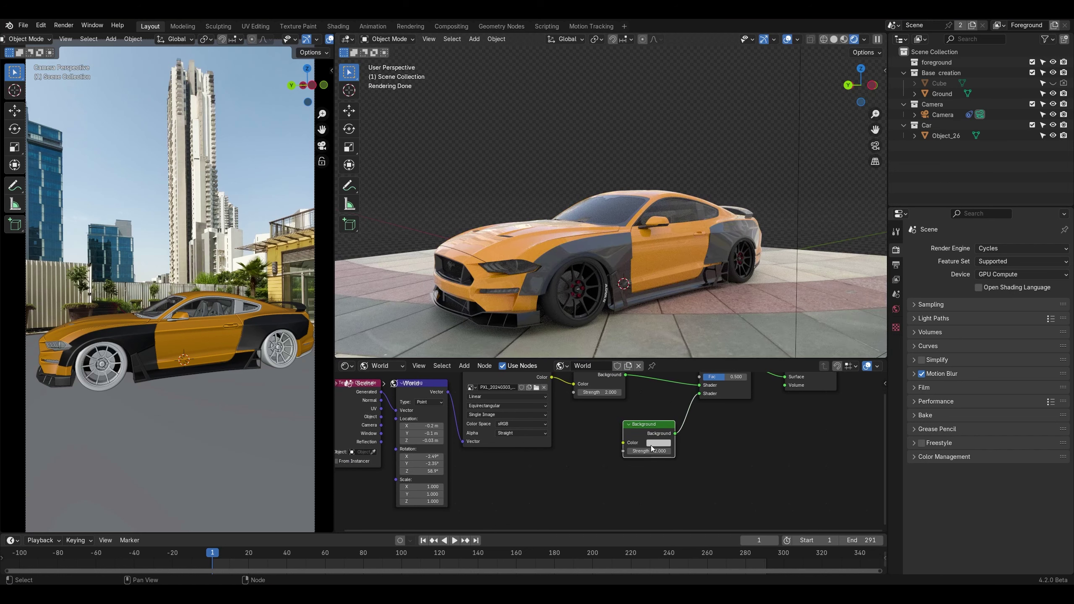
click(659, 443)
click(700, 338)
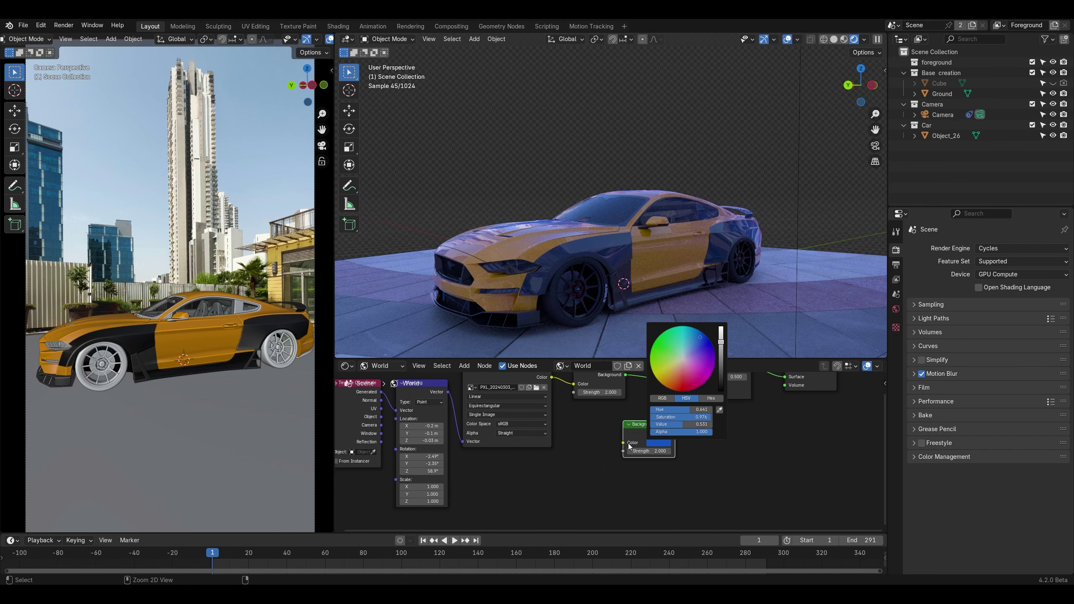
key(Escape)
Step: Add a Sky Texture node and link its color output to the duplicated Background node's color
key(shift+a)
text(a)
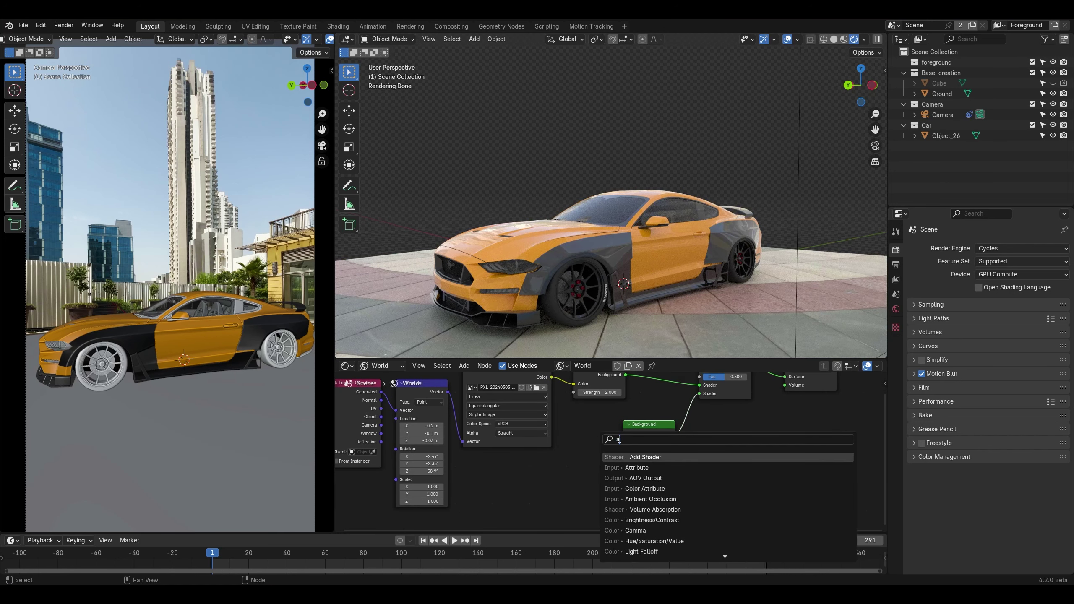
key(BackSpace)
text(sky)
key(Return)
click(540, 454)
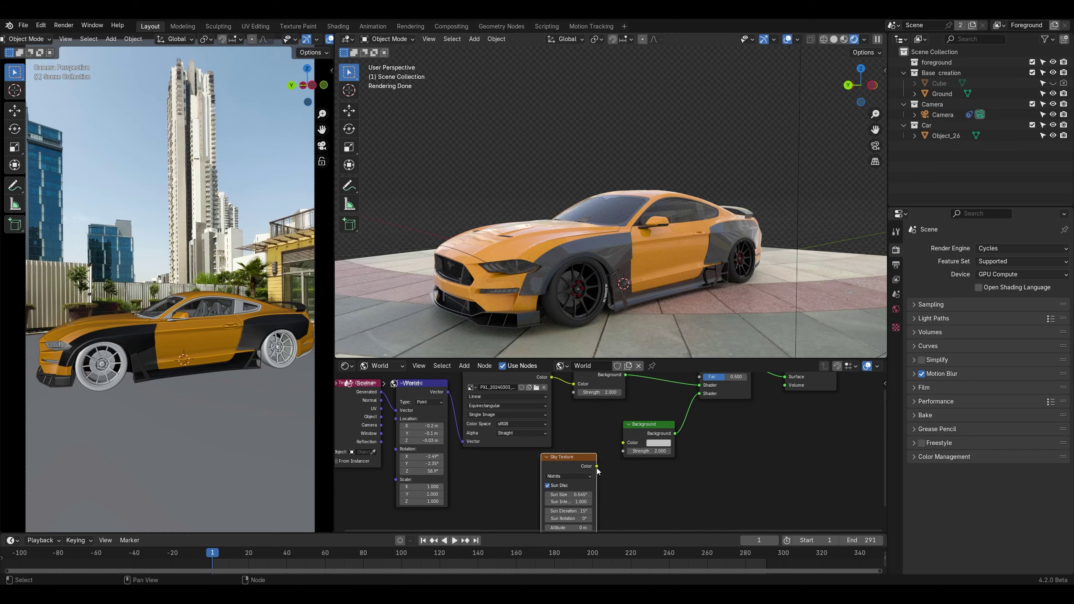
drag(597, 466, 623, 442)
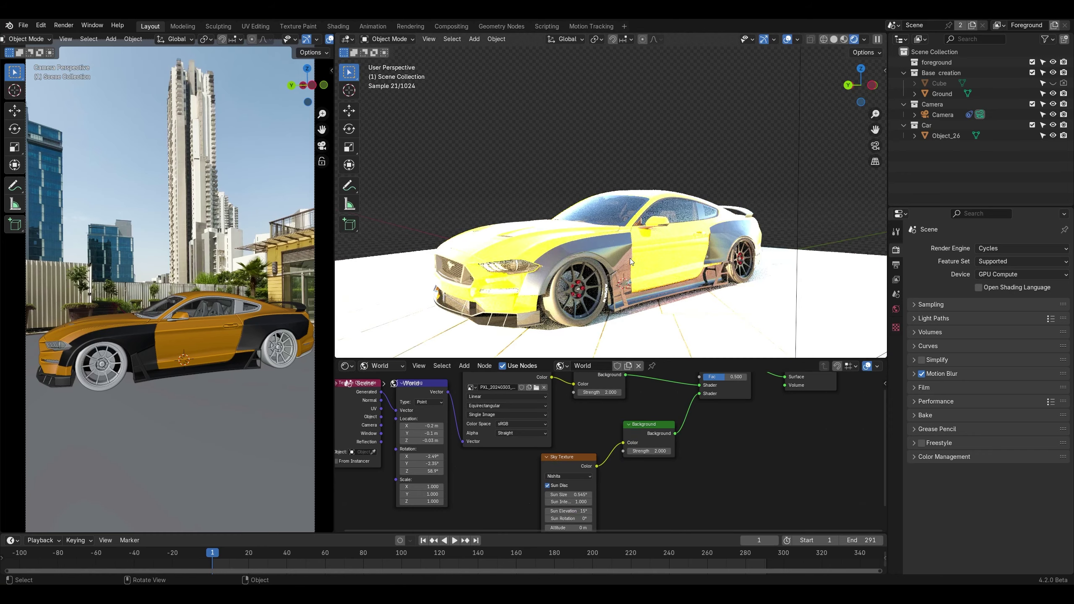
Step: Test strengths of 1 and 0.5 on the sky's Background node, and set its strength to 0.2
scroll(634, 505, up, 4)
middle_drag(676, 281, 663, 300)
scroll(608, 452, up, 1)
middle_drag(665, 376, 623, 471)
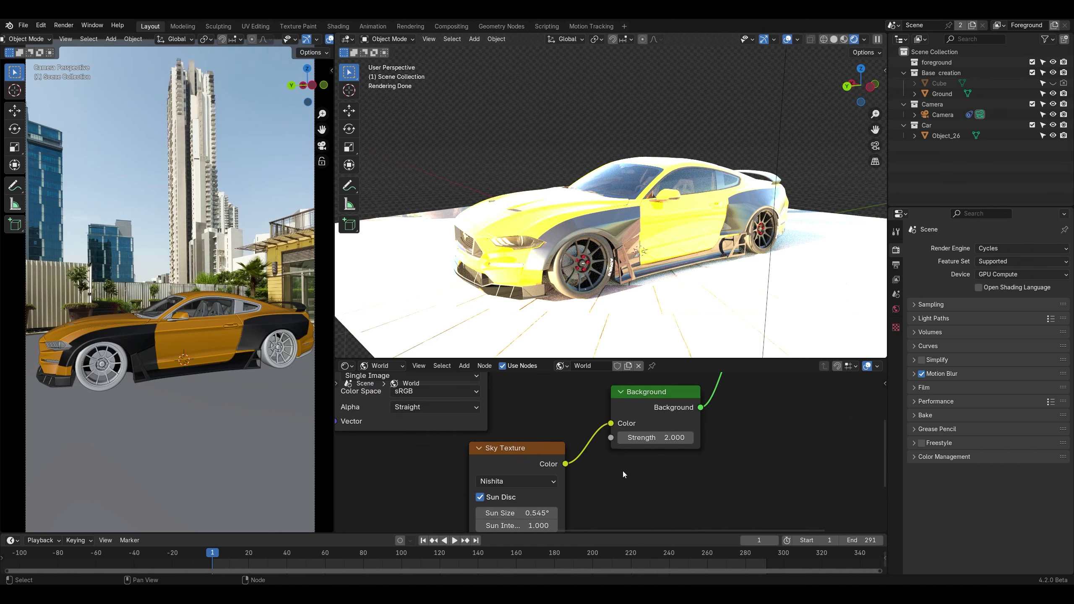
double_click(642, 438)
text(1)
key(Return)
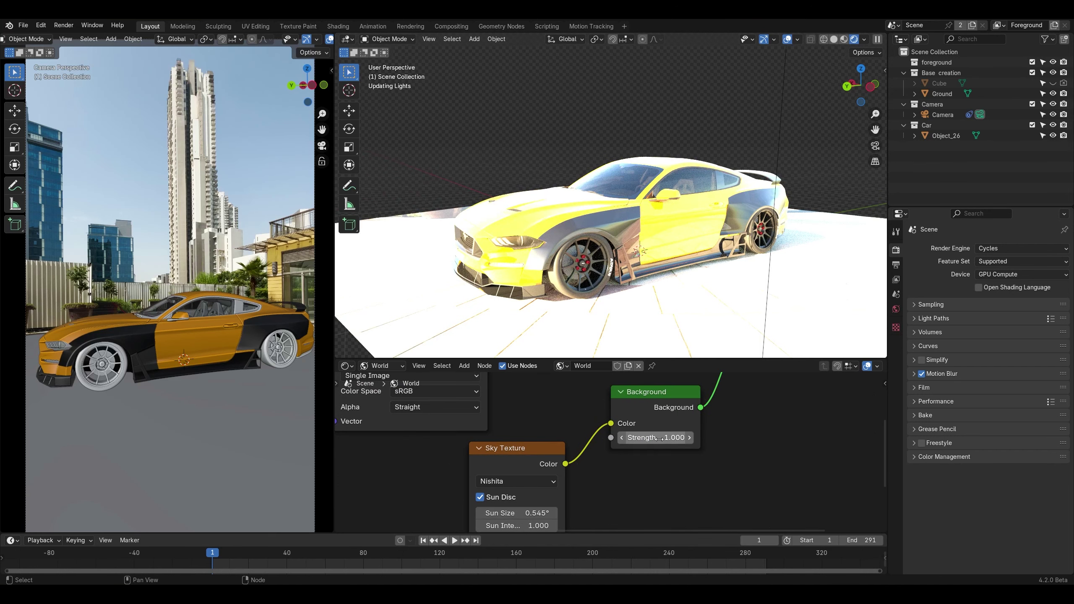
double_click(643, 439)
text(.5)
key(Return)
double_click(673, 439)
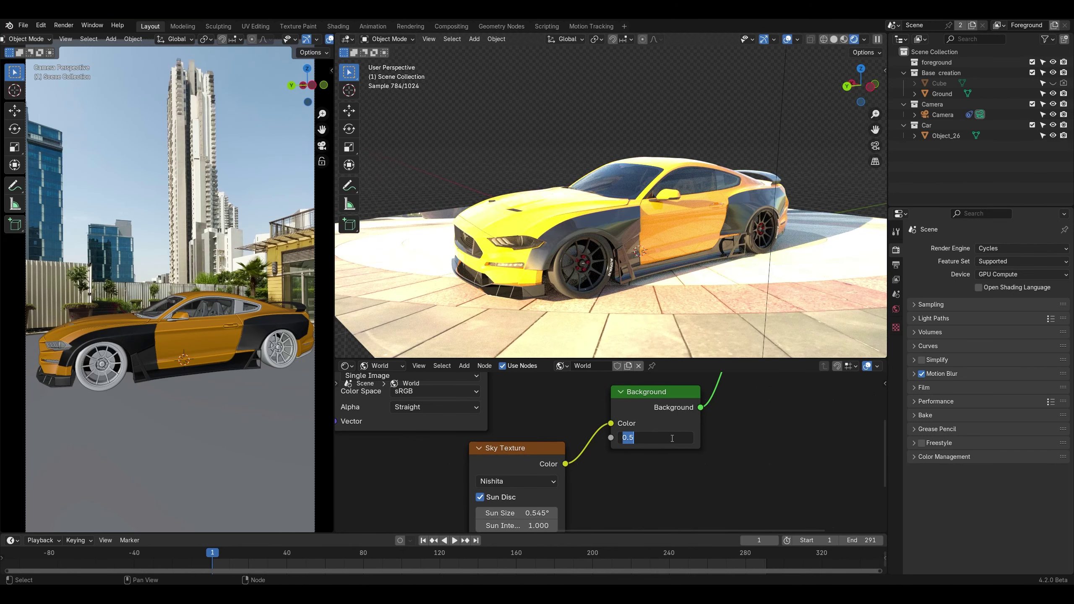
text(.2)
key(Return)
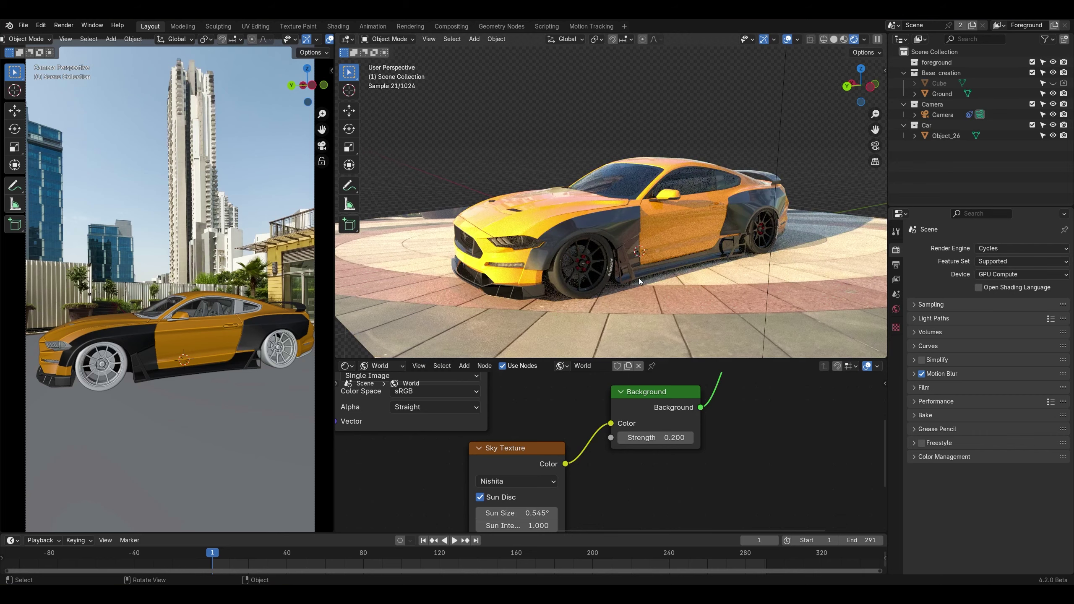
Step: Set the Sky Texture's sun size to 2°, then try a higher sun intensity and undo it
middle_drag(672, 331, 669, 327)
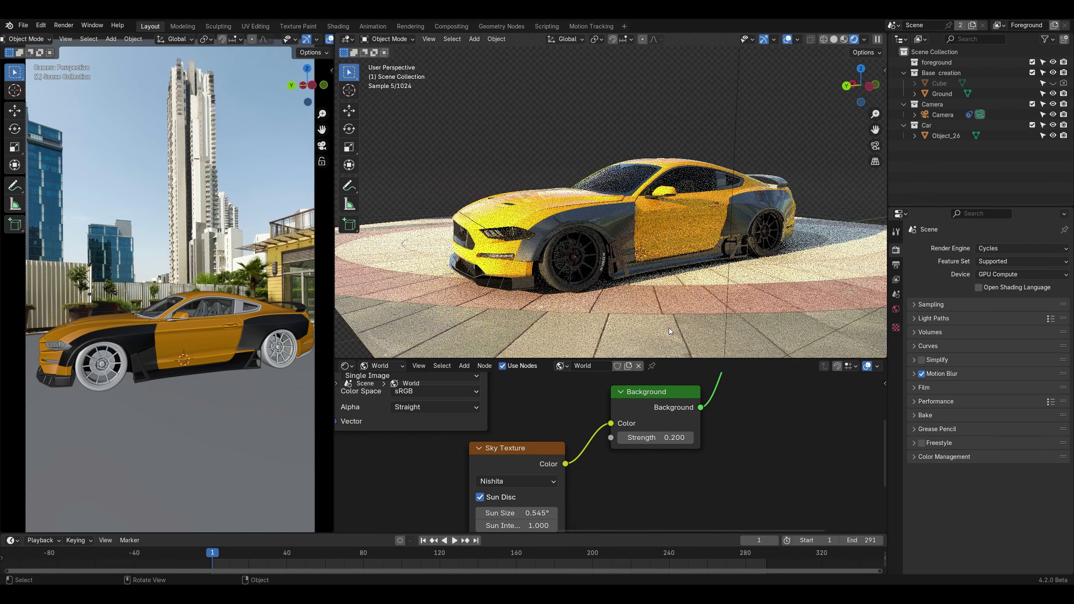
middle_drag(624, 475, 662, 436)
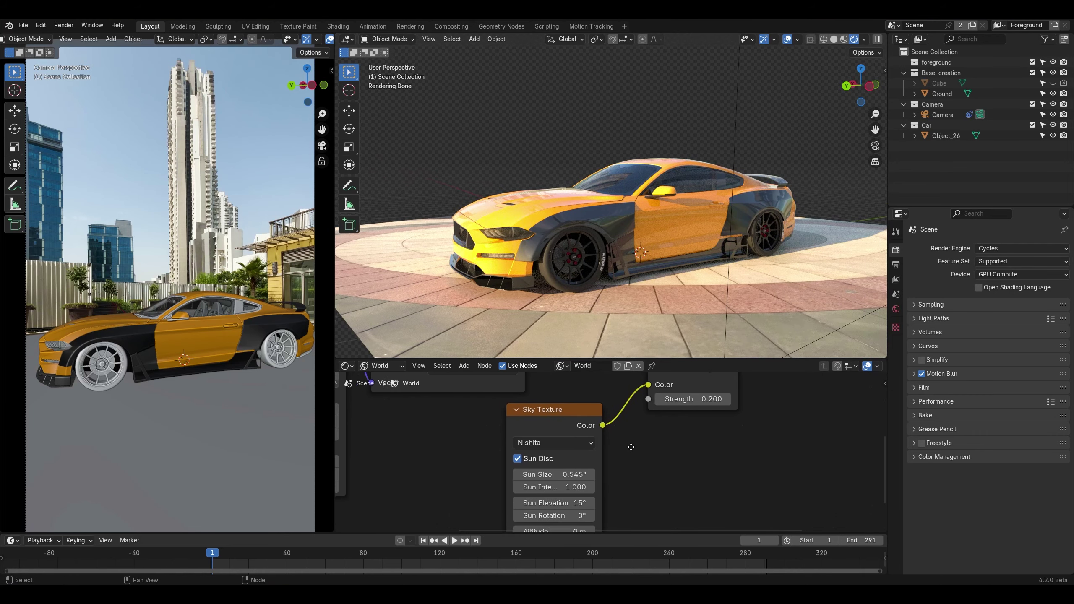
double_click(550, 475)
text(2)
key(Return)
middle_drag(578, 488, 569, 470)
drag(570, 470, 588, 470)
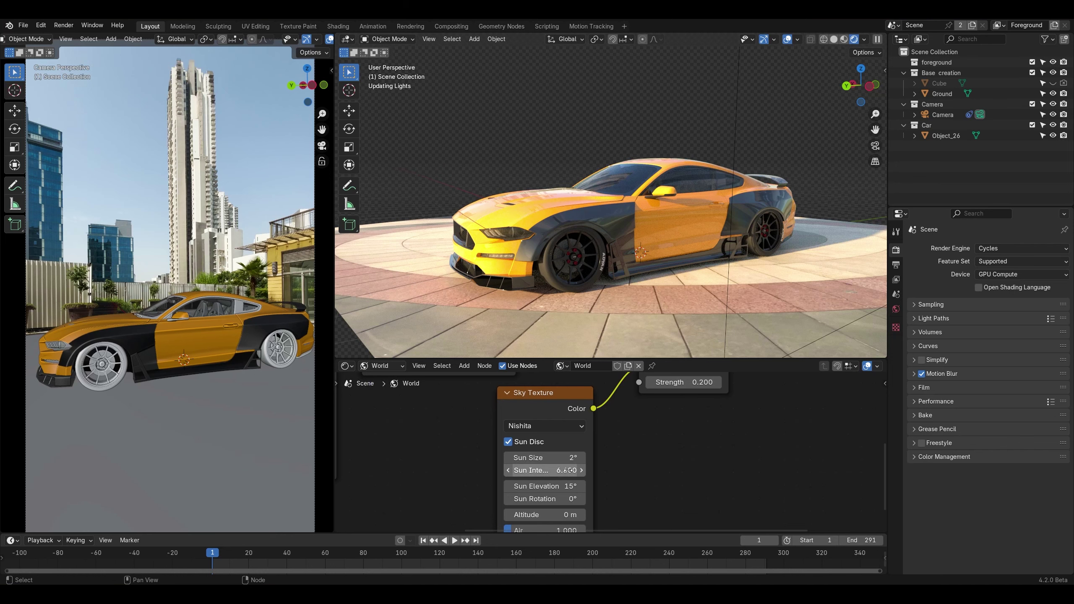
key(ctrl+z)
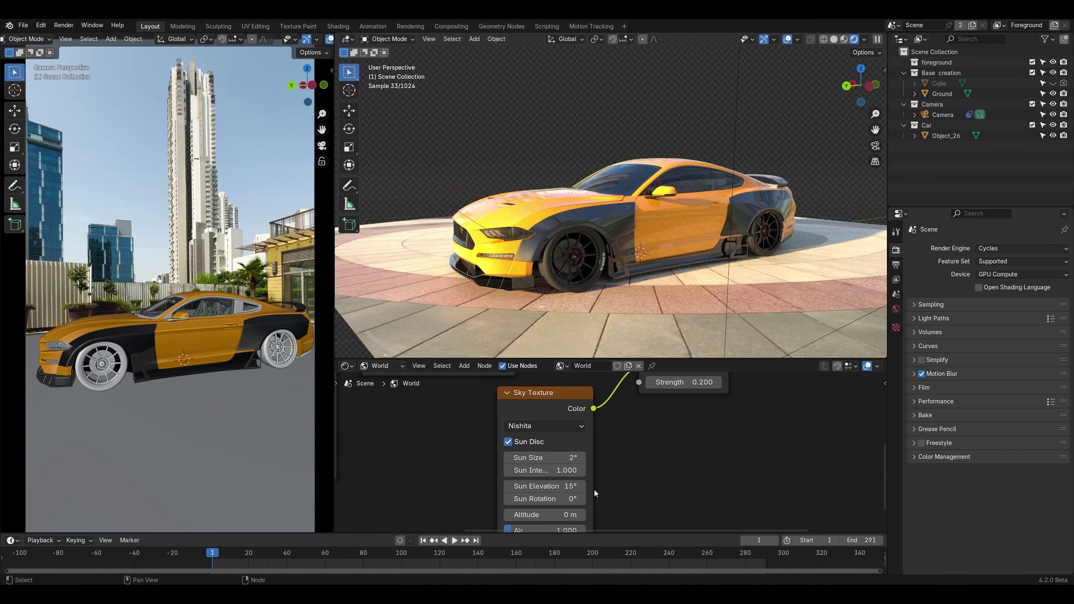
Step: Adjust the Sky Texture's atmosphere to an ozone of 1.617 and an air value of 0.568
middle_drag(567, 470, 560, 426)
click(522, 499)
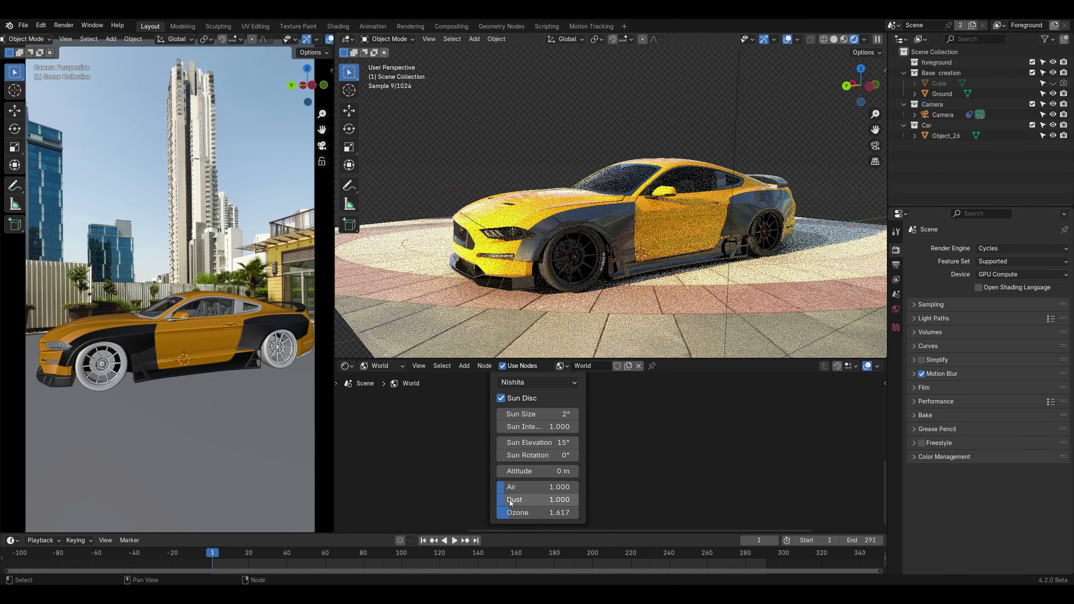
key(Escape)
drag(528, 488, 503, 487)
Step: View the sky-lit car through the camera in the rendered viewport and go to frame 176
scroll(800, 237, down, 3)
mouse_move(799, 237)
middle_down()
mouse_move(742, 332)
mouse_move(816, 231)
middle_up()
click(875, 146)
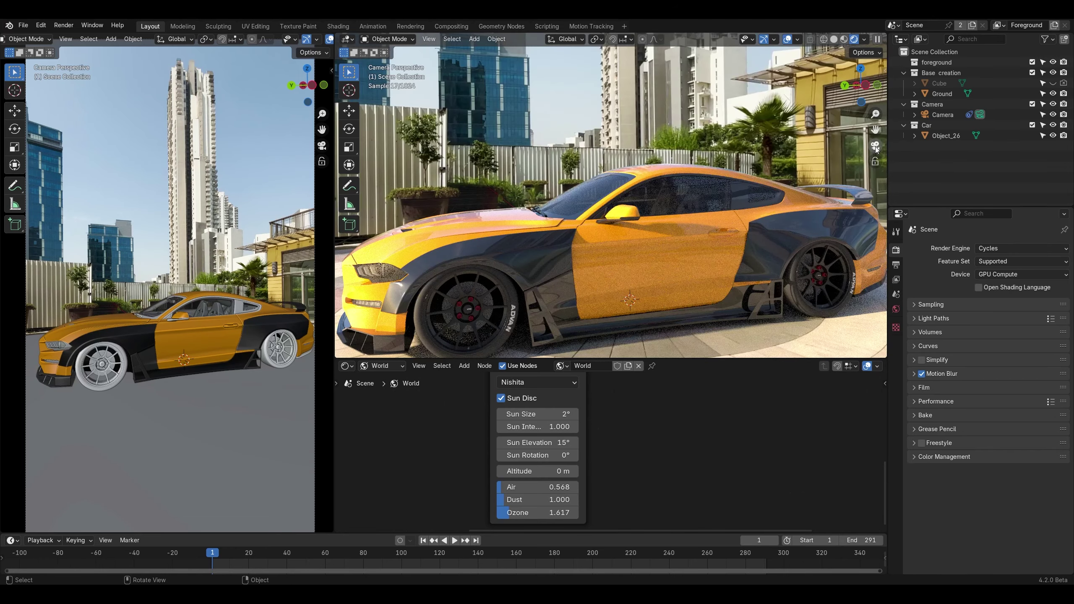
middle_drag(651, 441, 640, 465)
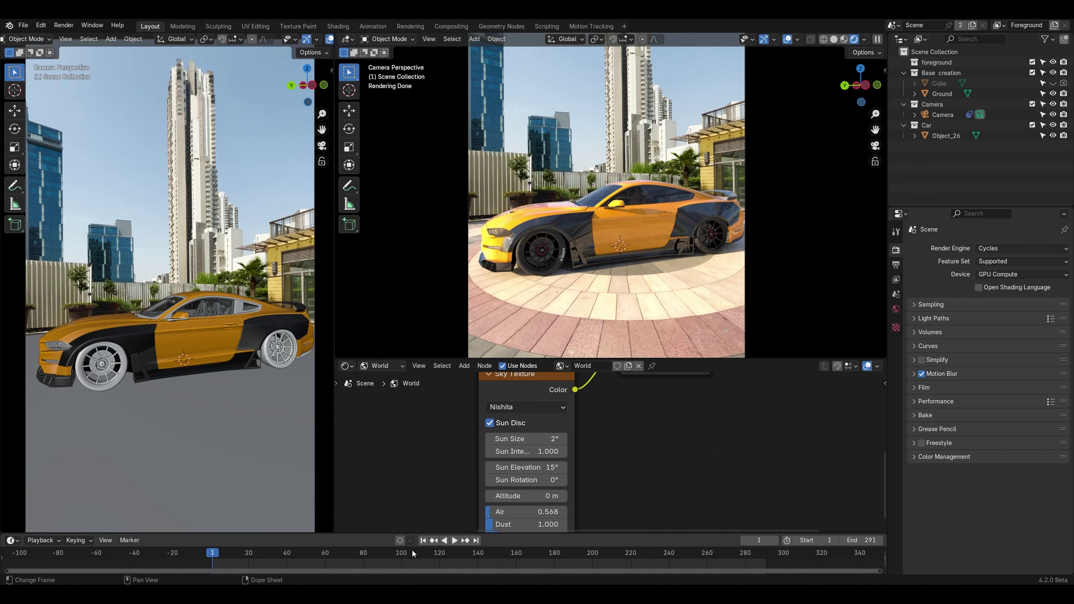
click(548, 558)
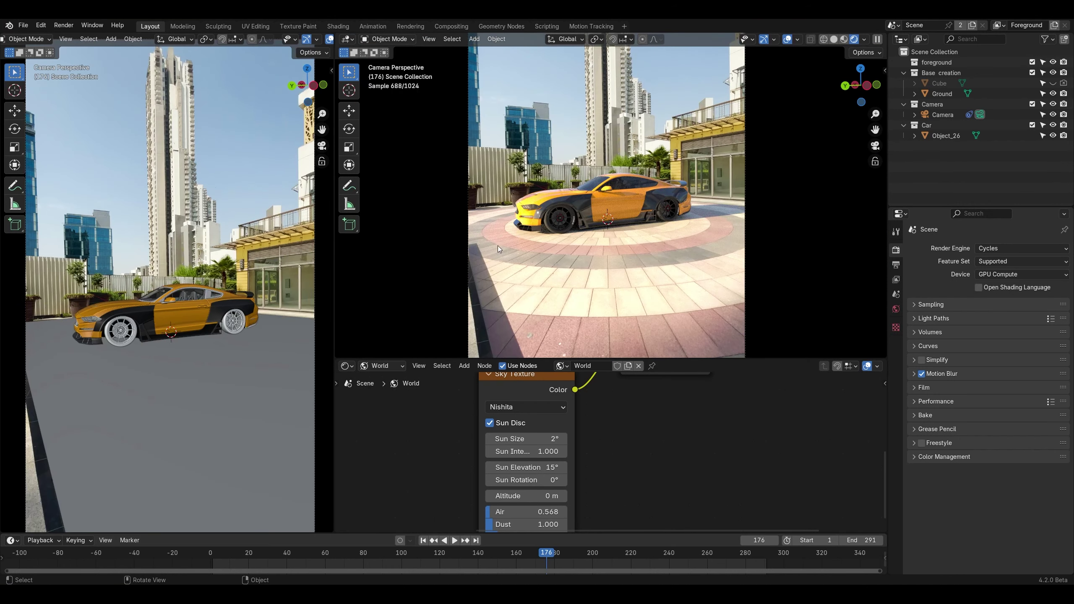
Step: Examine the dark edge on the plaza ground and the sunlit and shaded sides of the buildings in the footage
shift+middle_drag(477, 328, 520, 289)
scroll(520, 290, up, 2)
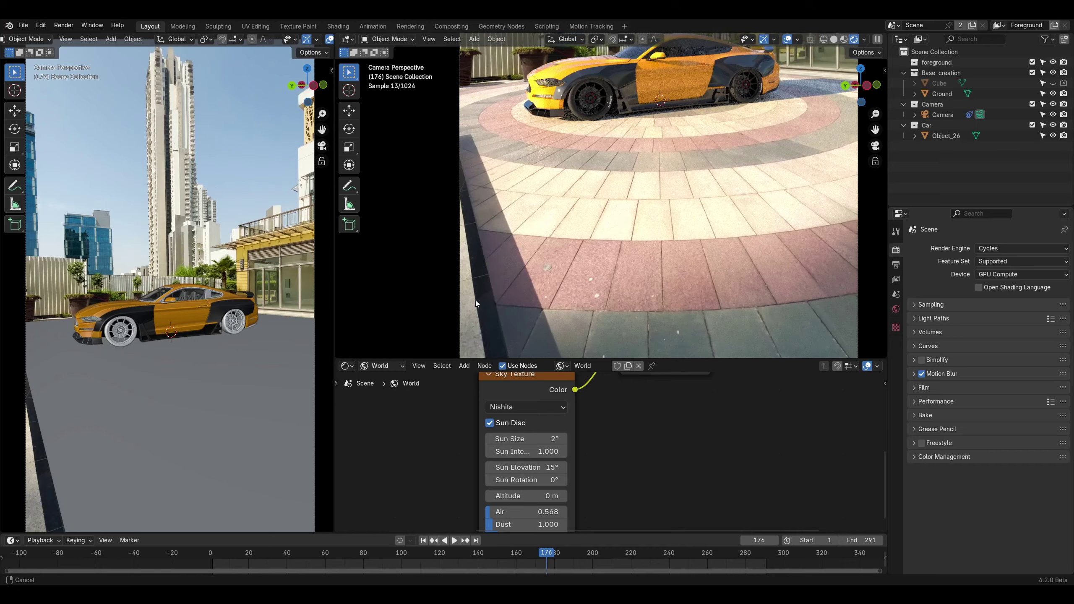
shift+middle_drag(490, 323, 565, 310)
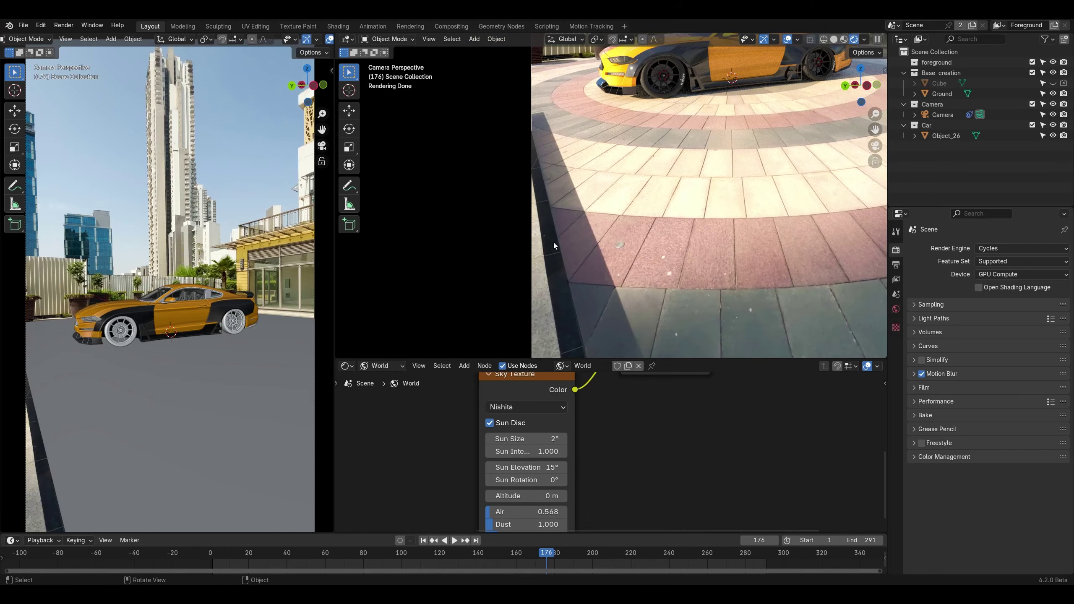
key(Home)
shift+middle_drag(720, 193, 677, 262)
scroll(668, 262, up, 3)
shift+middle_drag(586, 258, 531, 96)
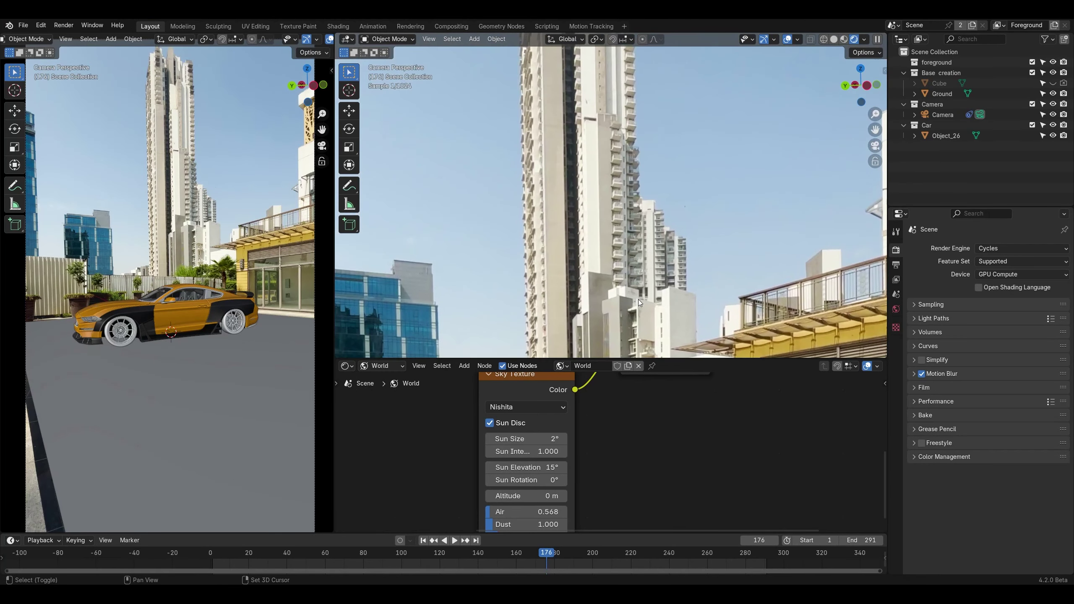
shift+middle_drag(512, 270, 602, 180)
scroll(602, 180, up, 4)
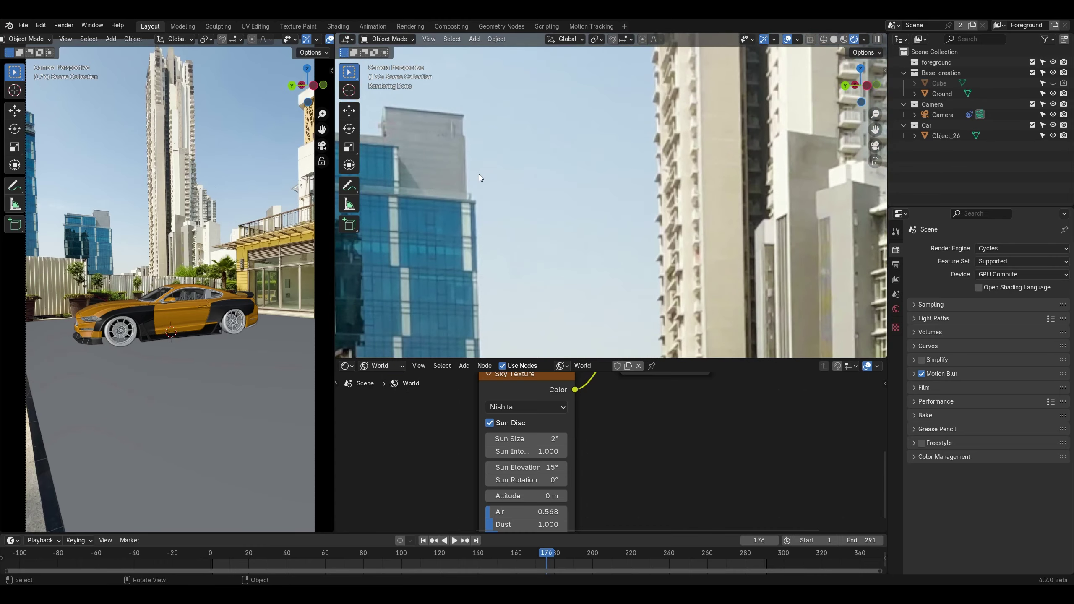
Step: Hide the car and examine the shading of the plaza footage behind it
shift+middle_drag(479, 175, 707, 224)
scroll(629, 207, down, 4)
shift+middle_drag(630, 208, 360, 129)
click(1053, 136)
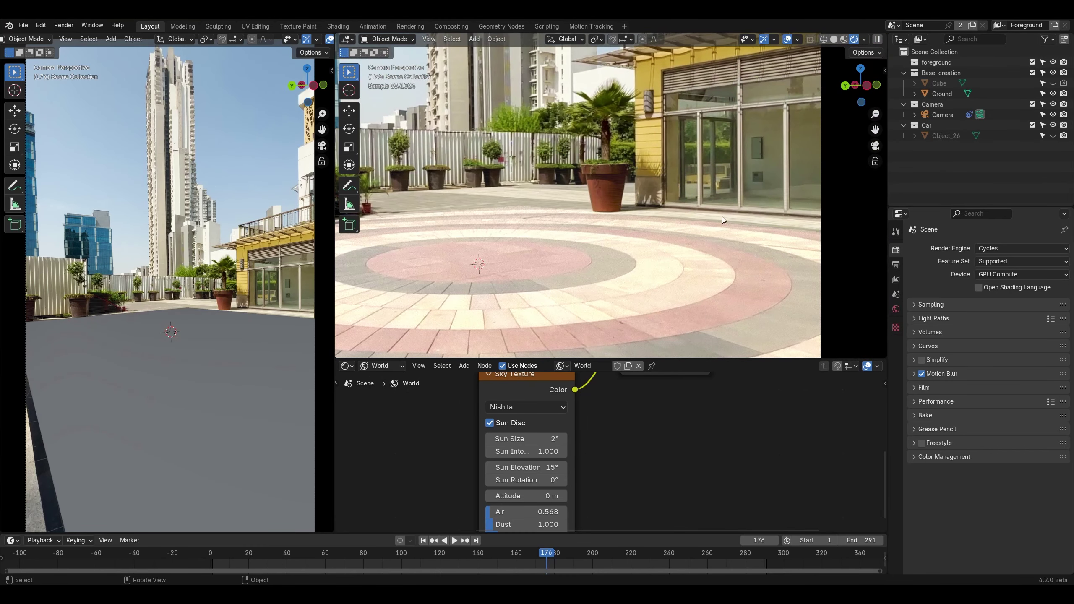
Step: Set the Sky Texture's sun rotation to -4.2°, then try a sun elevation of 35° and set it to 25°
middle_drag(598, 478, 616, 459)
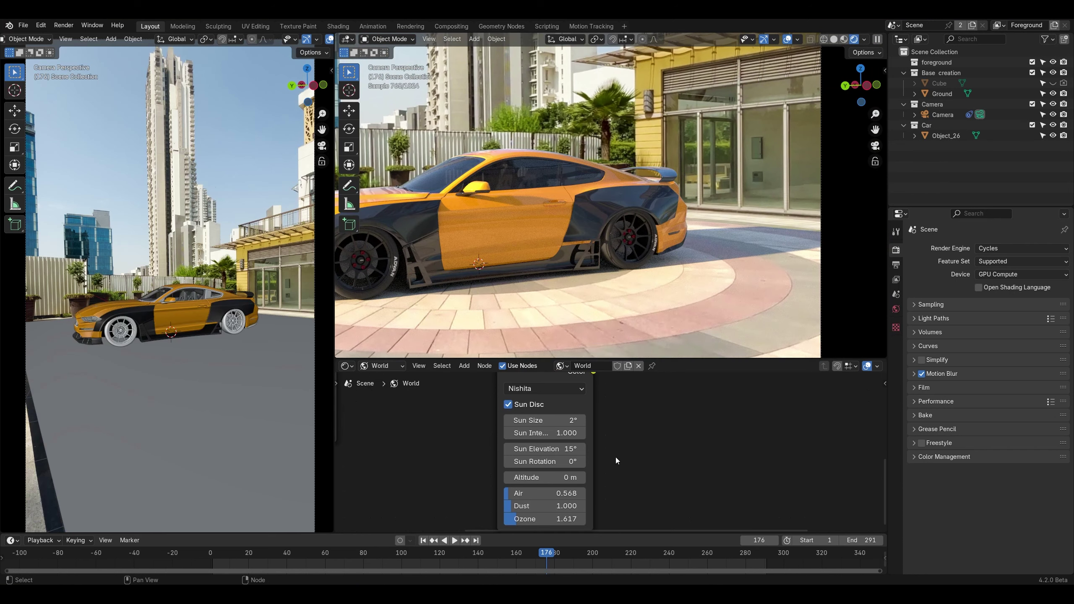
mouse_move(558, 462)
mouse_down()
mouse_move(541, 462)
mouse_move(567, 457)
mouse_up()
click(561, 449)
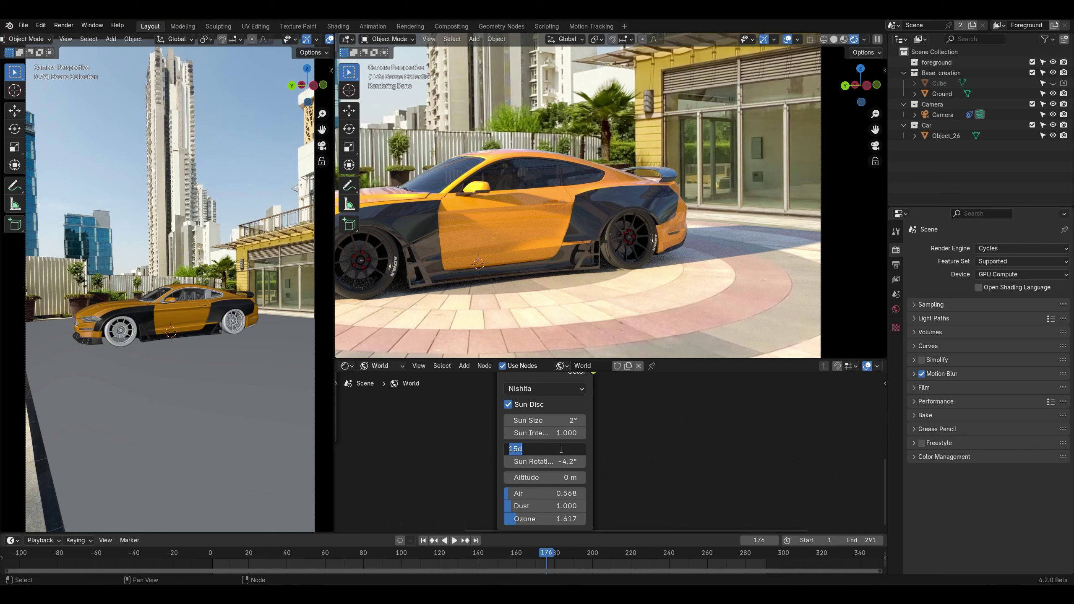
text(35)
key(Return)
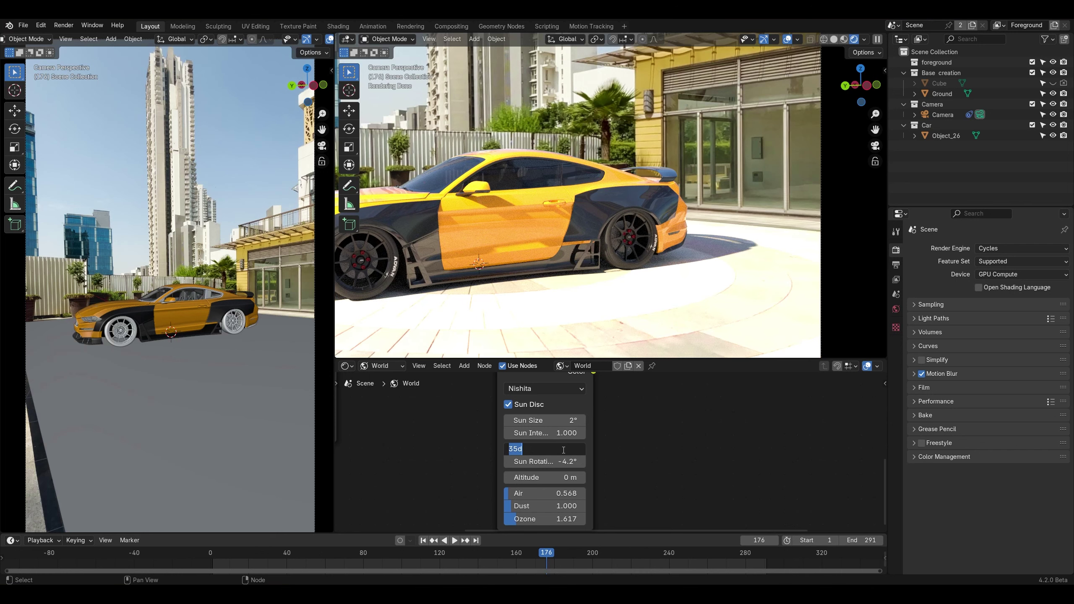
click(508, 449)
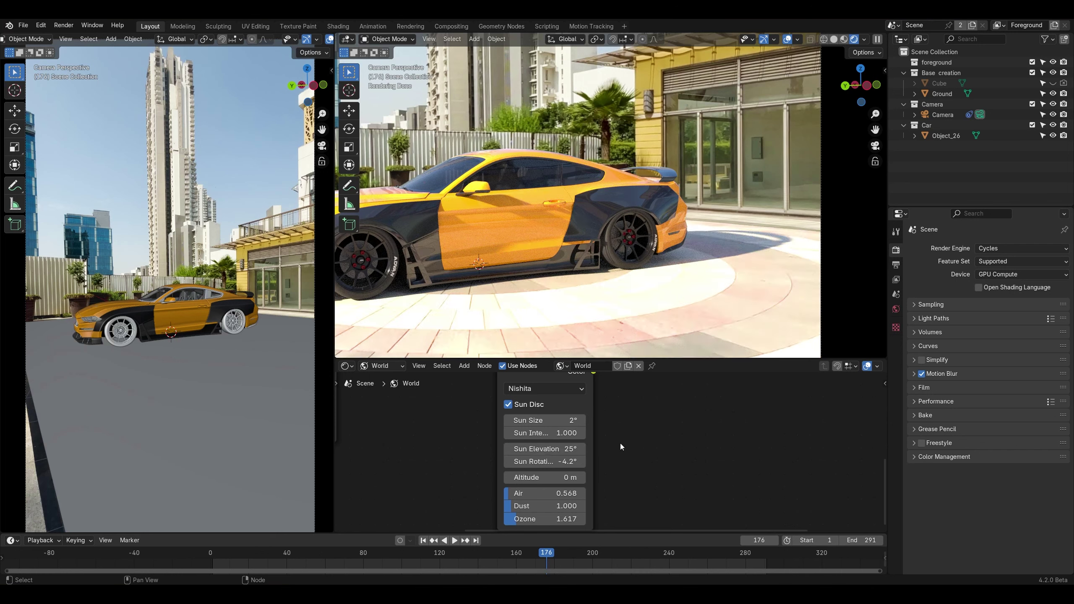
Step: Set the strength of the Sky Texture's Background node to 0.1
middle_drag(628, 430, 603, 485)
click(669, 401)
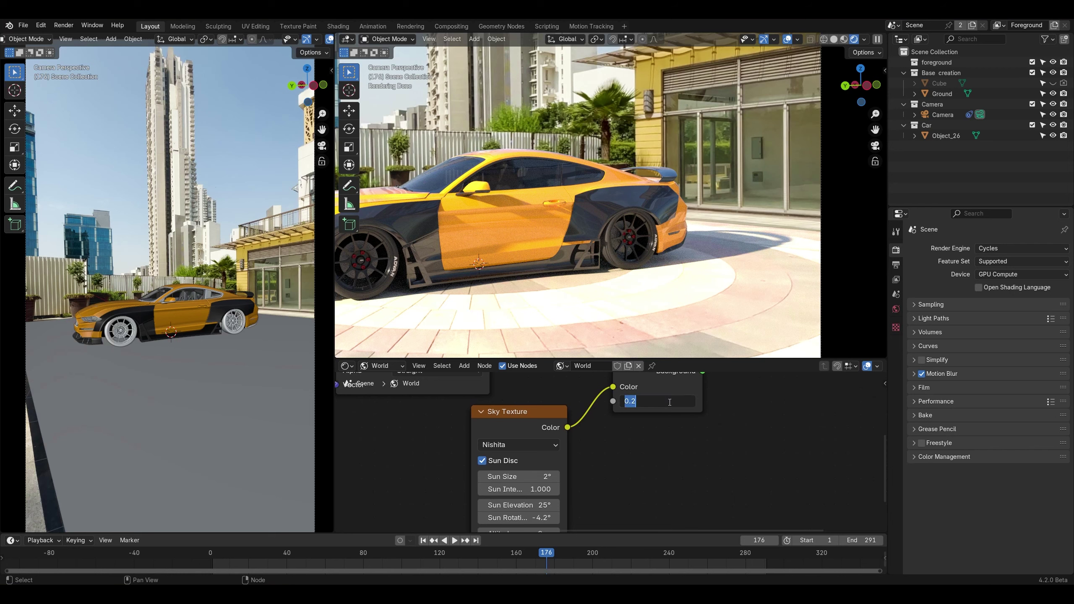
key(Return)
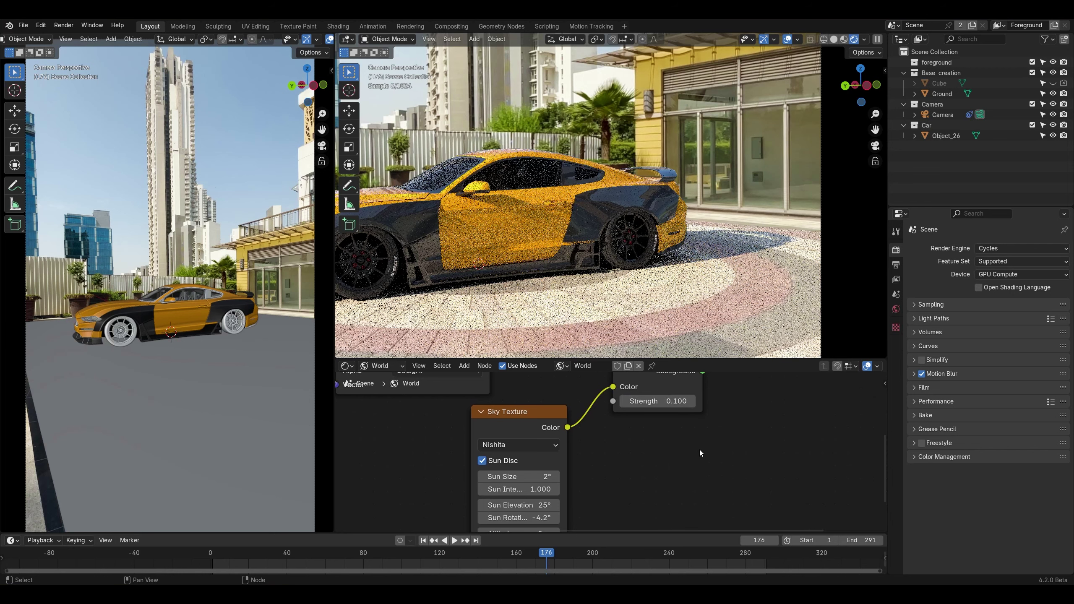
middle_drag(667, 449, 756, 442)
scroll(599, 256, down, 5)
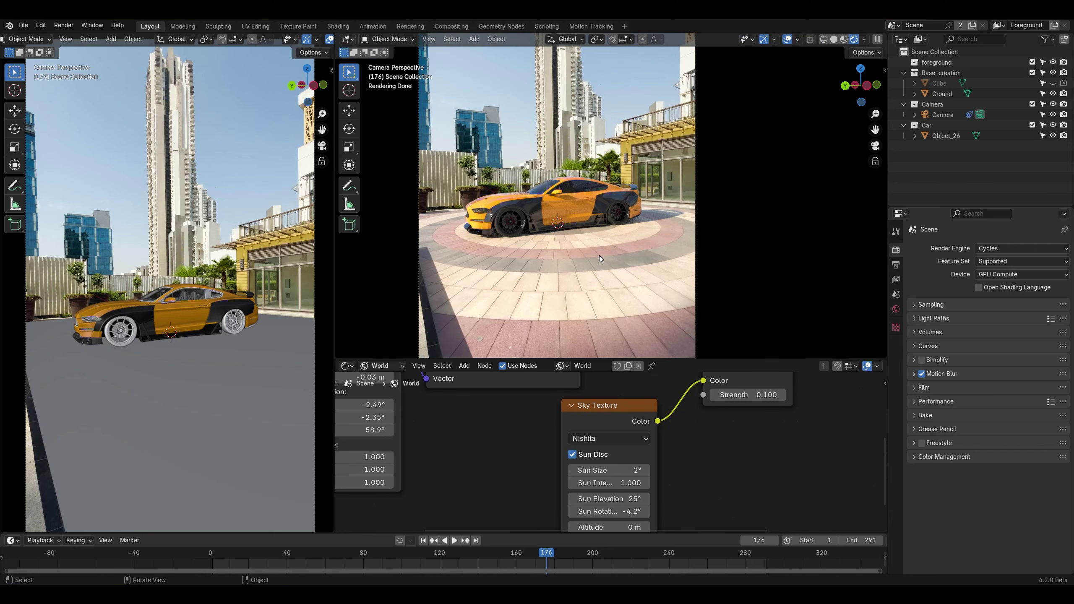
Step: Rotate the car about the Z axis so its front points toward the building side of the plaza
click(584, 199)
key(r)
key(z)
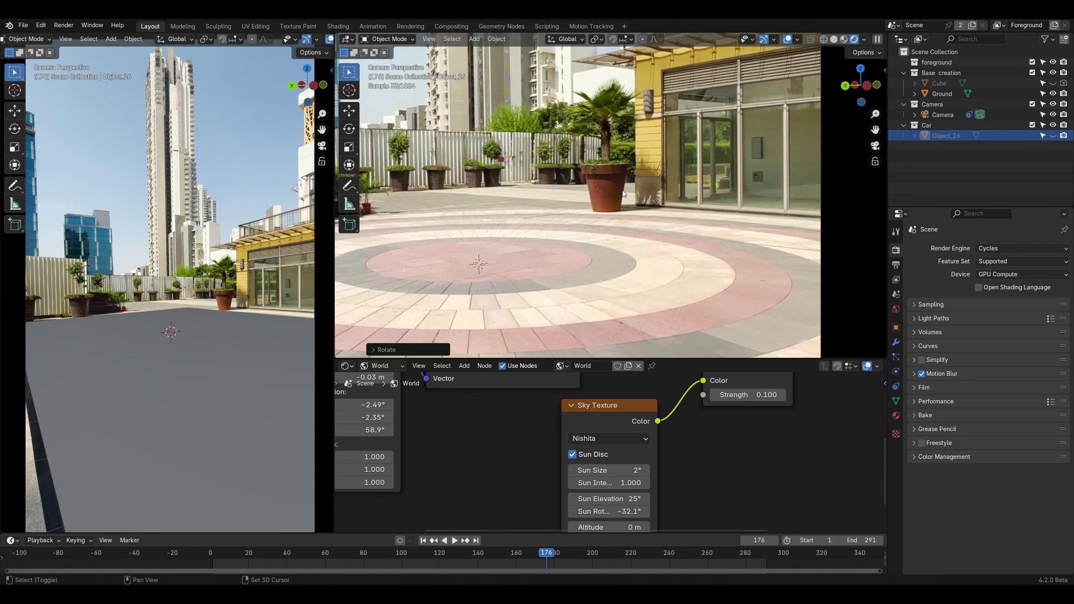
Step: Annotate the shadow under the rim of the large palm pot in the footage
scroll(641, 198, up, 8)
shift+middle_drag(659, 195, 633, 249)
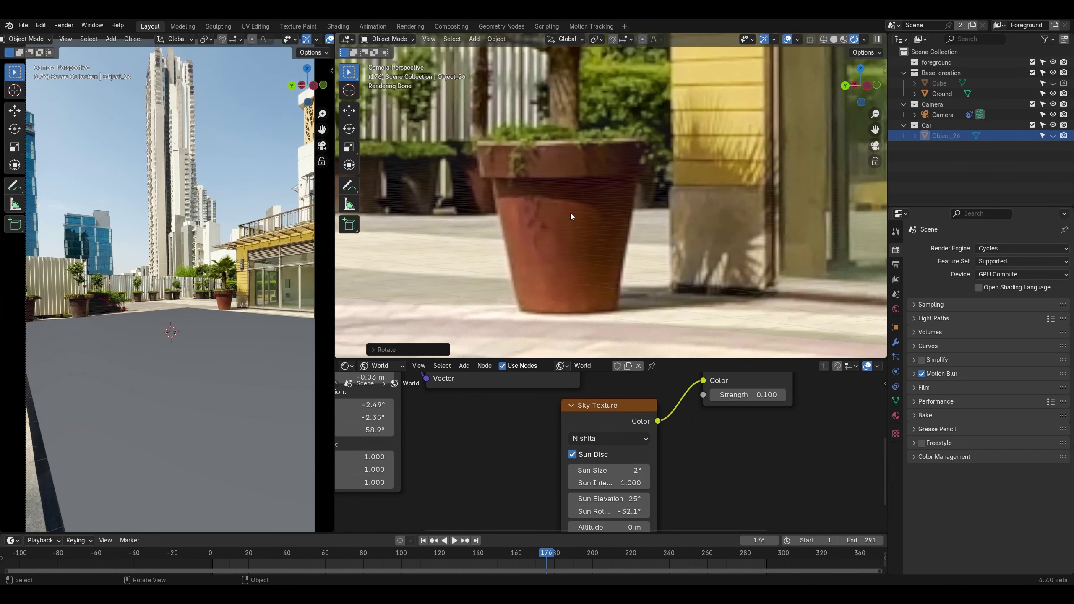
scroll(546, 173, up, 3)
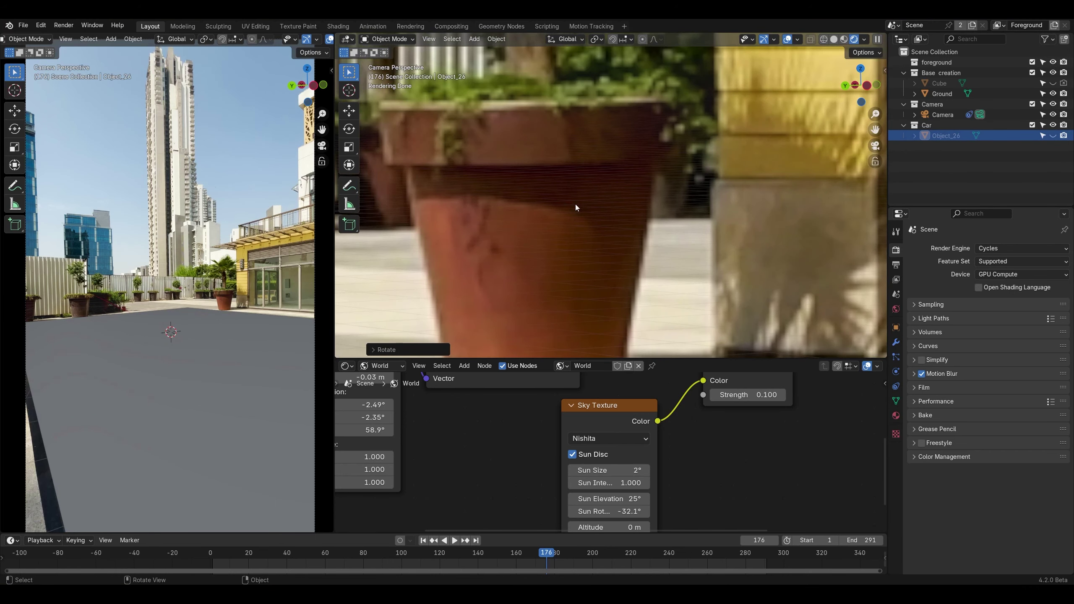
click(349, 185)
mouse_move(418, 203)
mouse_down()
mouse_move(626, 193)
mouse_move(427, 163)
mouse_move(439, 198)
mouse_up()
drag(436, 63, 444, 116)
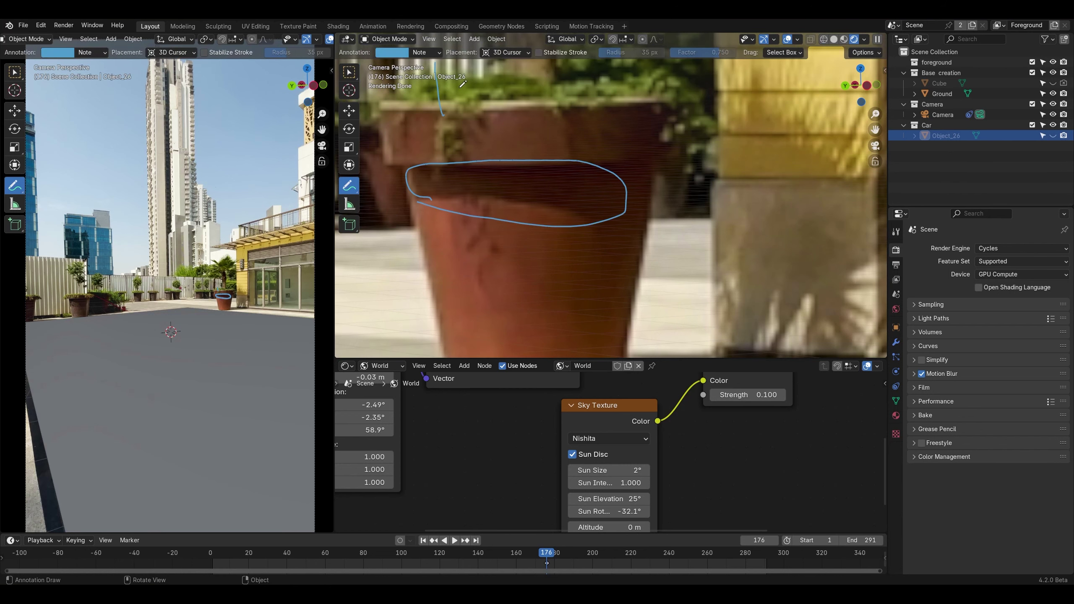
drag(564, 80, 564, 113)
Step: Outline the sunlit side of the palm pot and the shadow on the neighbouring pillar, and mark the incoming light direction
scroll(561, 178, down, 4)
mouse_move(584, 271)
mouse_down()
mouse_move(718, 263)
mouse_move(746, 125)
mouse_move(645, 81)
mouse_move(653, 243)
mouse_move(617, 197)
mouse_move(617, 141)
mouse_up()
mouse_move(458, 160)
mouse_down()
mouse_move(463, 87)
mouse_move(559, 241)
mouse_move(457, 123)
mouse_up()
shift+middle_drag(459, 121, 543, 239)
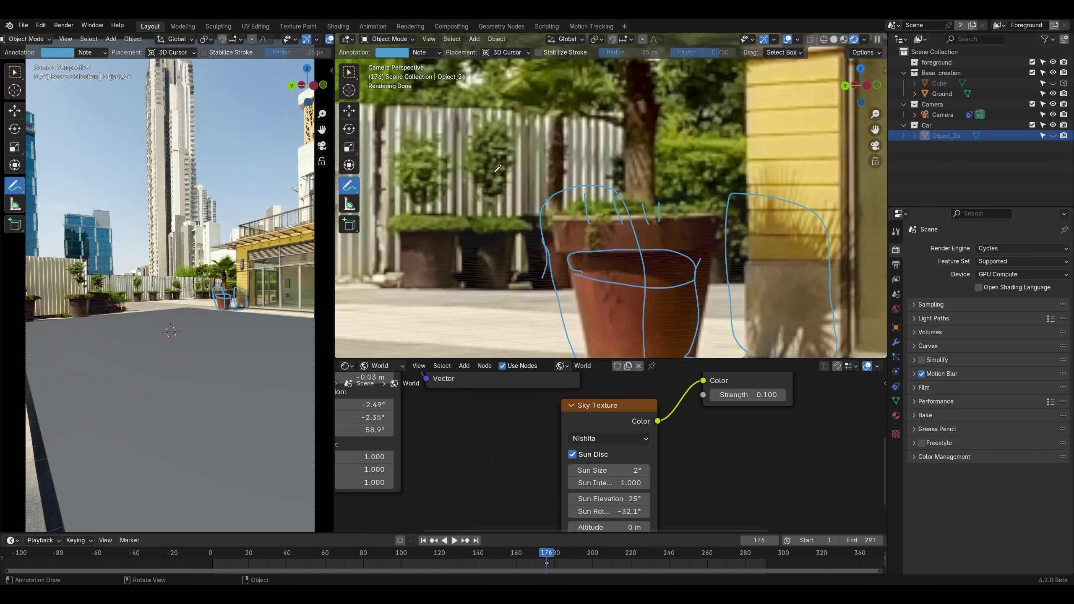
drag(473, 110, 557, 208)
shift+middle_drag(564, 214, 538, 186)
drag(538, 185, 557, 170)
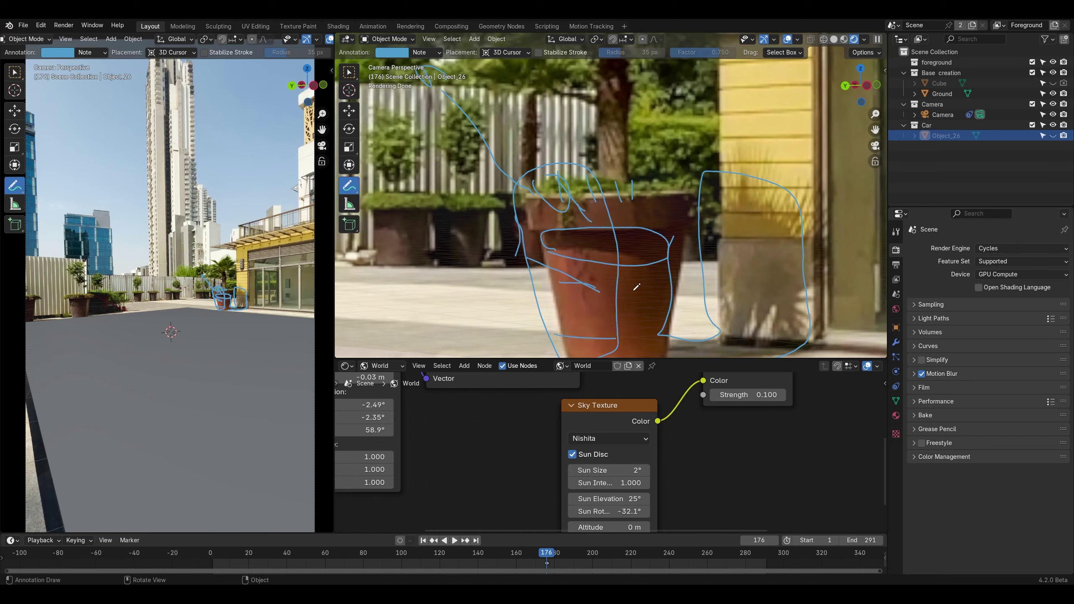
Step: Annotate the palm's crown and link it to the shadow it casts on the yellow pillar
scroll(658, 234, down, 5)
scroll(659, 233, up, 4)
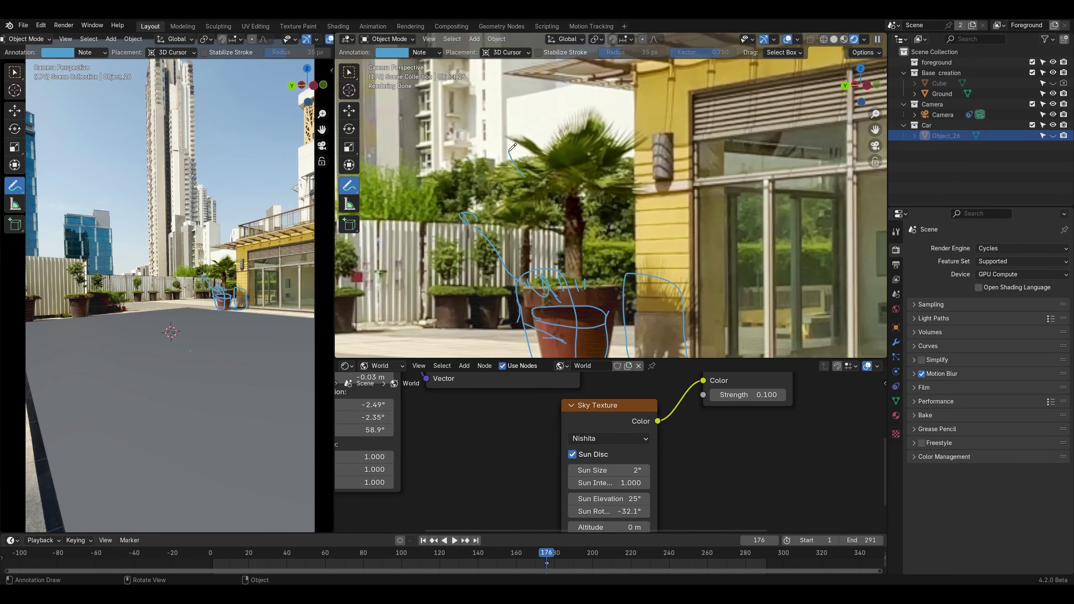
mouse_move(513, 147)
mouse_down()
mouse_move(594, 182)
mouse_move(508, 149)
mouse_up()
mouse_move(591, 201)
mouse_down()
mouse_move(681, 293)
mouse_move(669, 333)
mouse_move(641, 275)
mouse_up()
shift+middle_drag(612, 256, 614, 192)
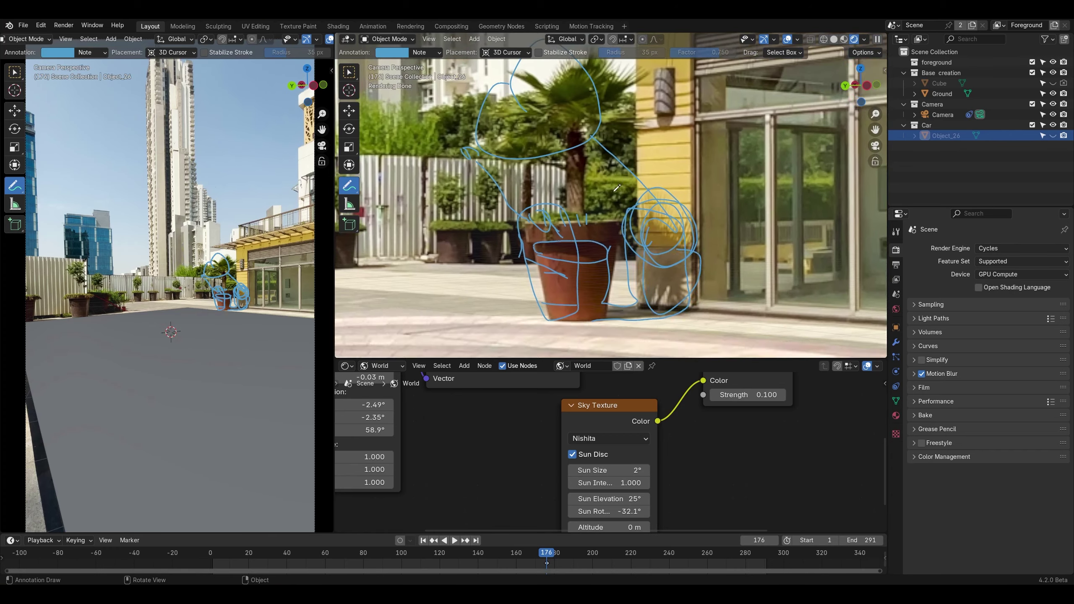
Step: Sketch the sun and its light rays running from above the fence and towers down to the palm and pillar
scroll(616, 189, down, 4)
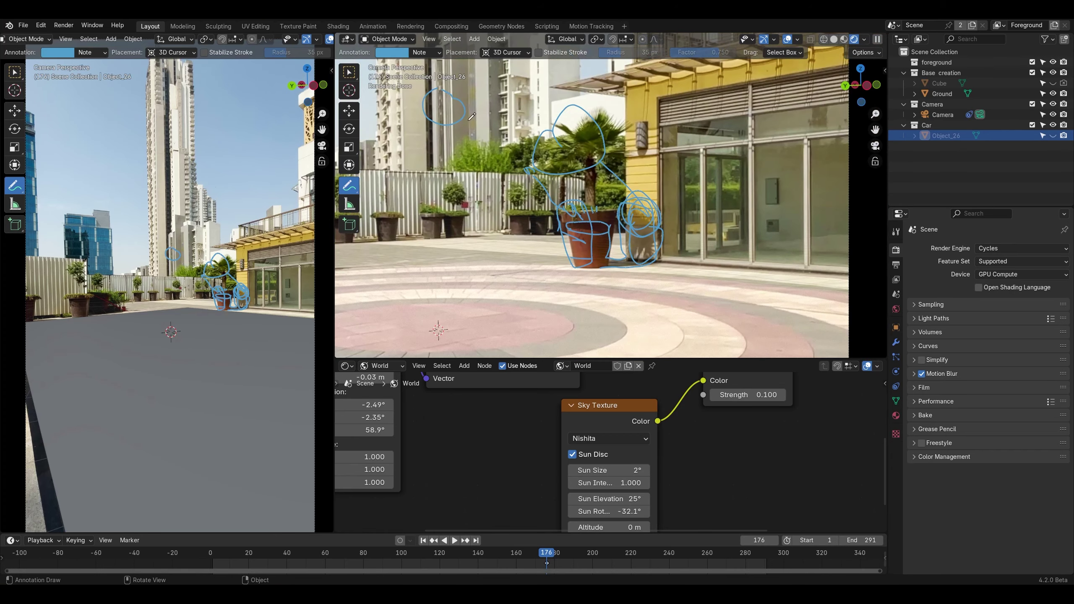
mouse_move(469, 113)
mouse_down()
mouse_move(550, 152)
mouse_move(527, 194)
mouse_move(554, 145)
mouse_up()
shift+middle_drag(434, 59, 520, 181)
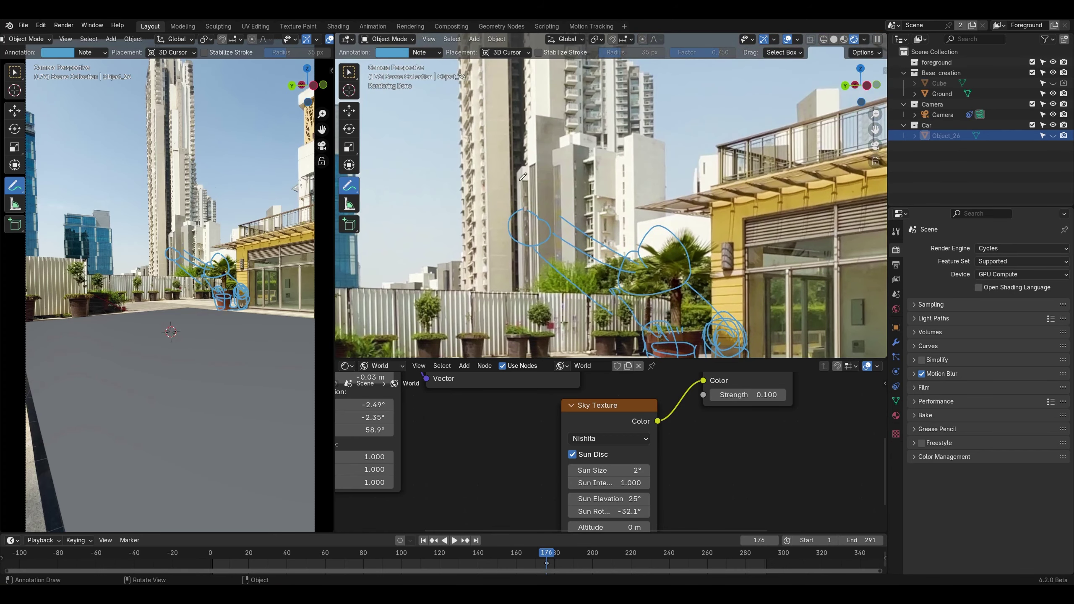
drag(495, 125, 627, 254)
scroll(647, 300, down, 4)
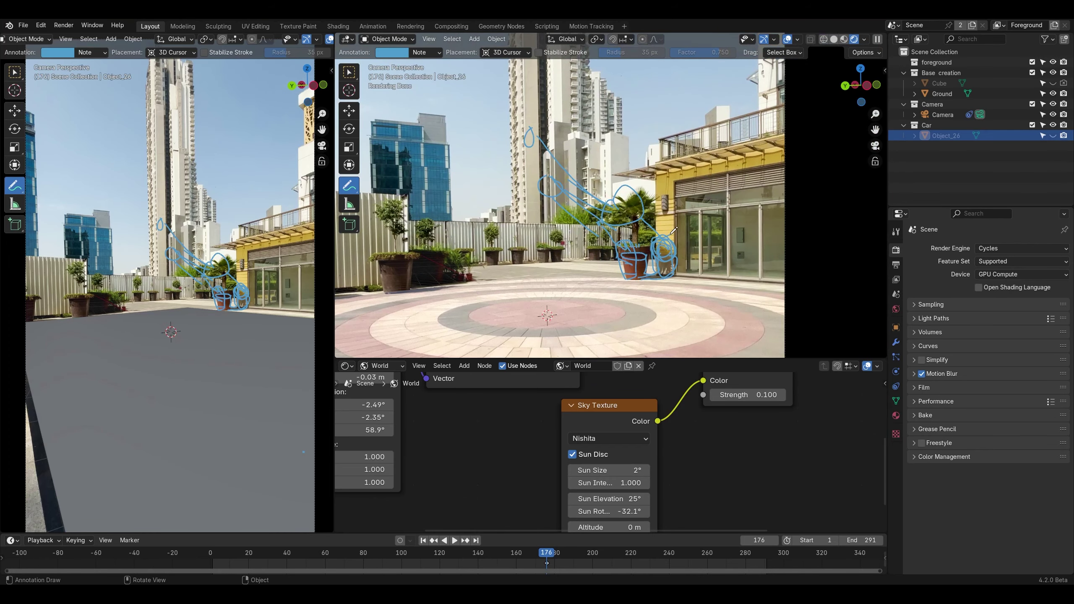
drag(671, 235, 644, 290)
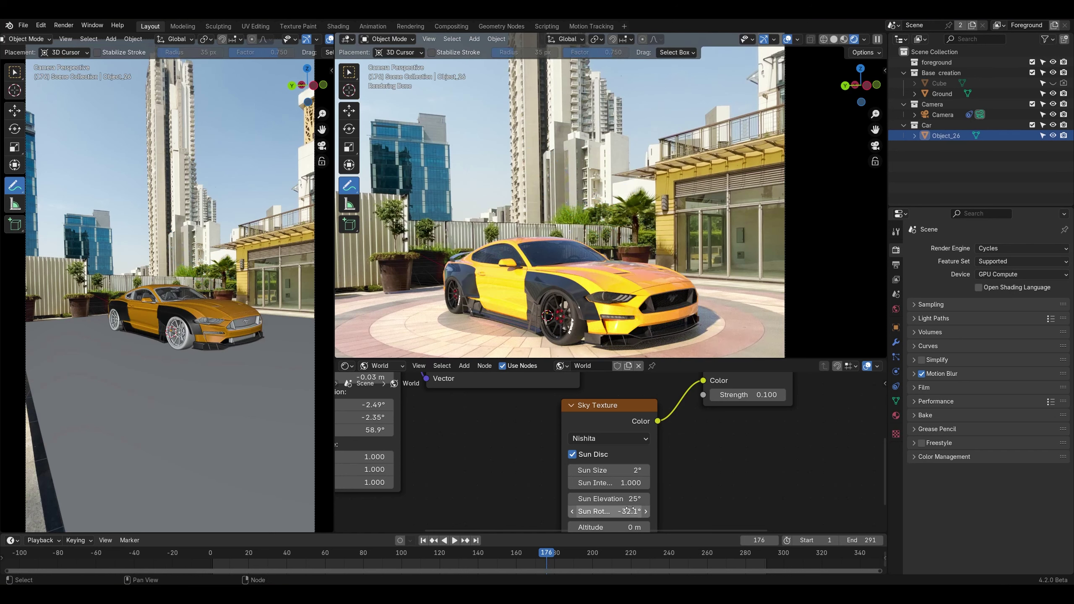
Step: Try the Sky Texture's sun rotation at -45.1°, then set it to -12.4° and check the car's lighting
drag(626, 511, 621, 511)
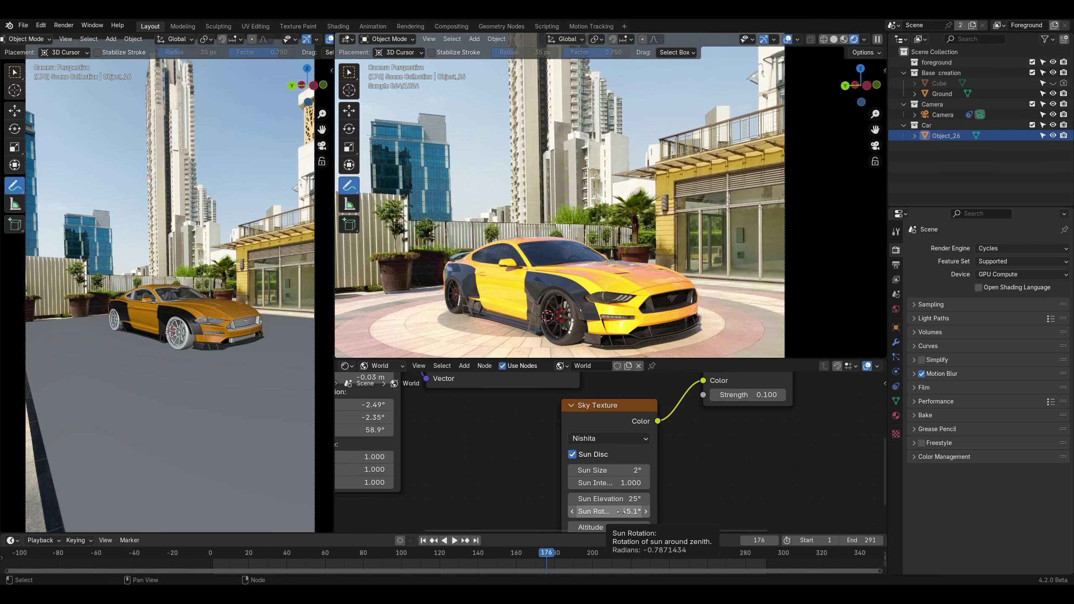
drag(620, 512, 645, 511)
scroll(590, 291, down, 3)
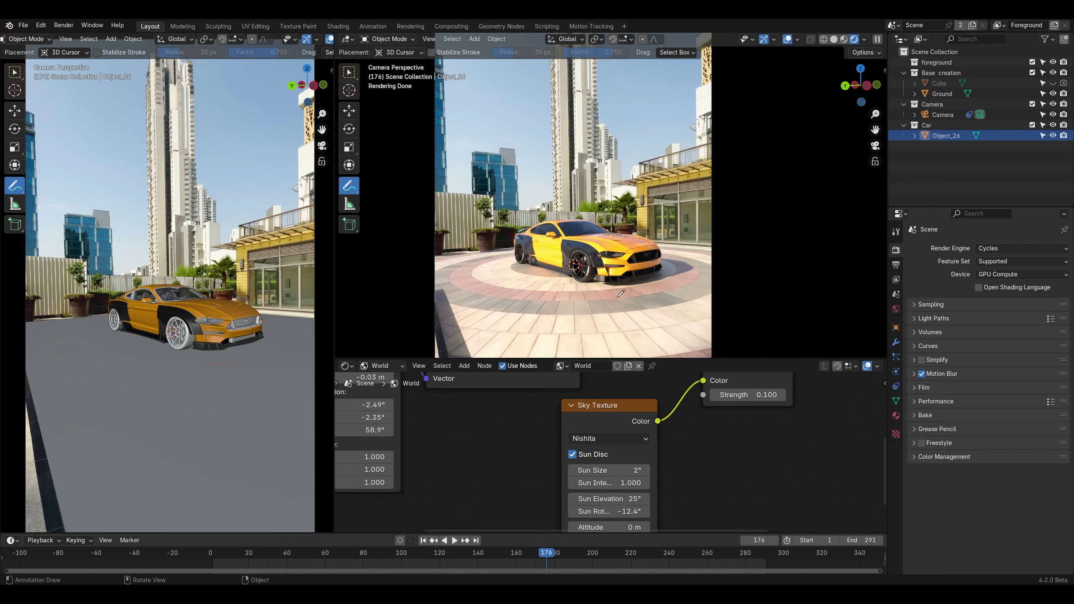
scroll(622, 293, up, 2)
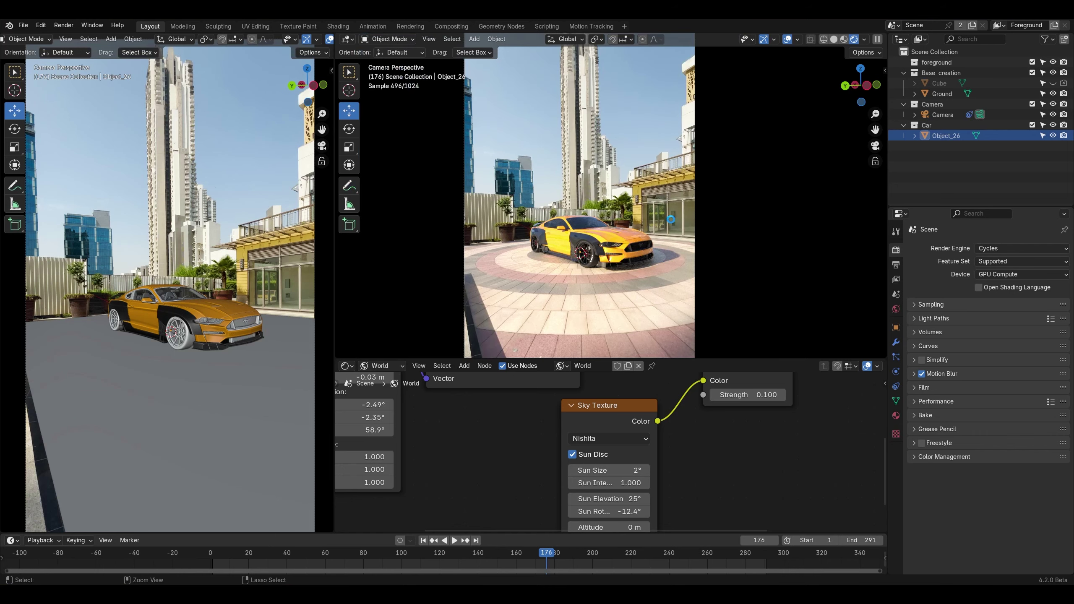
Step: Save the project file and check the rendered car in the full camera frame
key(ctrl+s)
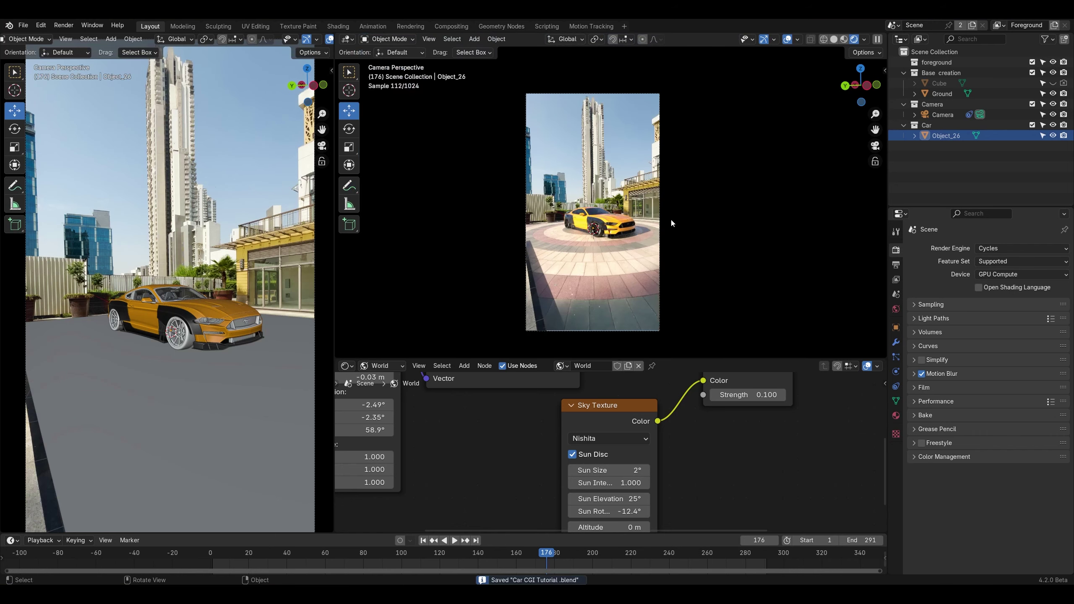
scroll(657, 231, up, 2)
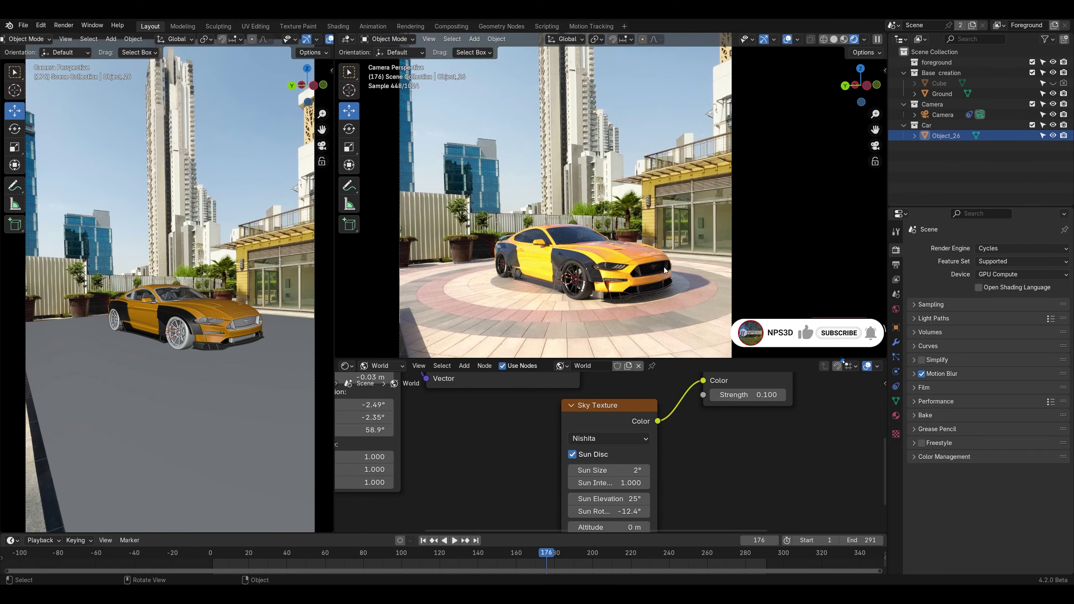
key(ctrl+s)
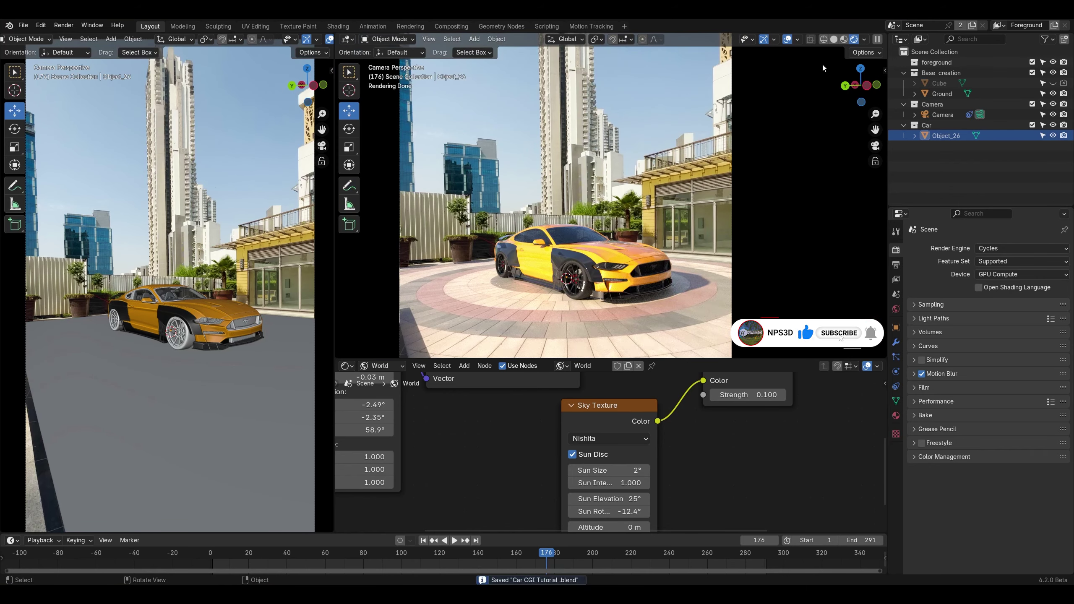
Step: Switch the camera viewport to solid shading and rearrange the Sky Texture and its Background node in the world node tree
click(837, 40)
key(Home)
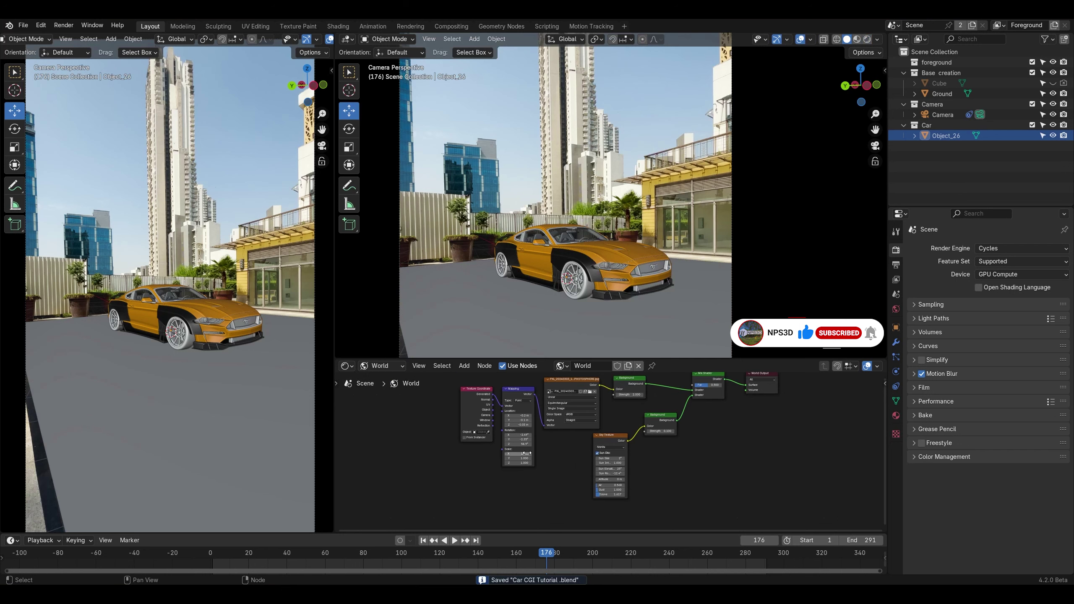
drag(624, 427, 634, 424)
middle_drag(518, 427, 515, 453)
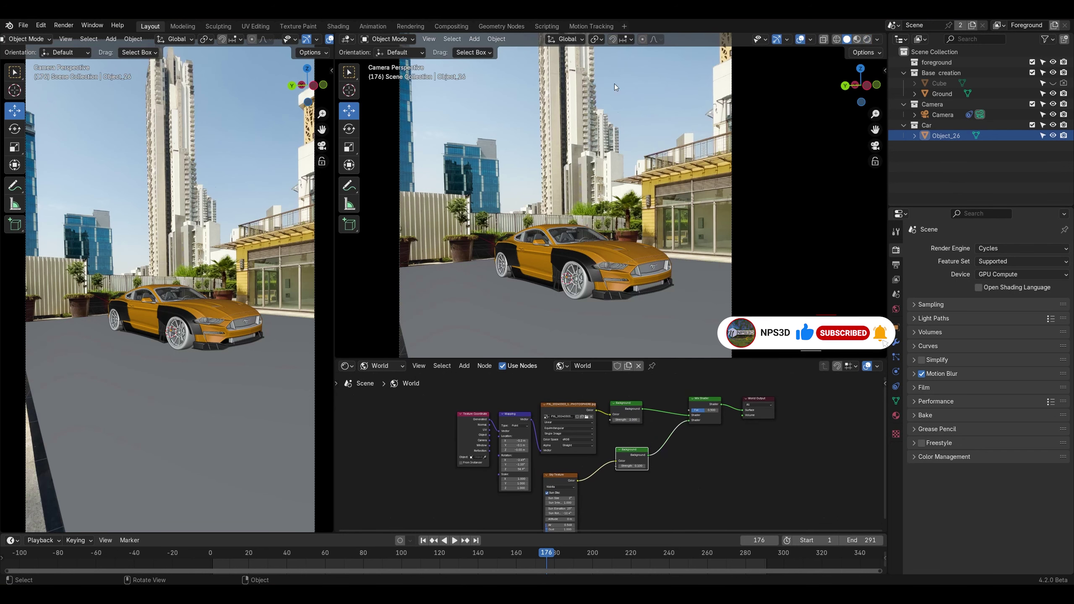
Step: Add a second Layout workspace and view the car from its front side in it
click(625, 27)
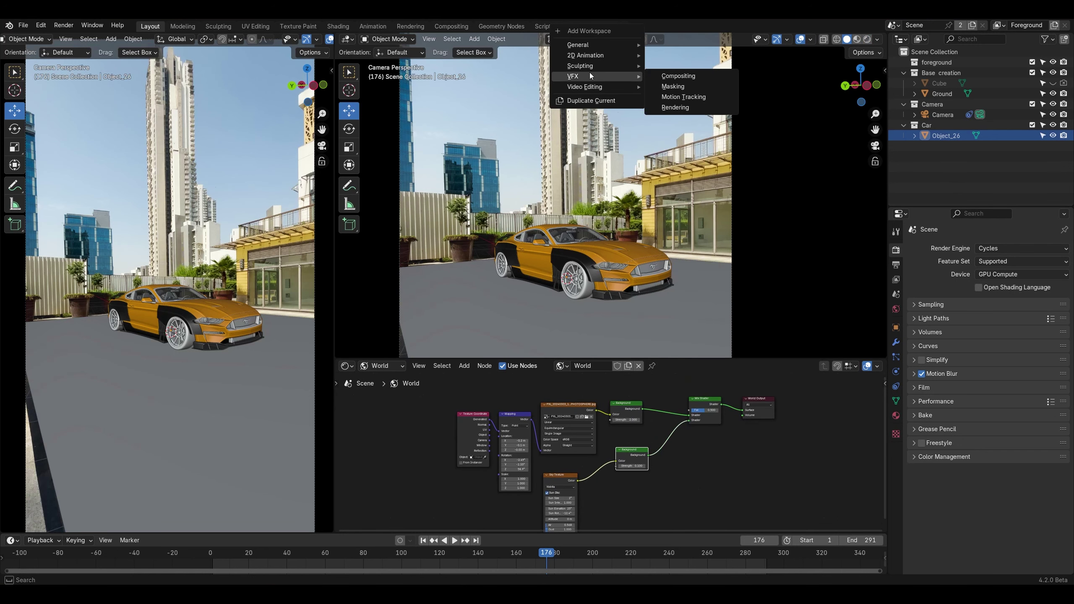
mouse_move(609, 44)
click(676, 76)
scroll(537, 292, down, 4)
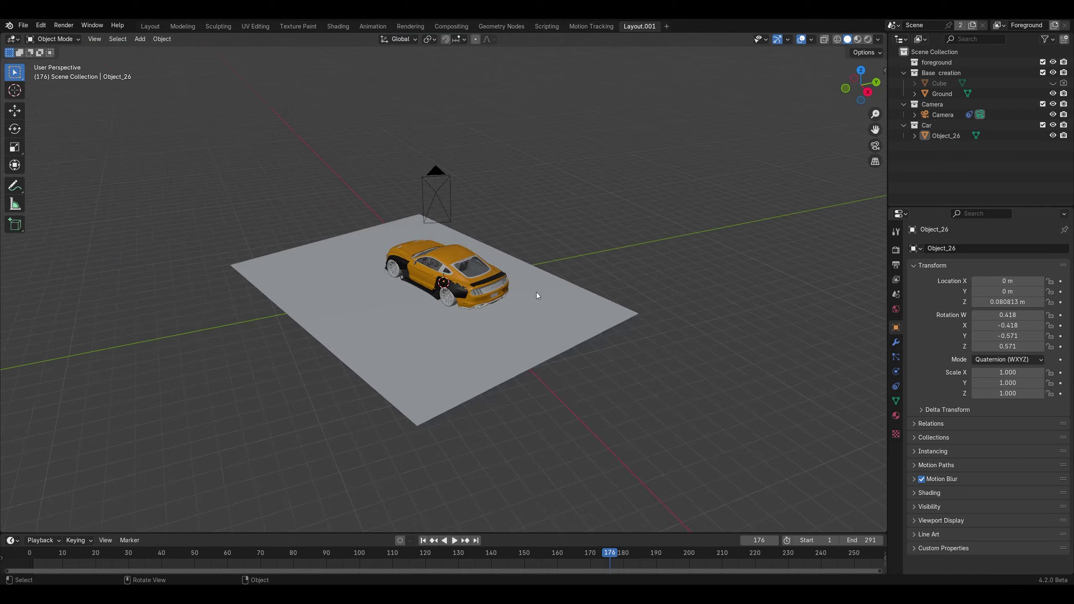
middle_drag(536, 293, 631, 294)
scroll(631, 298, up, 3)
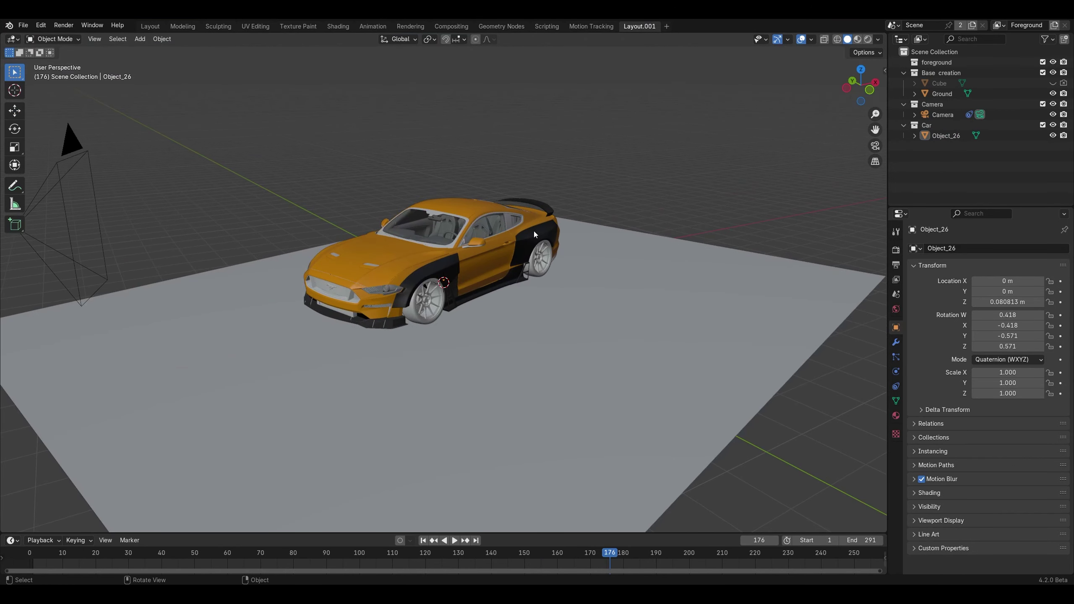
click(149, 26)
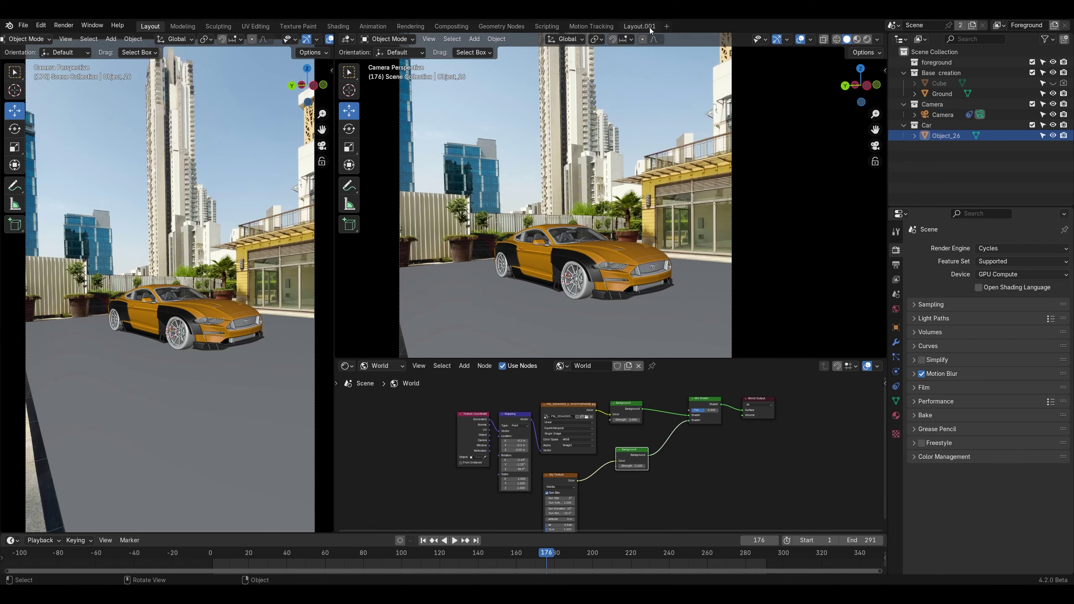
middle_drag(580, 293, 488, 364)
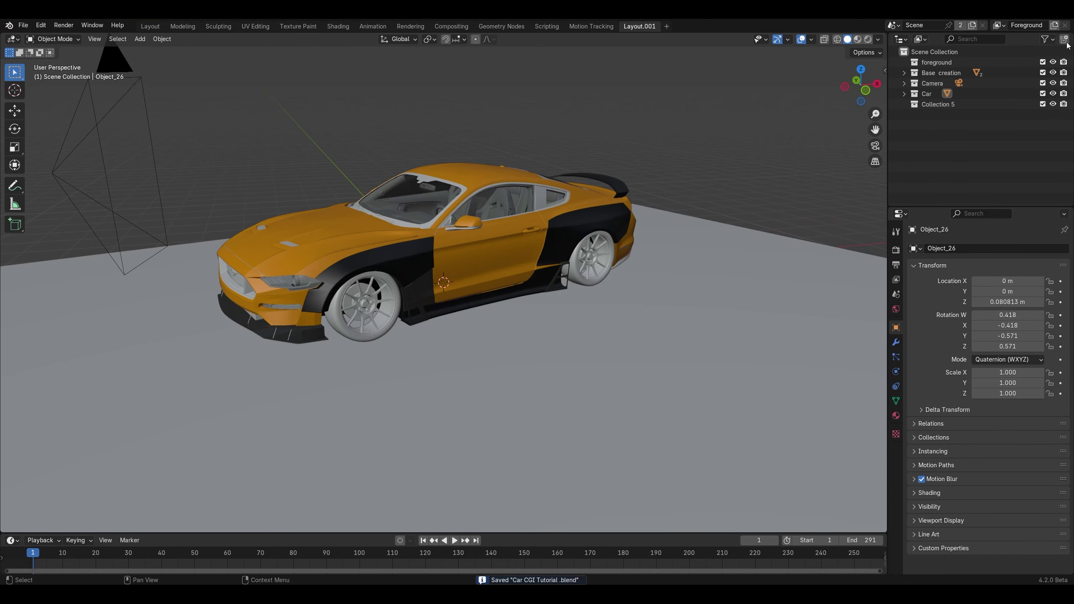
Step: Create a new collection named Cloth and show the object's transform values in the viewport
double_click(953, 104)
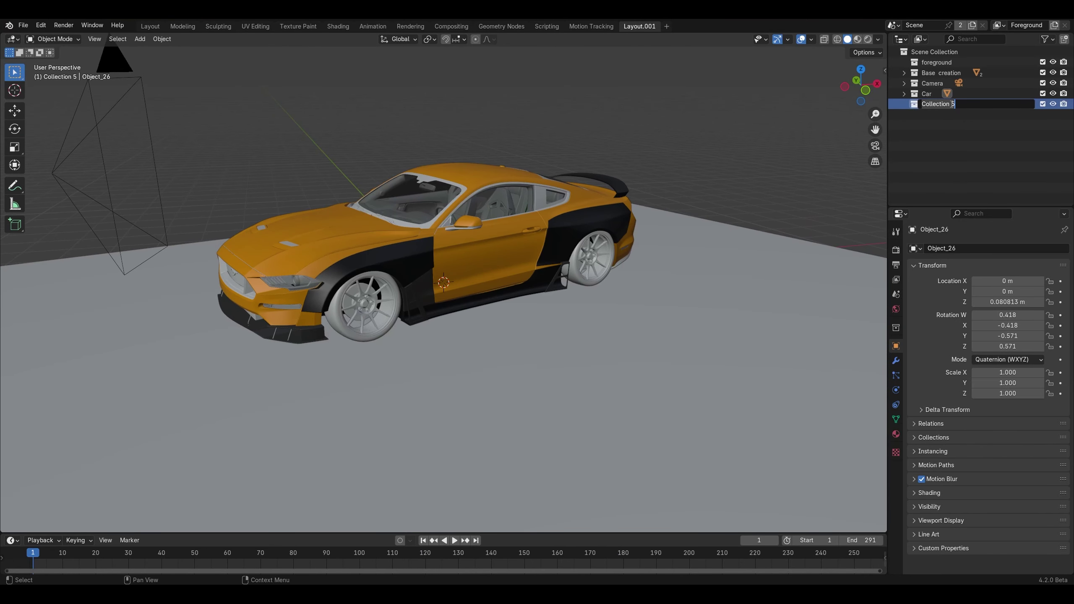
text(Cloth)
key(Return)
key(n)
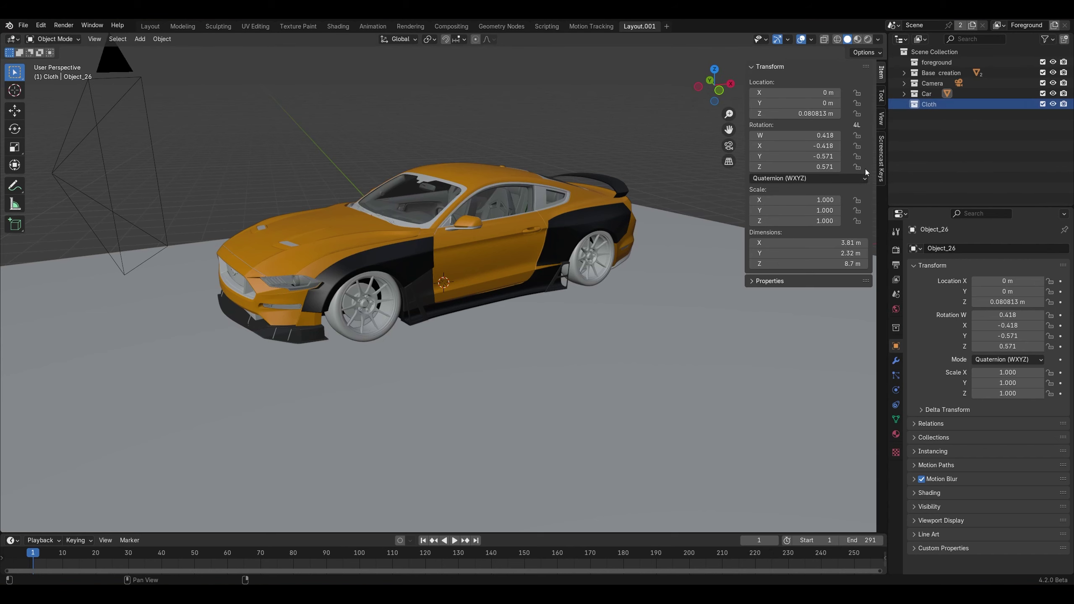
Step: Turn on the on-screen Screencast Keys display for the viewport
click(885, 146)
key(n)
middle_drag(152, 403, 175, 395)
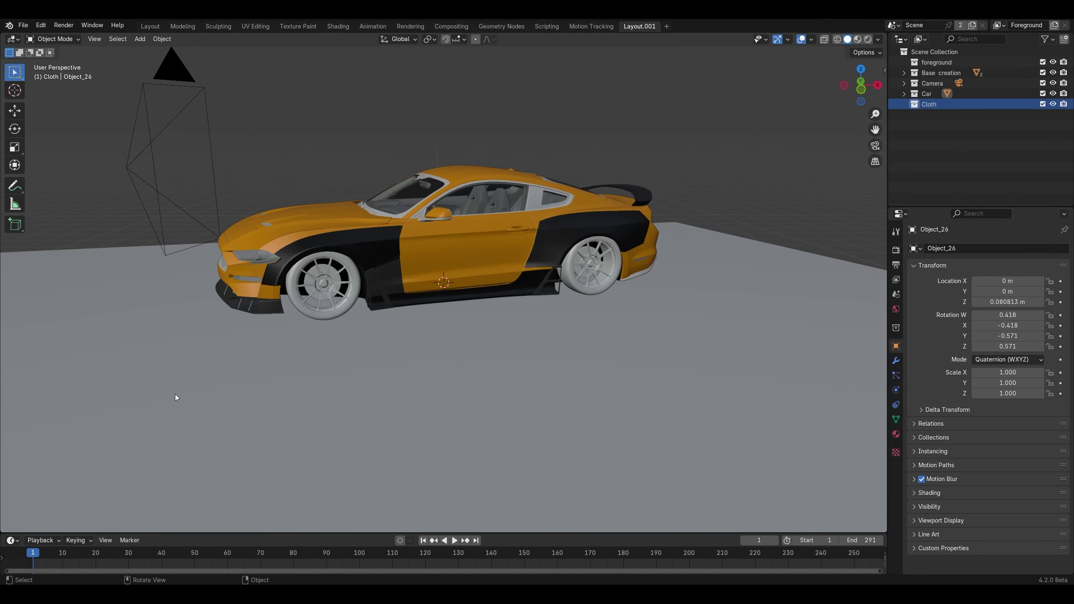
key(n)
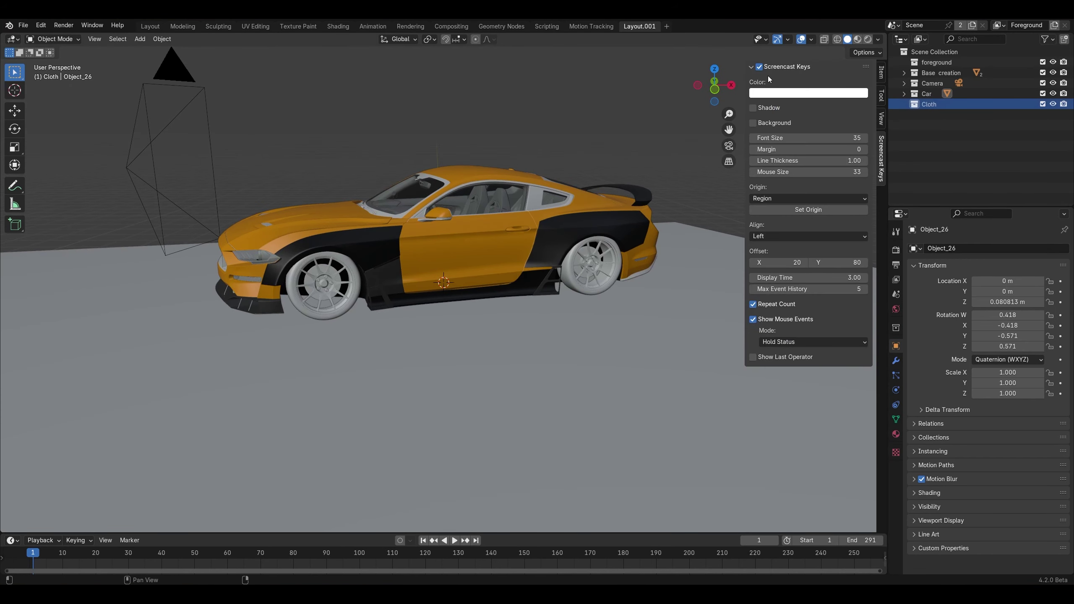
click(759, 67)
Step: Add a plane, raise it about 2.96 m to float above the car, and enlarge it to about 2.37 times
key(shift+a)
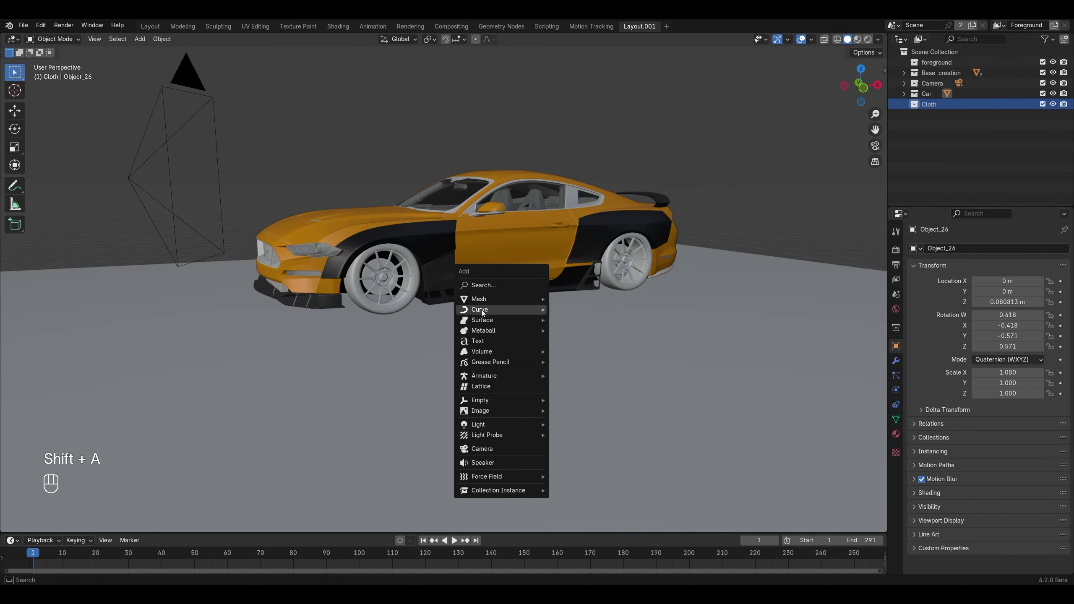
mouse_move(529, 299)
click(599, 302)
key(g)
key(z)
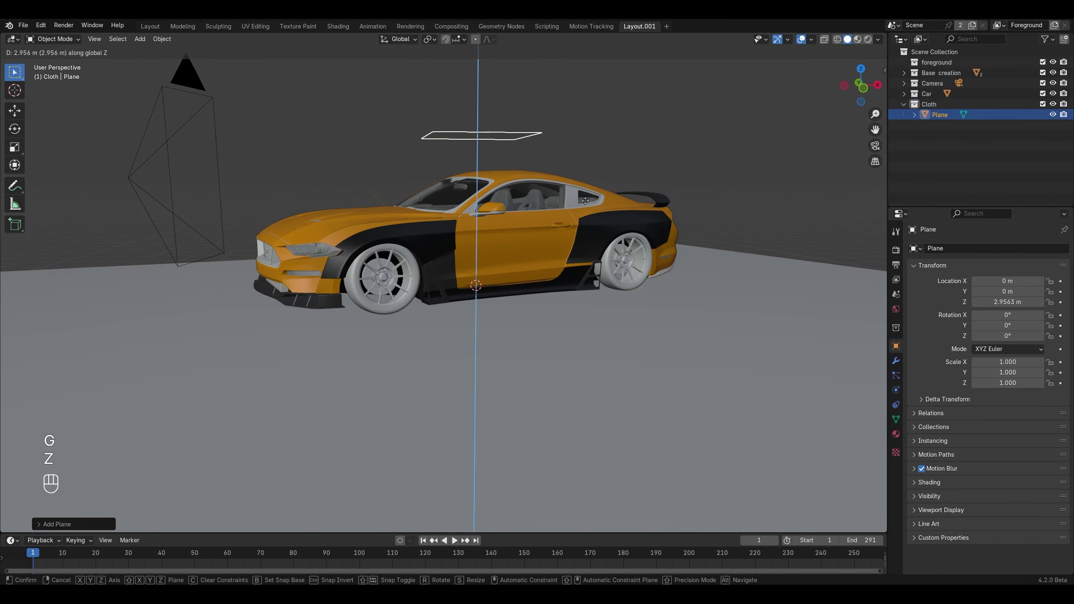
click(600, 157)
middle_drag(601, 156, 569, 232)
key(s)
click(767, 239)
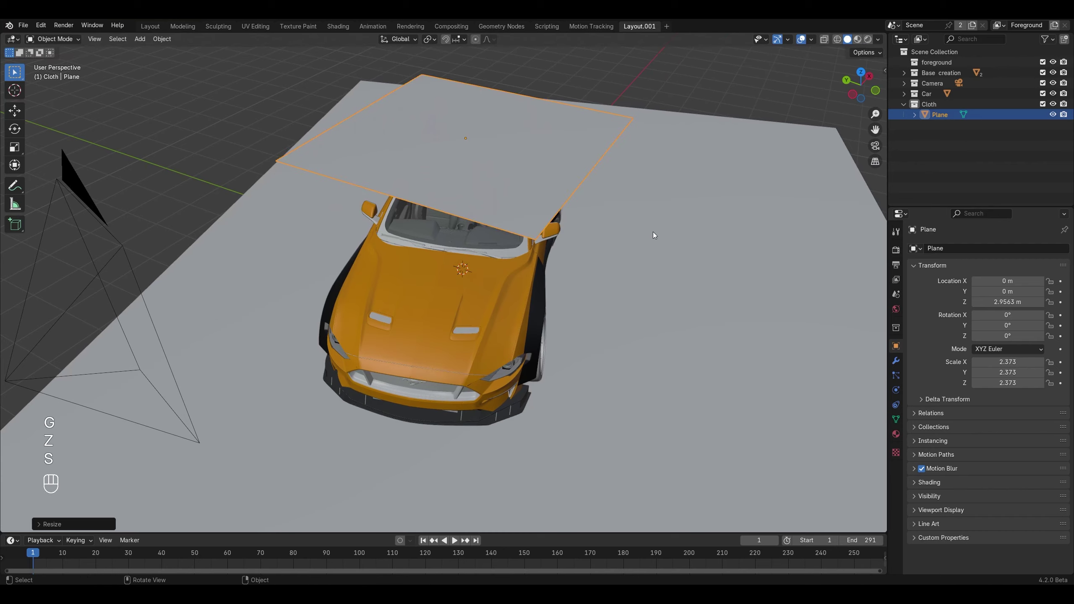
Step: Subdivide the plane's mesh several times and apply its scale in Object Mode
middle_drag(654, 235, 593, 176)
key(Tab)
right_click(552, 140)
click(552, 140)
right_click(553, 140)
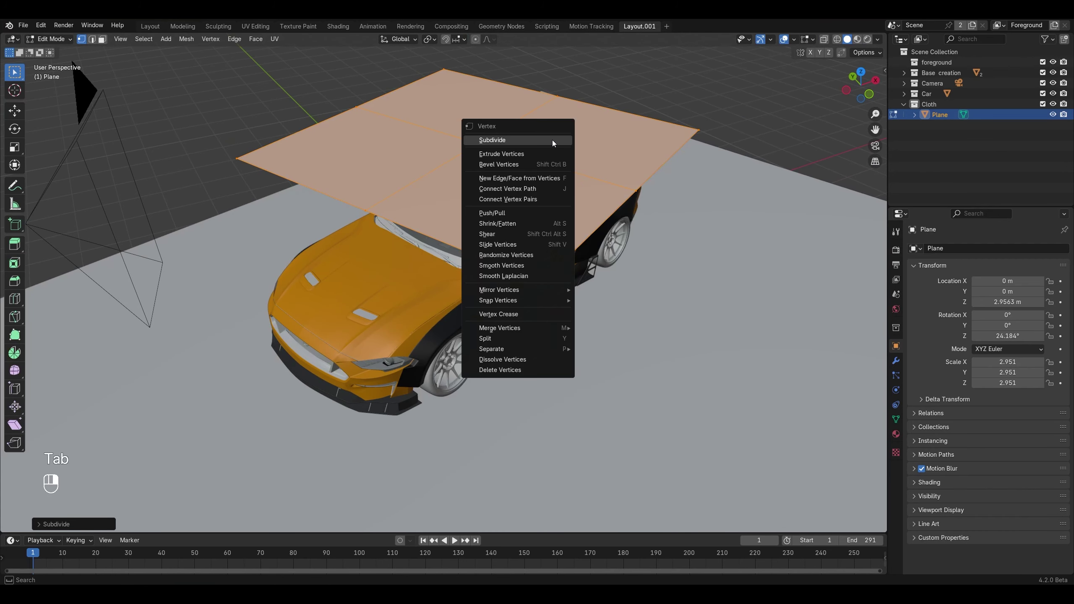
click(553, 140)
right_click(552, 140)
click(552, 140)
right_click(552, 140)
key(Tab)
key(ctrl+a)
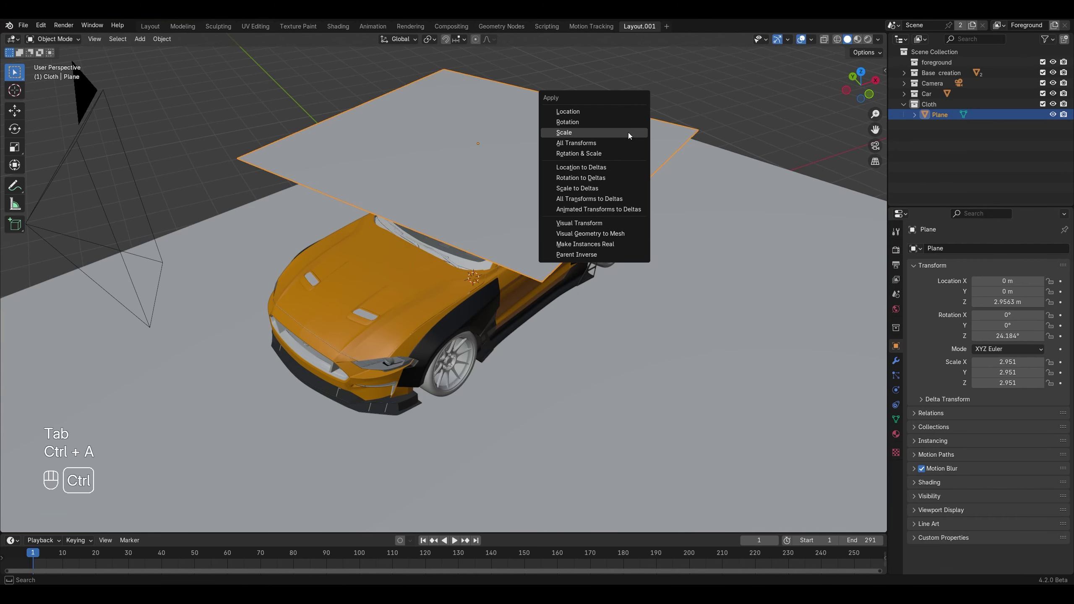
click(629, 137)
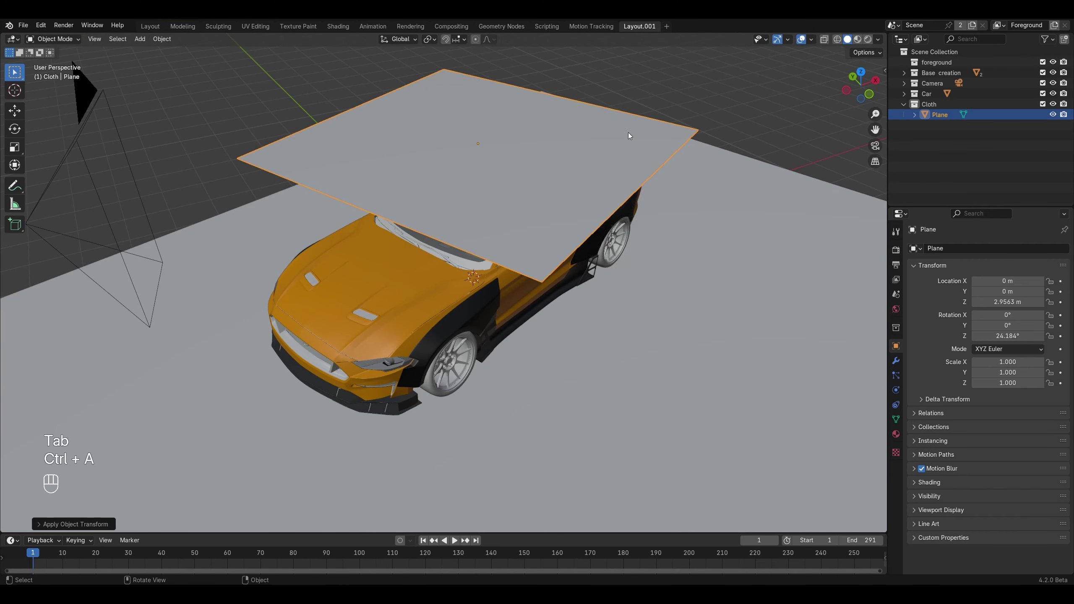
Step: Give the plane Cloth physics and test-play its fall, returning to the first frame
click(897, 391)
middle_drag(626, 336, 604, 313)
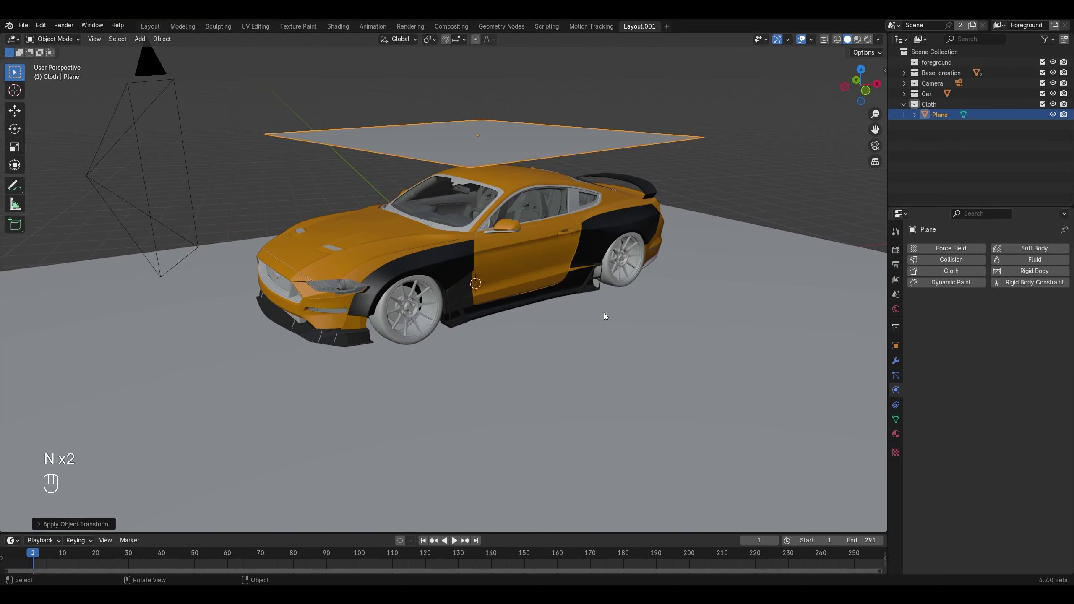
click(935, 271)
click(453, 541)
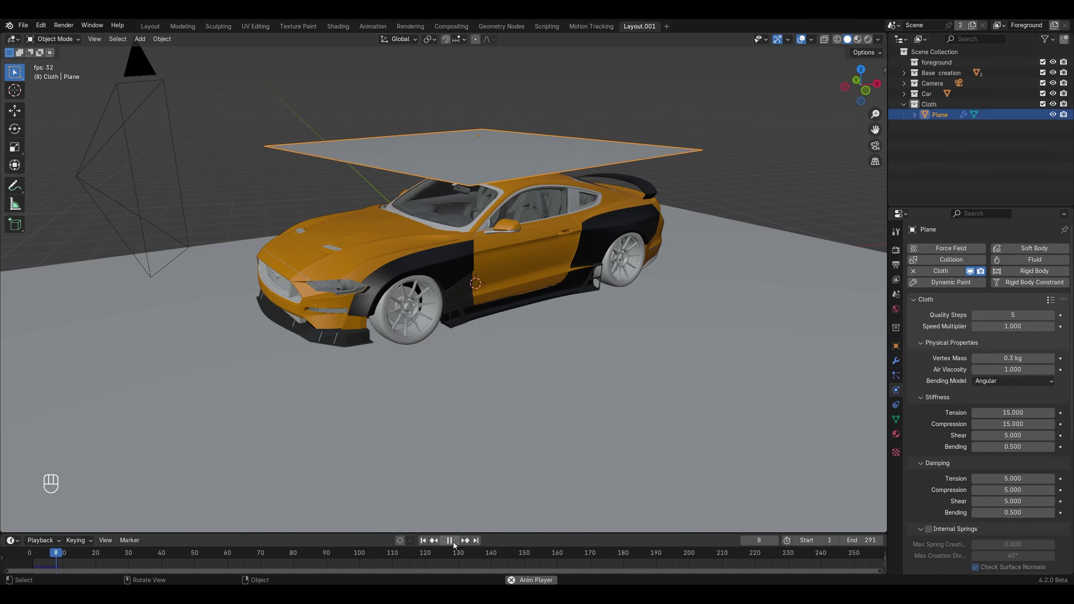
click(424, 541)
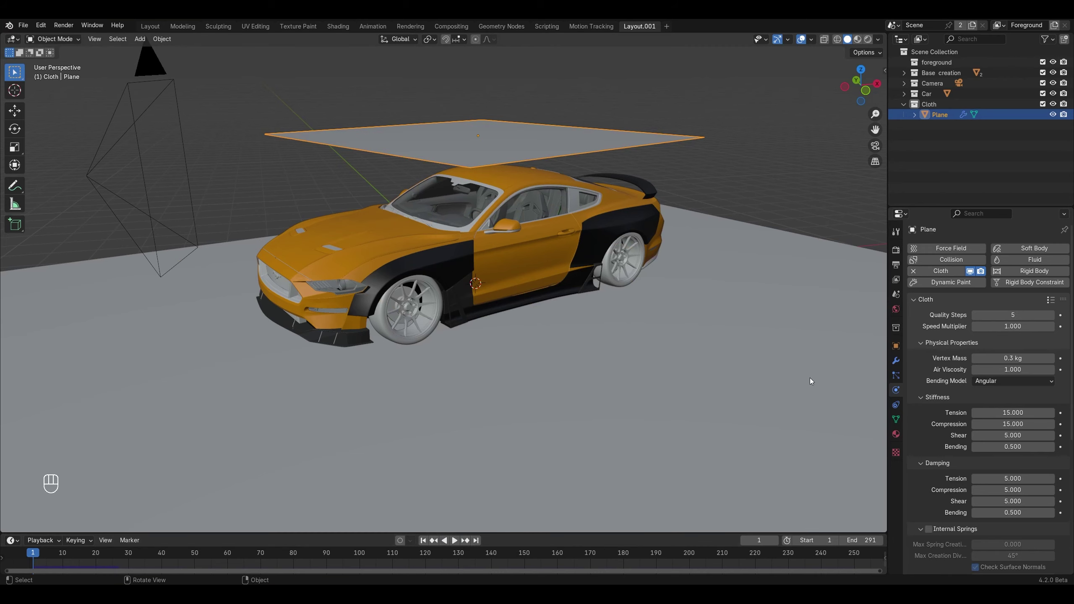
Step: Add a UV sphere, raise it into the car's cabin beneath the plane, and shade it smooth
middle_drag(604, 345, 393, 324)
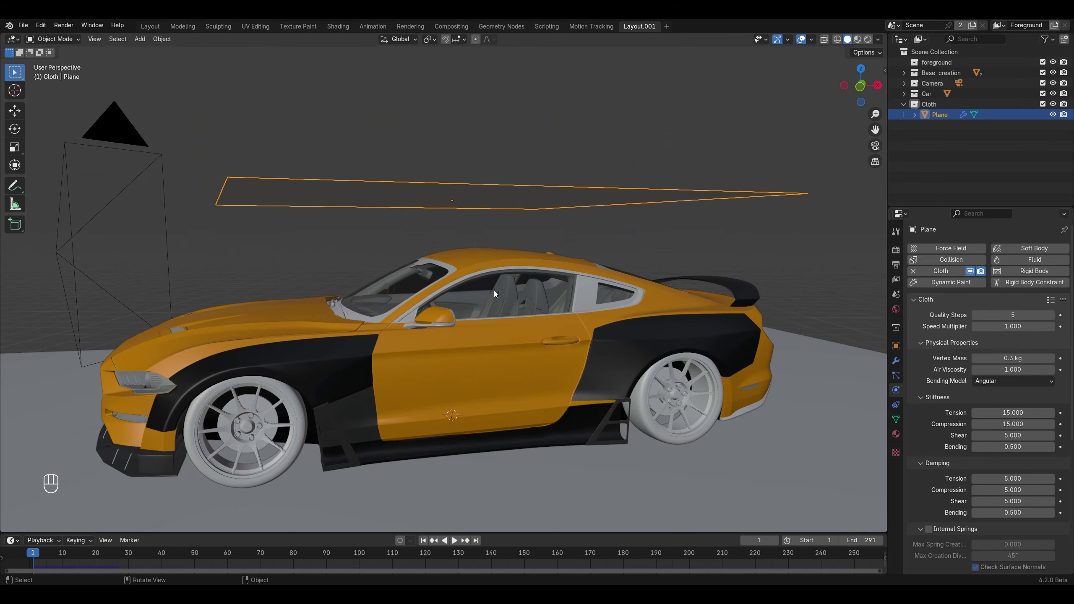
middle_drag(494, 291, 393, 339)
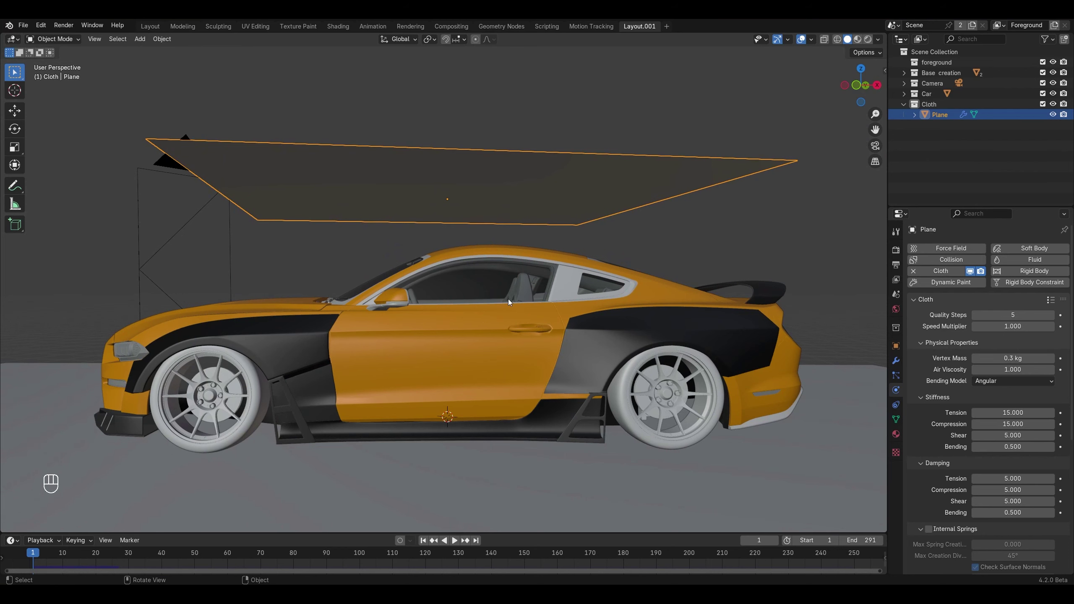
middle_drag(508, 298, 565, 316)
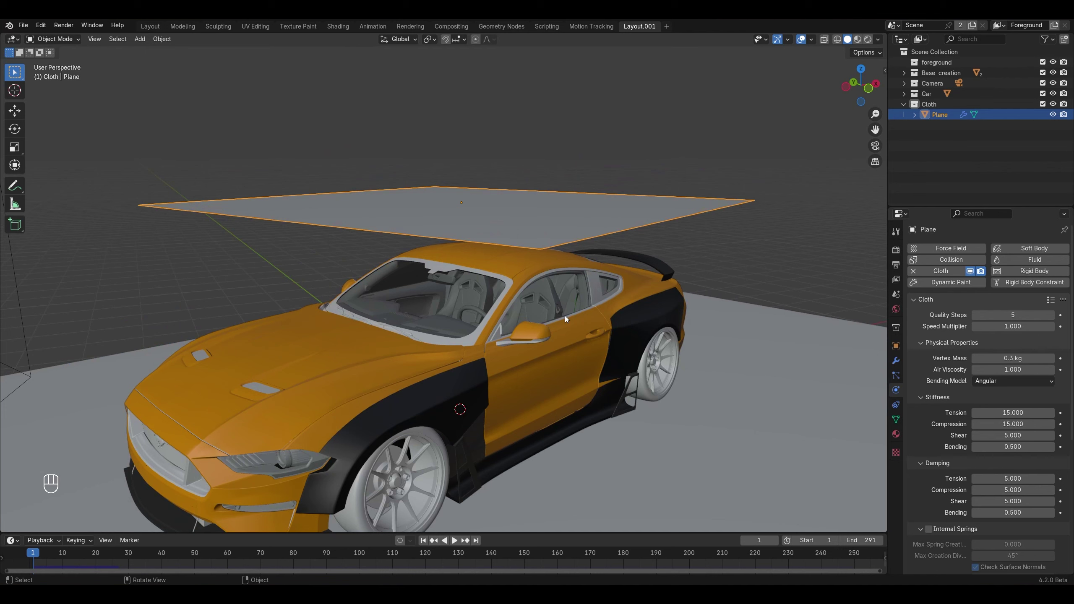
middle_drag(534, 318, 464, 272)
key(shift+a)
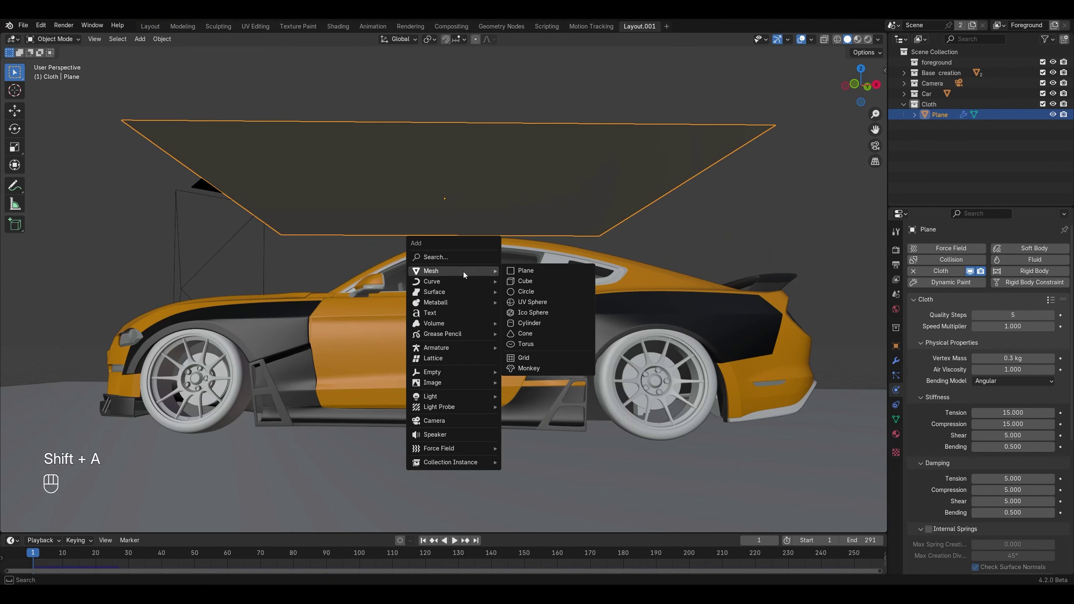
click(546, 303)
key(g)
key(z)
click(503, 241)
right_click(479, 229)
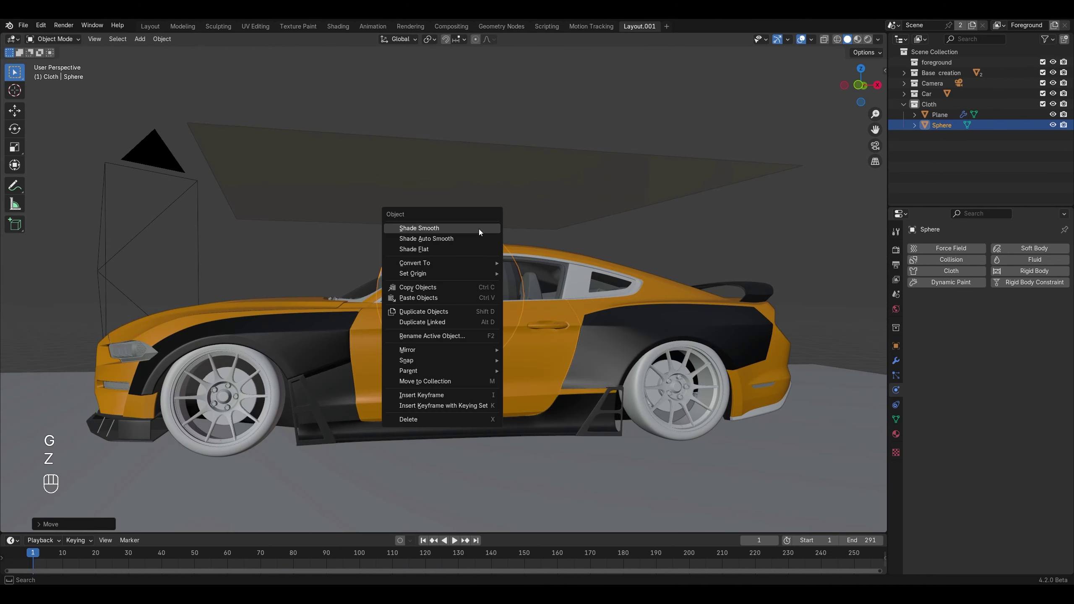
click(479, 229)
Step: Stretch the sphere along the X axis to span the width of the cabin
middle_drag(497, 246, 597, 273)
key(s)
key(x)
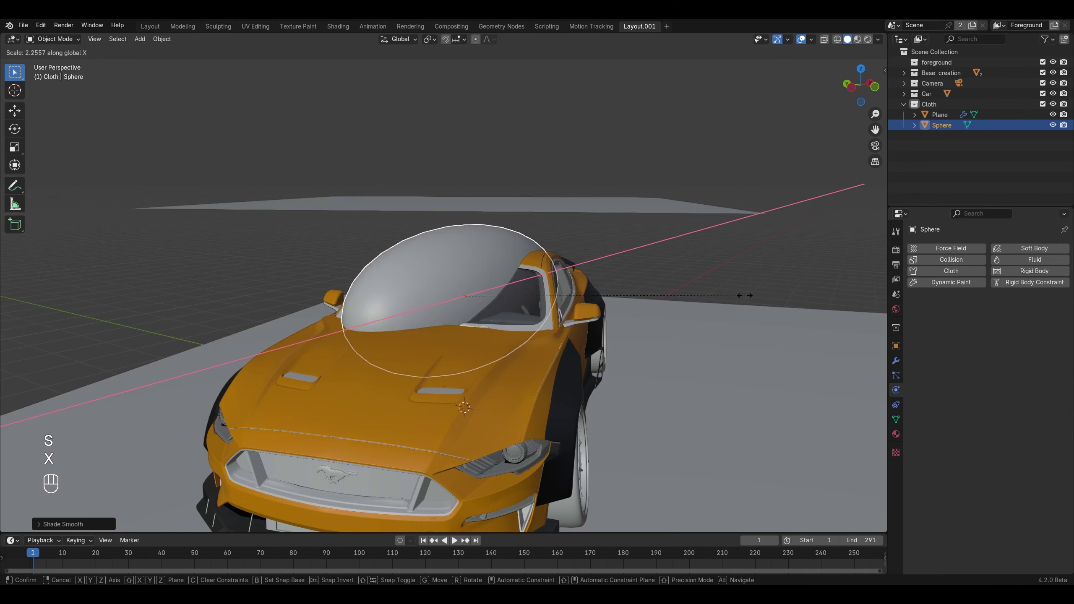
click(720, 299)
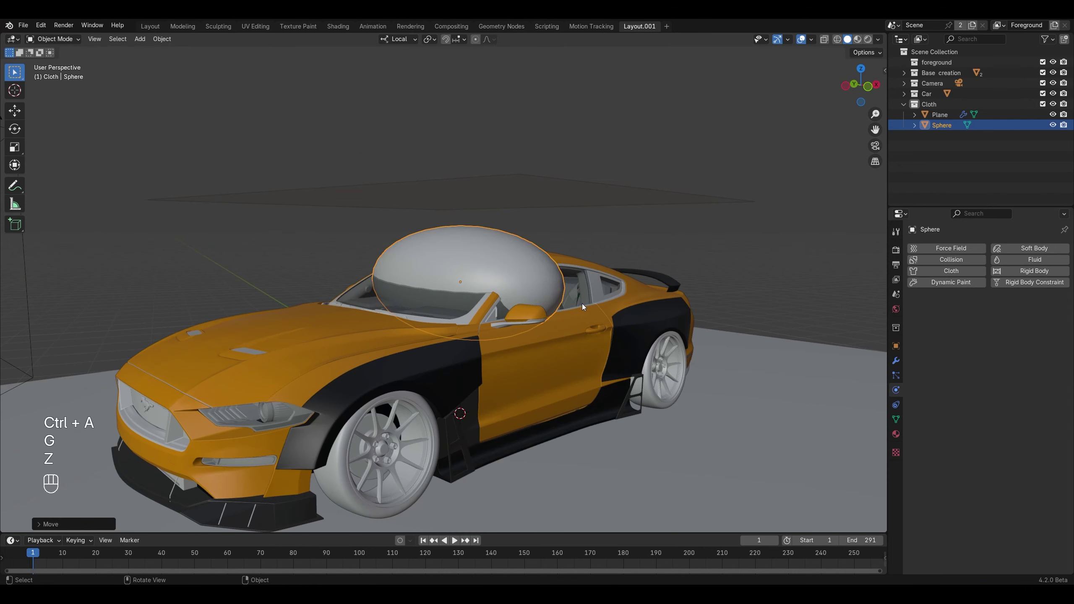
Step: Give the sphere Collision physics and play the simulation to drape the cloth plane over it
middle_drag(582, 304, 567, 303)
click(950, 260)
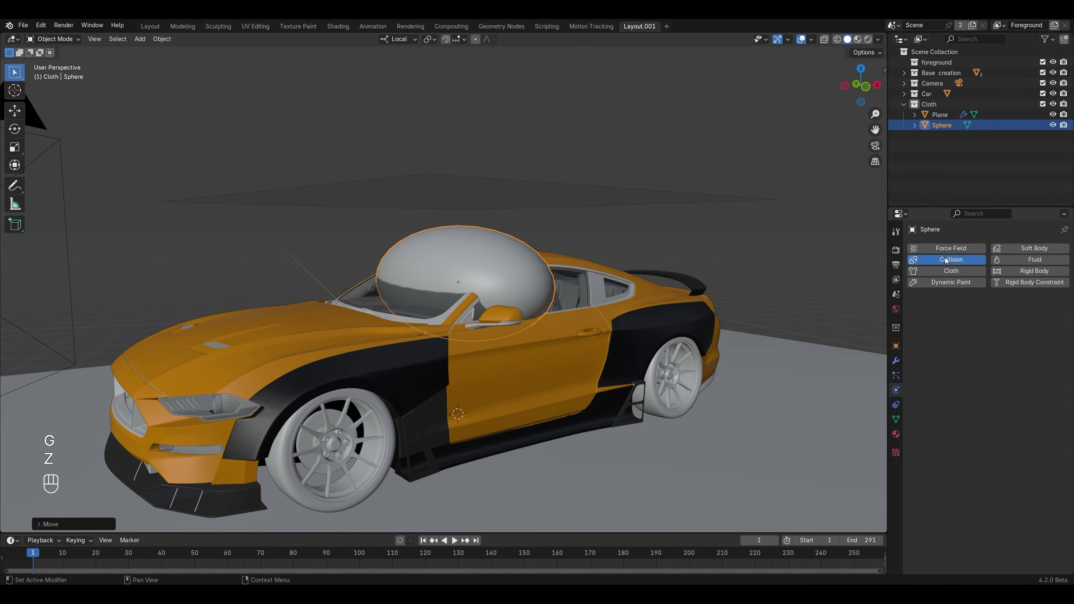
click(454, 541)
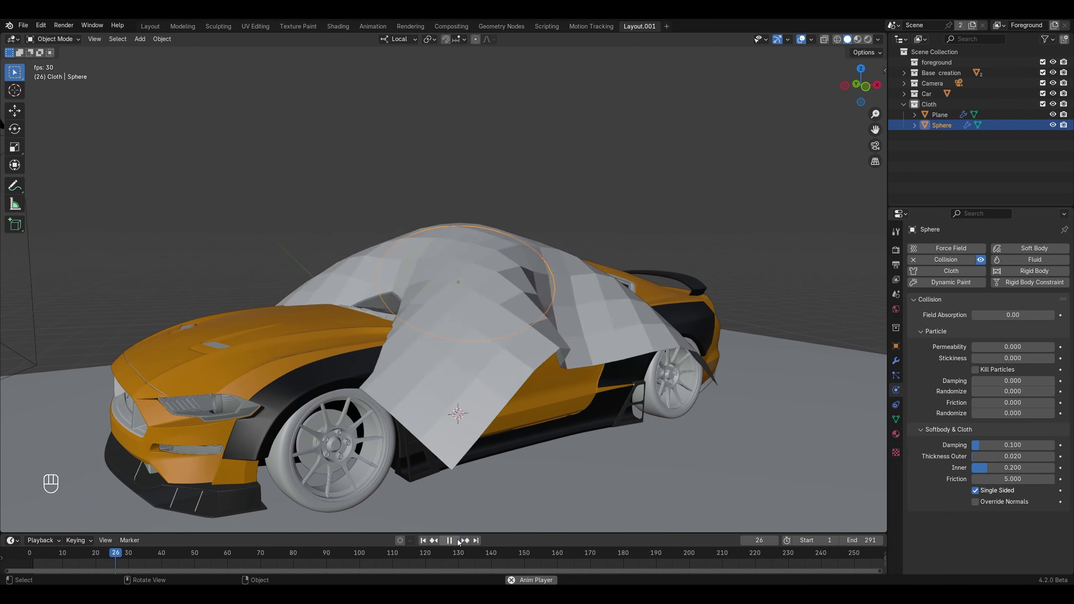
middle_drag(508, 288, 529, 326)
Step: Undo the sphere's Collision physics and delete the test plane and sphere from the Cloth collection
key(ctrl+z)
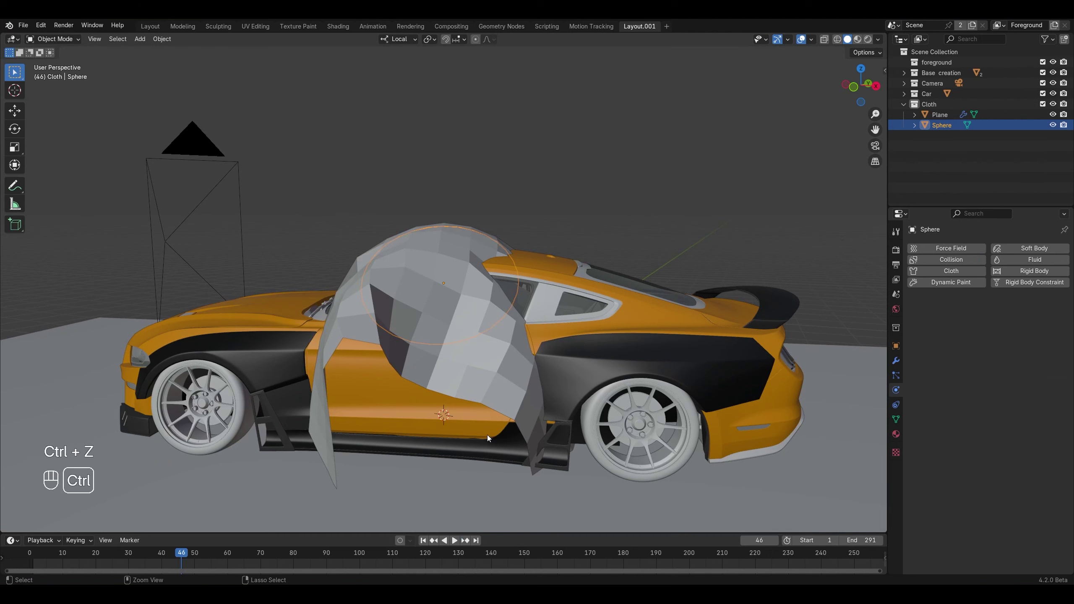
click(423, 541)
key(Delete)
scroll(444, 317, down, 4)
middle_drag(454, 290, 480, 297)
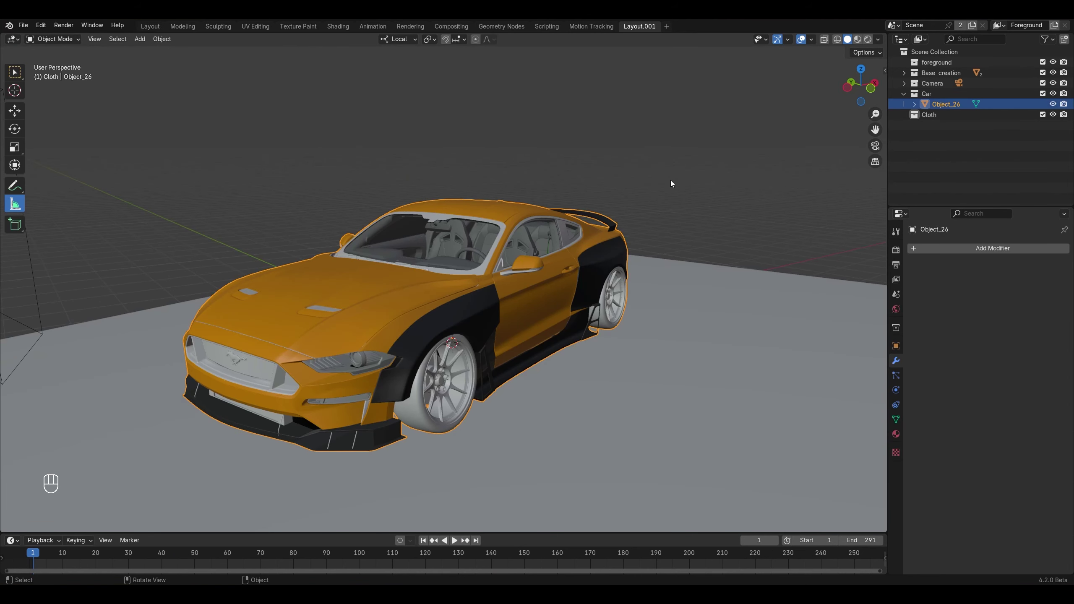
Step: Switch the car's rotation mode to XYZ Euler and set its Z rotation to 0°
key(n)
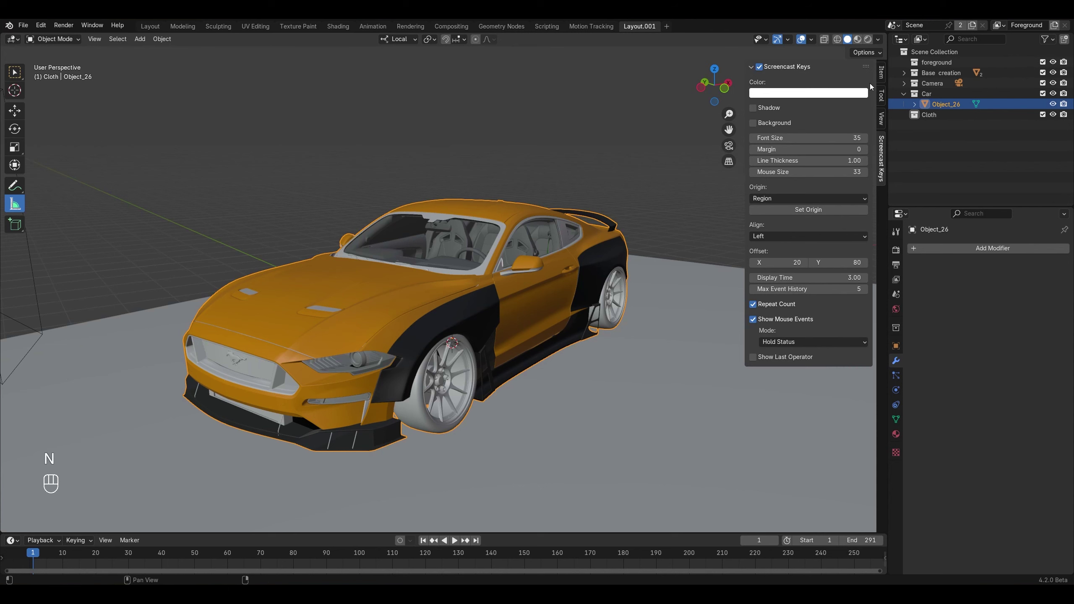
click(882, 77)
click(796, 179)
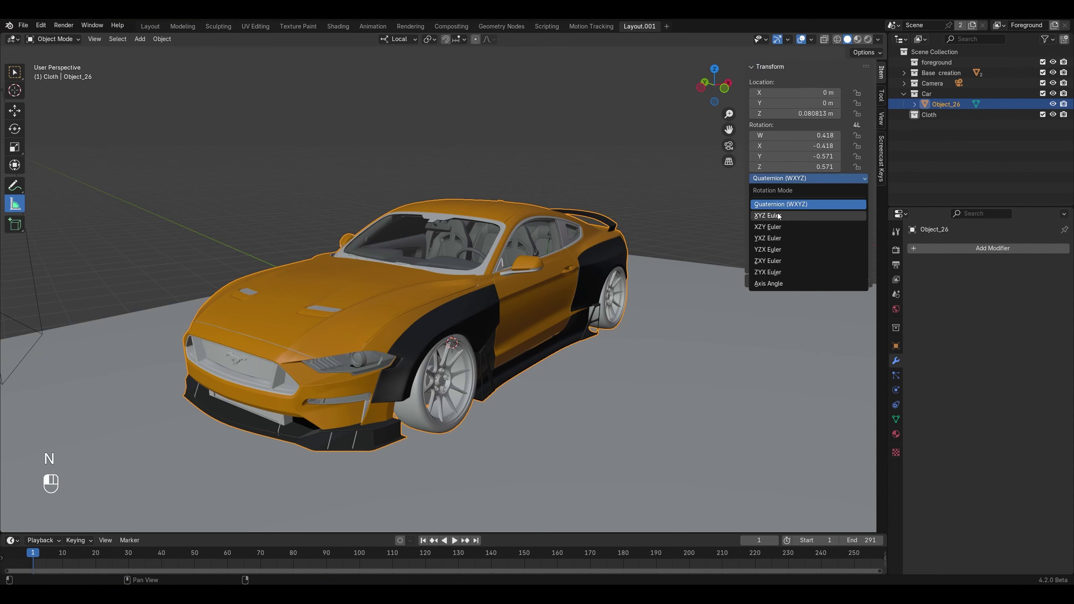
click(806, 200)
text(0)
key(Return)
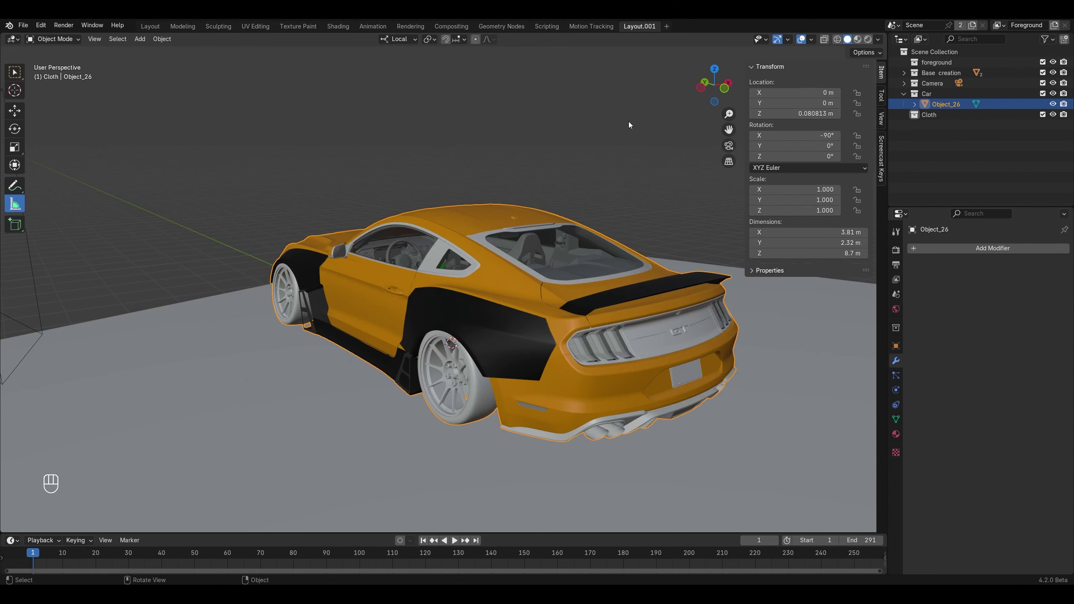
key(n)
Step: Add a cube, scale it up and move it vertically over the car's cabin in the right side view
key(KP_1)
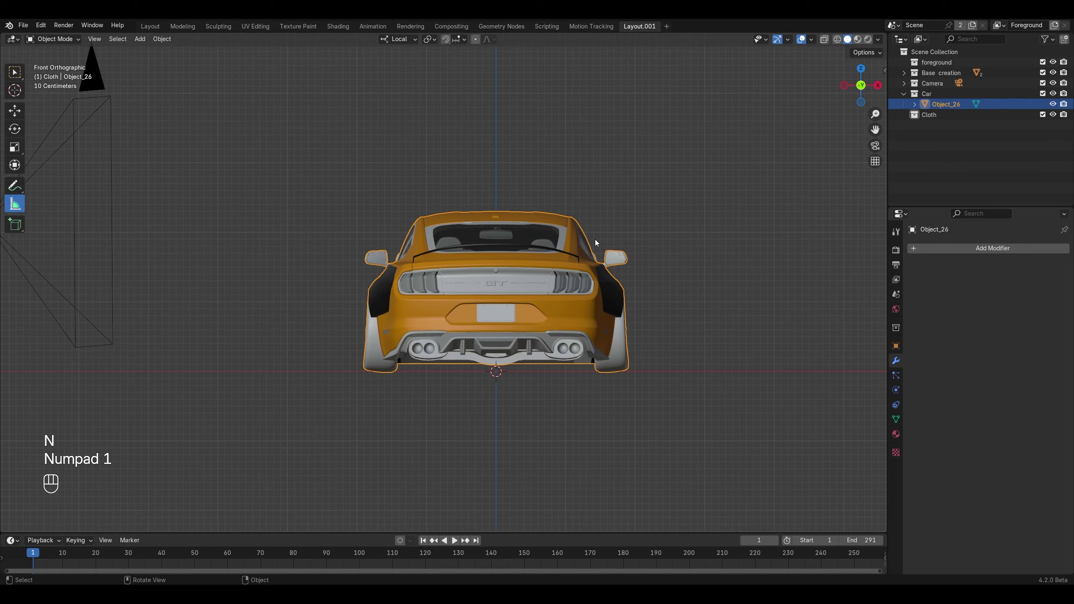
key(KP_3)
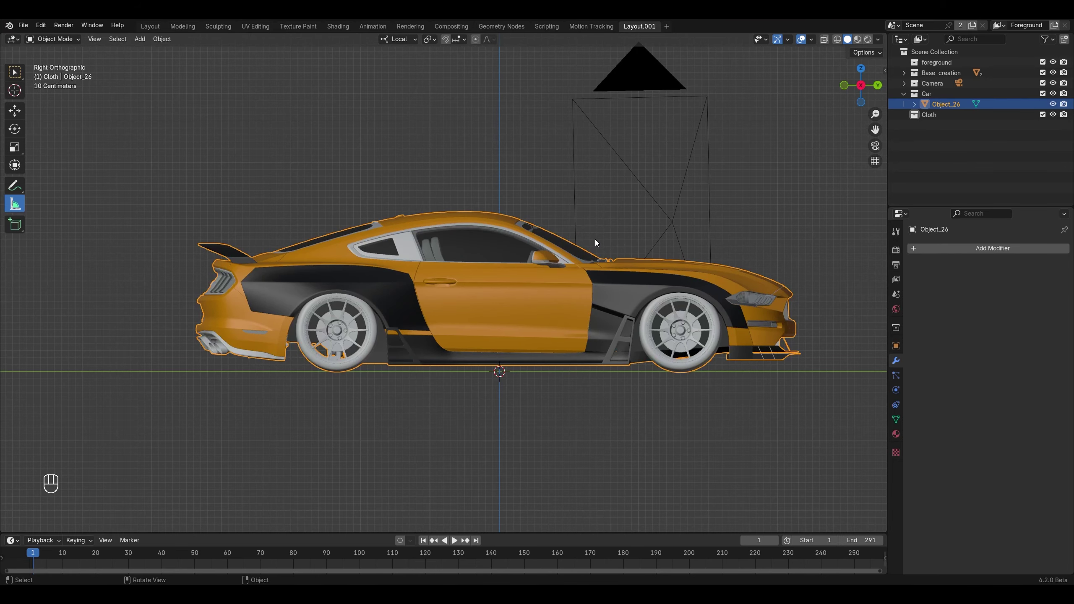
shift+middle_drag(626, 257, 499, 279)
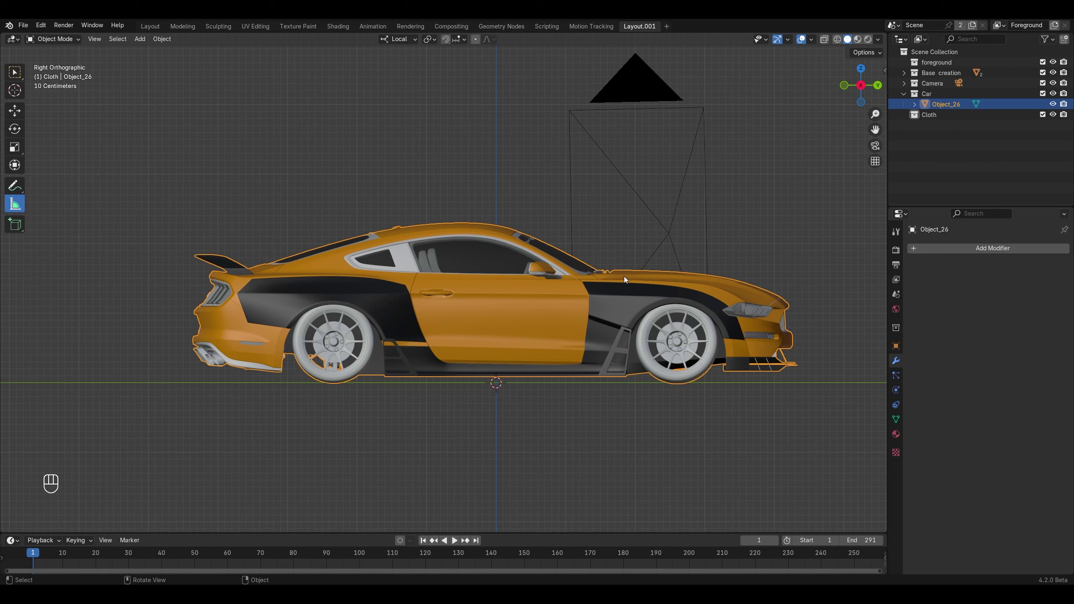
key(shift+a)
mouse_move(523, 281)
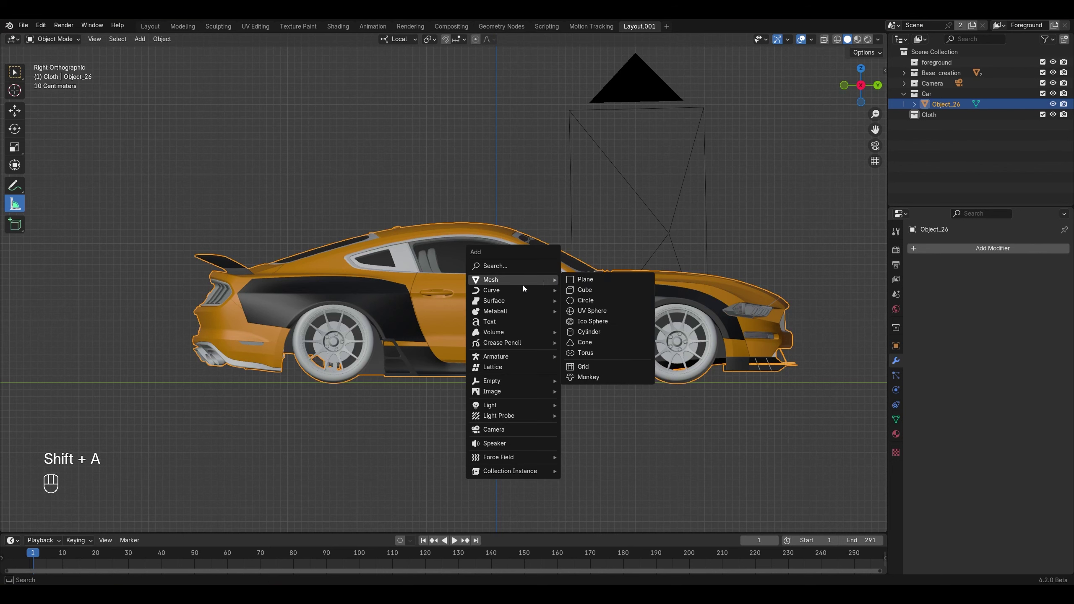
click(599, 291)
key(g)
key(z)
key(s)
click(602, 278)
key(g)
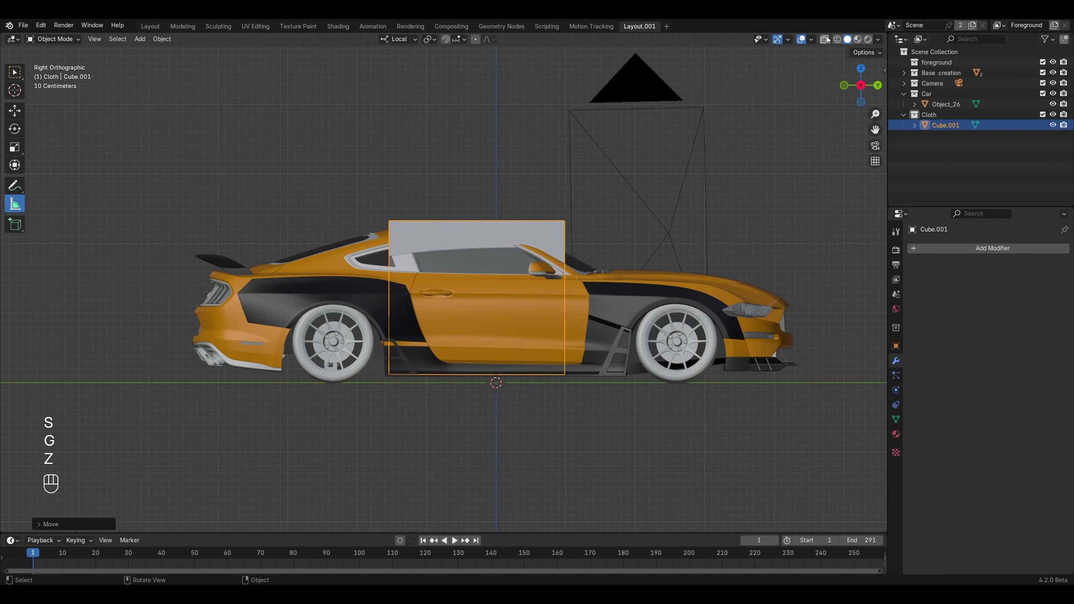
Step: Turn on X-ray, then shrink the cube along Y and shift it along Y within the car's cabin
click(825, 39)
scroll(612, 189, up, 3)
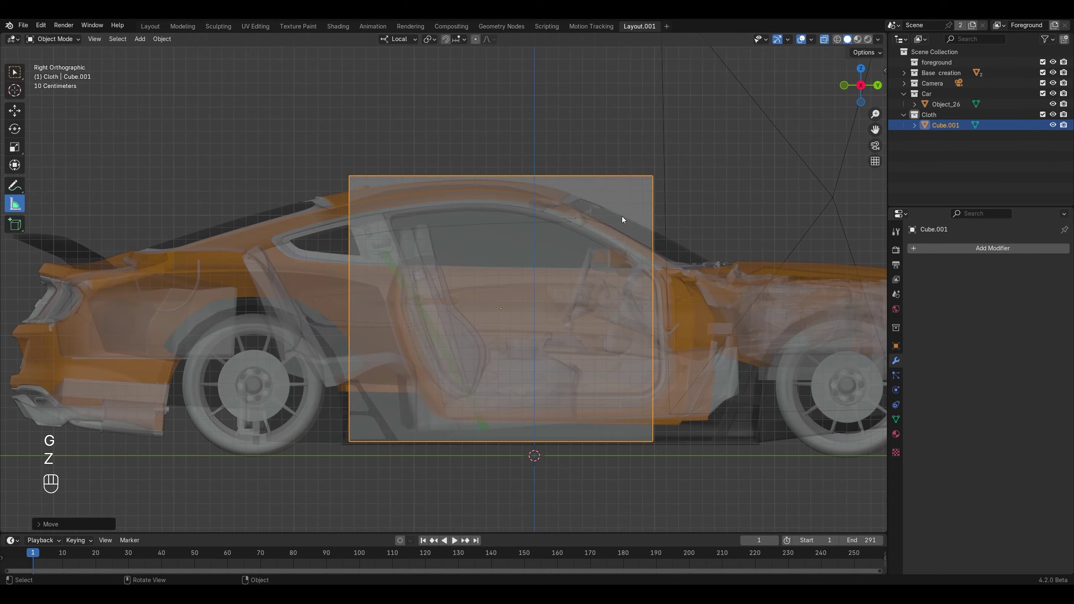
key(s)
key(y)
click(576, 225)
key(g)
key(y)
click(531, 257)
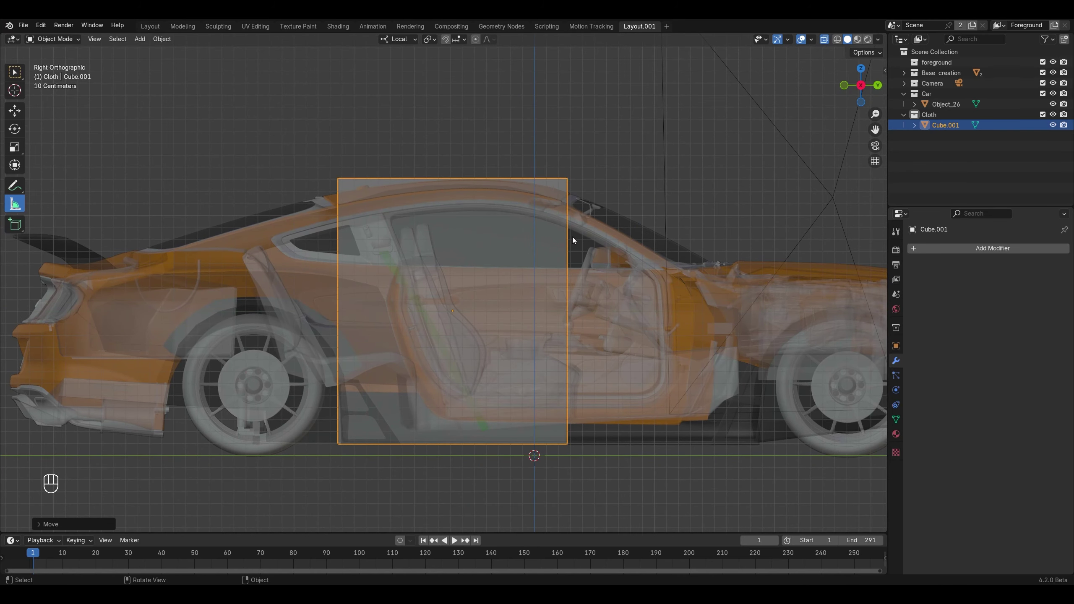
Step: Add a Subdivision Surface modifier to the cube inside the car
key(KP_1)
click(937, 248)
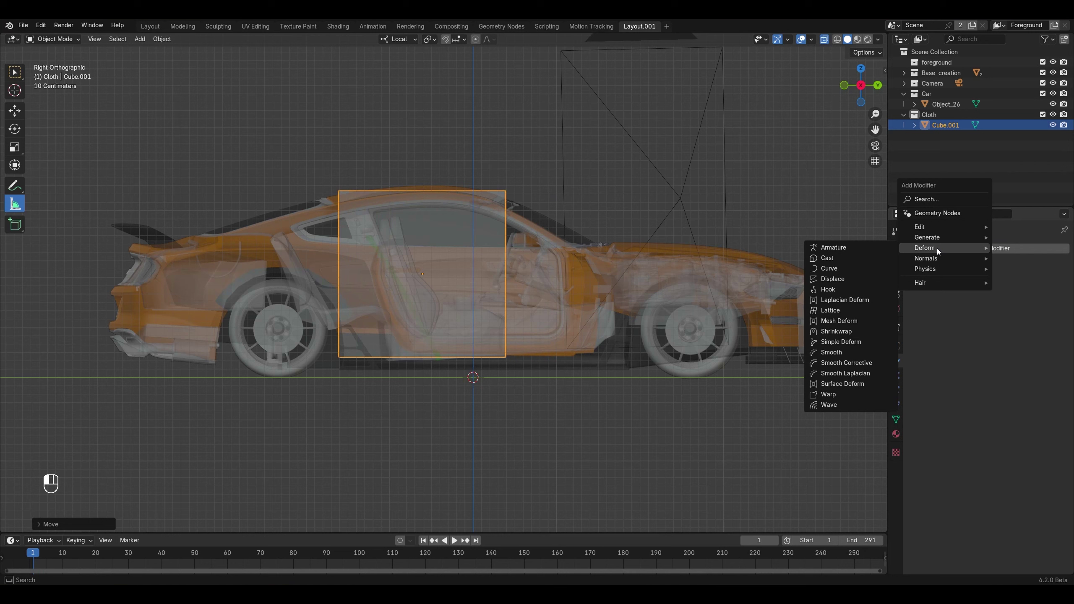
mouse_move(936, 238)
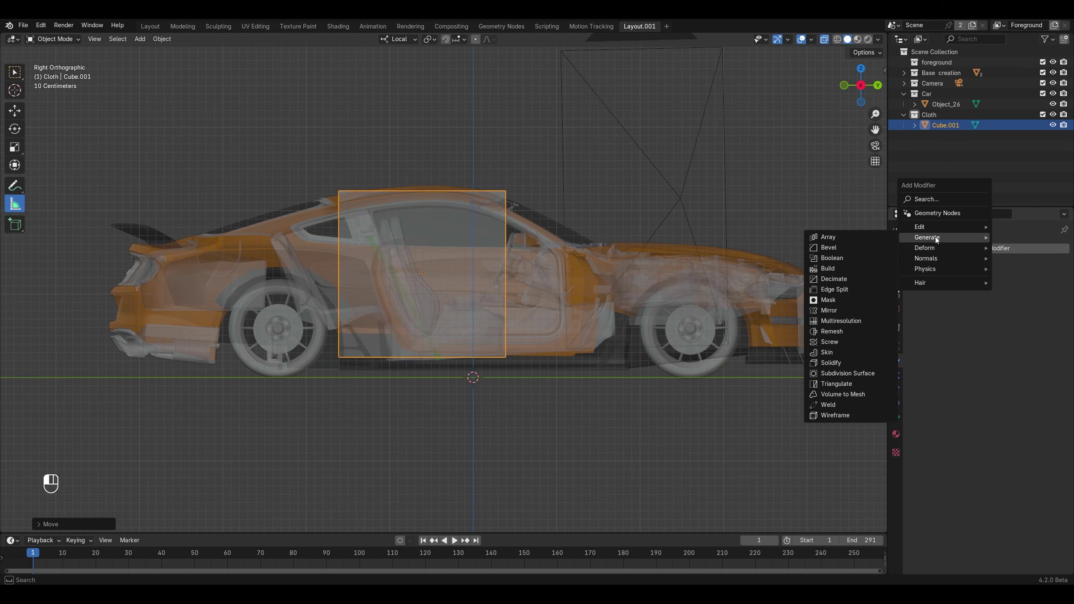
click(869, 373)
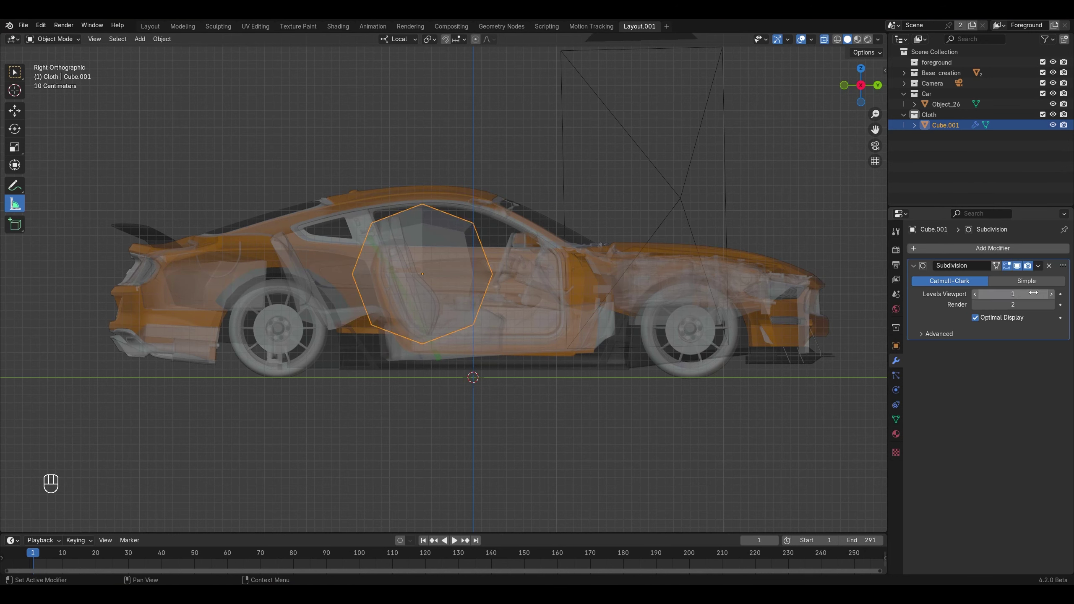
Step: Edit the cube's mesh and move its bottom vertices down to the car's underside in the right side view
key(Tab)
key(ctrl+r)
key(ctrl+r)
click(393, 194)
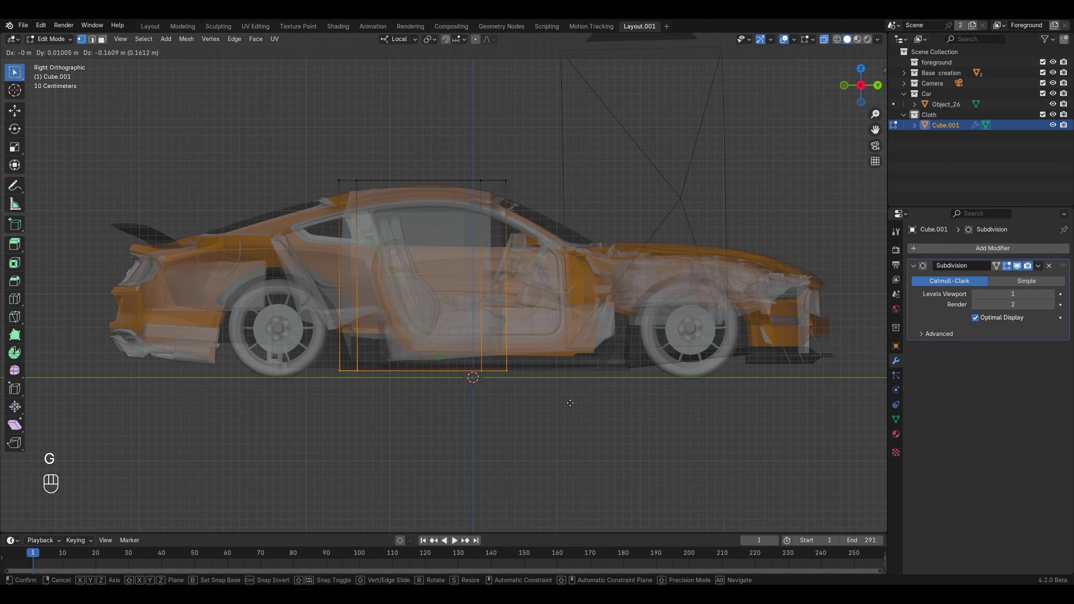
click(571, 402)
Step: Extrude the cube's front end about 3.9 m along Y to the car's nose and lower the loop-cut front section's upper vertices to the hood
drag(494, 156, 578, 396)
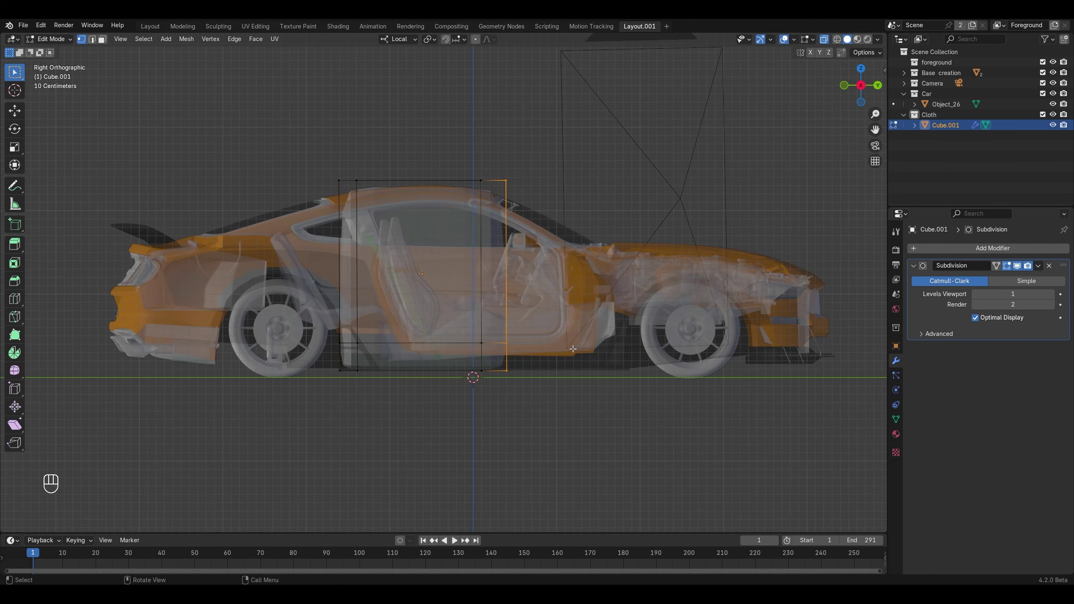
key(e)
key(y)
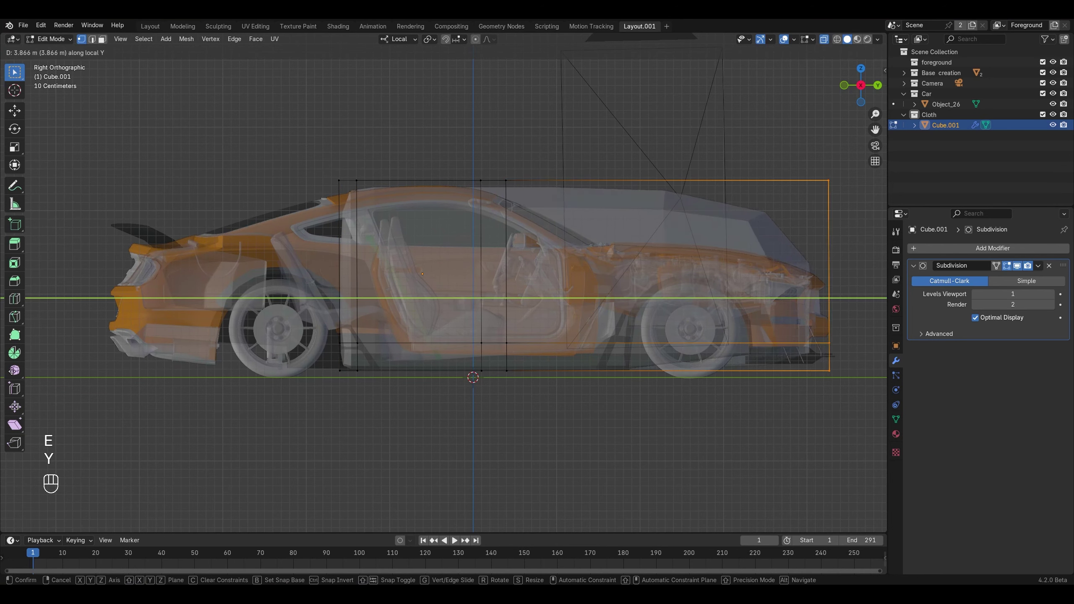
drag(631, 137, 886, 210)
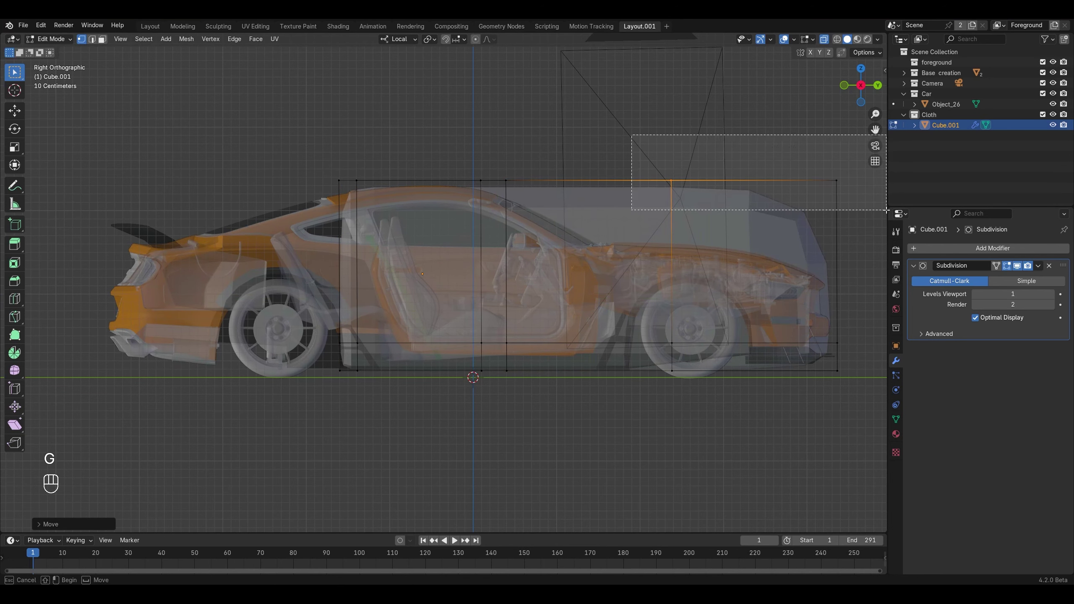
key(g)
key(z)
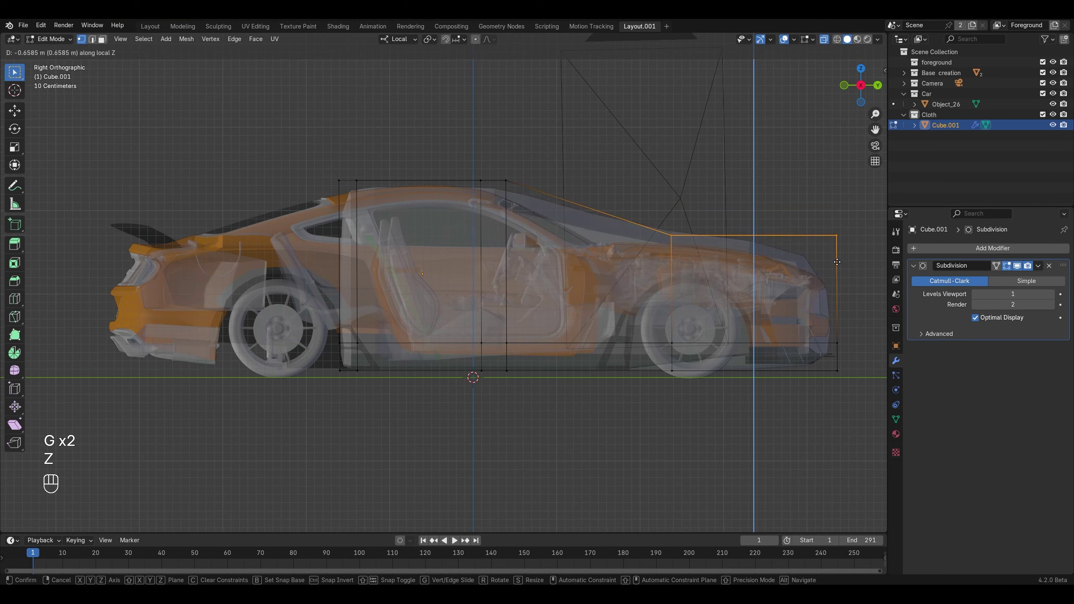
Step: Extrude the cube's rear end about 2.8 m along negative Y to the rear bumper and lower its loop-cut section's upper vertices toward the trunk
key(e)
key(y)
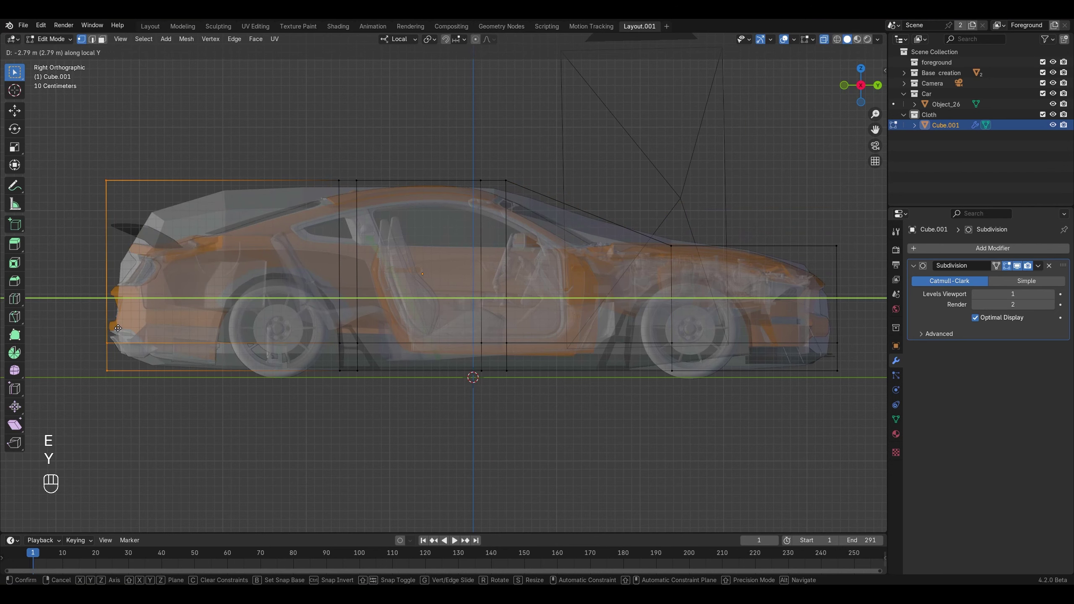
click(116, 328)
drag(66, 153, 173, 209)
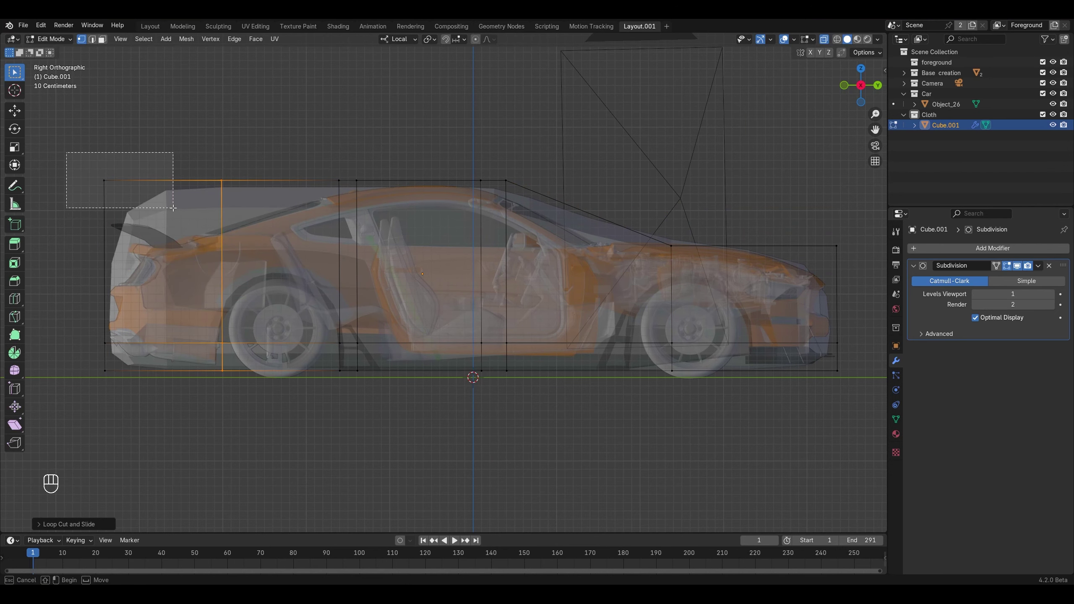
key(g)
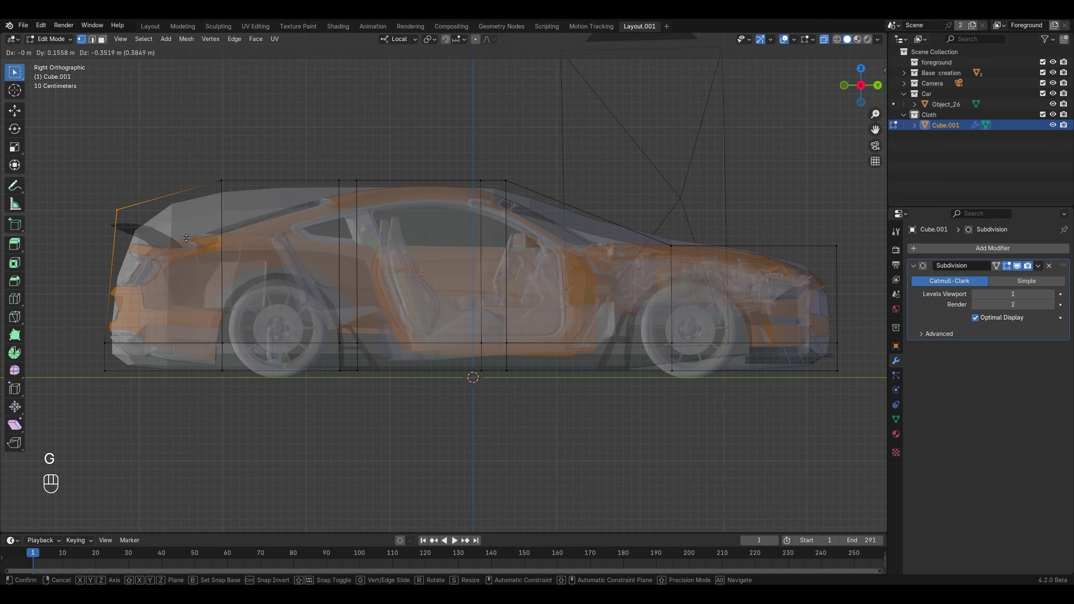
key(g)
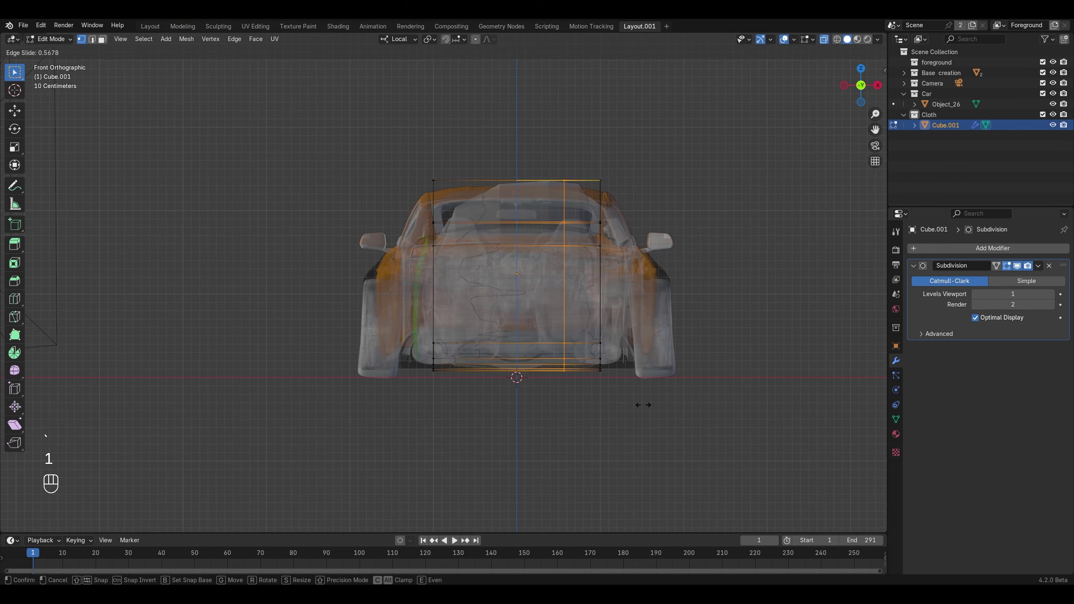
Step: In the front view, extend the stand-in's sides along X to the car's width and move the upper side vertices to follow the car's cross-section
key(g)
key(y)
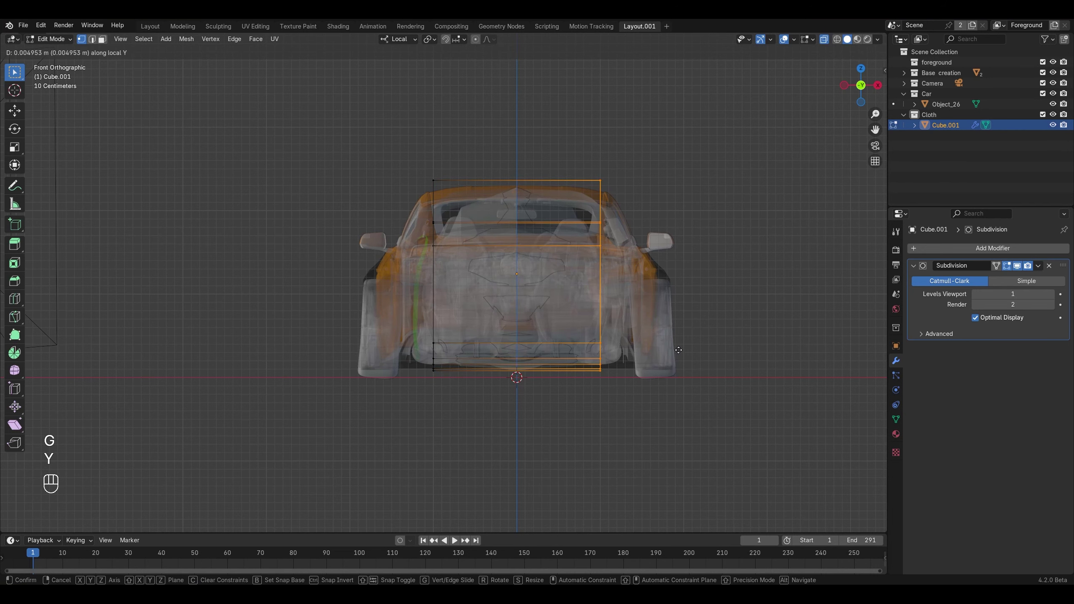
key(x)
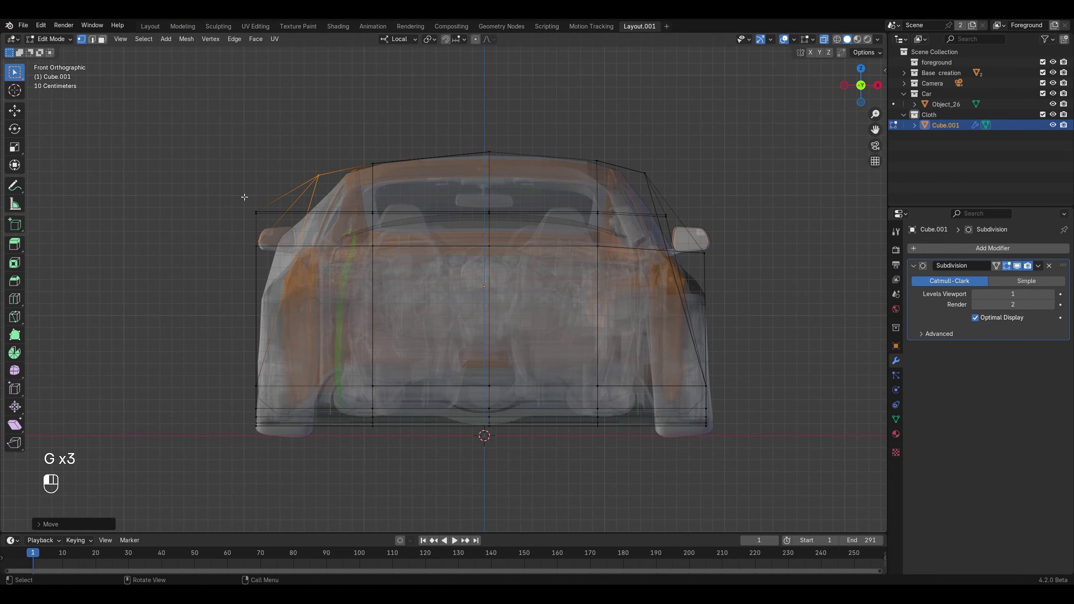
key(g)
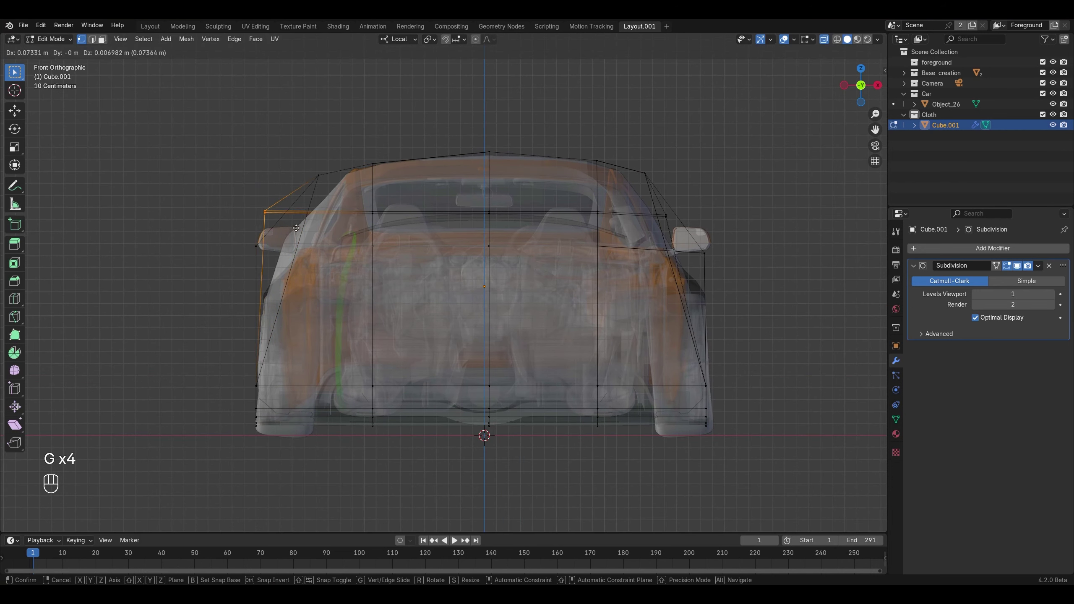
click(297, 228)
key(g)
Step: Adjust the mid-height edge loop and reposition individual vertices around the doors, wheels and roof so the stand-in wraps the car body
key(s)
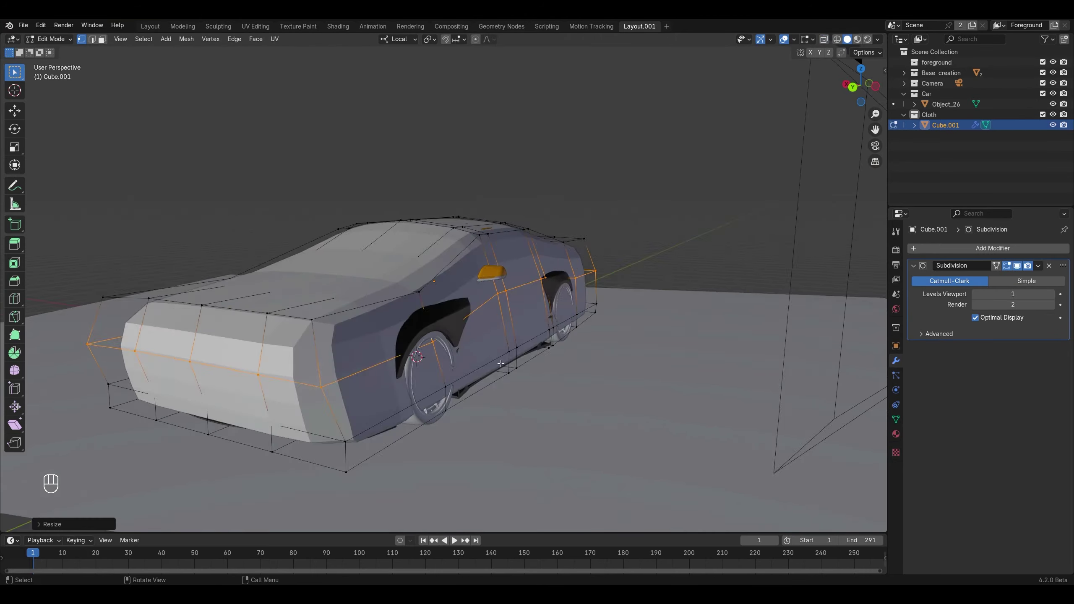
key(ctrl+z)
key(g)
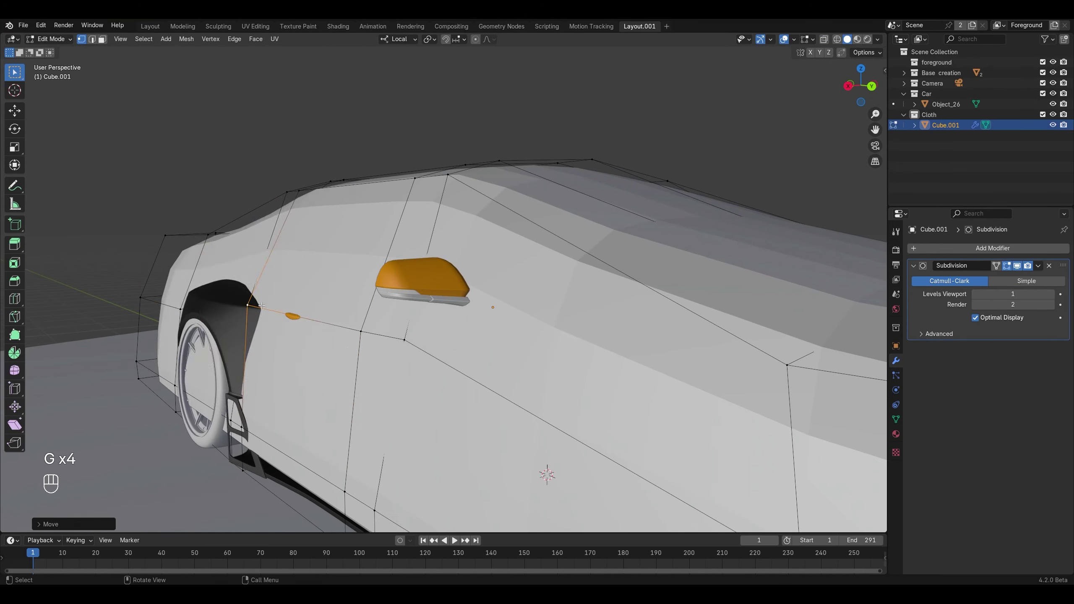
key(g)
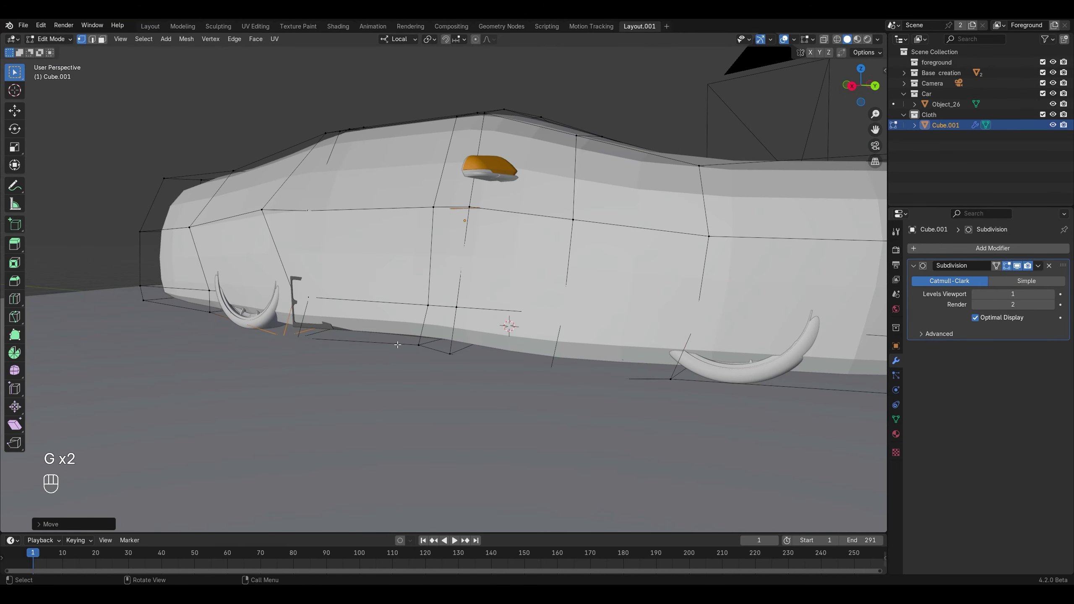
key(g)
key(g)
key(g)
key(g)
key(g)
key(g)
key(g)
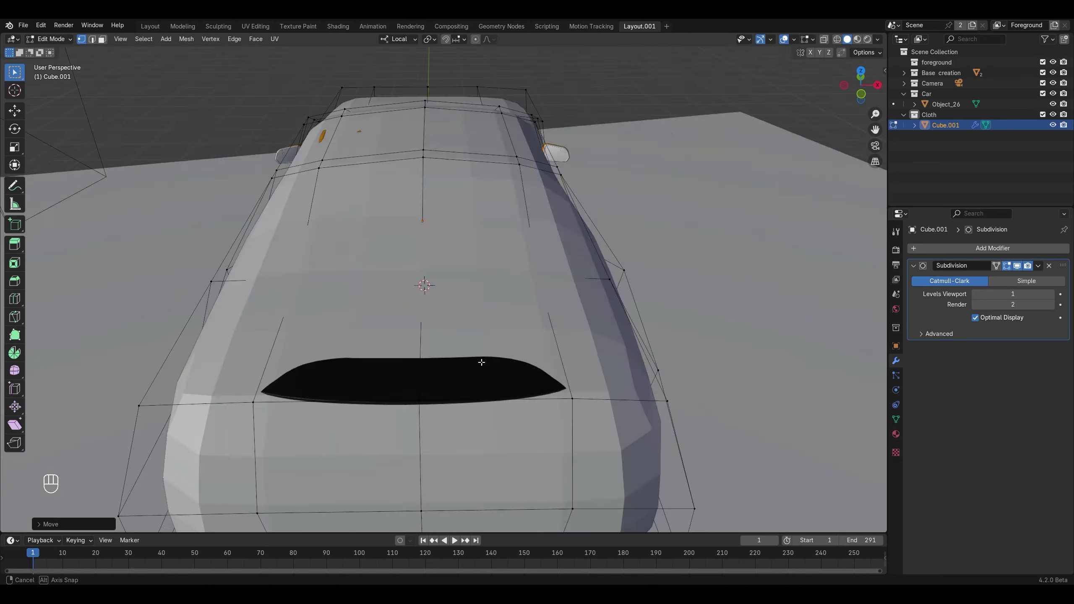
Step: Add a loop cut across the roof and doors and reposition vertices on the roof and rear side to cover the body
key(ctrl+r)
key(g)
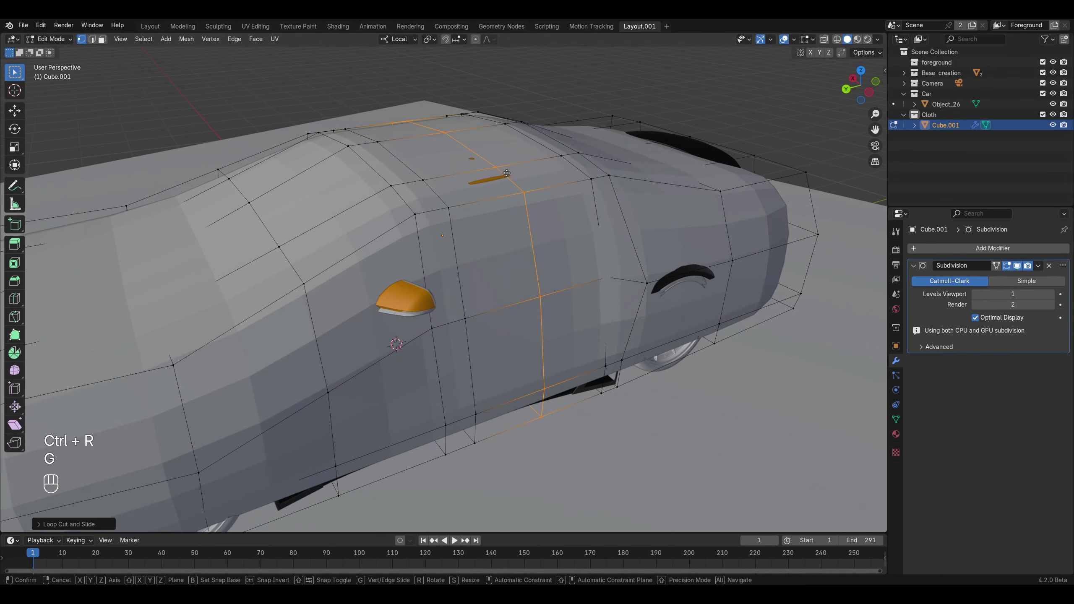
key(g)
key(g)
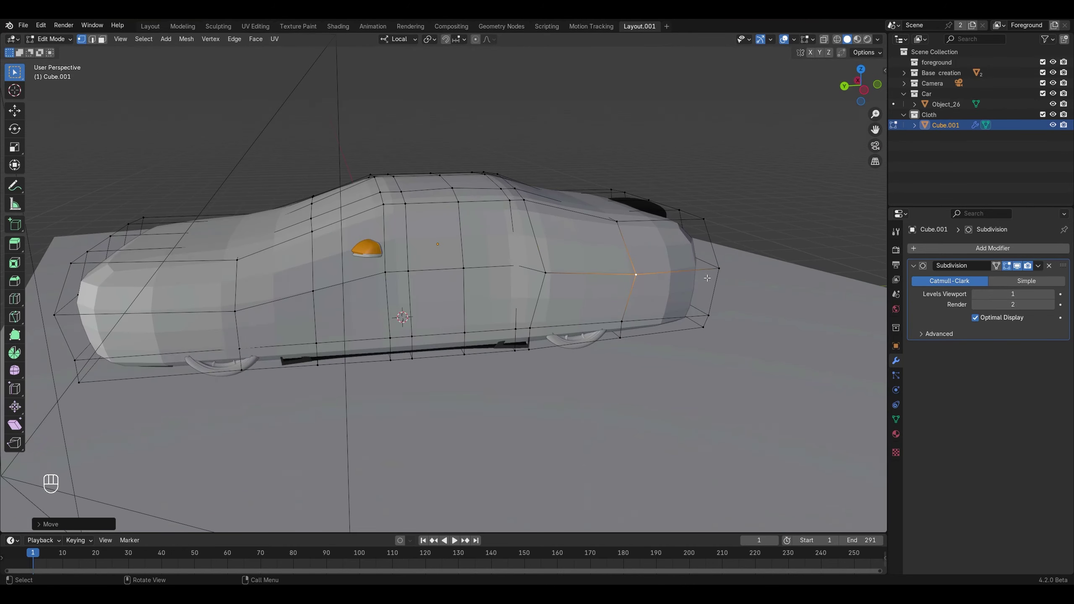
Step: Return to Object Mode and shade the car stand-in smooth
scroll(707, 278, down, 5)
middle_drag(707, 278, 694, 292)
scroll(599, 278, up, 5)
middle_drag(478, 275, 677, 293)
middle_drag(550, 305, 609, 243)
key(Tab)
right_click(610, 242)
click(610, 242)
middle_drag(544, 263, 352, 252)
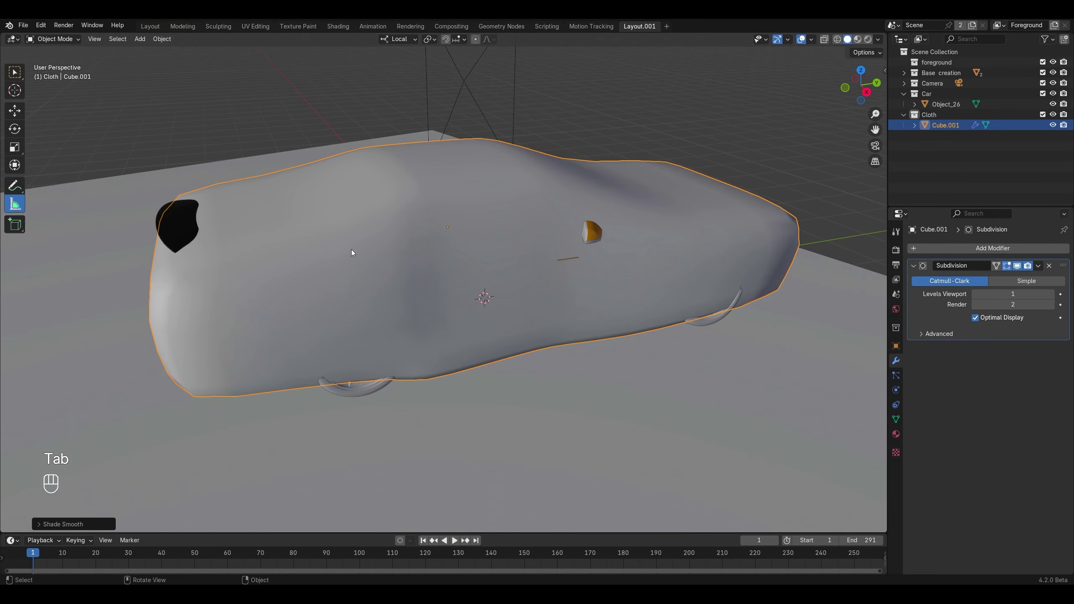
Step: Check the stand-in's shape around the car and reposition the mesh vertex just below the side mirror in Edit Mode
shift+middle_drag(227, 245, 434, 203)
scroll(308, 234, up, 3)
key(Tab)
click(875, 146)
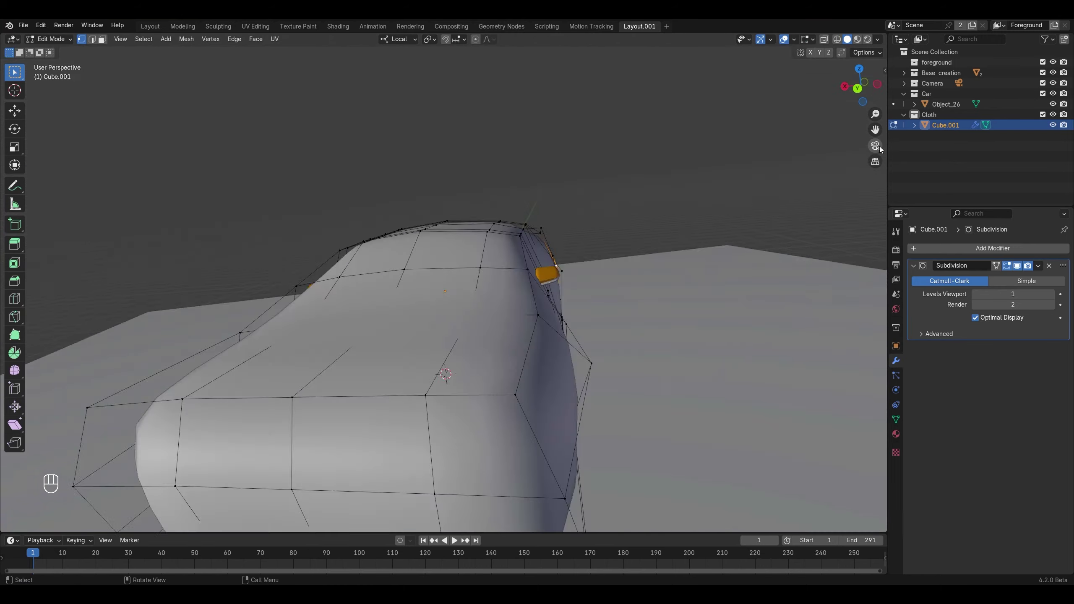
click(875, 145)
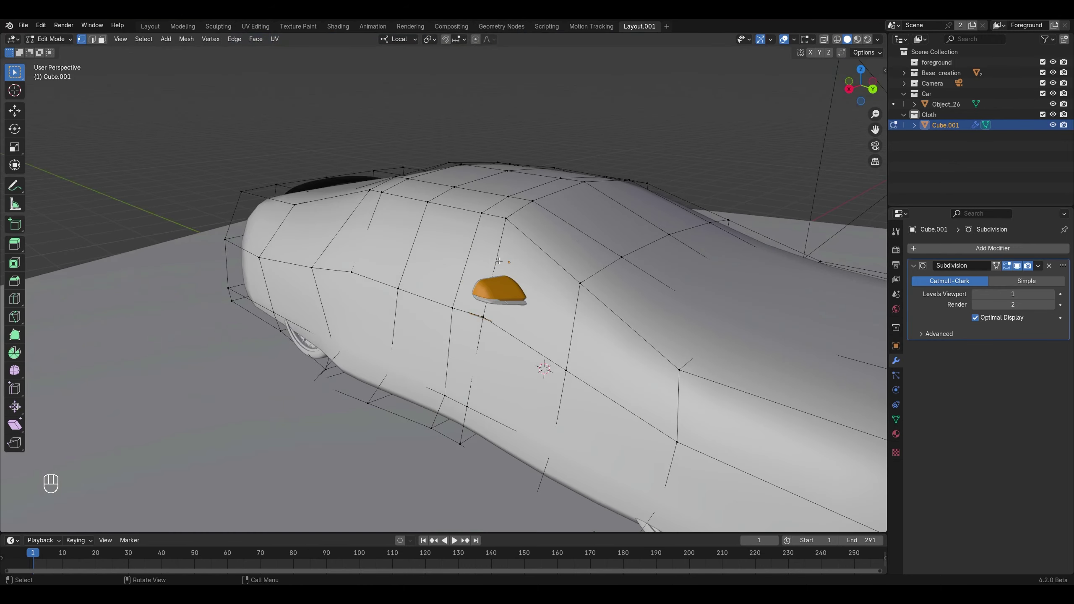
mouse_move(377, 243)
middle_down()
mouse_move(425, 237)
mouse_move(373, 225)
middle_up()
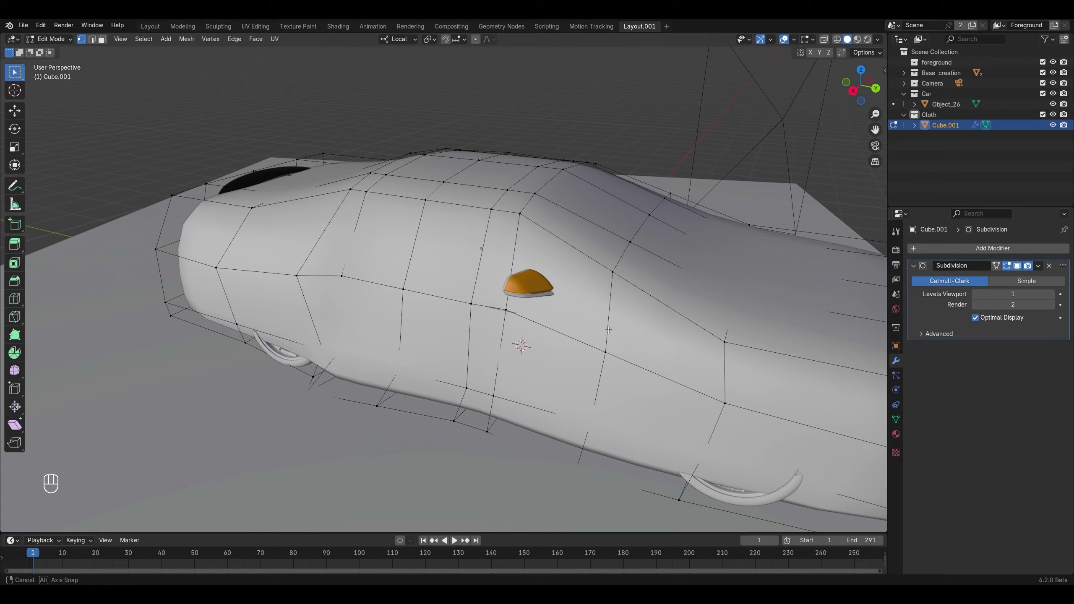
middle_drag(609, 331, 626, 342)
scroll(537, 345, up, 1)
scroll(448, 357, up, 1)
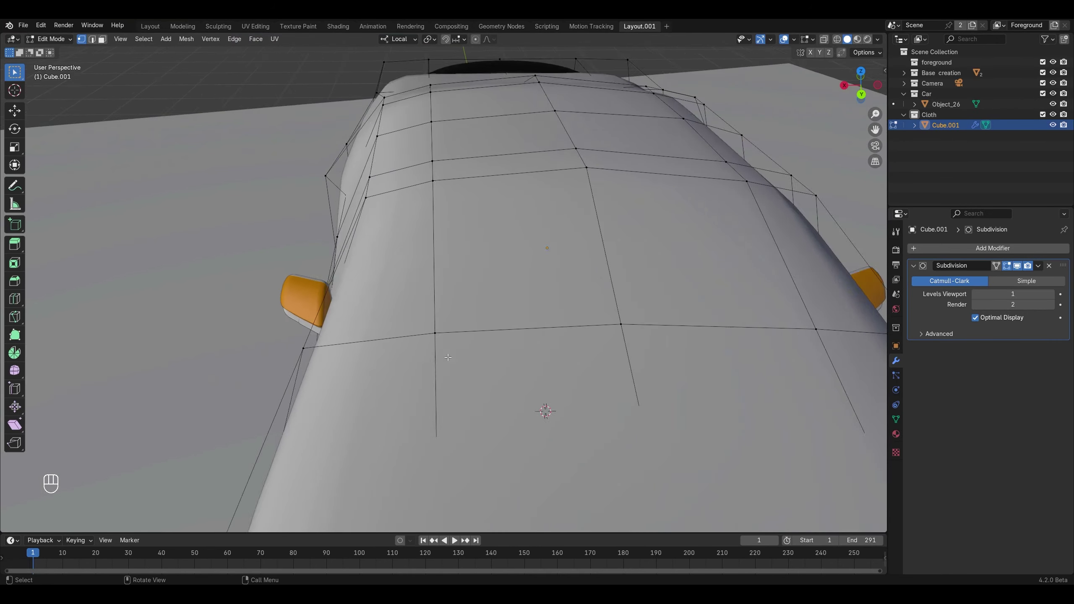
middle_drag(447, 357, 532, 354)
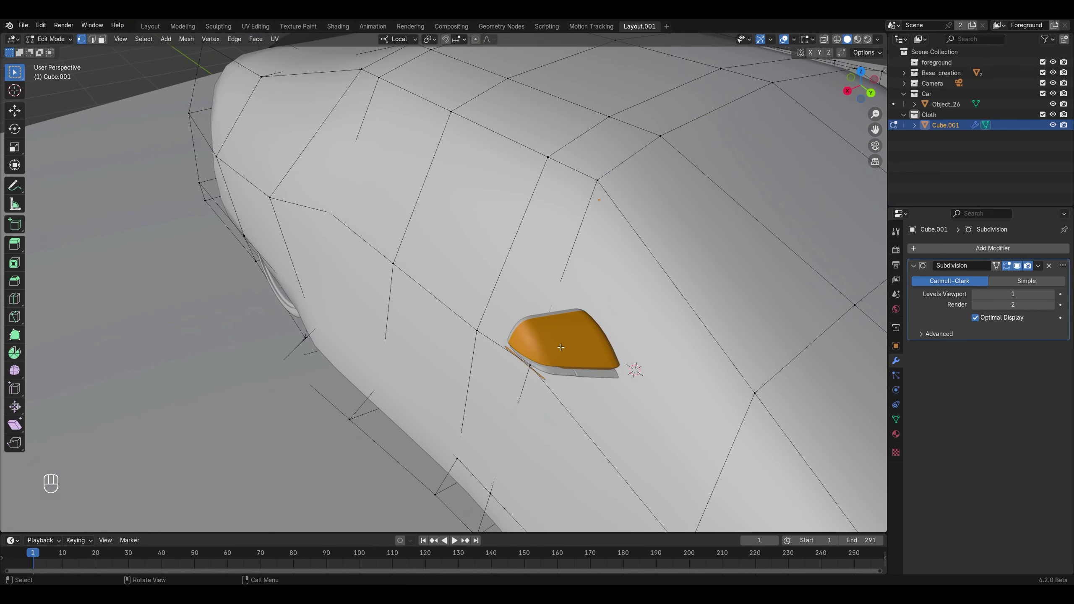
middle_drag(576, 344, 578, 322)
shift+middle_drag(591, 259, 544, 313)
click(451, 312)
key(g)
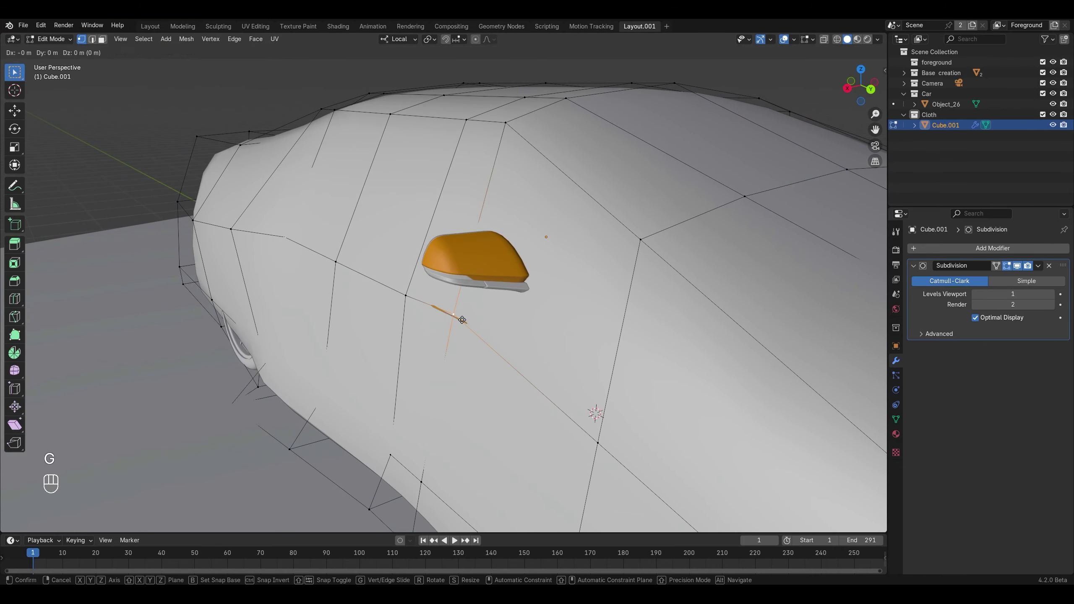
click(451, 320)
Step: Add a second cube in Object Mode and place it over the side mirror in the top view, scaled down and rotated about 24°
scroll(453, 324, down, 3)
middle_drag(461, 348, 486, 325)
middle_drag(559, 352, 627, 357)
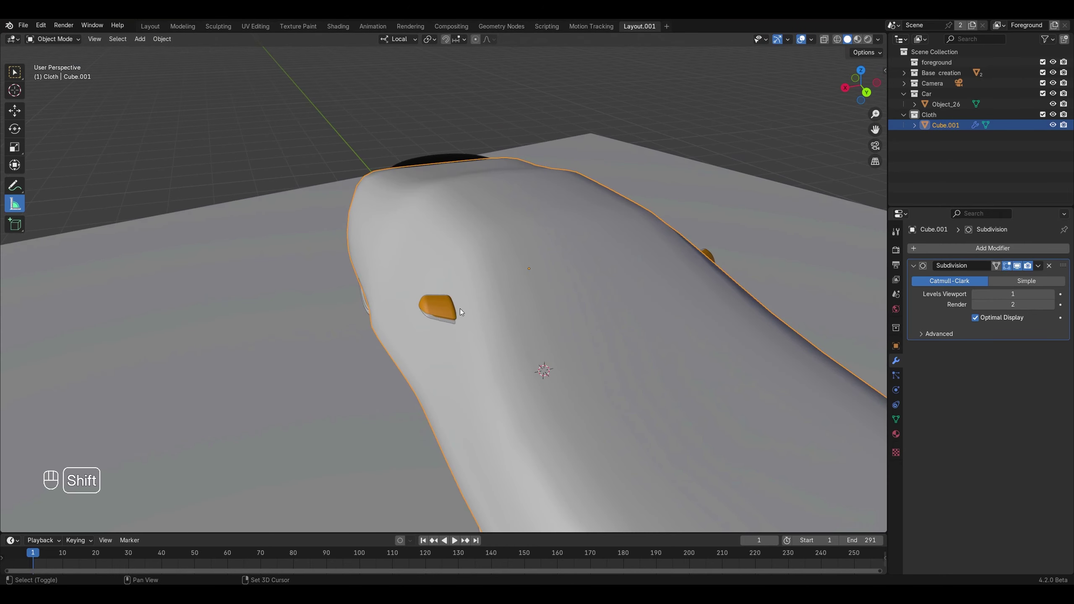
key(shift+a)
mouse_move(444, 308)
click(494, 319)
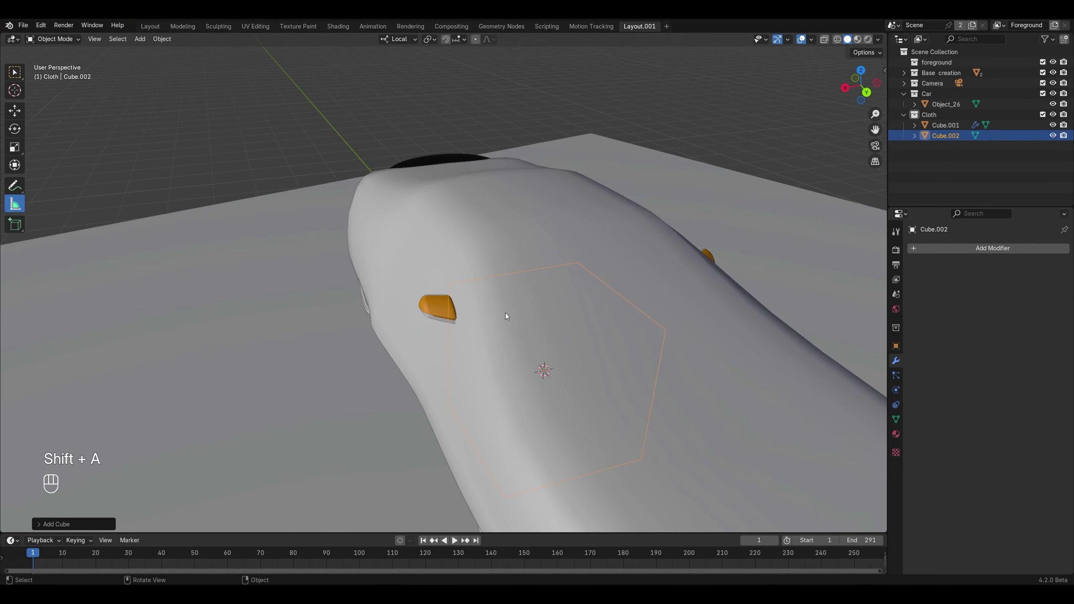
key(KP_7)
key(g)
key(r)
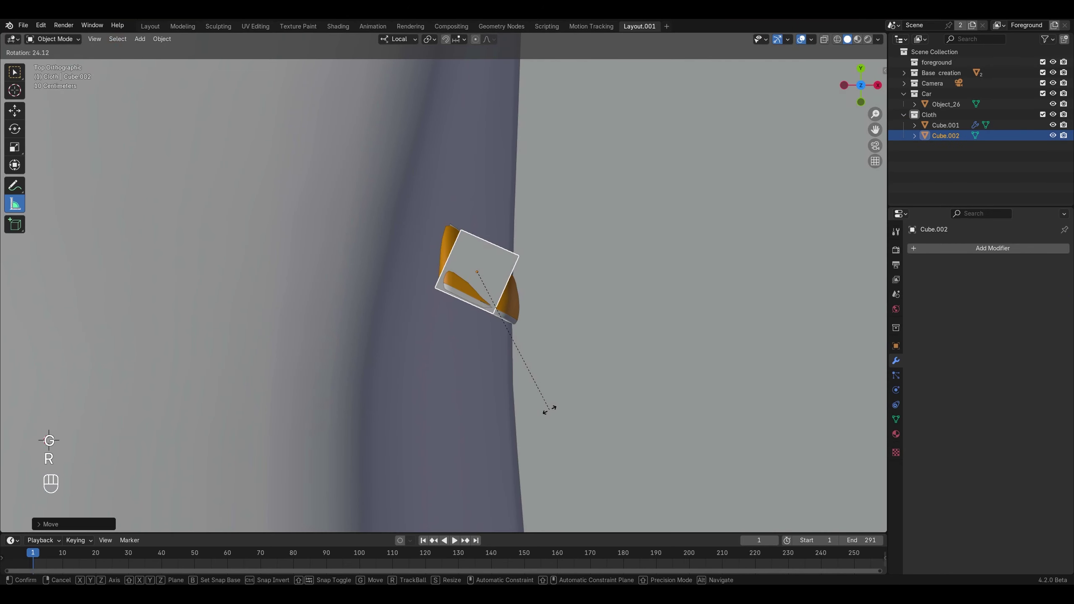
click(556, 378)
key(g)
click(562, 383)
scroll(630, 332, up, 3)
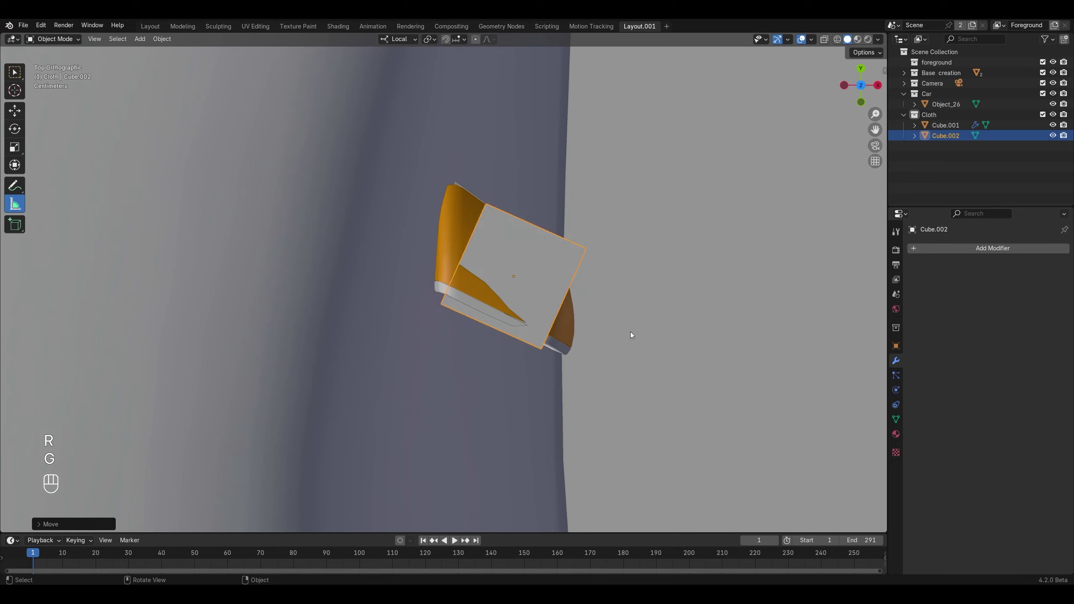
Step: Widen the cube to match the side mirror, with its transform applied, and give it a Subdivision Surface modifier
click(995, 249)
mouse_move(996, 249)
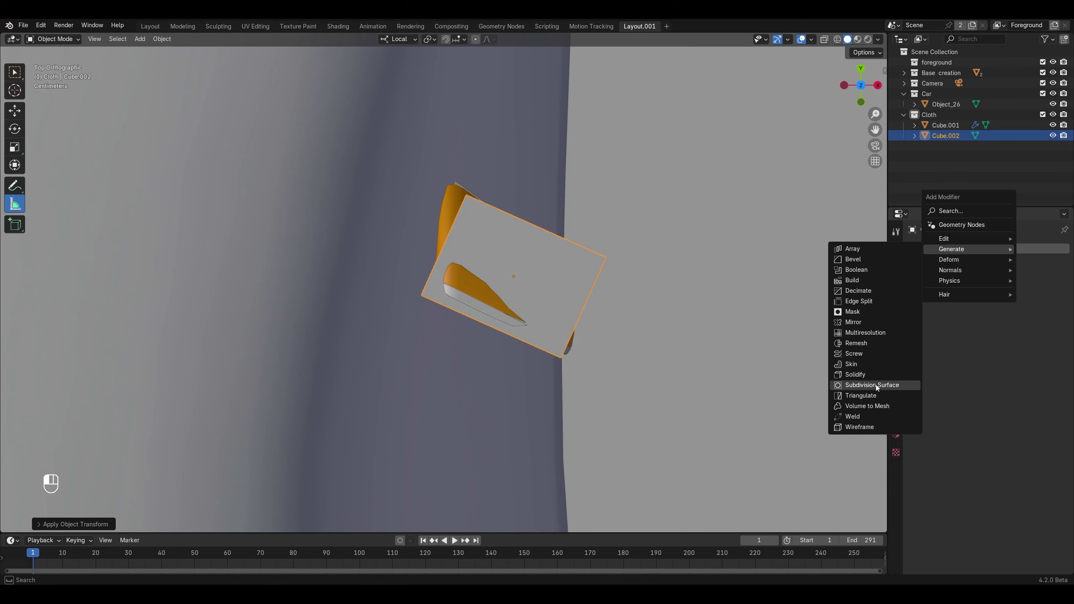
click(875, 385)
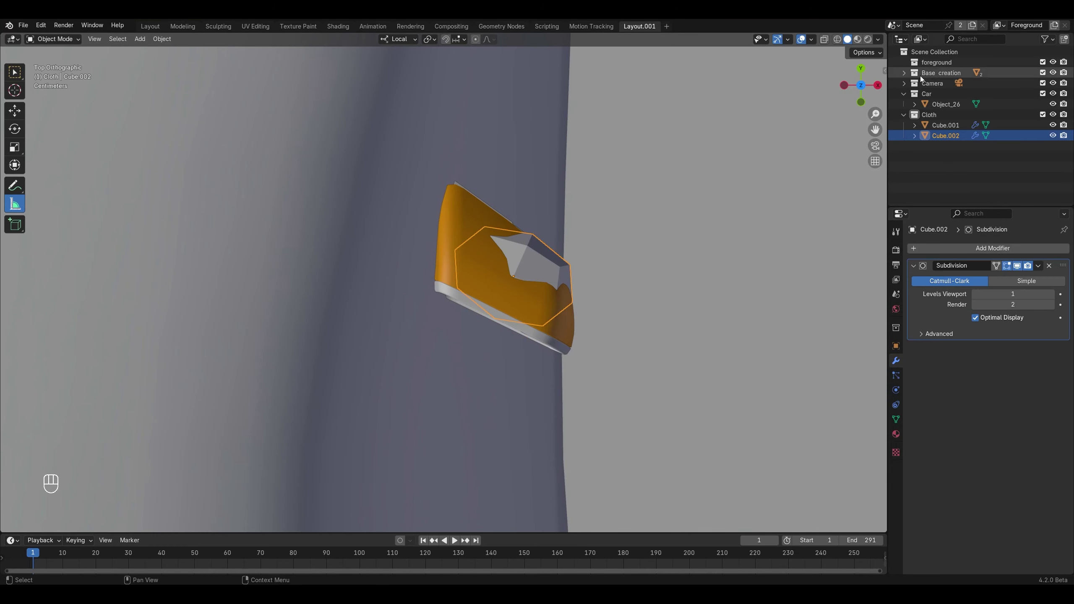
Step: Turn on X-ray and add a loop cut across the mirror cube, slid toward its outer end
click(824, 39)
key(Tab)
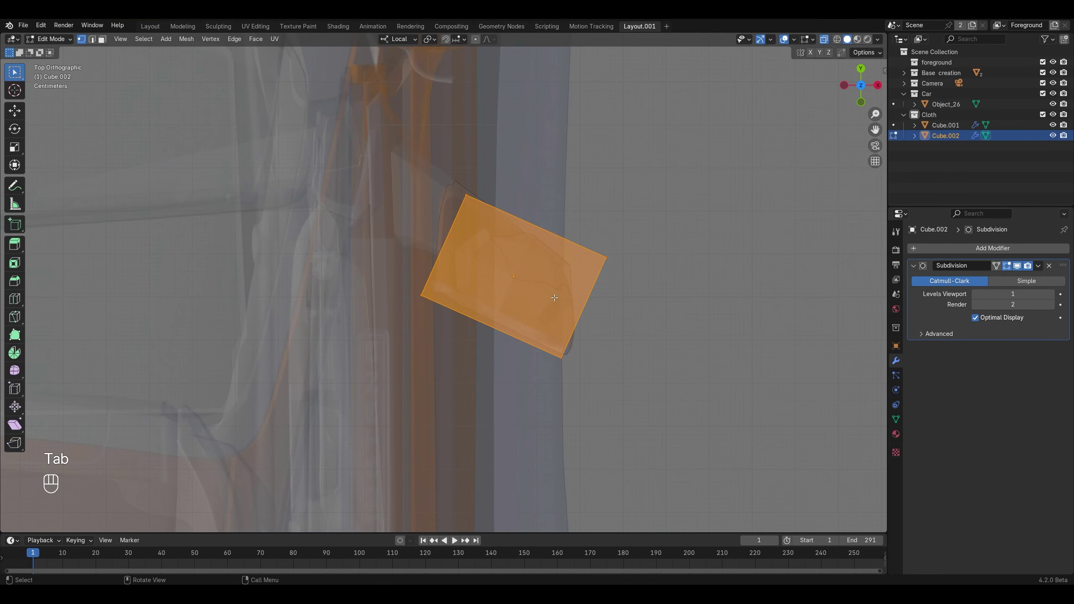
key(ctrl+r)
click(574, 256)
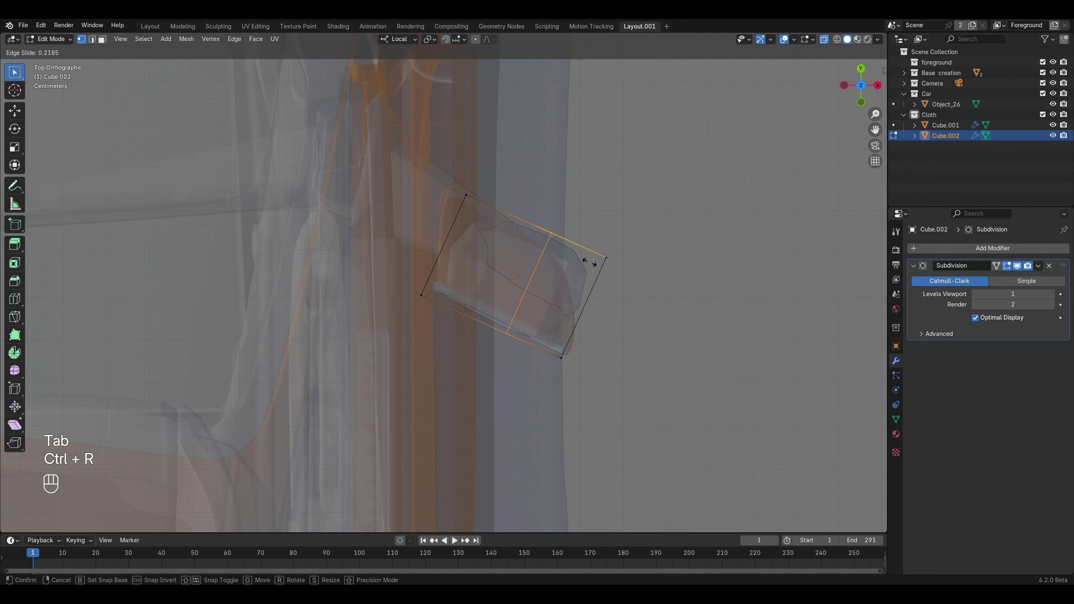
click(563, 265)
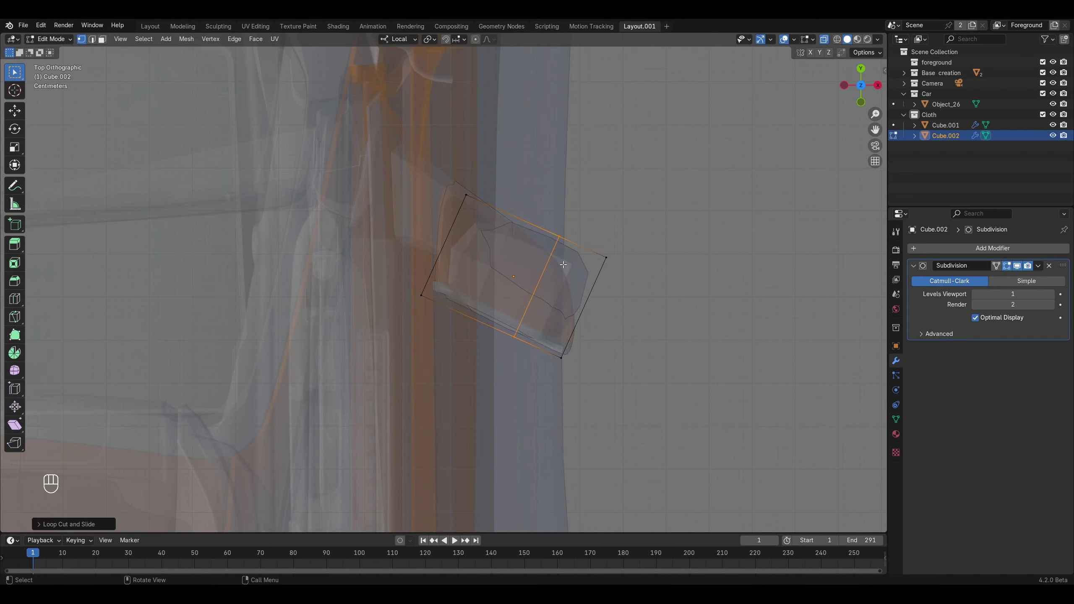
Step: Add further loop cuts to the mirror cube and move its vertices to follow the side mirror's outline
key(ctrl+r)
key(g)
click(647, 341)
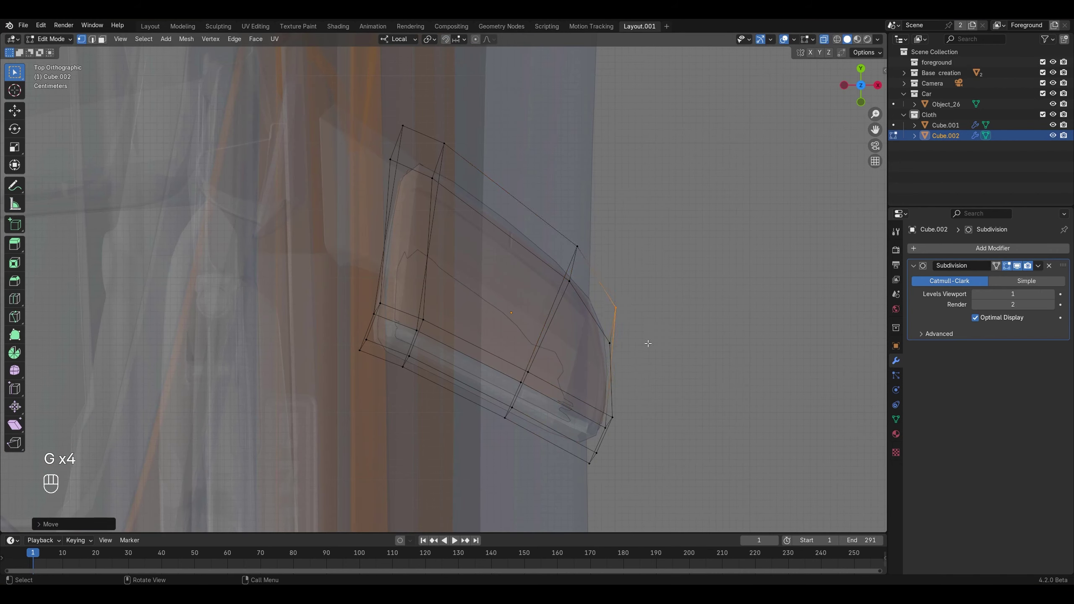
Step: Turn off X-ray and move the mirror cube's vertices outward to enclose the side mirror
middle_drag(648, 340, 550, 271)
key(alt+z)
click(487, 237)
key(g)
click(483, 254)
middle_drag(482, 253, 489, 298)
key(g)
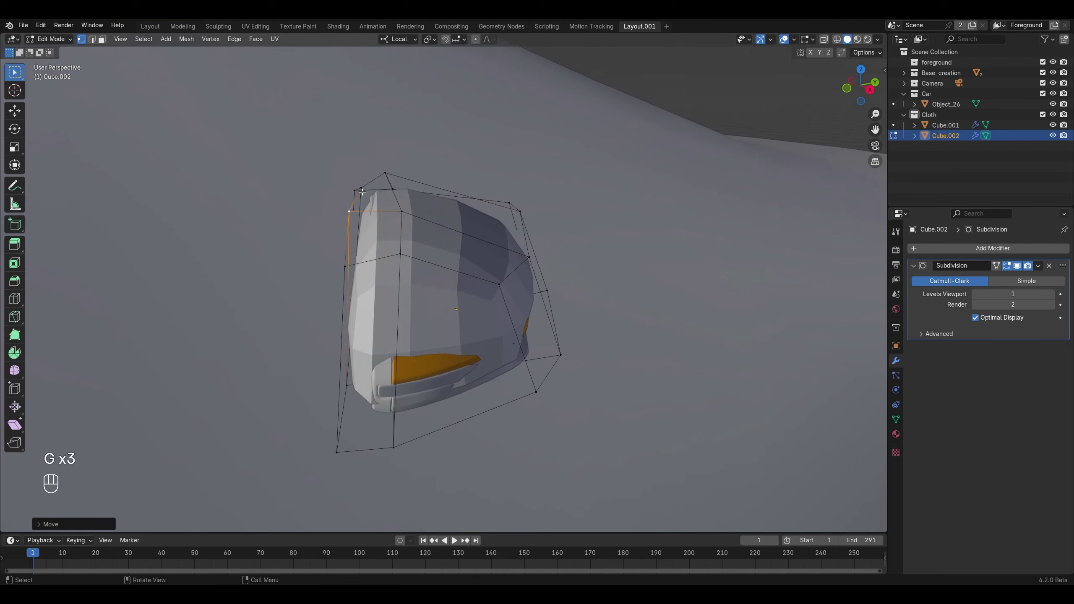
Step: Add more loop cuts to the mirror cube, adjust their vertices, and shade the object smooth in Object Mode
key(ctrl+r)
key(g)
key(ctrl+r)
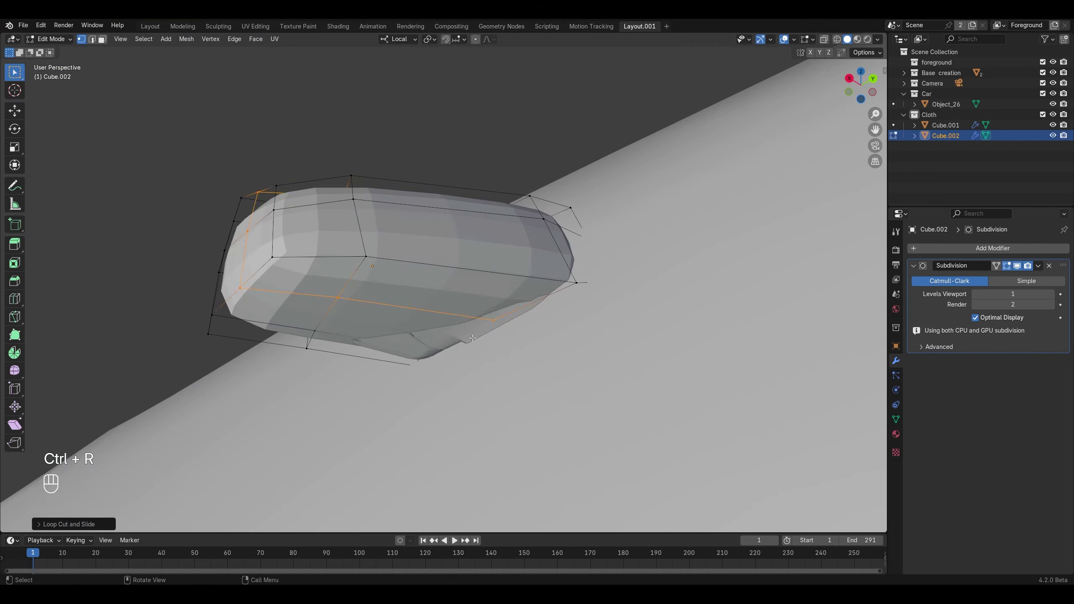
key(g)
key(Tab)
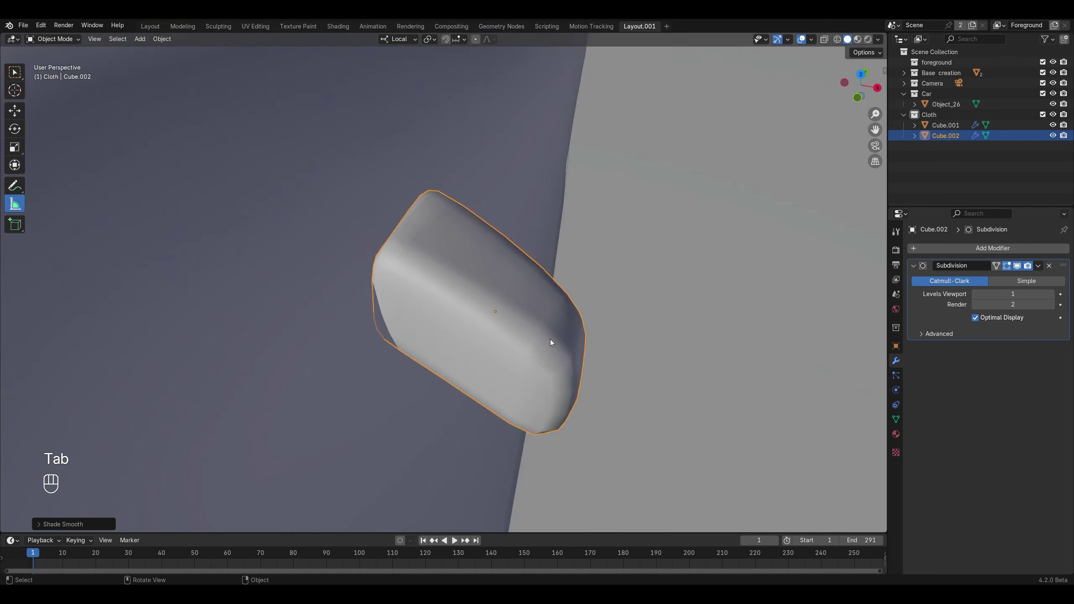
middle_drag(550, 339, 492, 308)
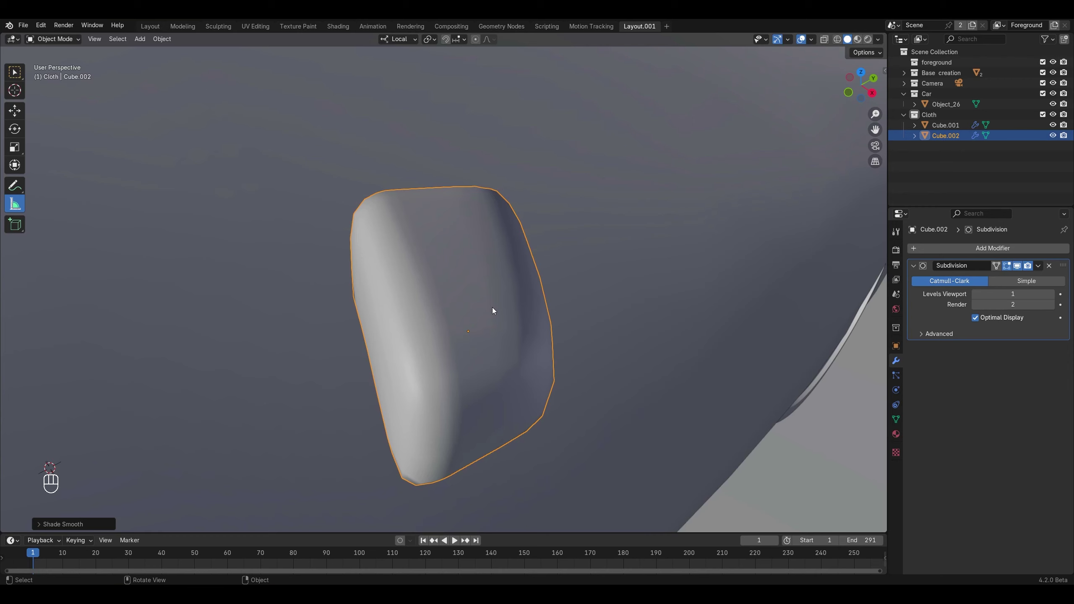
Step: Apply the Subdivision modifier on the mirror cube and check its mesh in Edit Mode
key(KP_7)
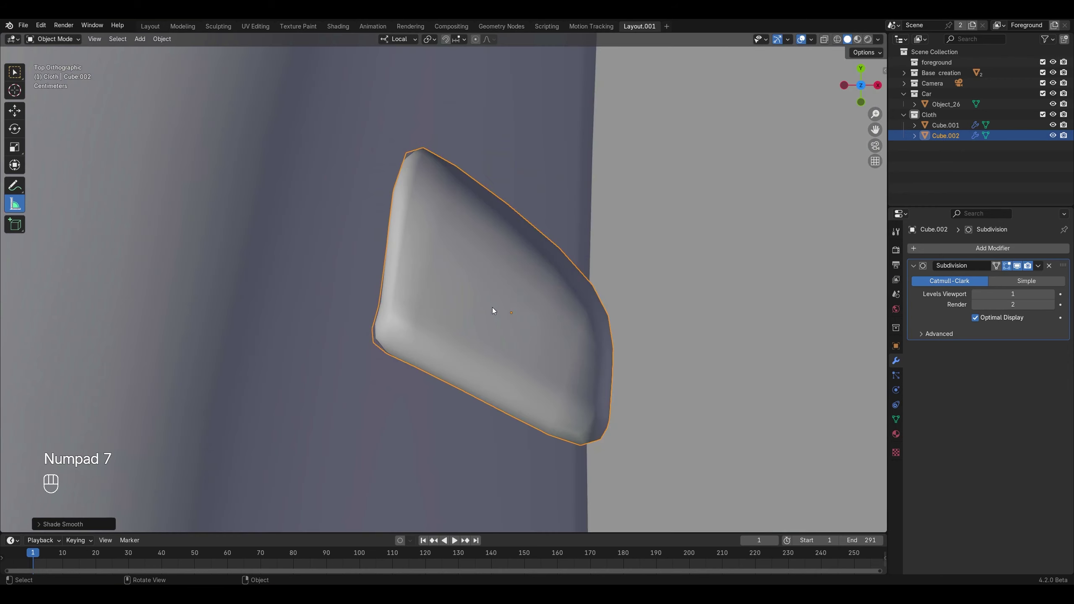
scroll(382, 314, down, 5)
shift+middle_drag(382, 314, 520, 317)
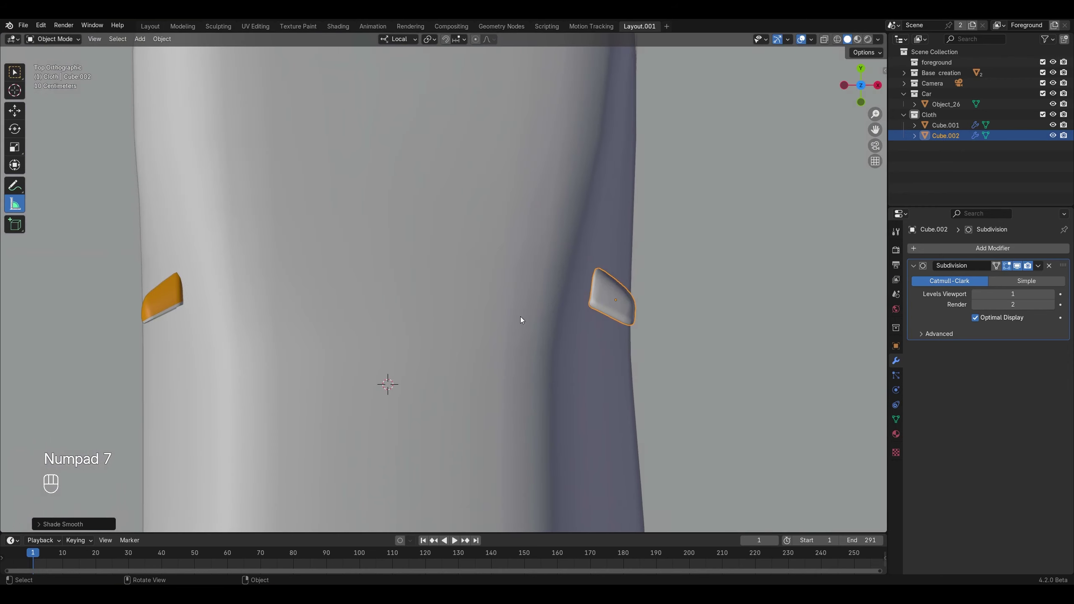
click(1039, 265)
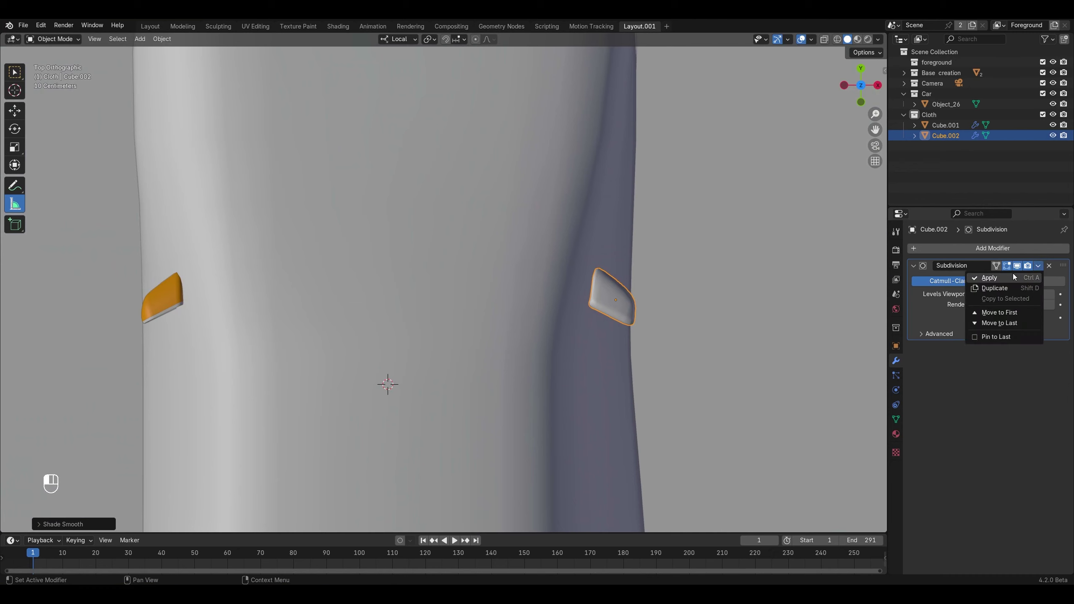
click(1013, 274)
click(984, 249)
key(Tab)
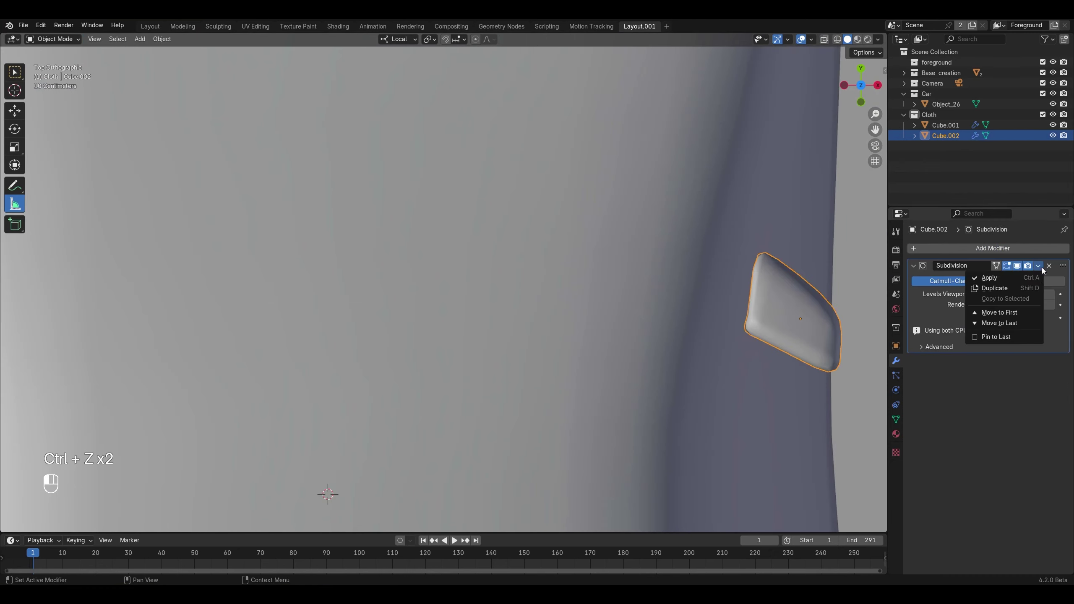
click(979, 275)
key(Tab)
scroll(812, 300, down, 3)
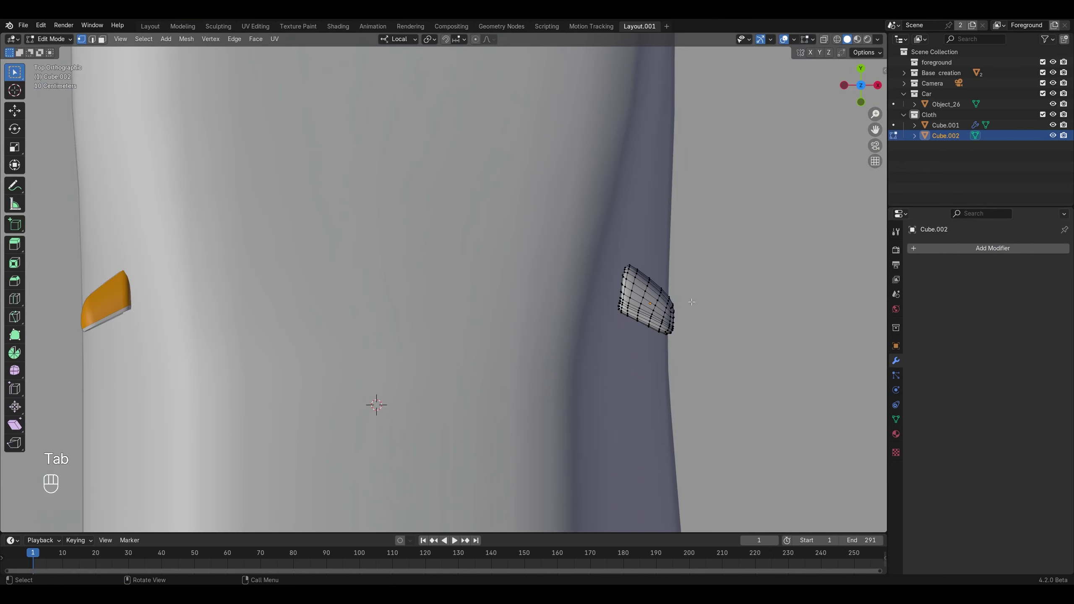
Step: Add a Mirror modifier to the mirror cube with Cube.001 as the mirror object on the X axis, and apply it
key(Tab)
click(986, 255)
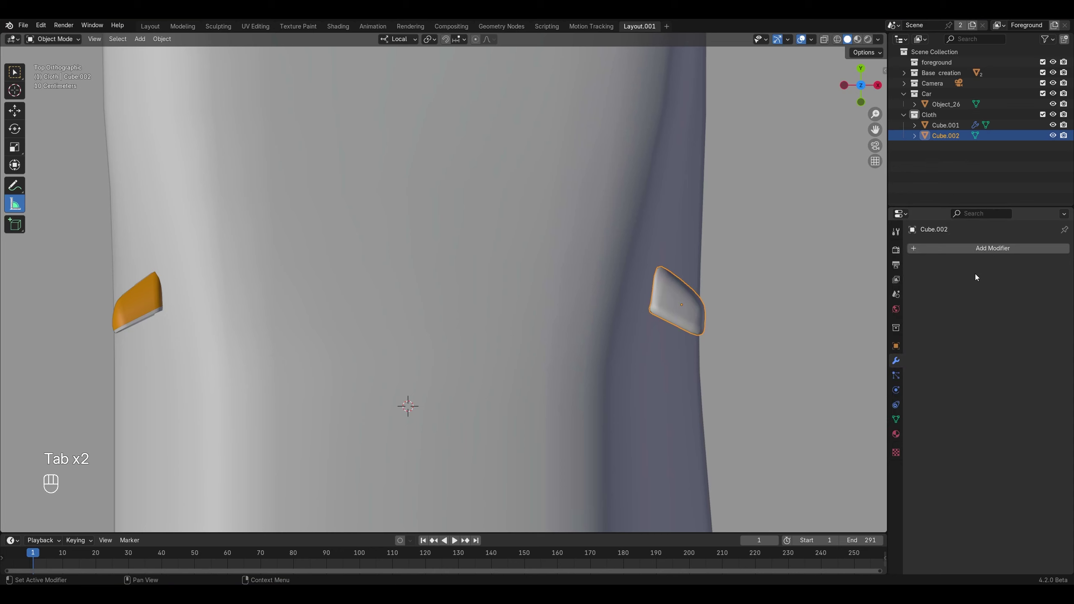
click(978, 248)
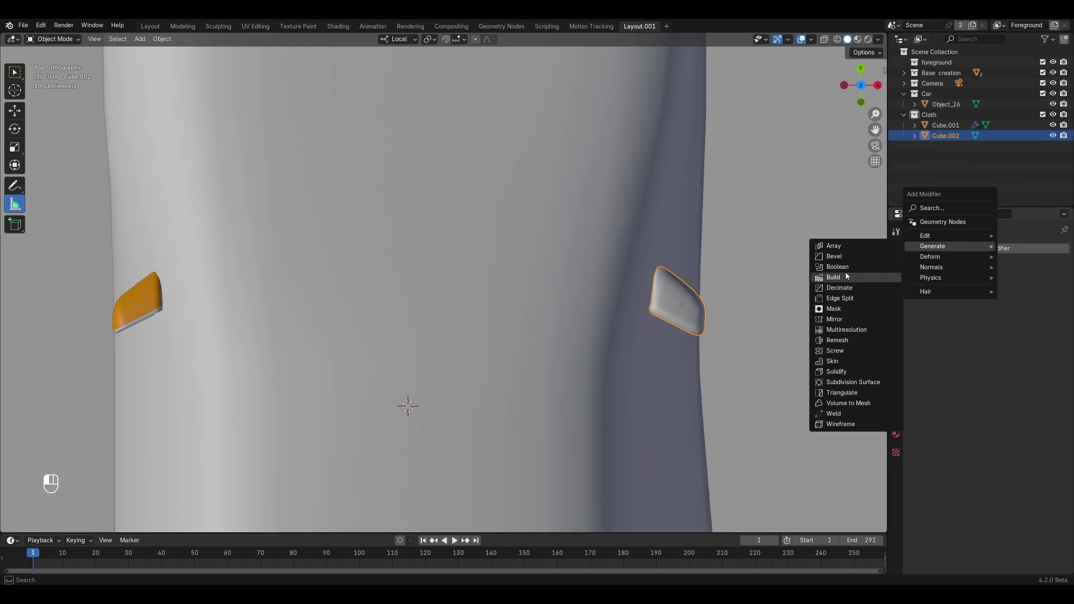
mouse_move(933, 248)
click(861, 320)
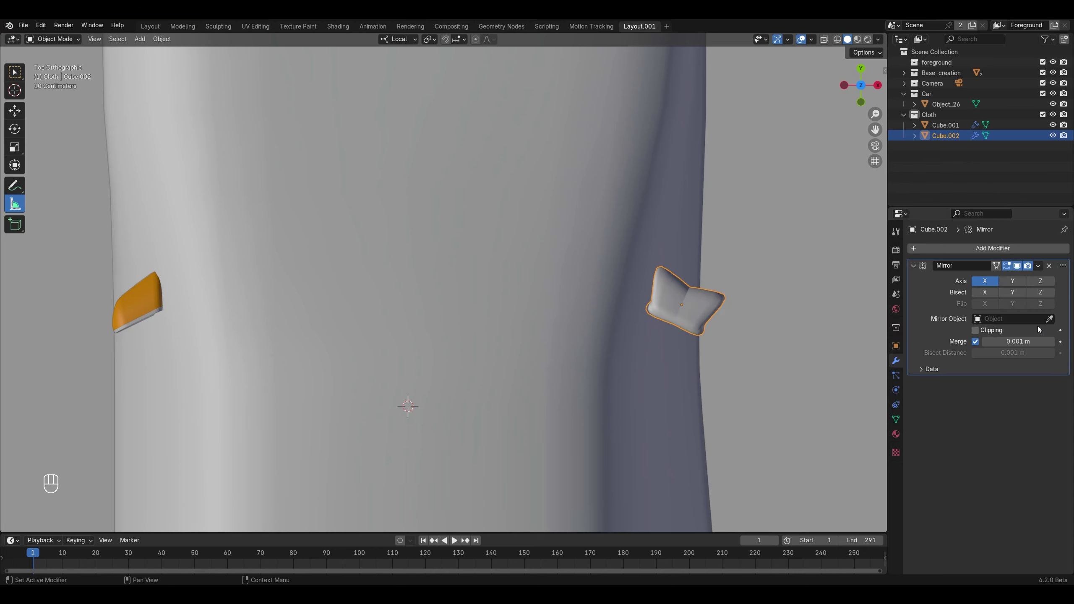
click(541, 340)
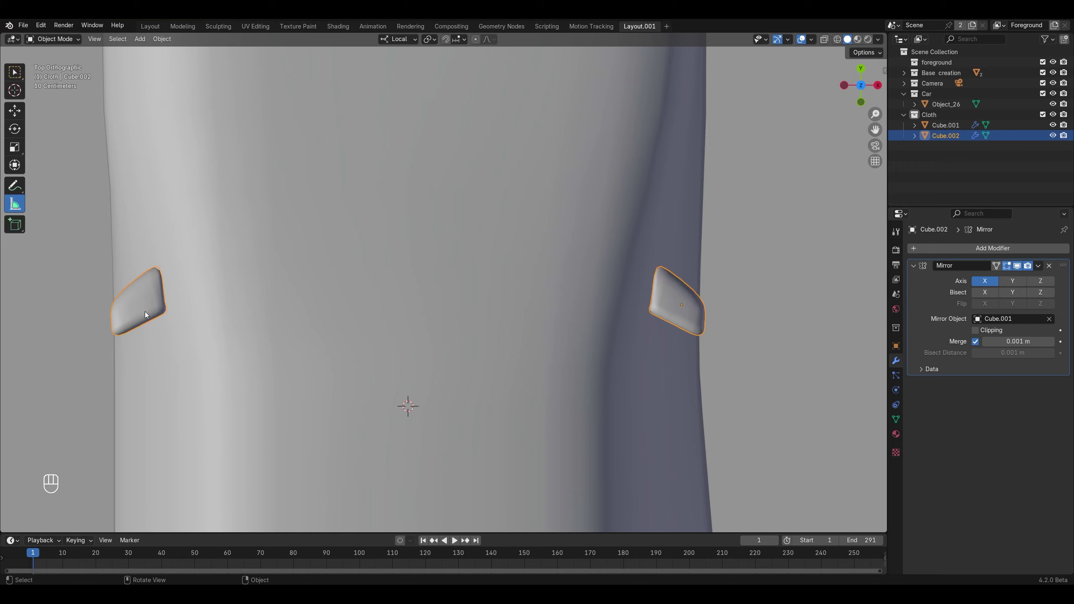
middle_drag(144, 312, 537, 307)
click(1039, 265)
click(977, 275)
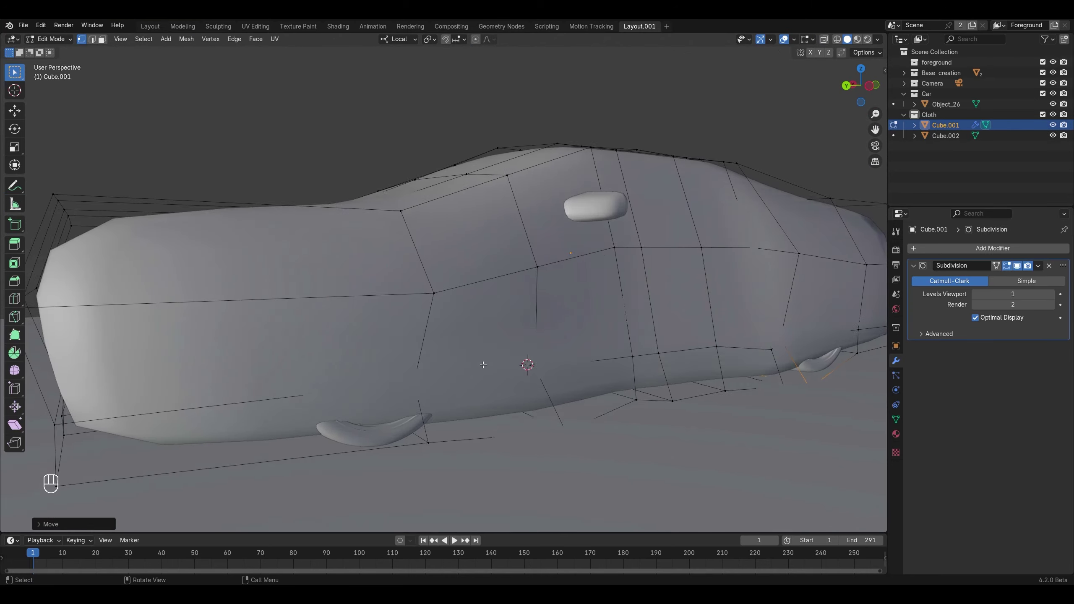
Step: Save the file and return the car body shape to Object Mode
scroll(483, 365, down, 4)
middle_drag(483, 365, 520, 355)
scroll(518, 374, up, 4)
key(ctrl+s)
key(Tab)
key(KP_Decimal)
Step: Turn on X-ray, add a cylinder and rotate it 90° about the Y axis
scroll(520, 355, up, 2)
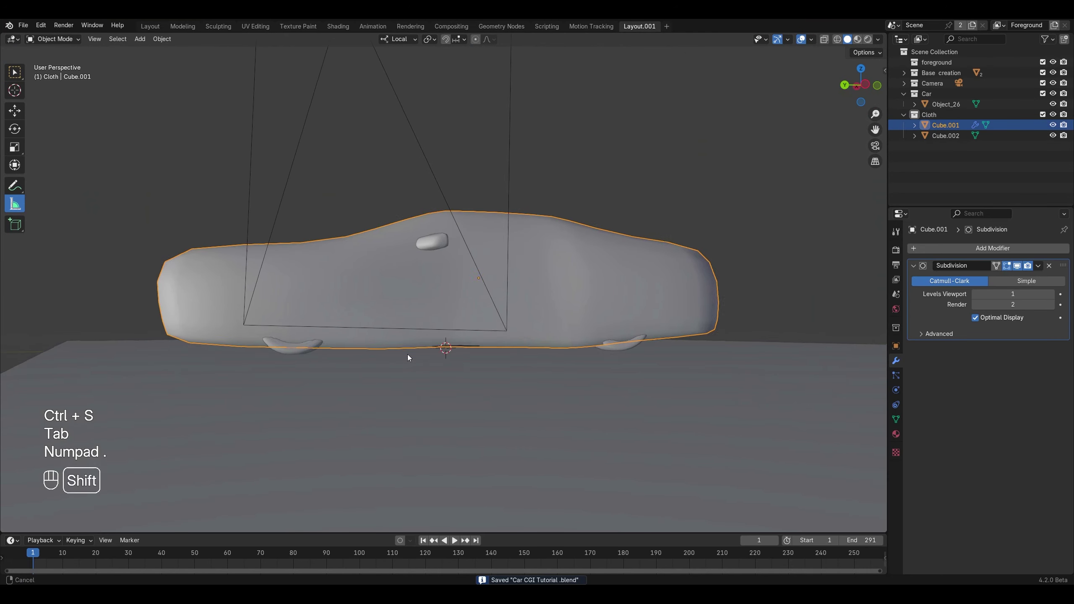
shift+middle_drag(408, 356, 478, 364)
scroll(478, 364, up, 3)
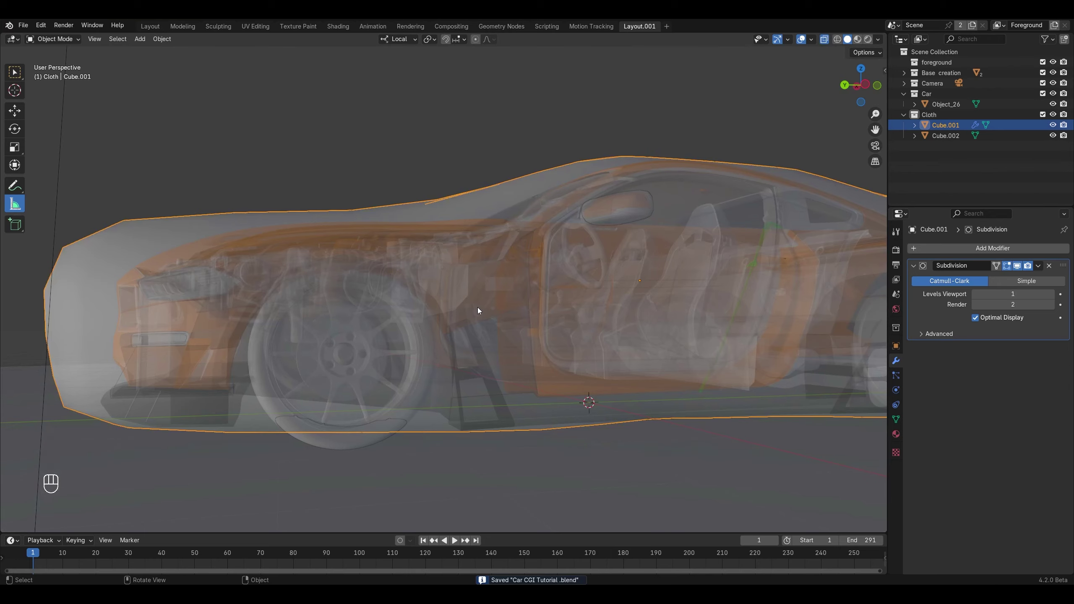
key(shift+a)
mouse_move(440, 295)
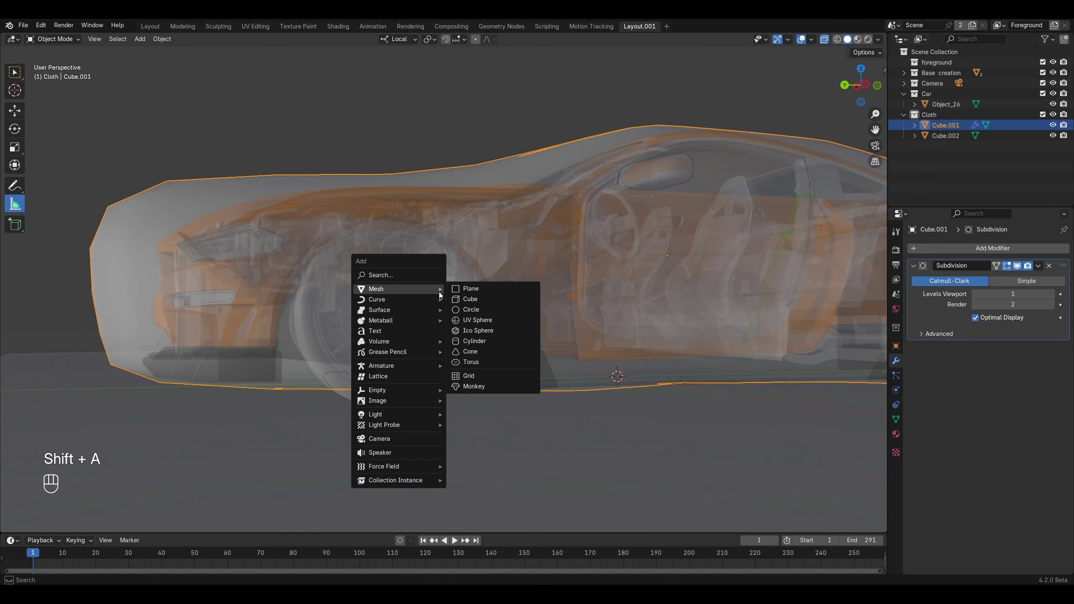
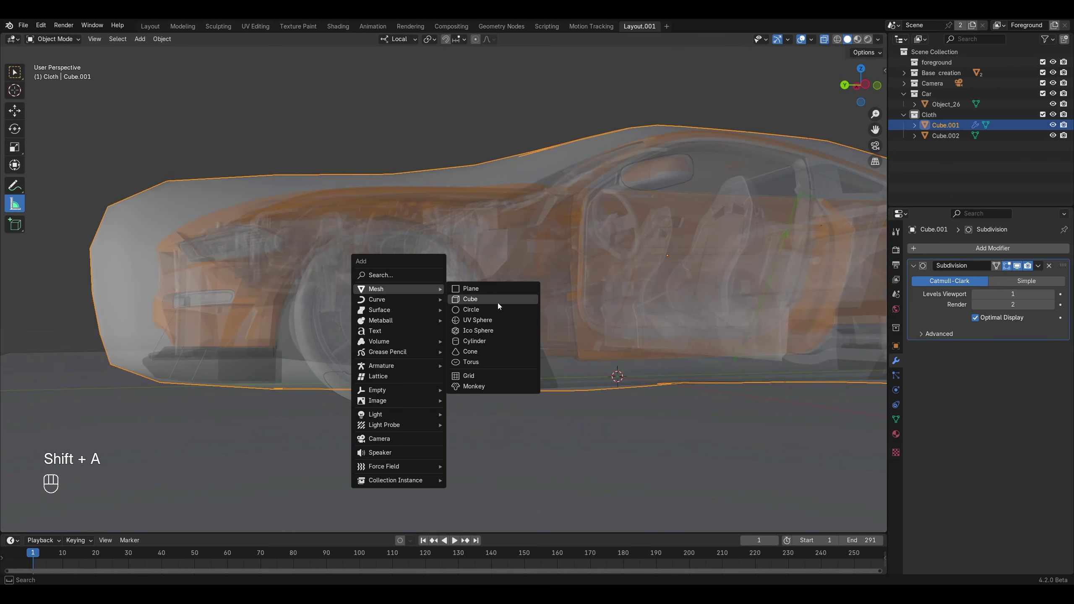
click(478, 340)
click(603, 366)
click(622, 441)
key(r)
key(y)
key(9)
key(0)
click(730, 309)
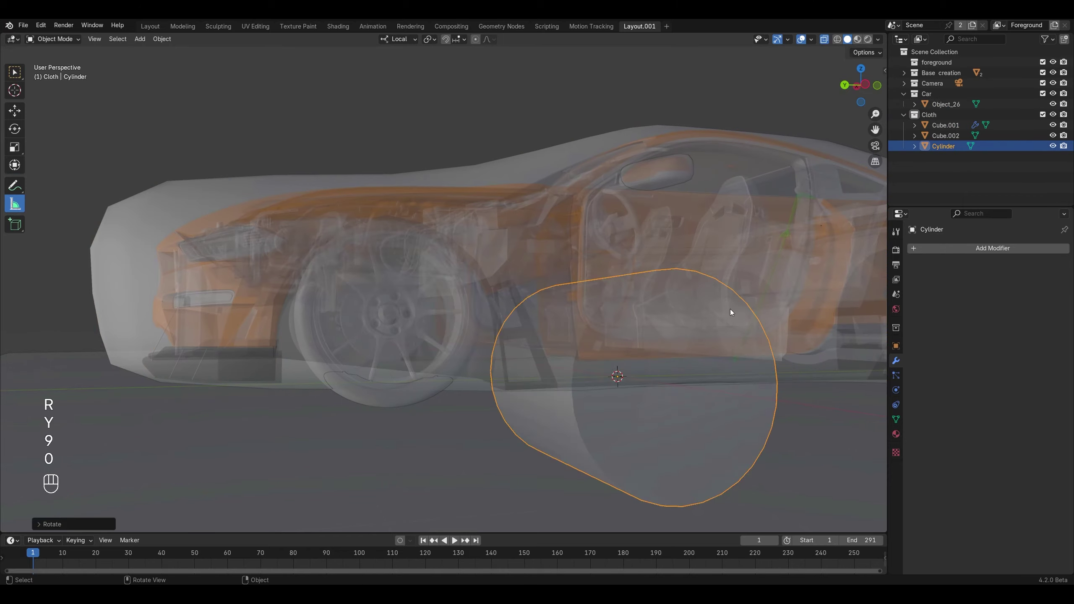
Step: Move and scale the cylinder to enclose the car's front wheel, aligning it in the side and top views
key(KP_7)
key(g)
key(KP_3)
key(KP_1)
key(KP_3)
scroll(291, 322, up, 8)
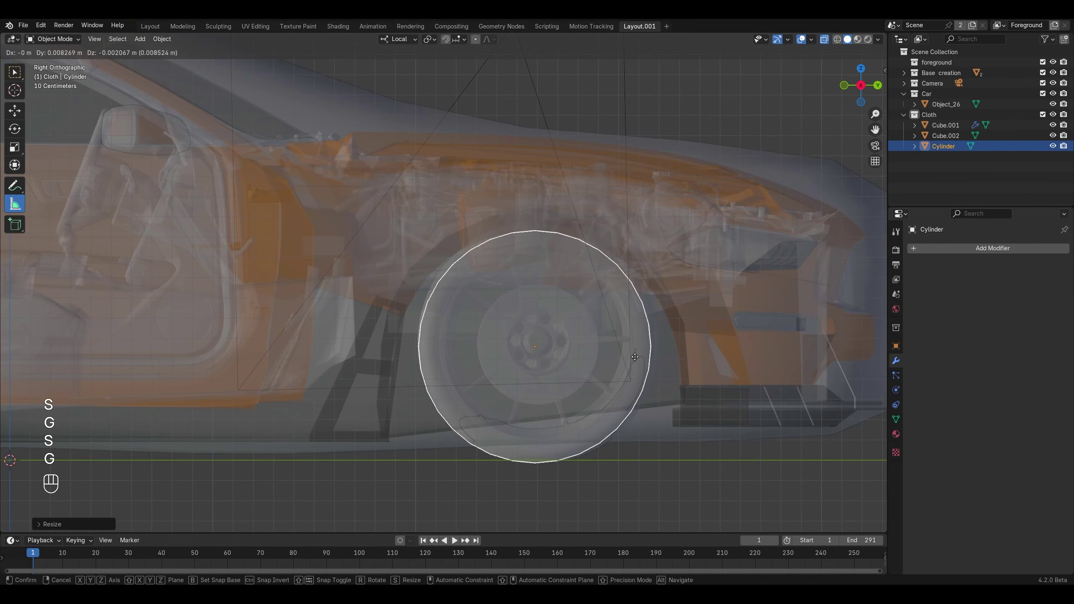
key(KP_7)
key(g)
click(391, 366)
Step: Shade the wheel cylinder smooth and turn X-ray back on in the top view
click(825, 40)
right_click(573, 381)
click(573, 381)
key(KP_7)
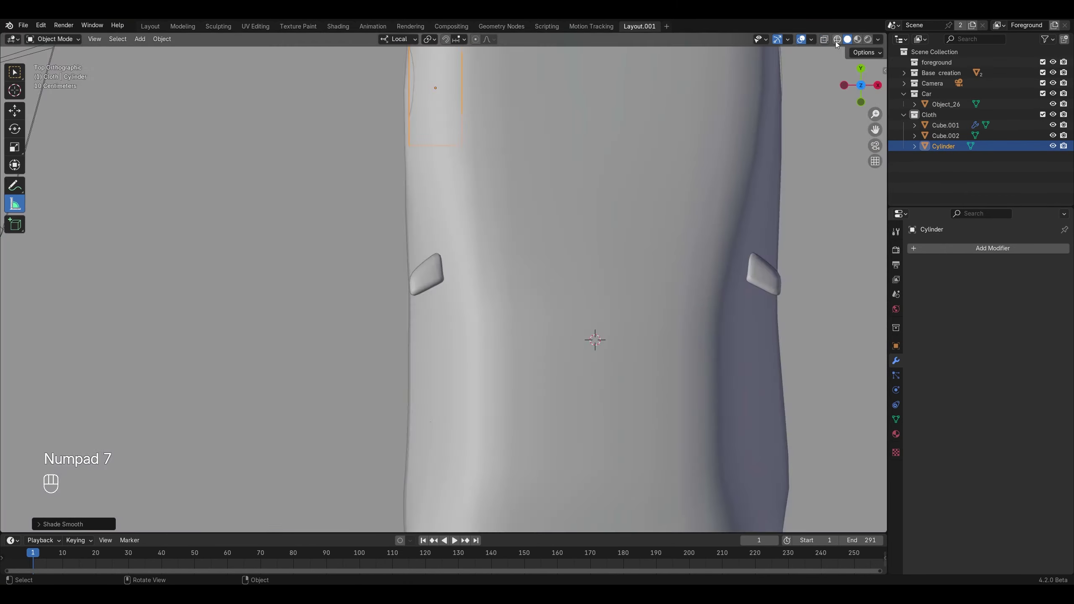
click(825, 40)
Step: Add a Mirror modifier to the wheel cylinder with Cube.001 as the mirror object for the opposite front wheel
key(shift+d)
key(ctrl+z)
click(991, 248)
click(867, 321)
Step: Add a second Mirror modifier to the wheel cylinder, switch on its Y axis, and apply the modifiers
click(984, 248)
click(862, 321)
scroll(638, 351, down, 5)
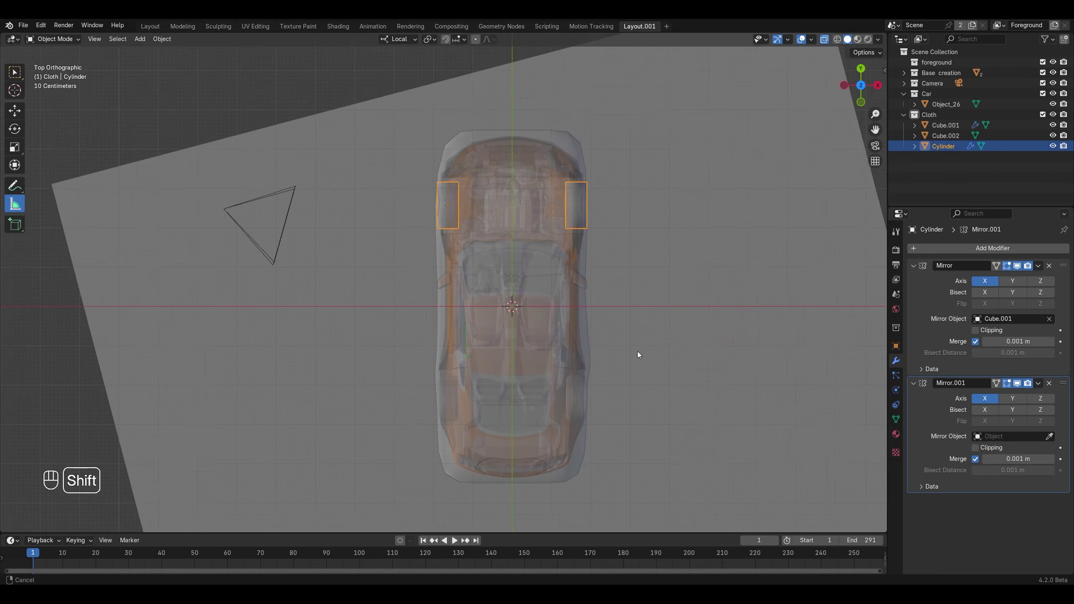
click(1013, 399)
middle_drag(638, 351, 576, 440)
key(ctrl+a)
key(ctrl+a)
Step: Duplicate the front wheel cylinders along the Y axis and align the copy with the rear wheels in the side view
key(KP_7)
key(shift+d)
key(g)
key(y)
click(567, 445)
key(KP_3)
key(g)
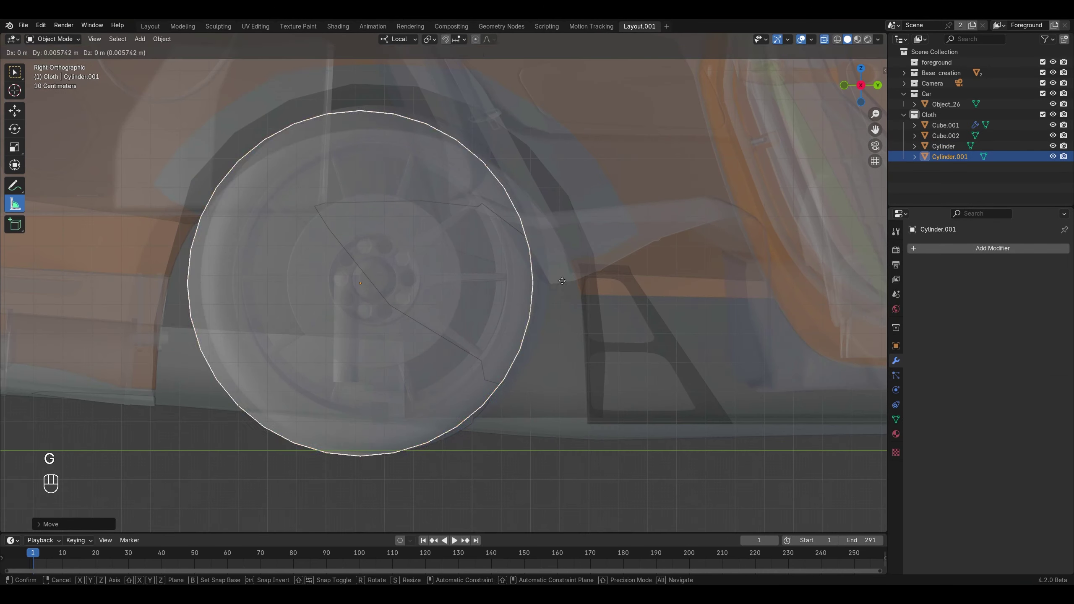
key(KP_1)
Step: Join the front and rear wheel cylinders into one object
middle_drag(569, 281, 668, 276)
shift+click(243, 405)
key(ctrl+j)
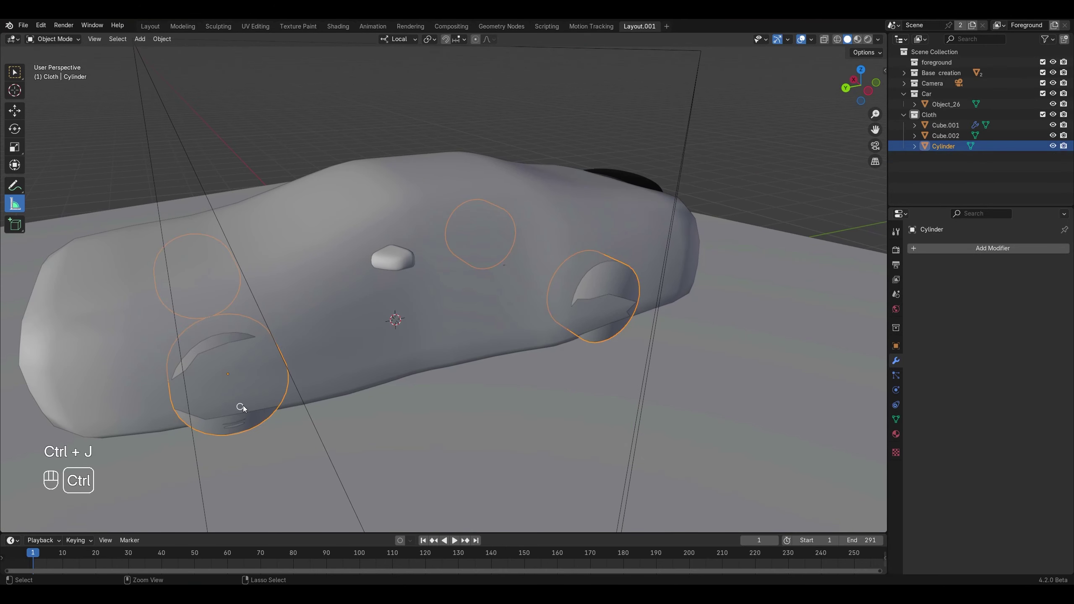
Step: Examine how the joined wheel cylinders and the body shape fit together from several angles
scroll(560, 302, down, 2)
middle_drag(560, 302, 592, 309)
scroll(470, 319, up, 1)
click(470, 319)
middle_drag(453, 293, 406, 289)
scroll(404, 291, up, 2)
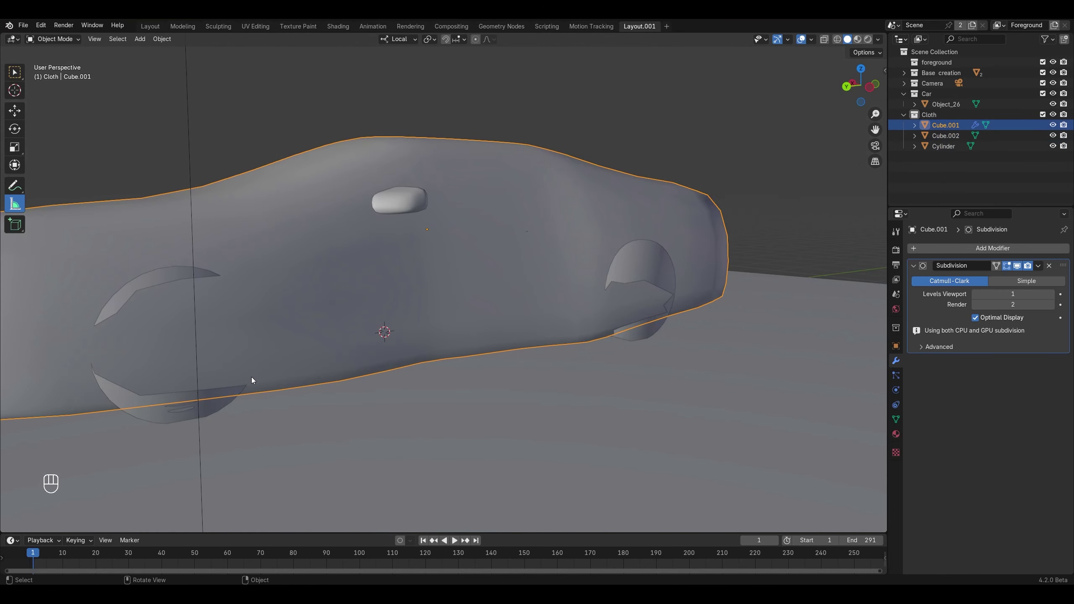
click(151, 413)
scroll(359, 331, down, 2)
middle_drag(364, 332, 381, 349)
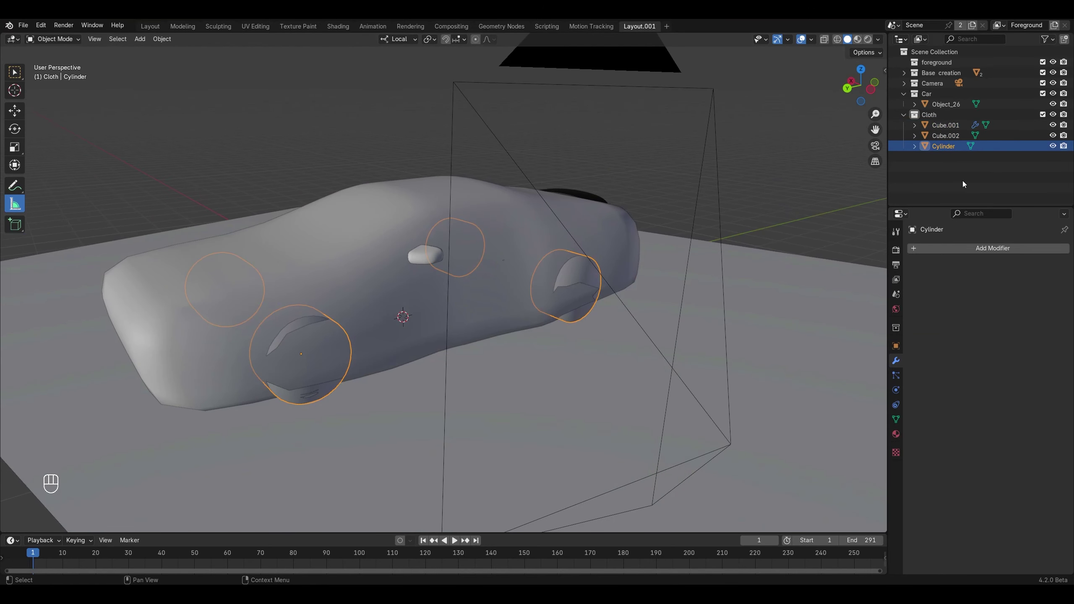
Step: Rename the cloth stand-in objects: the cylinders "wheels", the side mirrors "mirror" and the body shape "car"
double_click(944, 146)
text(wheels)
key(Return)
double_click(947, 137)
text(mirror)
key(Return)
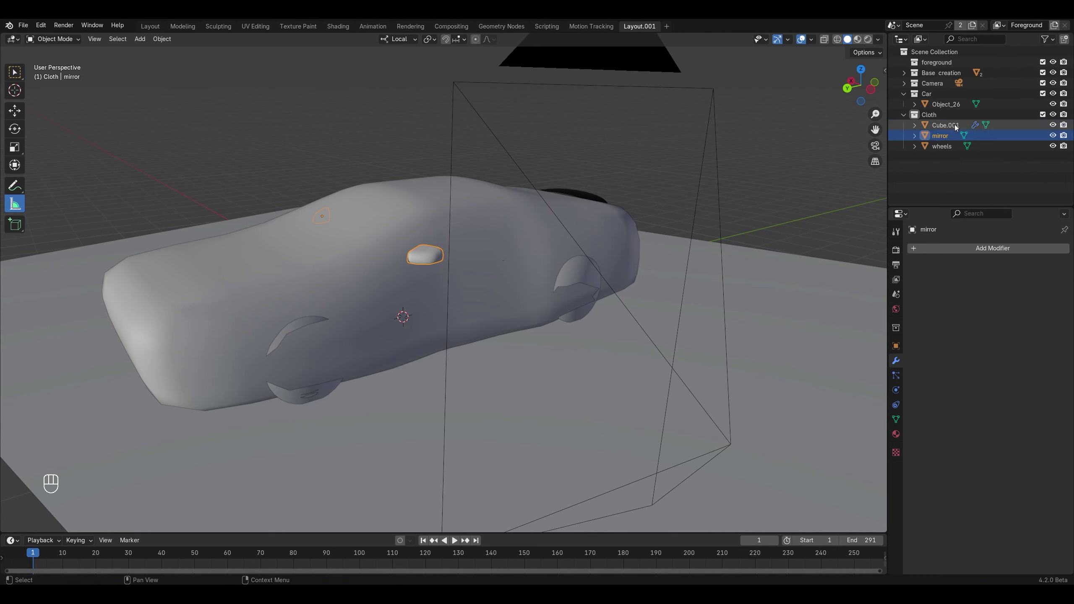
double_click(955, 125)
text(car)
key(Return)
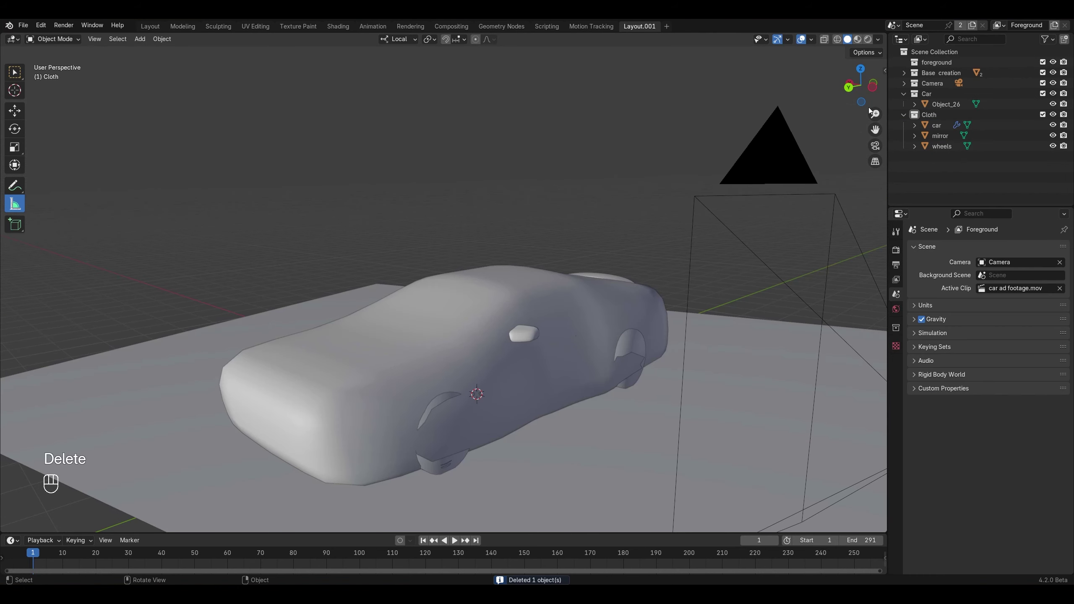
Step: Add a plane, raise it along Z above the car, and scale it up to cover the body
key(shift+a)
mouse_move(544, 263)
click(619, 262)
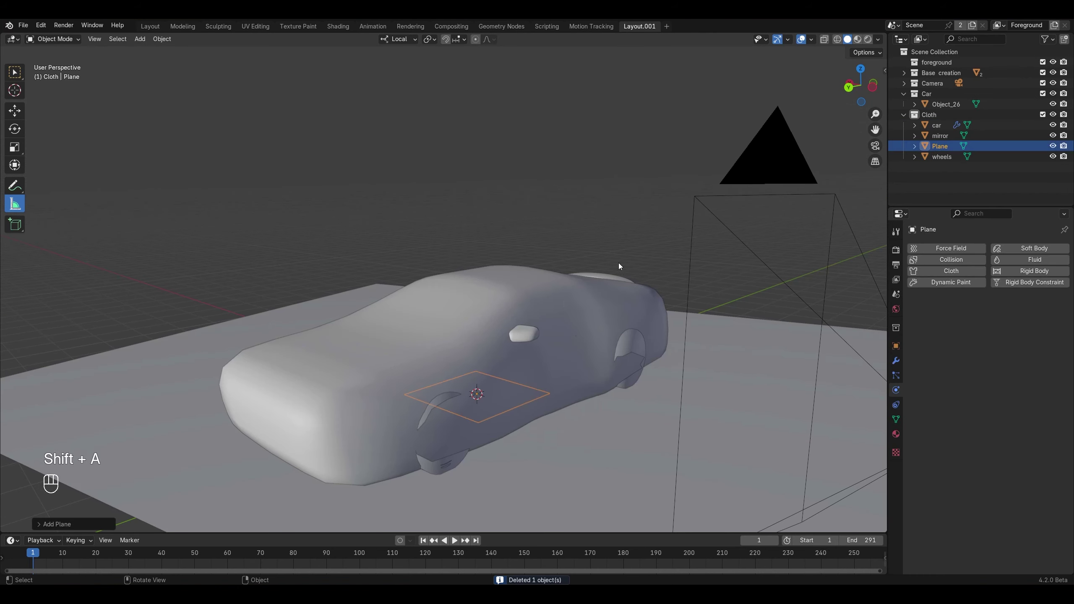
key(g)
key(z)
click(542, 124)
key(s)
click(355, 187)
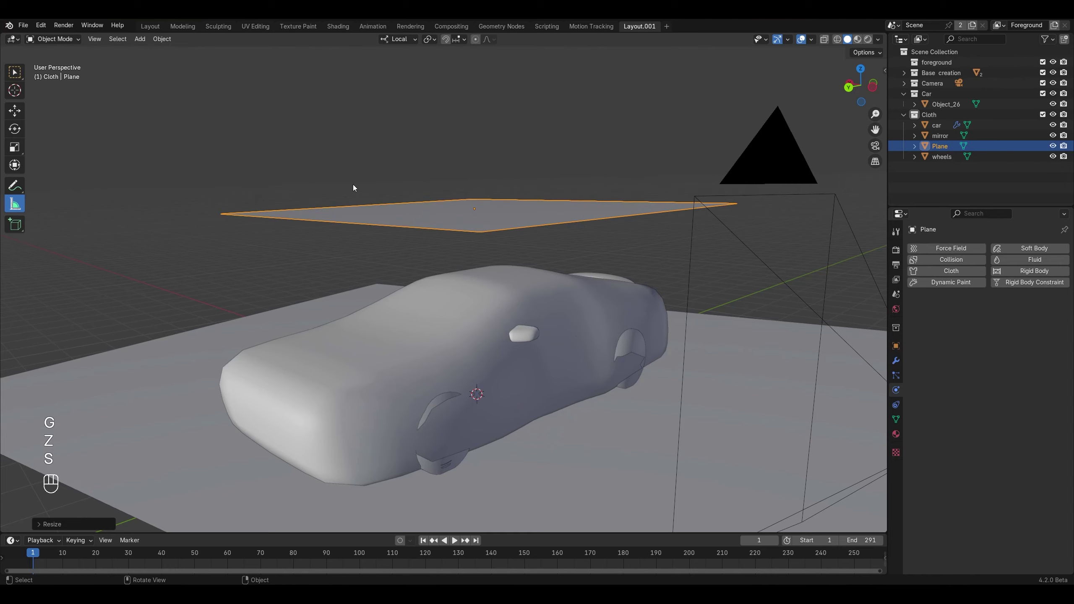
Step: Subdivide the plane above the car in Edit Mode
middle_drag(355, 187, 436, 207)
key(Tab)
right_click(495, 181)
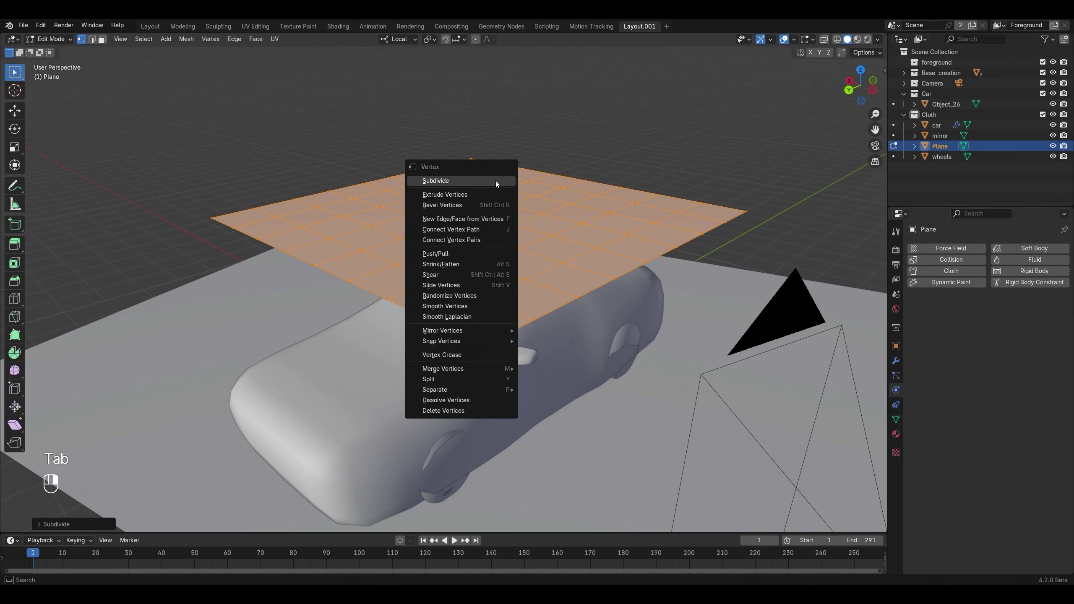
Step: Subdivide the plane's mesh above the car once more and apply its object transform in Object Mode
click(495, 181)
key(Tab)
key(ctrl+a)
click(495, 181)
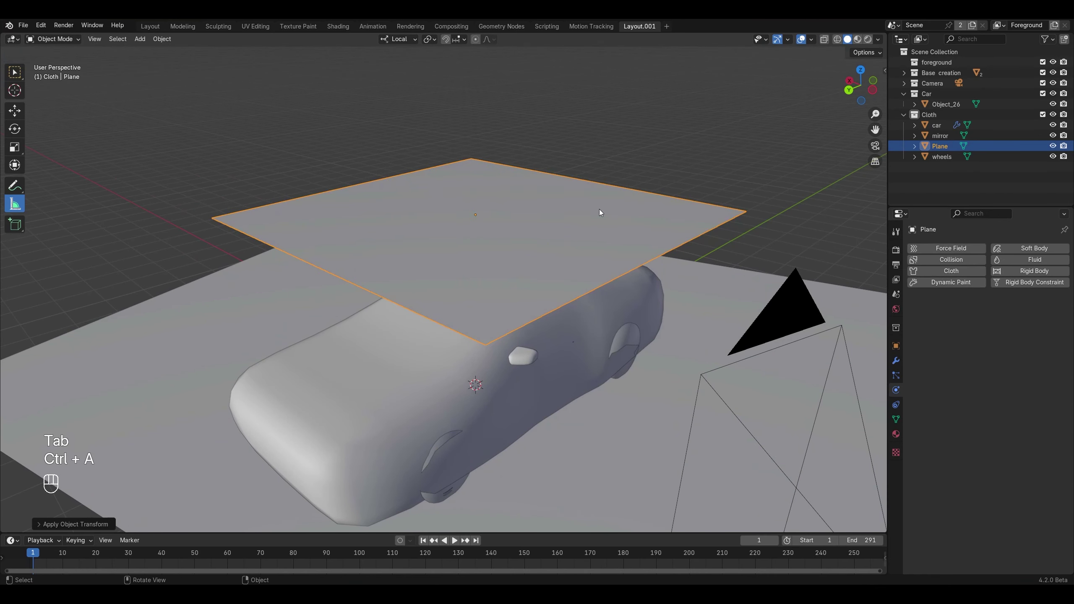
Step: Add Cloth physics to the plane above the car and rename the object Cloth
click(972, 274)
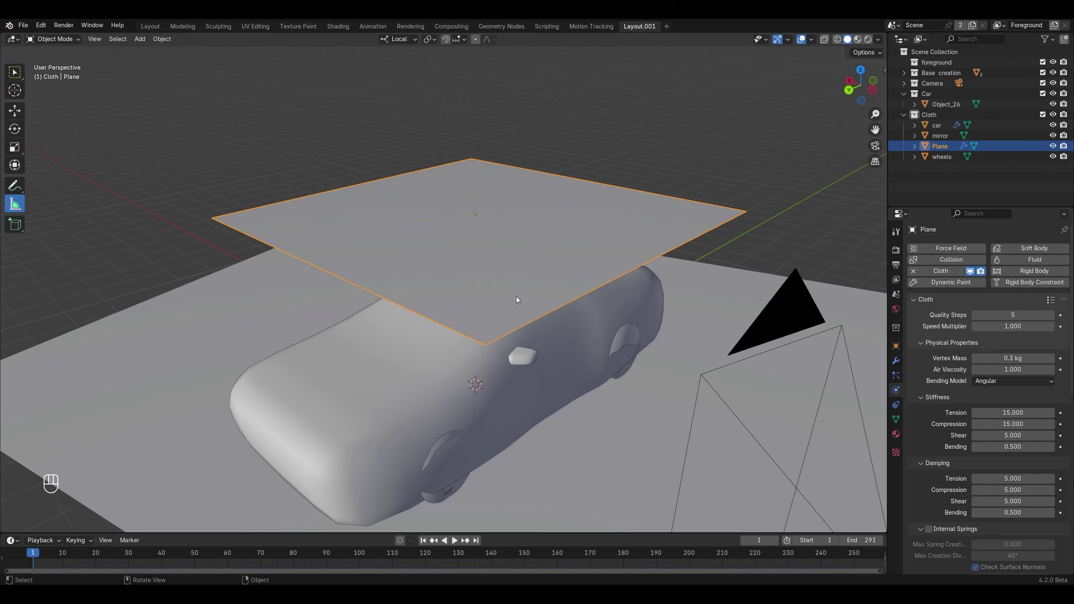
middle_drag(517, 297, 519, 275)
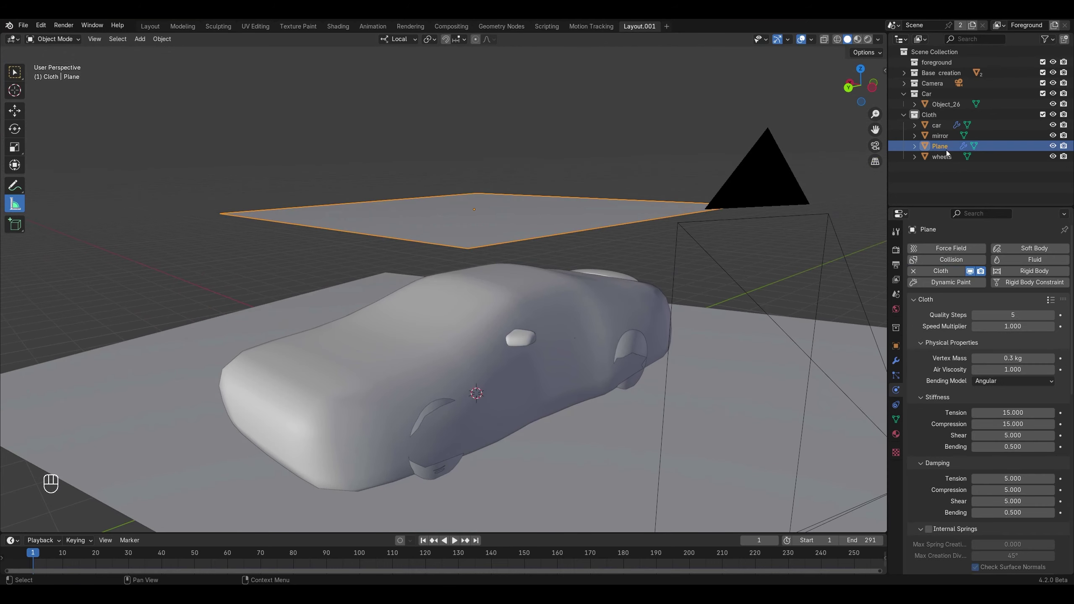
key(Return)
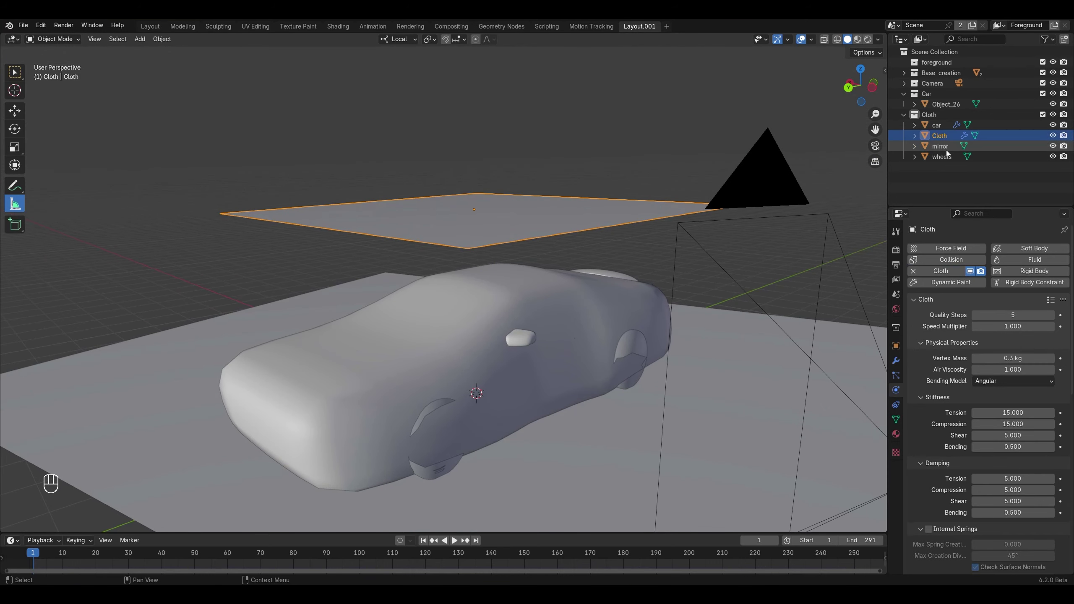
Step: Add Collision physics to the smooth car body stand-in
click(446, 327)
click(944, 264)
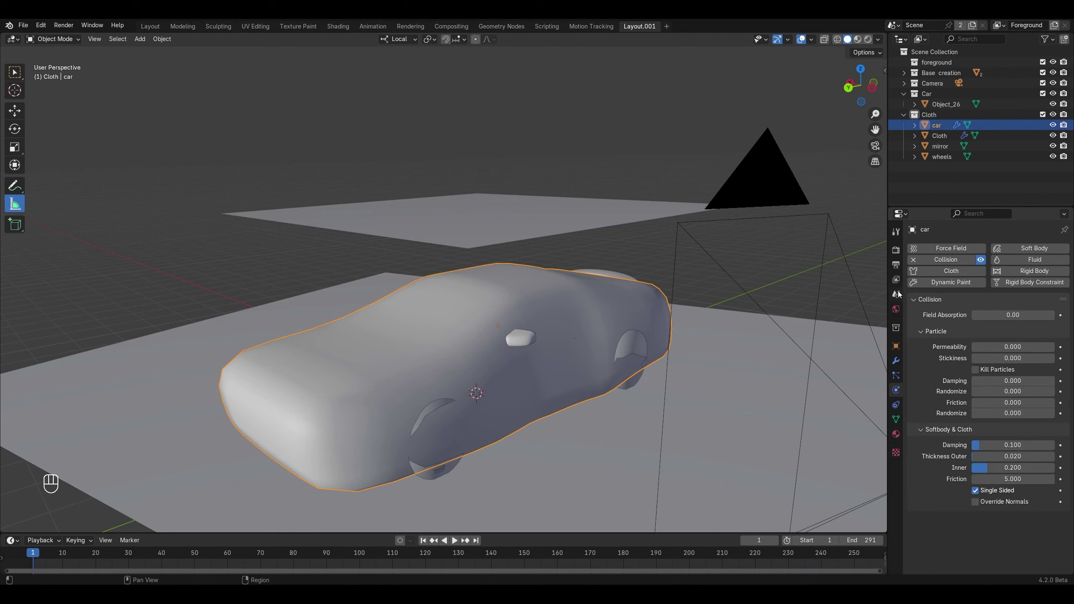
Step: Play the cloth simulation twice from frame 1, examining the drape over the car body, and return to the first frame
scroll(546, 374, down, 3)
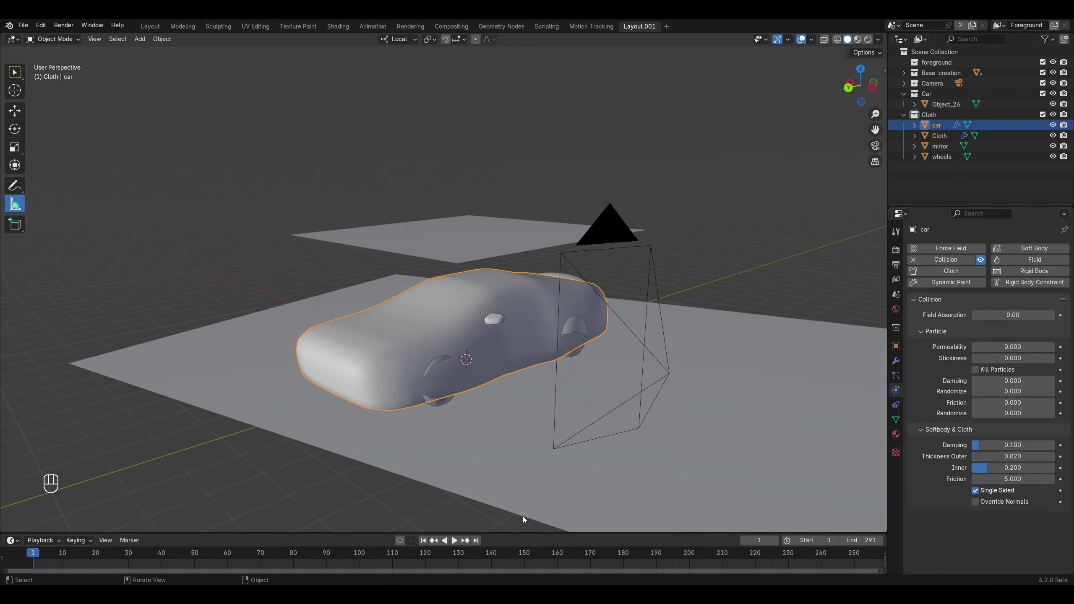
click(460, 542)
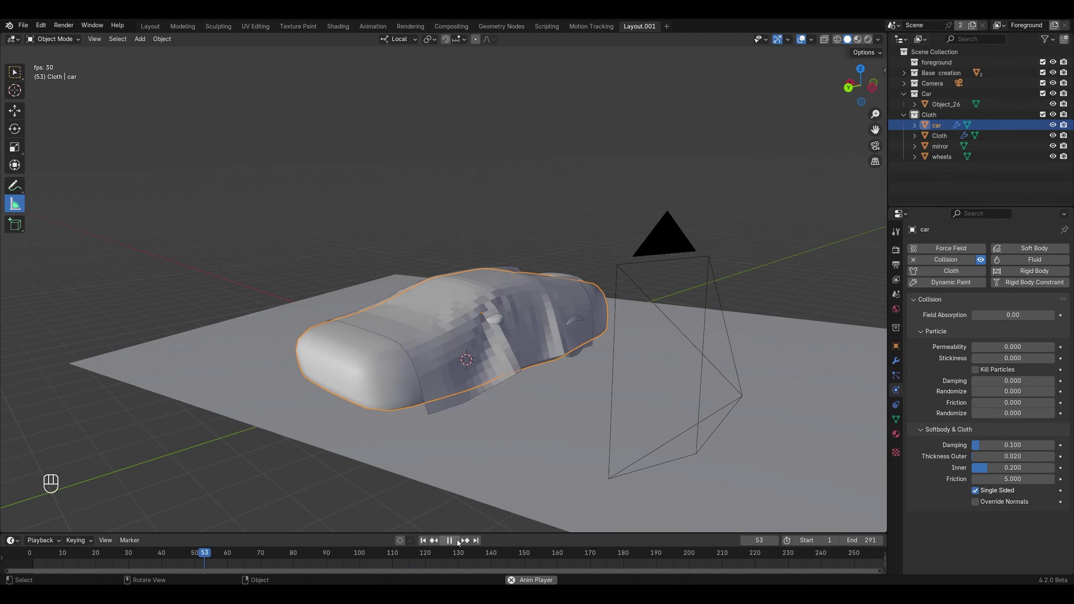
click(459, 542)
middle_drag(573, 416, 431, 457)
click(423, 541)
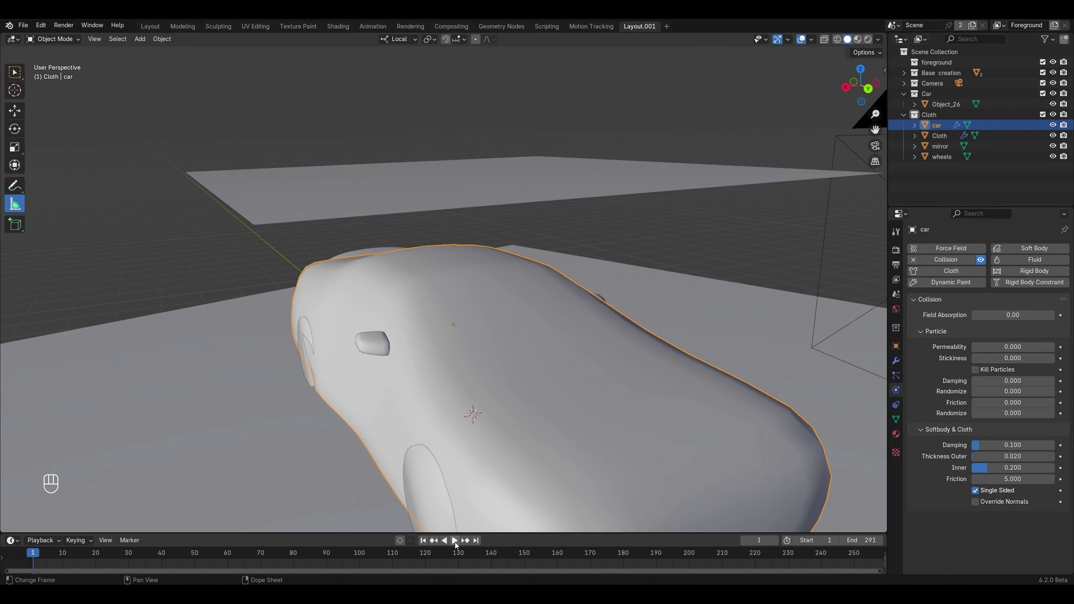
click(454, 541)
click(457, 543)
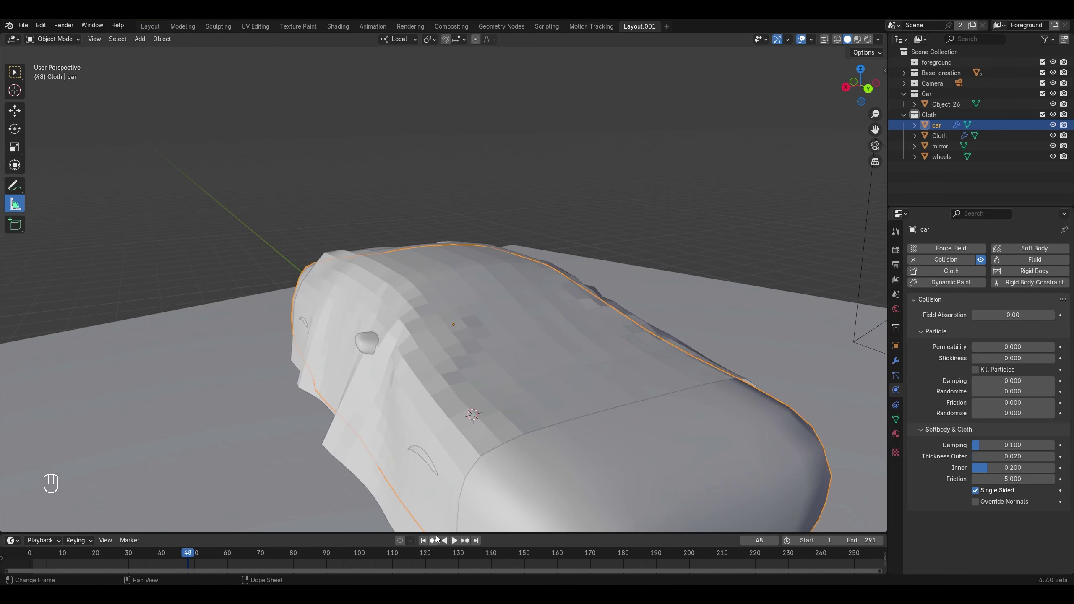
click(424, 541)
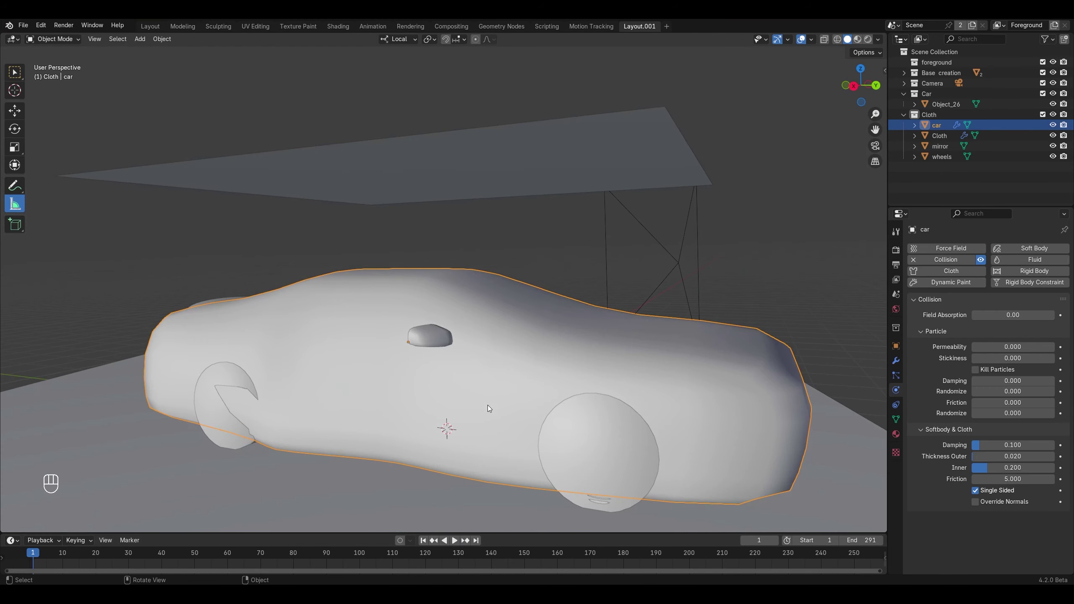
Step: Add Collision physics to the wheels and mirror stand-in objects
click(583, 414)
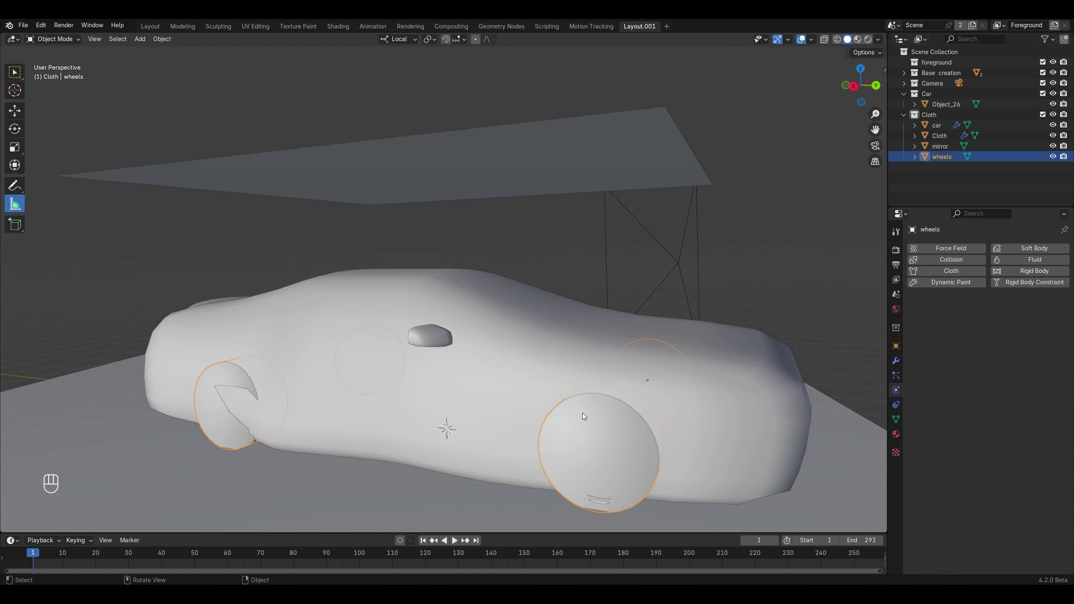
click(947, 260)
click(444, 341)
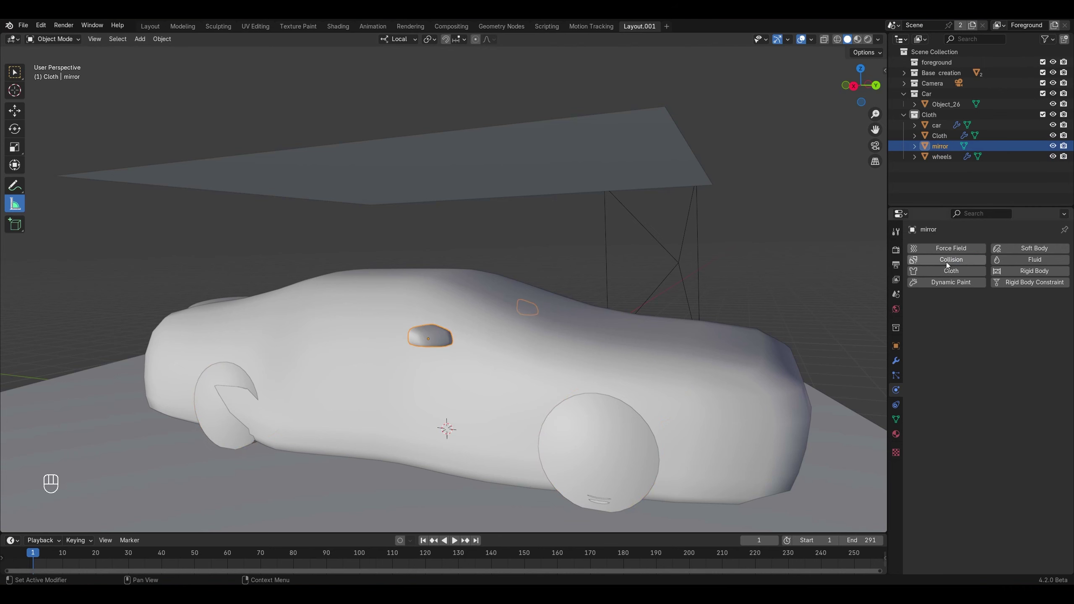
click(947, 260)
Step: Run the cloth simulation with the wheels and mirror as colliders and stop it once the cloth has settled
click(460, 541)
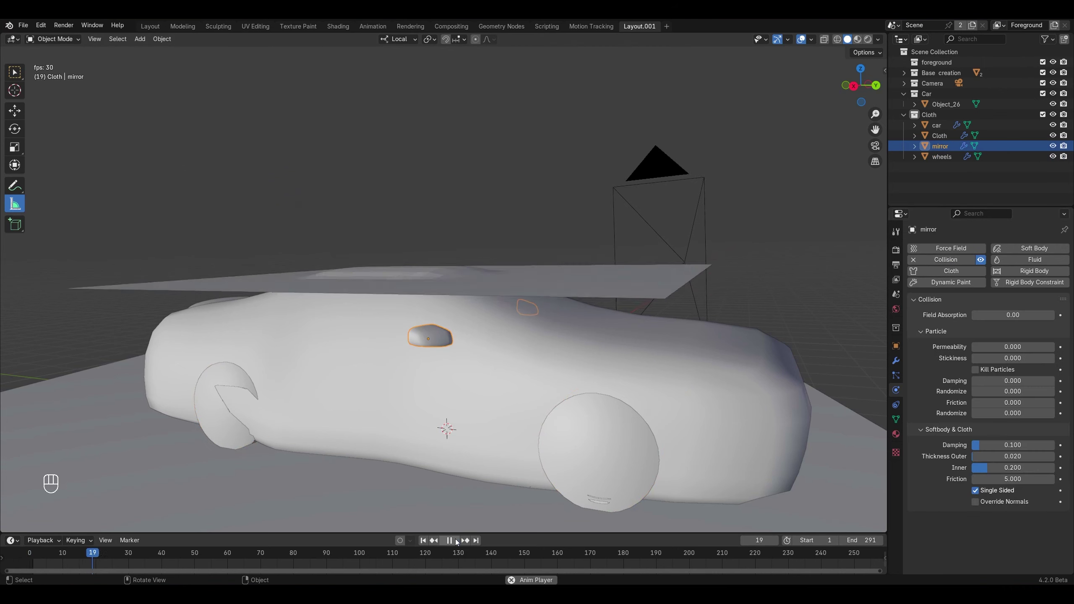
middle_drag(495, 380, 459, 392)
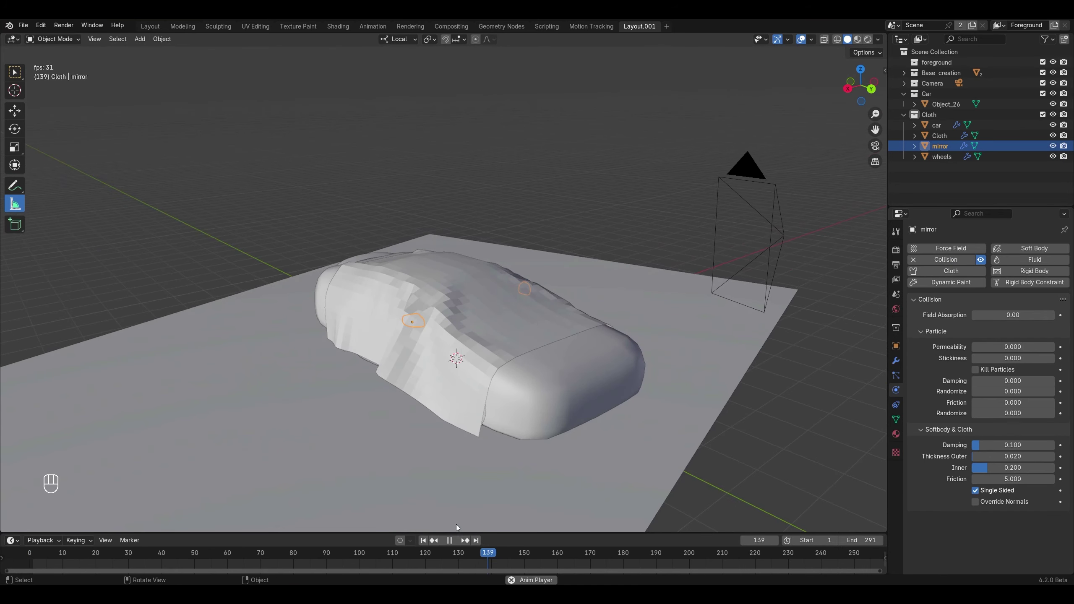
click(448, 540)
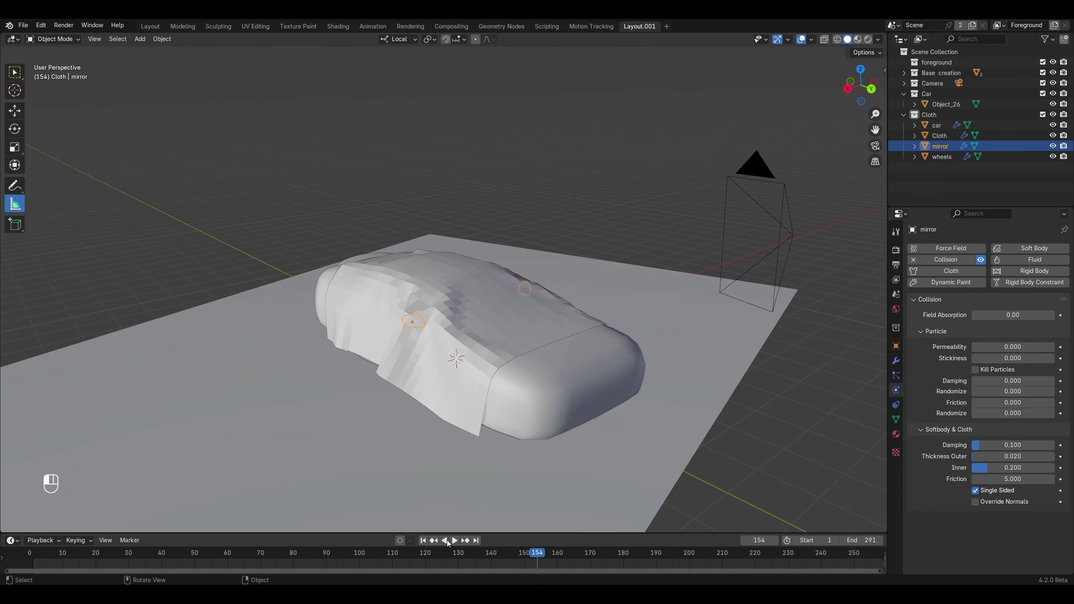
Step: Hide the car, mirror and wheels stand-ins in the viewport and replay the simulation from frame 1 over the detailed car
click(1053, 125)
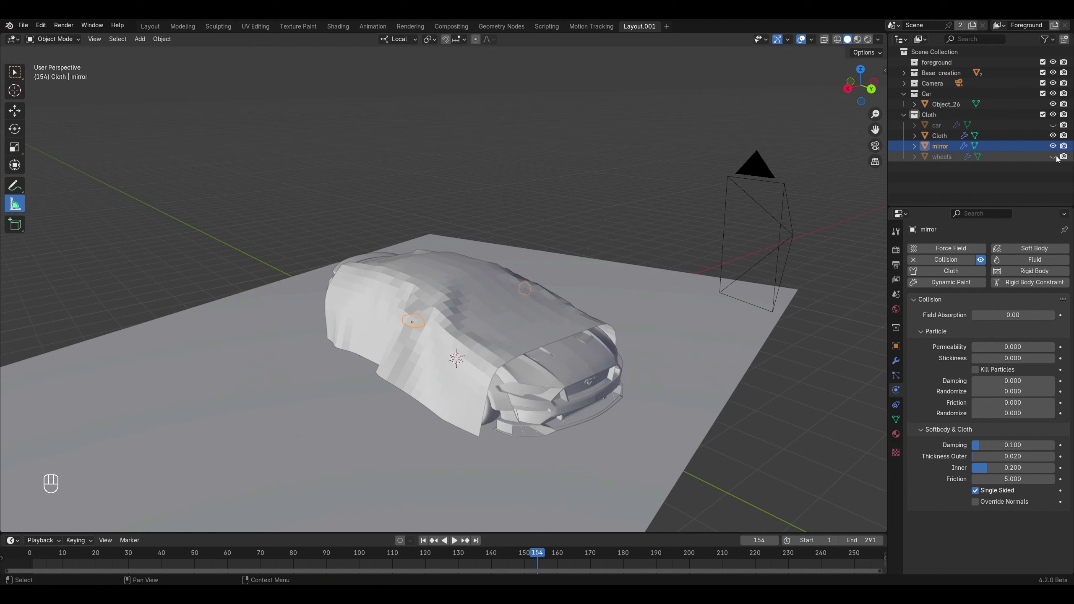
click(423, 541)
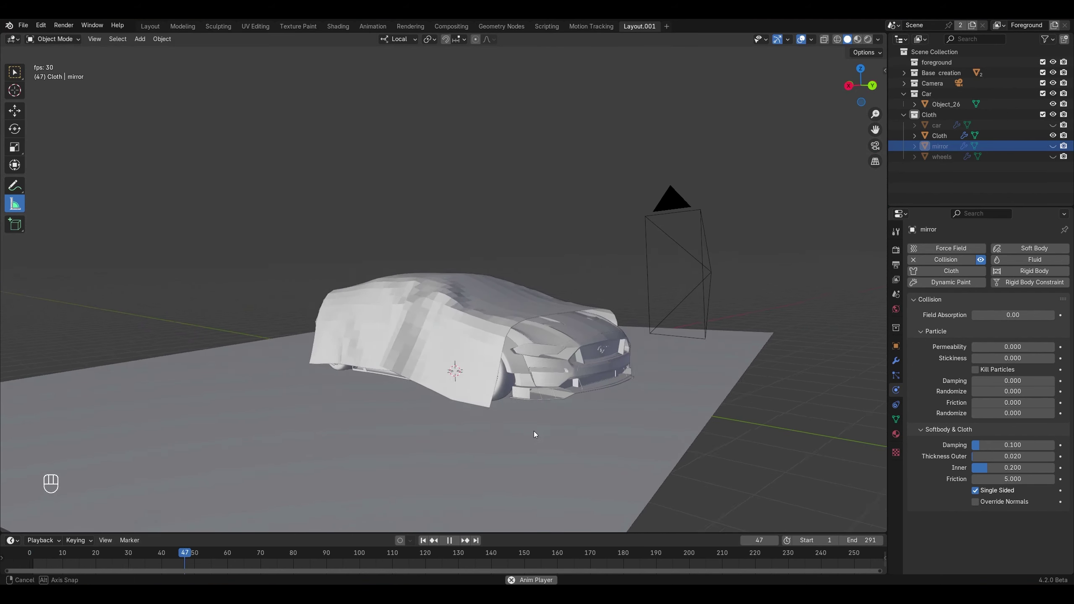
scroll(520, 432, up, 5)
middle_drag(508, 431, 451, 511)
click(449, 542)
Step: Examine the gap between the cloth and the car's front, showing the car stand-in in X-ray for comparison and hiding it again
middle_drag(508, 423, 396, 326)
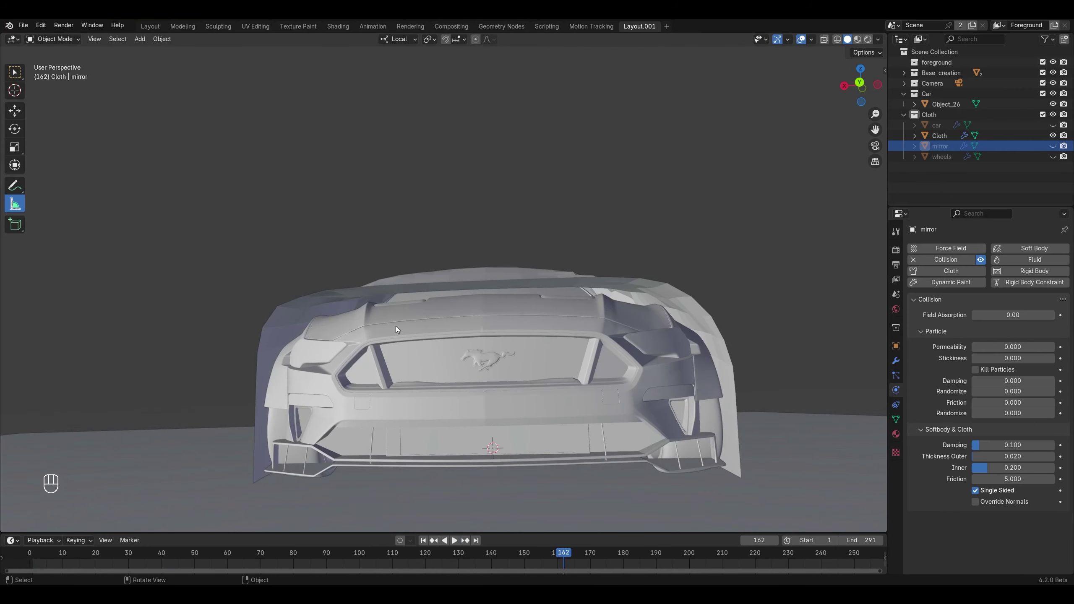
middle_drag(611, 301, 644, 307)
scroll(643, 304, up, 3)
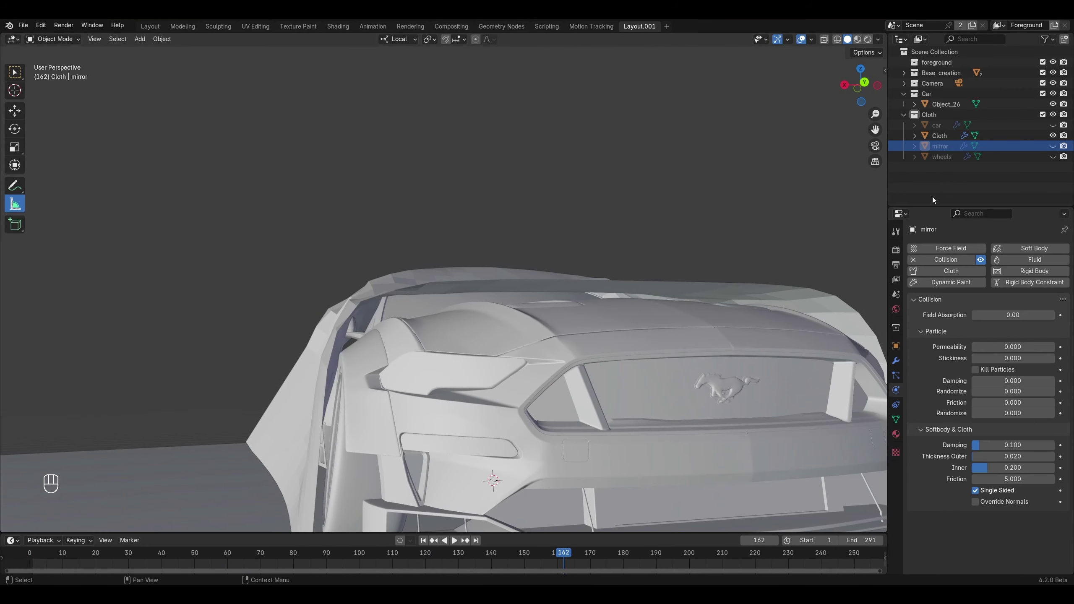
click(1053, 125)
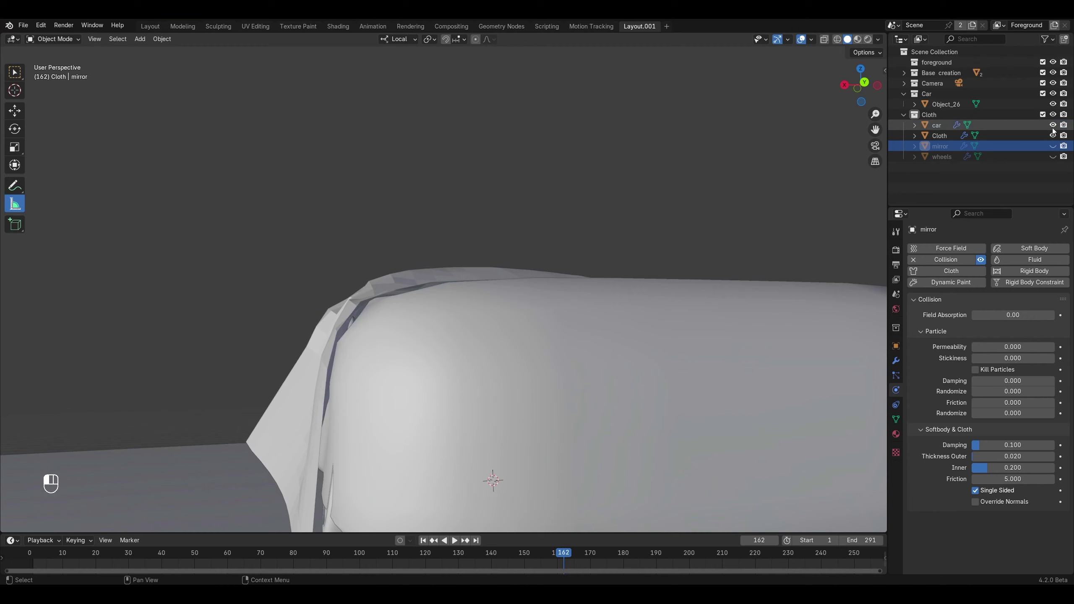
click(937, 128)
key(alt+z)
middle_drag(568, 298, 680, 367)
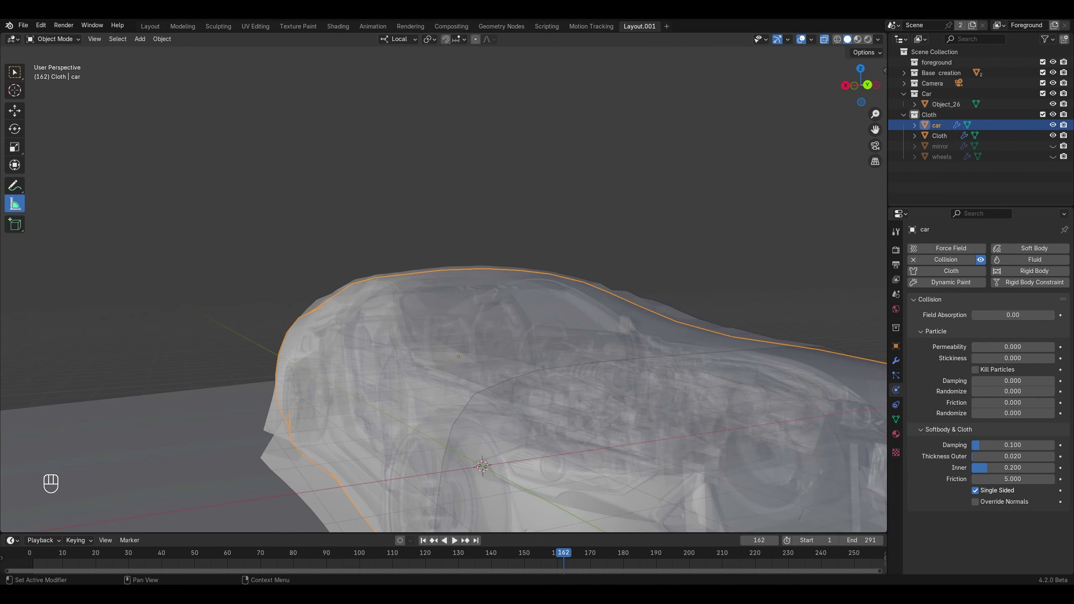
click(1053, 125)
scroll(603, 296, down, 4)
middle_drag(603, 297, 673, 311)
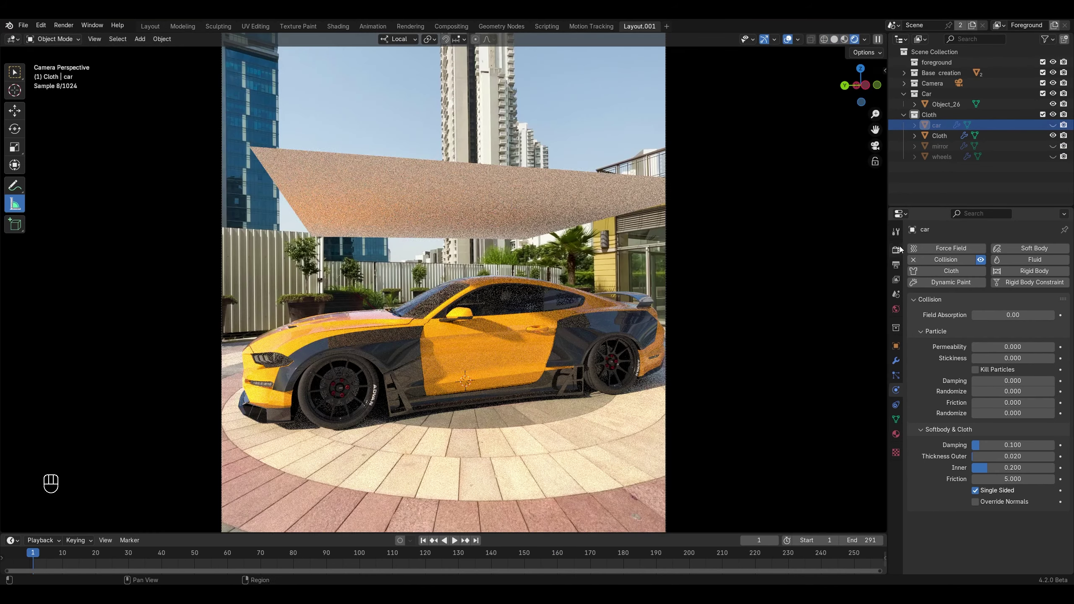
Step: Switch the render engine to EEVEE and play the cloth simulation through the camera view
click(896, 250)
click(990, 249)
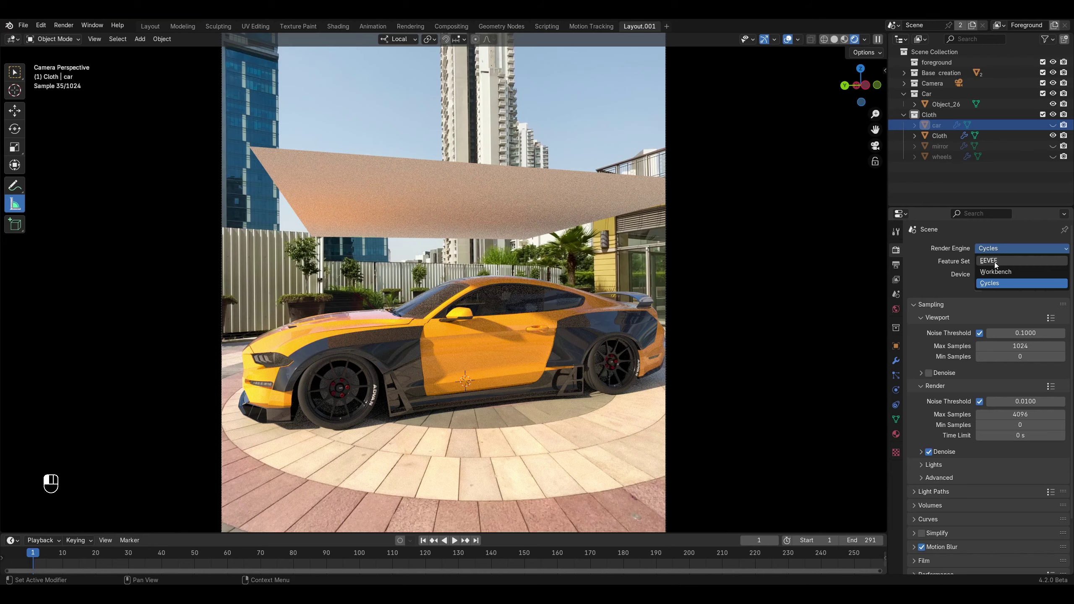
click(994, 261)
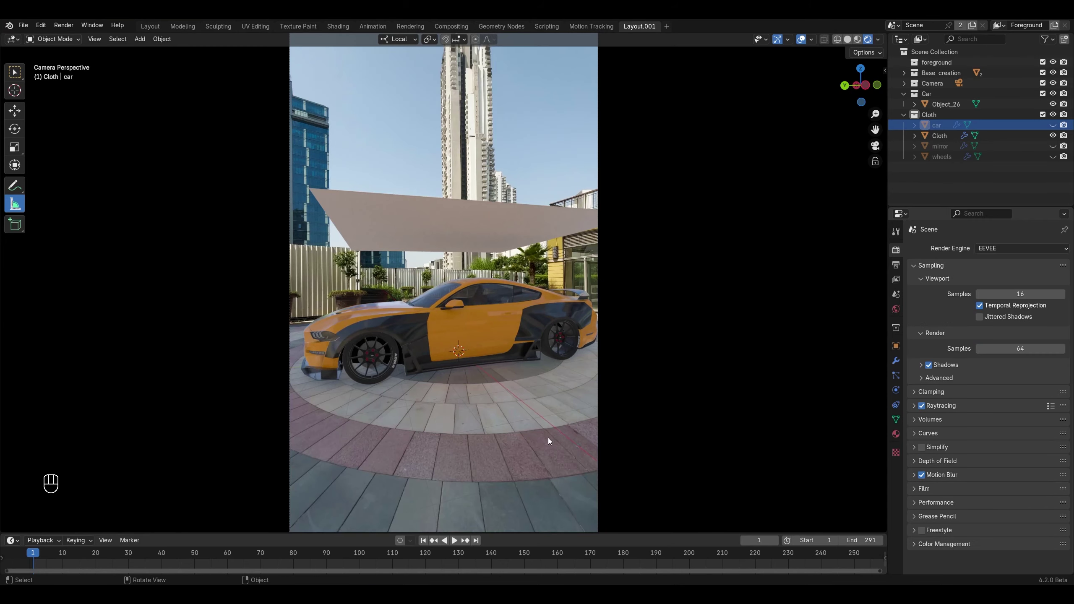
click(455, 541)
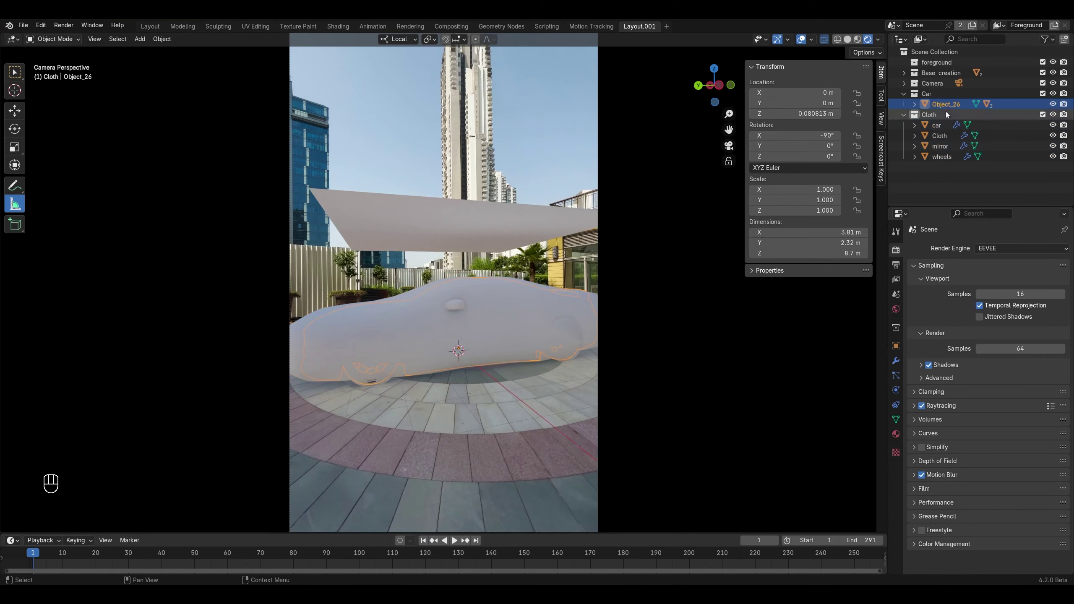
Step: Nest the Car collection inside the Cloth collection and rename Object_26 to Real car
click(944, 103)
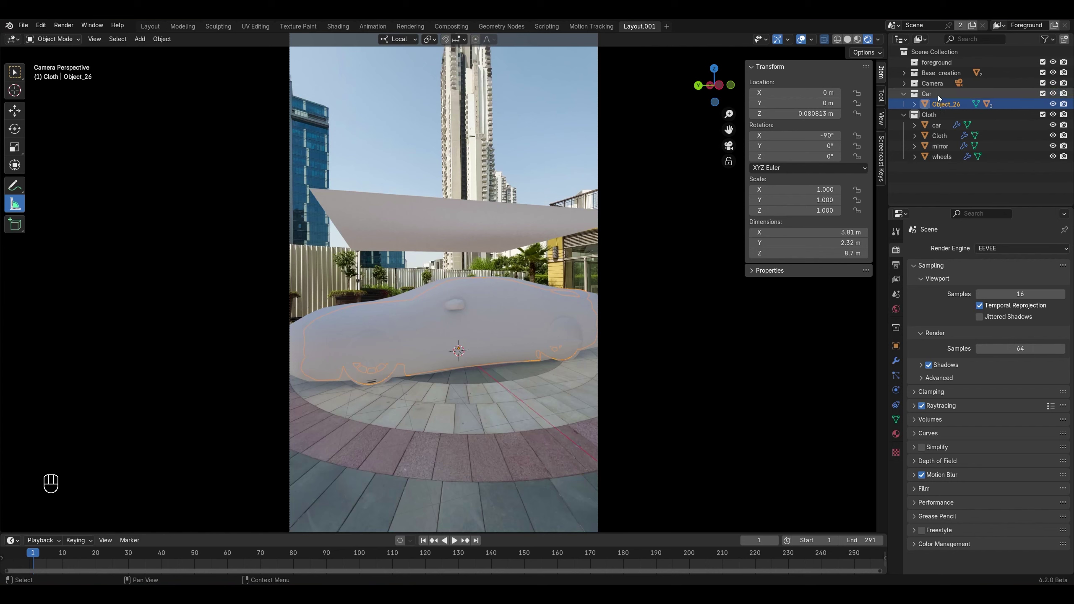
drag(939, 94, 930, 114)
double_click(954, 114)
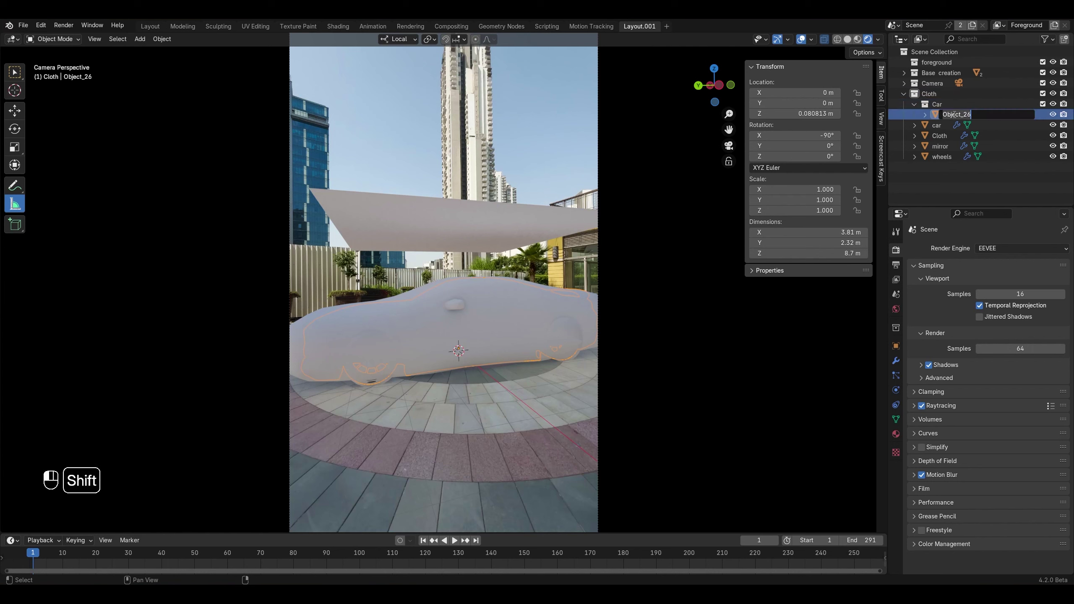
Step: Move the Cloth object into a new collection named physics
click(939, 135)
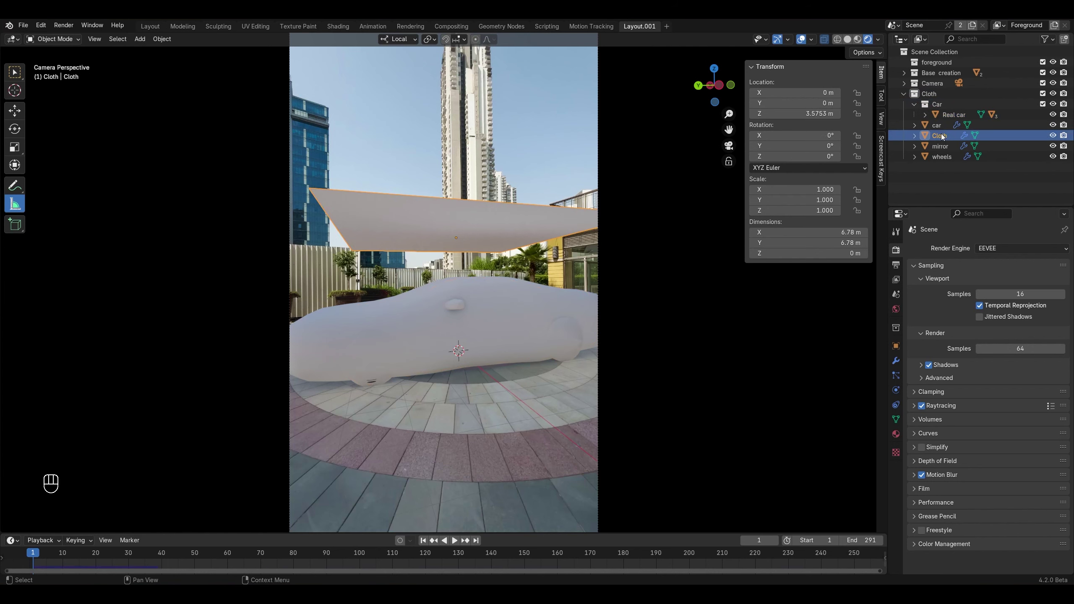
key(m)
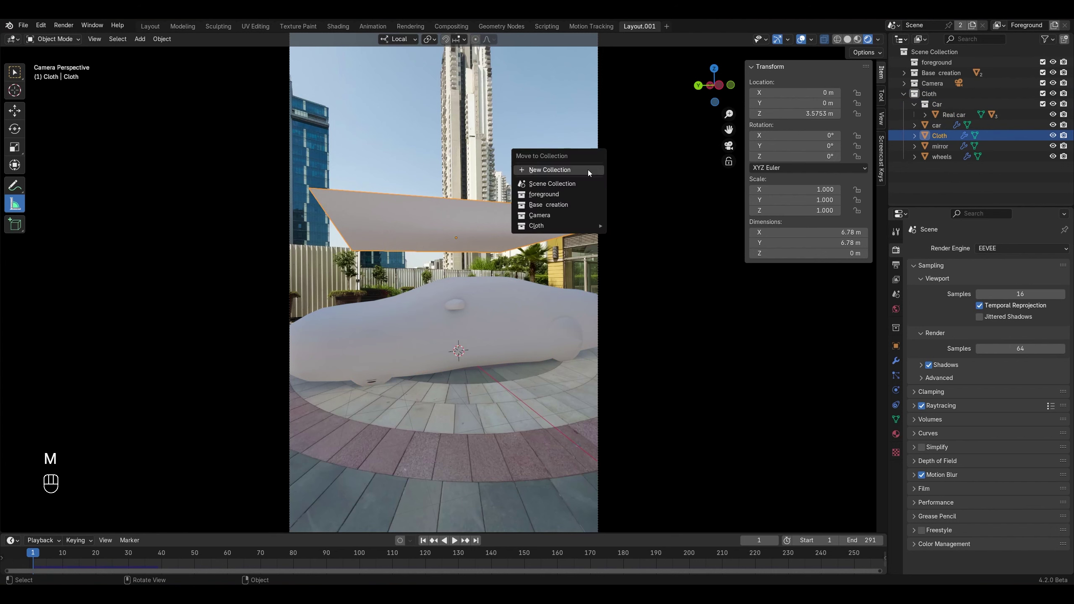
click(588, 170)
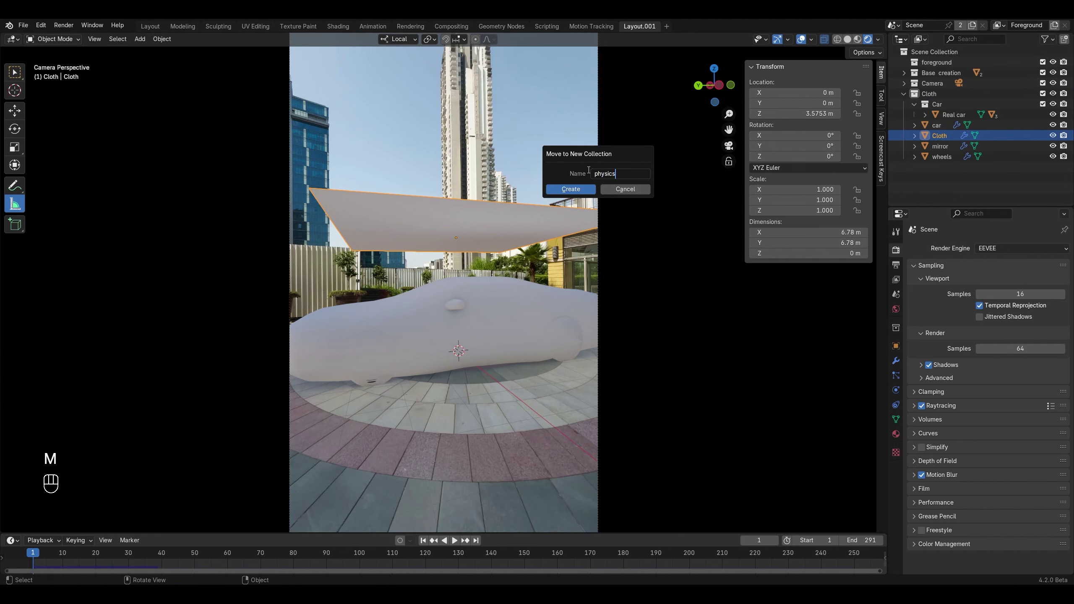
key(Return)
Step: Select Real car together with the car, mirror and wheels stand-ins and rotate them about 109° around the global Z axis
click(954, 115)
shift+click(942, 147)
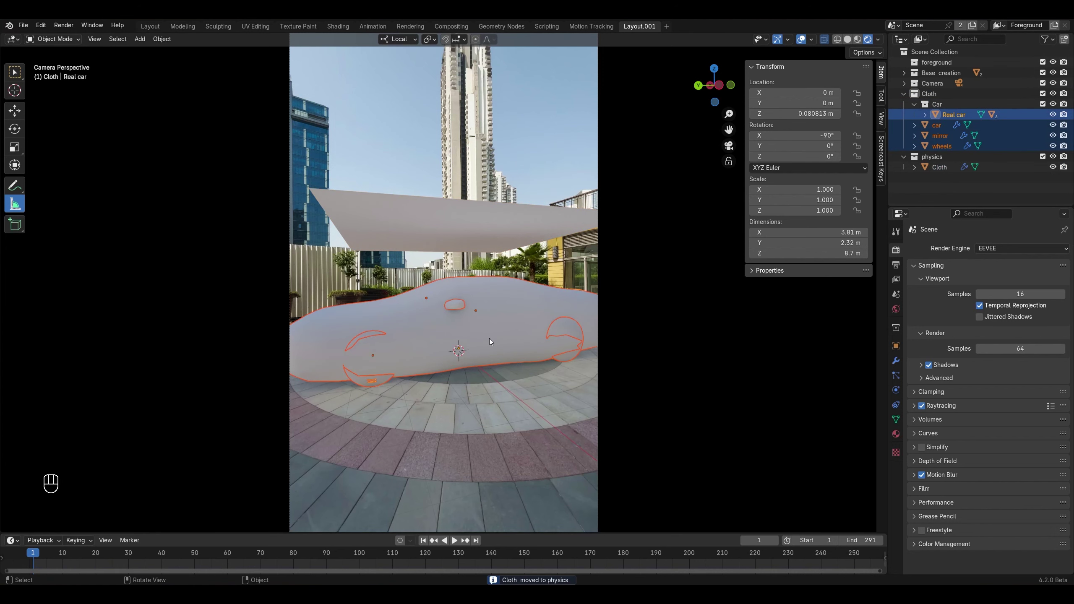
key(KP_7)
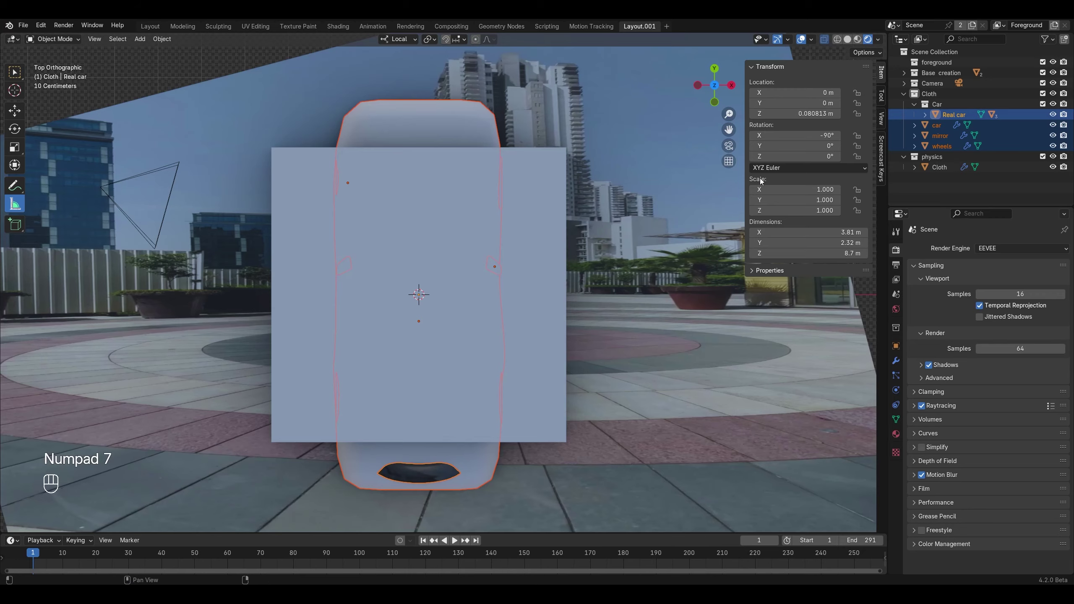
key(KP_0)
key(r)
key(z)
key(z)
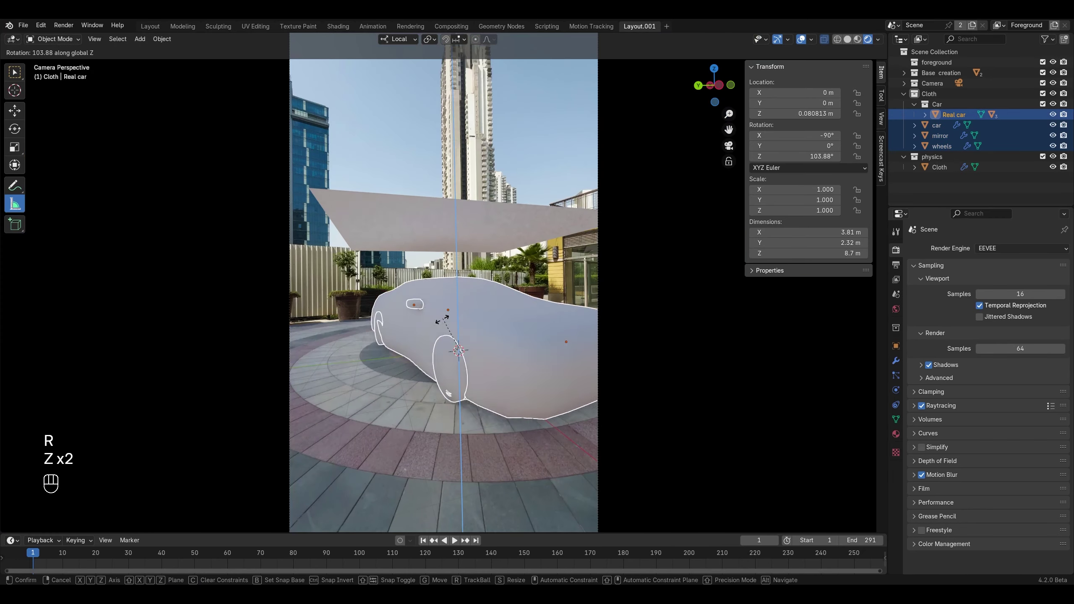
click(443, 327)
Step: Play the cloth simulation over the rotated car through the camera, stop it and return to frame 1
click(454, 541)
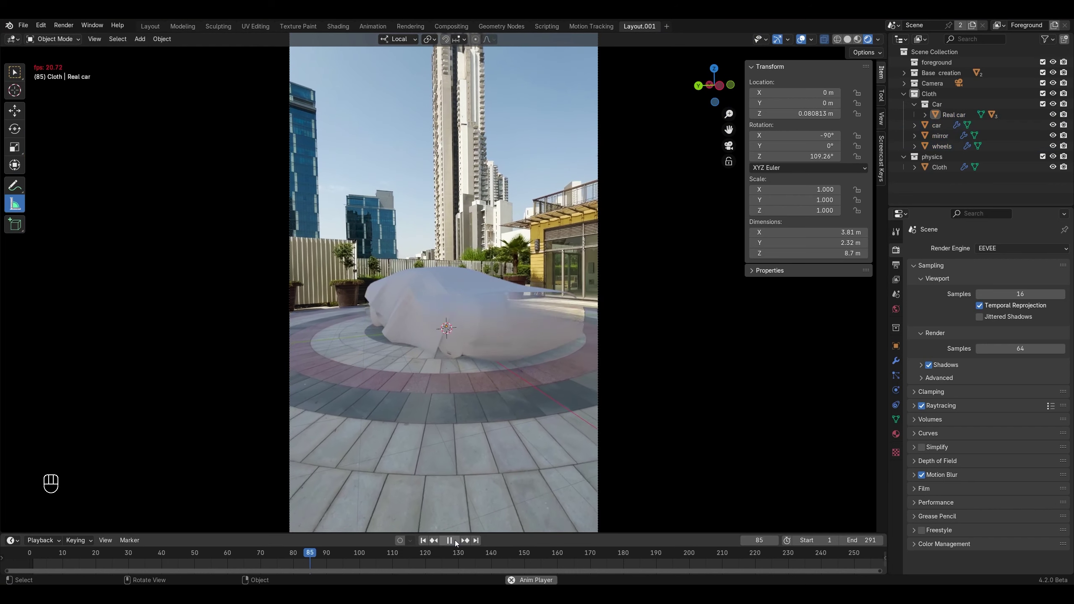
click(450, 542)
click(423, 541)
Step: Select the Ground, open its physics settings and play the cloth simulation to about frame 51
click(629, 472)
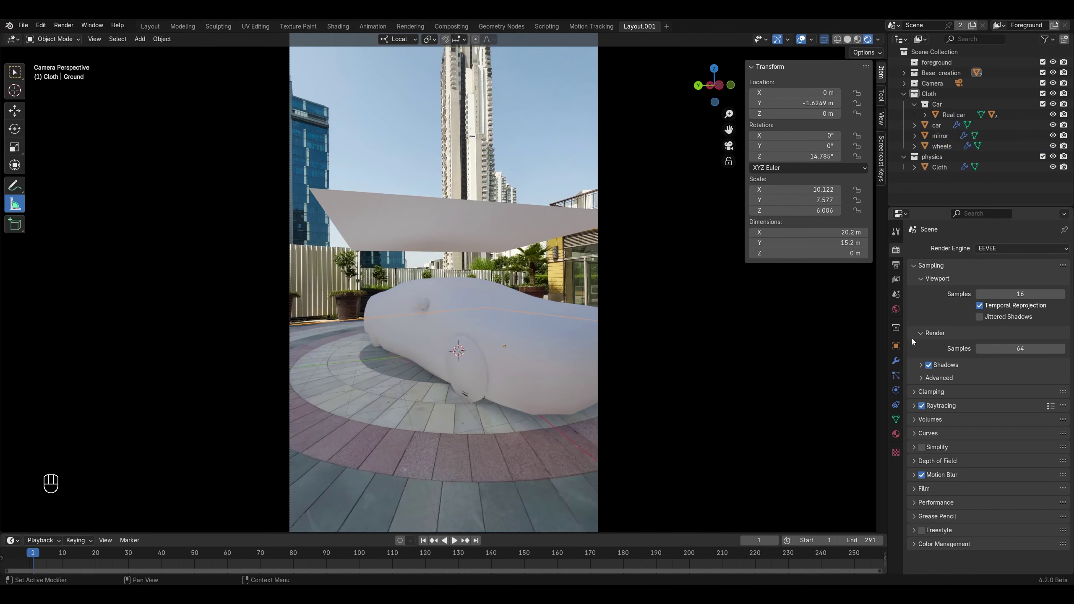
click(896, 389)
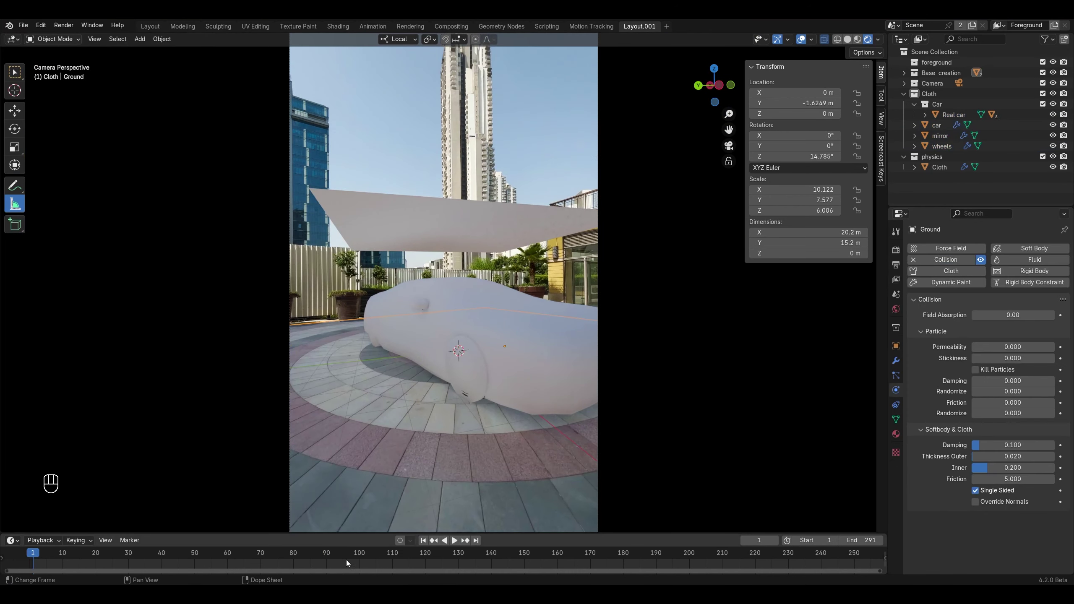
click(451, 541)
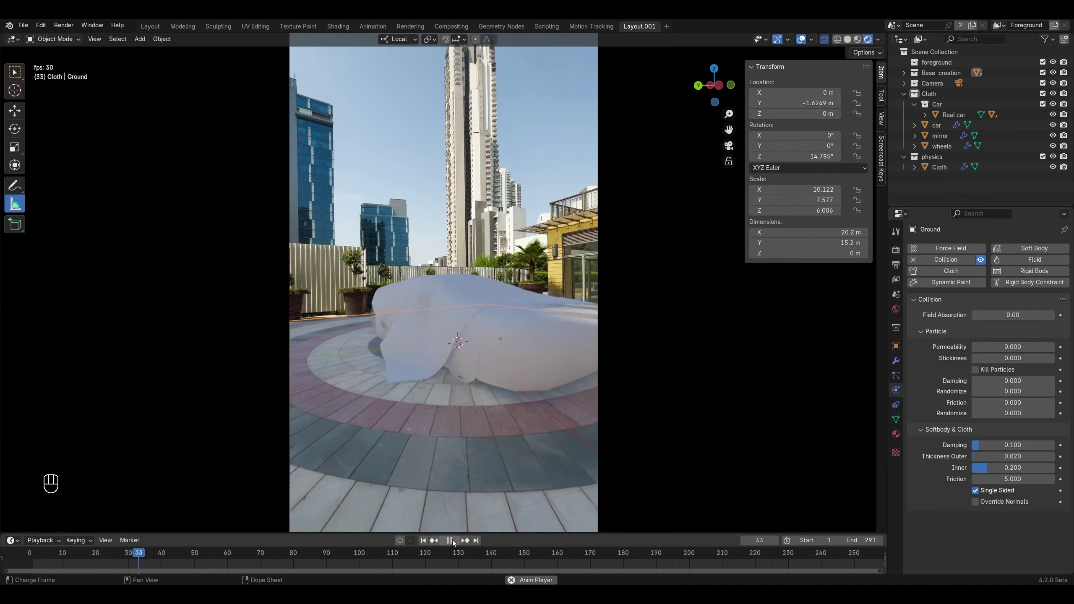
click(451, 541)
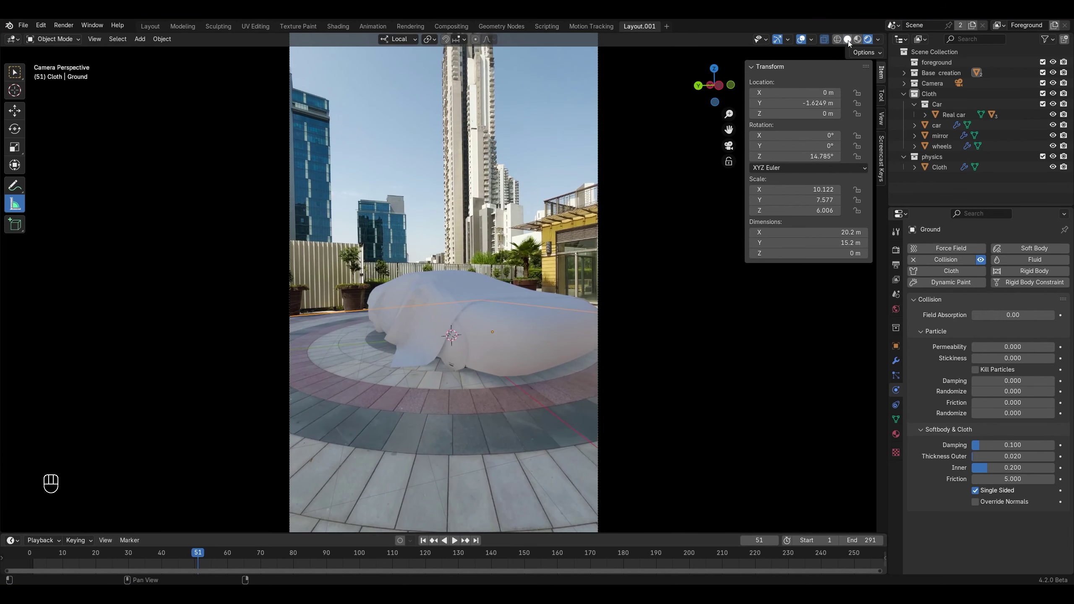
Step: Switch the viewport to solid shading and rename the car stand-in to car collision
click(848, 40)
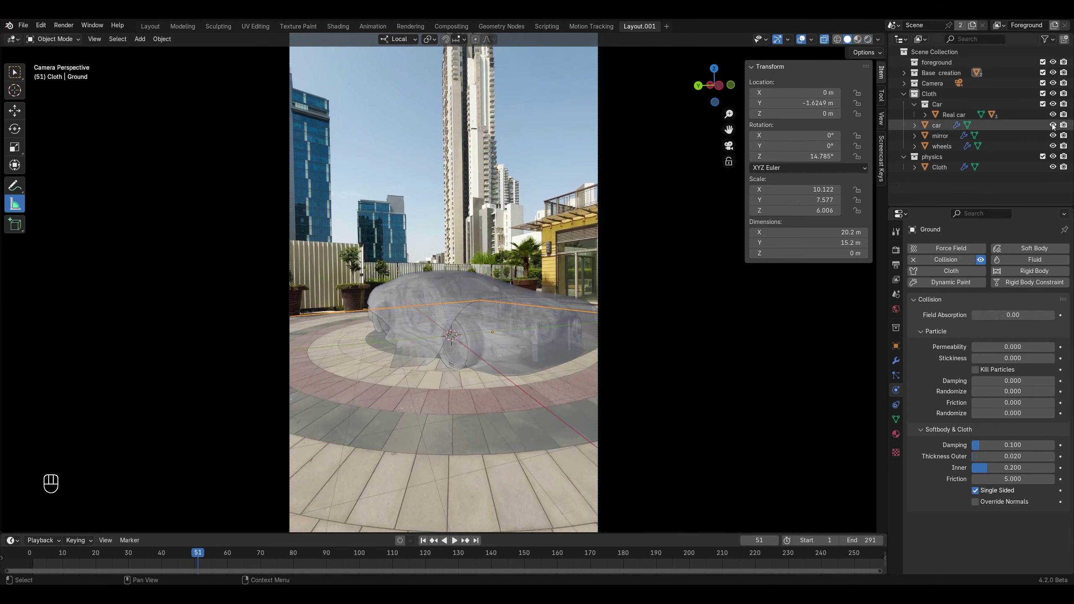
double_click(947, 124)
text(car cp)
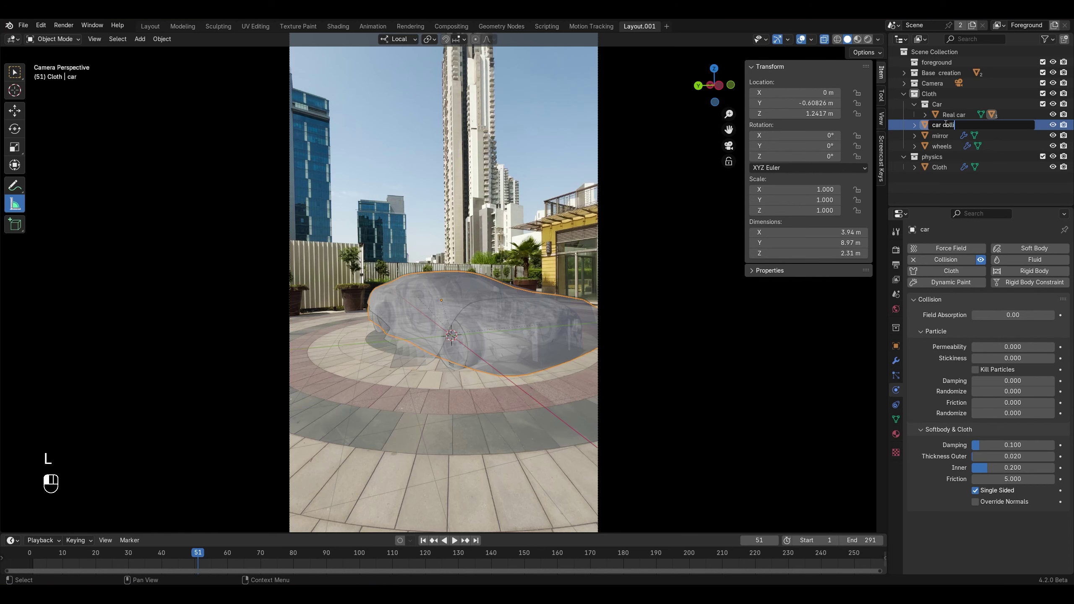
Step: Return to frame 1, hide the car collision, mirror and wheels stand-ins, and turn off X-ray display
click(1054, 126)
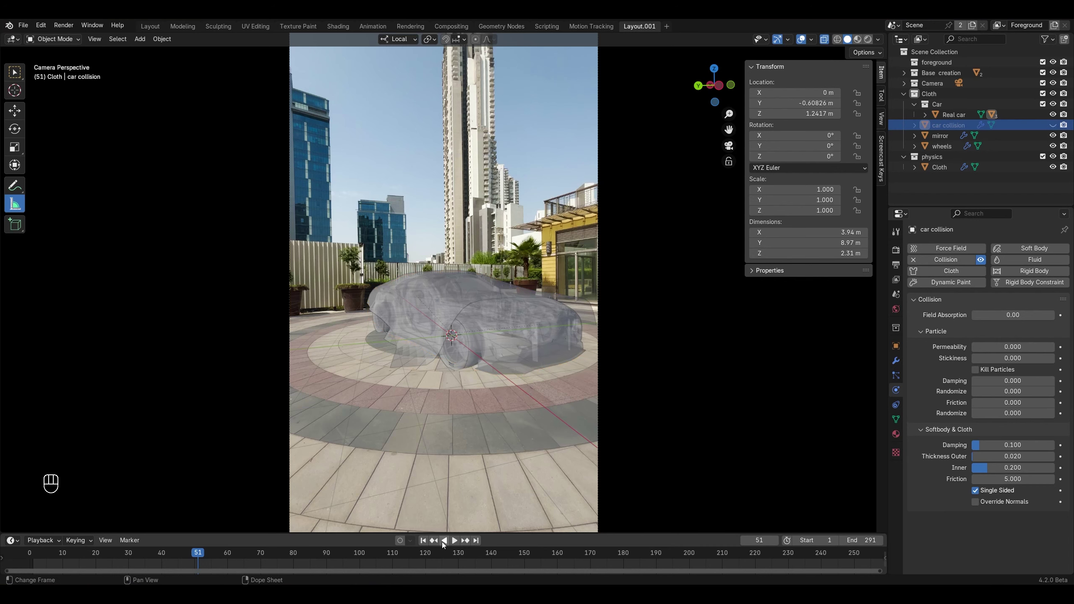
click(424, 541)
drag(1054, 146, 1053, 136)
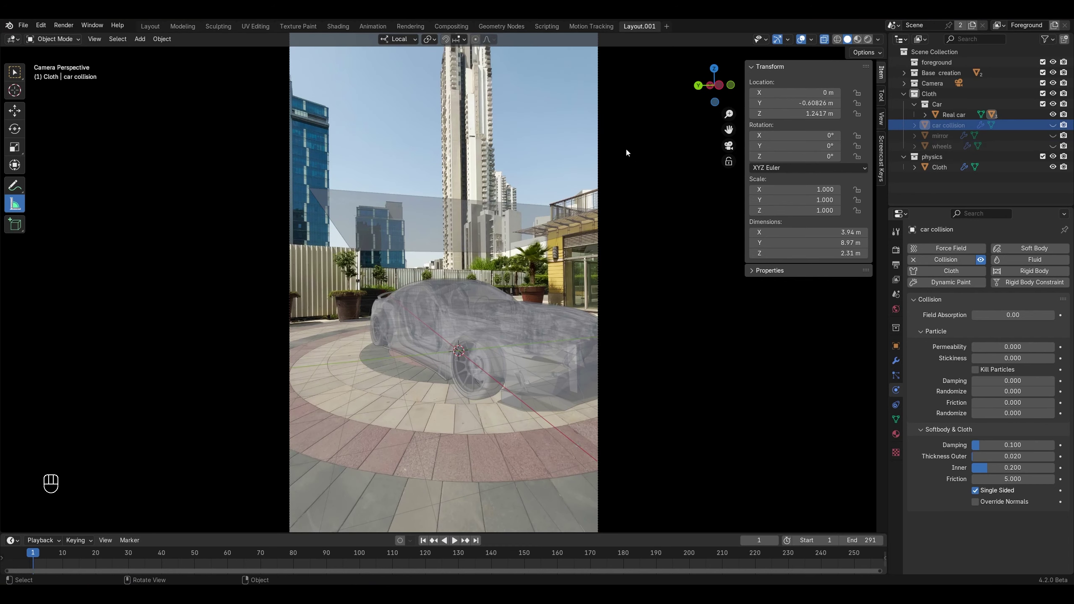
key(alt+z)
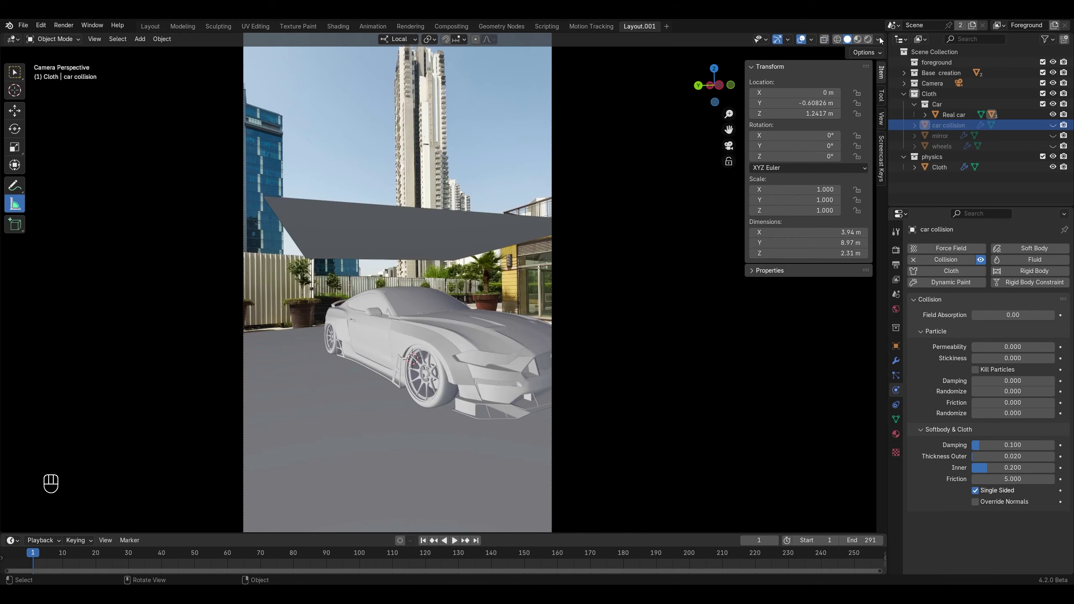
Step: Set the solid viewport shading color to Object and start playback of the cloth simulation
click(878, 39)
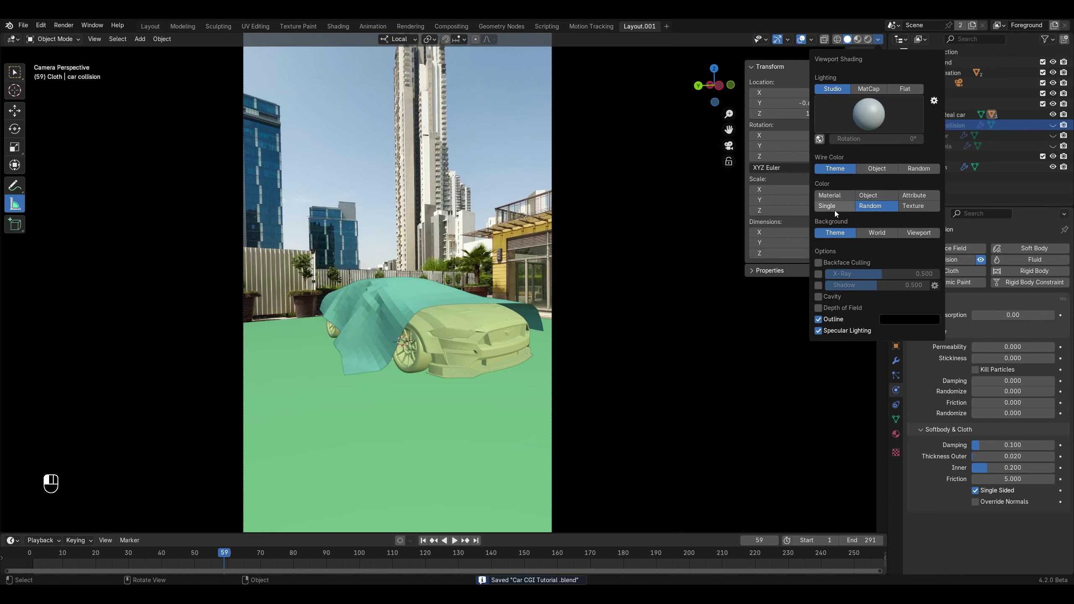
click(875, 197)
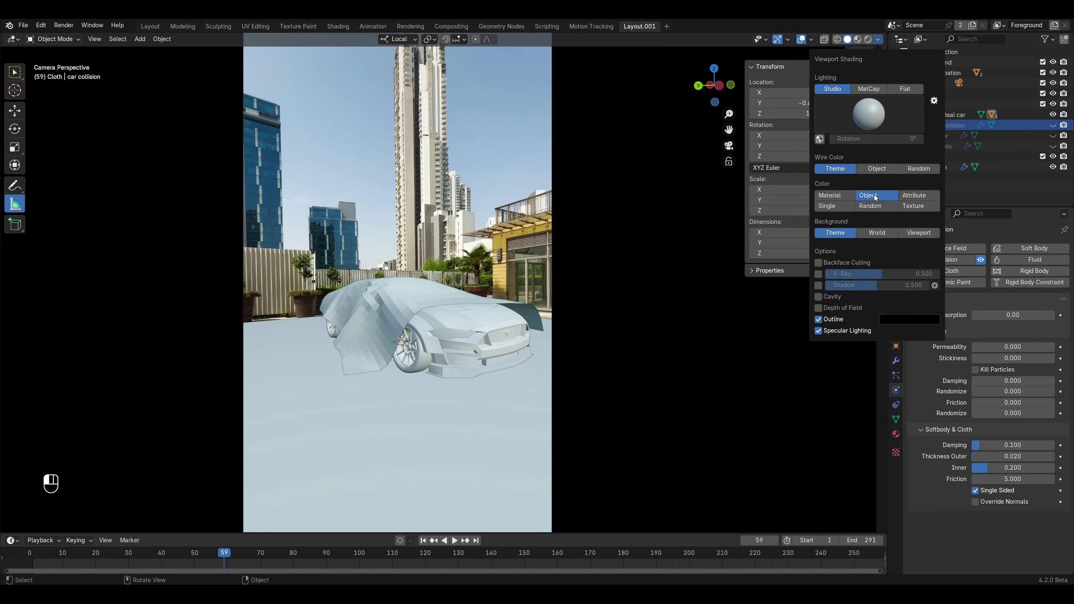
click(458, 541)
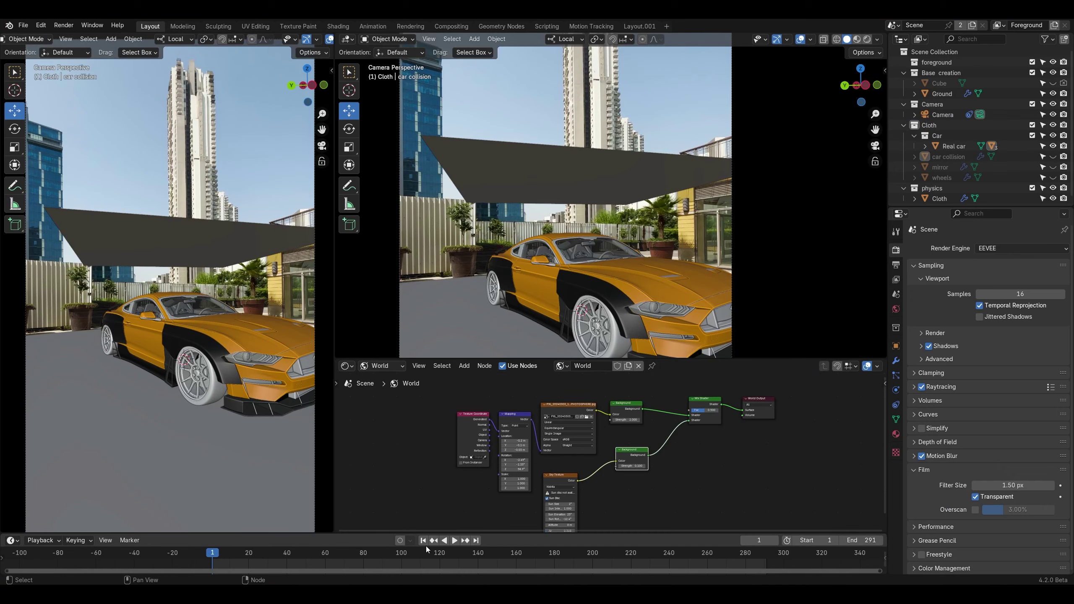
Step: Play the cloth simulation in the Layout workspace to about frame 59, select the Cloth and return to frame 1
click(455, 541)
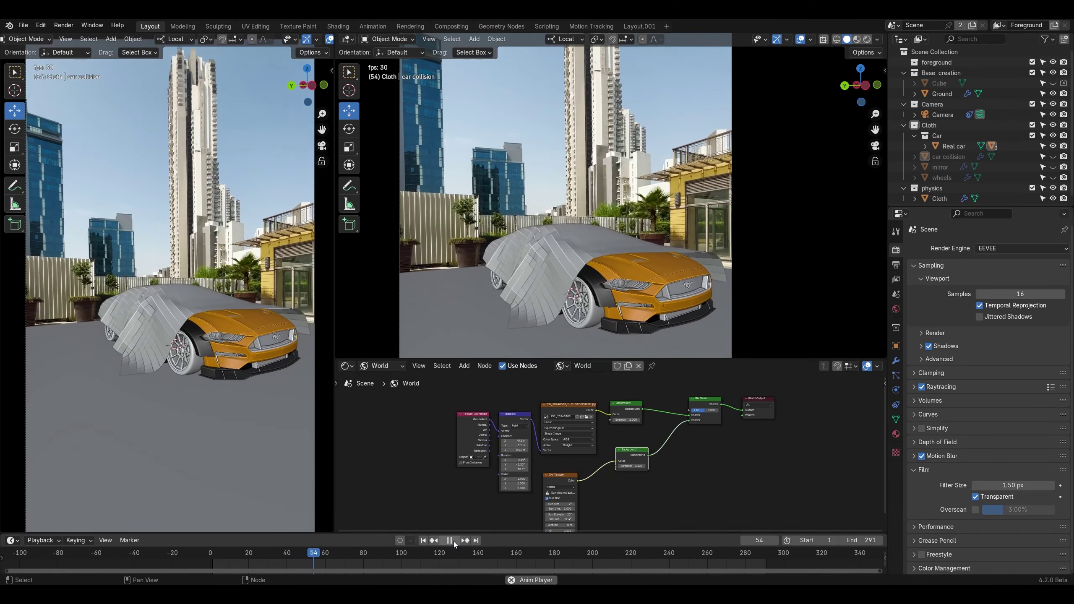
click(453, 542)
scroll(575, 270, up, 1)
click(652, 239)
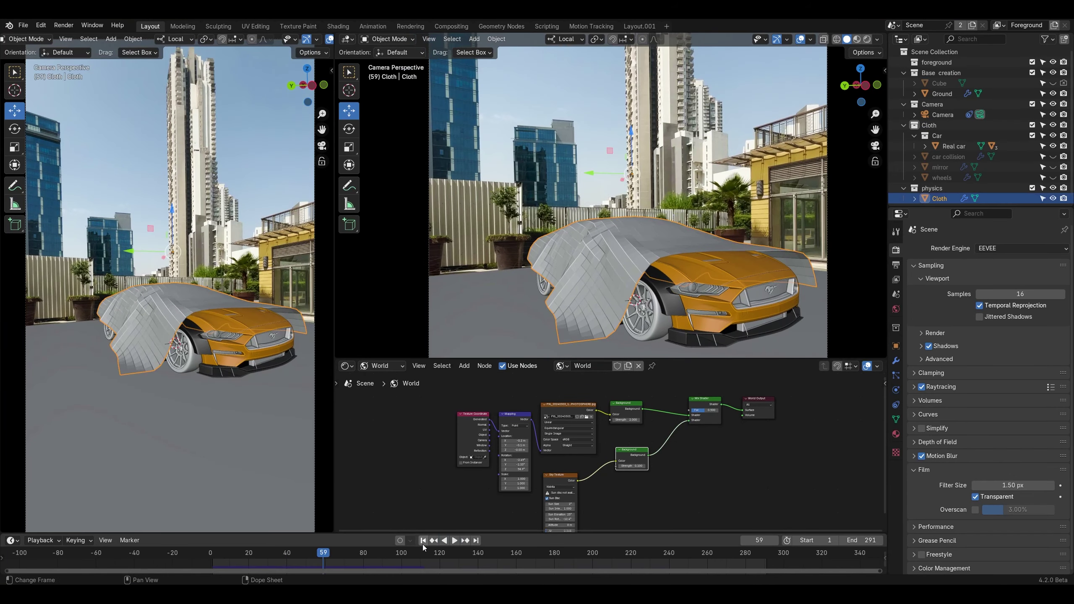
click(423, 543)
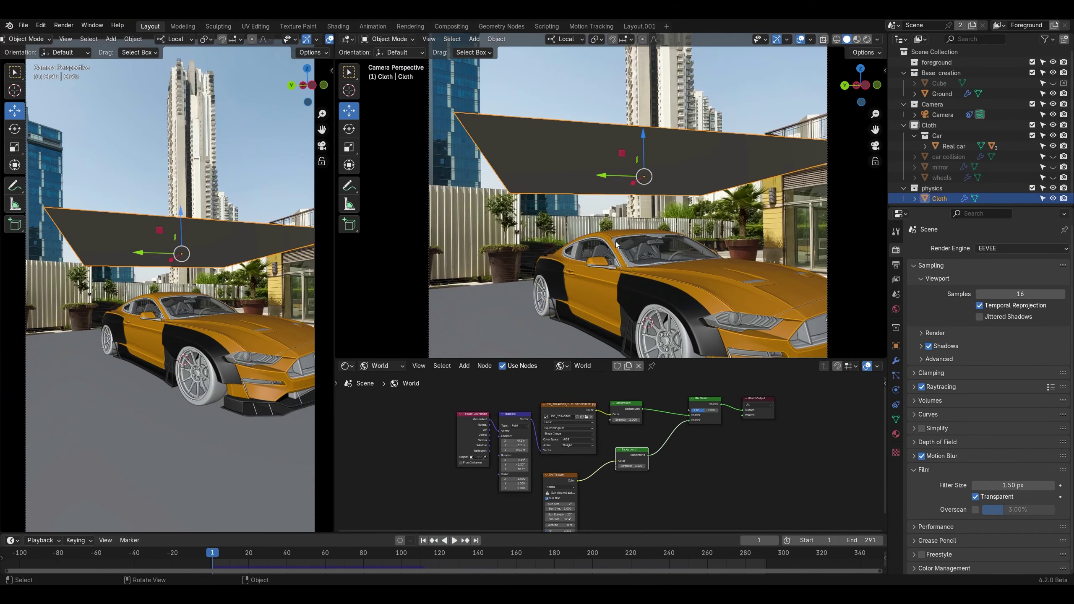
Step: Enlarge the main 3D viewport, frame the Cloth and subdivide its whole mesh once in Edit Mode
scroll(616, 242, down, 2)
middle_drag(616, 242, 641, 258)
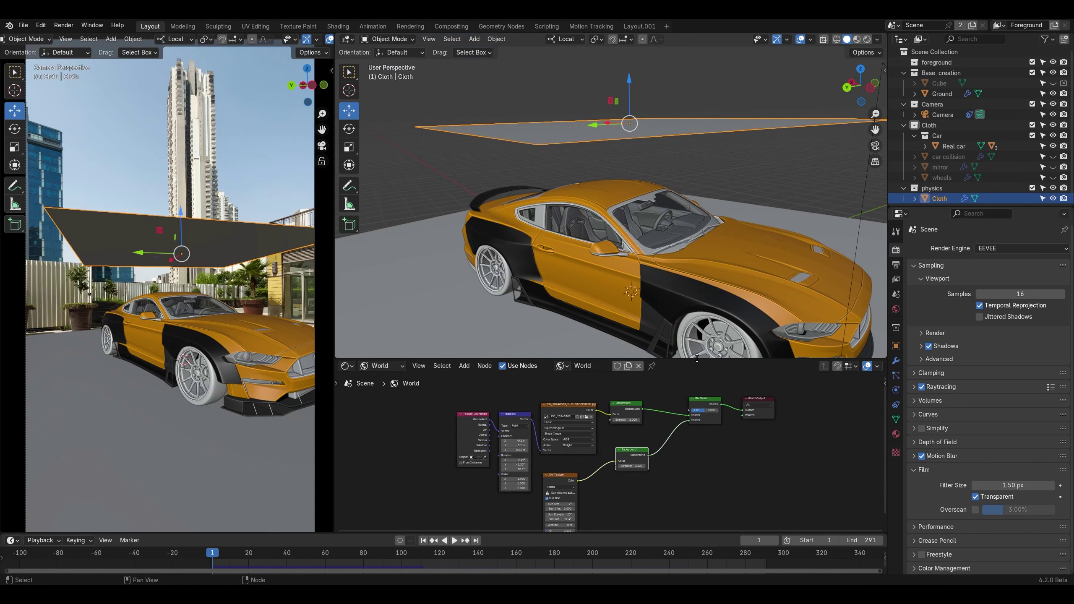
drag(697, 358, 698, 436)
key(KP_Decimal)
key(Tab)
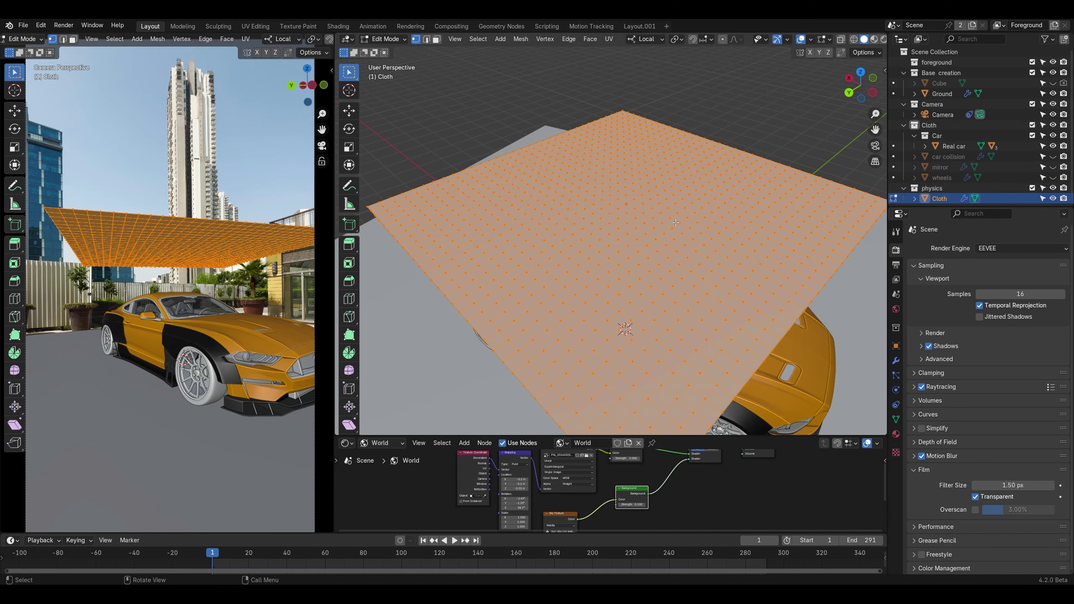
right_click(696, 219)
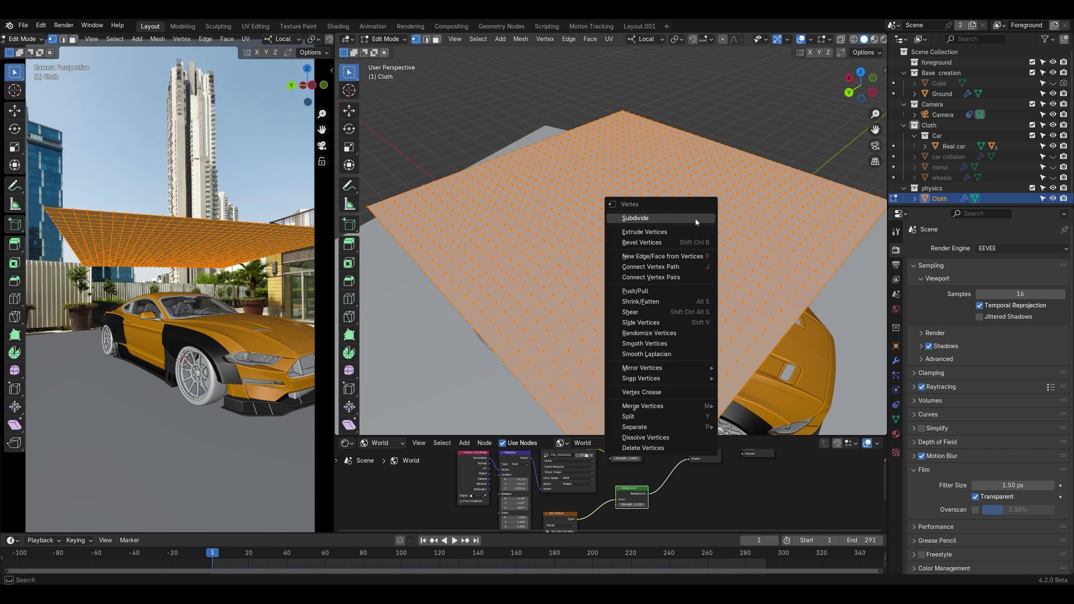
click(695, 218)
key(Tab)
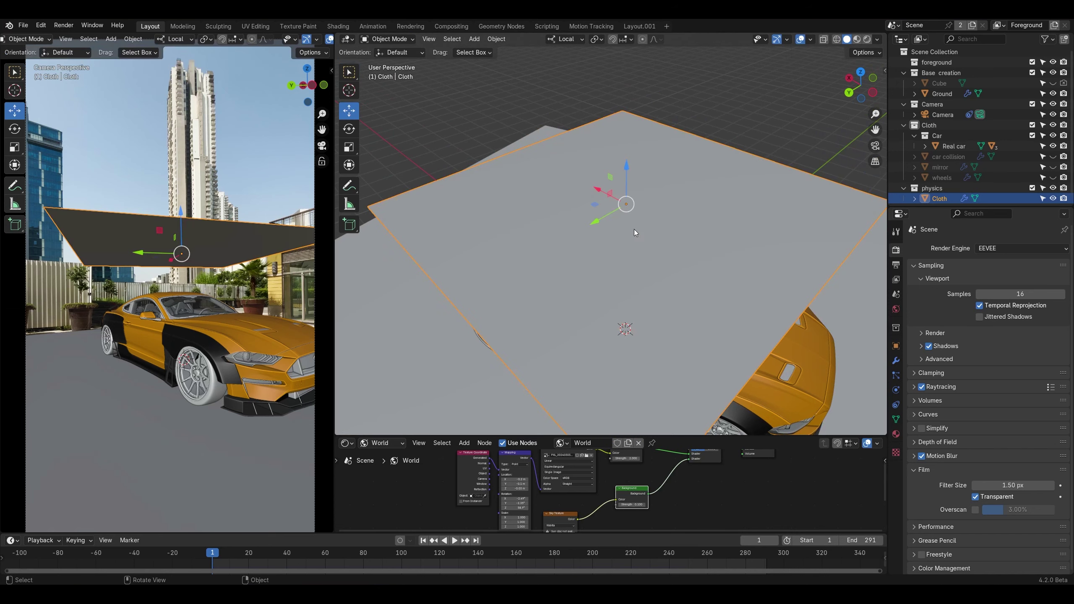
Step: Play the subdivided cloth's simulation, inspect its folds on the side of the car and return to frame 1
click(455, 541)
key(space)
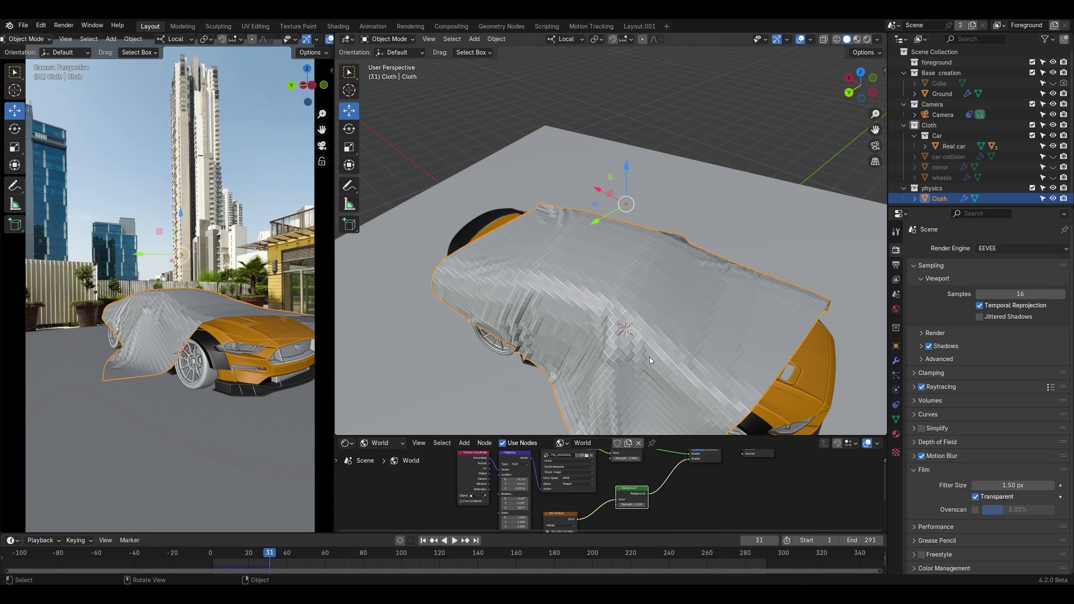
middle_drag(650, 358, 561, 447)
click(458, 543)
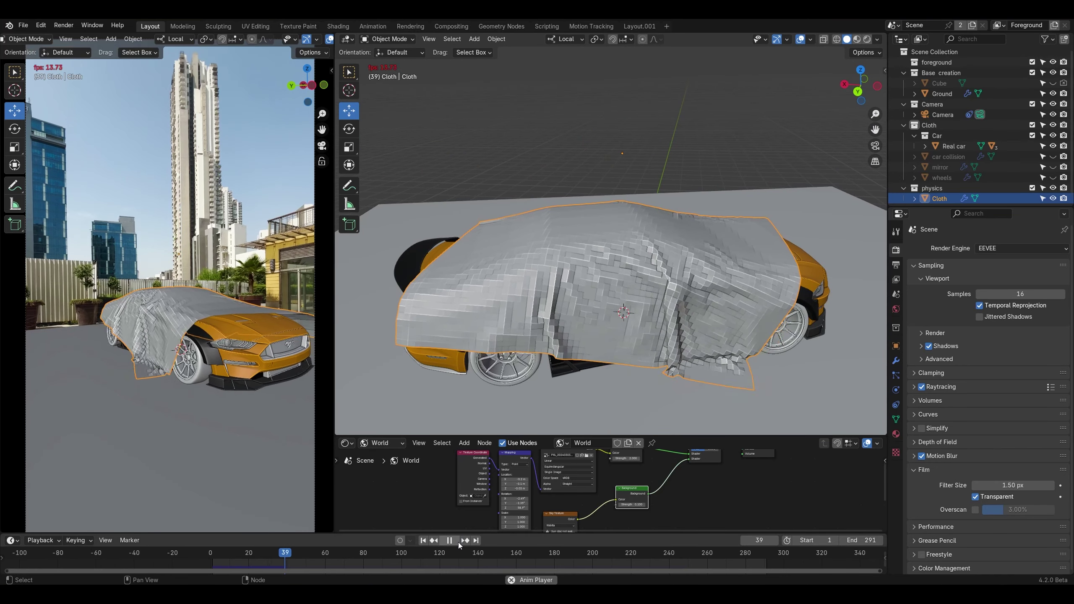
click(459, 543)
middle_drag(804, 333, 773, 325)
click(423, 541)
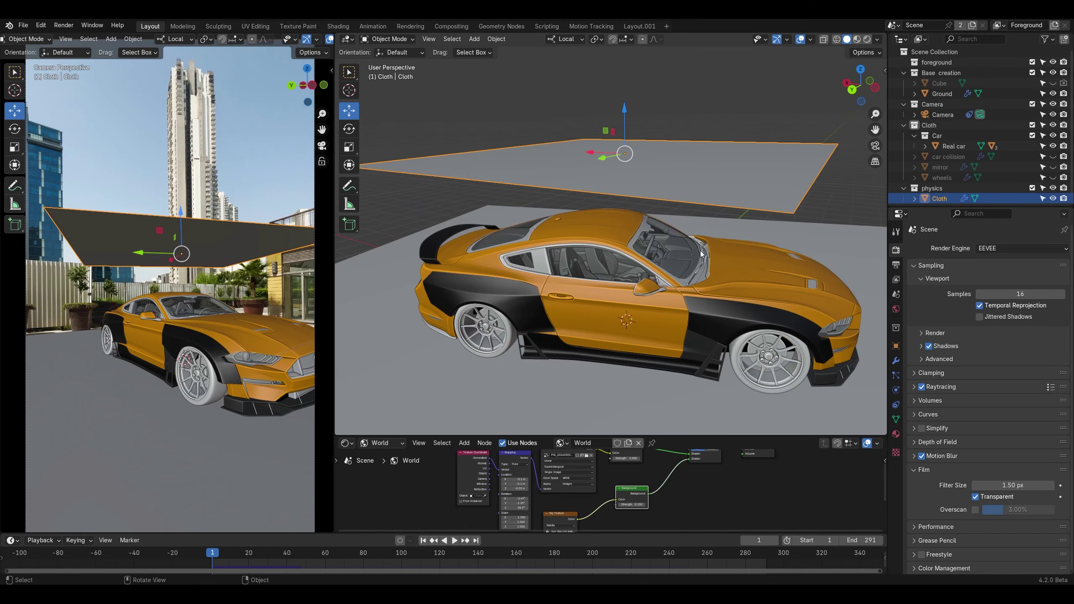
Step: Try scaling the Cloth plane above the car and undo the scaling
scroll(701, 251, down, 4)
middle_drag(693, 238, 712, 247)
key(s)
click(715, 237)
key(ctrl+z)
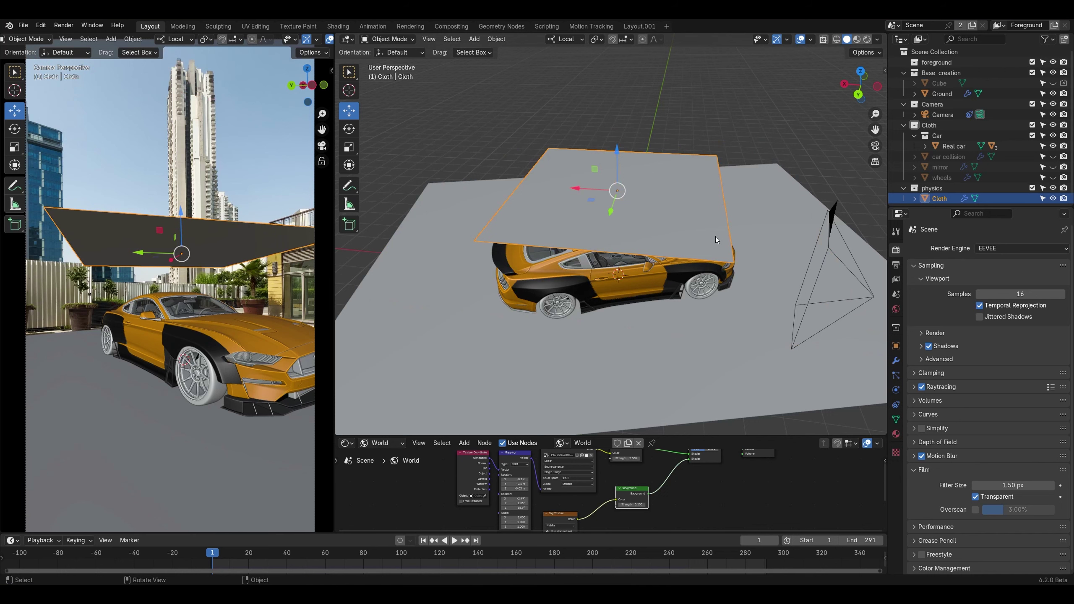
Step: Apply the Cotton preset to the Cloth object's cloth physics
middle_drag(715, 247, 680, 224)
scroll(680, 223, up, 3)
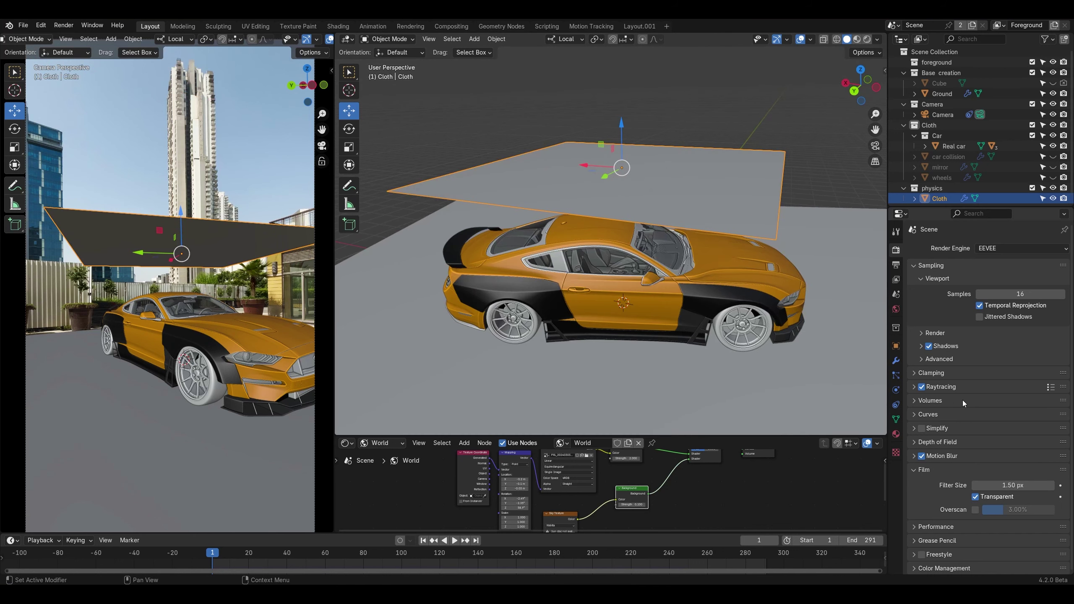
click(896, 390)
click(1051, 300)
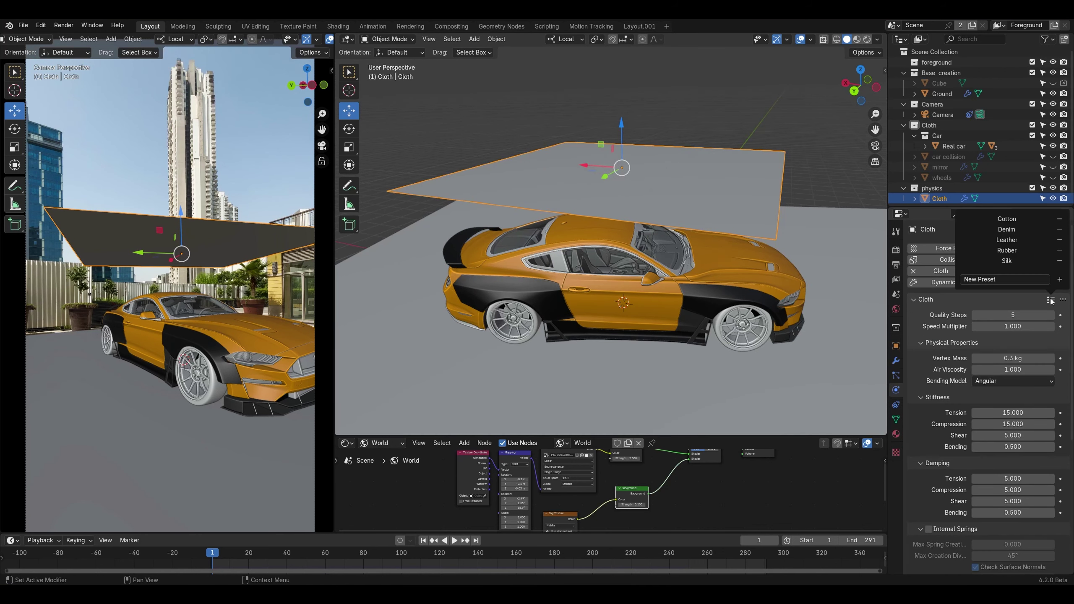
click(1034, 219)
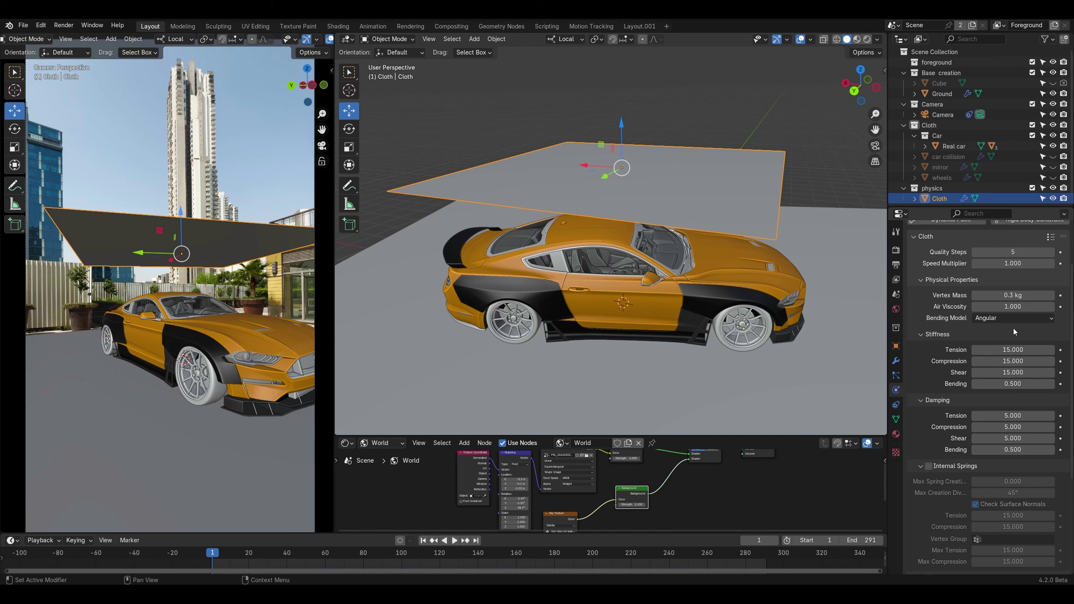
Step: Set the cloth's Shrinking Factor to -0.230 in its Shape settings and play the simulation
scroll(932, 406, down, 5)
scroll(933, 405, down, 6)
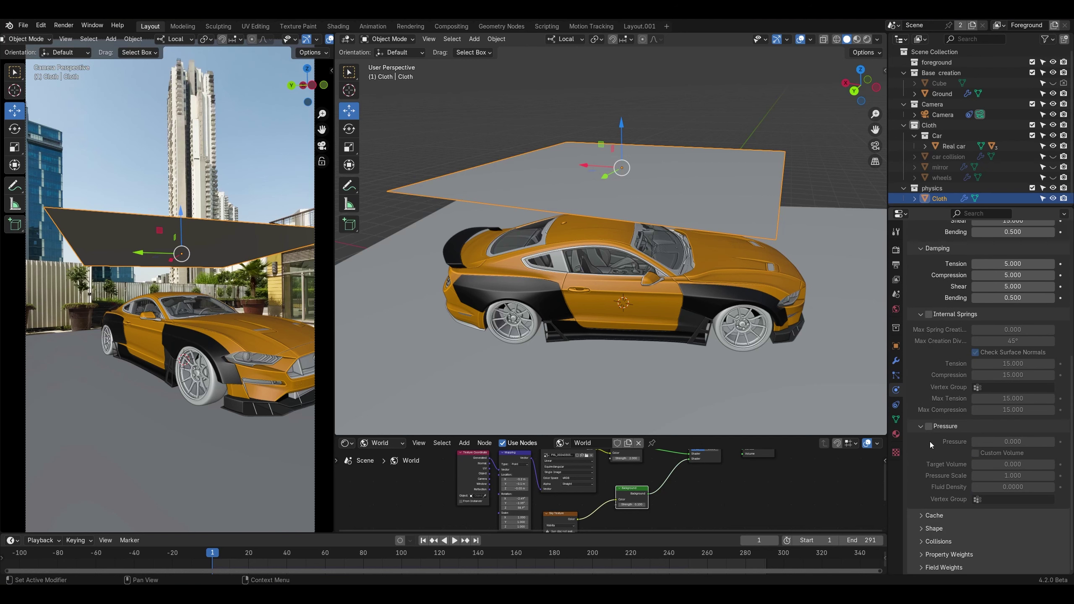
click(934, 529)
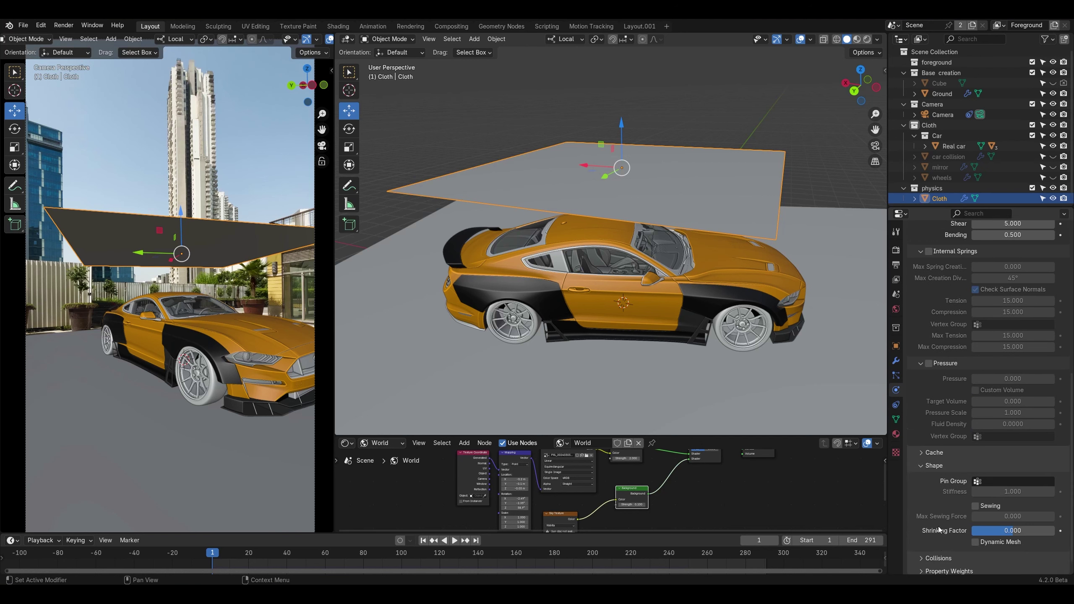
scroll(939, 527, down, 4)
drag(1013, 513, 1003, 514)
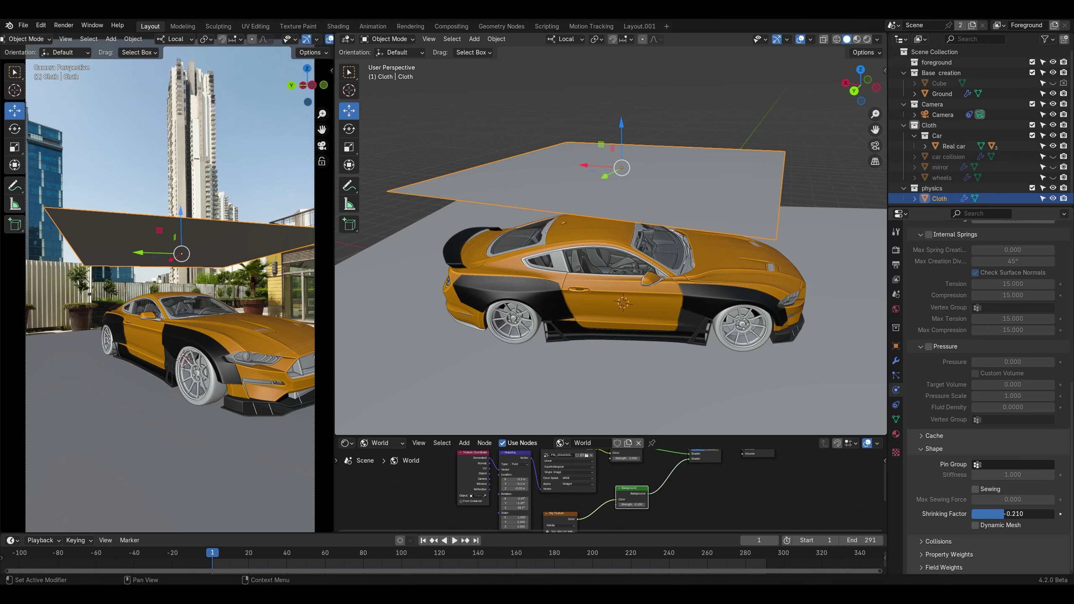
click(457, 541)
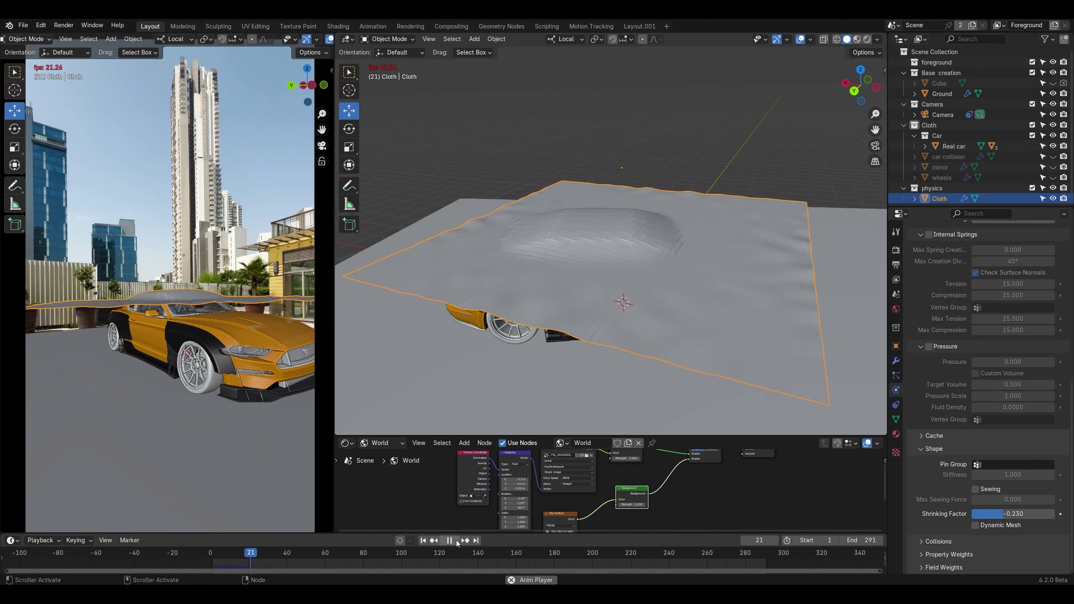
Step: Set the Shrinking Factor to -0.580, play the simulation from frame 1 past frame 96 and return to frame 1
click(424, 541)
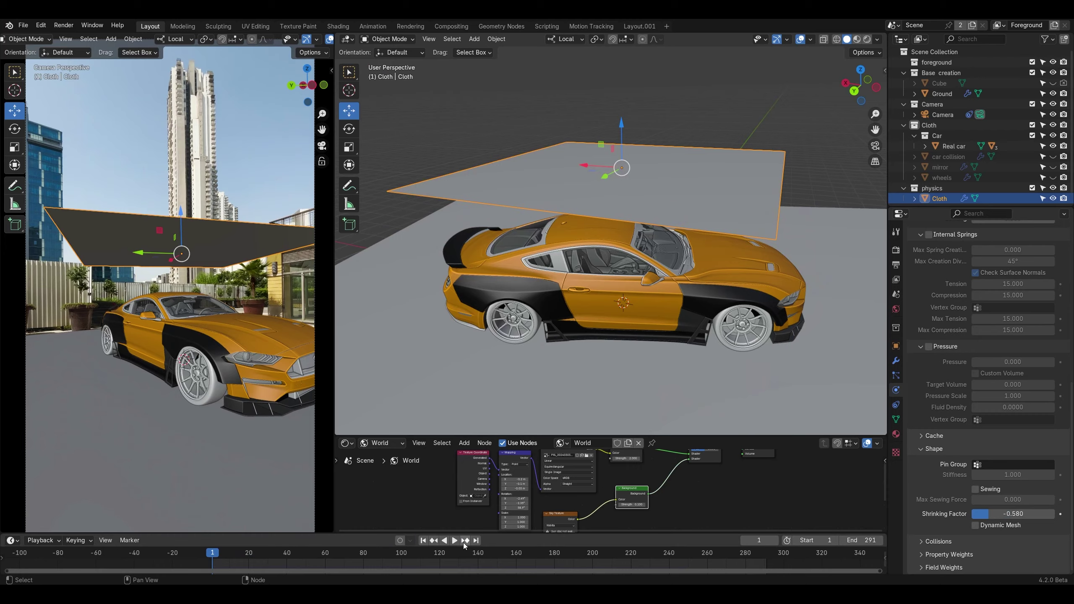
click(453, 541)
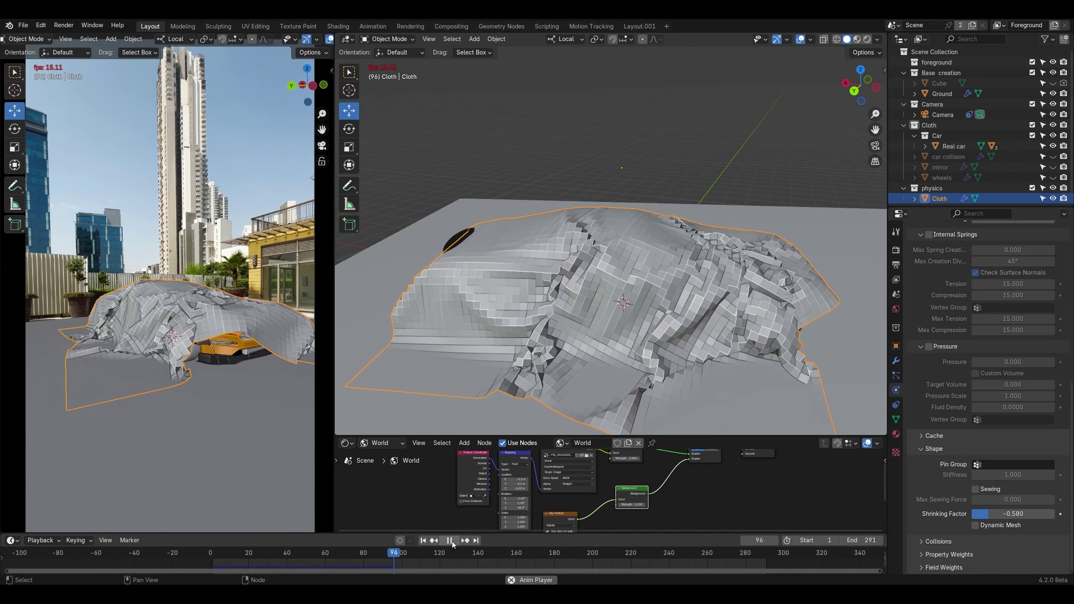
click(450, 541)
click(423, 541)
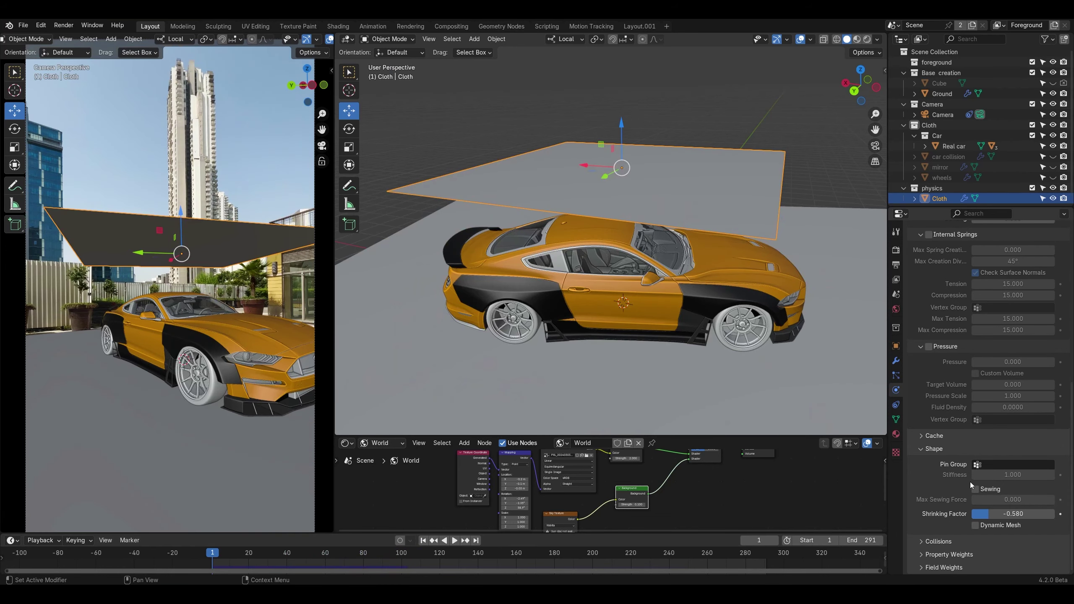
Step: Enable Self Collisions in the cloth's Collisions settings and play the simulation from frame 1
click(933, 543)
scroll(935, 550, down, 5)
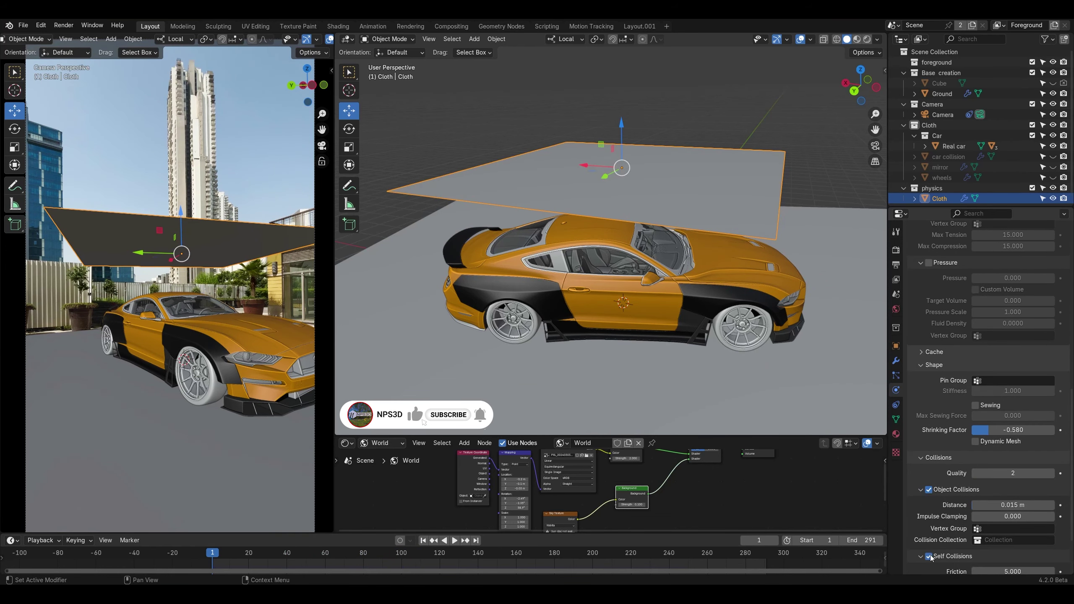
click(455, 542)
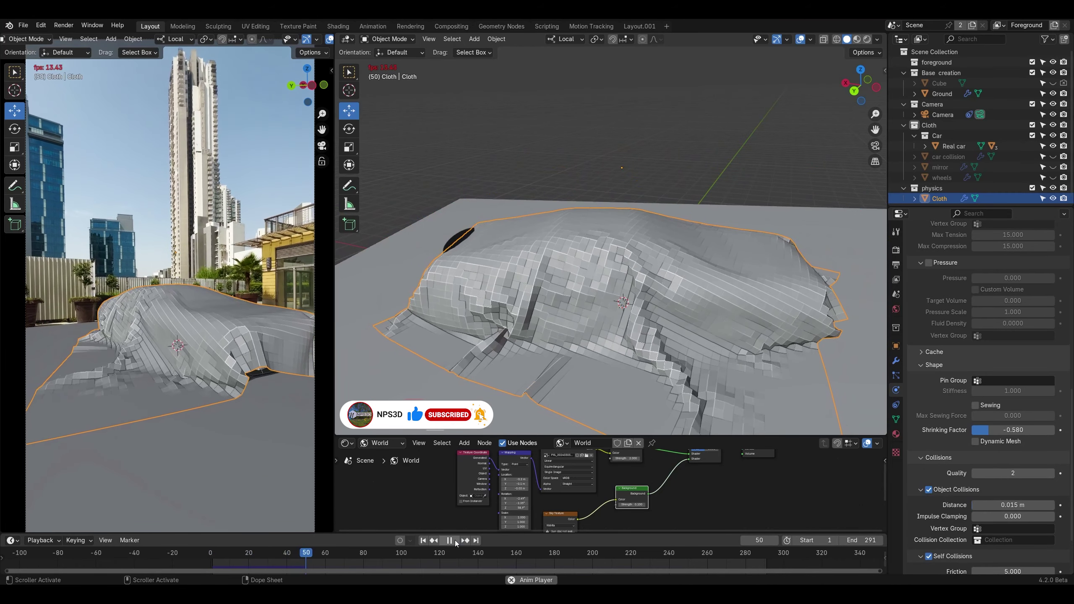
Step: Subdivide the Cloth plane's mesh once more and play the simulation from frame 1
key(Escape)
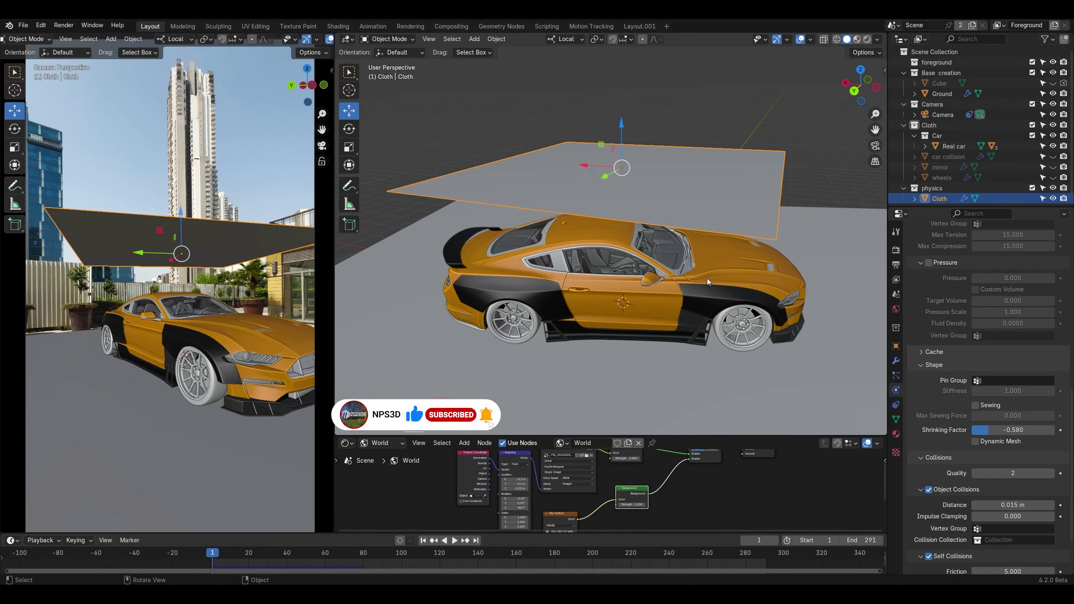
right_click(721, 194)
click(721, 194)
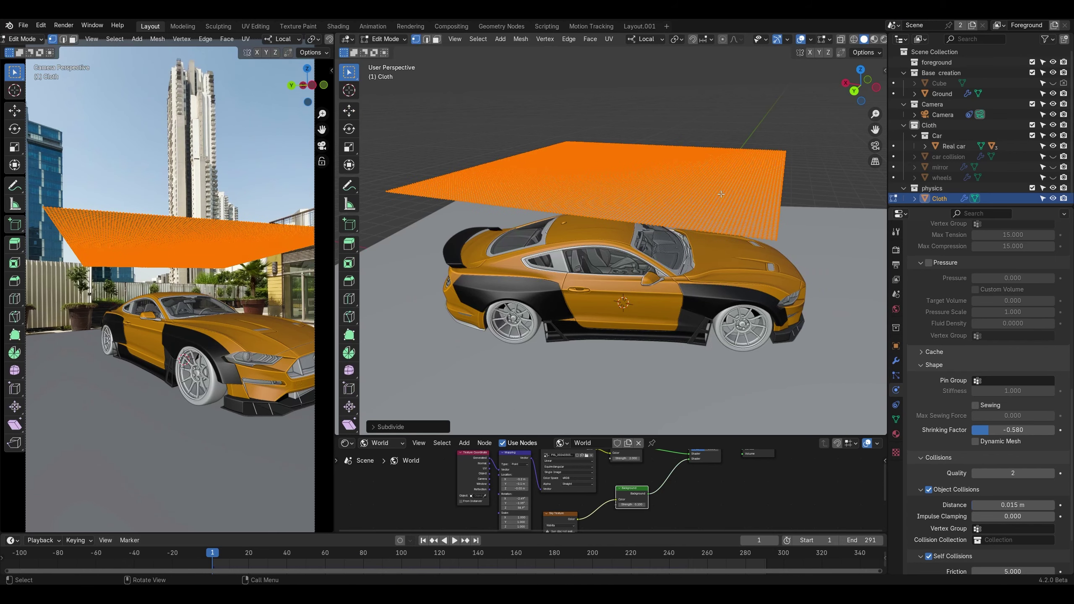
click(455, 541)
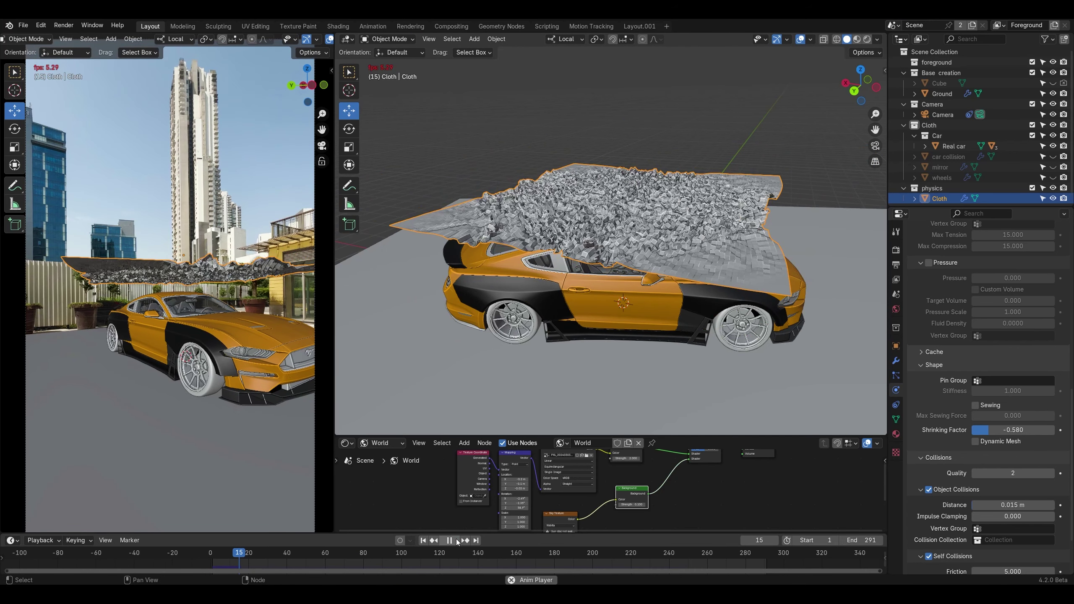
key(Escape)
Step: Set the cloth's Shrinking Factor to 0 and play the simulation to about frame 55
scroll(1015, 381, down, 4)
click(1015, 361)
text(0)
key(Return)
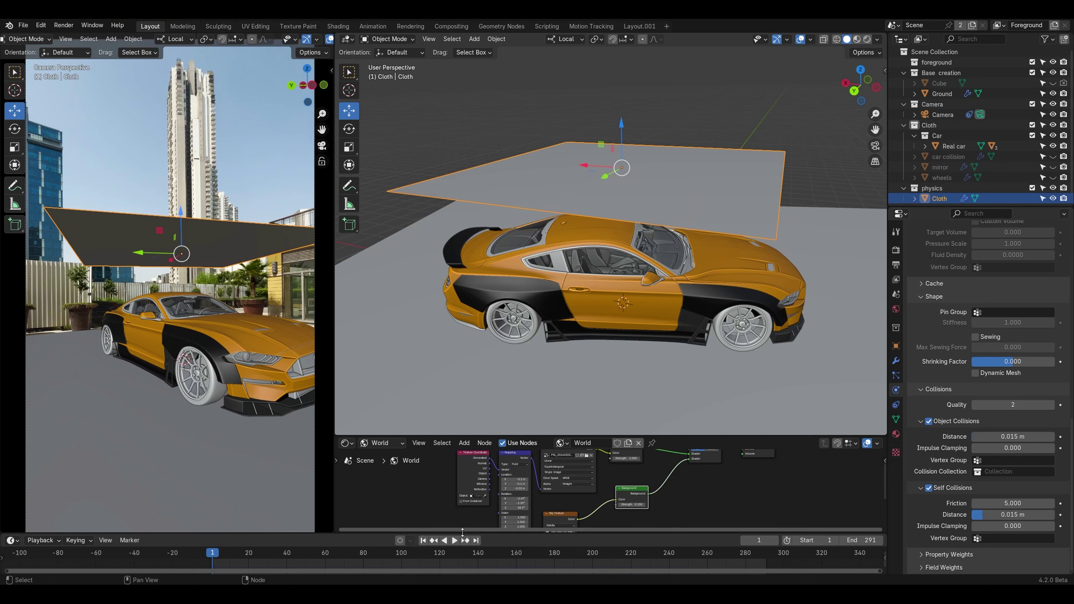
click(455, 541)
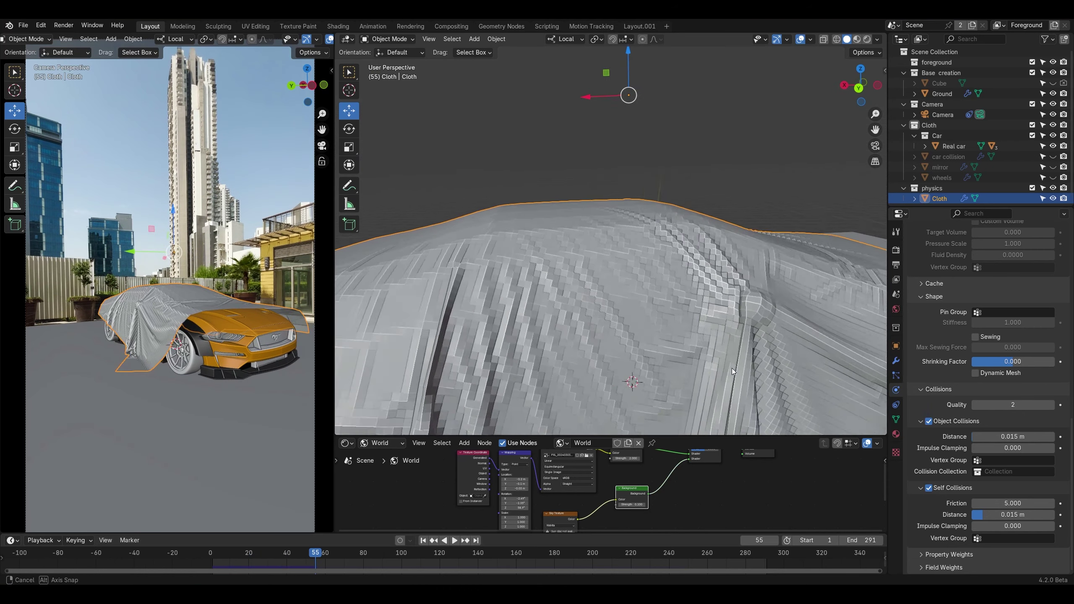
Step: Add a Subdivision Surface modifier to the Cloth object after its Cloth modifier
scroll(804, 350, down, 6)
middle_drag(804, 351, 693, 286)
click(896, 362)
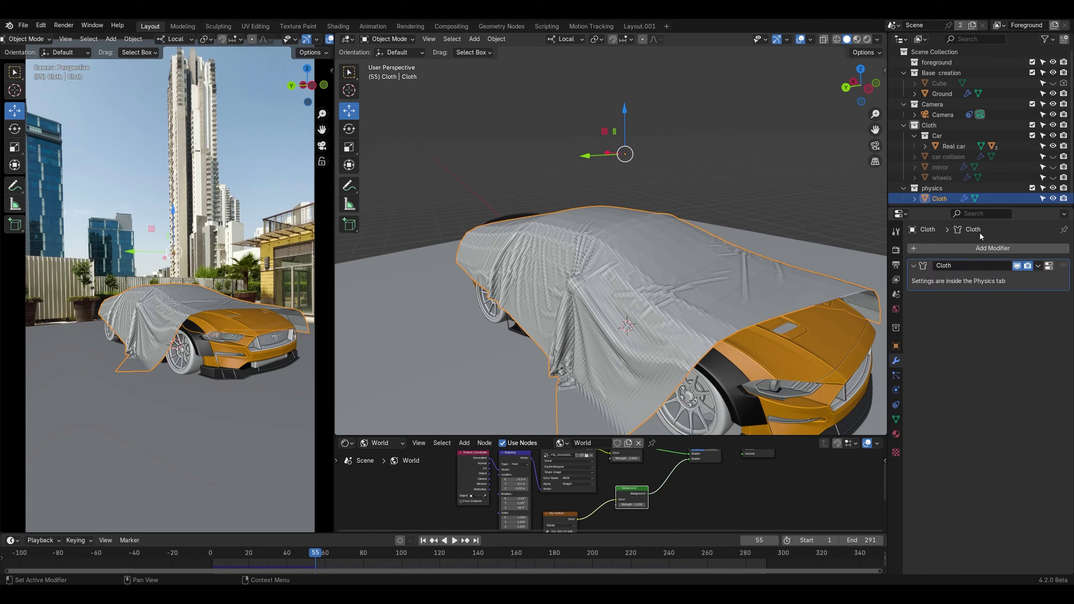
click(936, 249)
mouse_move(936, 250)
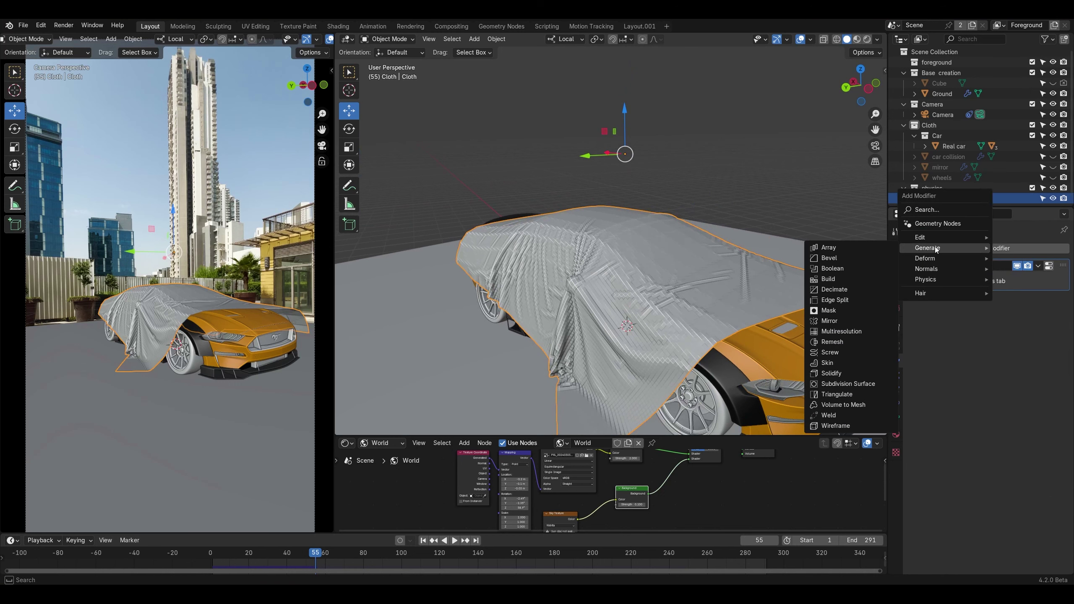
click(856, 384)
scroll(665, 313, up, 4)
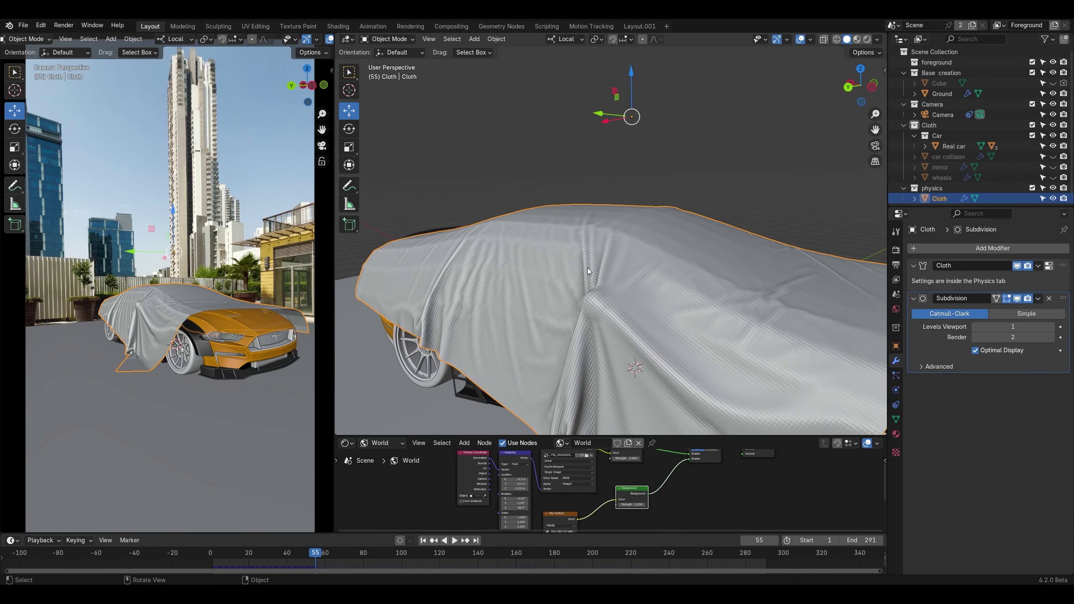
Step: Apply Shade Smooth to the draped Cloth object
scroll(652, 272, up, 2)
right_click(625, 233)
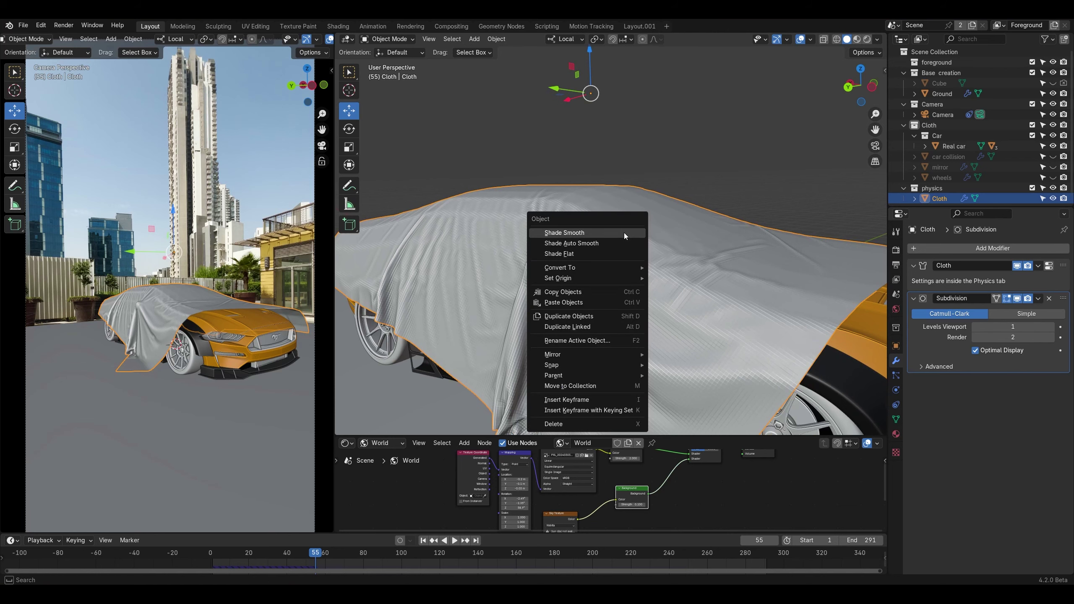
click(625, 233)
right_click(593, 218)
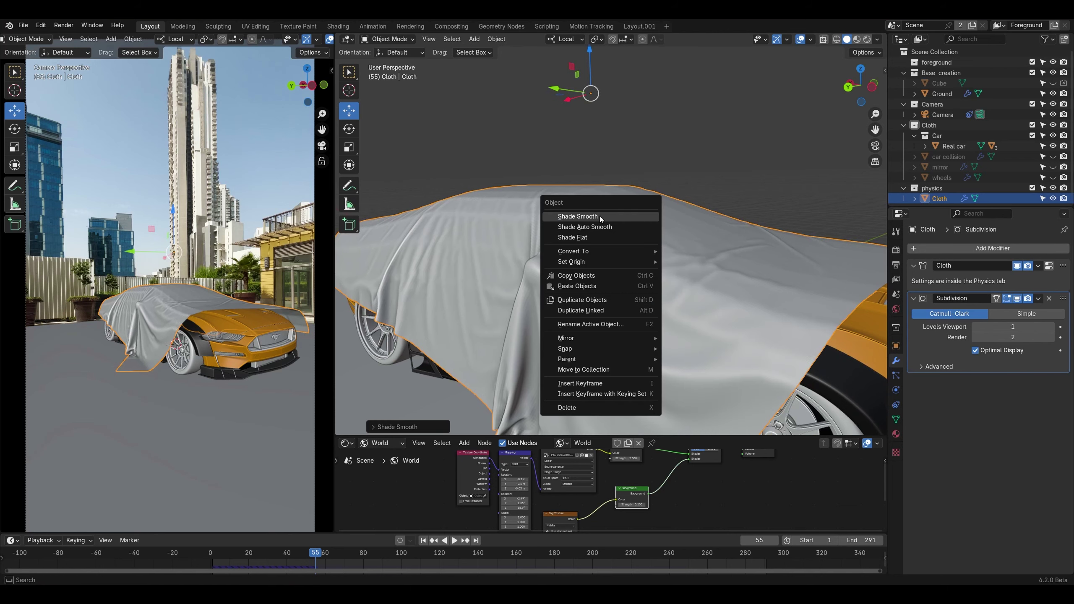
click(601, 218)
scroll(614, 265, down, 4)
middle_drag(648, 262, 300, 262)
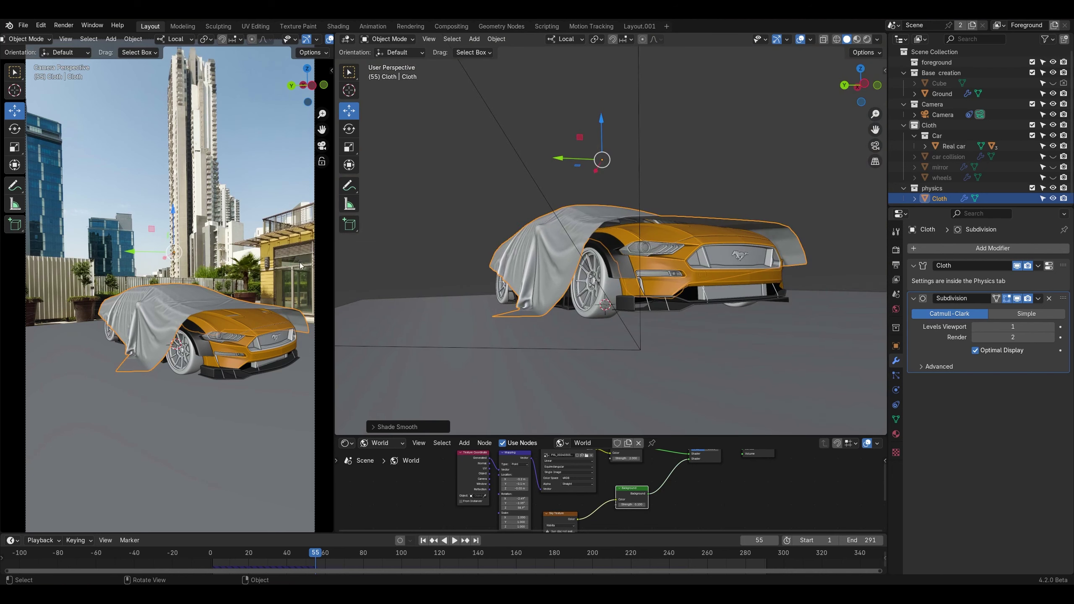
Step: Display the camera viewport in Rendered shading and set the render engine to Cycles
scroll(328, 41, down, 4)
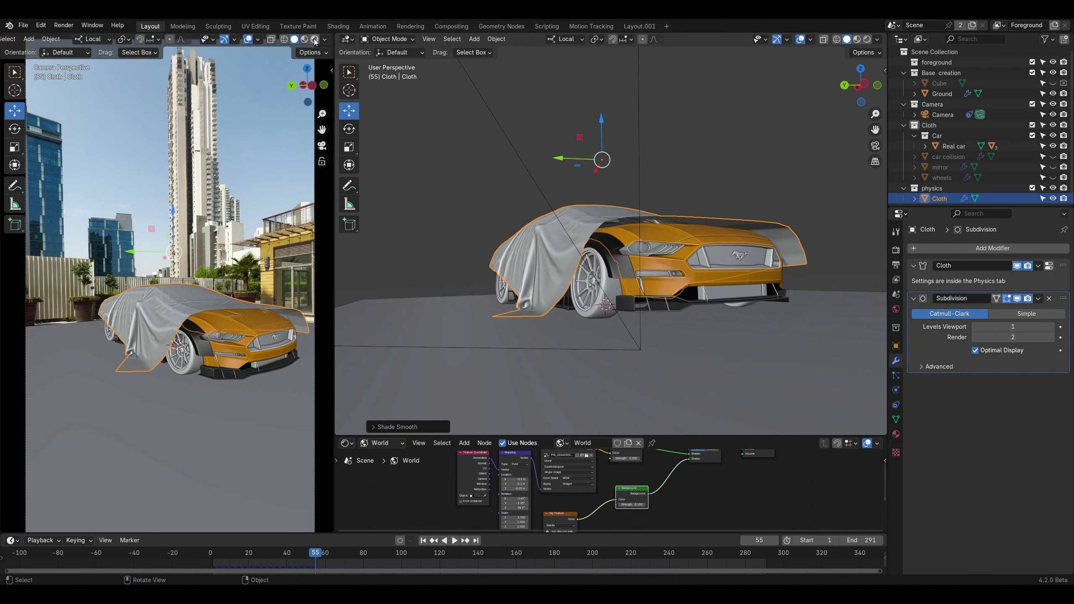
click(314, 40)
middle_drag(680, 212, 640, 240)
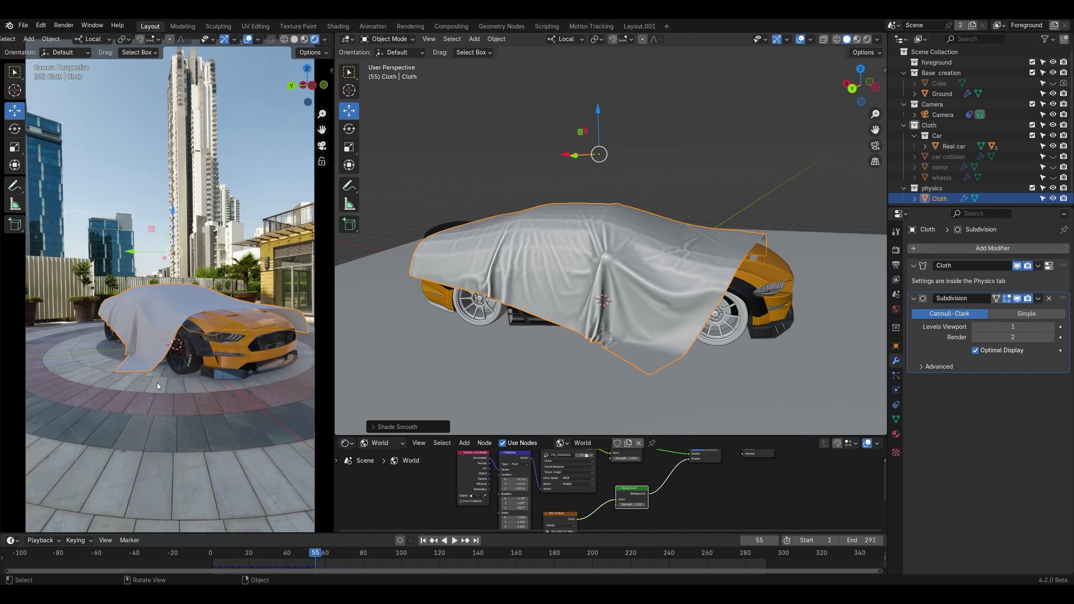
click(896, 250)
click(1007, 248)
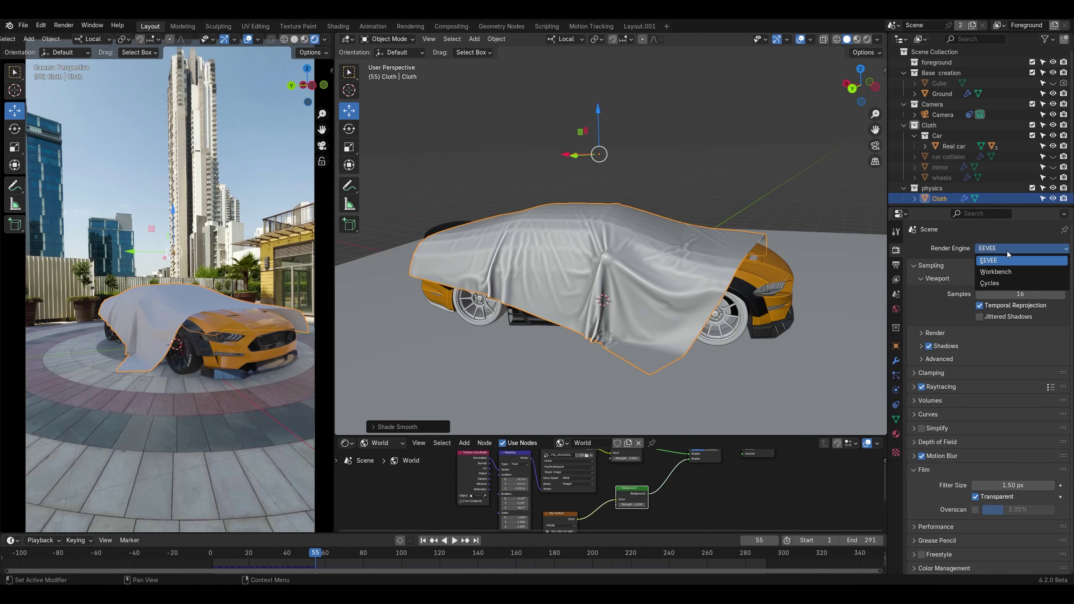
click(1001, 284)
scroll(192, 270, up, 5)
Step: Set the Ground's Softbody & Cloth collision Thickness Outer to 0.001 and its Friction to 12
click(193, 269)
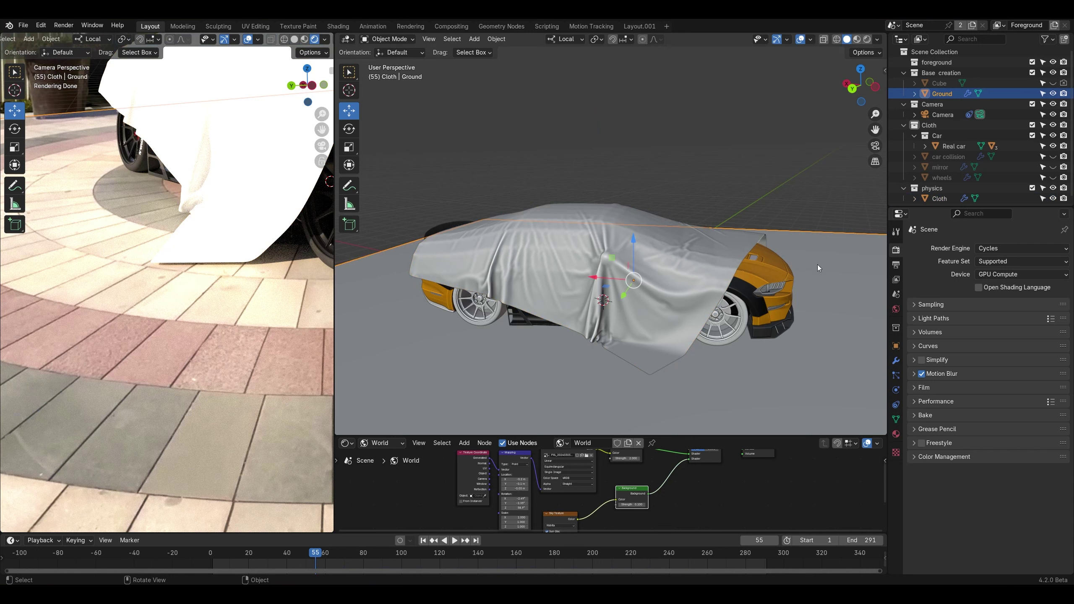
click(897, 391)
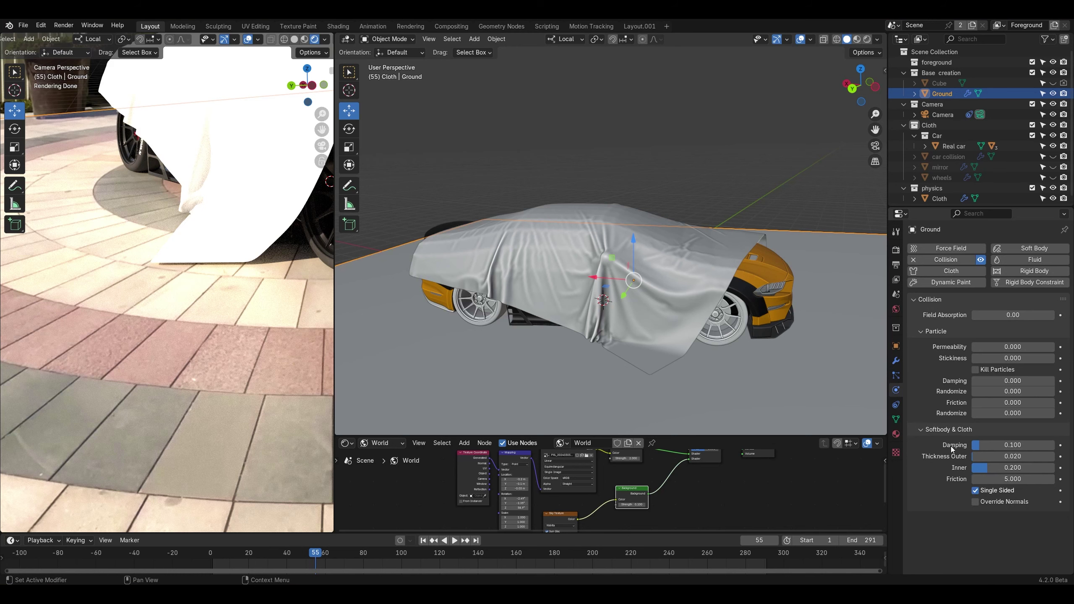
click(1021, 458)
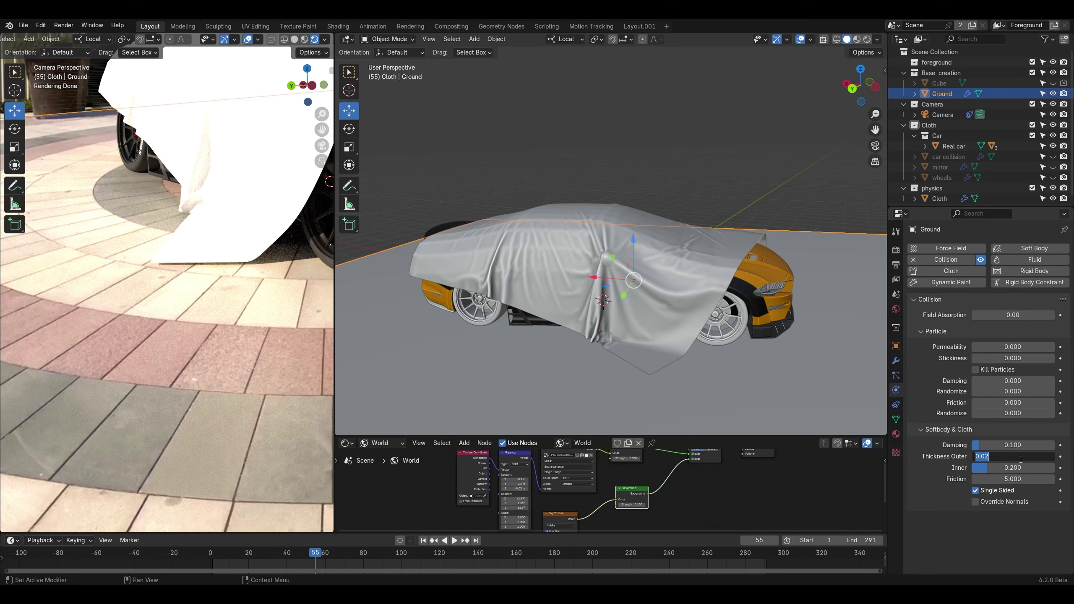
text(0.001)
key(Return)
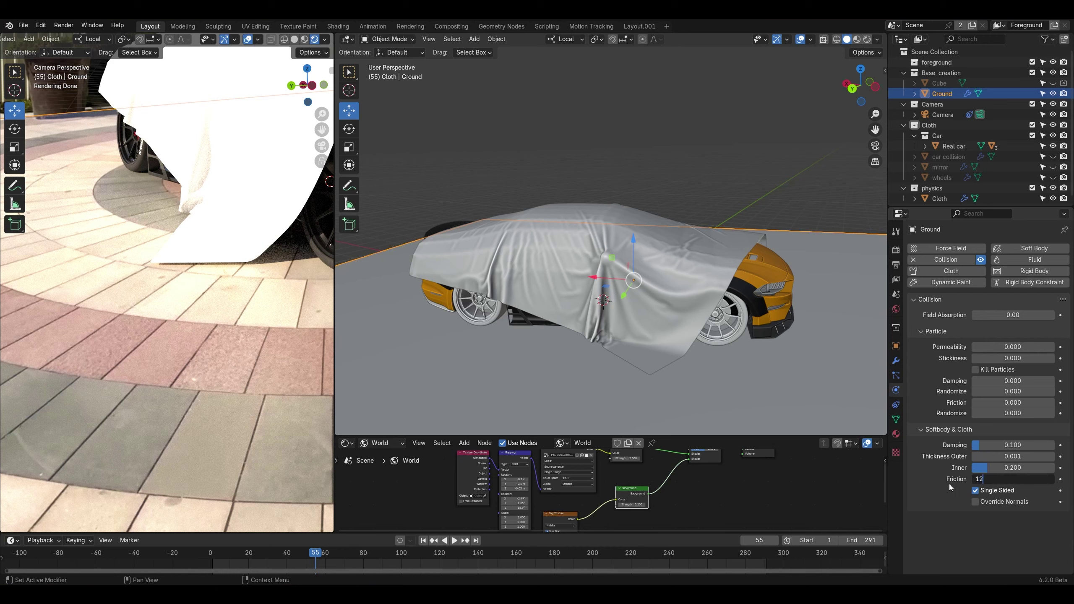
text(12)
key(Return)
Step: Play the cloth simulation, examine the folds draped around the car and return to the first frame
click(455, 542)
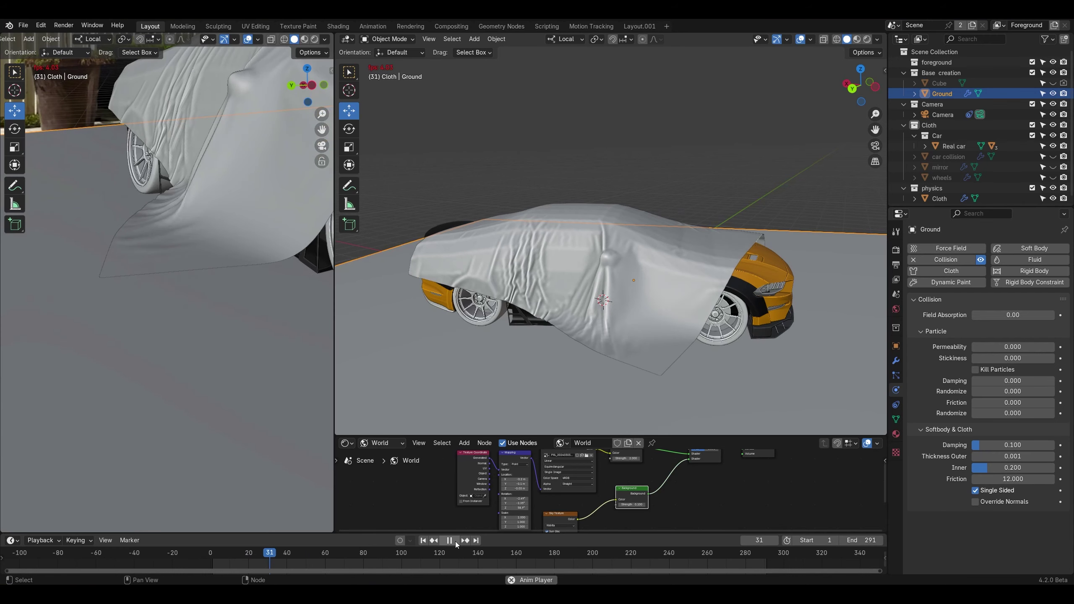
click(455, 542)
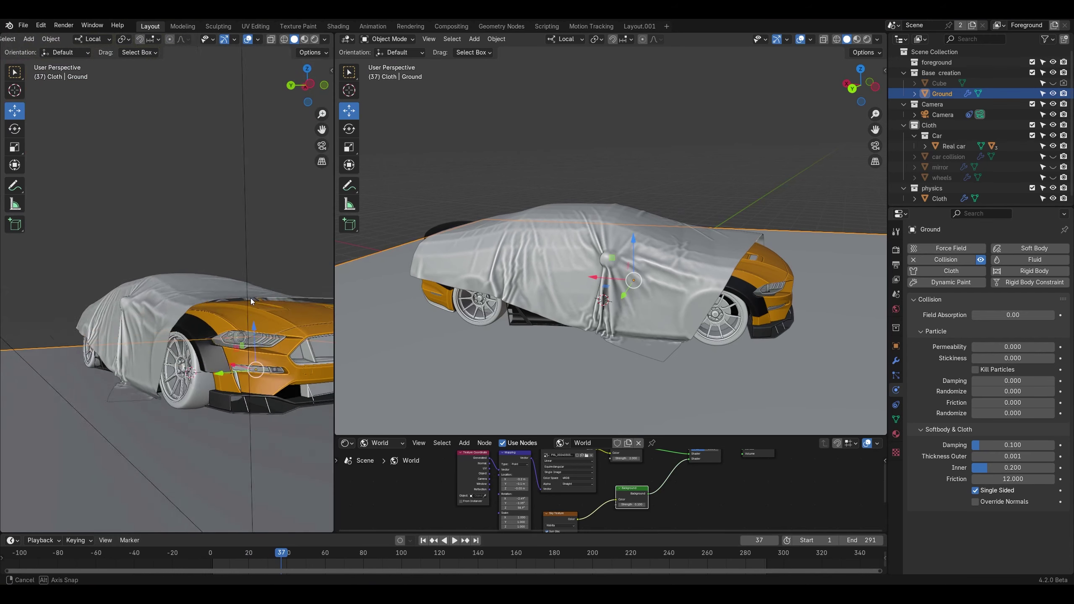
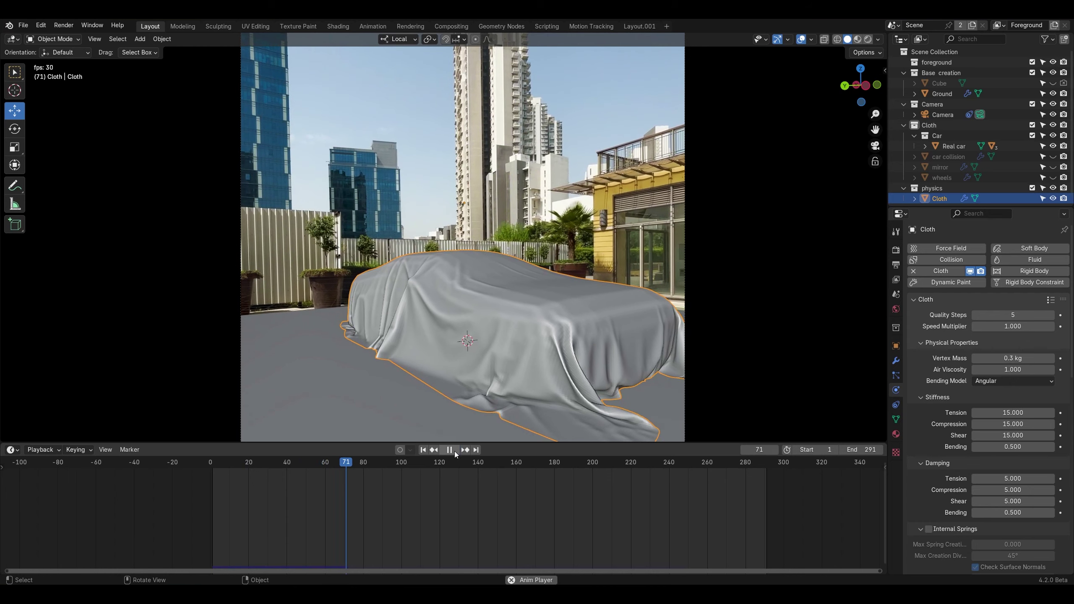
middle_drag(498, 345, 240, 241)
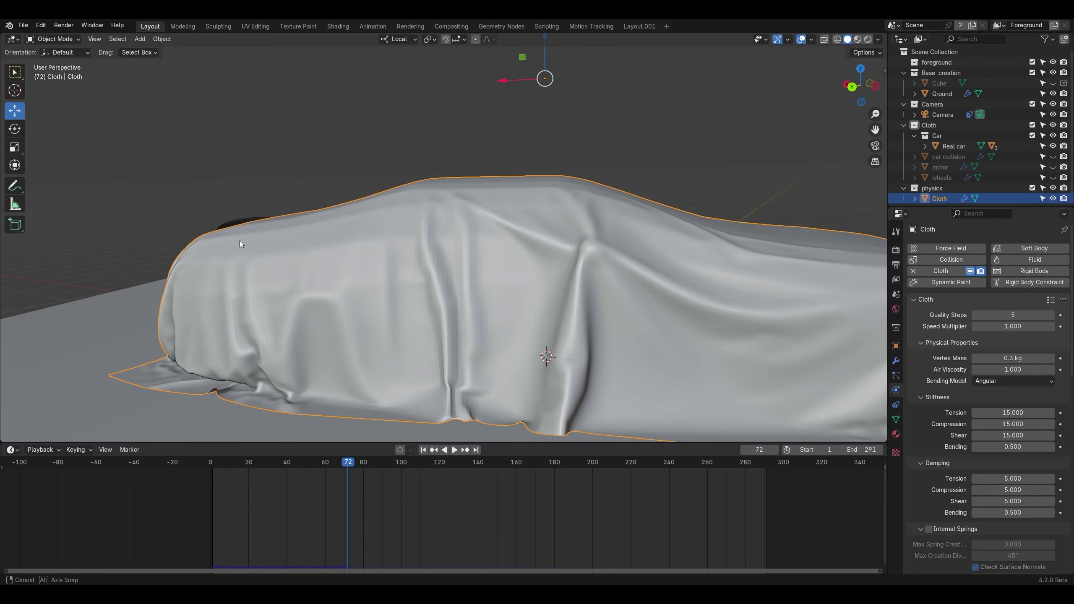
click(423, 450)
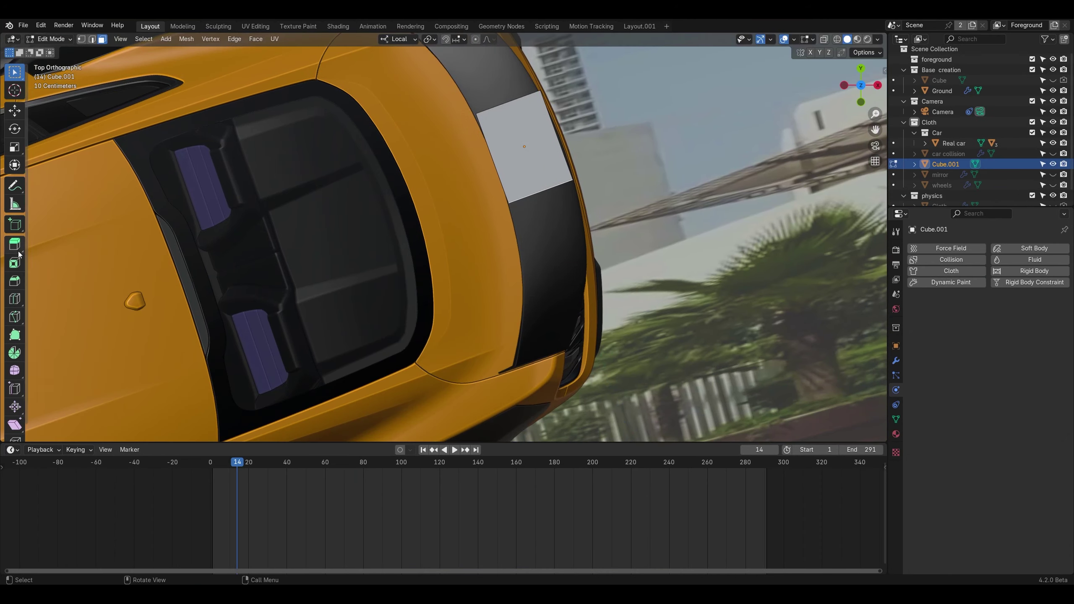
Step: Extrude Cube.001's end face along the rear spoiler with Extrude Region, making the last segment about 0.25 m long
click(17, 249)
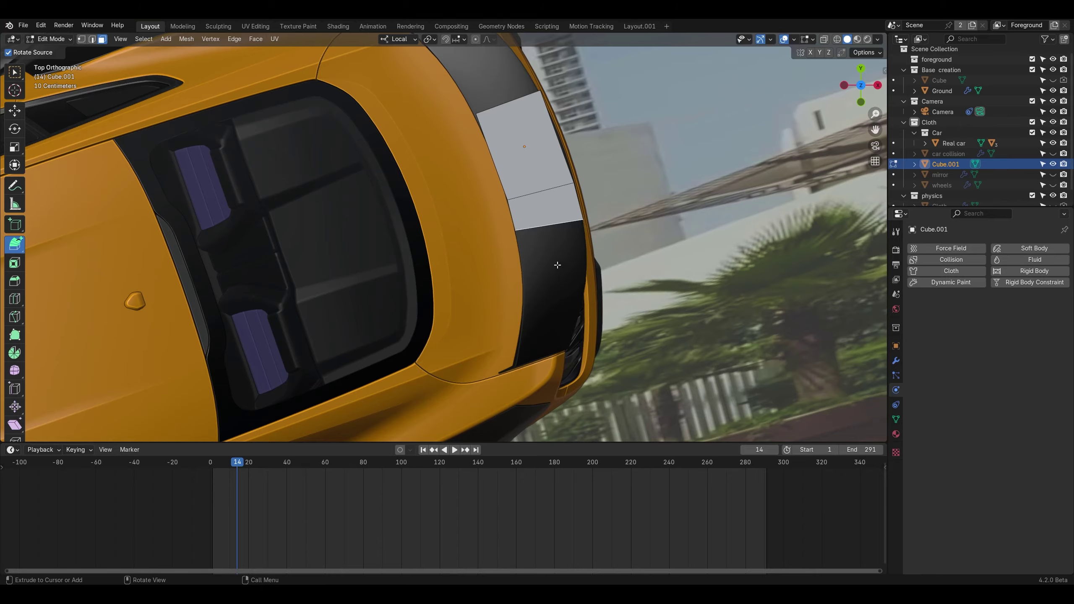
middle_drag(556, 264, 411, 259)
drag(15, 244, 51, 245)
click(495, 303)
drag(554, 319, 609, 340)
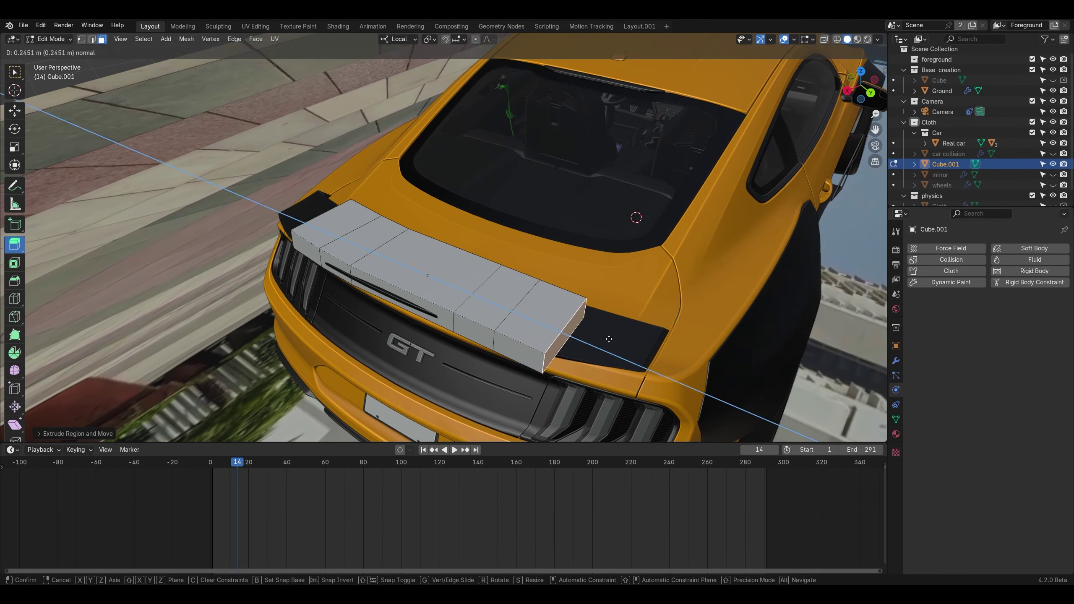
Step: Extrude another segment in top view and rotate and move its end face to follow the spoiler's curve
key(KP_7)
drag(475, 230, 452, 195)
key(r)
click(543, 224)
middle_drag(542, 224, 448, 182)
key(g)
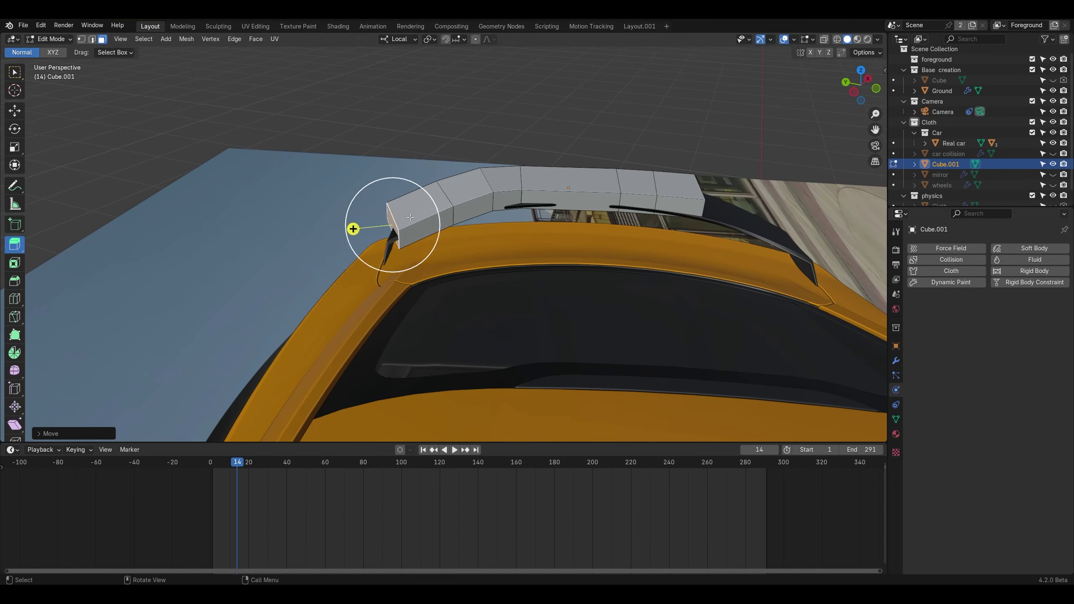
Step: Angle the stand-in's end face in top view and extrude one more segment along the spoiler
key(KP_7)
key(r)
click(508, 211)
key(r)
mouse_move(508, 211)
middle_down()
mouse_move(545, 282)
mouse_move(499, 207)
middle_up()
click(545, 281)
drag(476, 241, 499, 250)
middle_drag(499, 250, 622, 253)
Step: Rotate and shift the newest end segment onto the spoiler and extrude a further section toward its tip
key(r)
key(g)
key(g)
click(627, 237)
key(g)
click(592, 237)
drag(624, 295, 631, 314)
Step: Move the stand-in's end face down to where the spoiler meets the car's rear bodywork
middle_drag(518, 266, 499, 203)
key(g)
click(546, 233)
key(g)
click(592, 259)
click(405, 209)
click(14, 111)
click(453, 225)
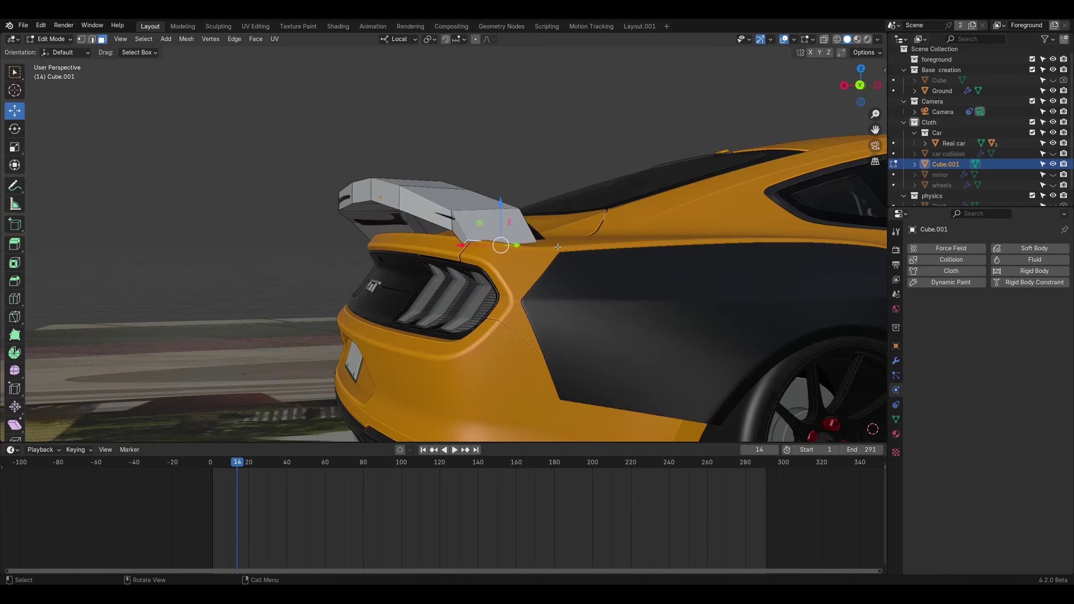
drag(500, 216, 501, 226)
middle_drag(501, 226, 423, 280)
Step: Rotate and scale the spoiler stand-in's end face and adjust its nearby vertices to fit the spoiler's edge
key(r)
key(s)
click(413, 290)
key(1)
click(235, 197)
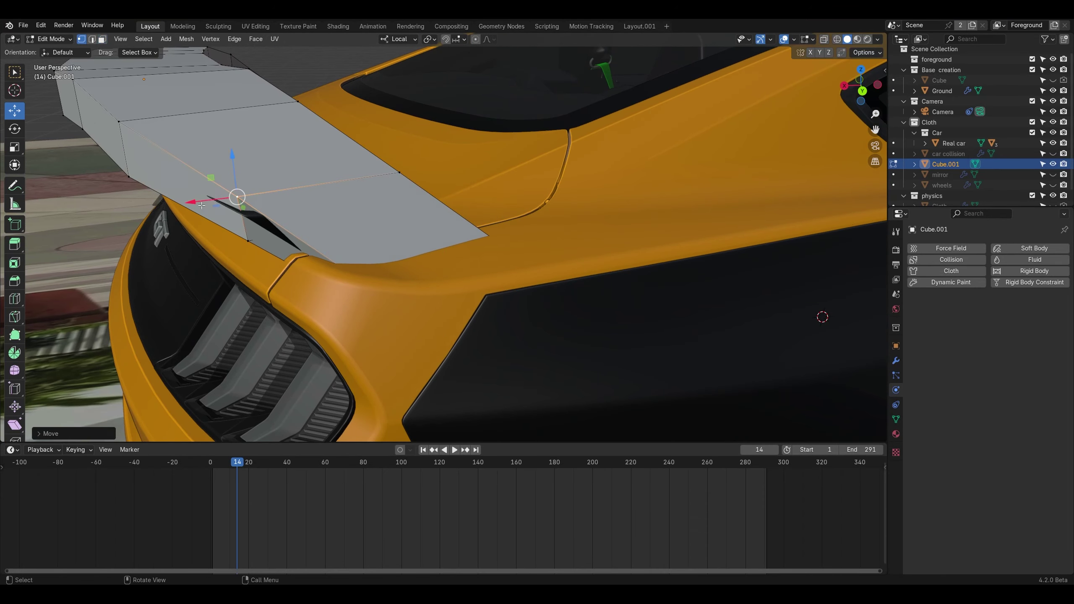
mouse_move(235, 197)
middle_down()
mouse_move(508, 254)
mouse_move(626, 262)
mouse_move(391, 208)
middle_up()
click(638, 279)
Step: Apply Shade Smooth to the spoiler stand-in and add a scaled loop cut to its mesh
key(Tab)
right_click(391, 209)
click(422, 197)
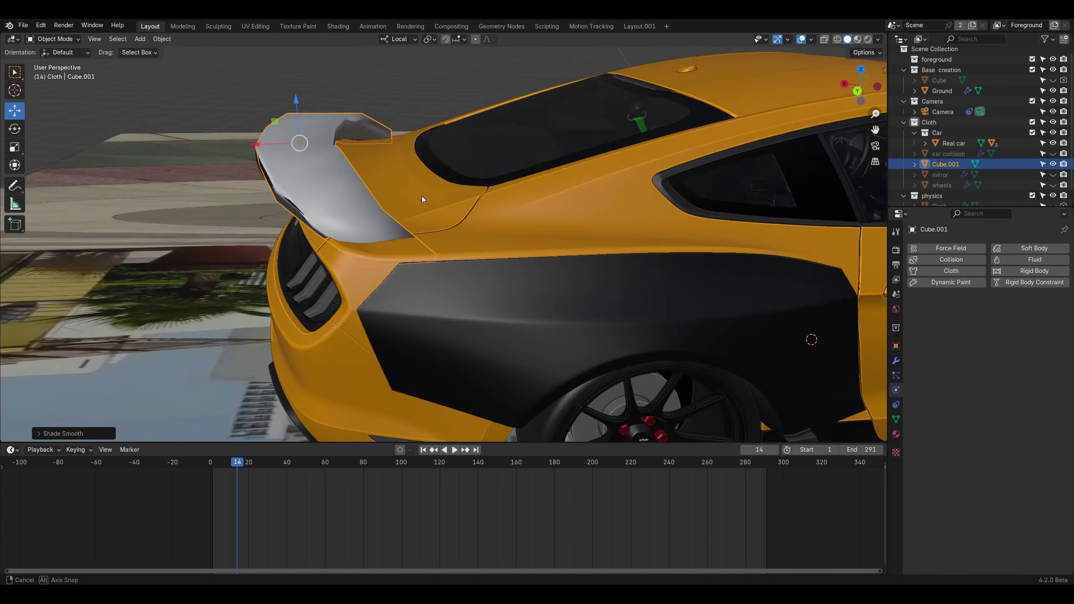
key(Tab)
key(ctrl+r)
key(s)
middle_drag(578, 307, 367, 220)
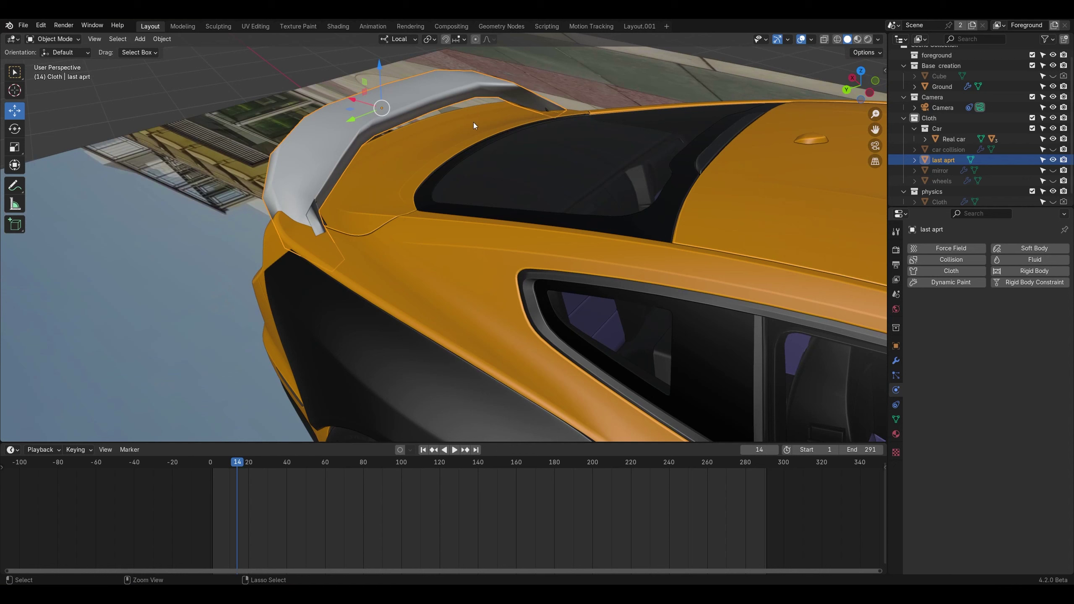
Step: Apply the scale of the spoiler stand-in "last aprt" and enable Collision physics on it
right_click(474, 123)
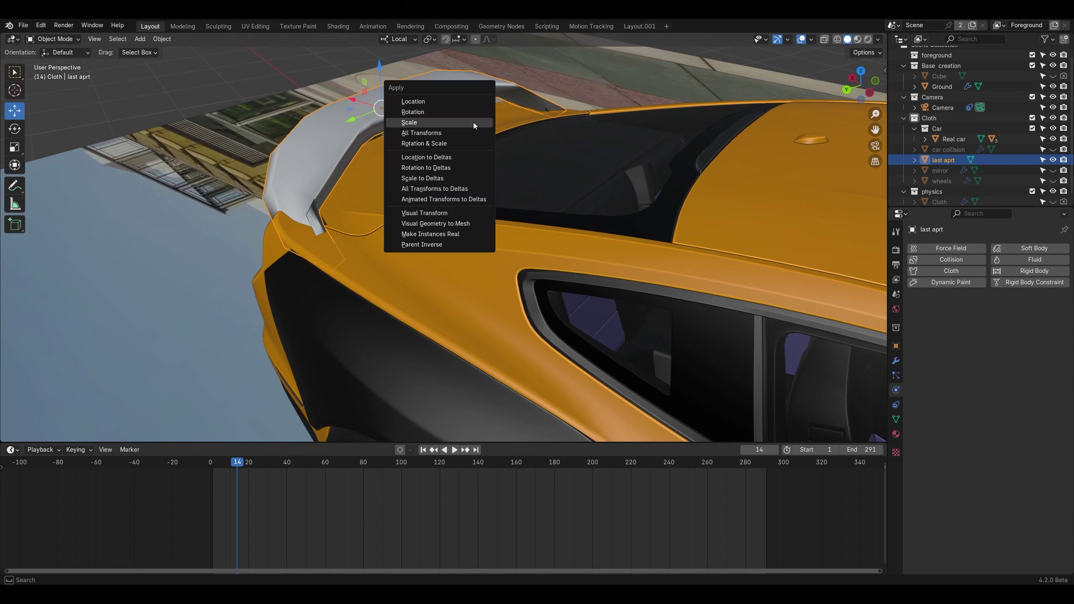
click(473, 123)
key(Tab)
key(Tab)
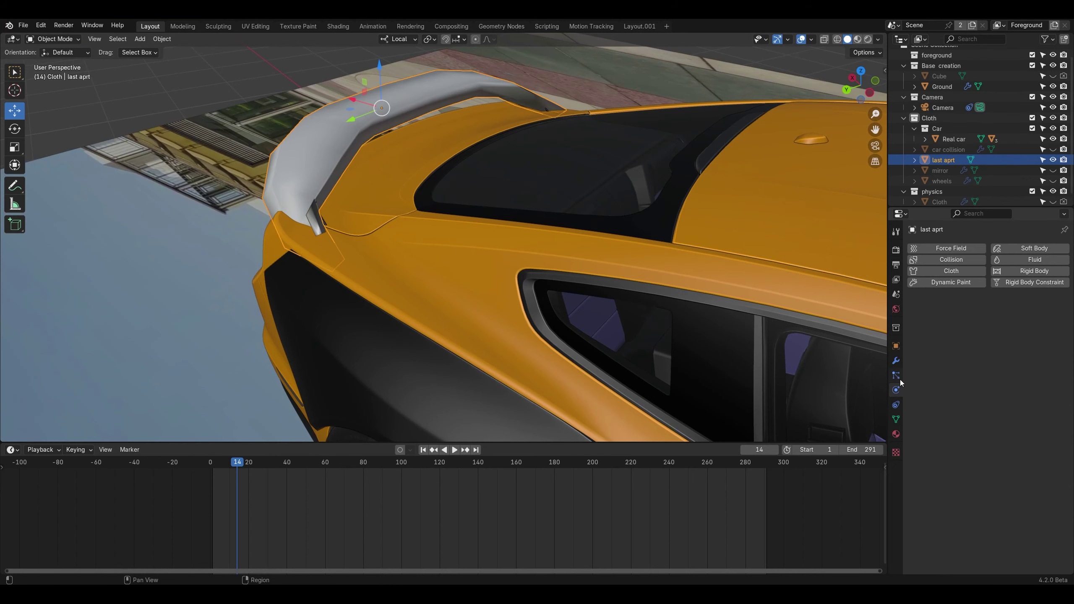
click(938, 262)
scroll(609, 256, down, 6)
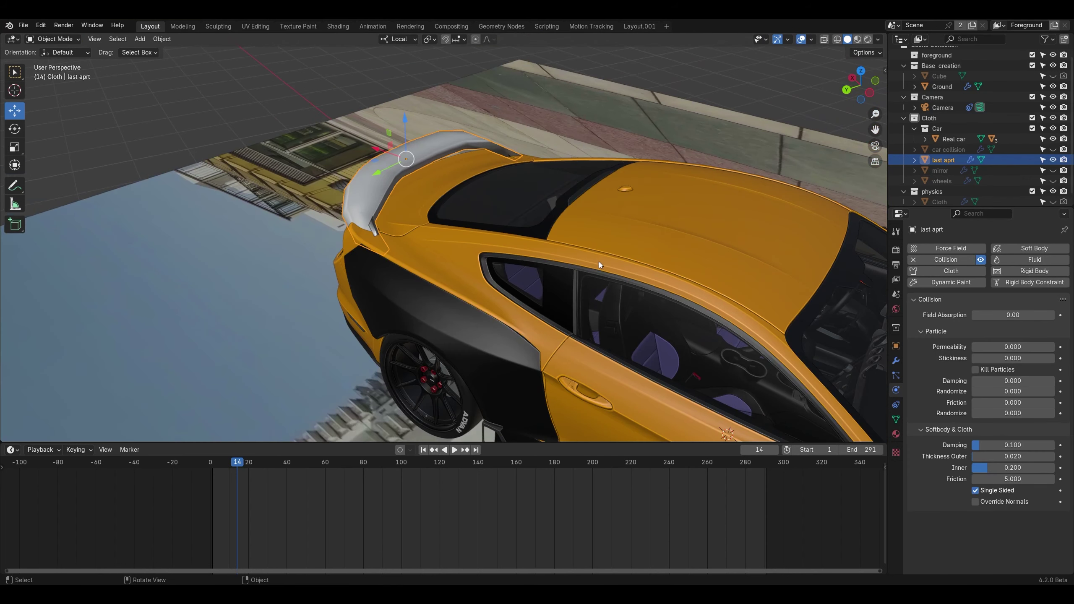
Step: Hide the "last aprt" stand-in at frame 1 and unhide and select the Cloth plane
key(shift+Left)
click(1053, 160)
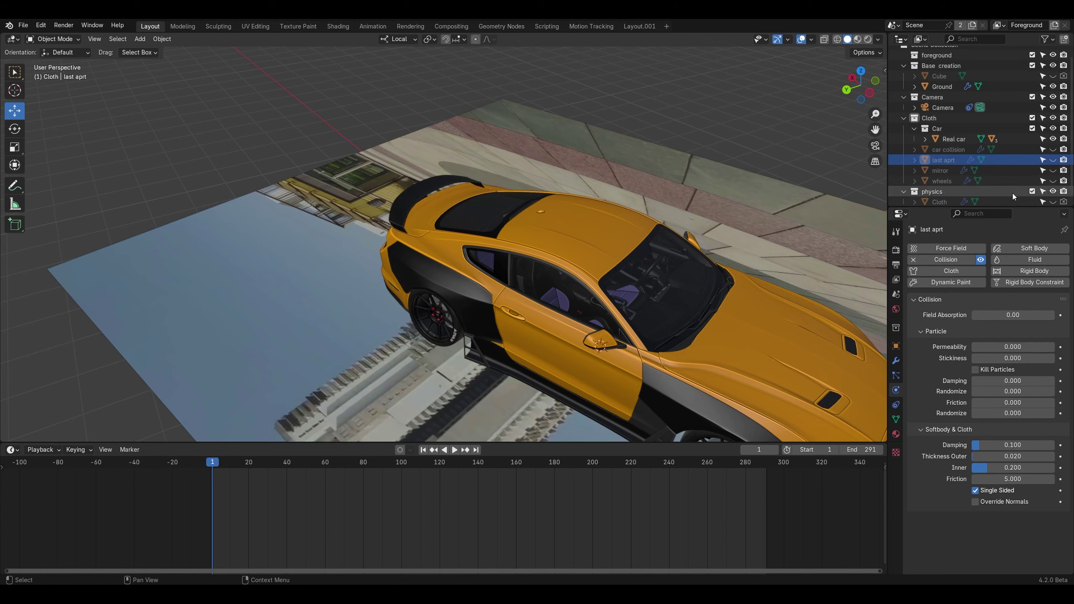
click(1053, 202)
scroll(533, 271, down, 4)
middle_drag(533, 271, 542, 240)
click(548, 202)
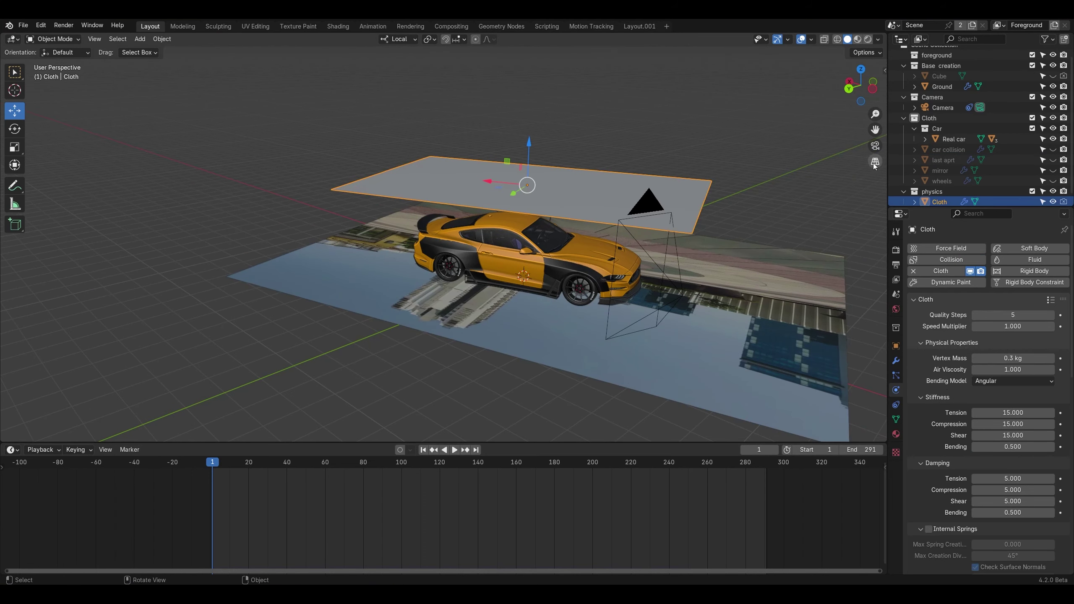
Step: Play the cloth simulation from frame 1 through the camera view and stop it at frame 86
click(875, 146)
click(454, 450)
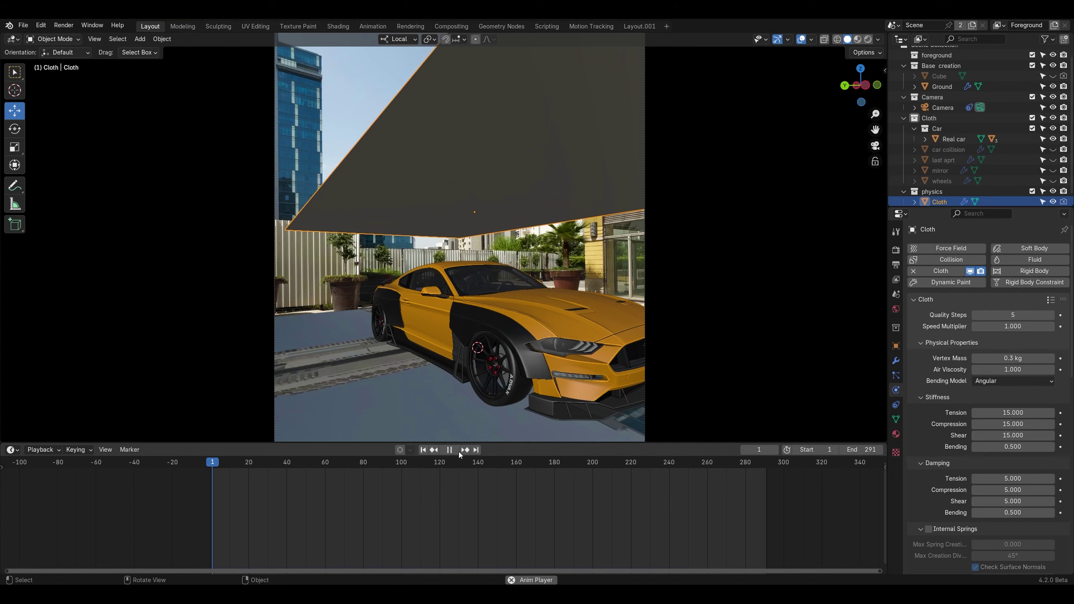
drag(507, 443, 507, 505)
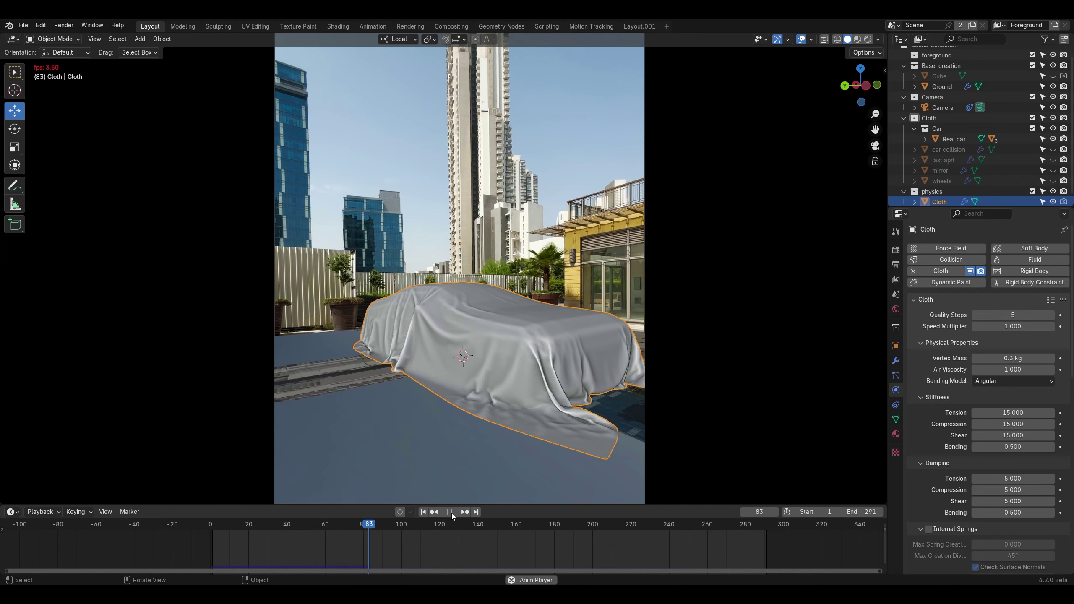
click(450, 512)
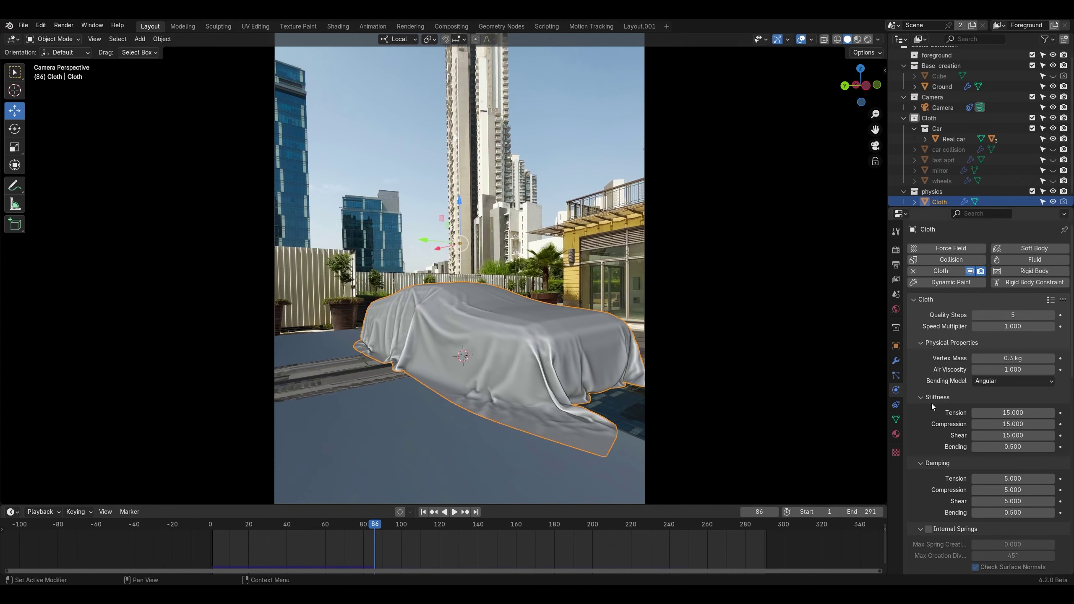
Step: Apply the Cloth modifier on the cloth at frame 86 and play the animation from frame 1
click(896, 360)
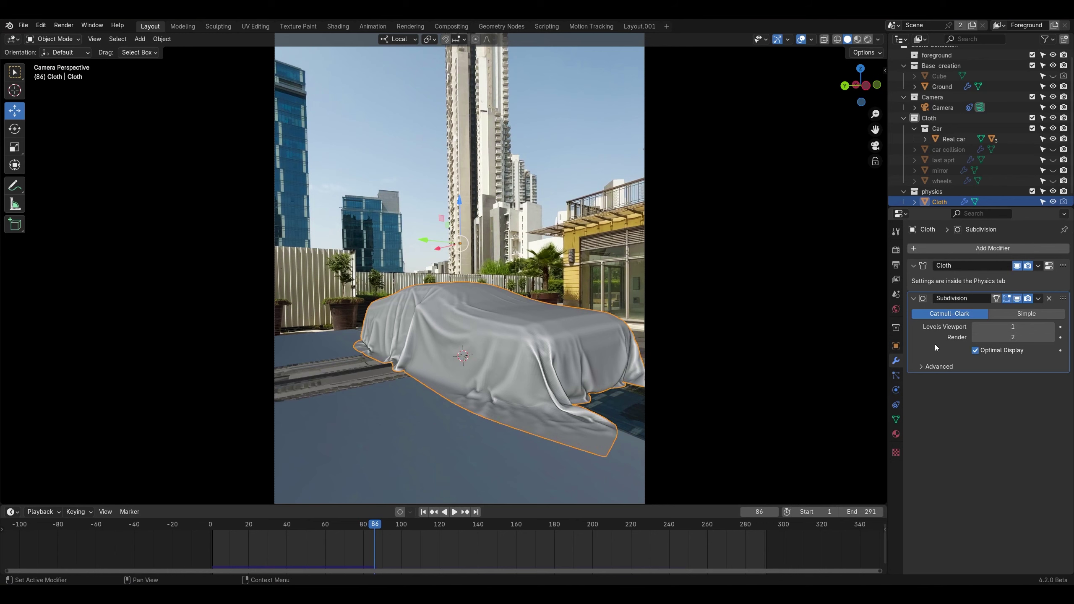
click(1040, 266)
click(973, 275)
key(shift+Left)
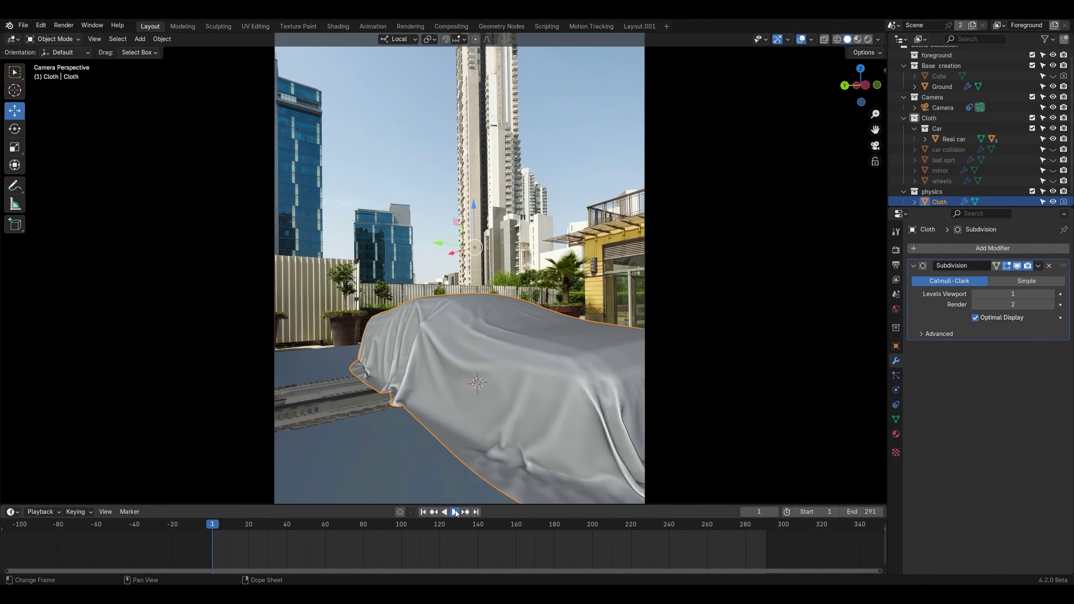
click(455, 512)
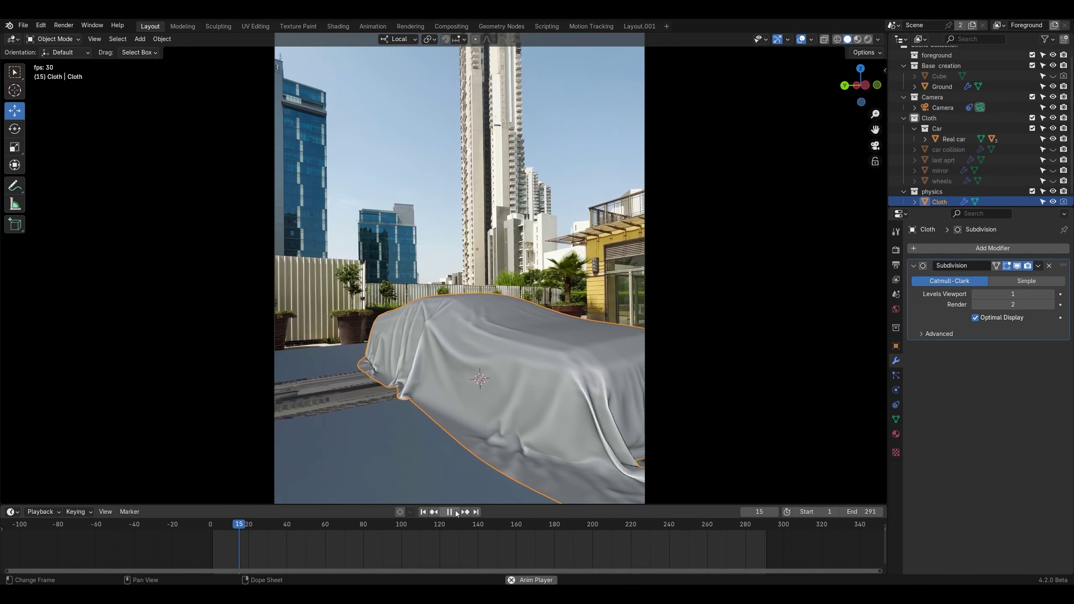
Step: Show the scene in rendered shading and turn the enlarged timeline area into a Shader Editor
click(868, 39)
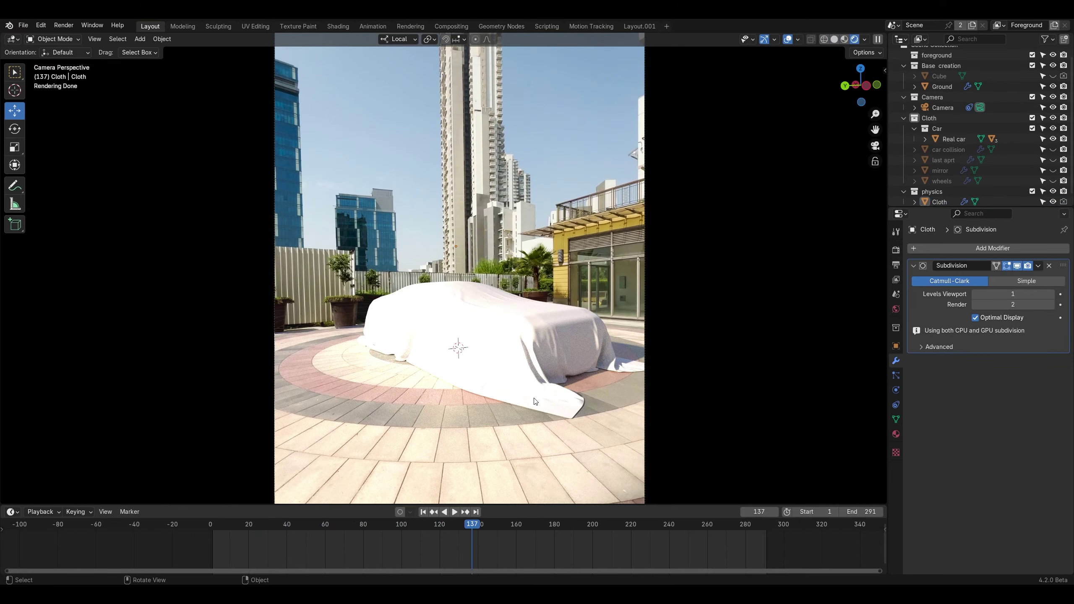
shift+middle_drag(534, 399, 284, 396)
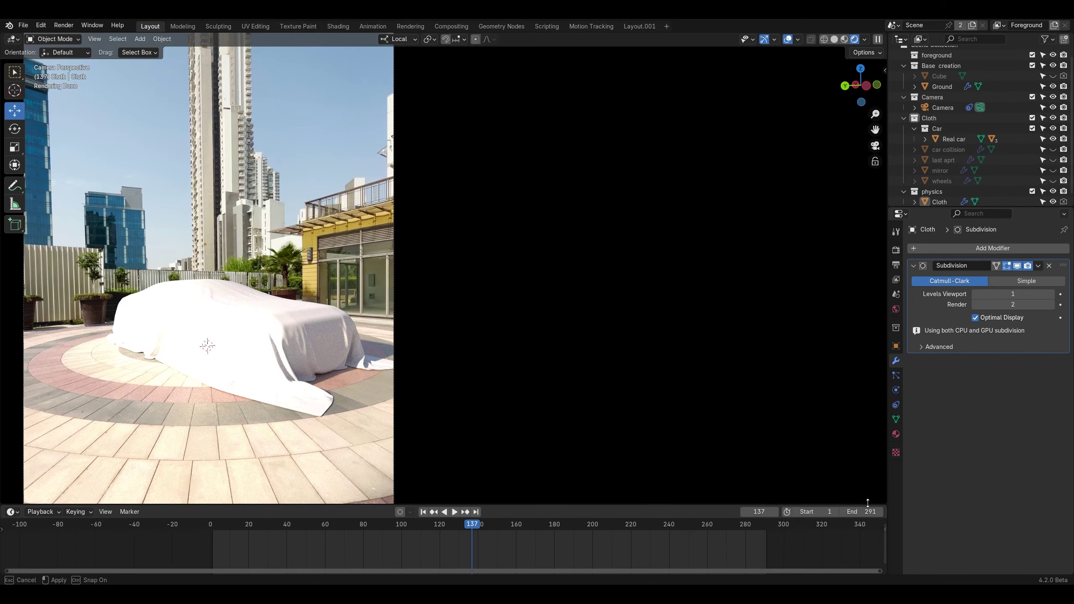
drag(868, 503, 868, 351)
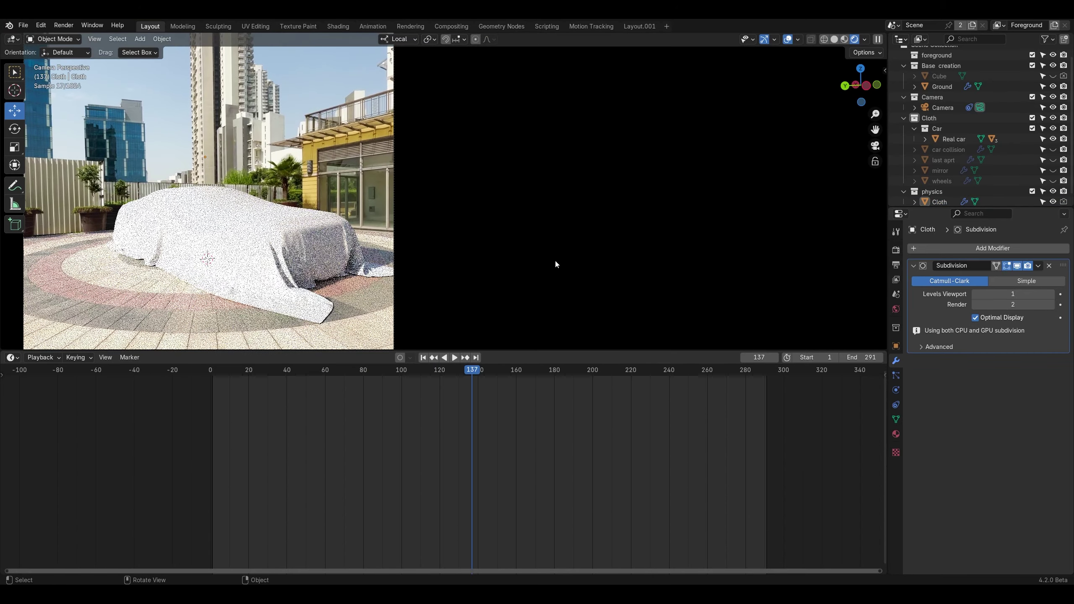
shift+middle_drag(555, 258, 712, 271)
key(shift+F3)
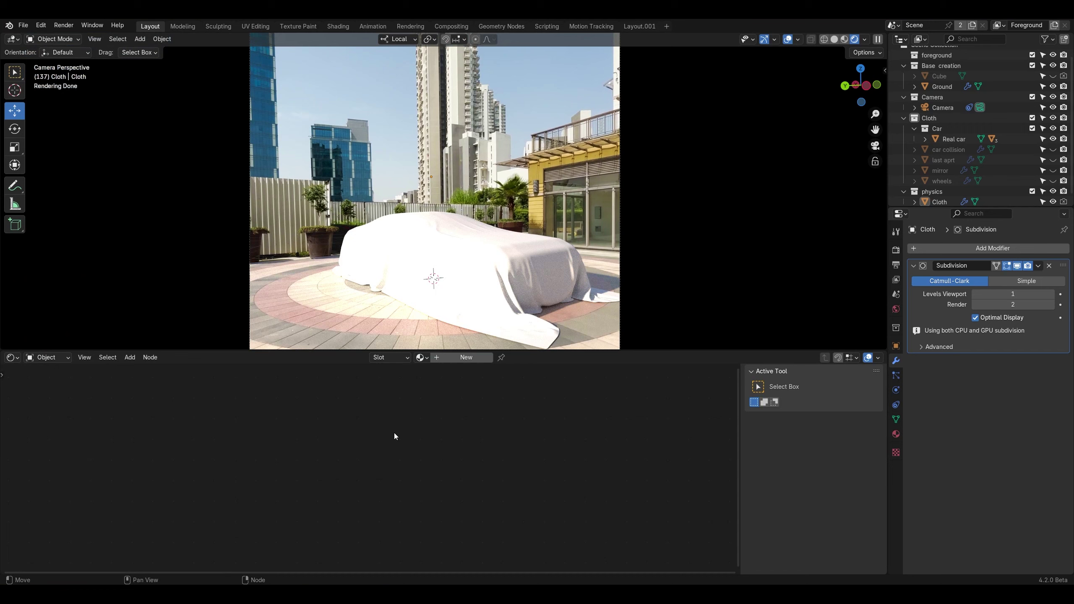
Step: Create a new material for the cloth object and name it "cloth"
click(460, 360)
double_click(453, 357)
text(cllo)
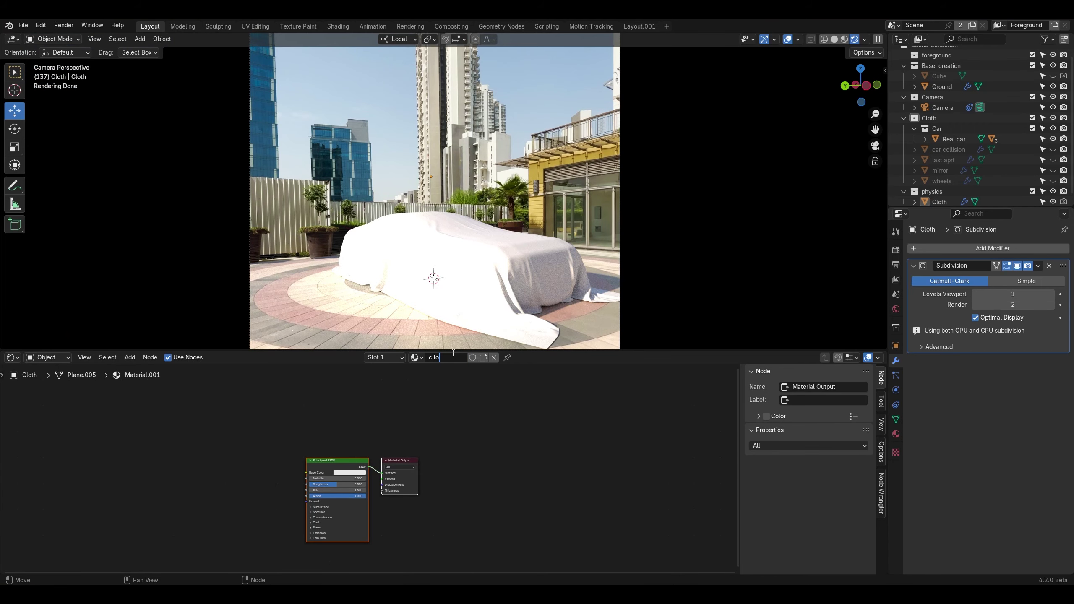
Step: Feed an orange RGB node into the Principled BSDF's Base Color and set its Roughness to 0.780
scroll(255, 459, up, 3)
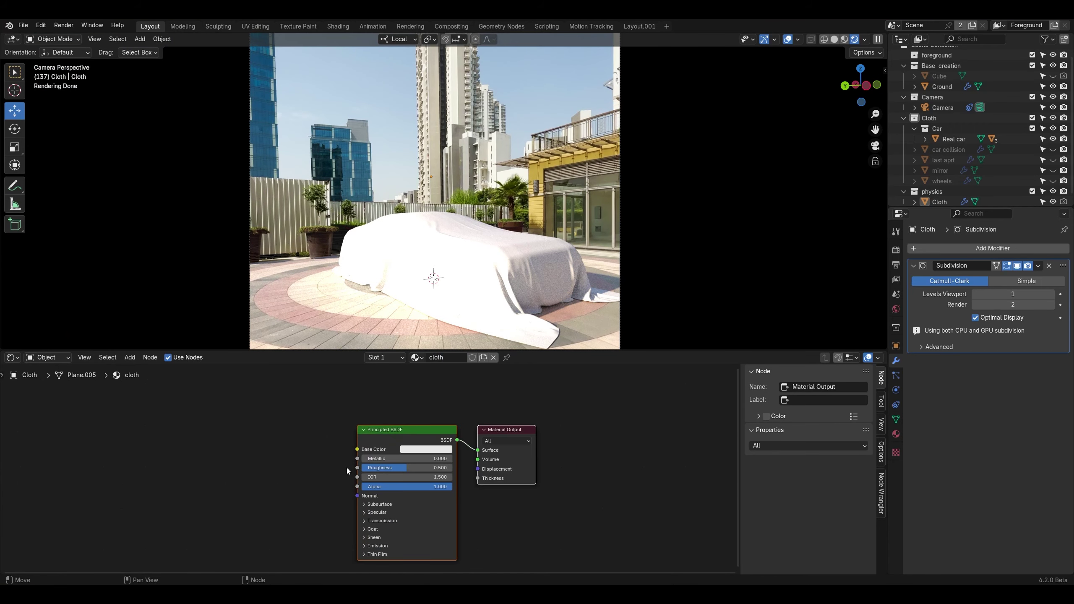
drag(358, 449, 271, 452)
text(rgb)
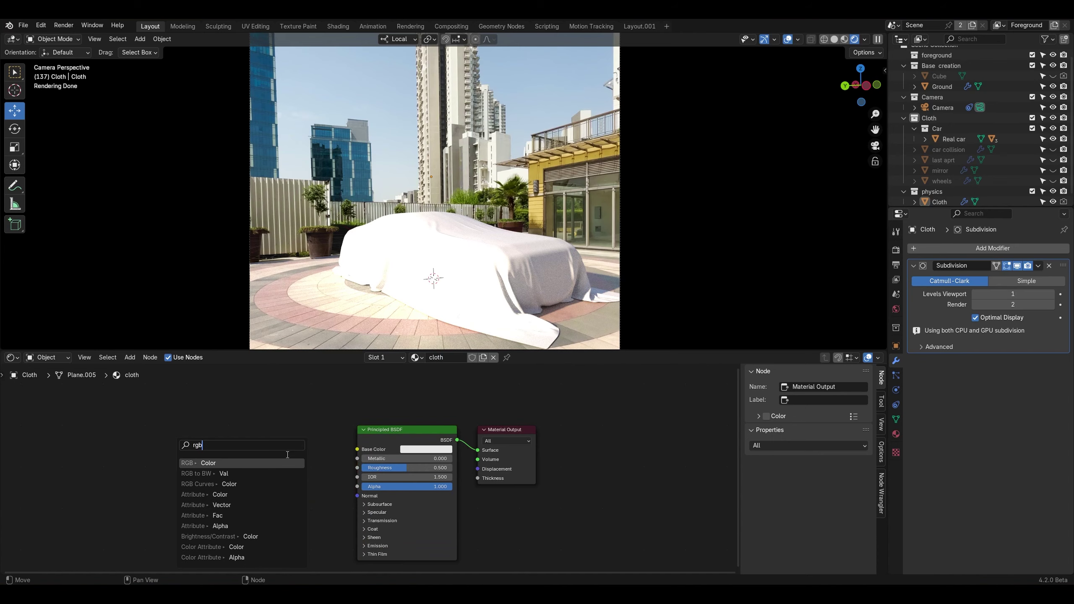
key(Return)
scroll(271, 452, up, 3)
click(325, 510)
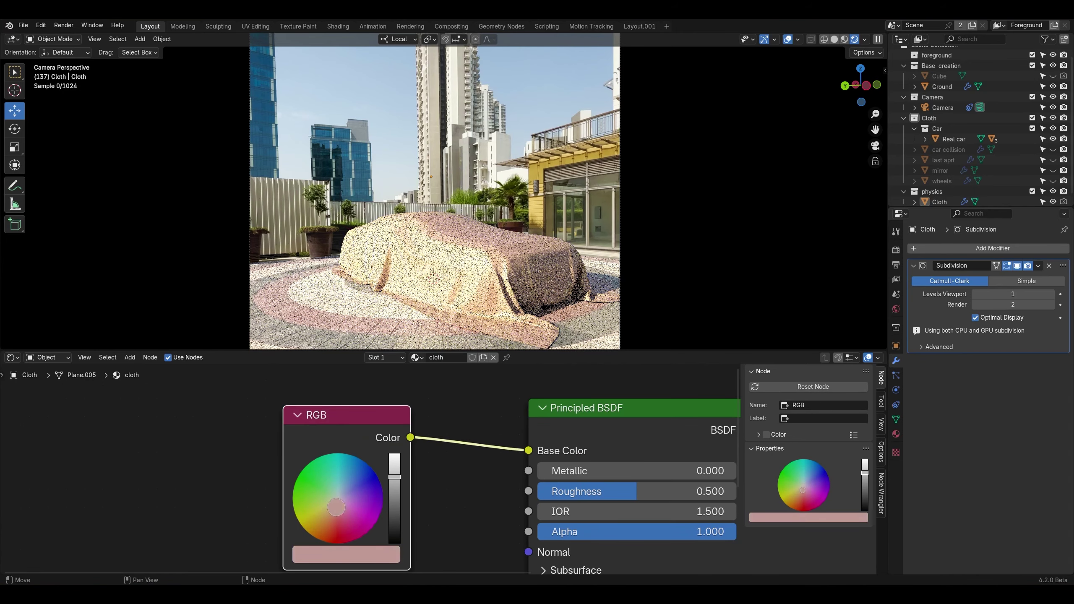
drag(335, 508, 319, 527)
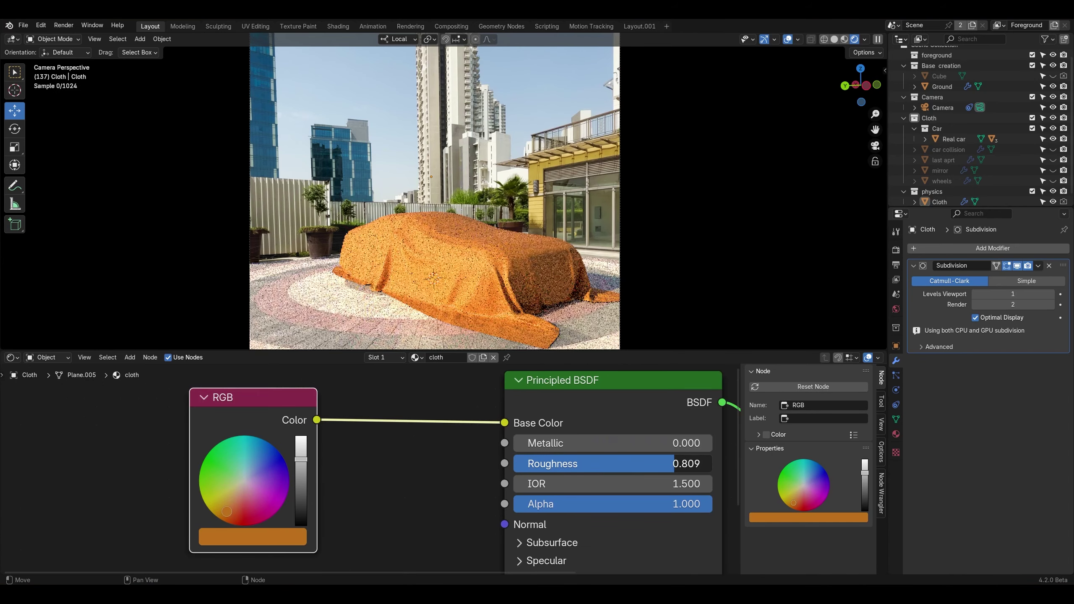
drag(613, 463, 669, 464)
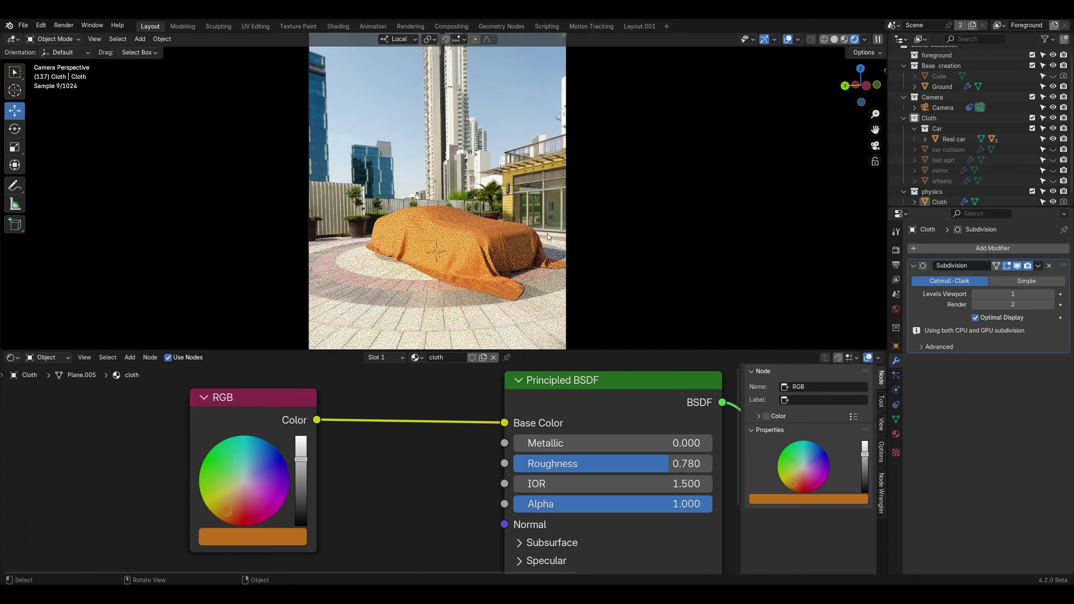
drag(541, 471, 500, 486)
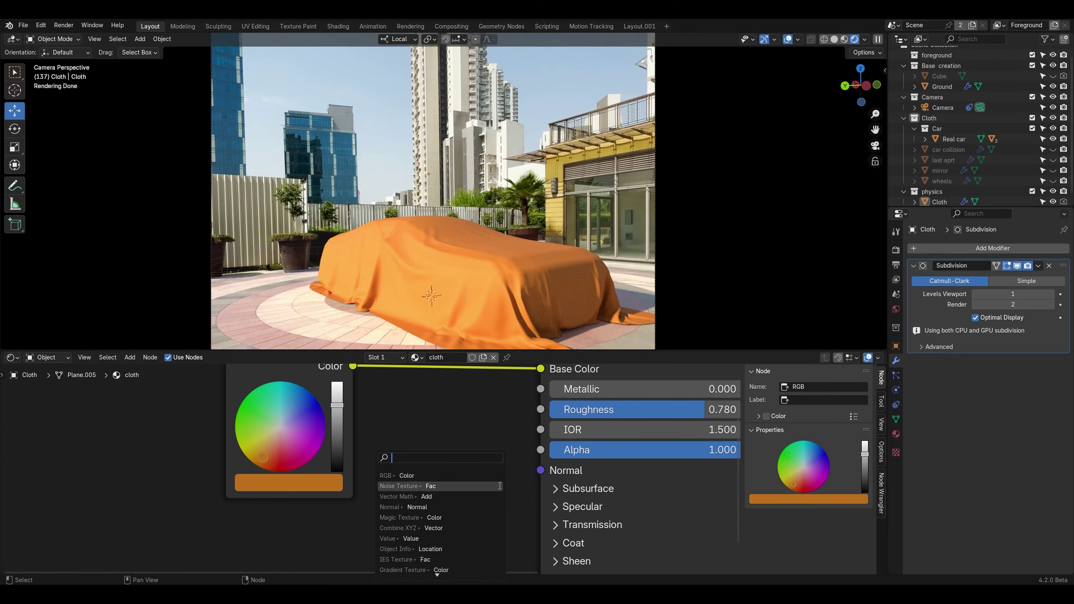
key(Up)
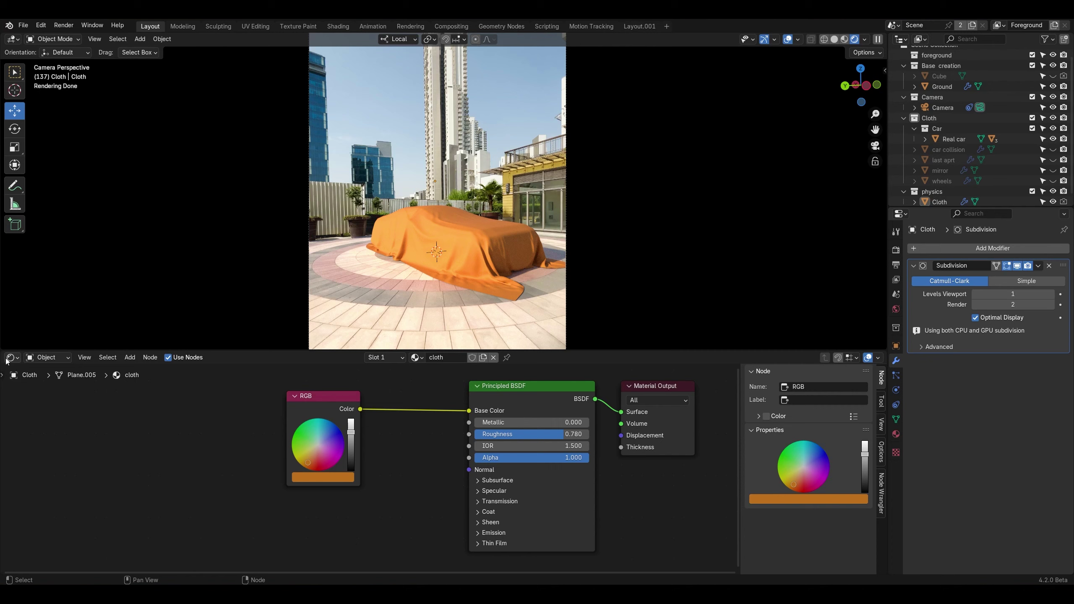
Step: Change the Shader Editor area back to a shorter Timeline and return to frame 1
click(11, 358)
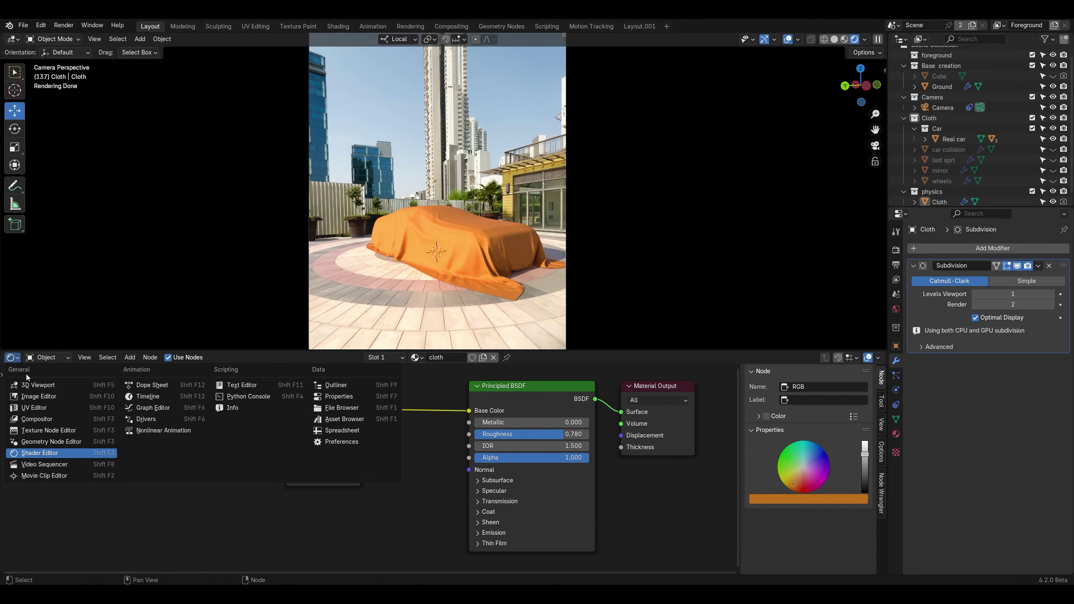
click(181, 398)
drag(373, 355, 423, 451)
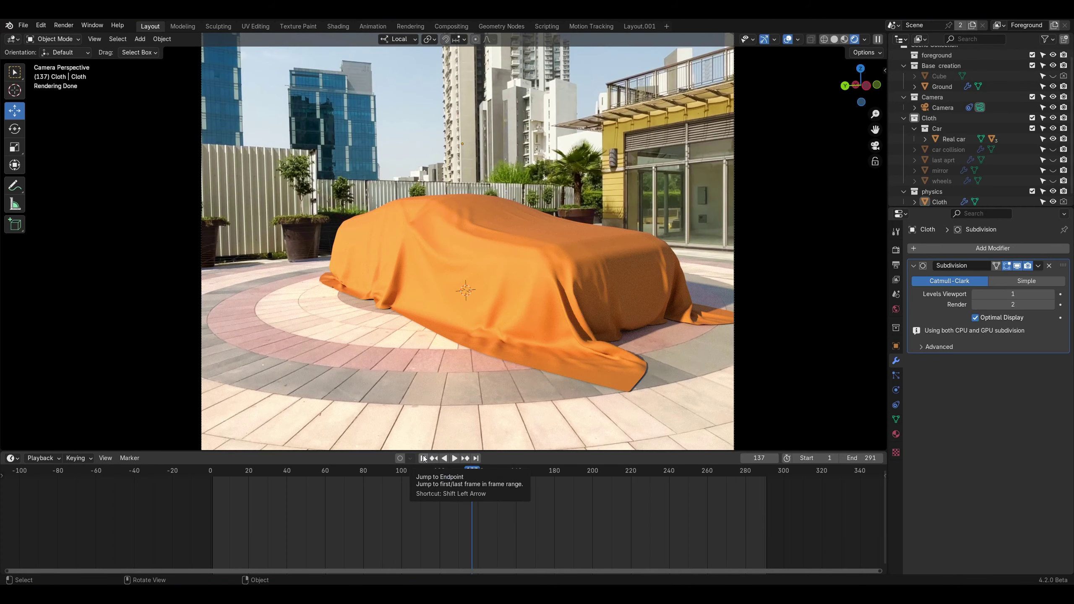
click(424, 459)
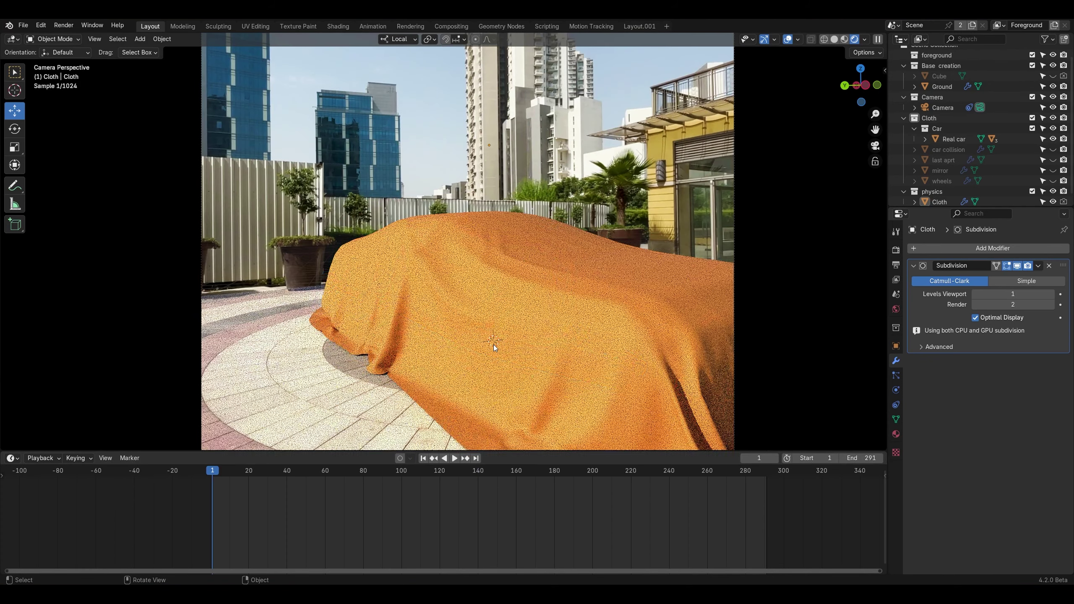
Step: Return to solid shading, add Cloth physics to the draped cloth and place its modifier above Subdivision
click(835, 39)
click(895, 391)
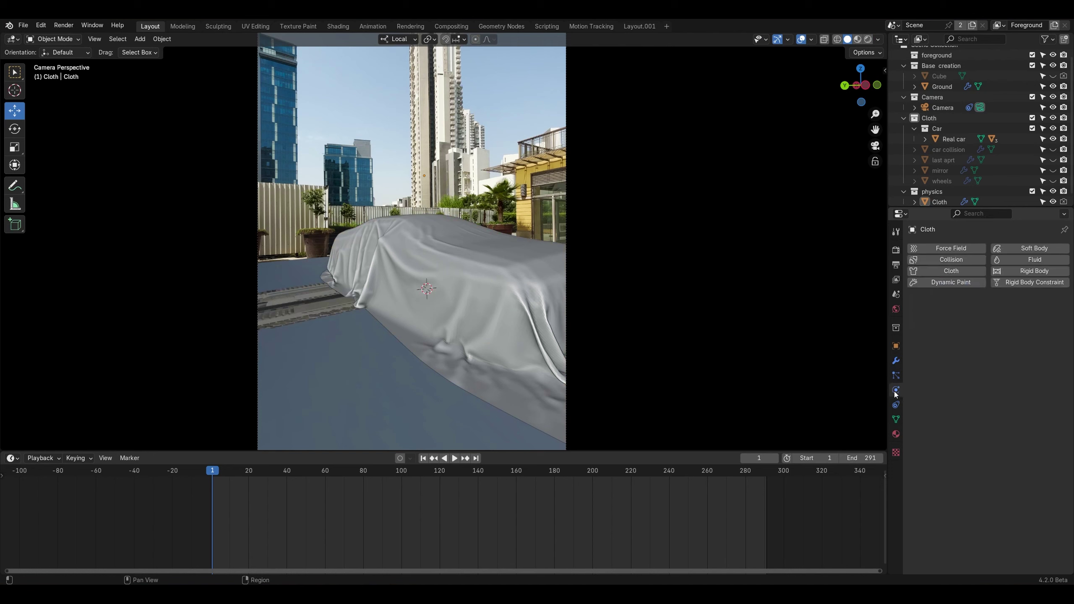
click(958, 272)
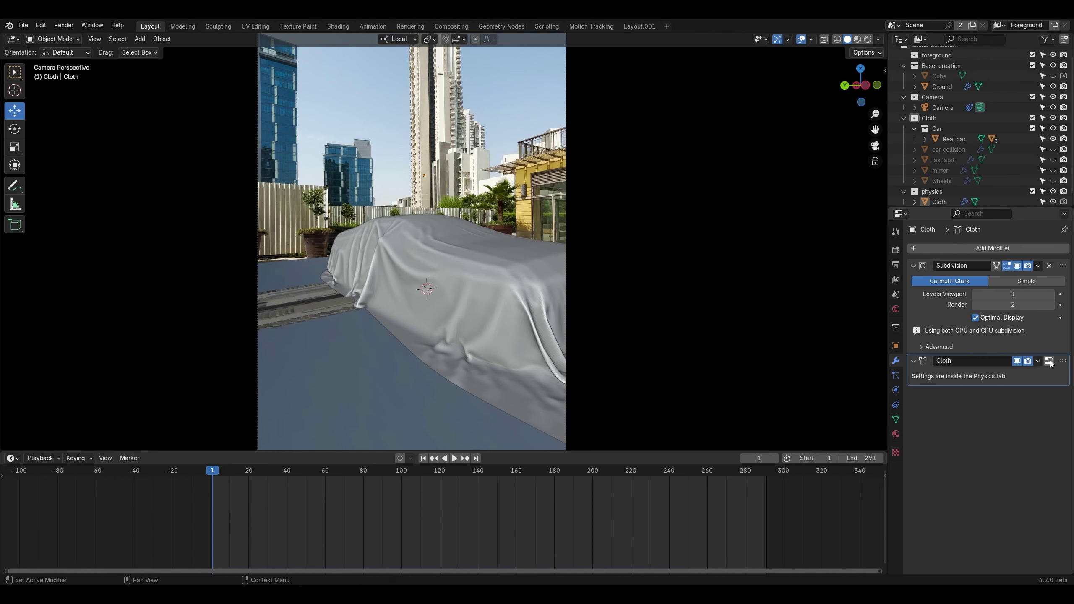
drag(1051, 362, 982, 304)
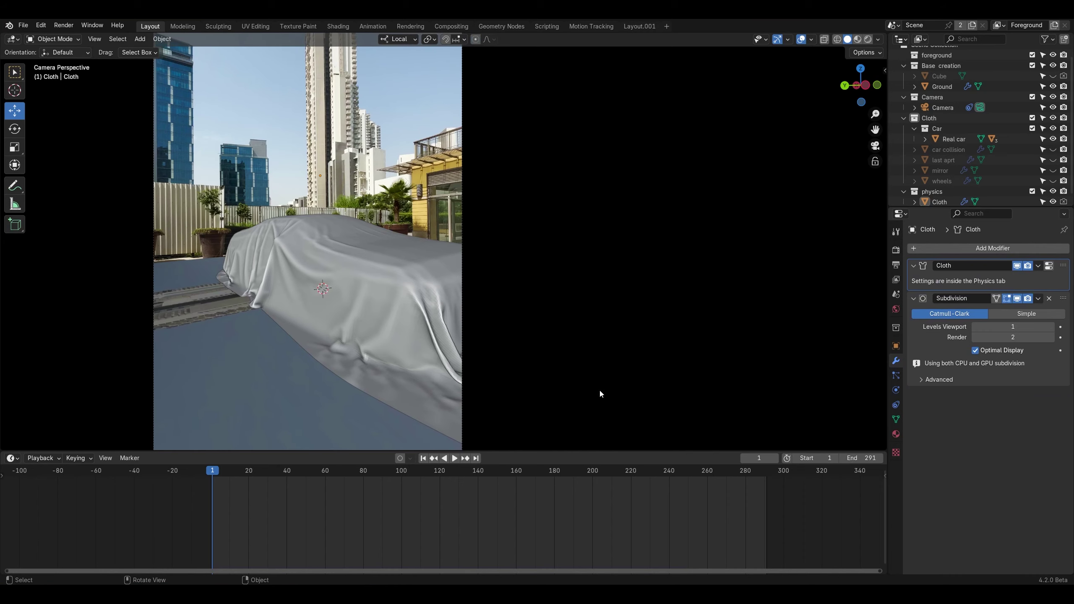
Step: Play the new cloth simulation for about 20 frames to check the drape, and return to frame 1
click(455, 459)
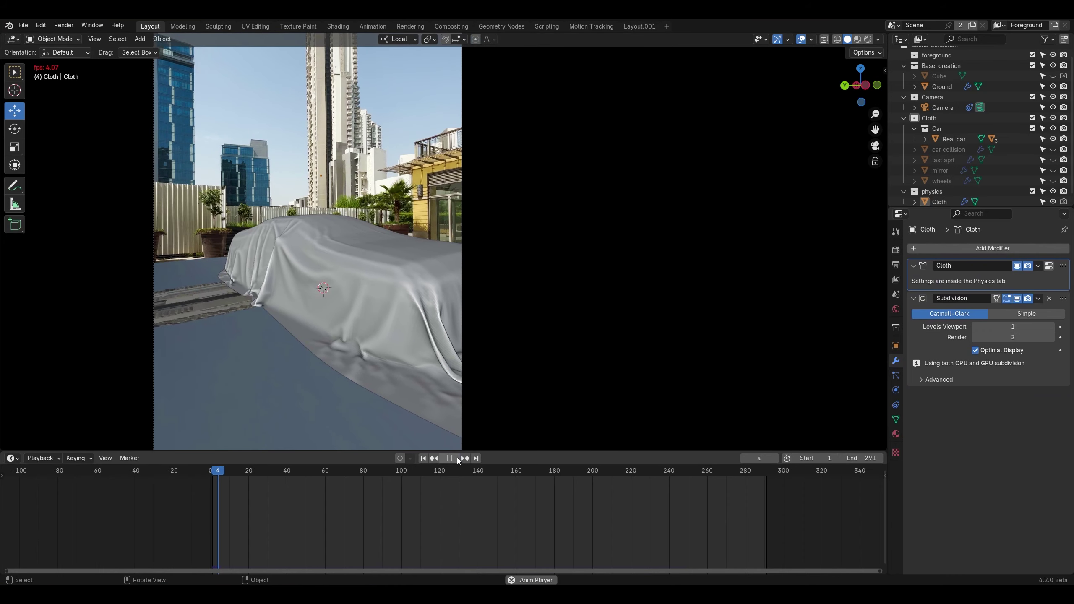
scroll(277, 252, up, 3)
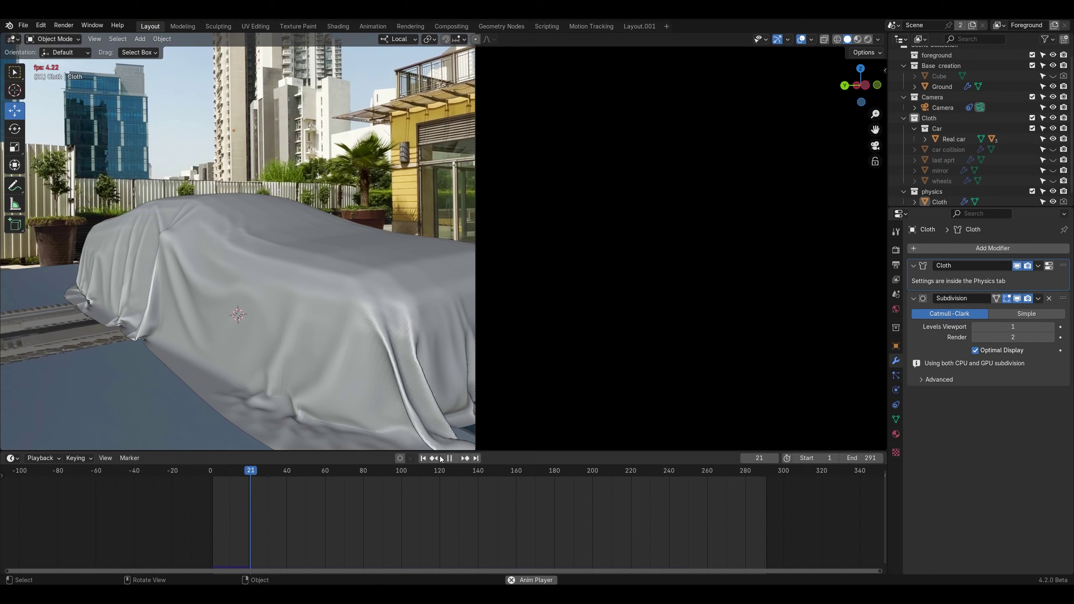
key(Escape)
Step: Apply the Denim preset to the cloth physics and enable Self Collisions
click(896, 390)
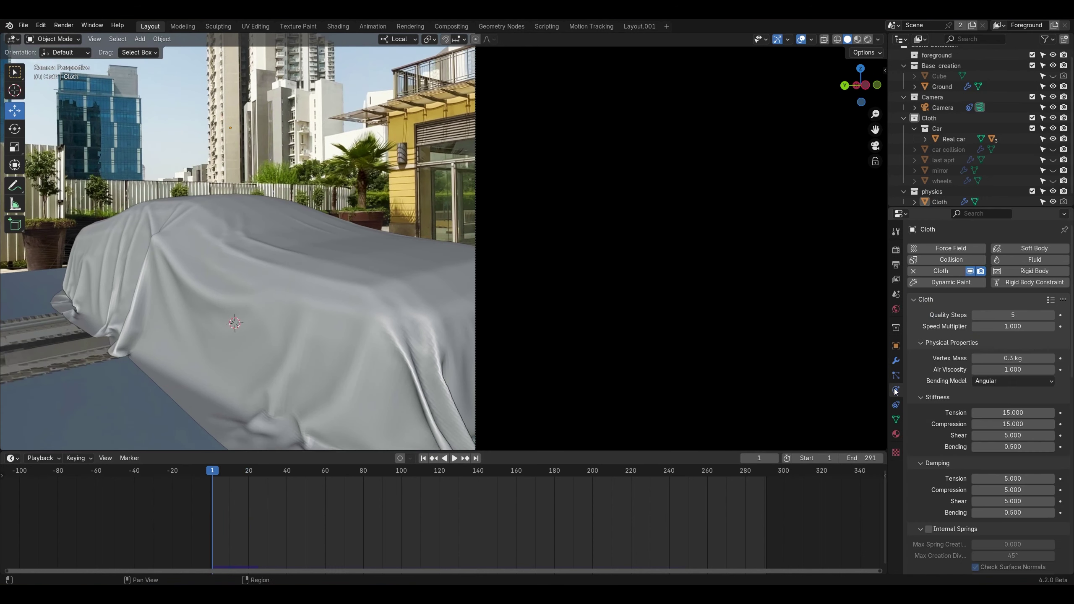
click(1053, 300)
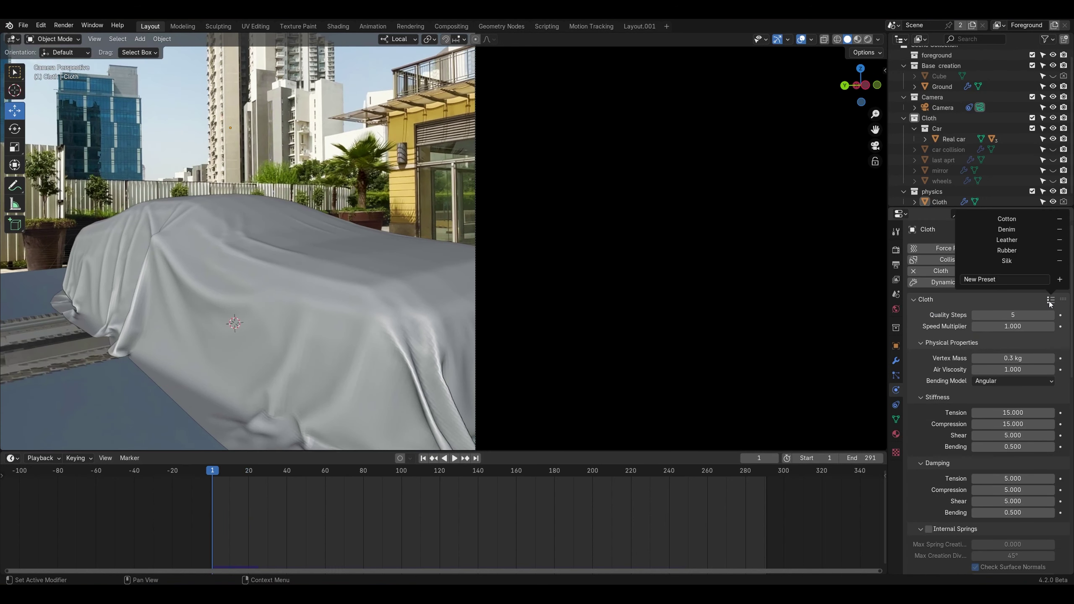
click(1011, 230)
scroll(943, 408, down, 5)
scroll(941, 412, down, 10)
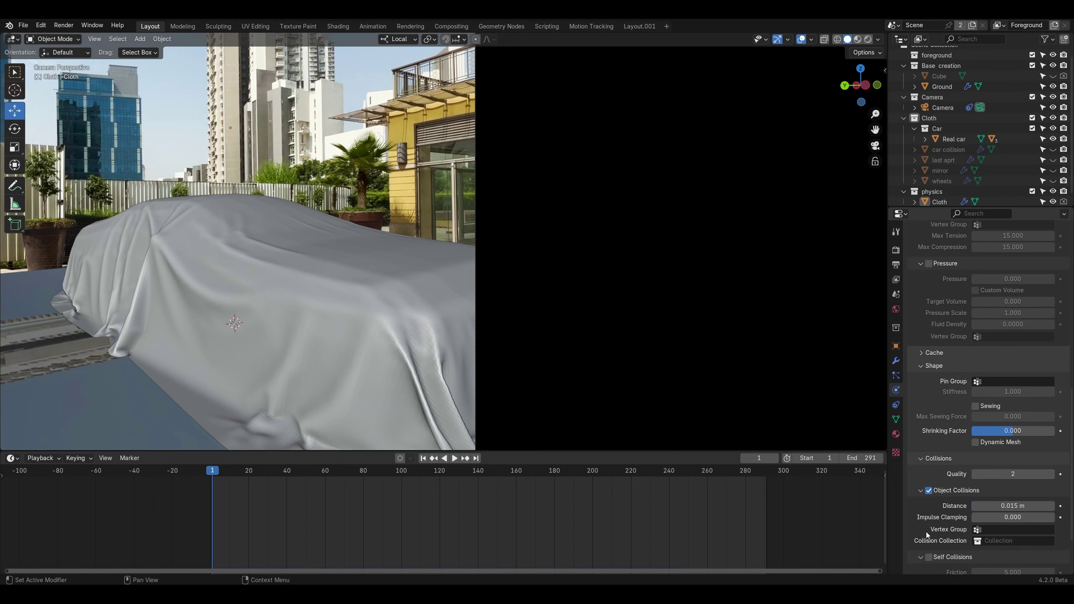
click(939, 559)
Step: In Edit Mode, circle-select the vertices of the cloth corner lying beside the circular paving and turn off X-ray
middle_drag(501, 333, 454, 346)
click(454, 345)
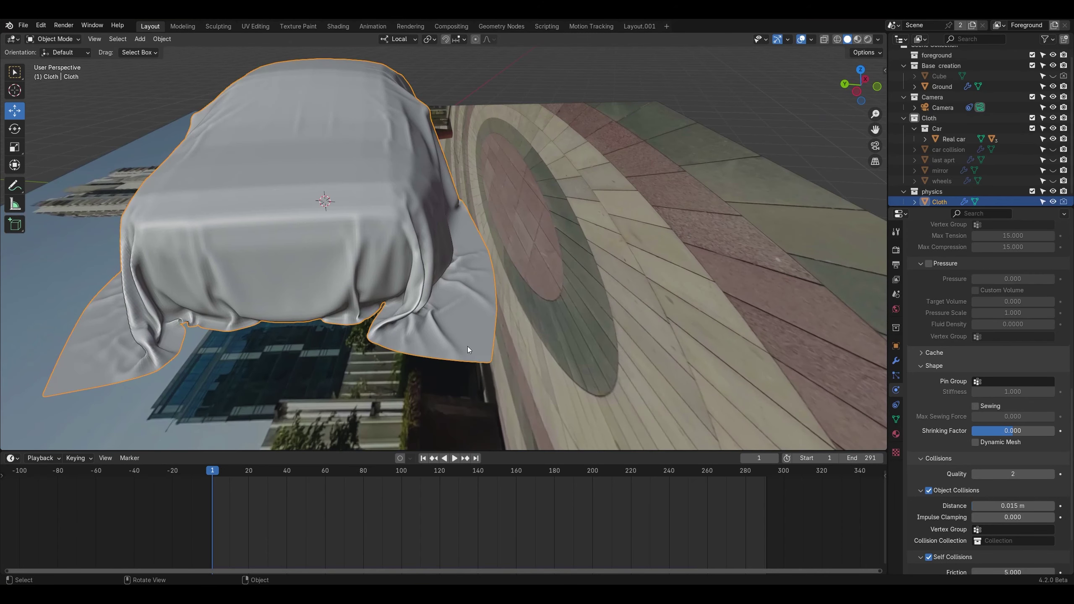
key(Tab)
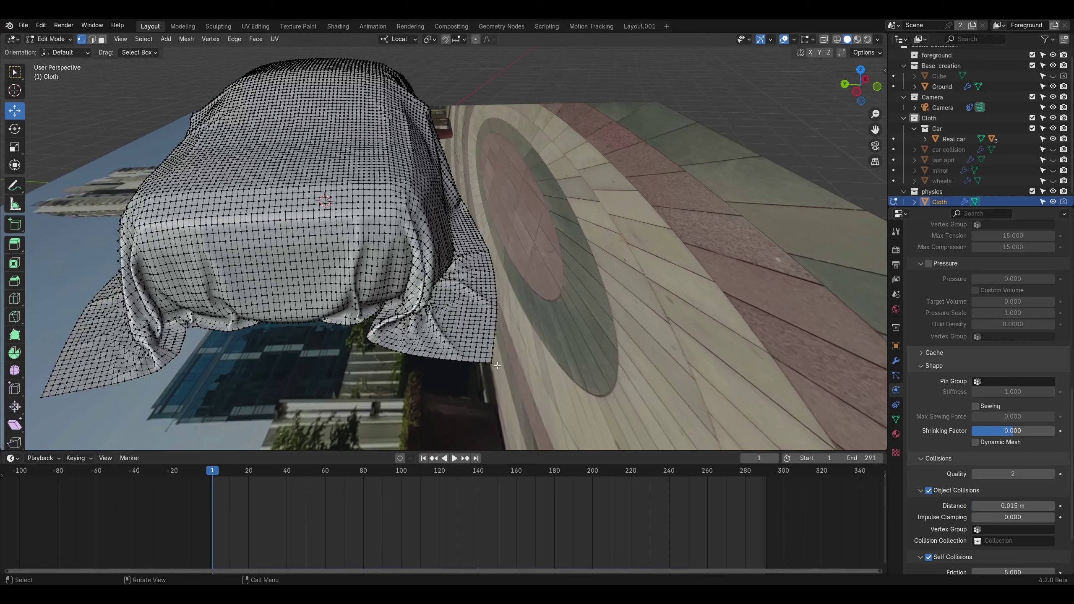
key(c)
mouse_move(467, 357)
mouse_down()
mouse_move(478, 346)
mouse_move(447, 350)
mouse_up()
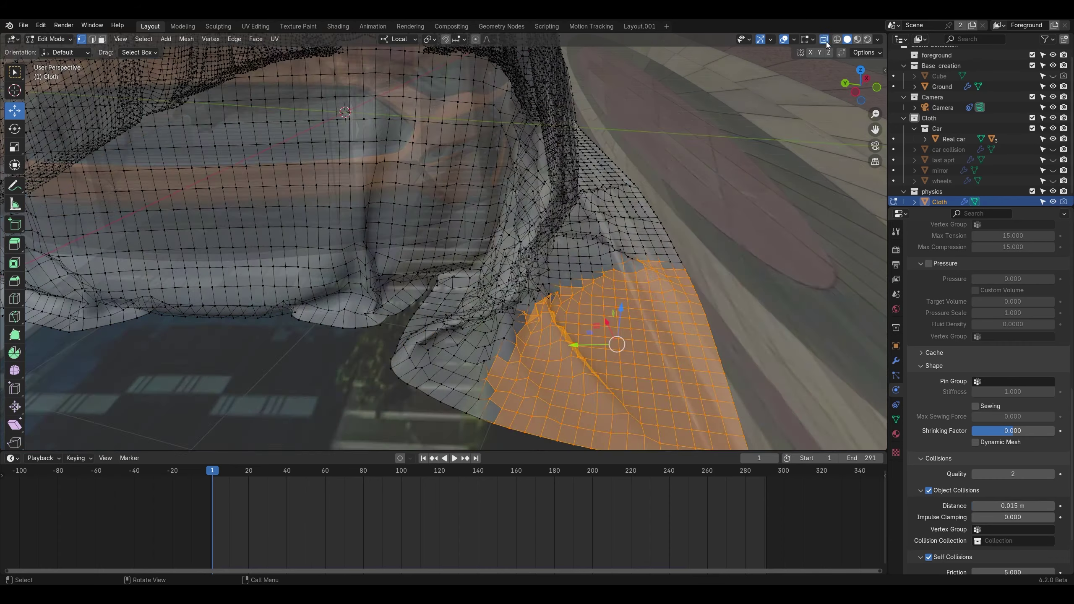
click(826, 41)
Step: Add a vertex group named "Pull" for the selected cloth corner vertices
scroll(740, 339, down, 6)
shift+middle_drag(745, 342, 685, 342)
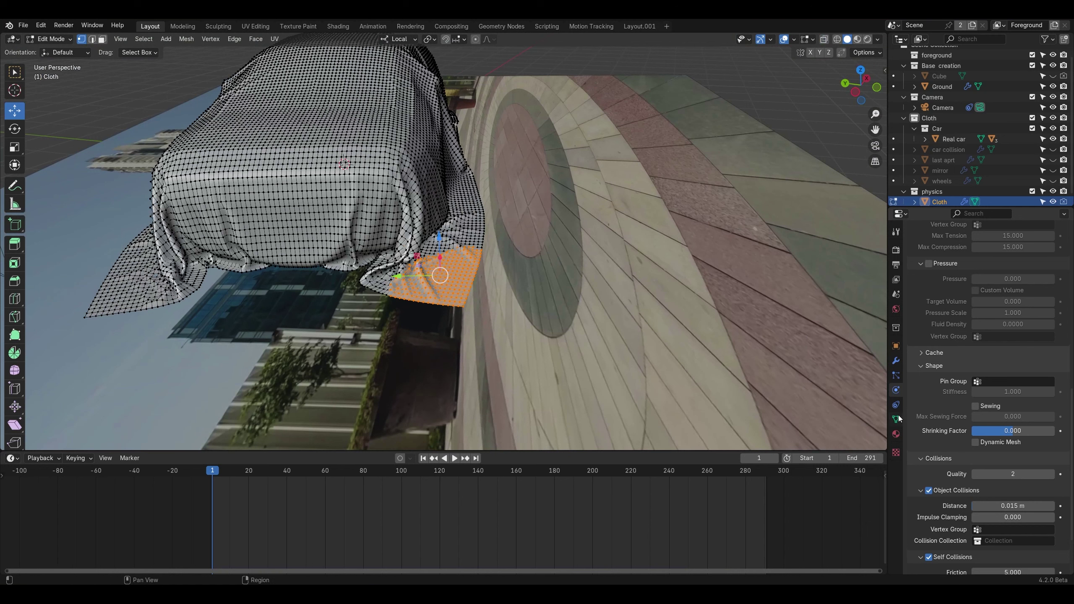
click(897, 419)
click(1061, 282)
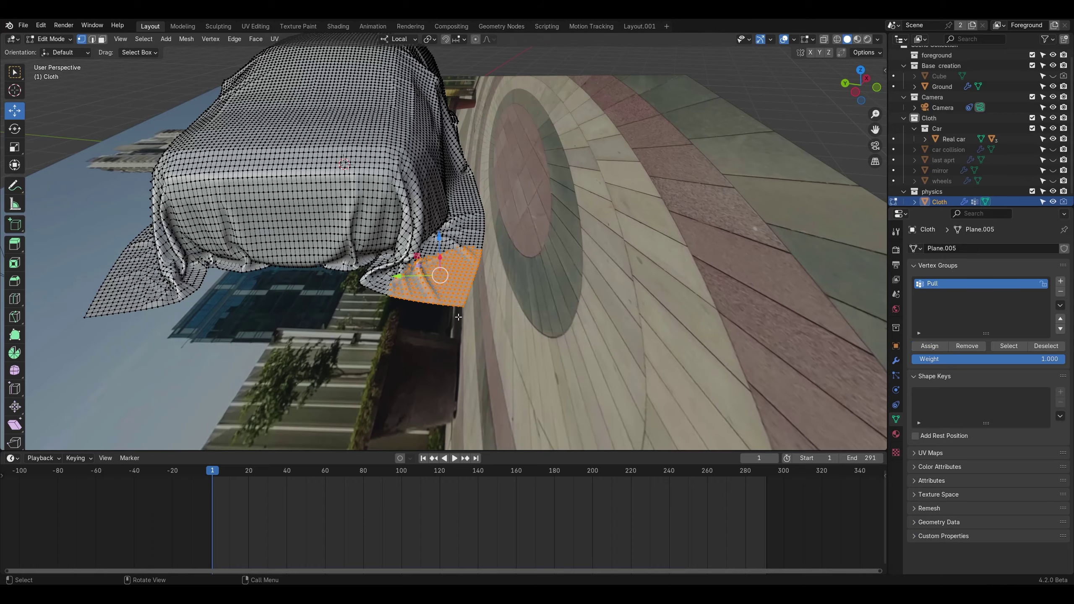
scroll(519, 316, up, 5)
shift+middle_drag(493, 325, 549, 305)
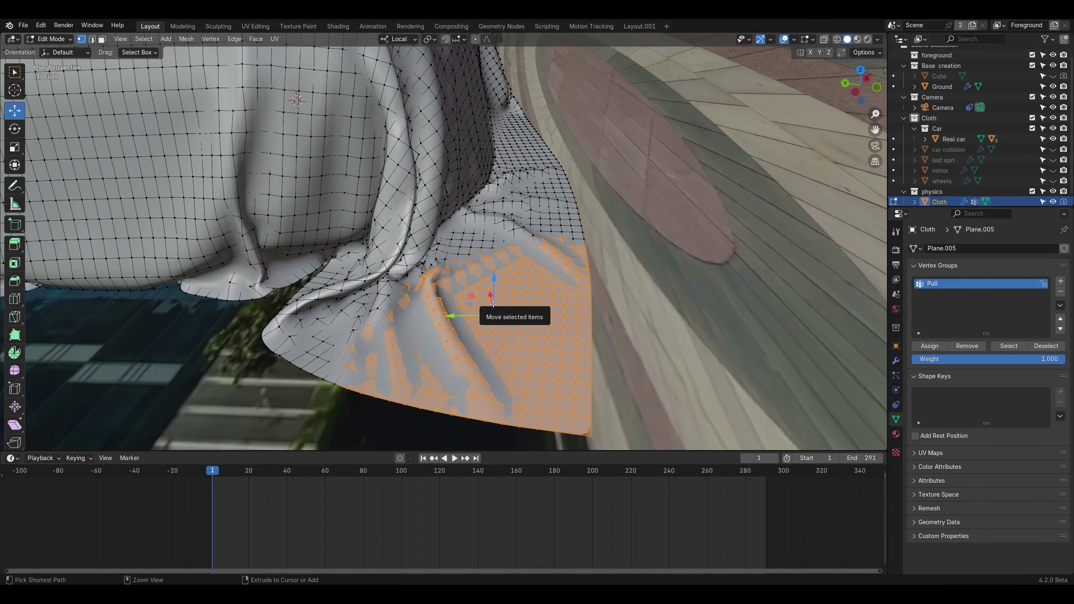
Step: Hook the selected cloth corner vertices to a new object and return to Object Mode
key(ctrl+h)
click(494, 303)
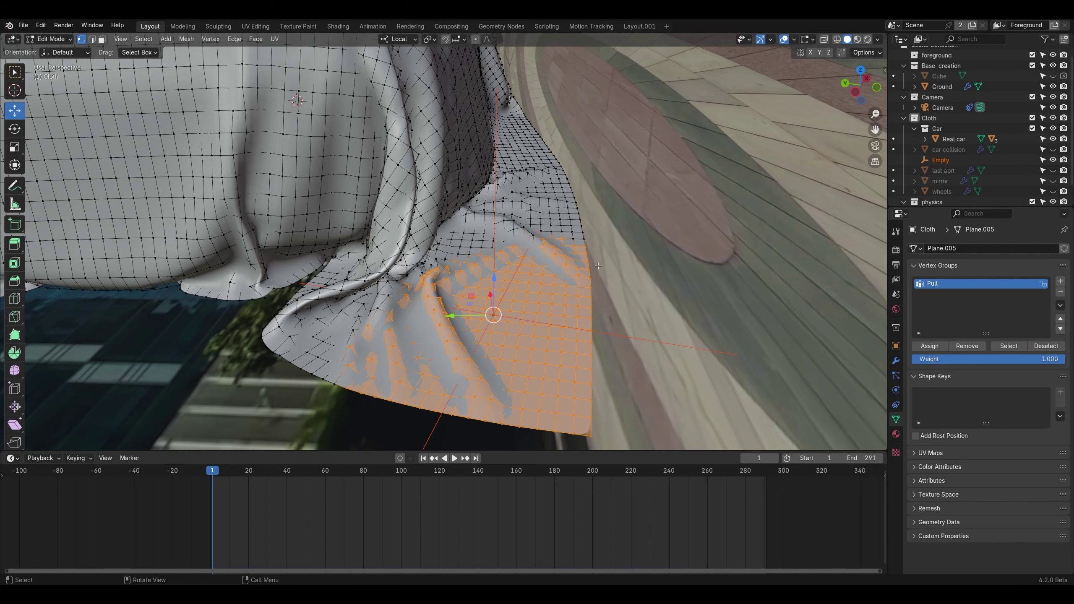
key(n)
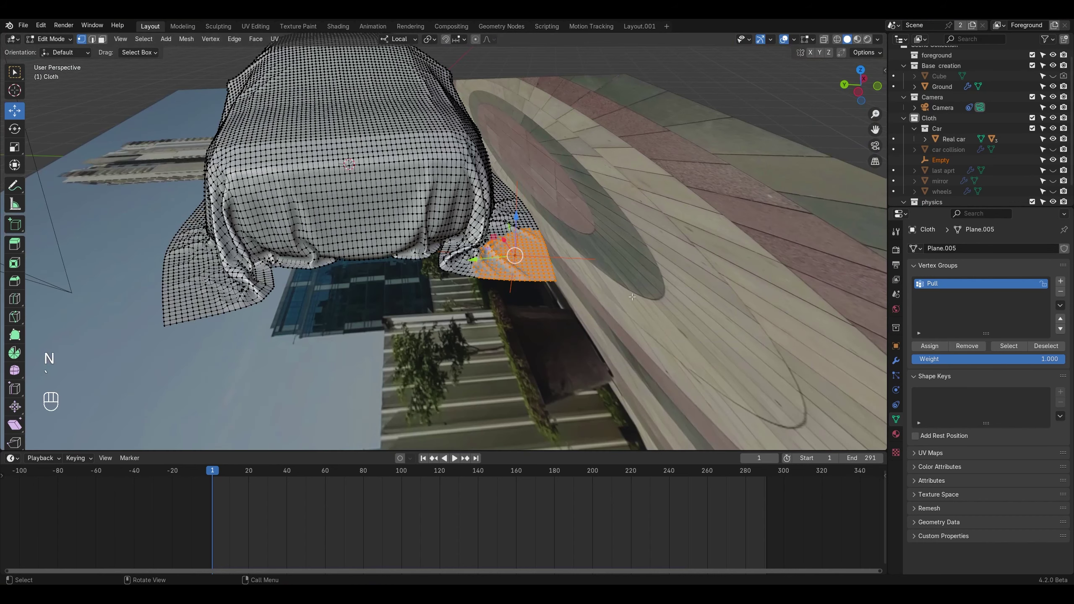
key(Tab)
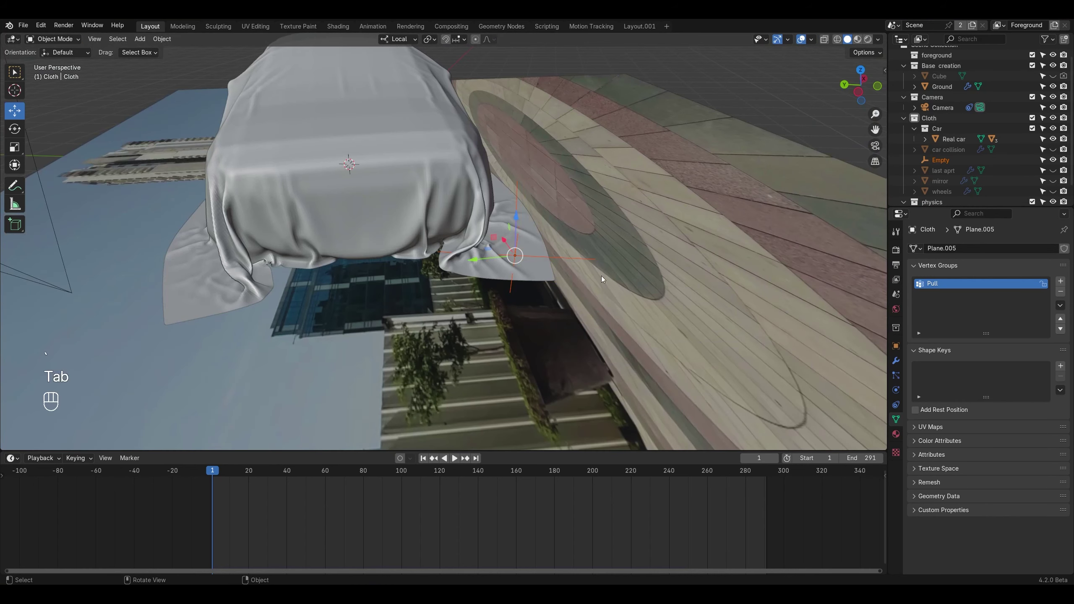
Step: Try moving the hook empty, and undo the move
key(g)
click(595, 250)
key(ctrl+z)
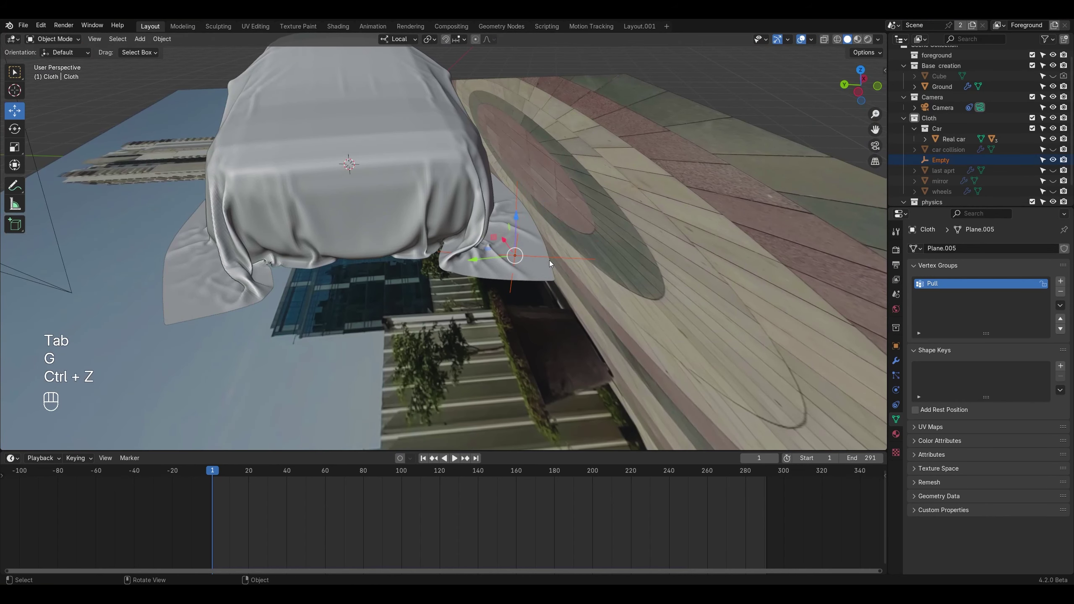
Step: Move the Empty from the Cloth collection into the physics collection
scroll(940, 163, down, 1)
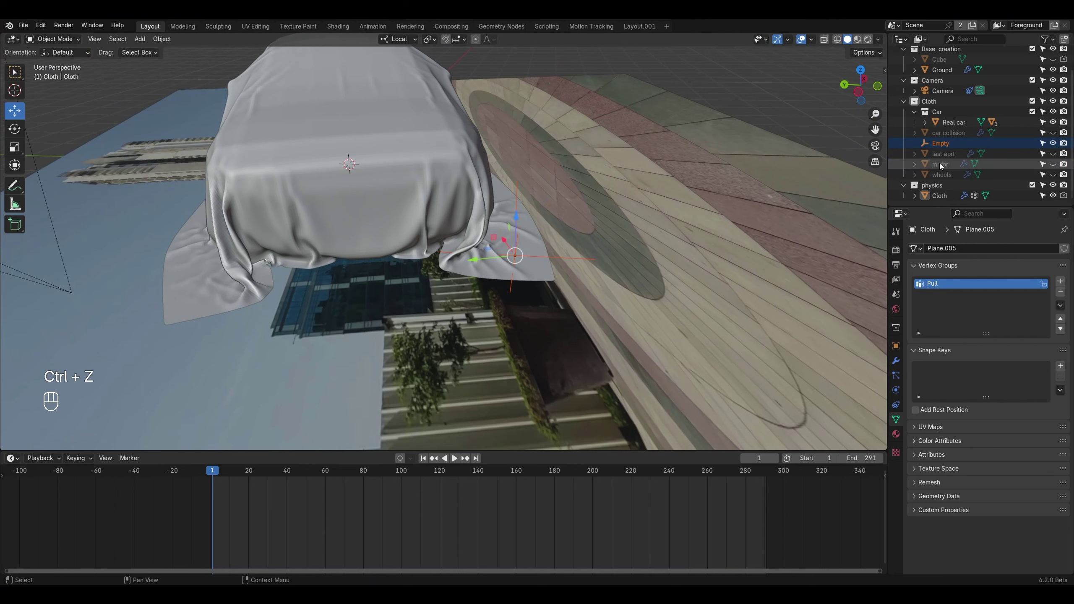
drag(943, 146, 948, 196)
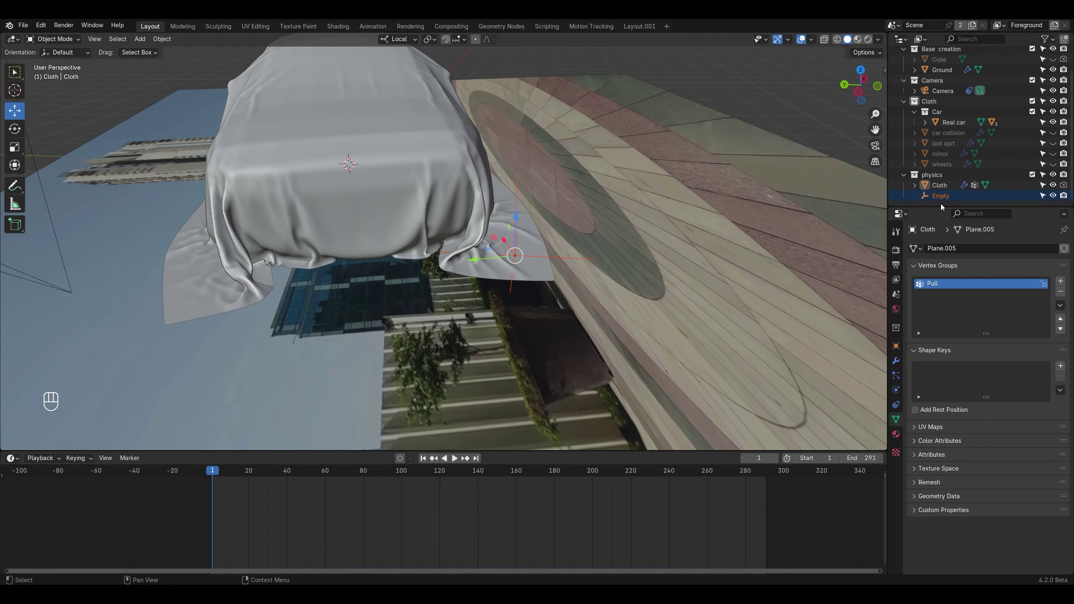
scroll(555, 339, down, 2)
Step: Scrub to frame 55 and play the shot from frame 1 in camera view to find when the pull should start
click(895, 394)
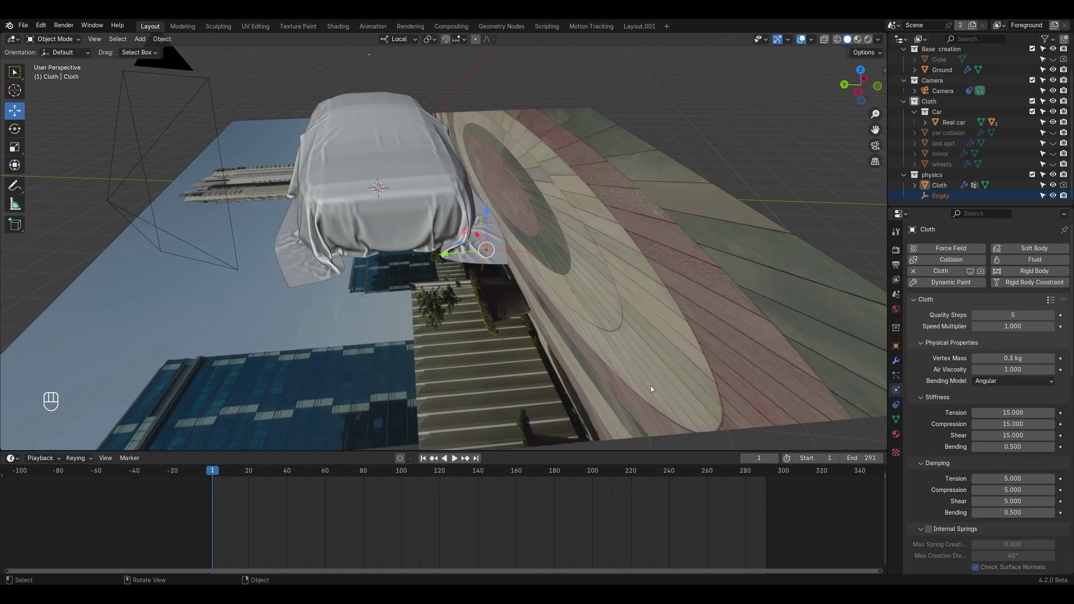
drag(210, 470, 315, 470)
click(875, 145)
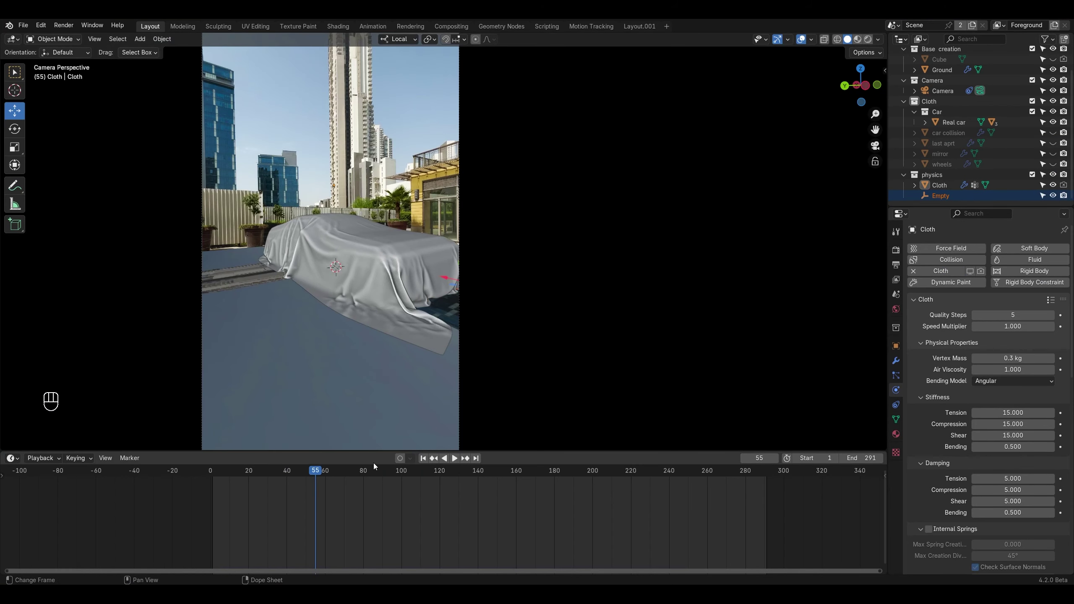
click(423, 458)
click(454, 459)
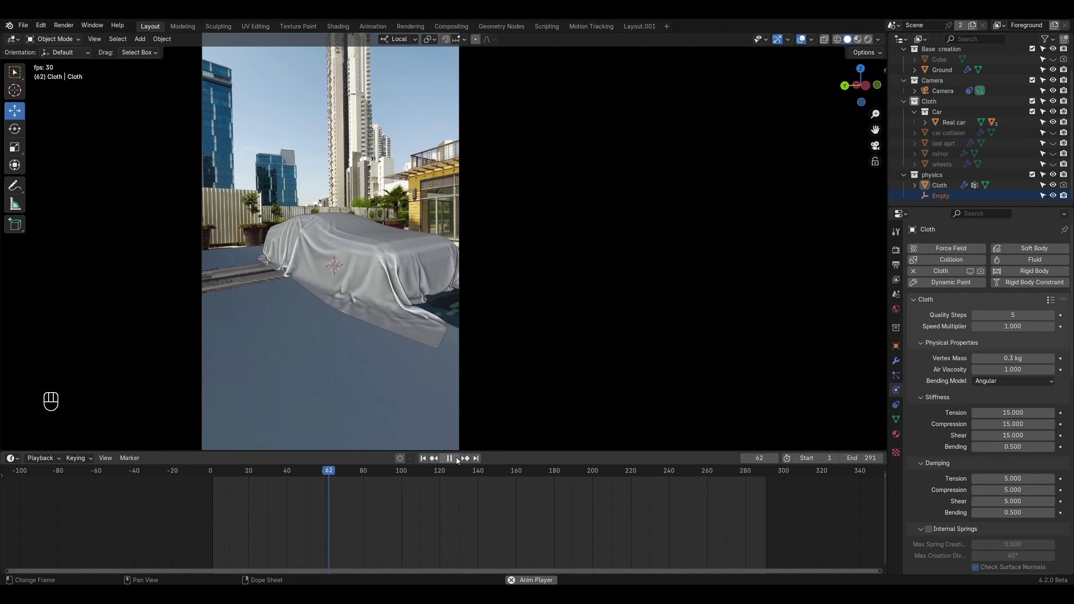
click(455, 458)
Step: Insert a keyframe for the hook empty at frame 80
click(364, 471)
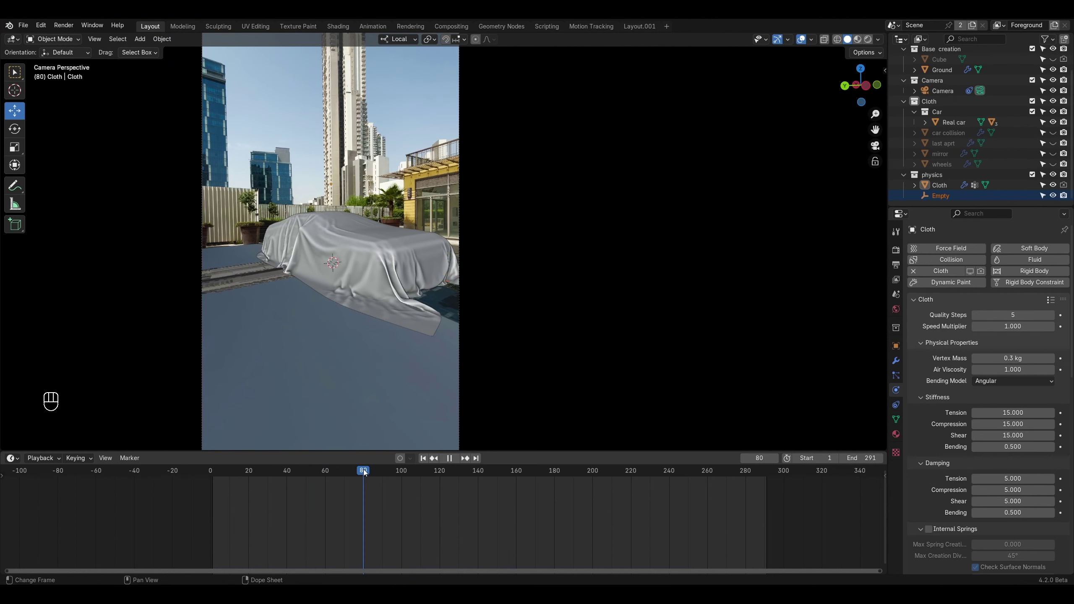
shift+middle_drag(427, 306, 362, 319)
click(875, 146)
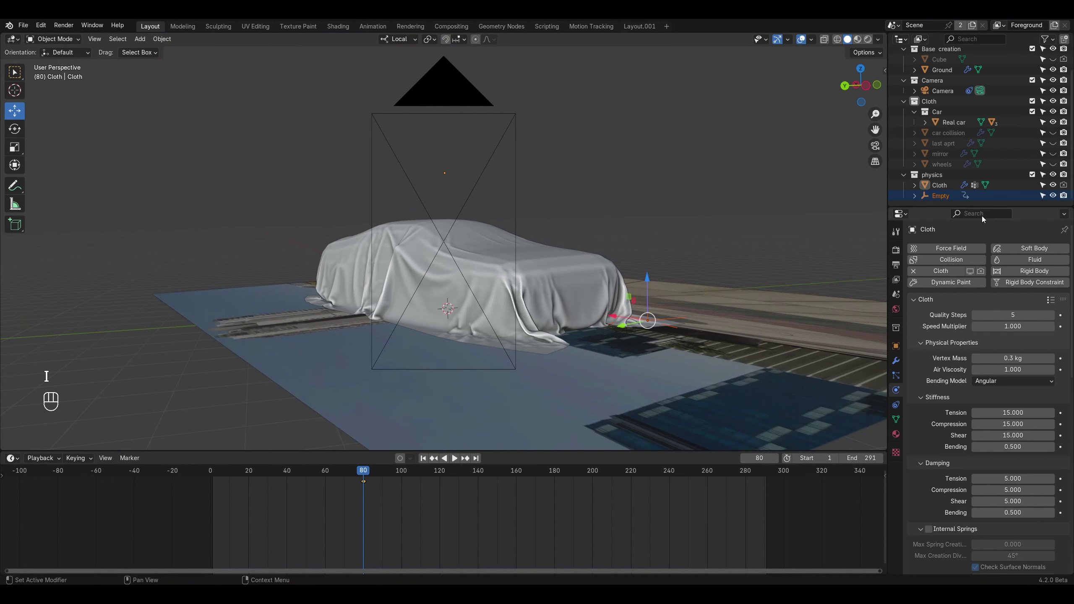
Step: At frame 241, move the hook empty far away from the front of the car across the ground and keyframe it
shift+middle_drag(699, 351, 642, 337)
click(455, 458)
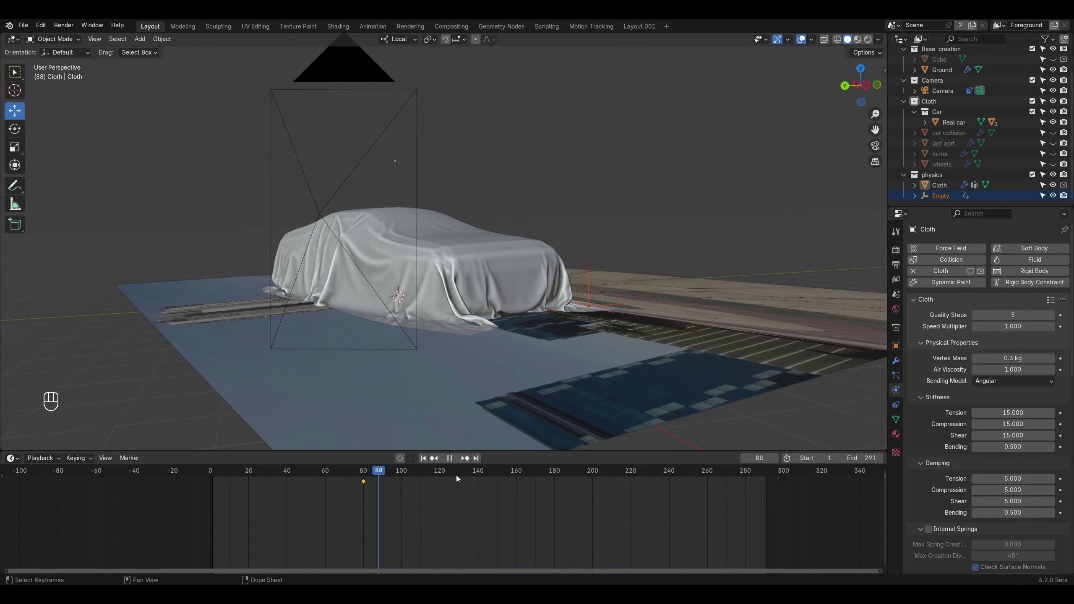
drag(457, 475, 670, 478)
key(space)
scroll(596, 286, down, 2)
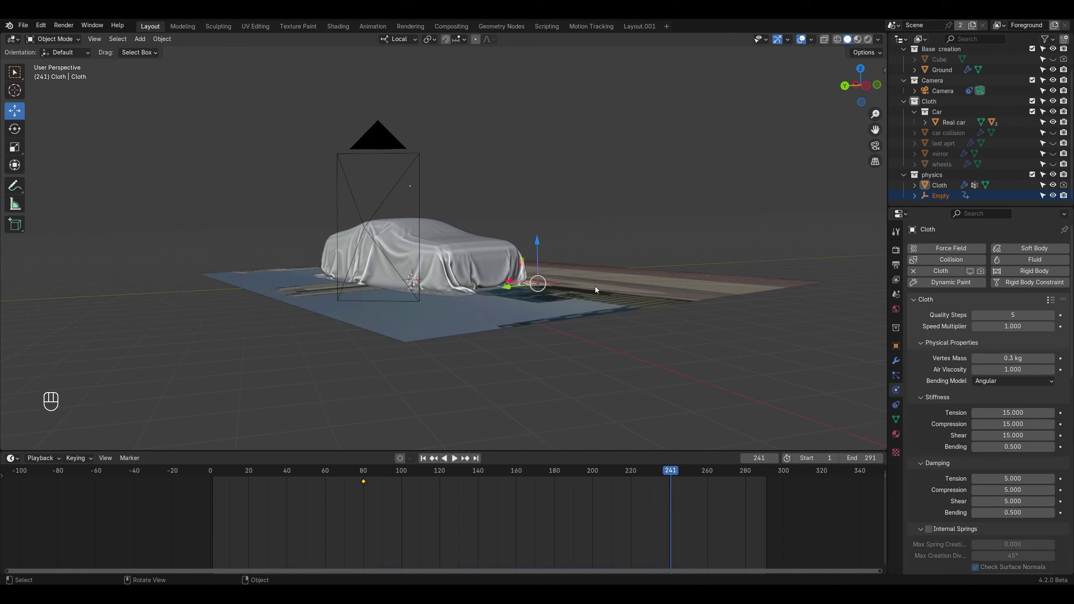
middle_drag(596, 288, 603, 295)
drag(528, 282, 702, 304)
middle_drag(723, 322, 801, 343)
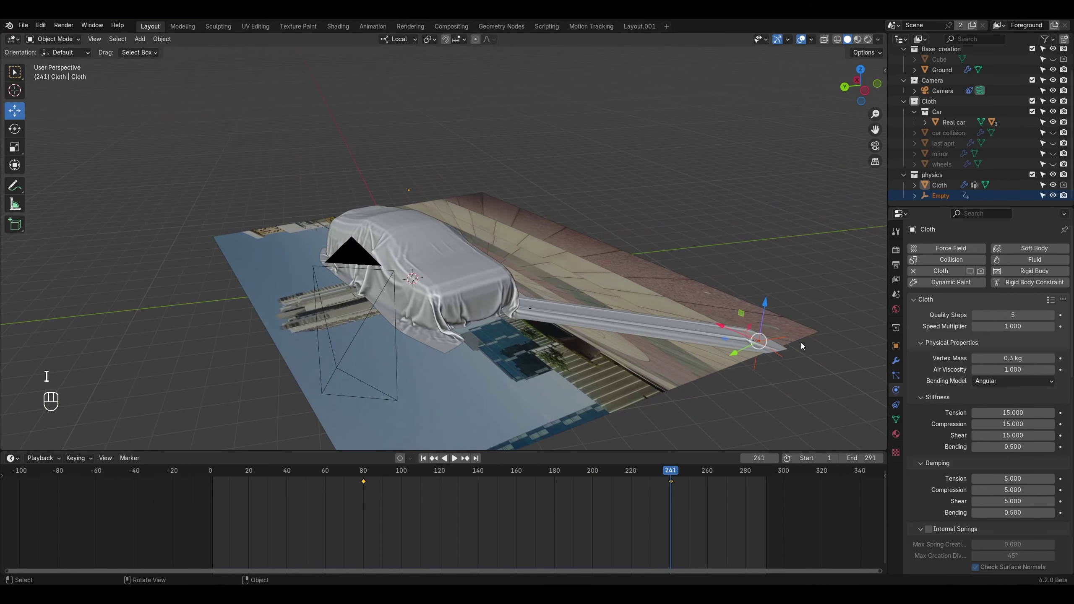
Step: Return to frame 1 and set the cloth physics Pin Group to Pull
click(423, 458)
middle_drag(473, 403, 517, 376)
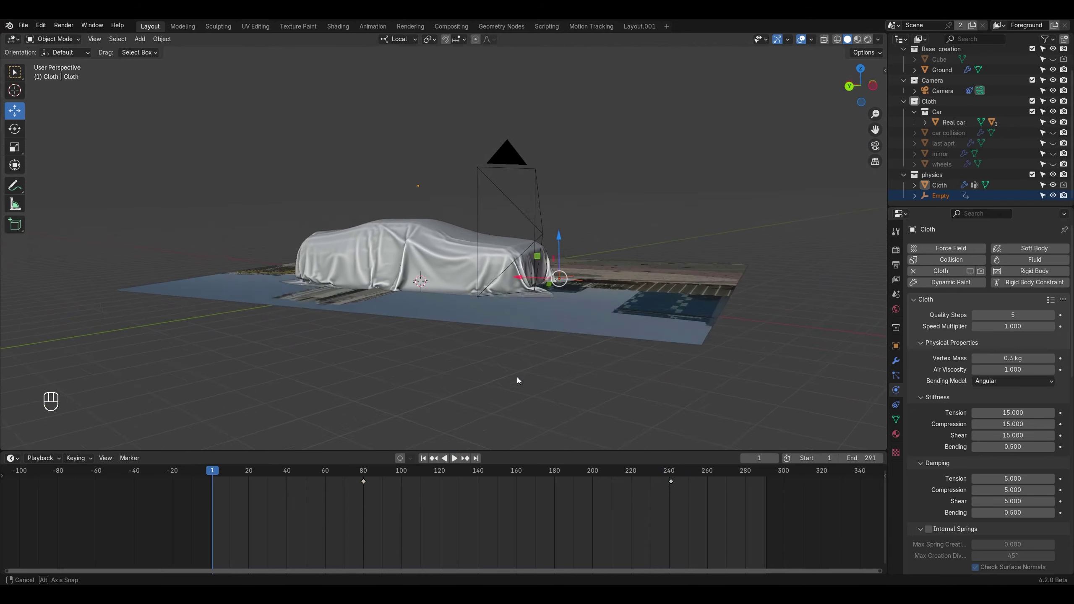
scroll(518, 376, up, 3)
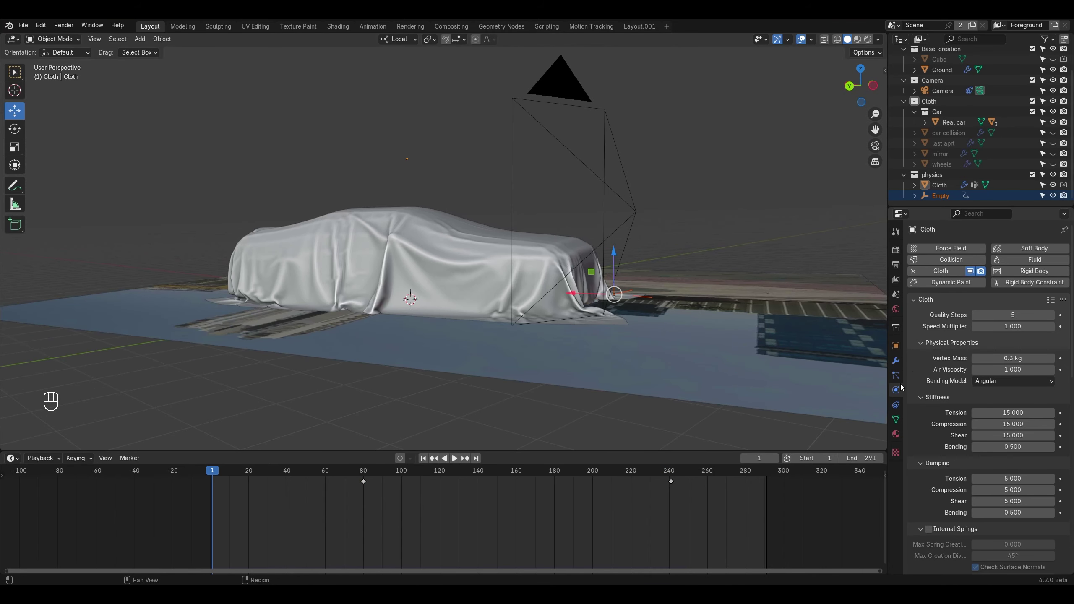
click(896, 361)
click(898, 390)
scroll(923, 407, down, 15)
click(987, 464)
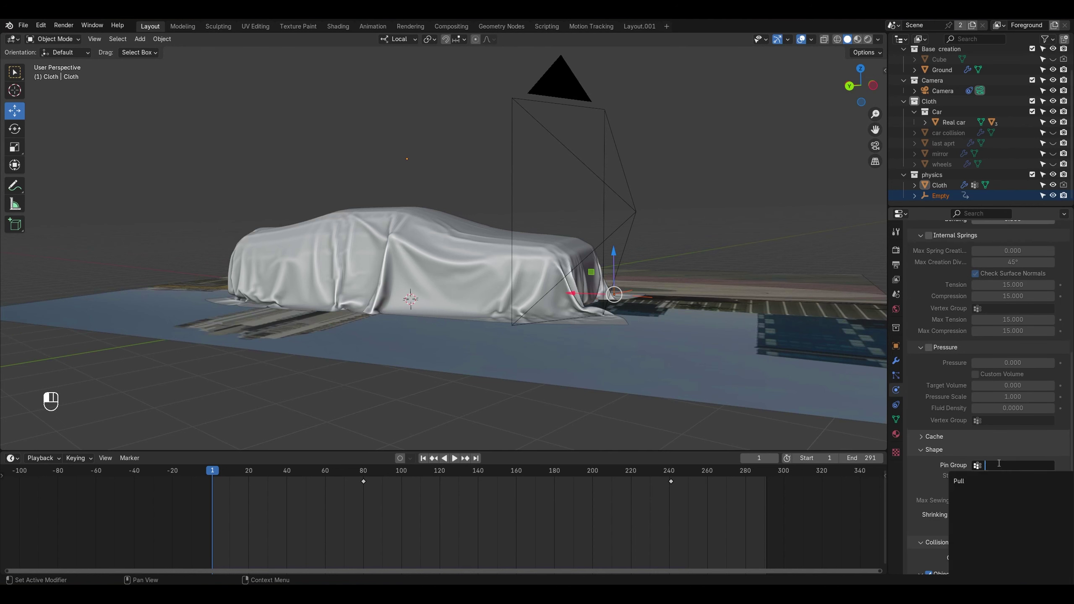
click(986, 482)
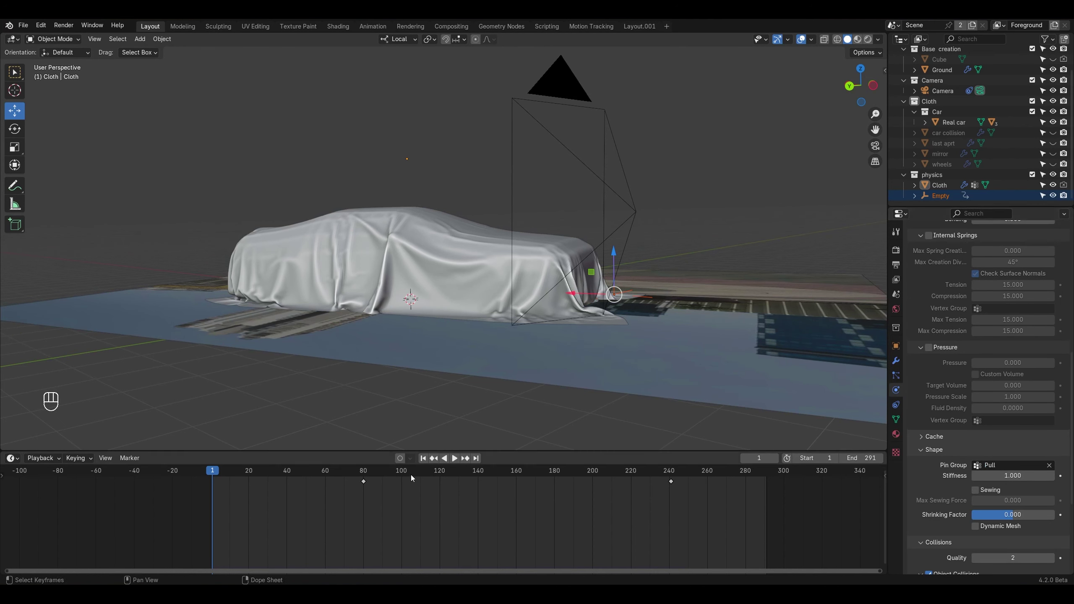
Step: Play the simulation to frame 121 and review the cloth settings to check how the pinned corner is pulled
click(454, 459)
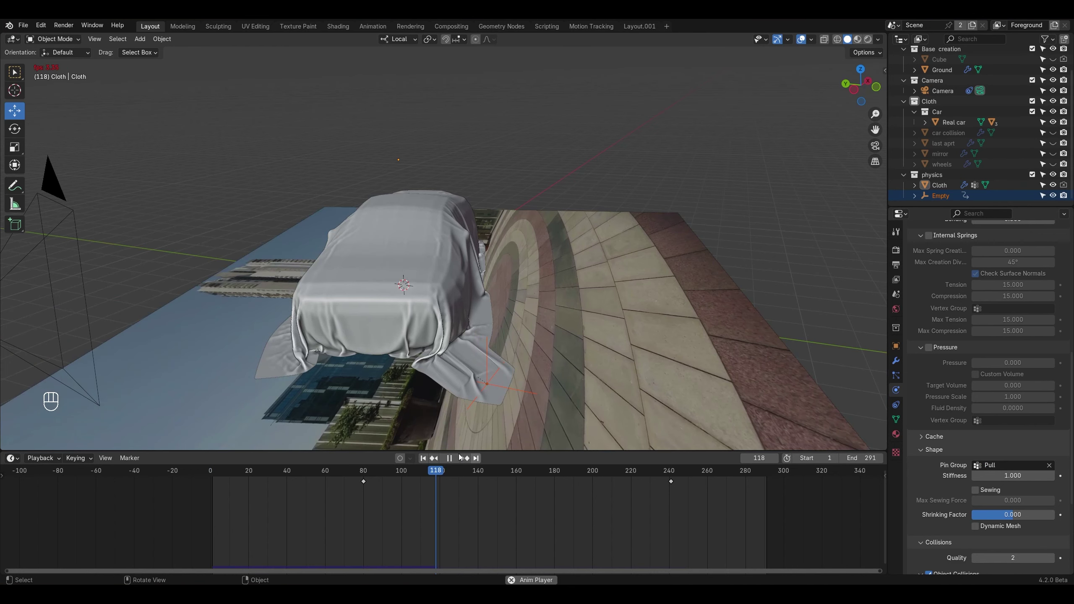
click(450, 459)
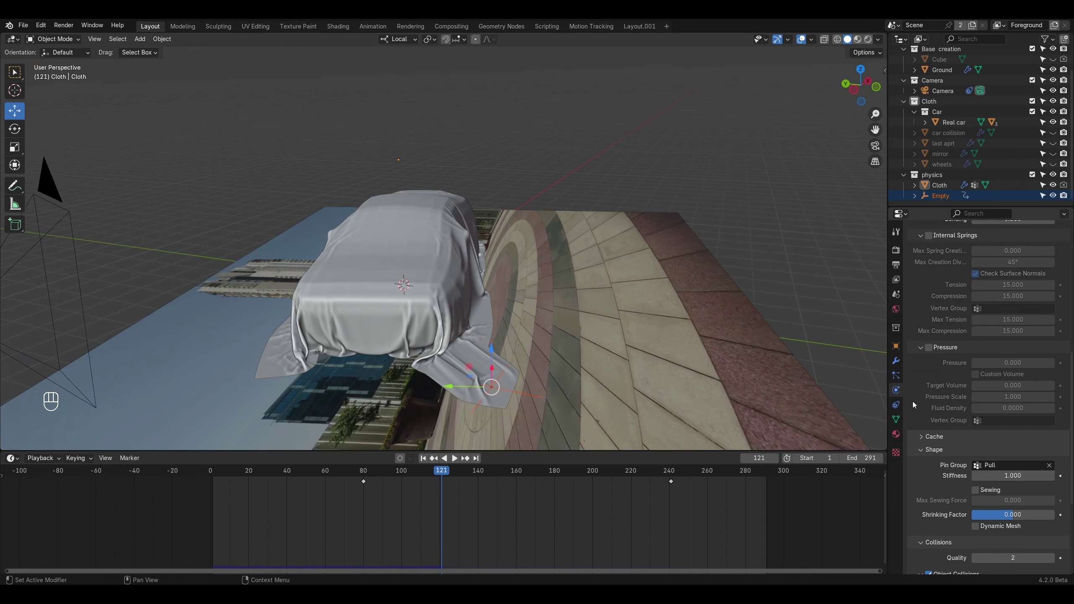
scroll(980, 395, up, 12)
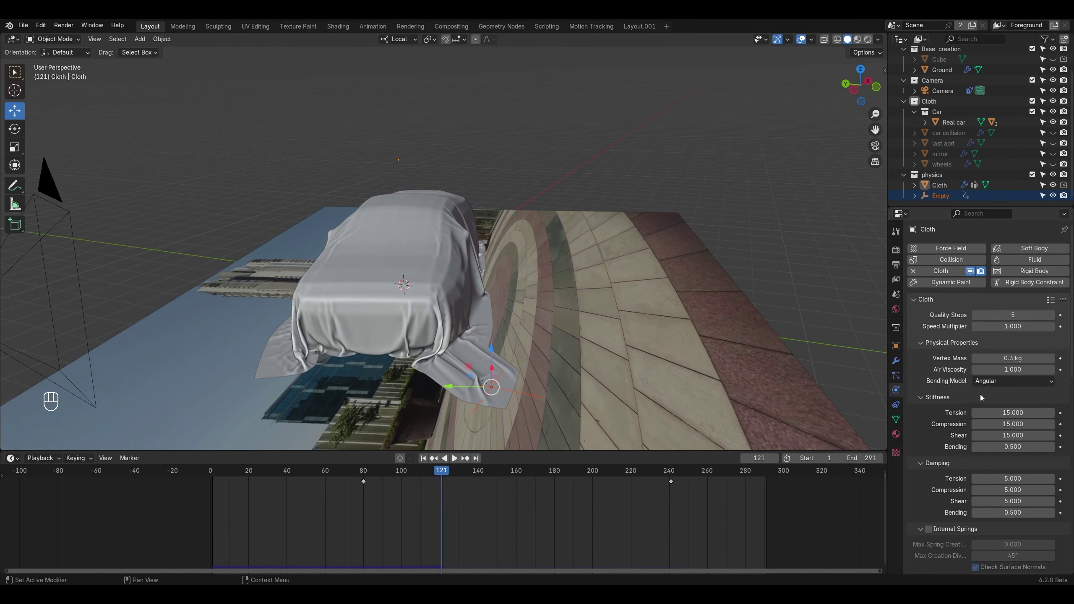
scroll(980, 395, down, 10)
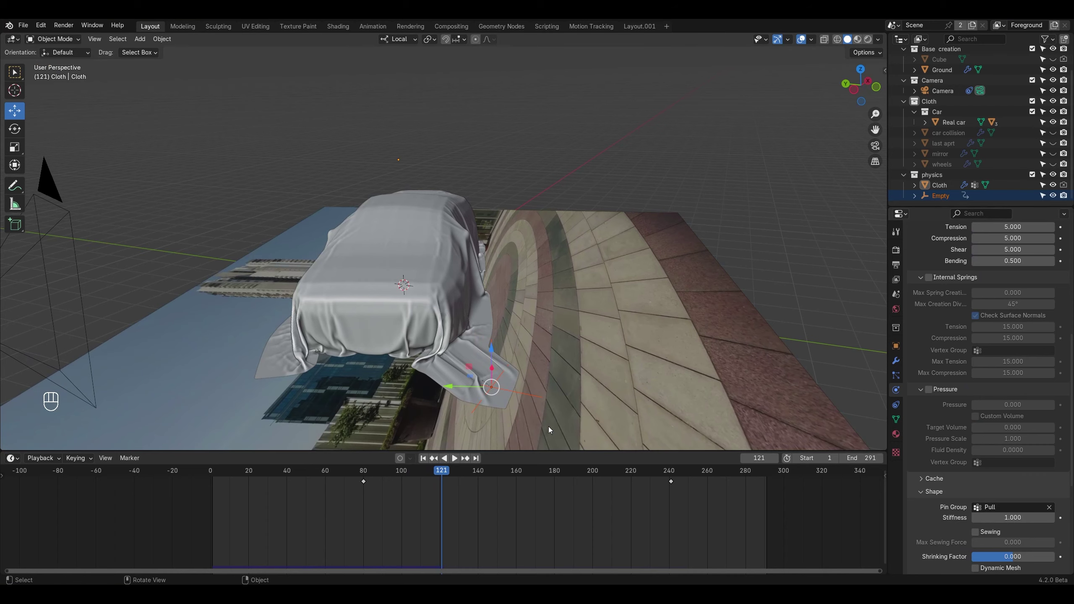
Step: Move the Hook-Empty modifier above the Cloth modifier in the cloth's modifier stack
middle_drag(549, 426, 641, 400)
click(896, 360)
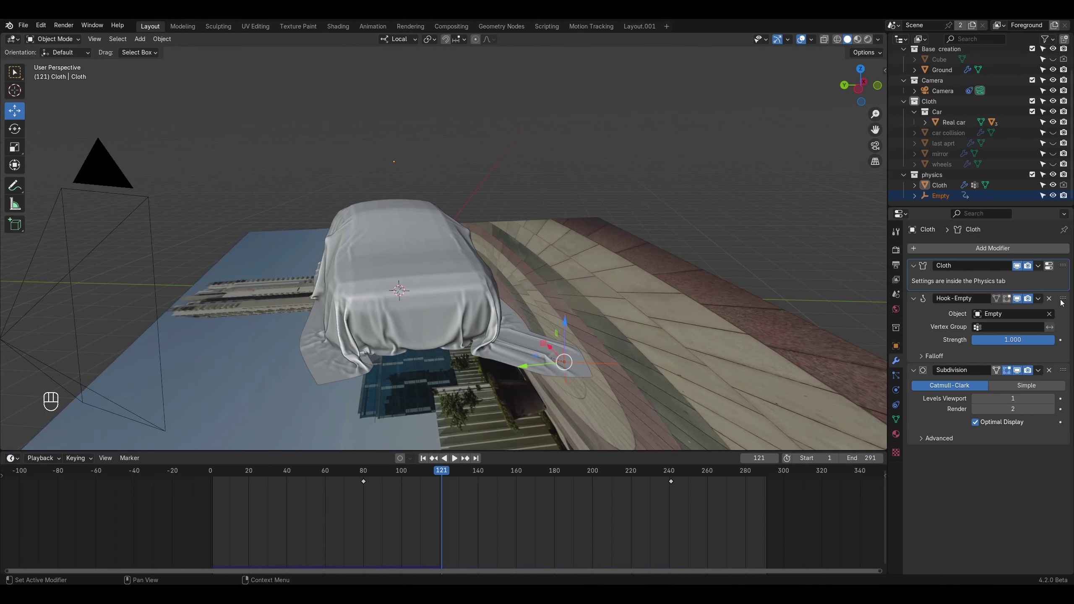
drag(1063, 299, 1063, 264)
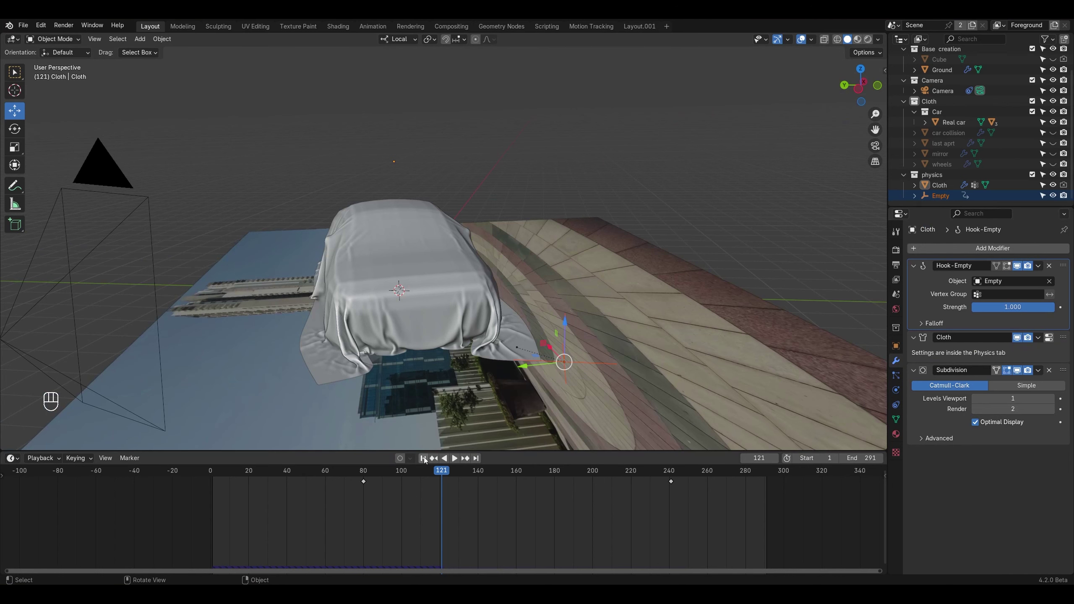
Step: Save the file and run the cloth simulation from frame 1 with the Subdivision modifier disabled in the viewport
click(423, 458)
click(455, 458)
key(ctrl+s)
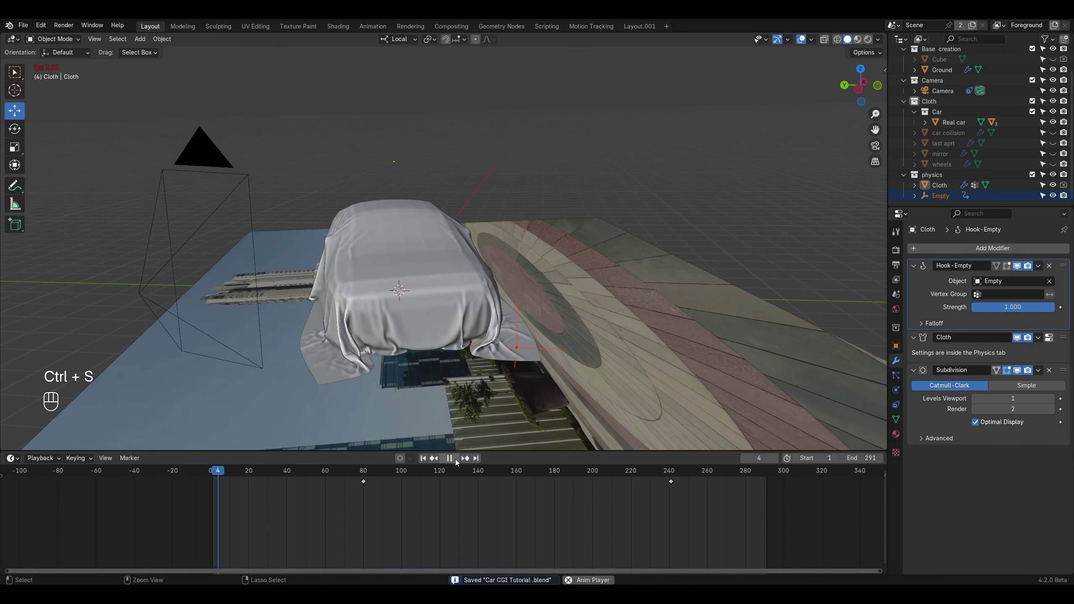
click(449, 459)
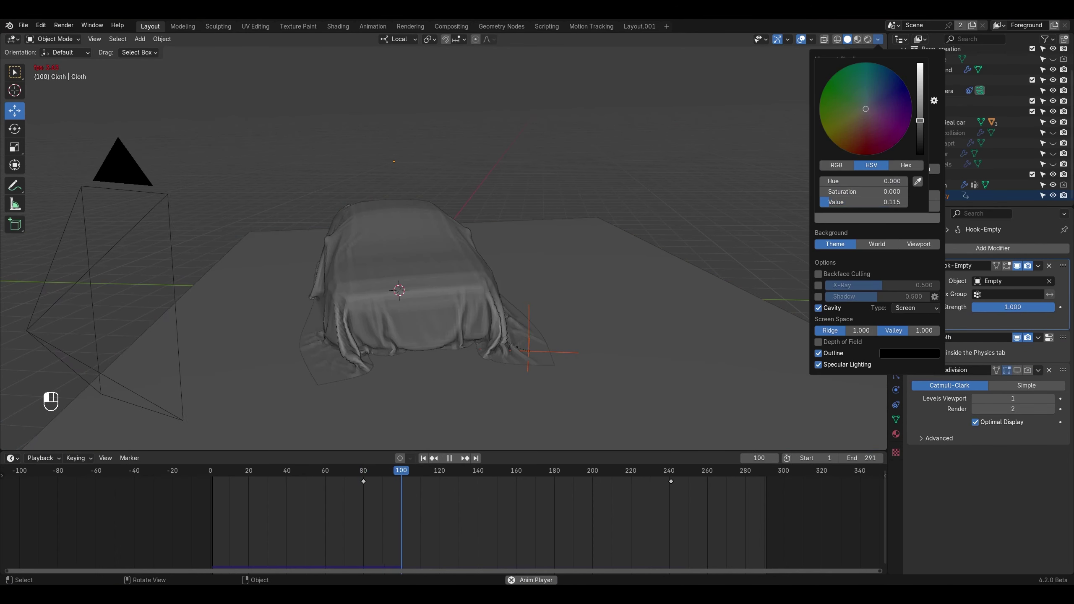
Step: Brighten the single object color of the solid viewport shading to a very light grey
drag(920, 120, 920, 102)
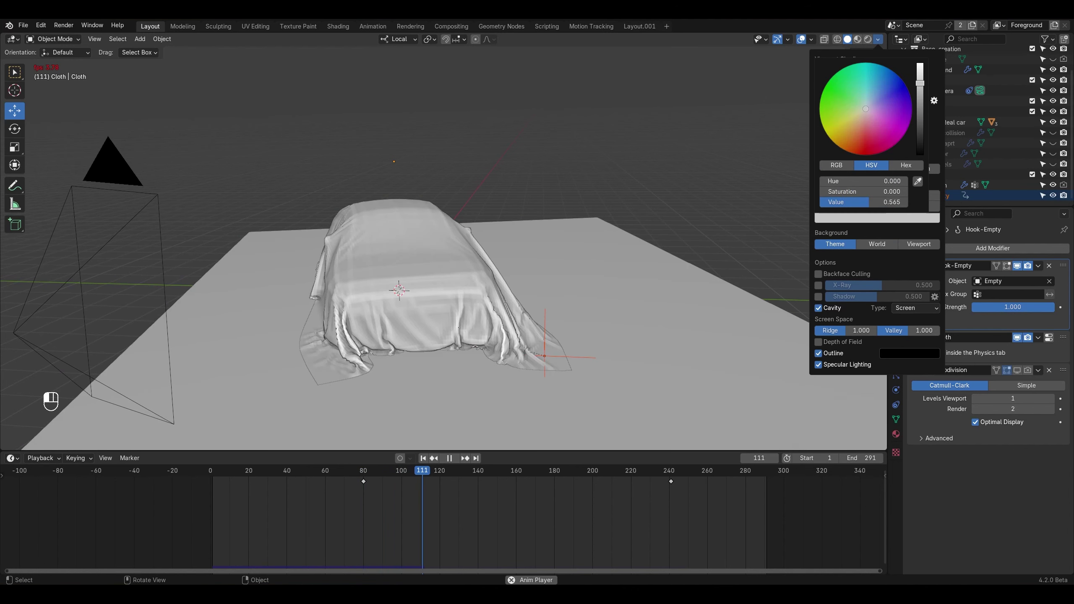
drag(920, 102, 920, 75)
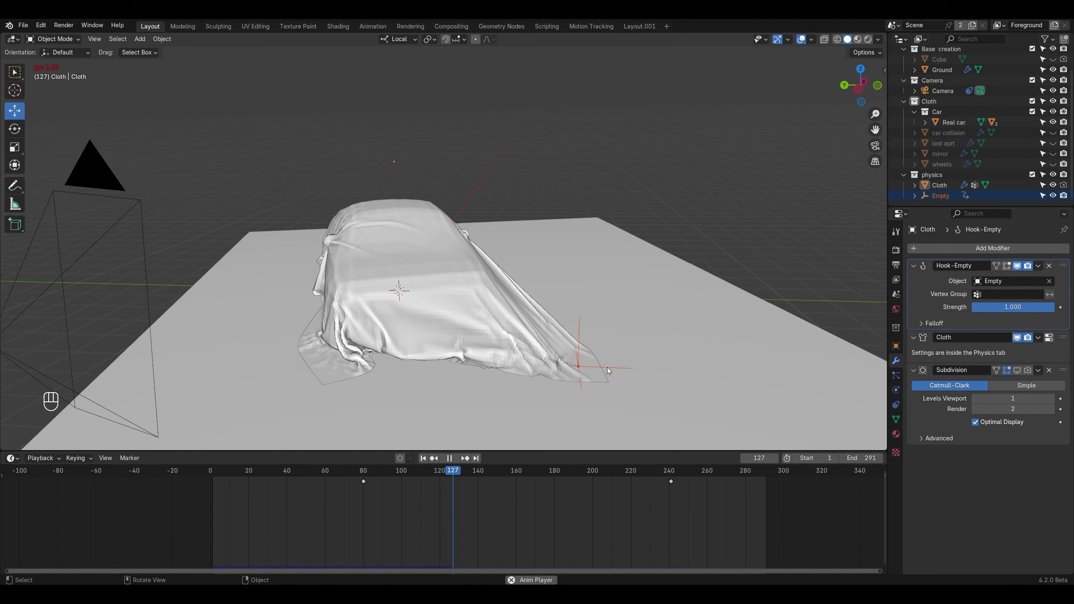
Step: Stop the simulation at frame 184 and examine how the cloth slides off the car and side mirror, back to frame 100
middle_drag(526, 365, 546, 362)
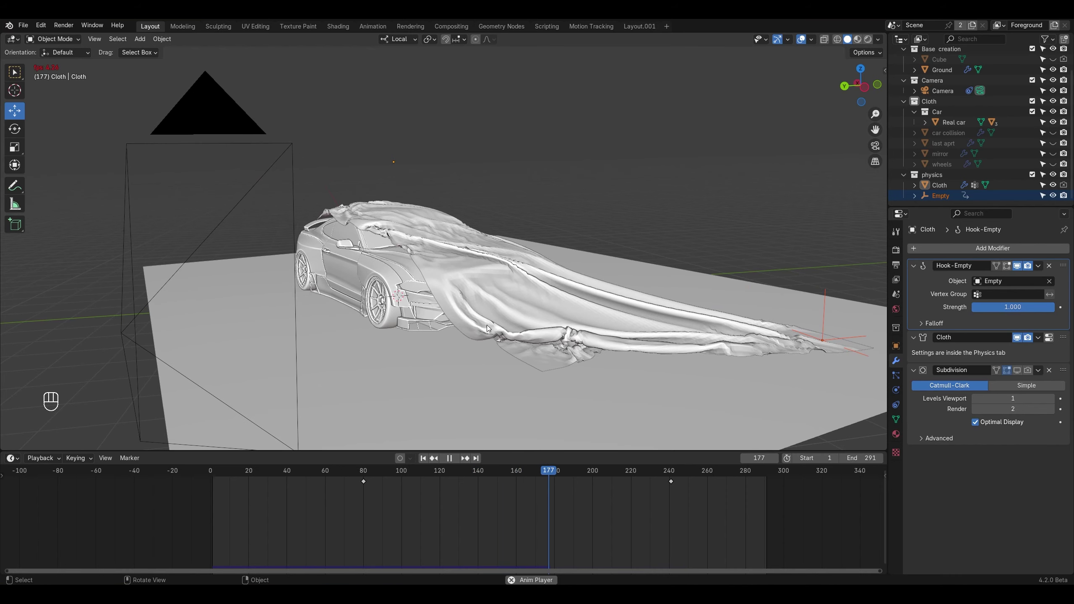
key(space)
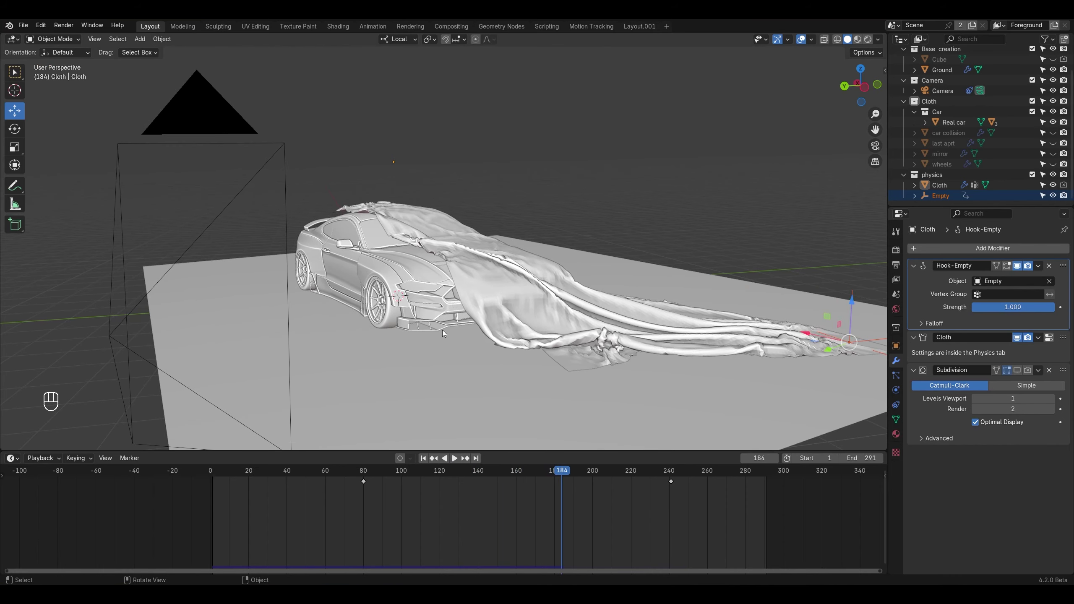
scroll(454, 339, up, 4)
middle_drag(454, 338, 477, 294)
scroll(470, 350, up, 3)
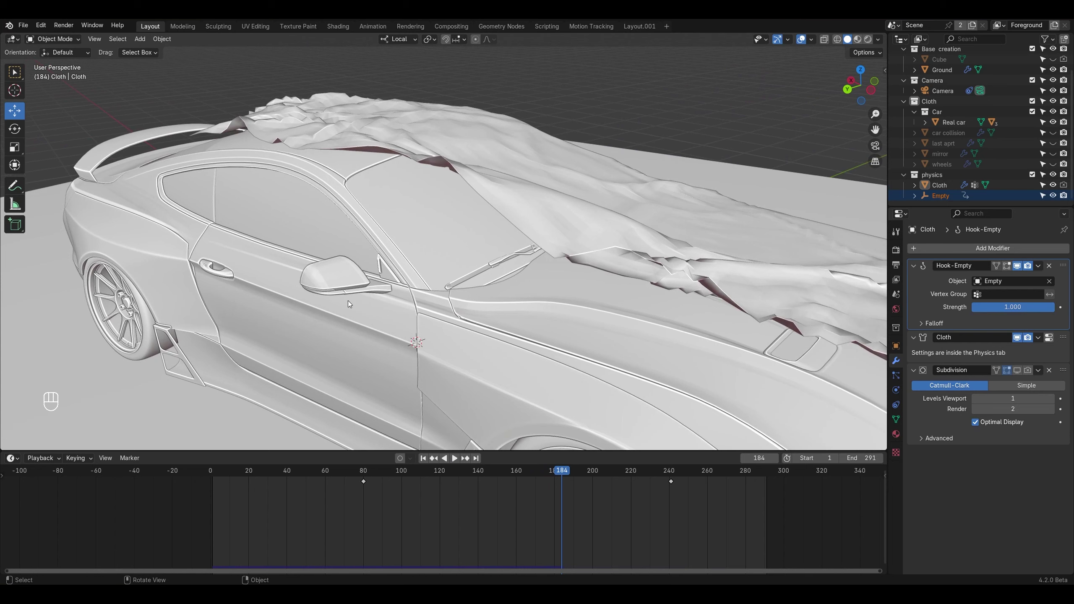
drag(448, 471, 400, 478)
key(space)
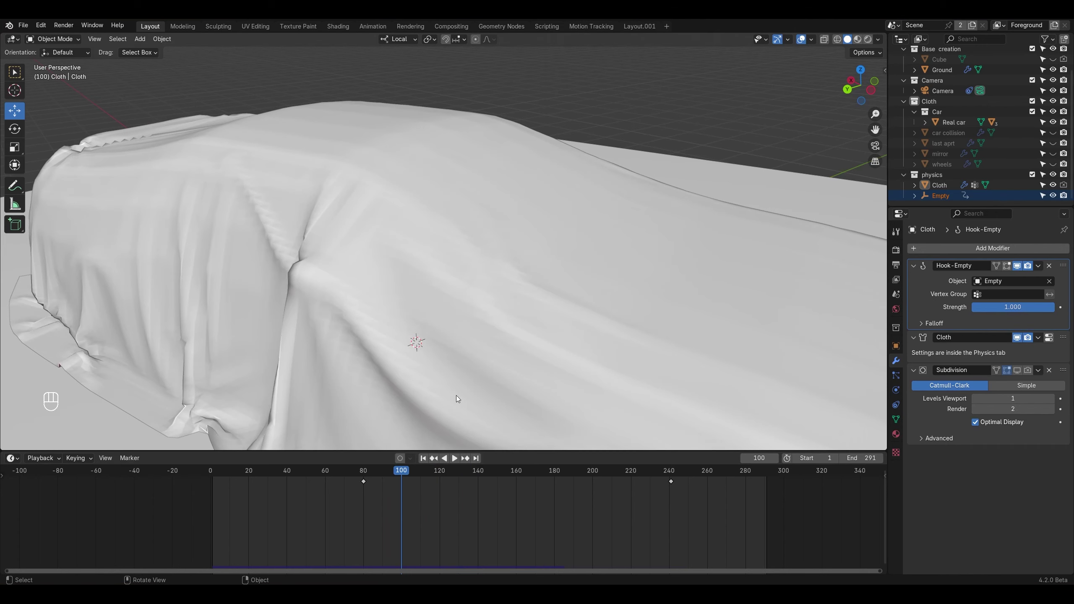
Step: Return to frame 1 and set the cloth's Quality Steps to 12
scroll(487, 430, down, 5)
click(423, 459)
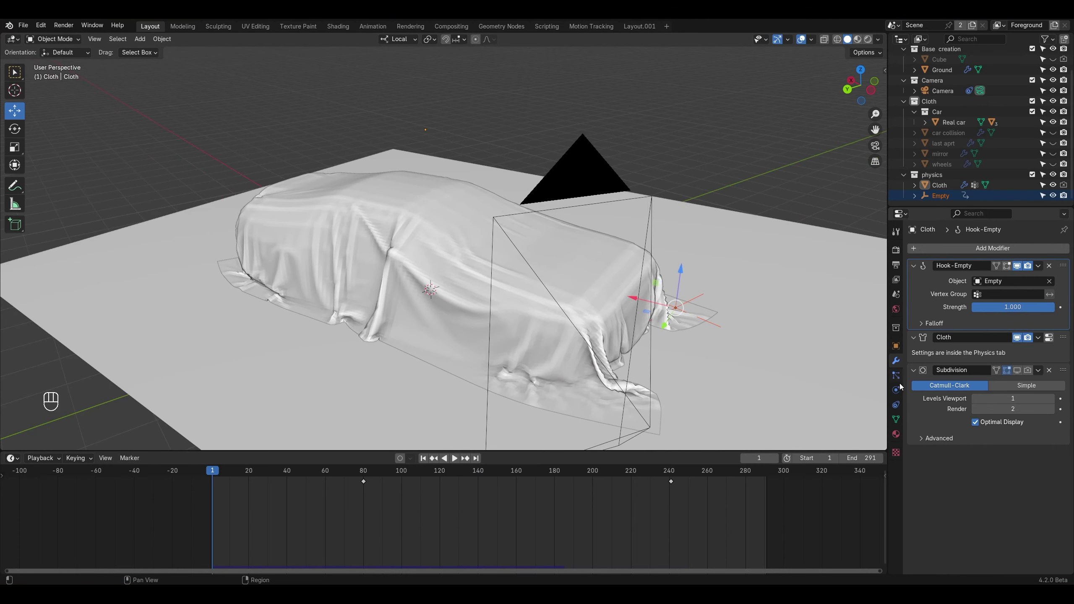
click(896, 391)
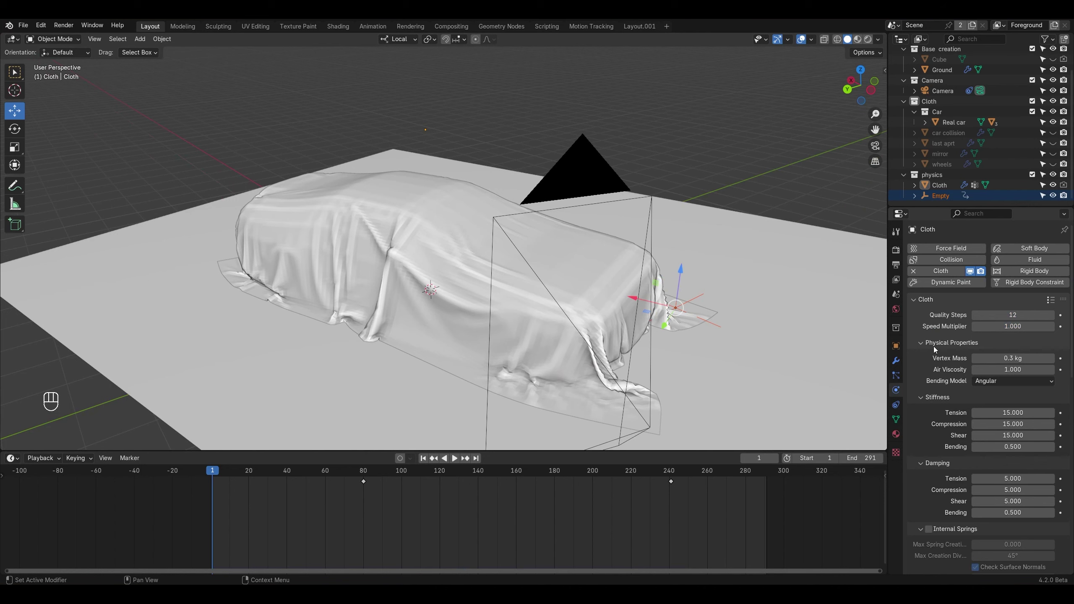
Step: Enter Edit Mode on the cloth to examine its mesh density around the side mirror
scroll(934, 347, down, 2)
middle_drag(560, 330, 559, 277)
scroll(585, 314, up, 3)
key(Tab)
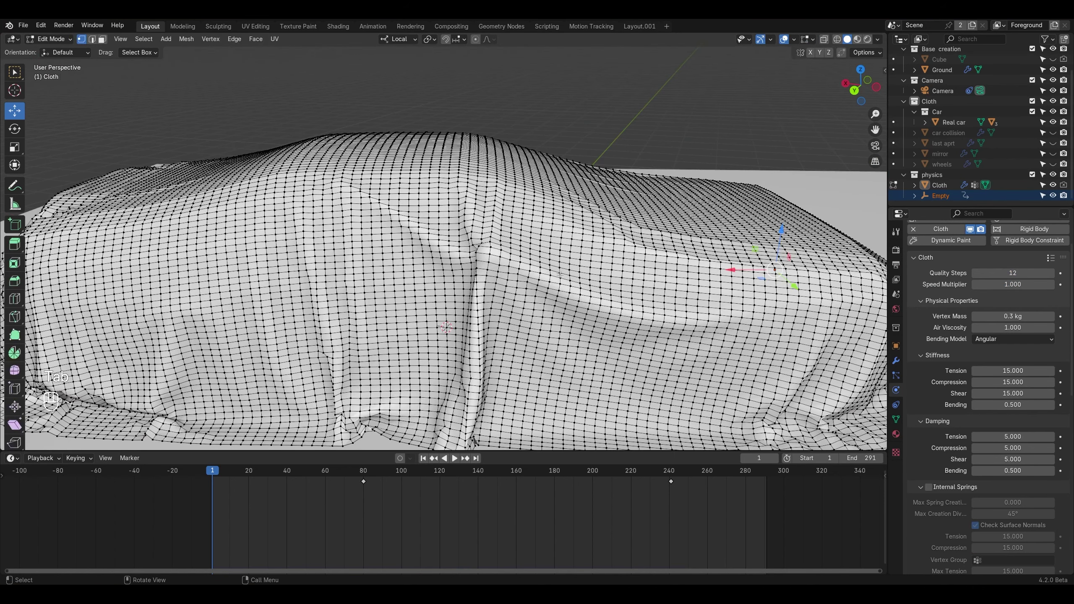
Step: Run the cloth simulation to around frame 229 and examine the cloth sliding off the front of the car
right_click(560, 274)
click(556, 266)
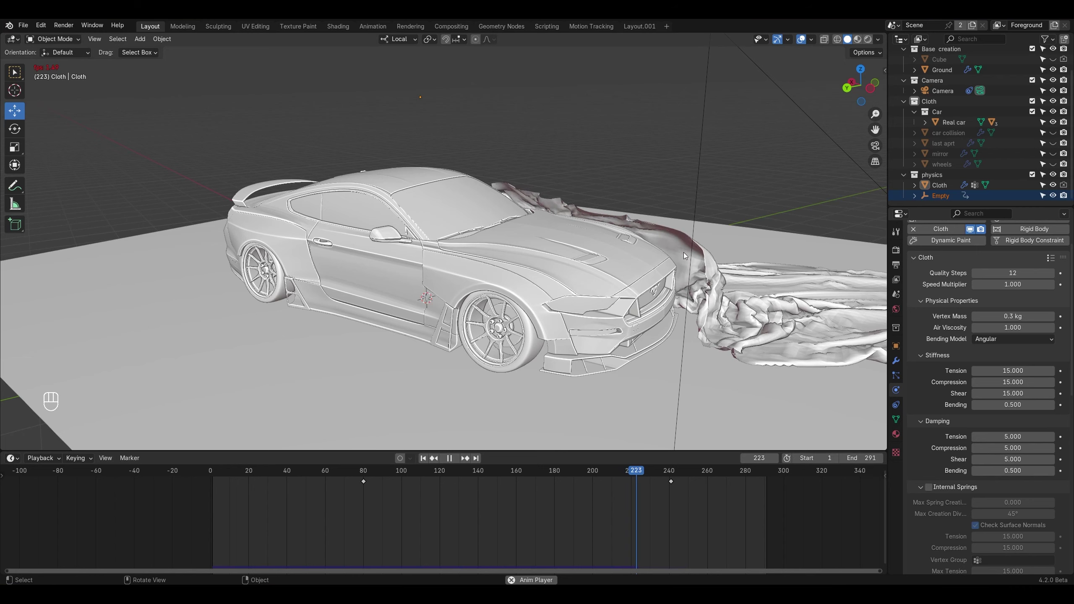
middle_drag(690, 258, 716, 288)
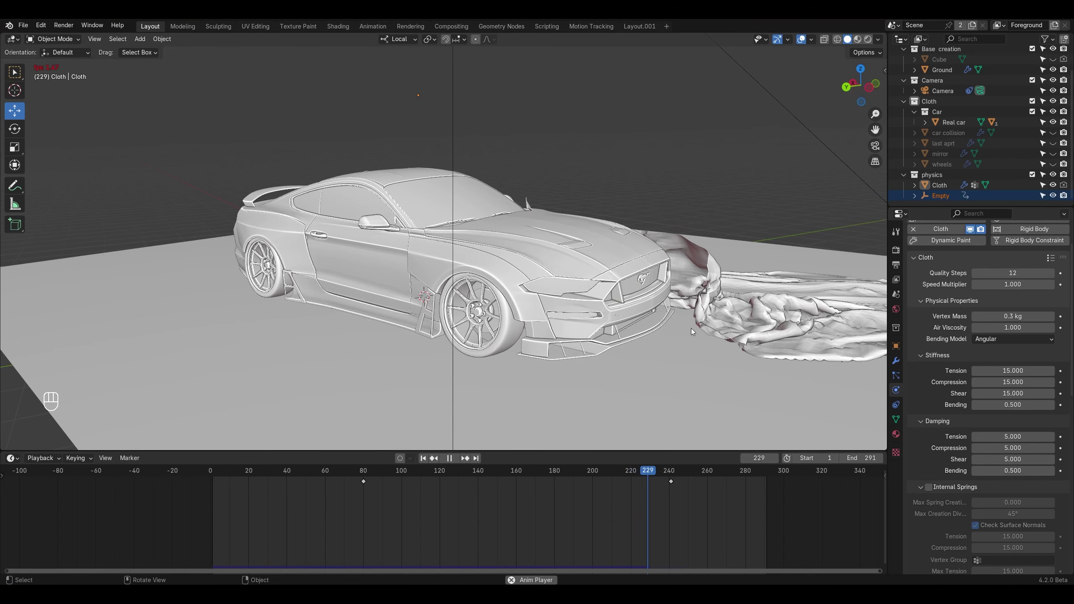
middle_drag(720, 334, 553, 322)
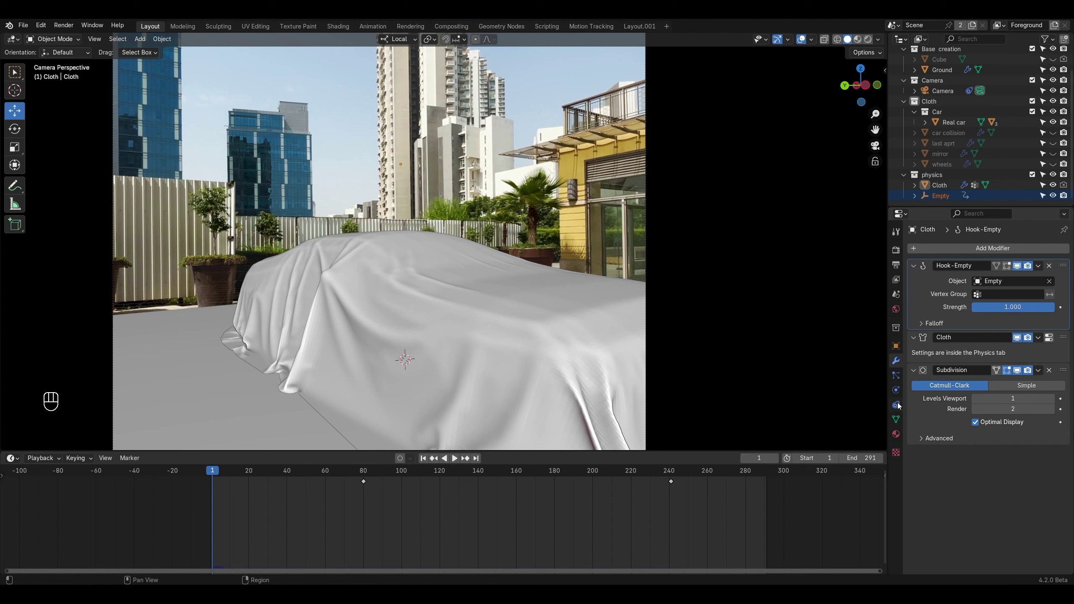
Step: Set the cloth cache's simulation end to frame 291 and bake the simulation
click(896, 390)
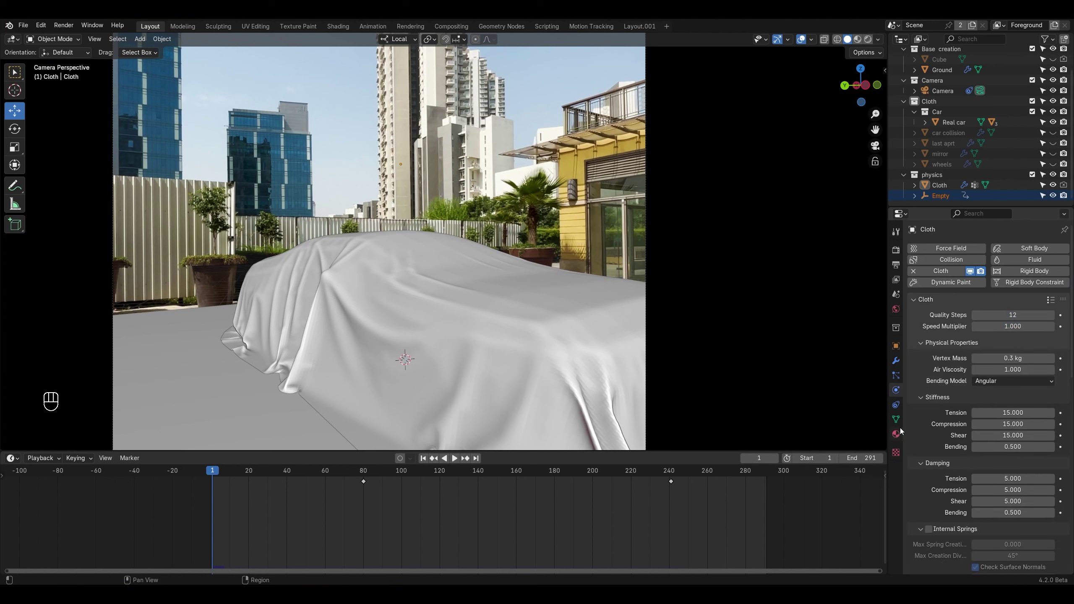
scroll(925, 447, down, 20)
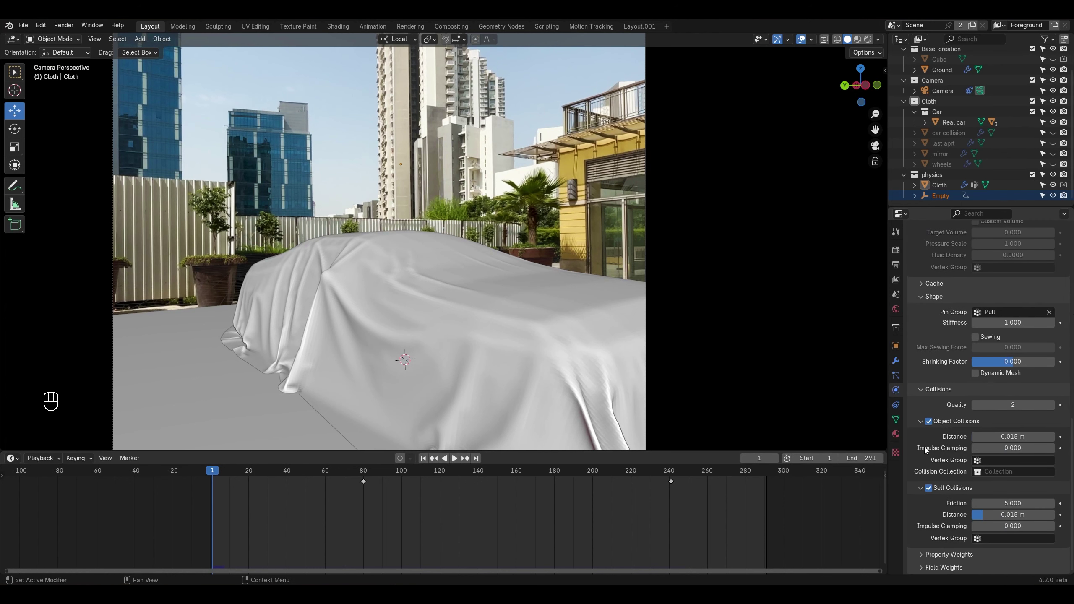
scroll(956, 413, up, 4)
click(937, 345)
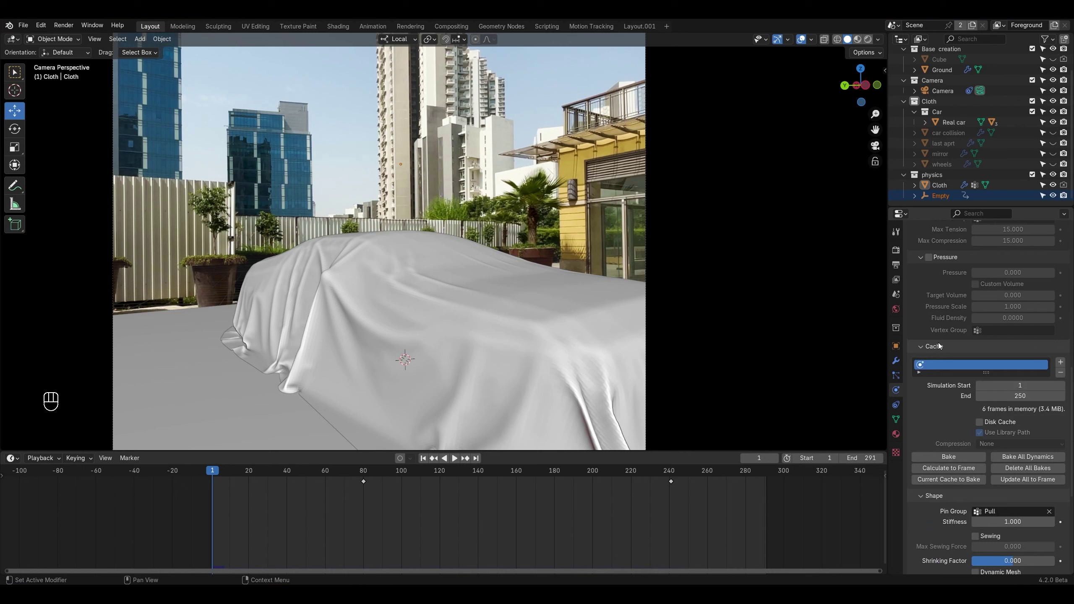
right_click(1014, 368)
click(973, 368)
click(1033, 457)
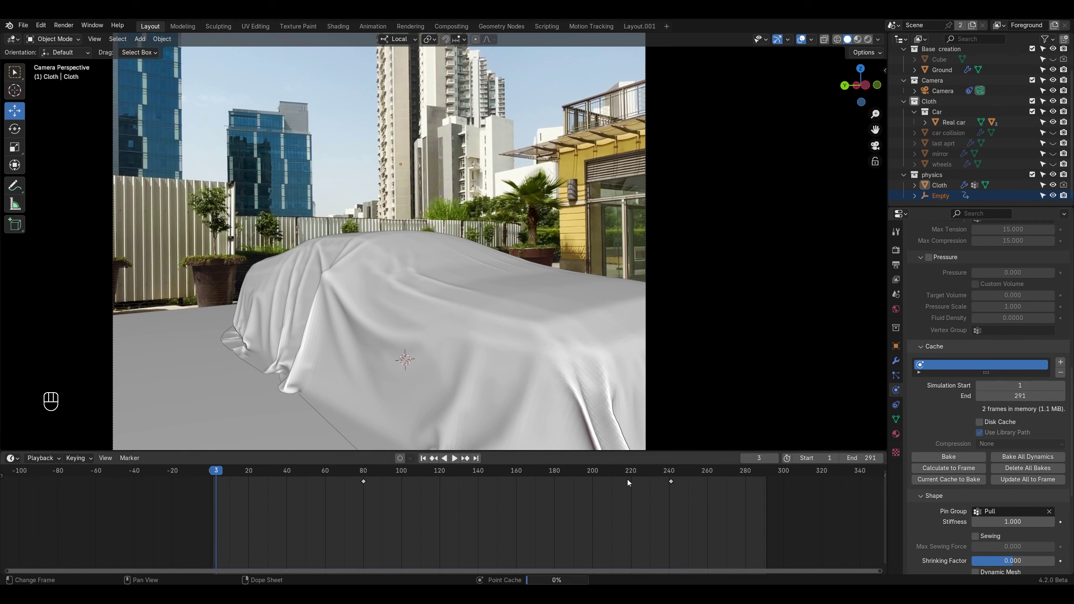
Step: Play the baked animation in camera view up to frame 240 and switch the viewport to rendered shading
click(452, 461)
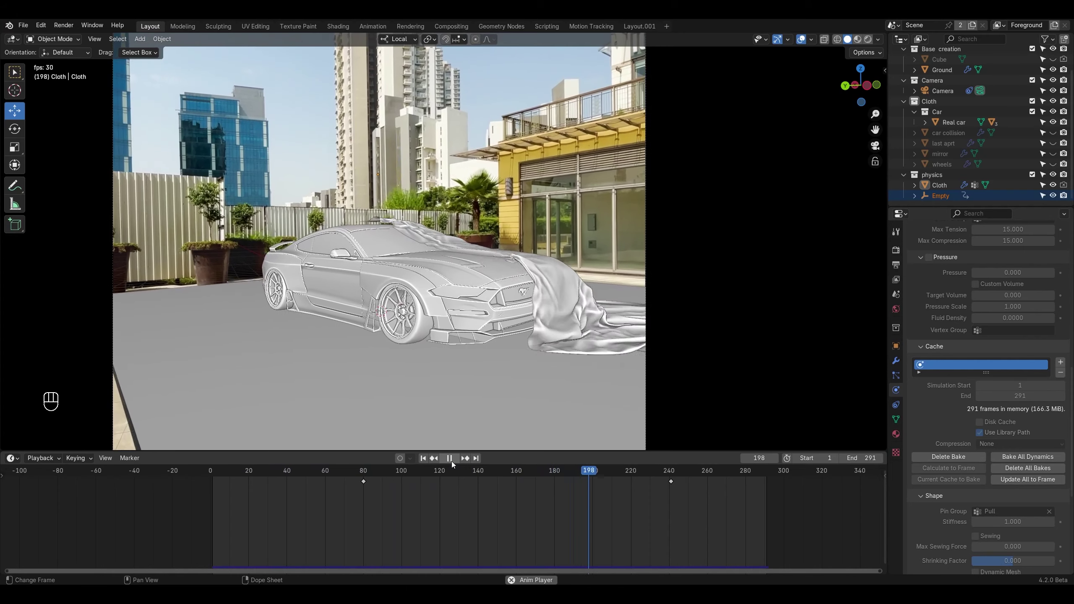
click(451, 461)
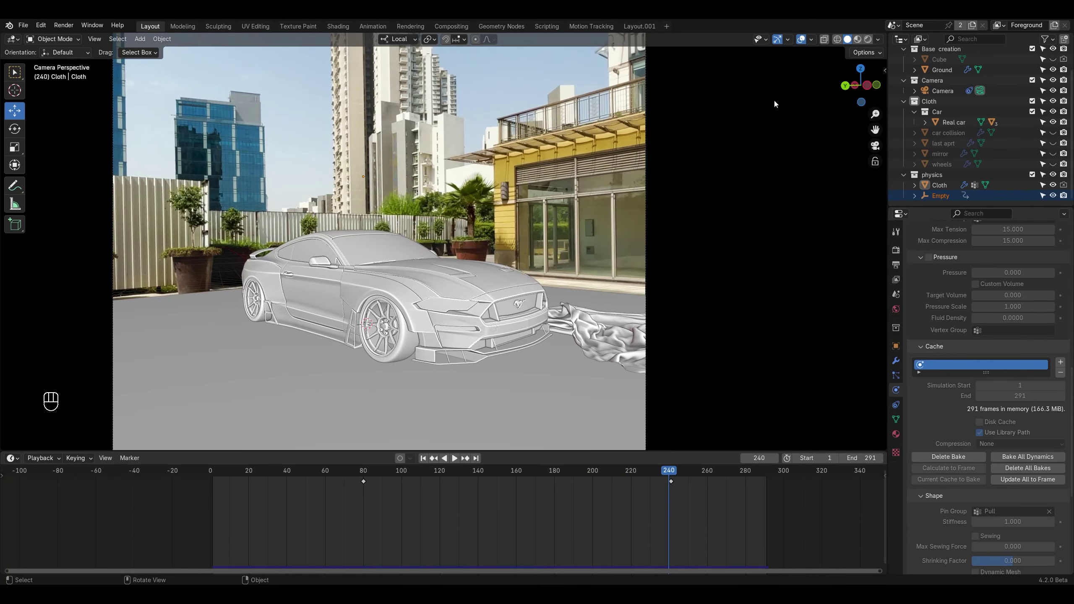
click(879, 39)
Step: Add a Sun light, set its strength to 5, and rotate it so it strikes the cloth at an angle
key(shift+a)
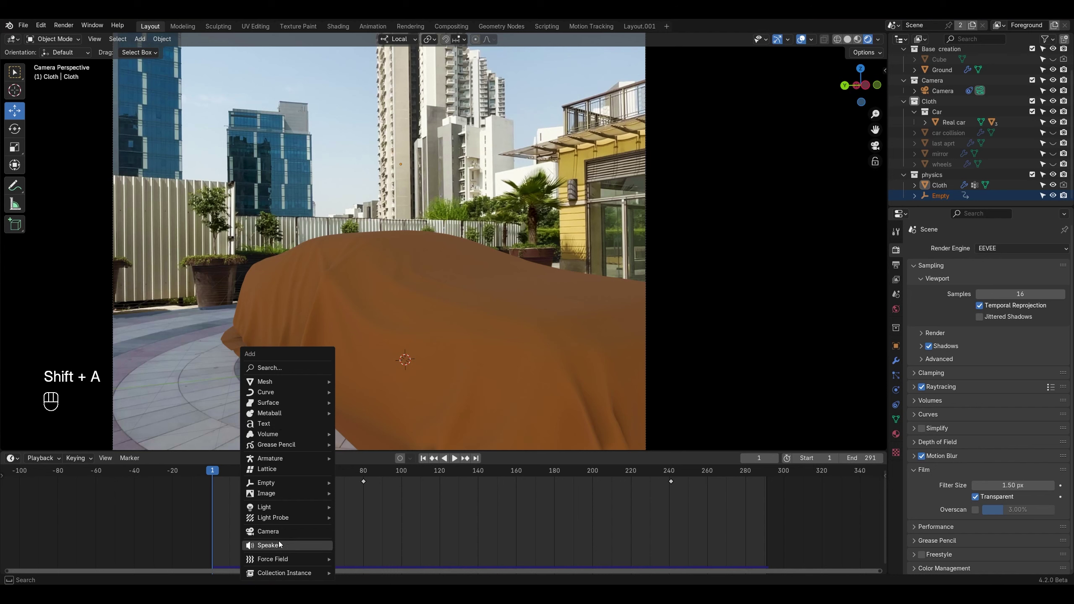
mouse_move(279, 508)
click(358, 518)
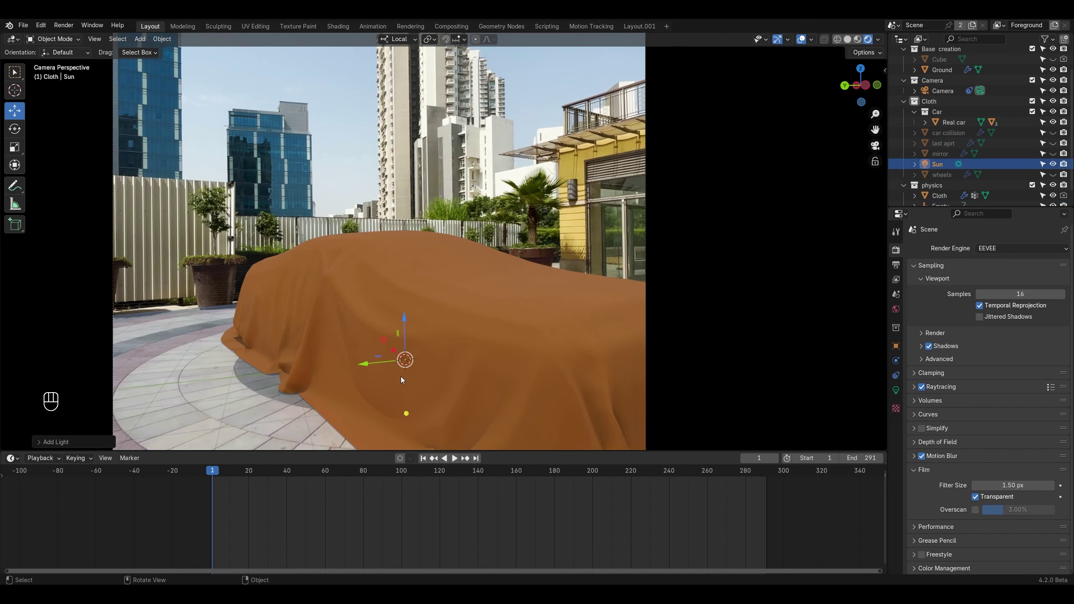
click(896, 390)
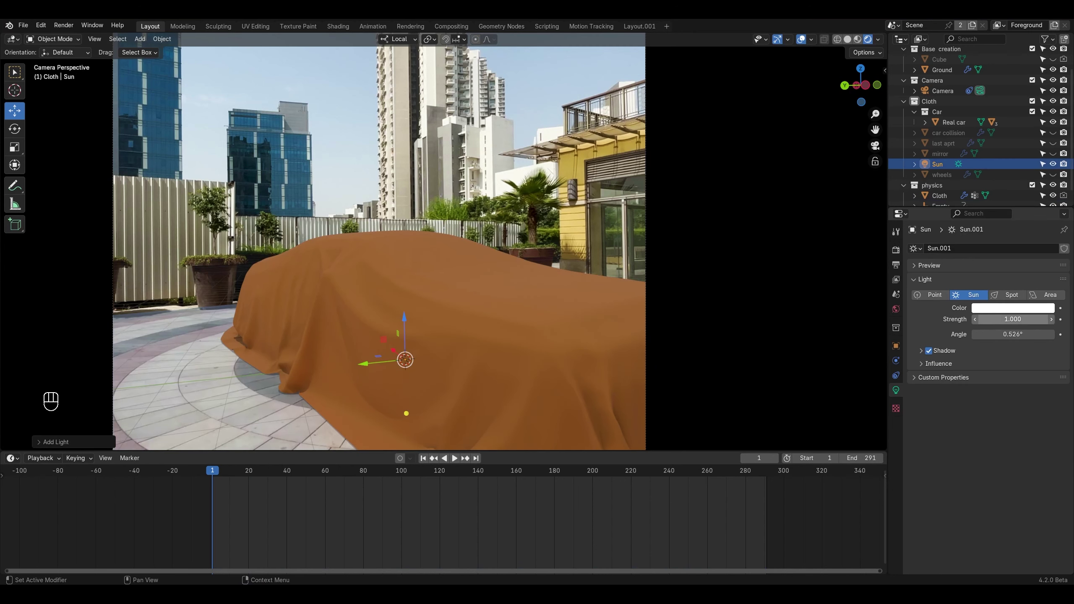
double_click(1013, 319)
text(12)
key(Return)
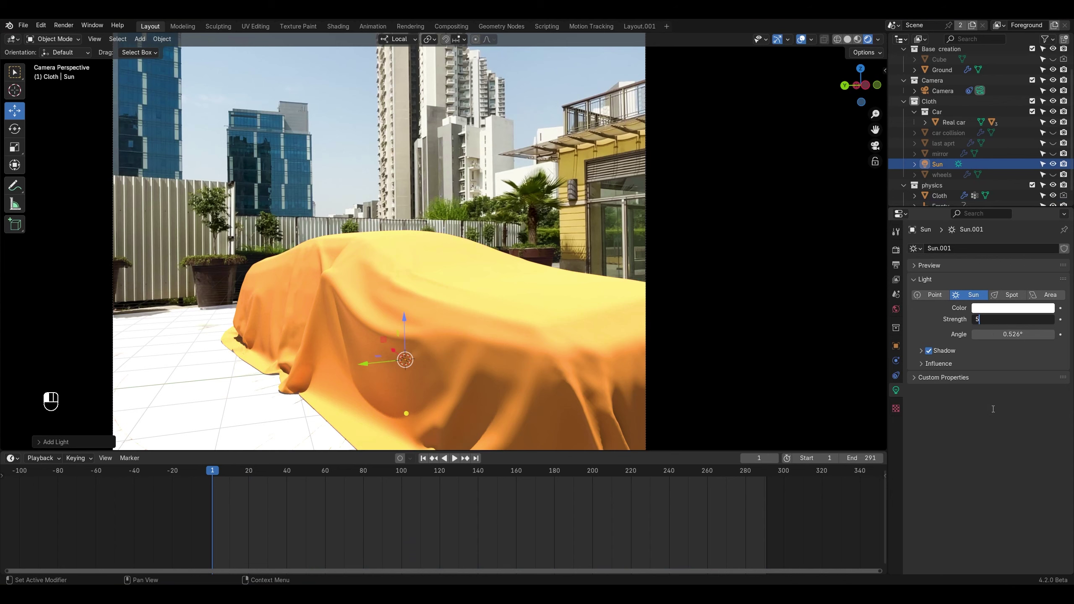
key(Return)
key(r)
click(479, 396)
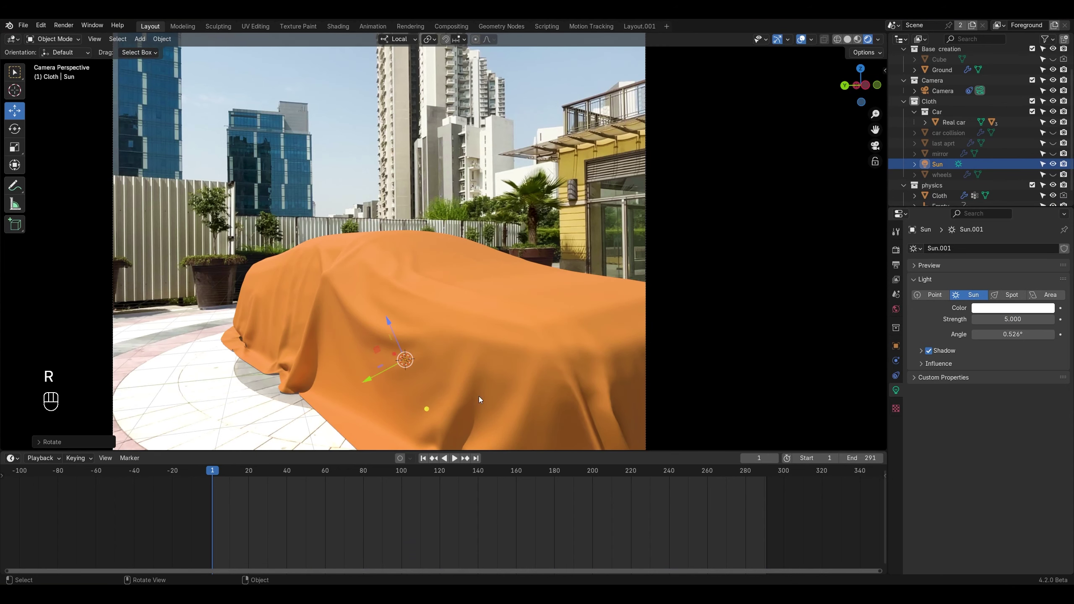
Step: Play the rendered animation to review the cloth pull, stop it, and scrub to frame 131
click(459, 460)
shift+middle_drag(494, 371, 524, 369)
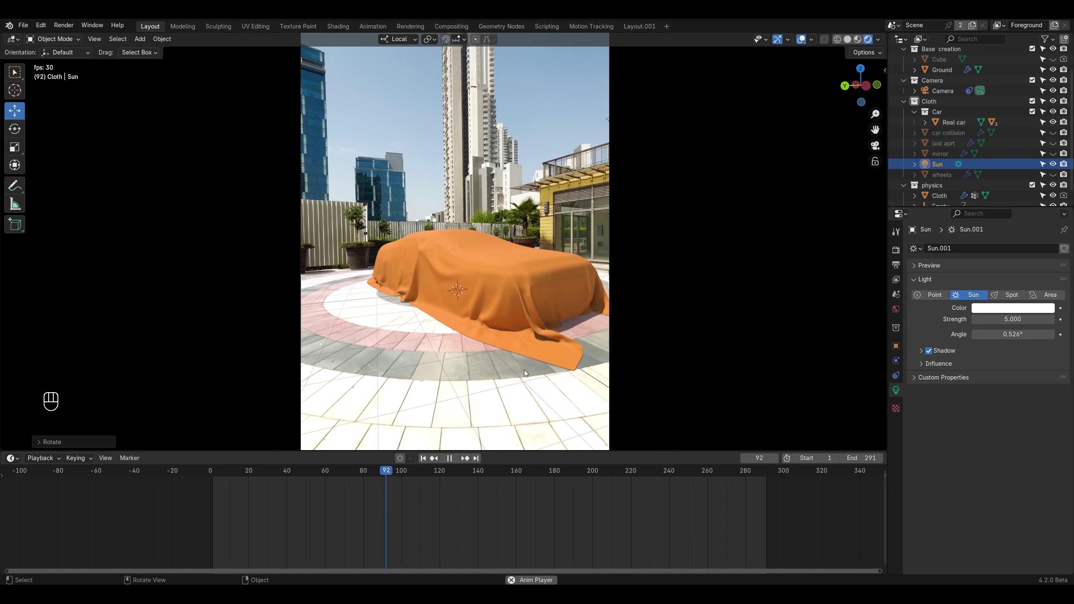
scroll(524, 369, up, 3)
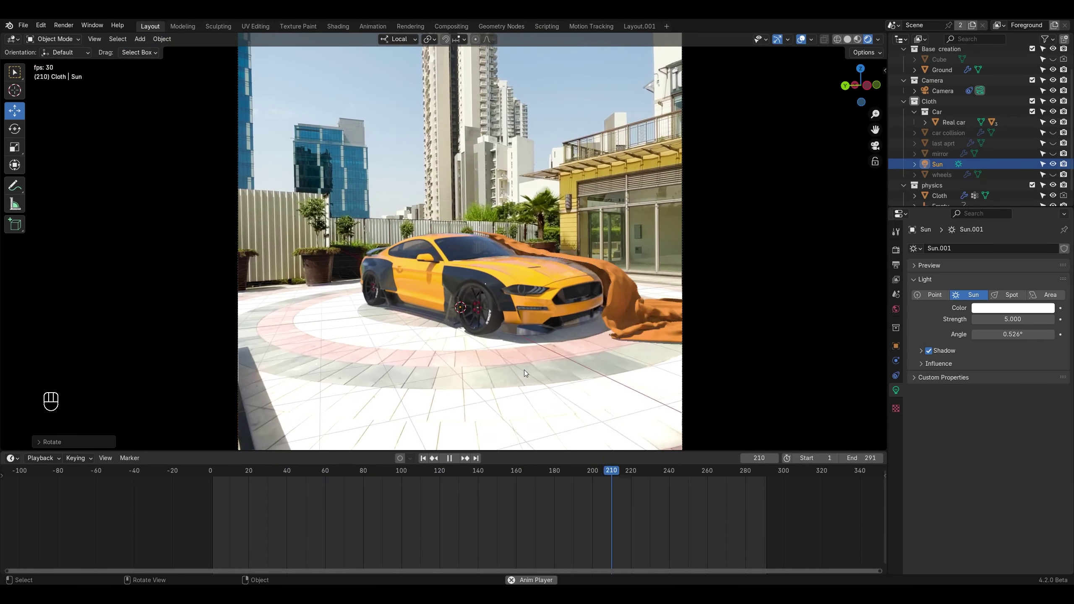
key(space)
drag(486, 473, 461, 478)
Step: Delete the Sun light and change the render engine to Cycles
key(Delete)
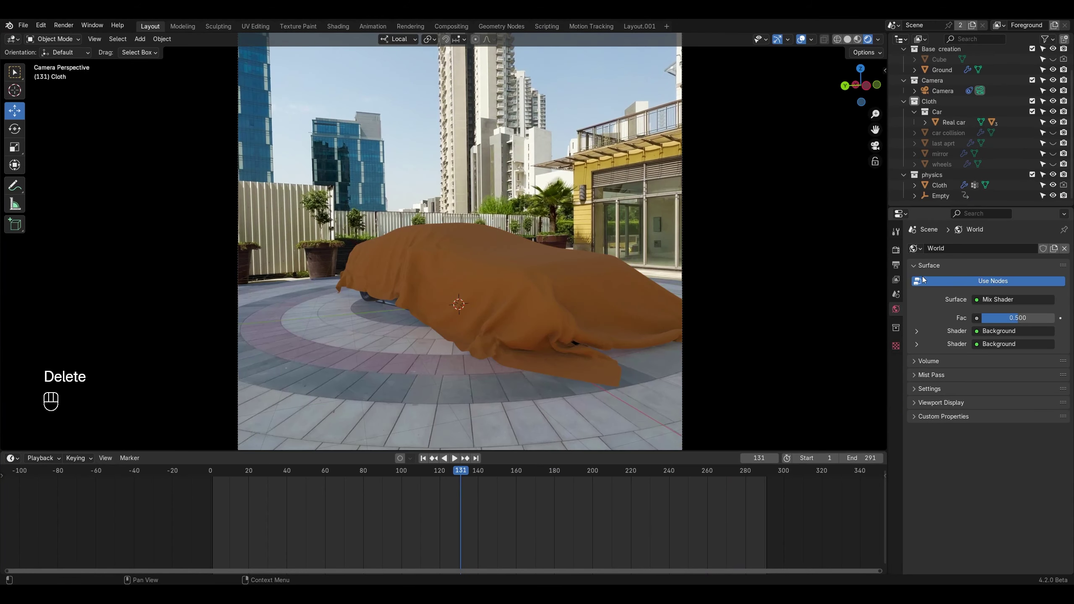
click(897, 249)
click(1015, 249)
click(1015, 273)
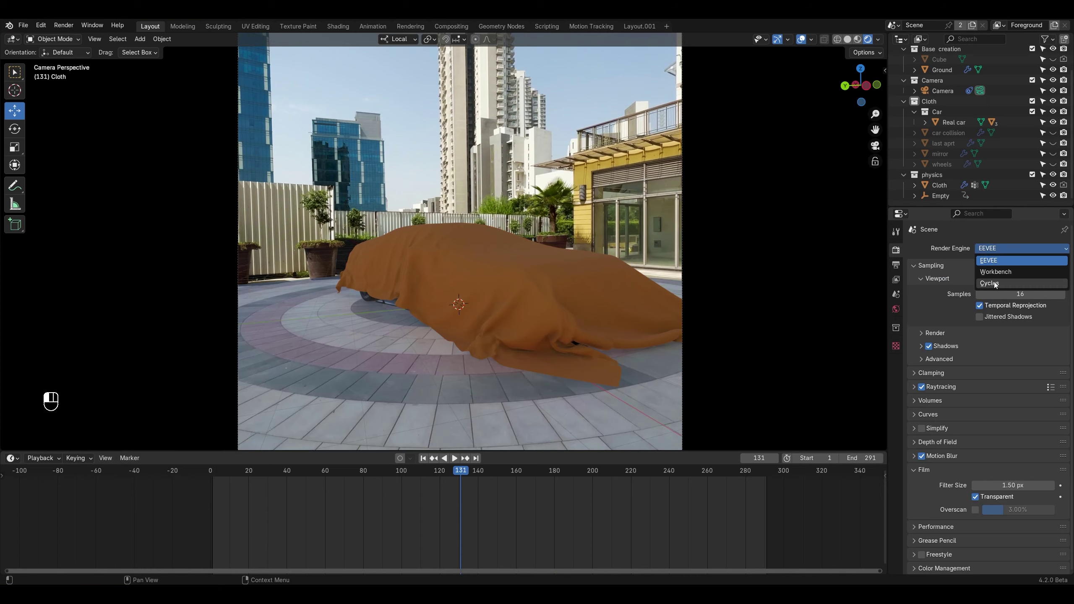
Step: Enlarge the timeline area, turn it into a Shader Editor for the World, and bring the Sky Texture settings into view
drag(441, 451, 442, 423)
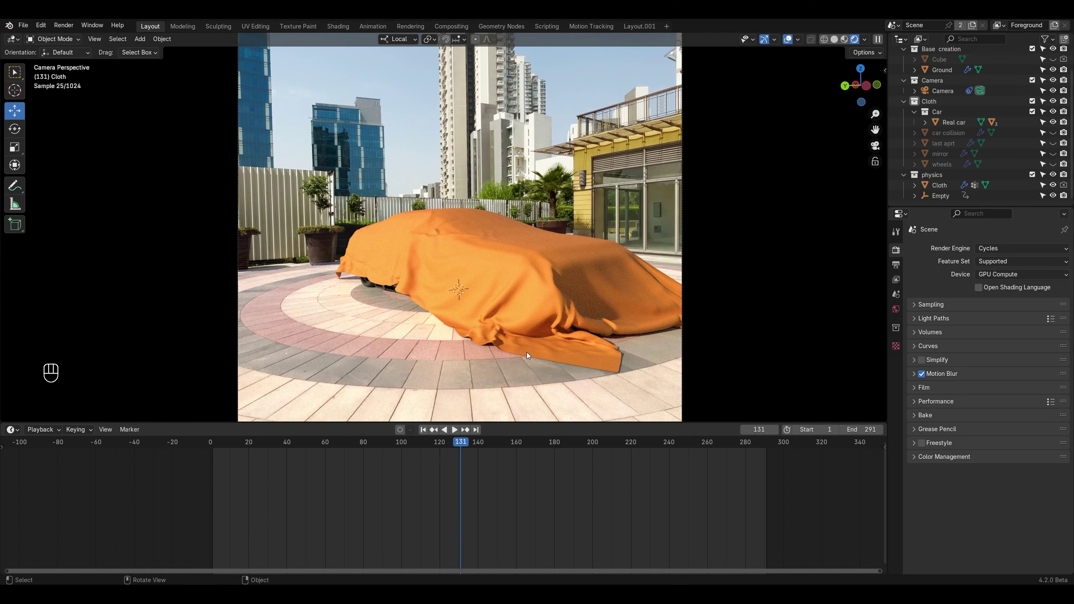
click(19, 434)
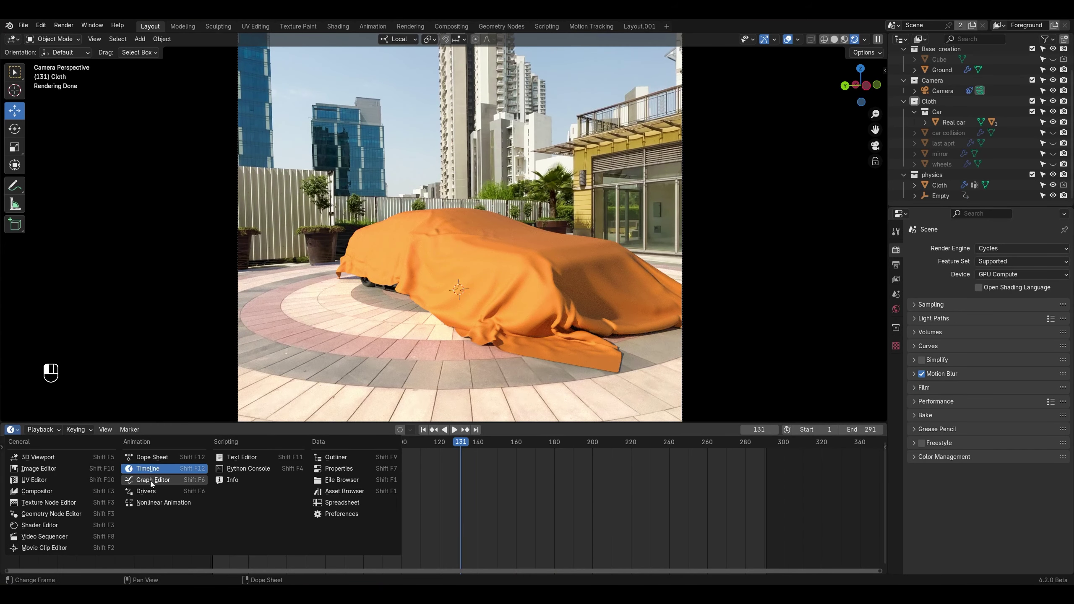
click(43, 483)
click(52, 434)
click(49, 467)
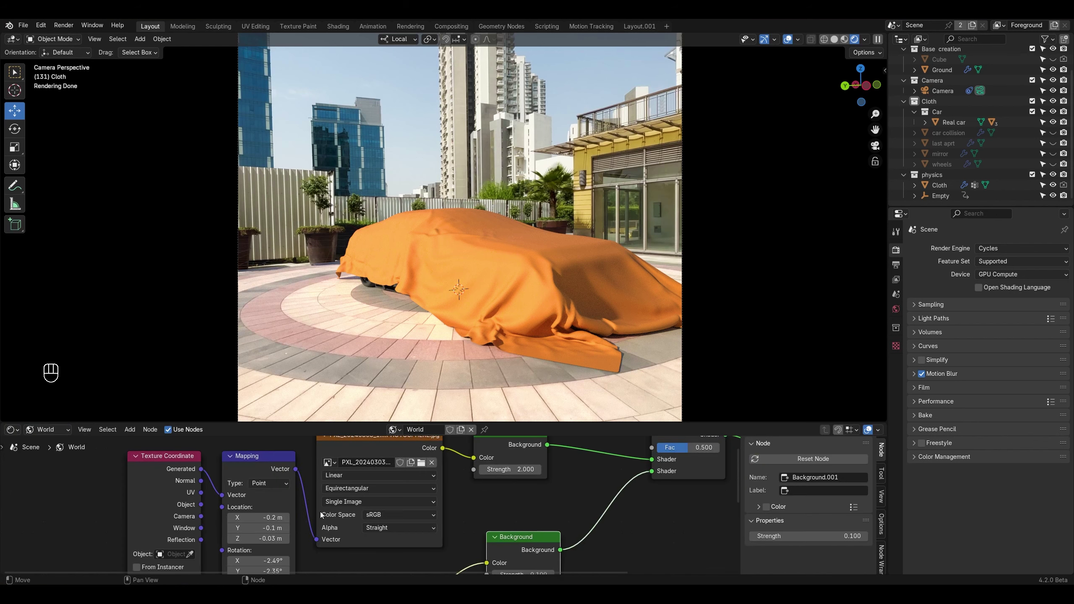
middle_drag(423, 546, 425, 473)
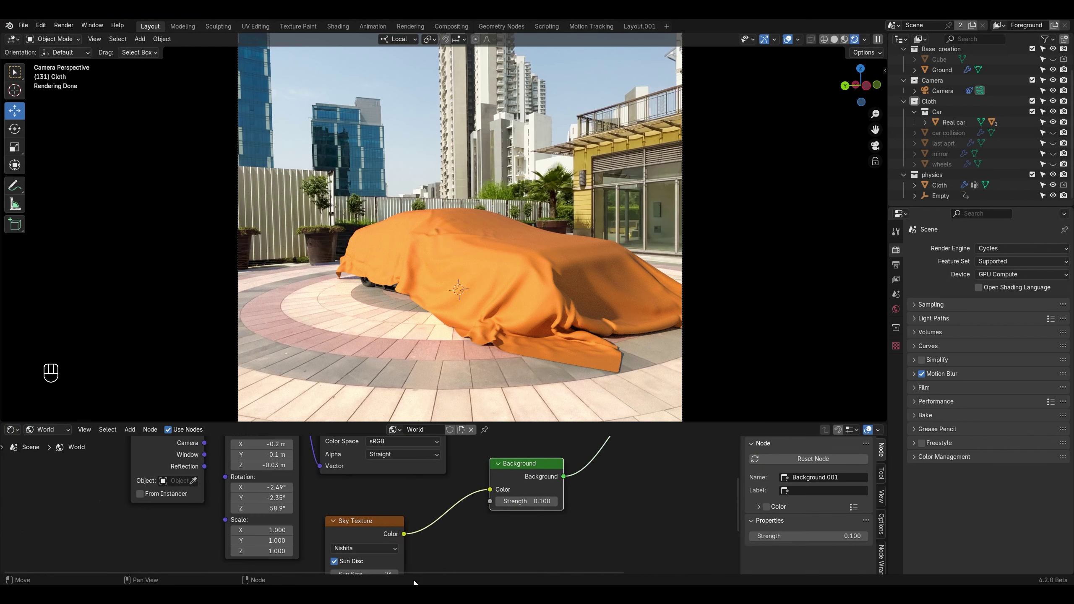
middle_drag(418, 572, 419, 509)
scroll(415, 518, up, 2)
middle_drag(410, 545, 411, 518)
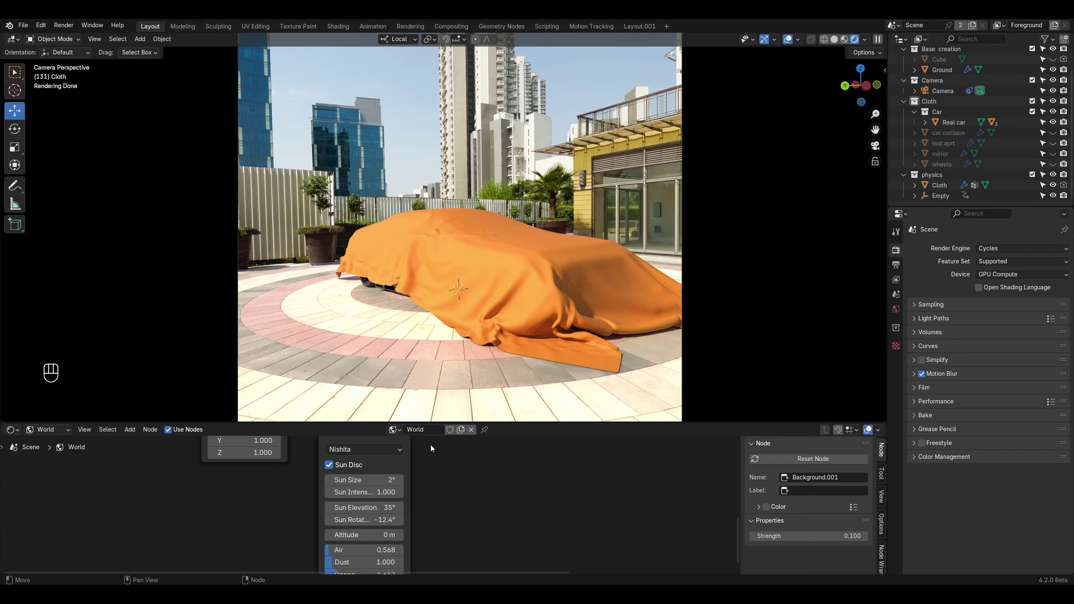
Step: Examine the lighting on the buildings, fence and covered car in the rendered camera view
scroll(297, 222, up, 1)
shift+middle_drag(314, 208, 356, 303)
scroll(357, 302, up, 3)
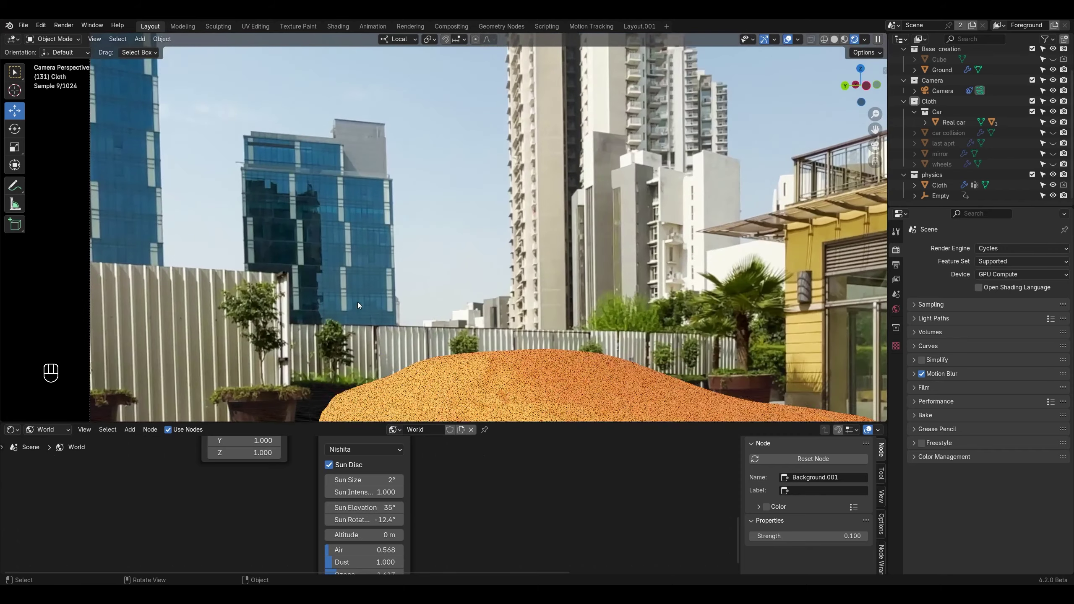
shift+middle_drag(251, 340, 319, 248)
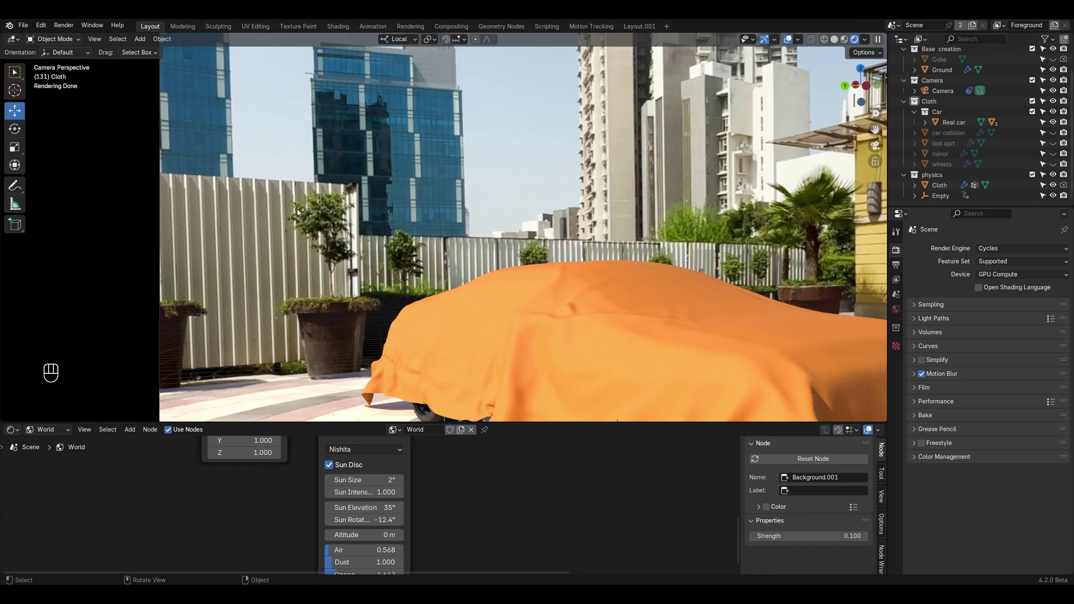
shift+middle_drag(499, 218, 584, 195)
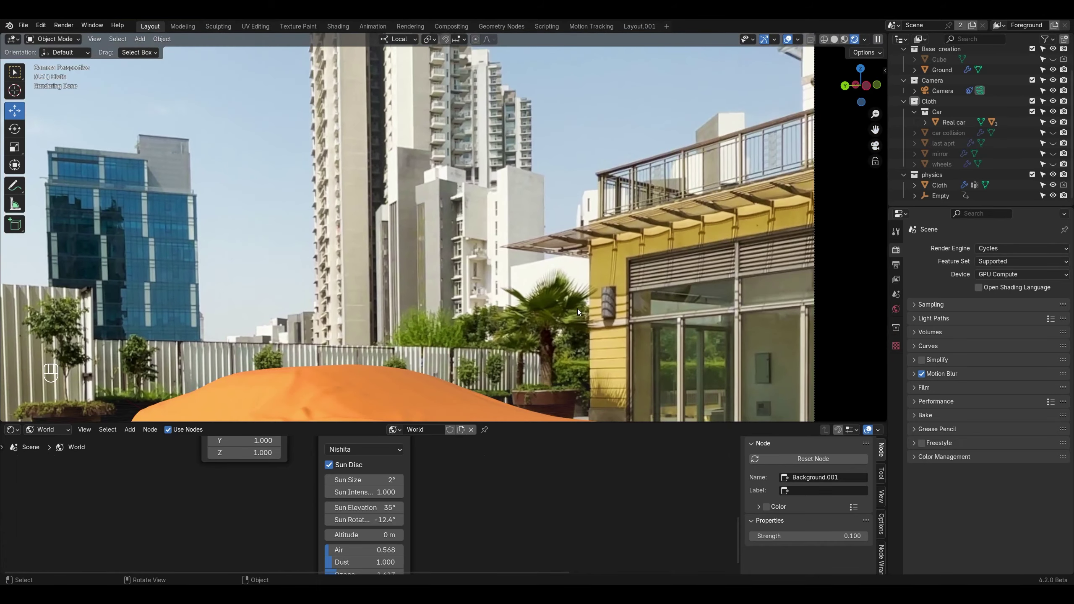
scroll(610, 321, down, 2)
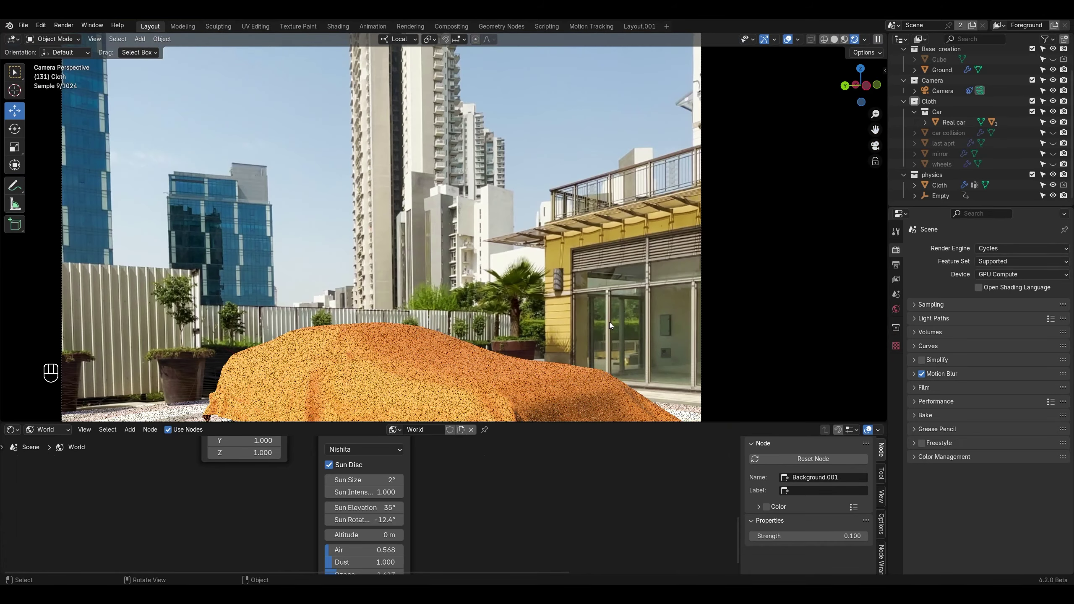
shift+middle_drag(500, 360, 514, 225)
scroll(353, 263, down, 2)
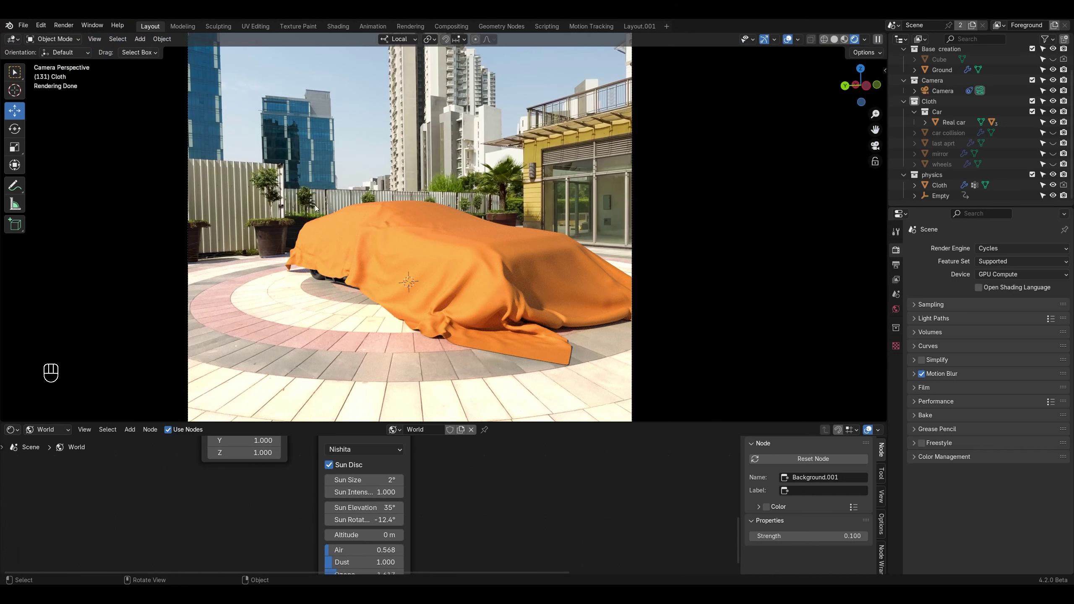
Step: Set the Sky Texture's Sun Intensity to 0.8
middle_drag(429, 487, 438, 510)
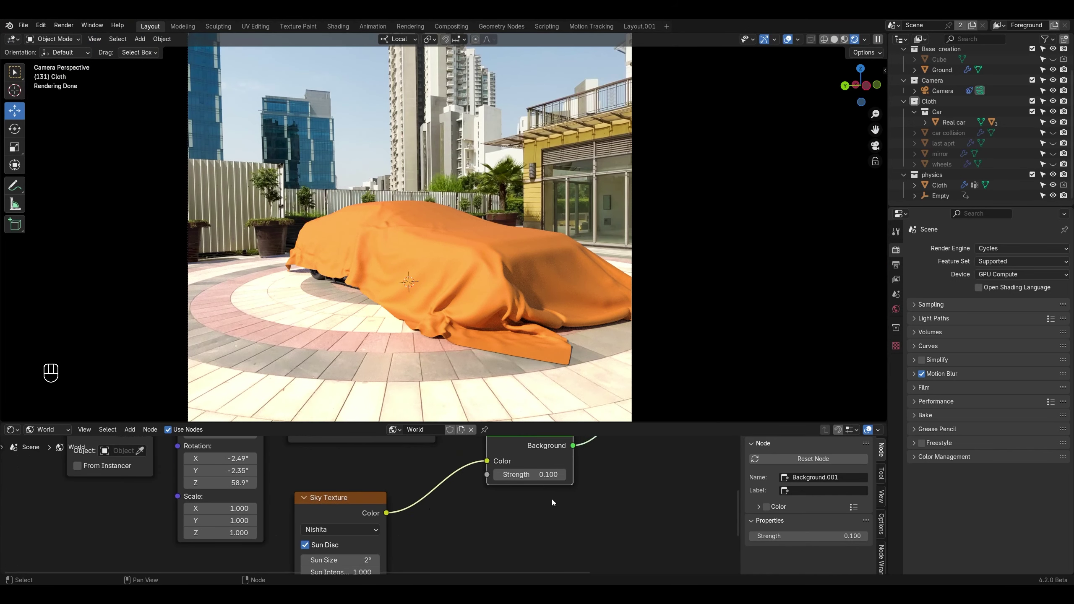
click(414, 496)
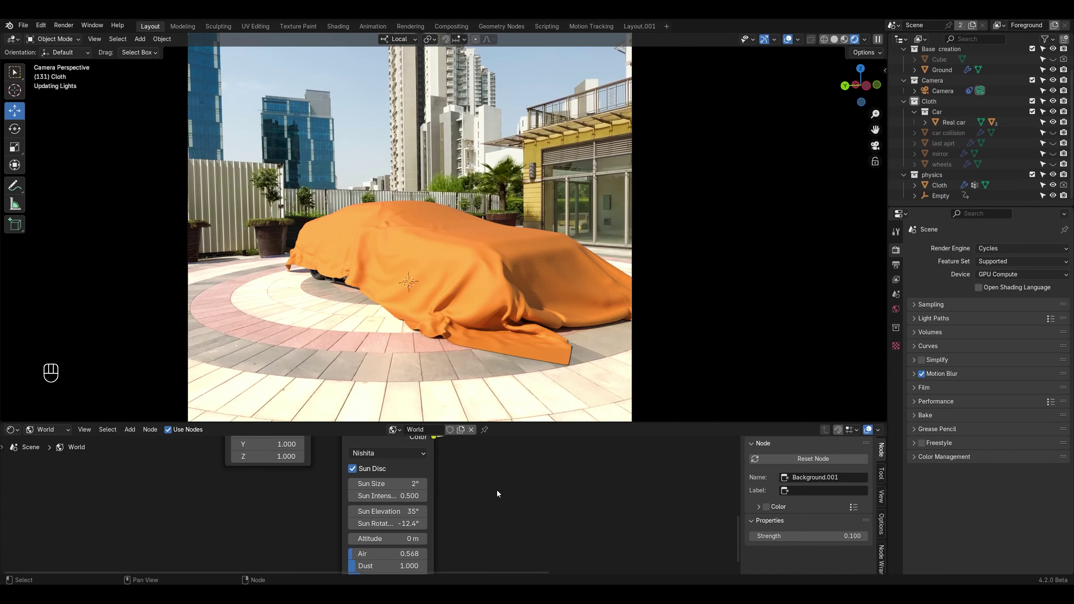
click(407, 496)
key(BackSpace)
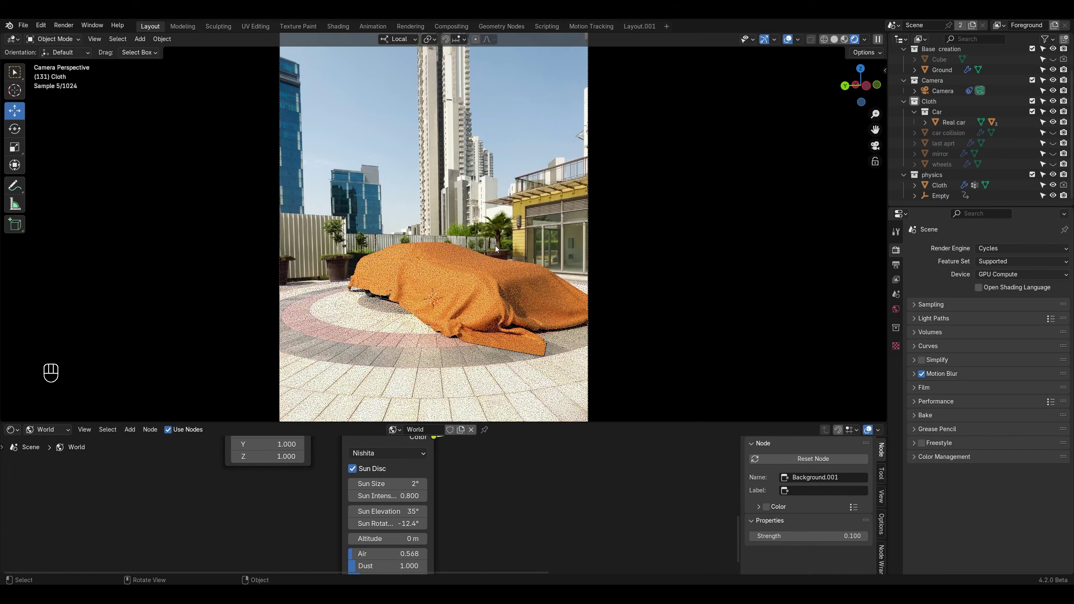
Step: Select the cloth and display the nodes of its "cloth" material in the Shader Editor with the sidebar hidden
click(421, 381)
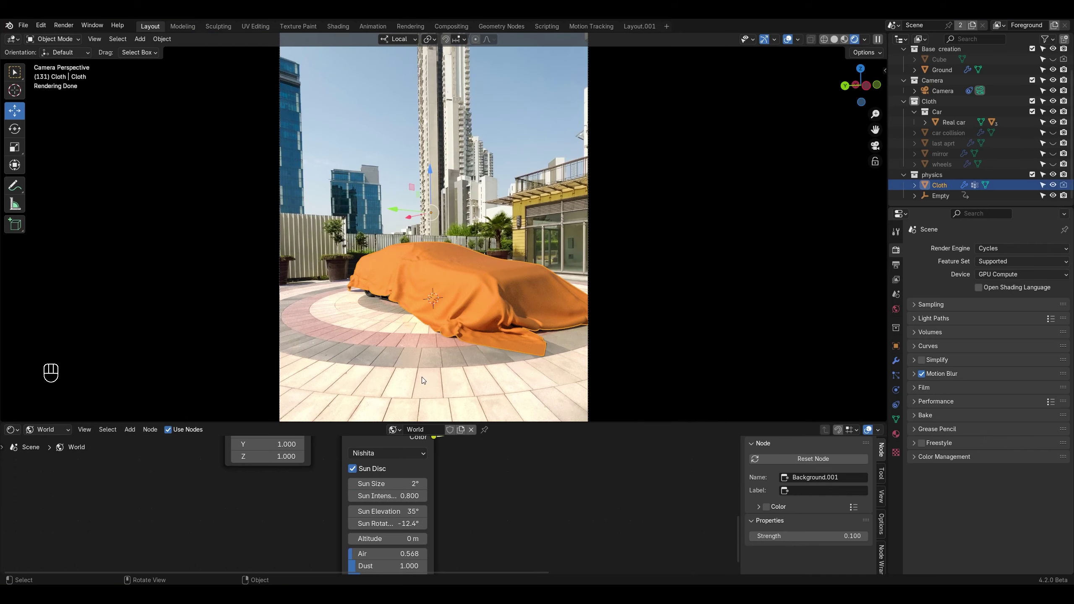
middle_drag(330, 451, 422, 485)
scroll(519, 317, up, 5)
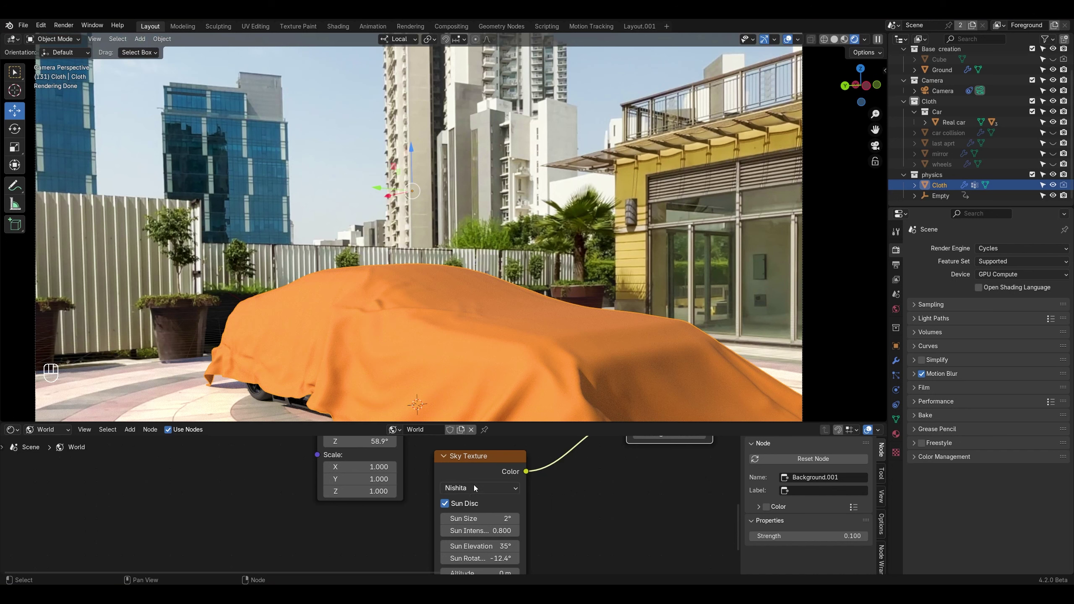
click(57, 434)
click(55, 458)
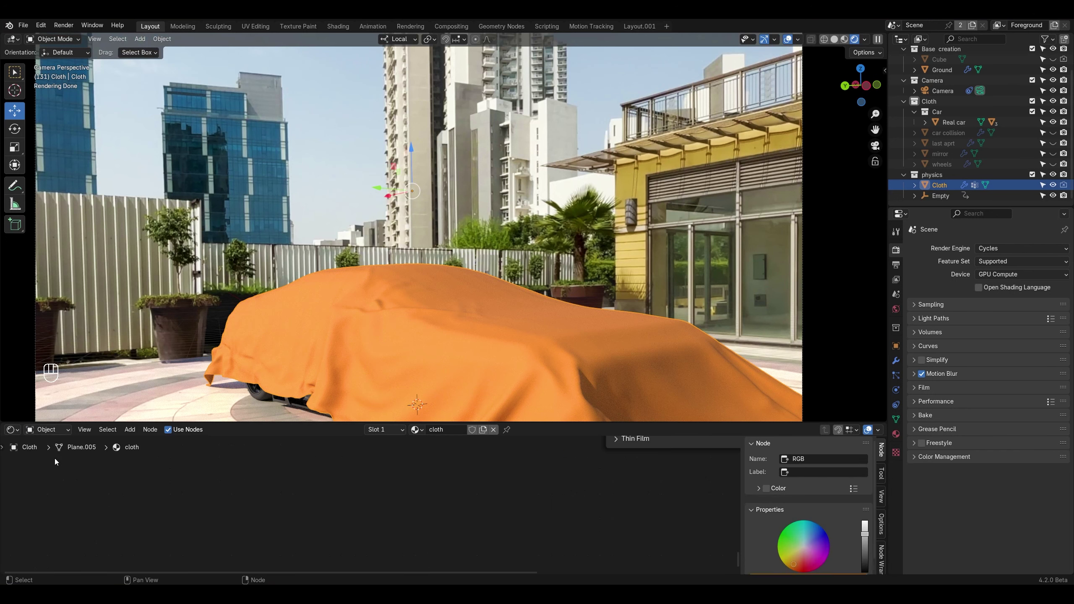
key(n)
middle_drag(533, 502, 481, 519)
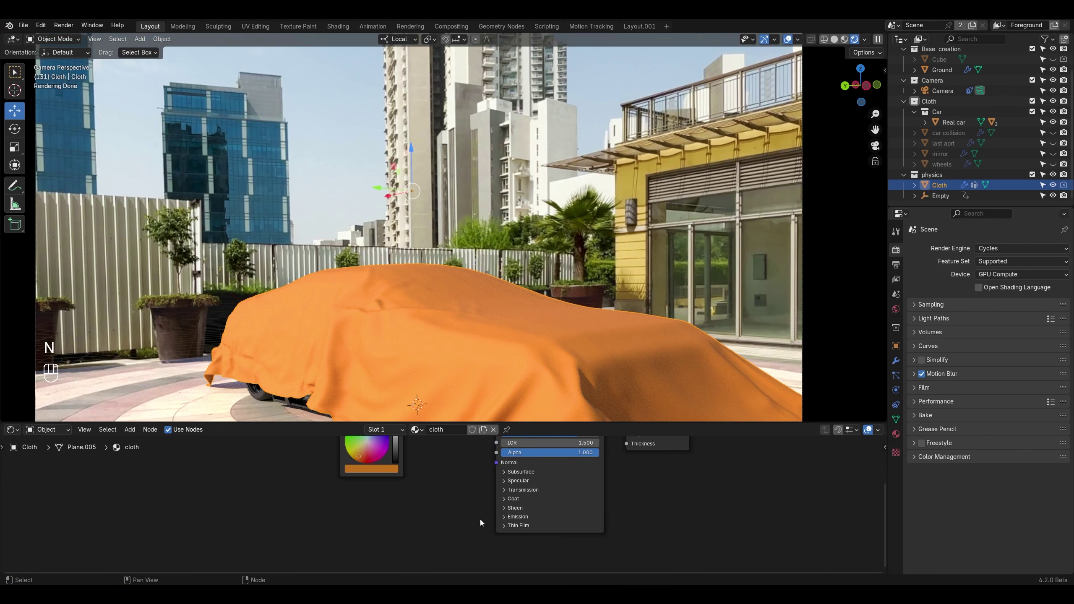
Step: Enlarge the Shader Editor and set the Sheen Weight of the cloth's Principled BSDF to about 0.538
drag(522, 422, 522, 334)
middle_drag(507, 297, 489, 232)
scroll(526, 428, up, 2)
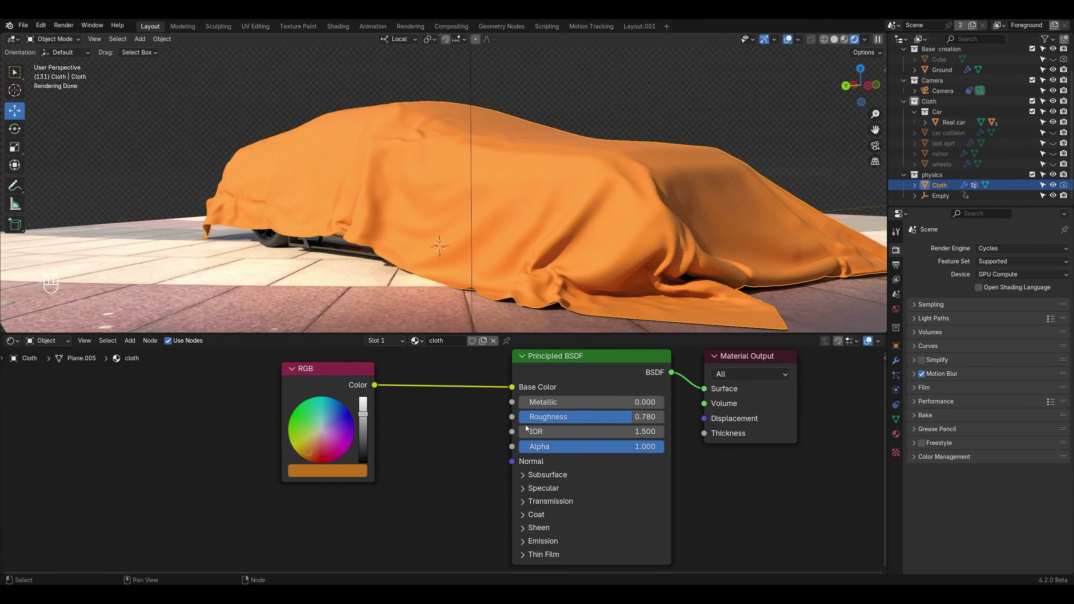
middle_drag(498, 495, 508, 450)
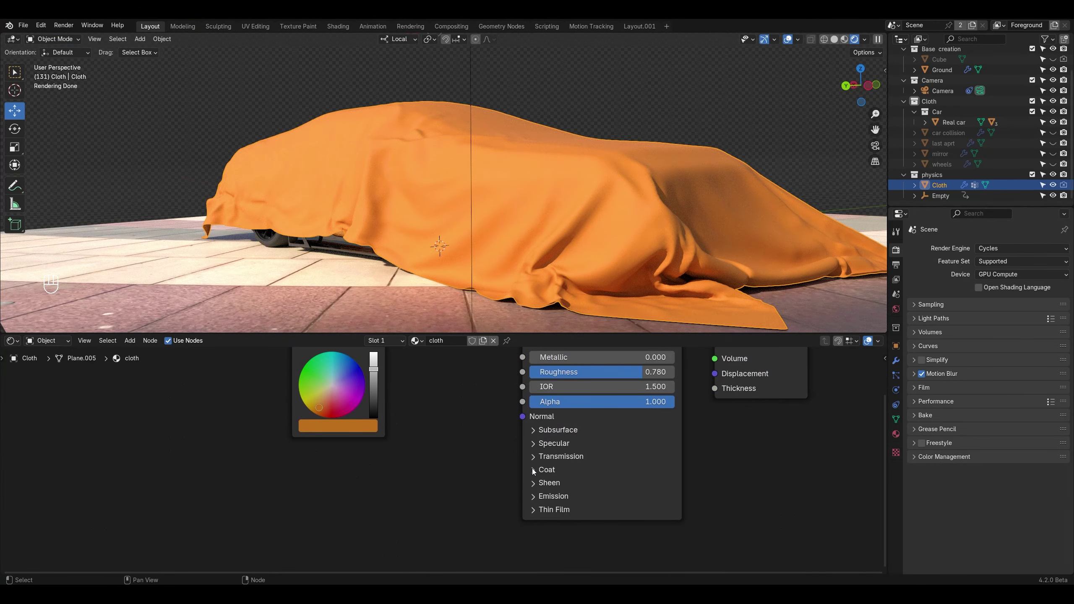
click(538, 483)
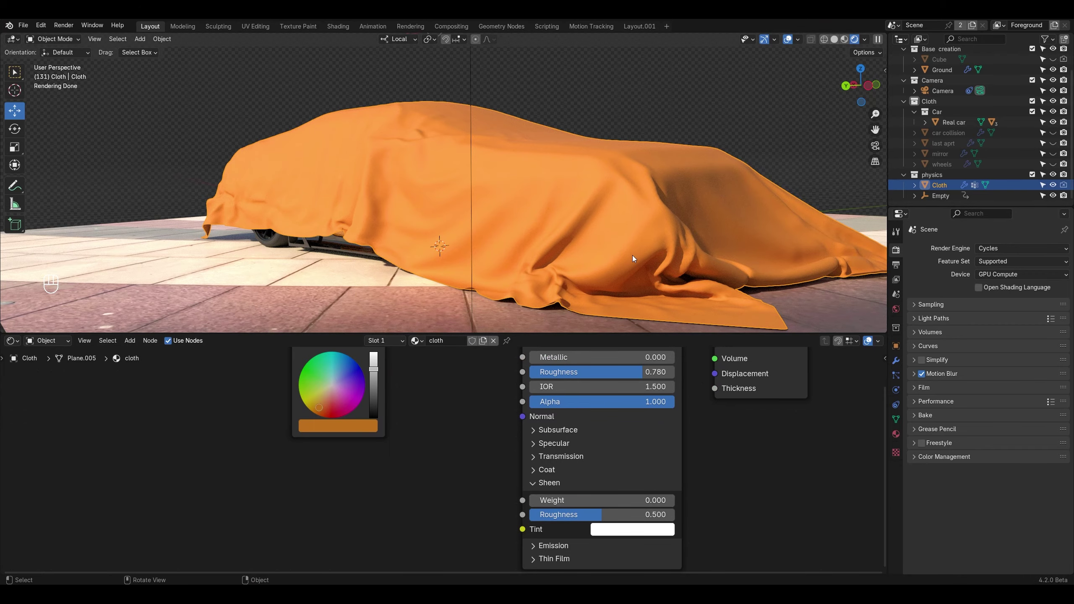
middle_drag(633, 256, 617, 259)
drag(546, 504, 651, 455)
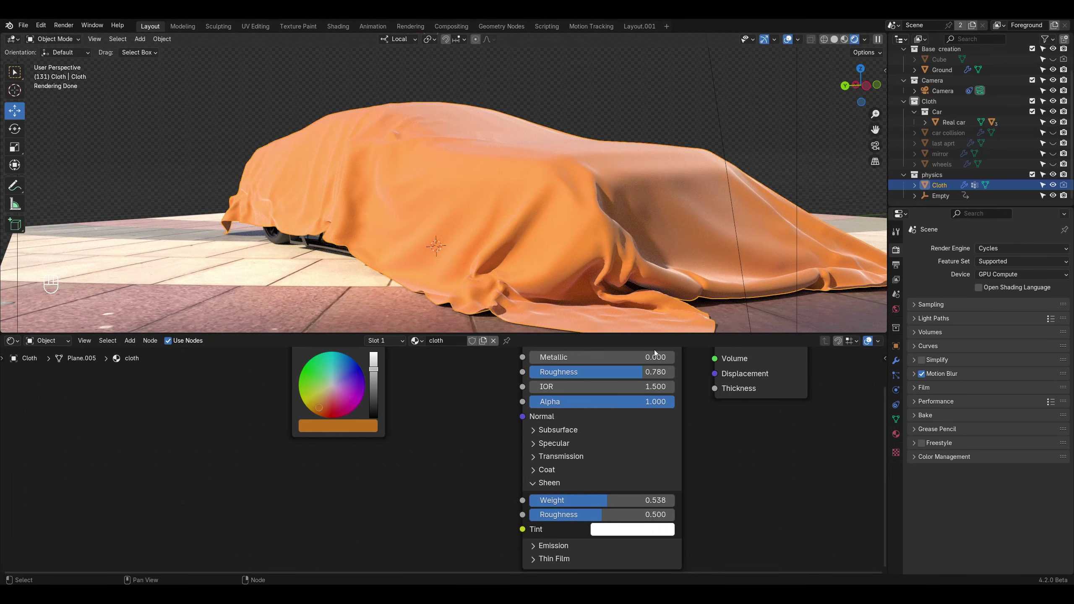
Step: From the camera view, refine the cloth's sheen with a pale yellow Tint, Roughness of about 0.456 and Weight of about 0.382
click(882, 146)
click(629, 531)
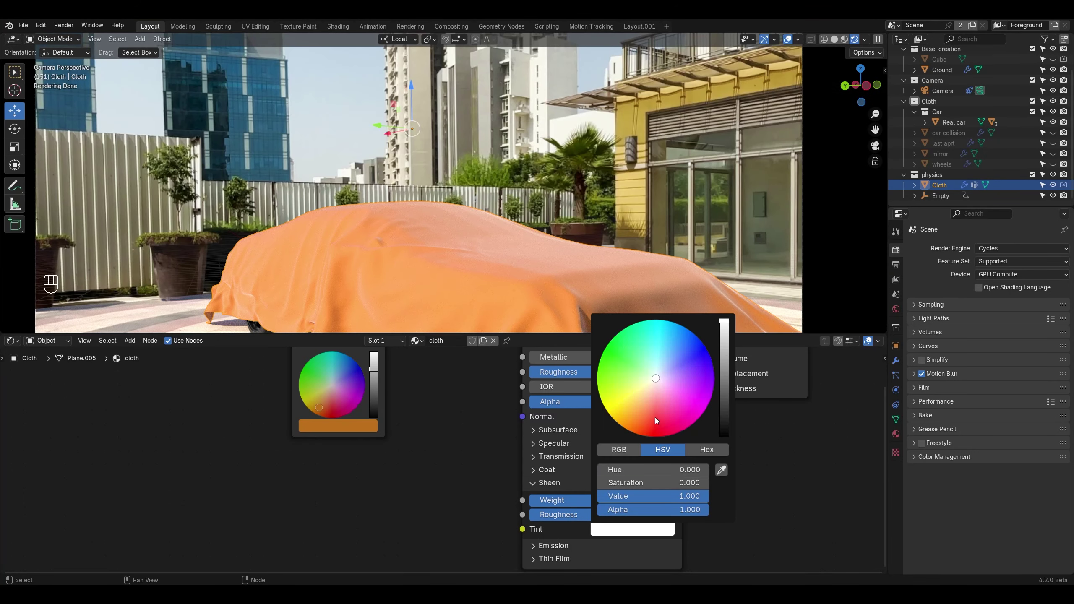
drag(656, 381, 648, 385)
scroll(455, 281, down, 3)
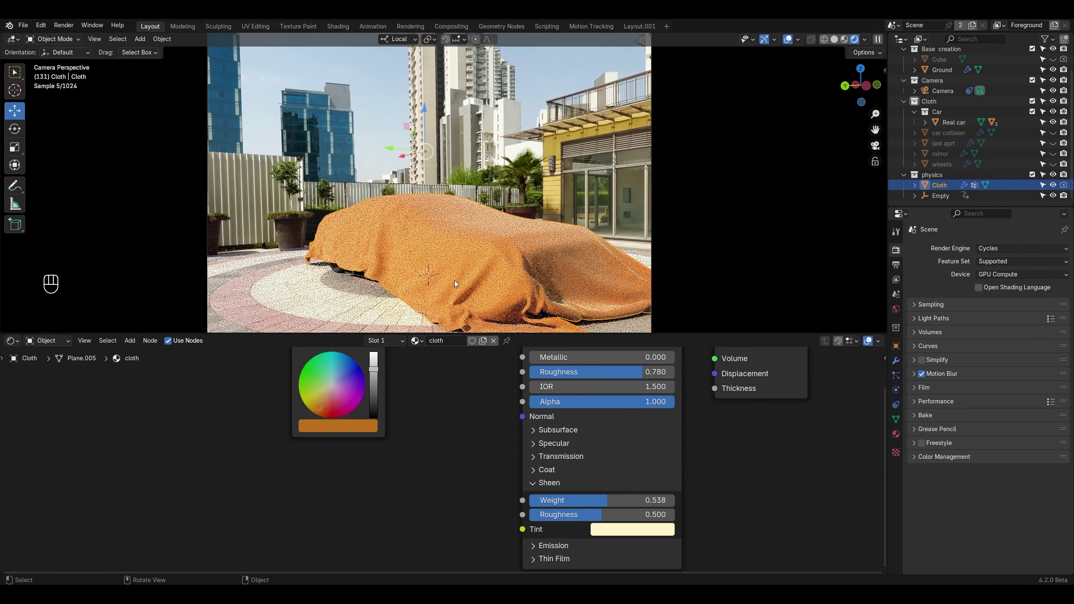
drag(578, 516, 572, 515)
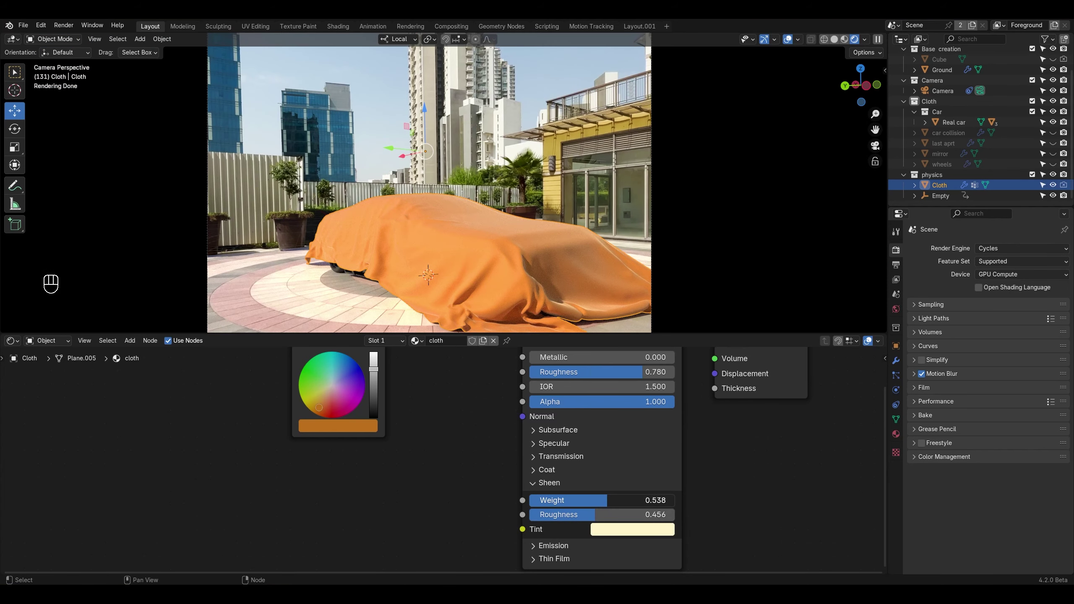
drag(608, 500, 585, 501)
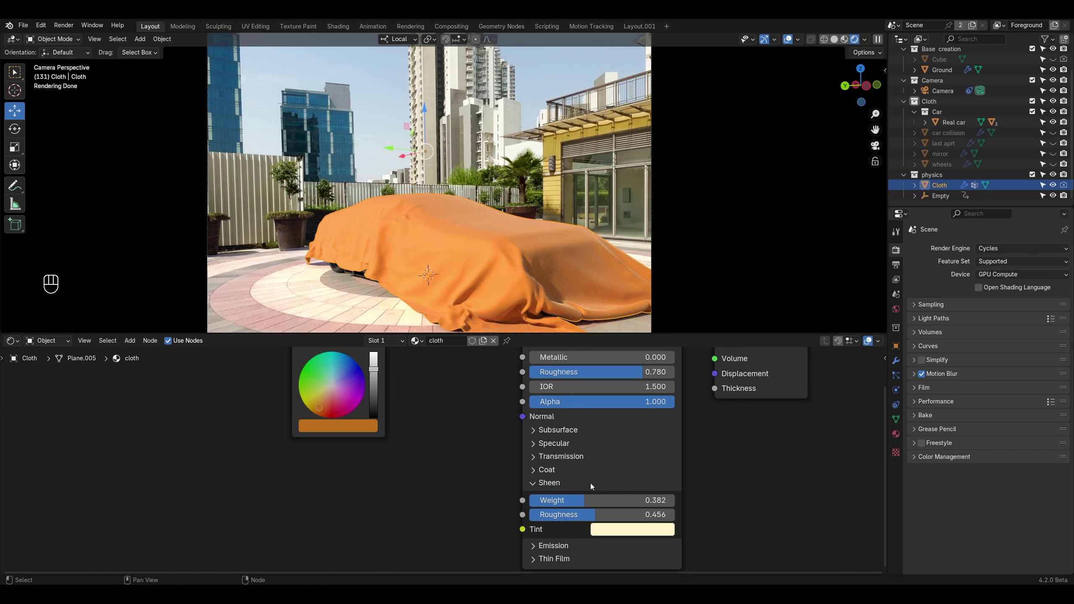
Step: Add a Bump node feeding the Normal input of the Principled BSDF
middle_drag(507, 505, 591, 460)
drag(533, 423, 533, 424)
text(bu)
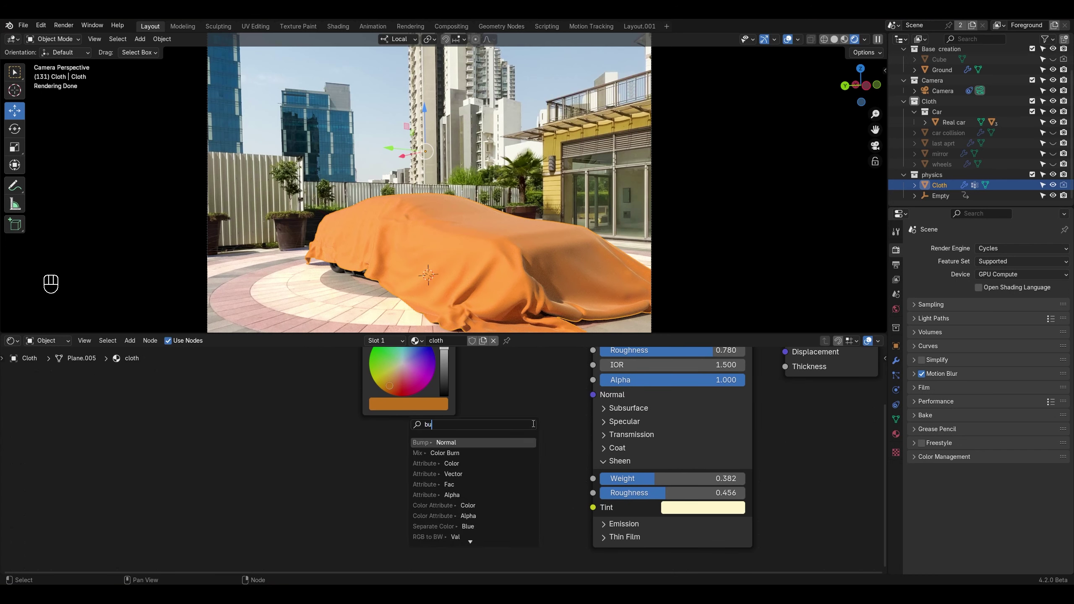
text(mp)
key(Return)
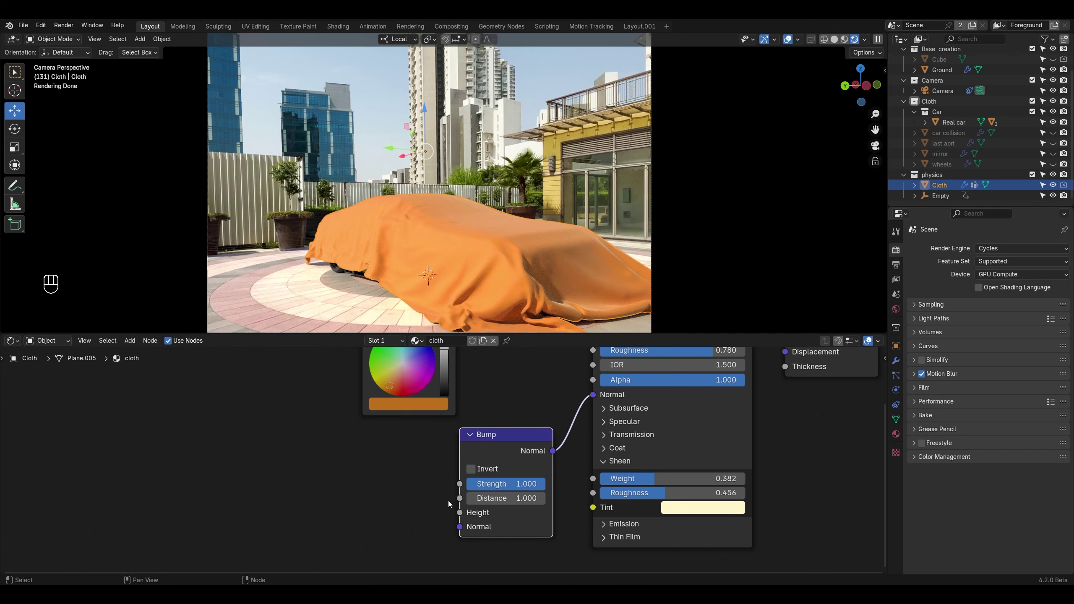
Step: Add a Noise Texture with its Fac output feeding the Bump node's Height input
drag(460, 513, 412, 489)
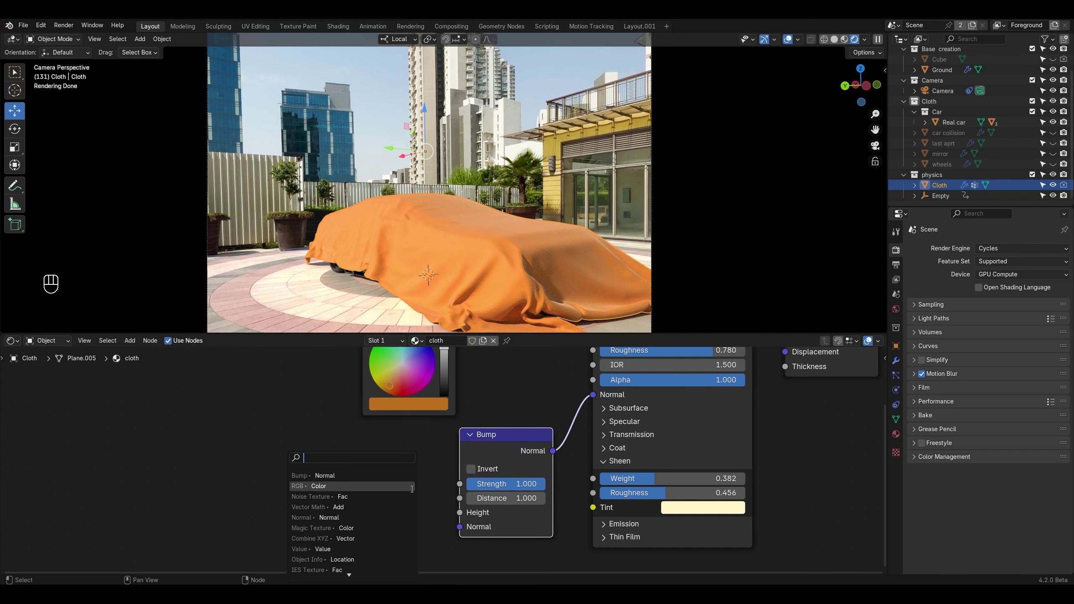
text(noise)
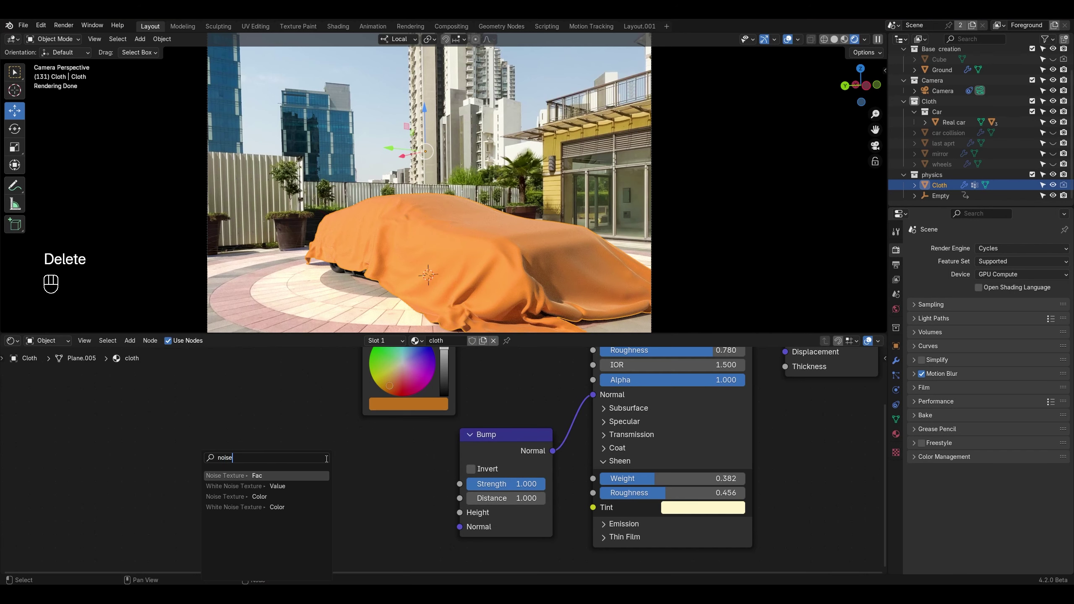
key(Return)
click(327, 460)
middle_drag(275, 502, 363, 430)
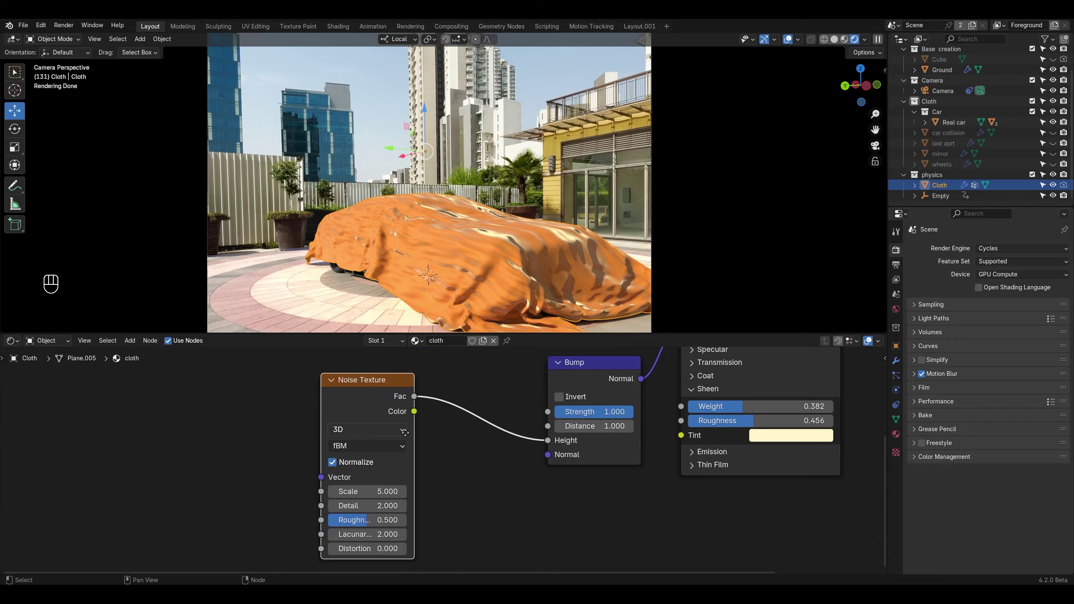
Step: Try a Noise Texture Scale of 100, and settle on 400 for a finer grain
click(373, 490)
text(100)
key(Return)
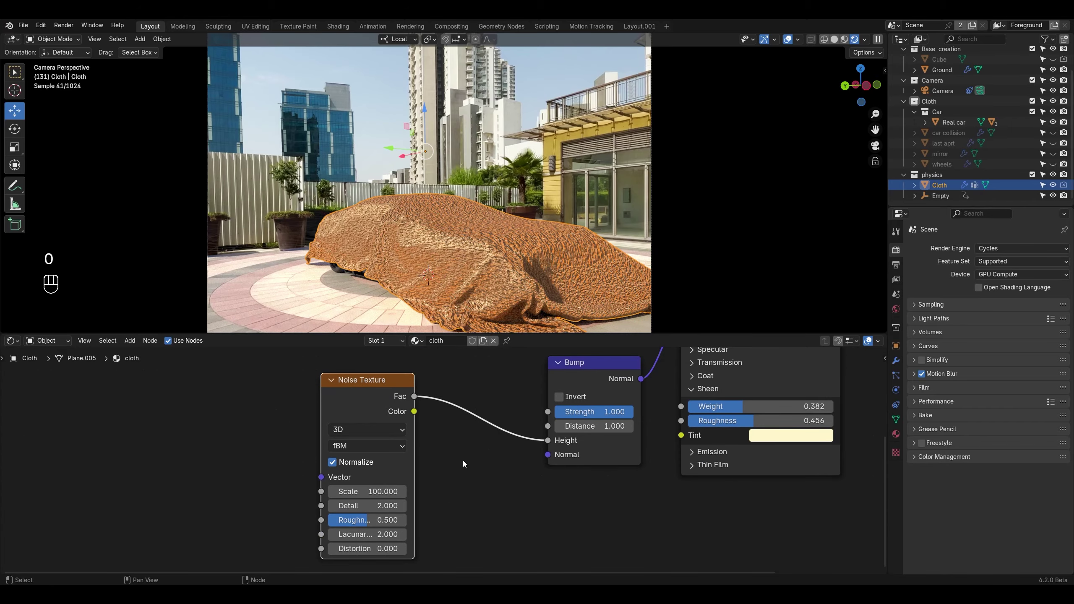
scroll(464, 460, up, 2)
click(371, 400)
text(400)
click(451, 406)
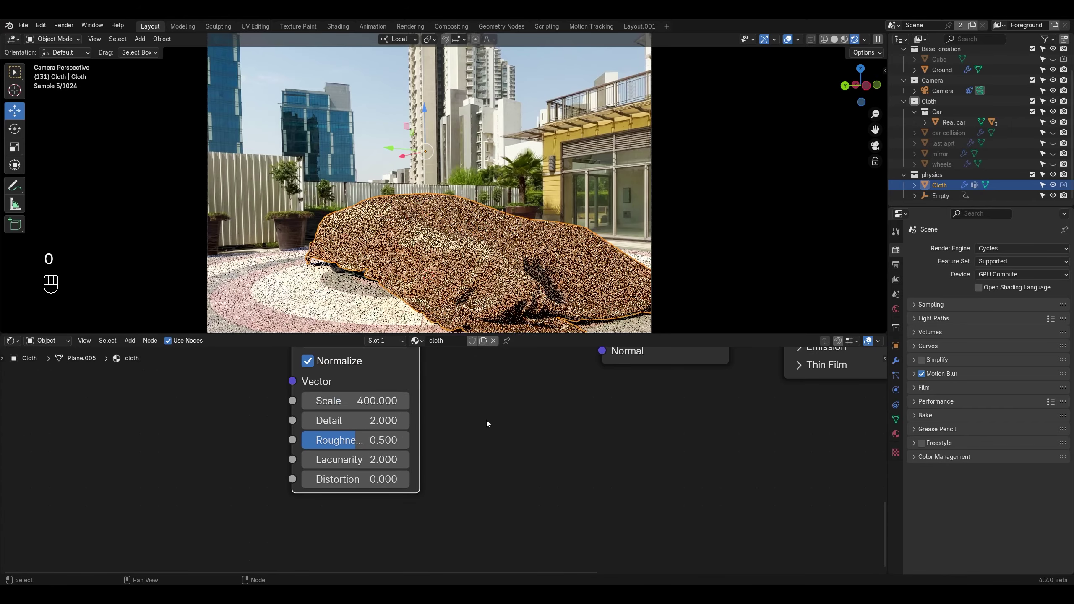
Step: Set the Bump node's Distance to 0.2 and adjust its Strength while viewing the cloth surface up close
middle_drag(487, 420, 333, 538)
scroll(334, 537, up, 1)
scroll(492, 230, up, 2)
shift+middle_drag(484, 296, 478, 193)
scroll(478, 193, up, 2)
scroll(478, 194, up, 2)
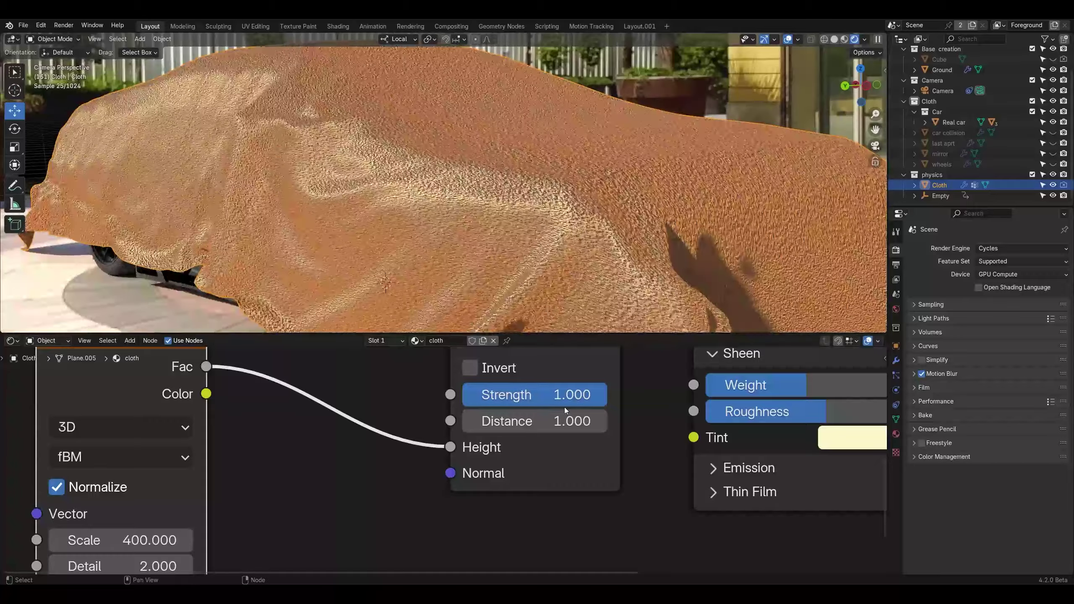
middle_drag(576, 395, 552, 468)
drag(545, 468, 476, 472)
click(541, 491)
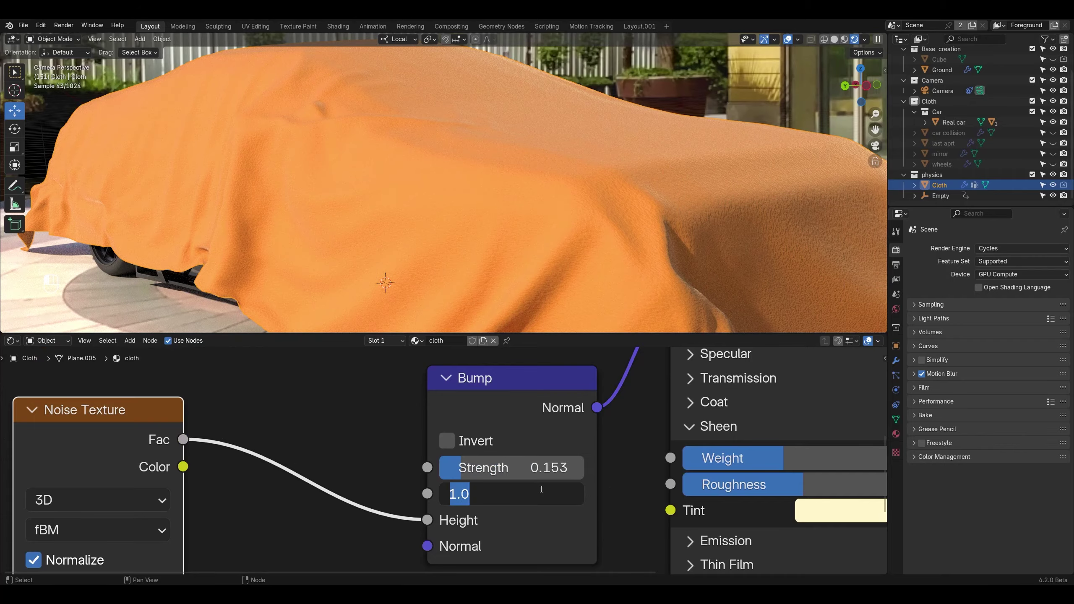
text(.2)
key(Return)
drag(464, 467, 563, 467)
Step: Add Texture Coordinate and Mapping nodes to the Noise Texture and drive the mapping with Object coordinates
middle_drag(135, 445, 515, 352)
key(ctrl+t)
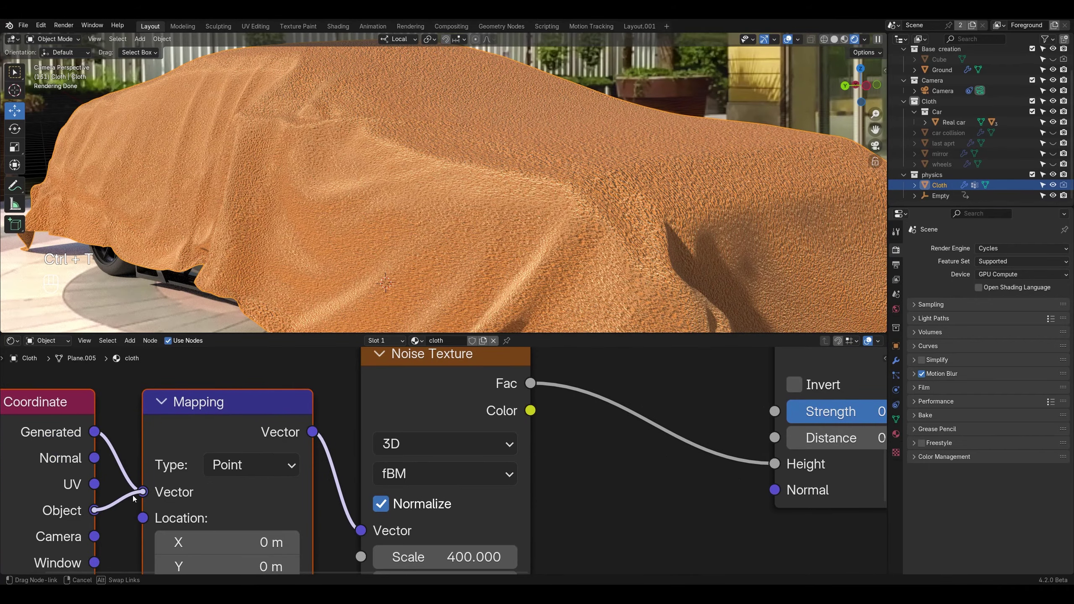
drag(132, 496, 135, 495)
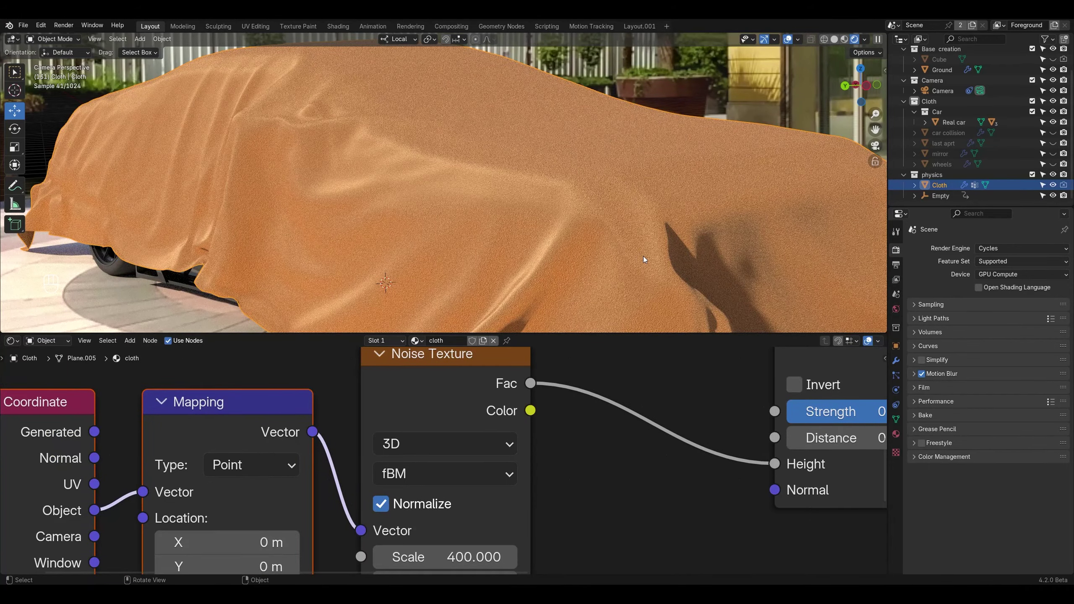
Step: Reduce the Bump node's Strength to 0.22
middle_drag(509, 440, 263, 465)
drag(621, 439, 587, 439)
click(587, 440)
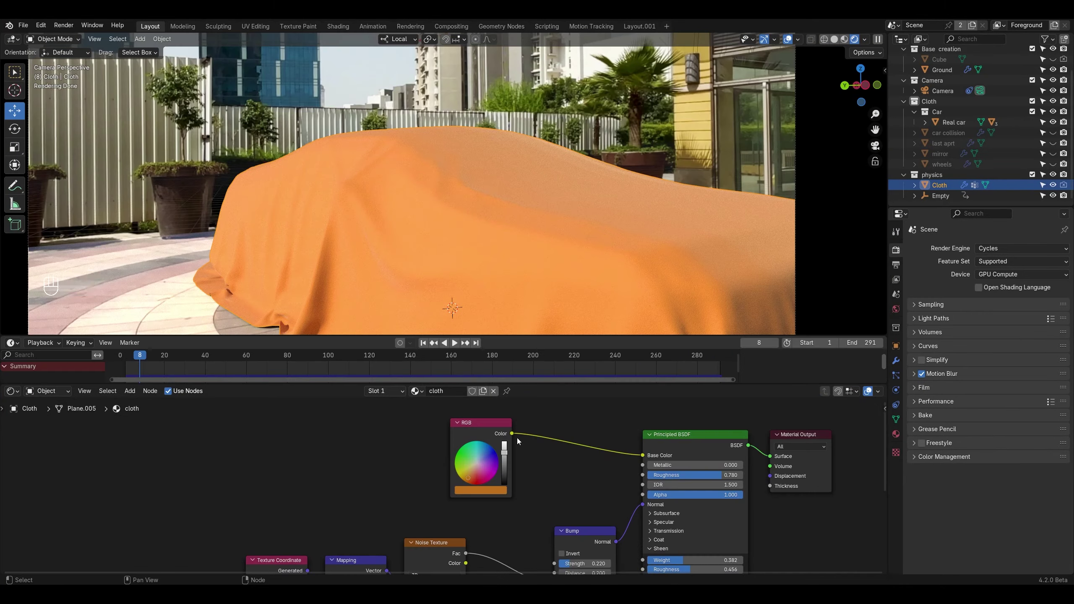
Step: Add a Brick Texture and connect its Color output to the Base Color in place of the RGB node
key(shift+a)
click(400, 429)
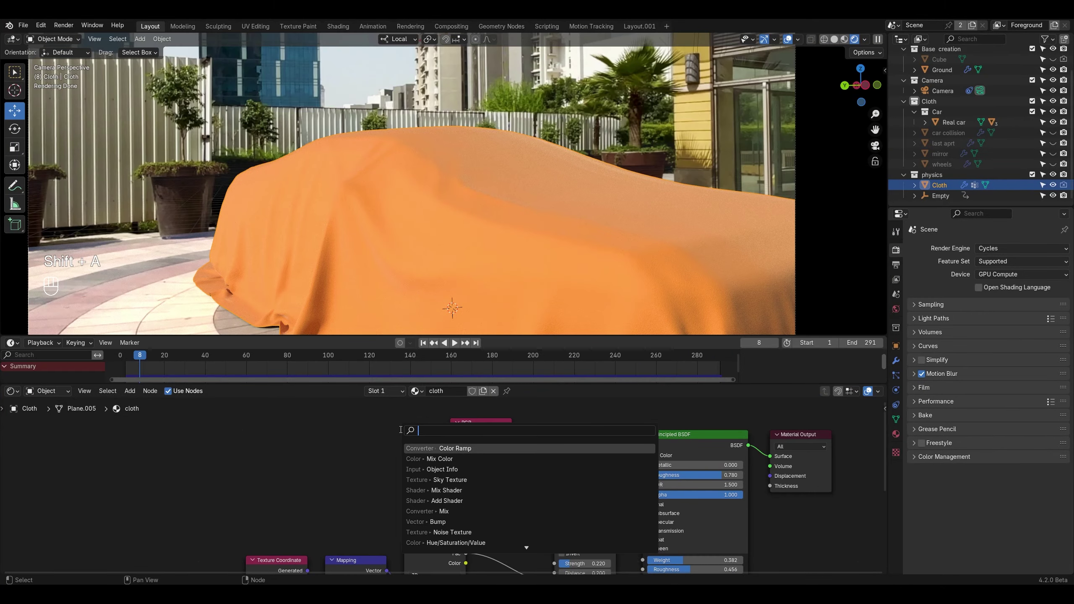
text(BRIC)
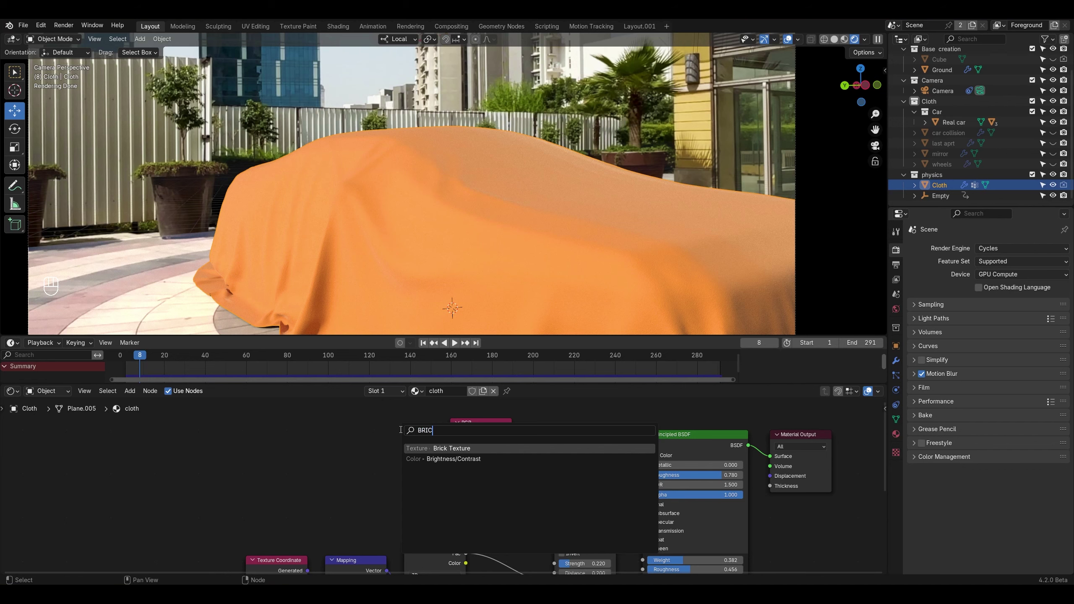
key(Return)
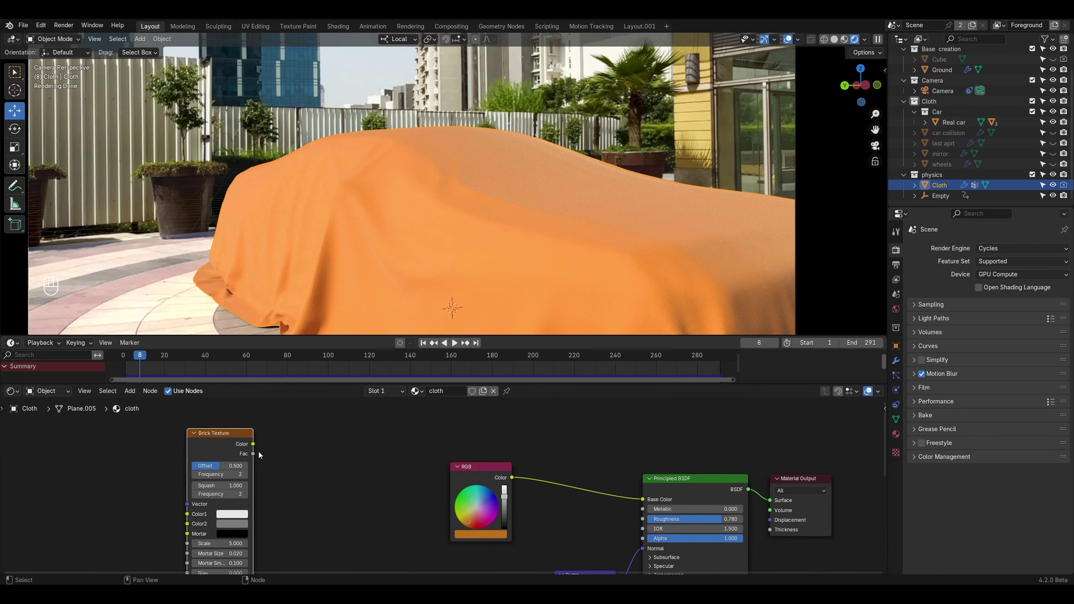
drag(253, 444, 643, 499)
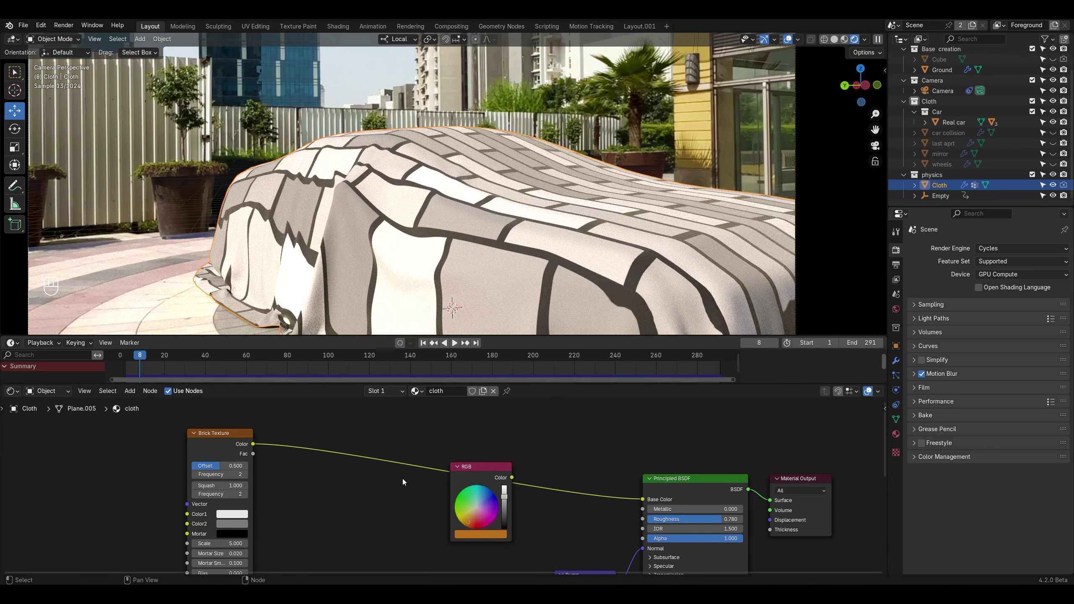
Step: Set the Brick Texture's Scale to 38
scroll(403, 483, up, 8)
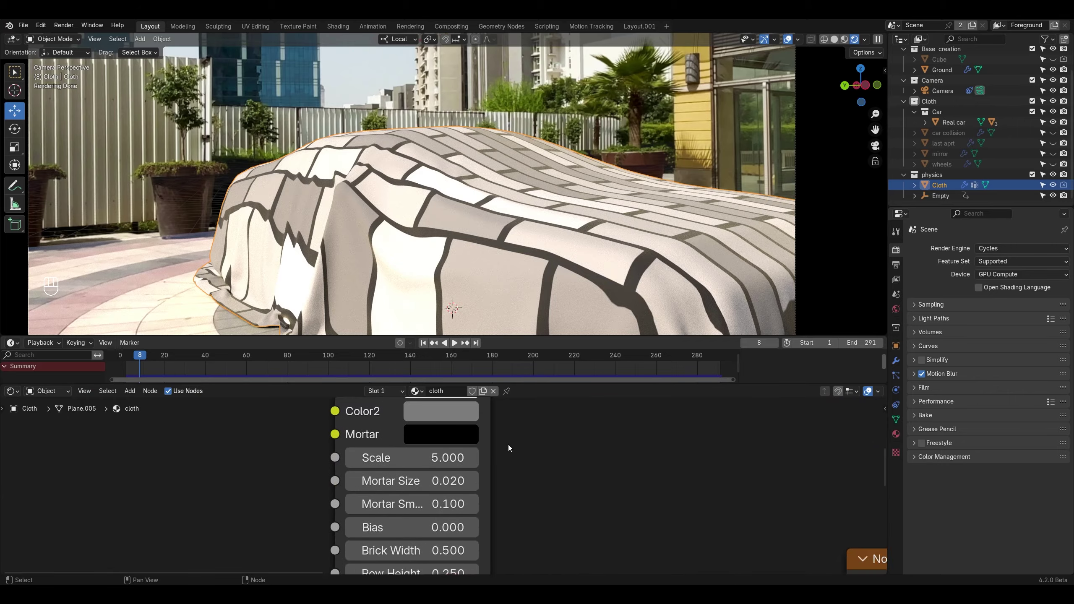
middle_drag(509, 448, 517, 471)
drag(419, 481, 558, 481)
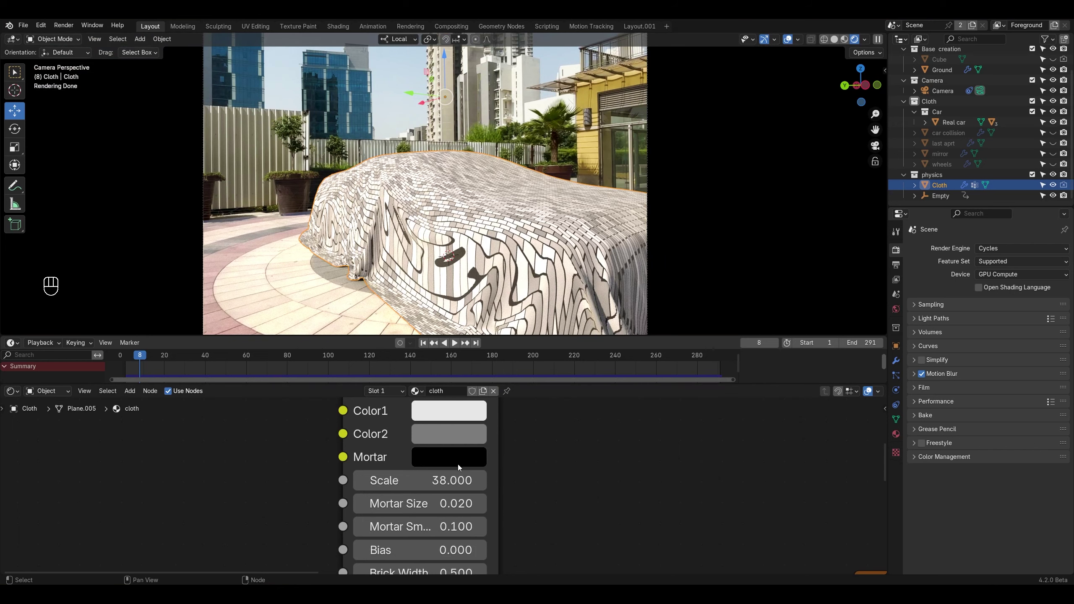
Step: Add Texture Coordinate and Mapping nodes to the Brick Texture and try Object coordinates for the mapping
middle_drag(375, 507, 505, 556)
key(ctrl+t)
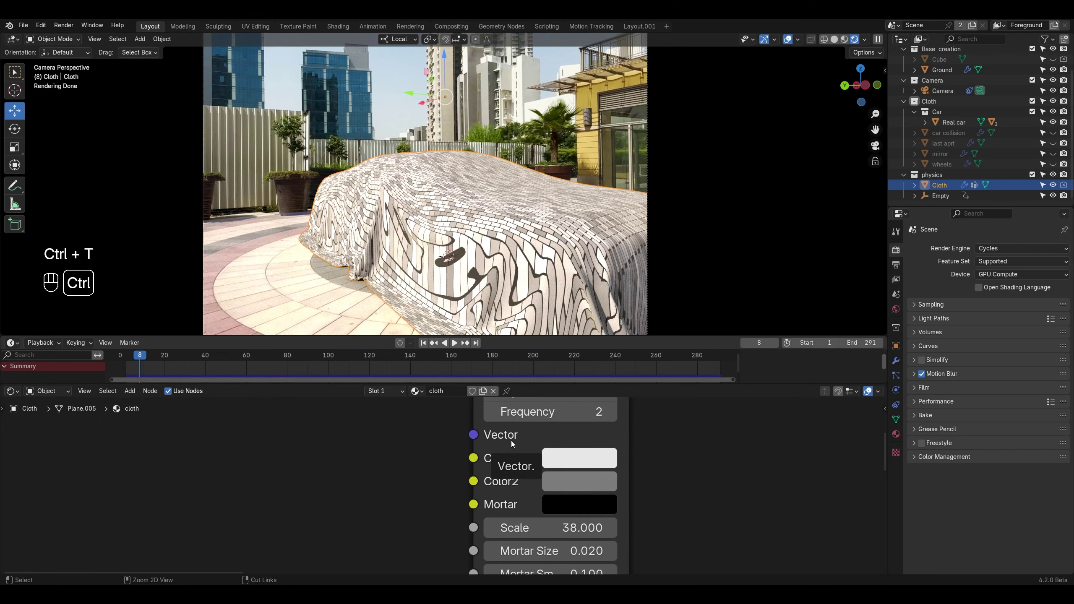
middle_drag(511, 441, 515, 528)
click(509, 448)
key(ctrl+t)
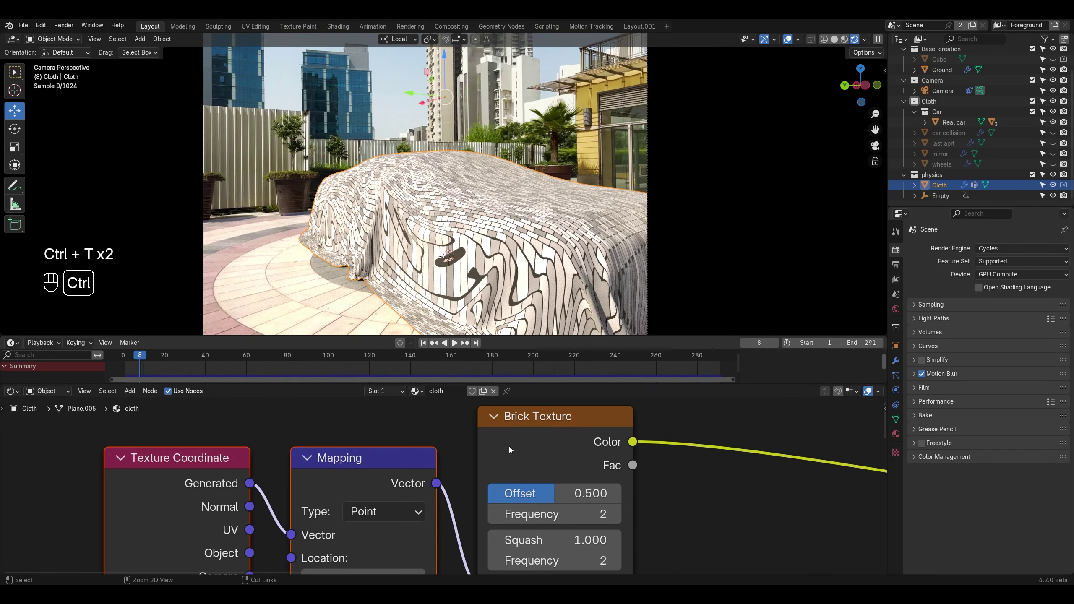
middle_drag(237, 568, 301, 493)
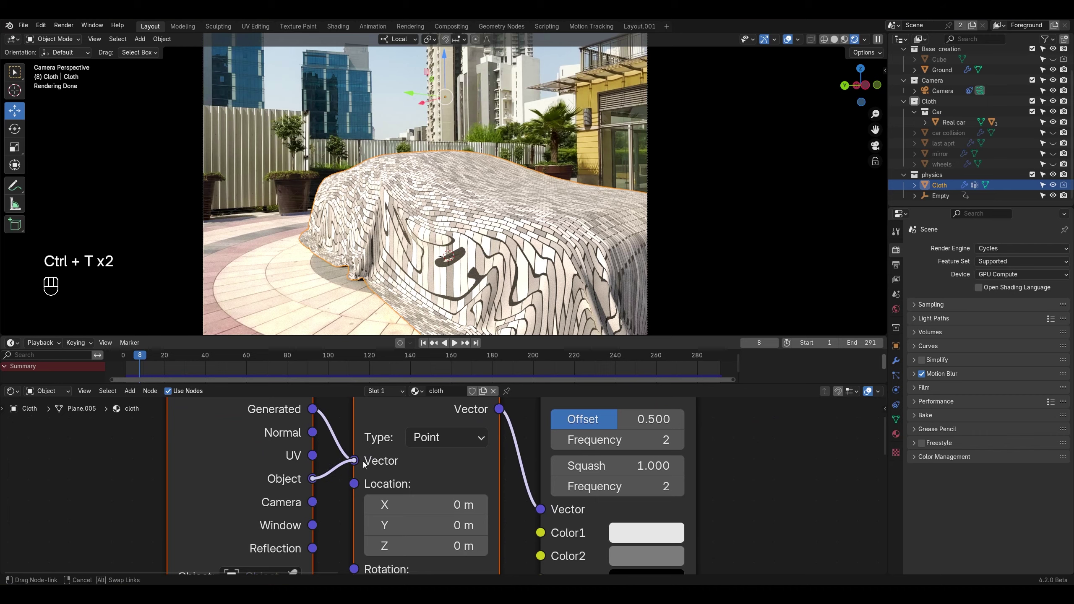
drag(363, 464, 361, 462)
middle_drag(361, 462, 345, 440)
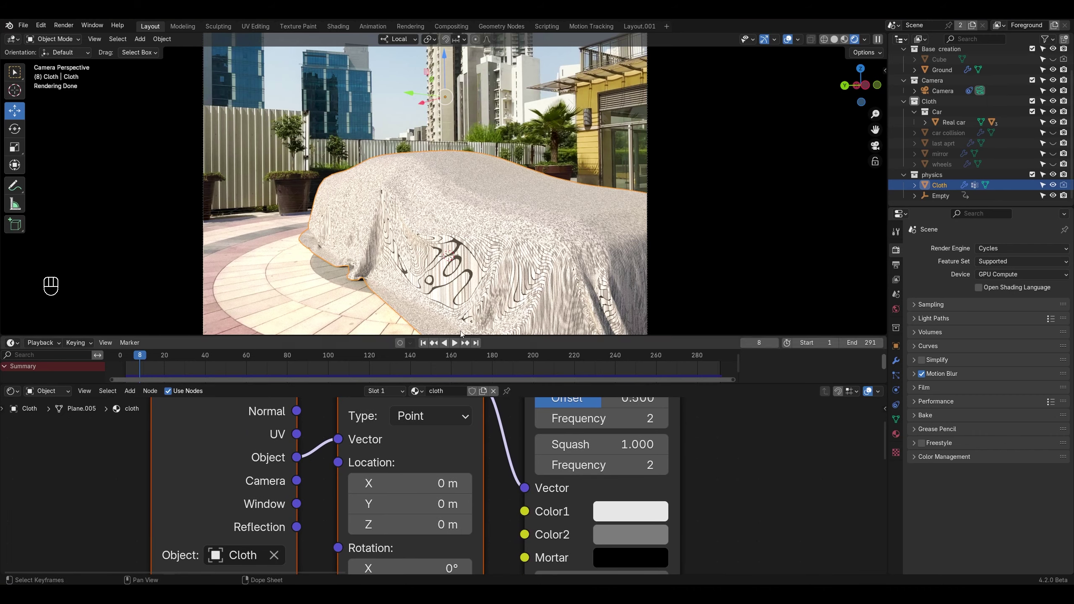
Step: Unwrap the whole cloth mesh with Cube Projection and connect the UV output to the Brick Texture's Mapping node
key(Tab)
key(a)
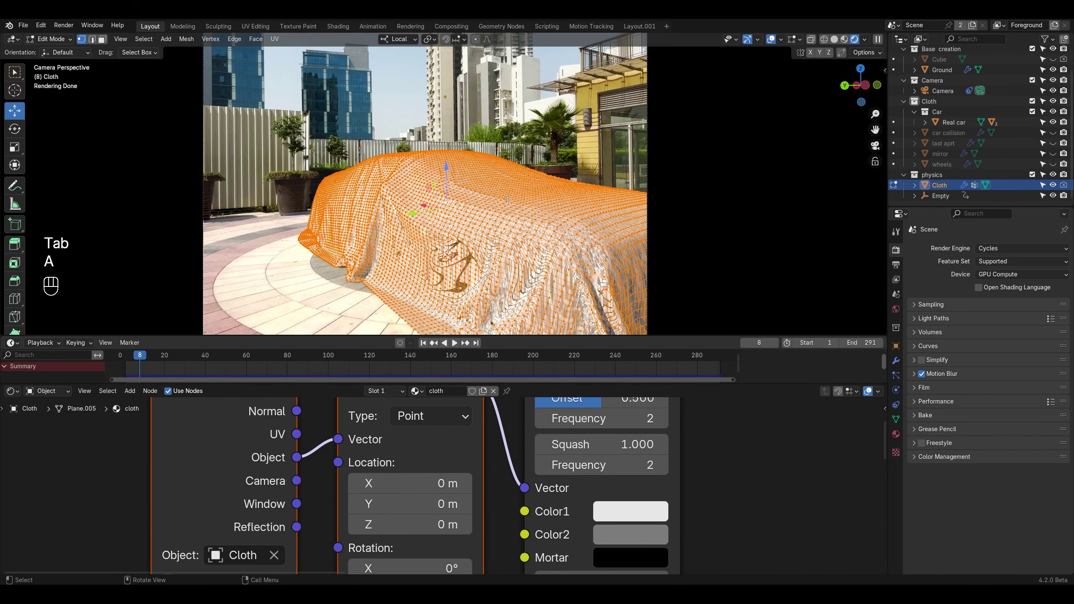
key(u)
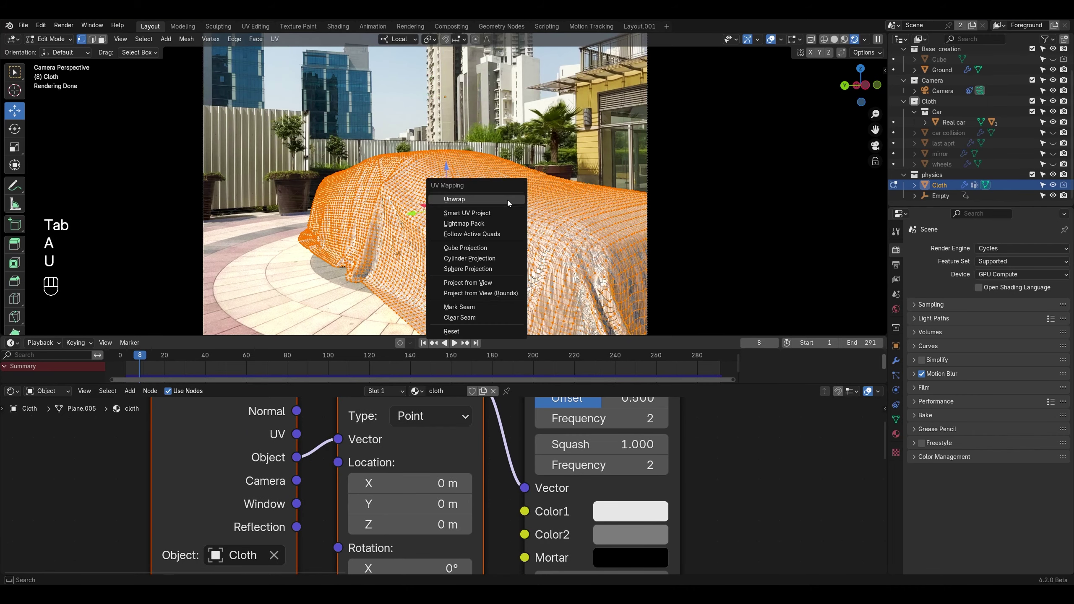
click(481, 249)
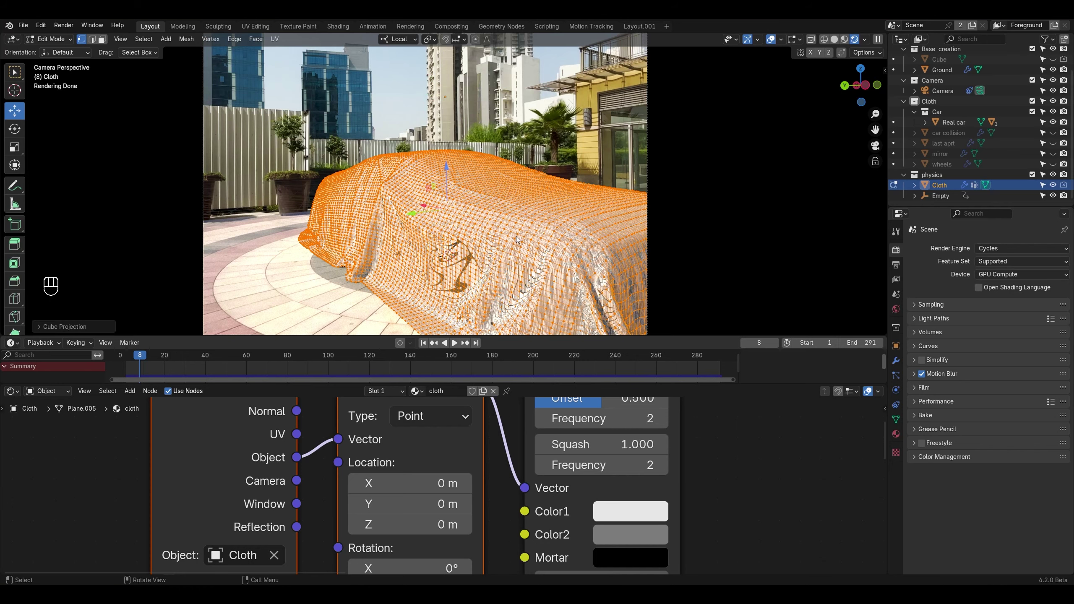
key(Tab)
scroll(679, 567, down, 1)
drag(368, 459, 400, 464)
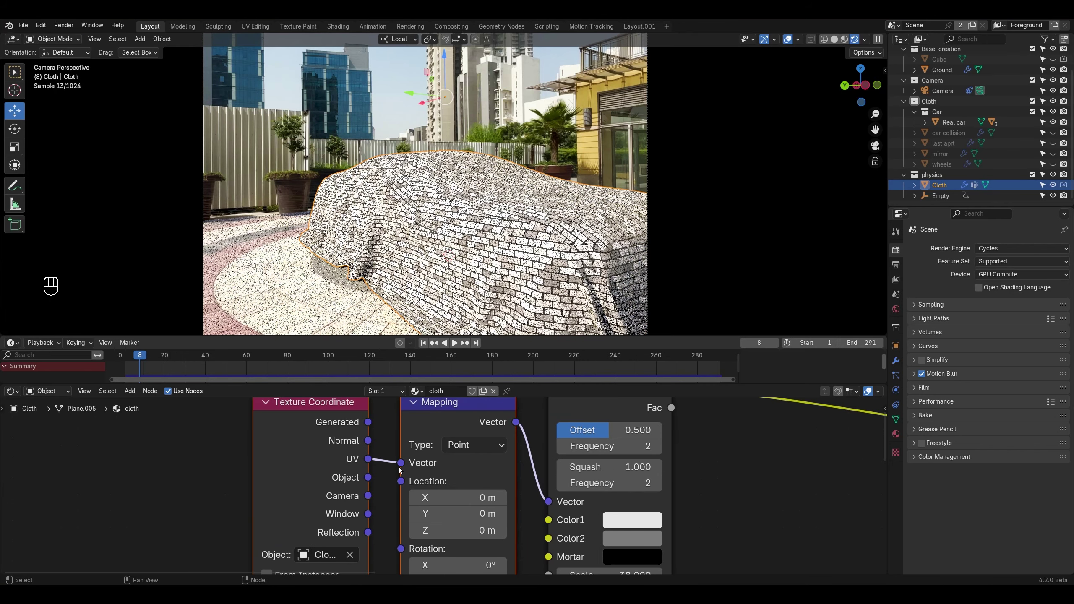
Step: Unwrap the whole cloth mesh again with the Unwrap operation in place of the cube projection
key(Tab)
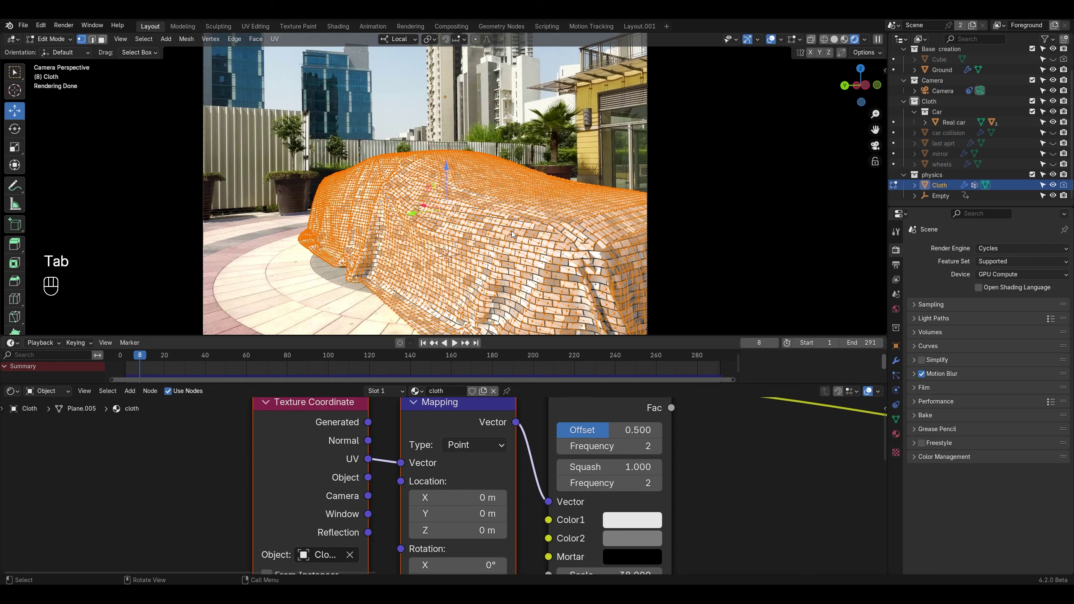
key(u)
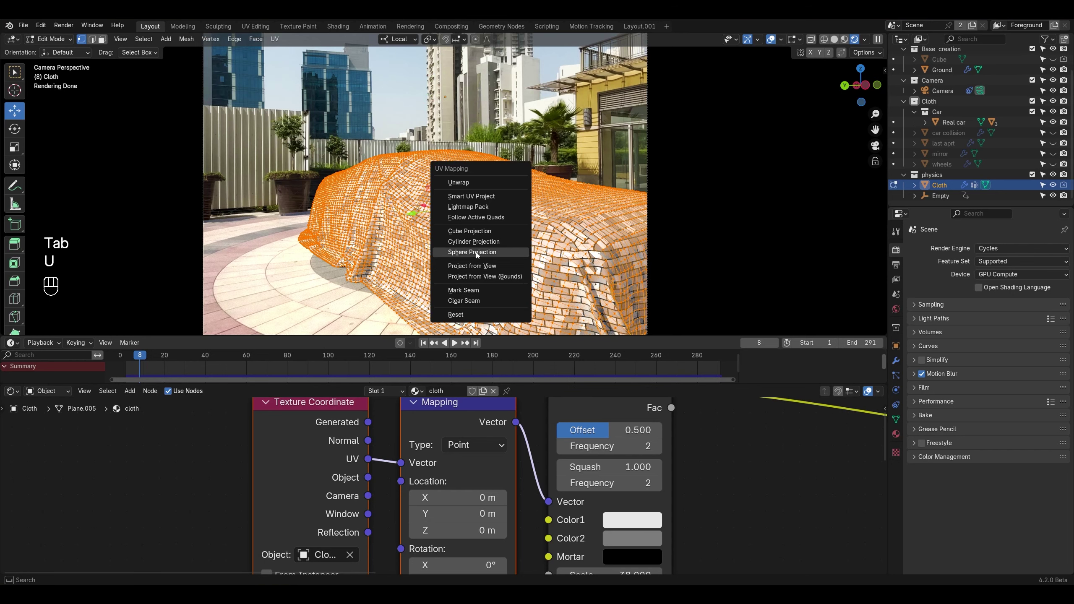
click(476, 191)
key(Tab)
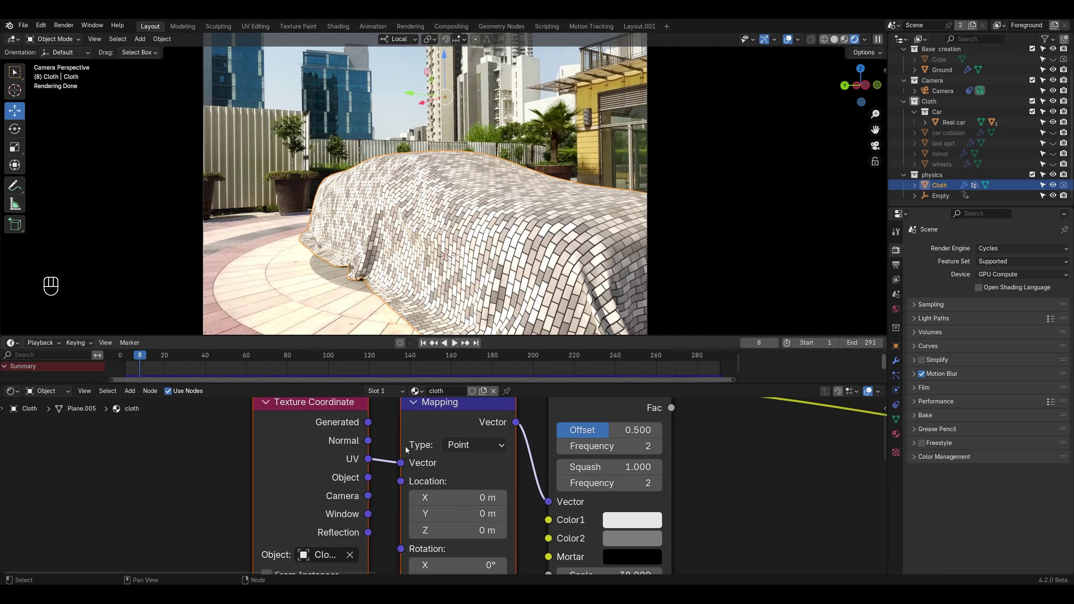
Step: Set the Z rotation of the Brick Texture's Mapping node to 90°
middle_drag(462, 484, 425, 361)
drag(423, 475, 504, 475)
click(438, 475)
text(9)
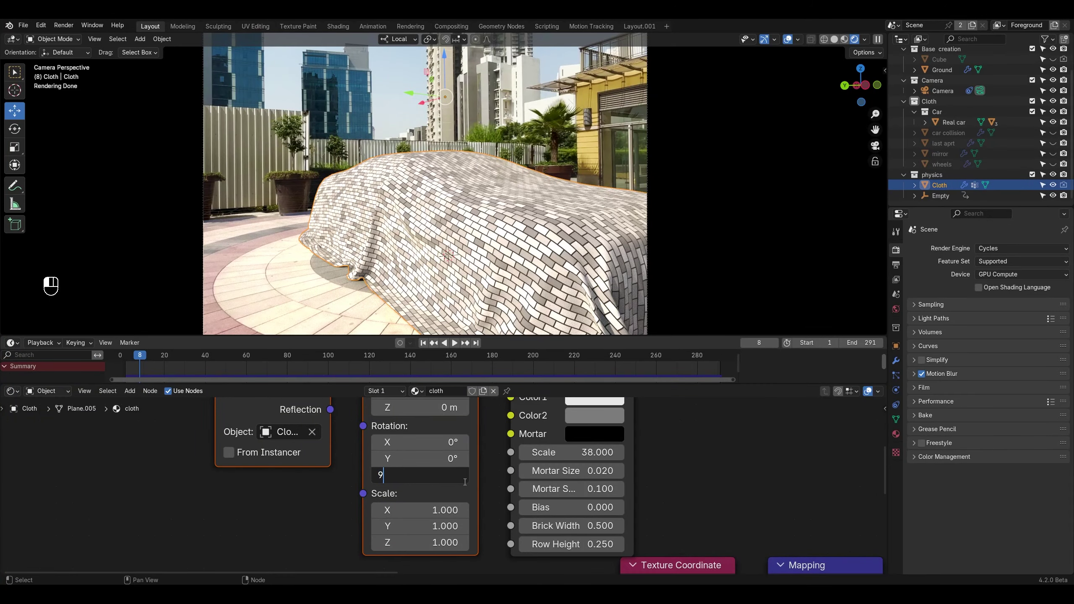
text(0)
key(Return)
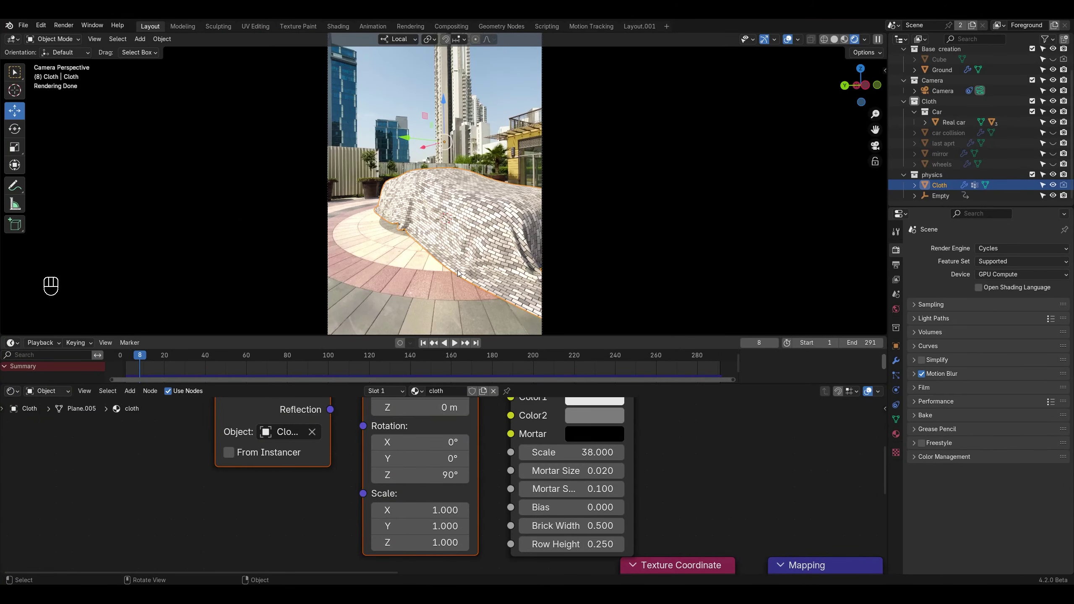
Step: Try a light grey and an orange as the Brick Texture's Color2
middle_drag(527, 428, 405, 503)
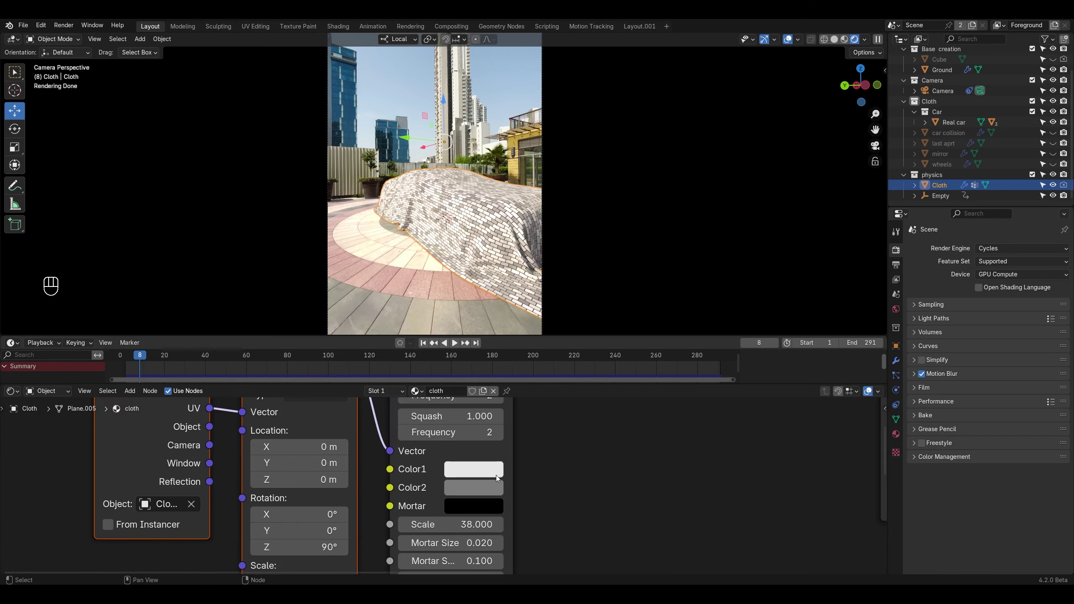
scroll(496, 475, up, 4)
click(466, 507)
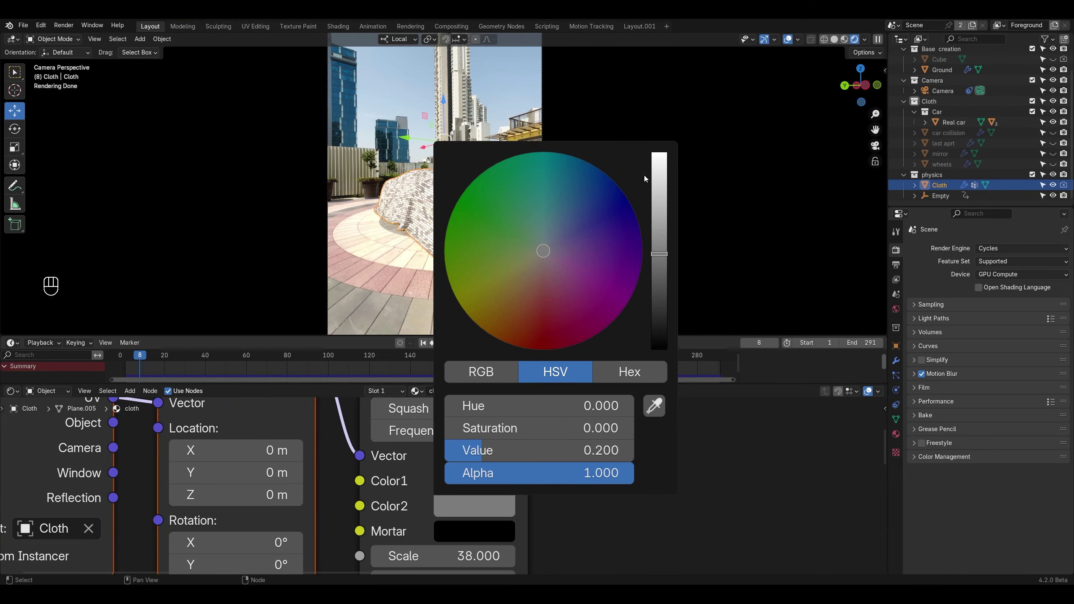
click(659, 176)
shift+middle_drag(499, 303, 305, 330)
scroll(305, 332, up, 2)
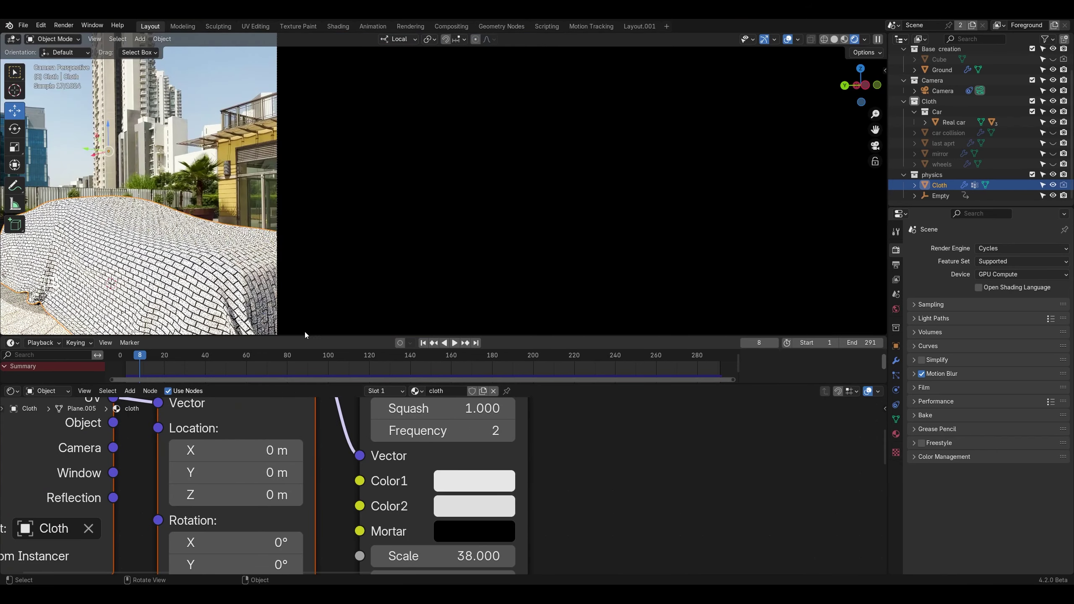
click(473, 504)
drag(551, 298, 510, 315)
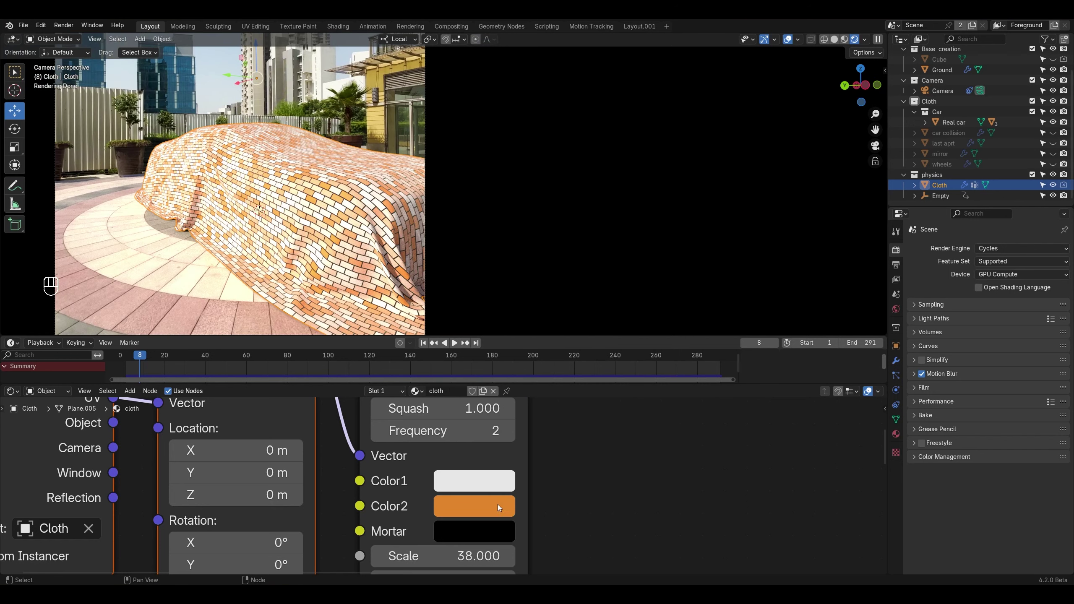
Step: Sample the pinkish paving colour from the background for Color2 and darken it to a Value of 0.274
click(497, 505)
click(653, 409)
click(183, 318)
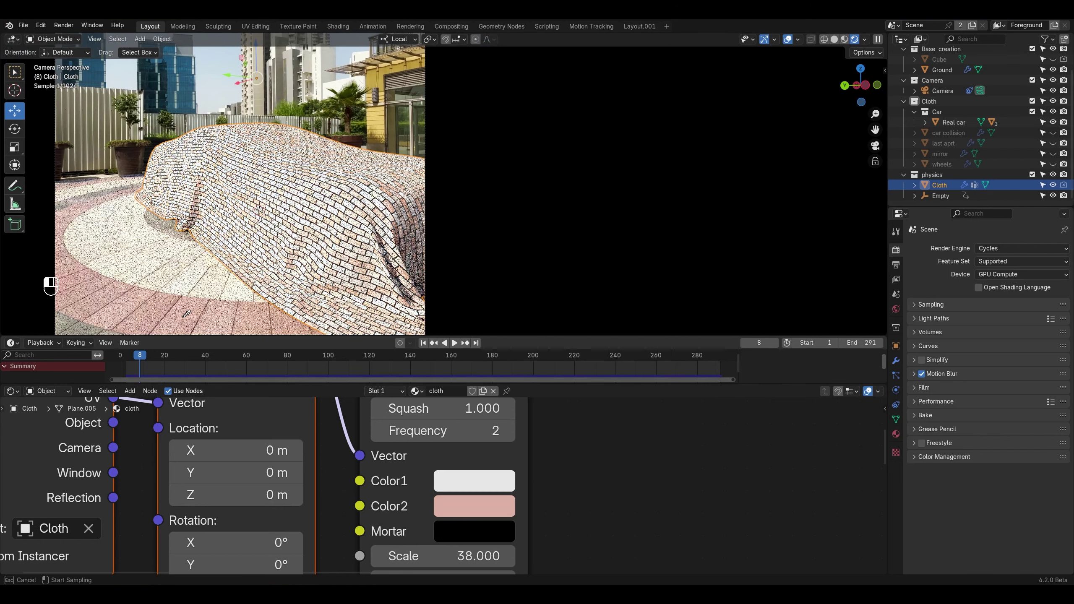
click(504, 510)
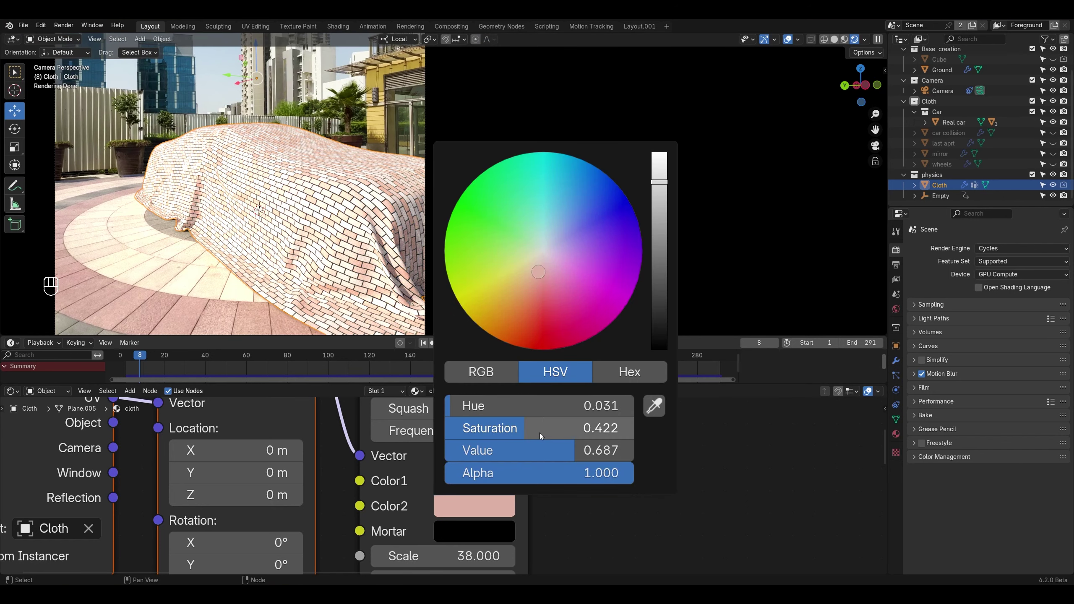
drag(571, 452, 496, 452)
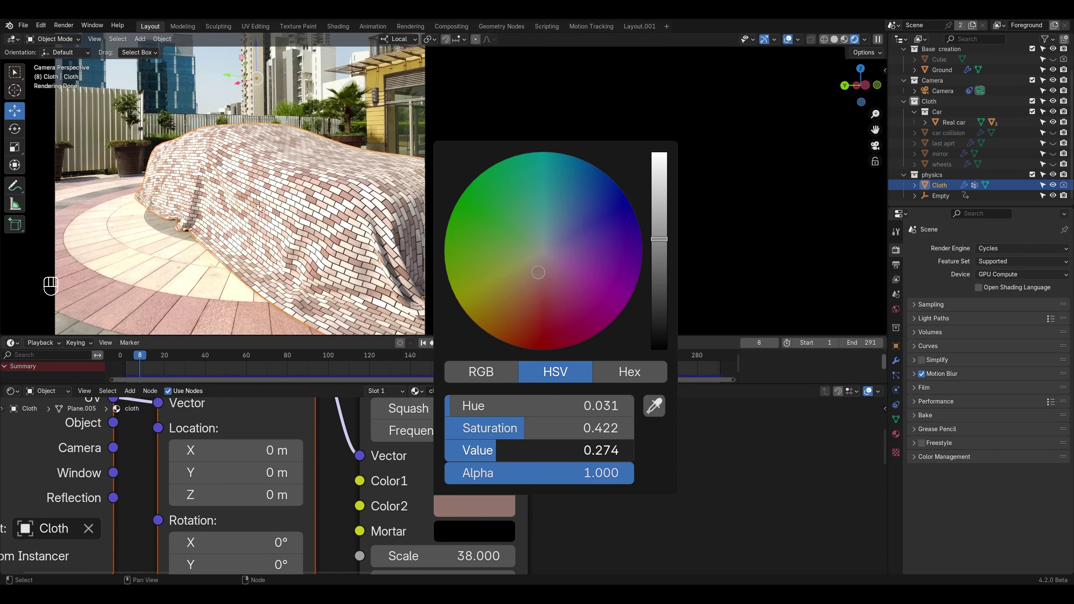
Step: Set the Brick Texture's Scale to 28.510, Mortar Size to 0.010, Mortar Smooth to 1.000 and Bias to 0.400
middle_drag(234, 495, 472, 369)
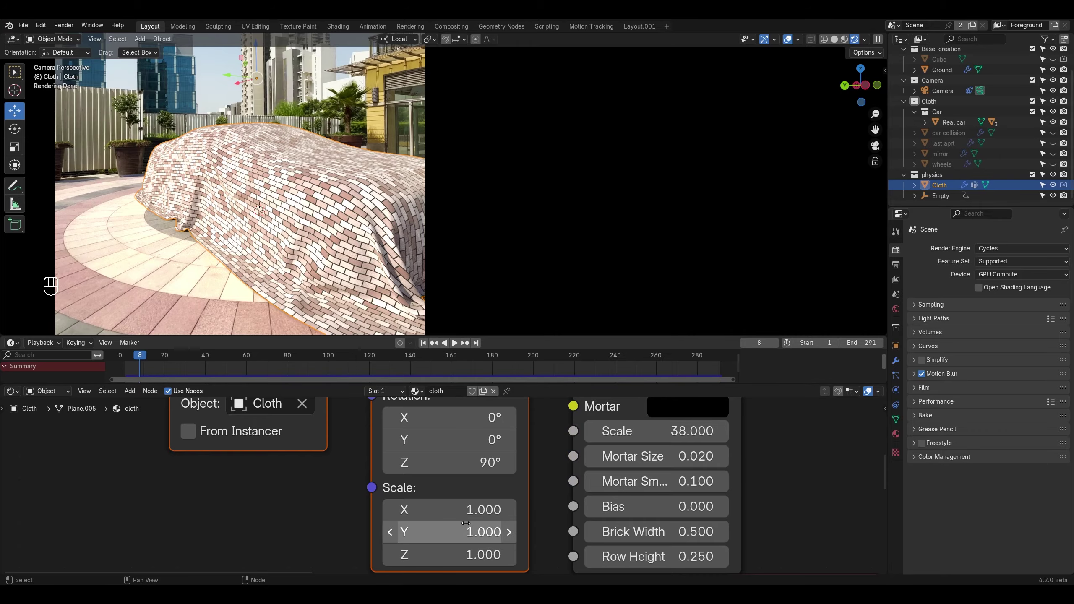
drag(710, 431, 602, 431)
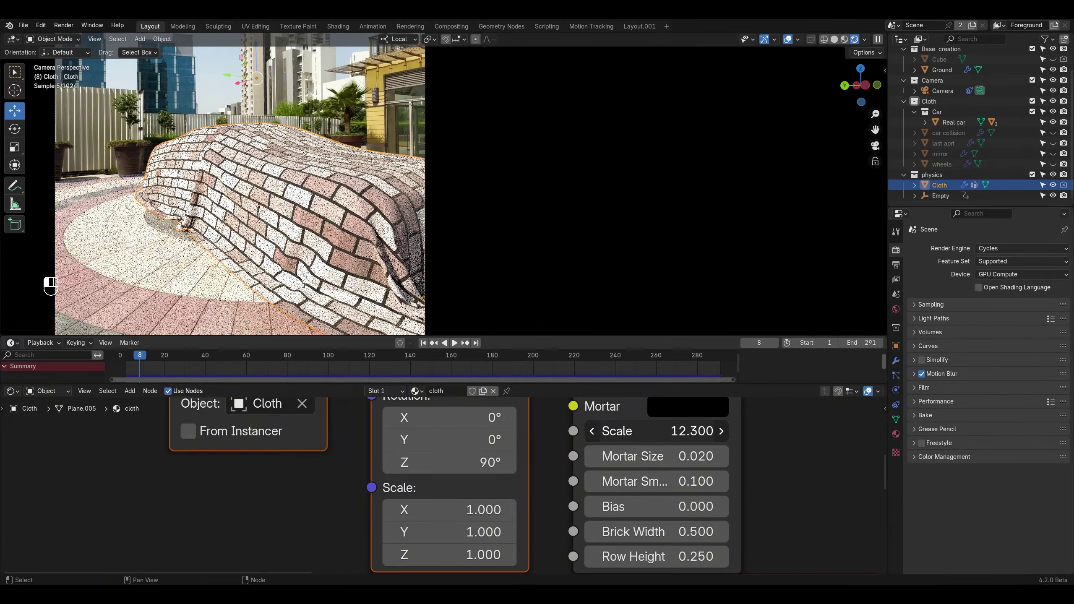
drag(704, 456, 721, 456)
key(ctrl+z)
mouse_move(704, 457)
shift+mouse_down()
mouse_move(714, 456)
mouse_move(694, 456)
shift+mouse_up()
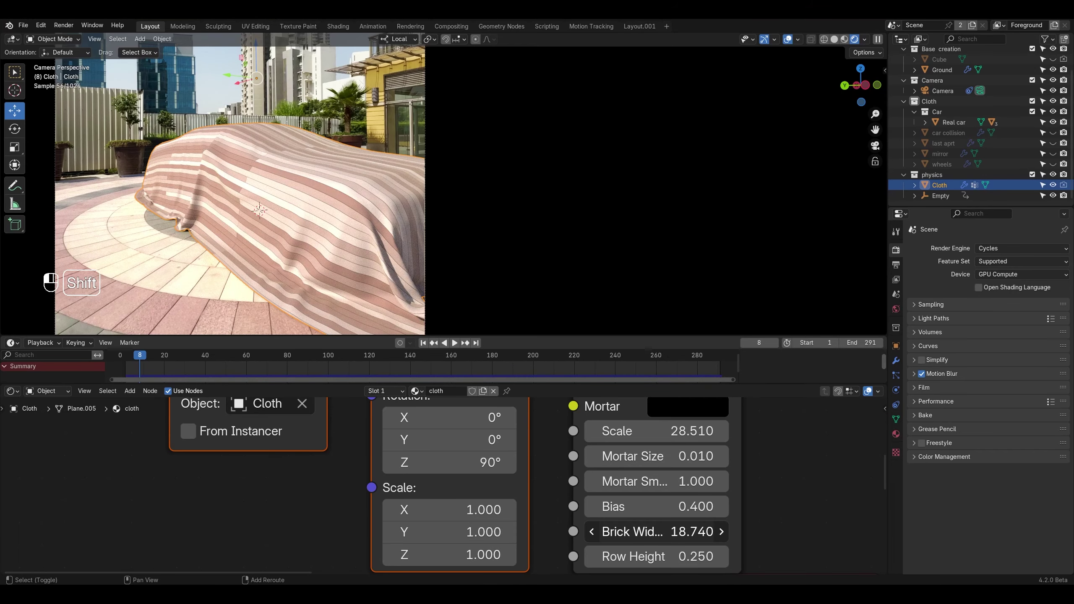
Step: Stretch the bricks into stripes with a Brick Width of 50.130 and a Row Height of 0.410
shift+drag(657, 532, 719, 532)
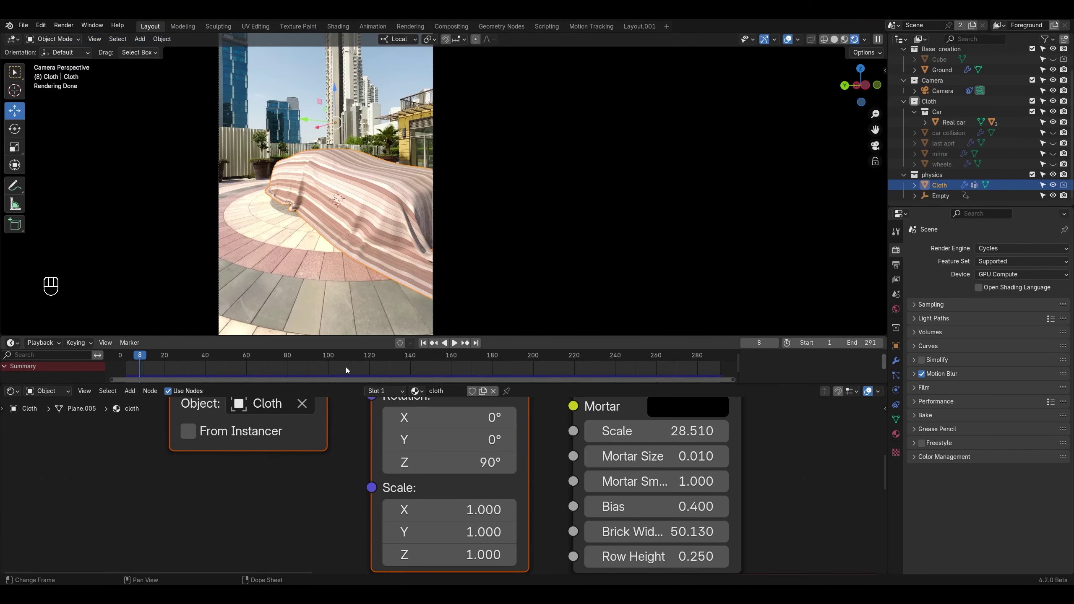
middle_drag(635, 521, 595, 460)
scroll(596, 460, up, 1)
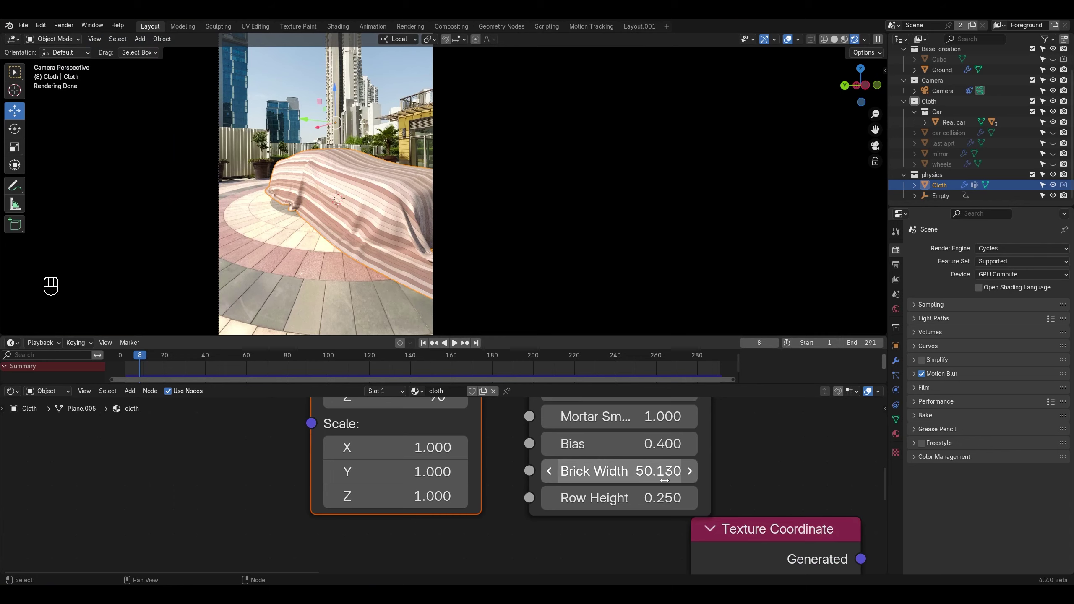
shift+drag(665, 498, 638, 498)
scroll(360, 252, up, 2)
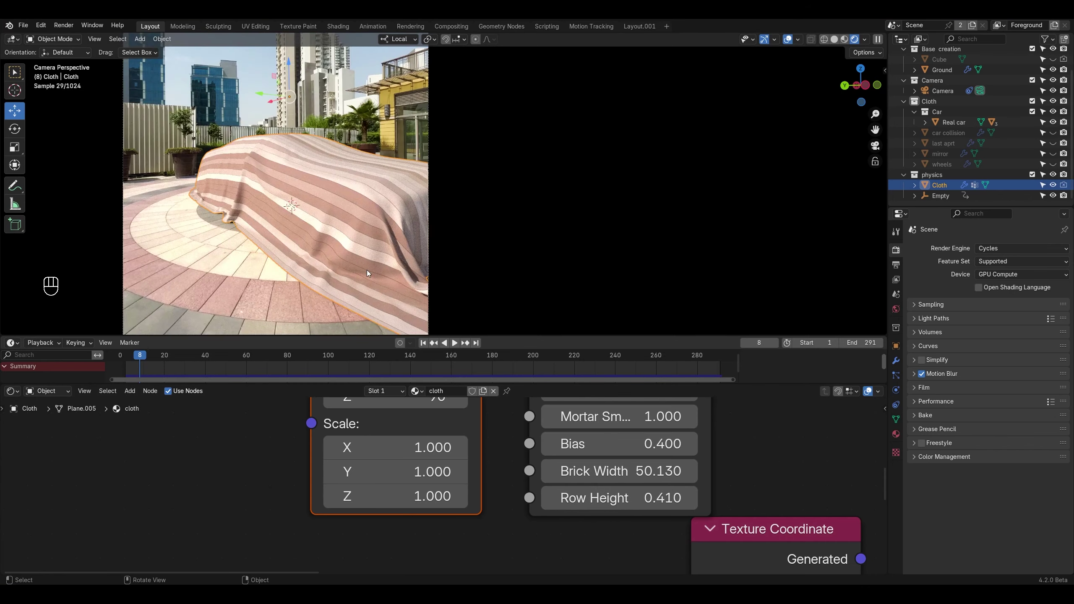
Step: Change the Brick Texture's Mortar color to white with a Value of 1.000
shift+middle_drag(367, 273, 469, 302)
scroll(188, 567, down, 4)
click(405, 463)
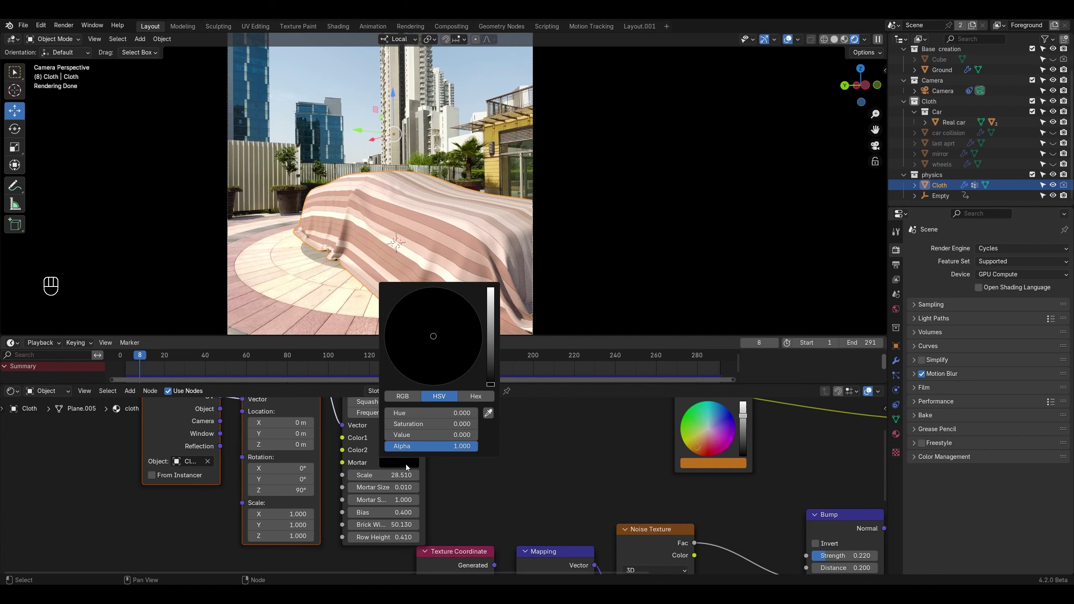
drag(488, 314, 489, 281)
Step: Try a blue Mortar color on the stripes and undo it
click(386, 461)
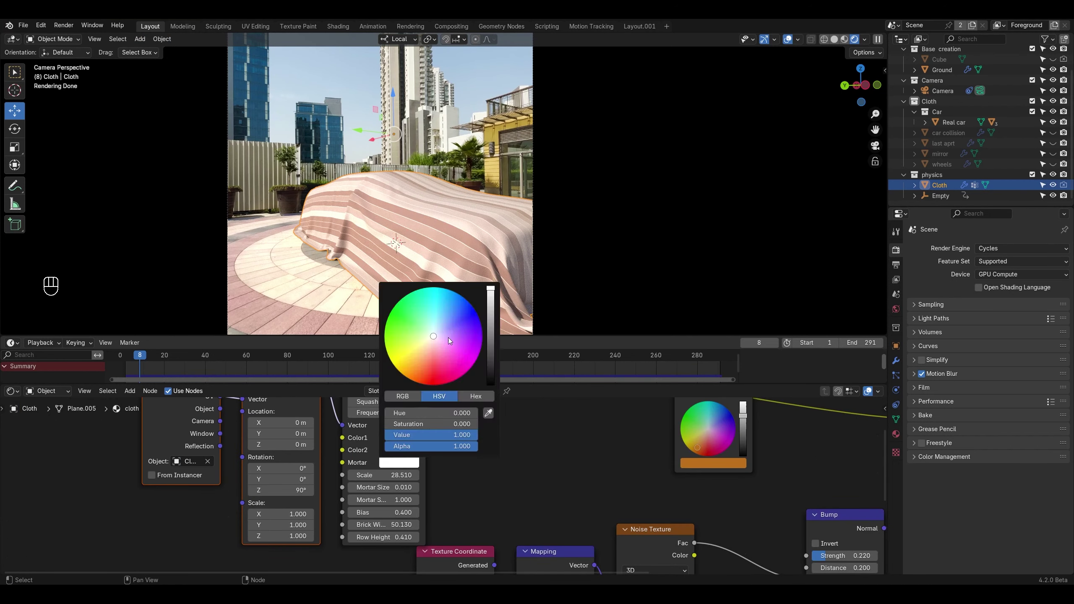
mouse_move(446, 335)
mouse_down()
mouse_move(414, 382)
mouse_move(448, 315)
mouse_up()
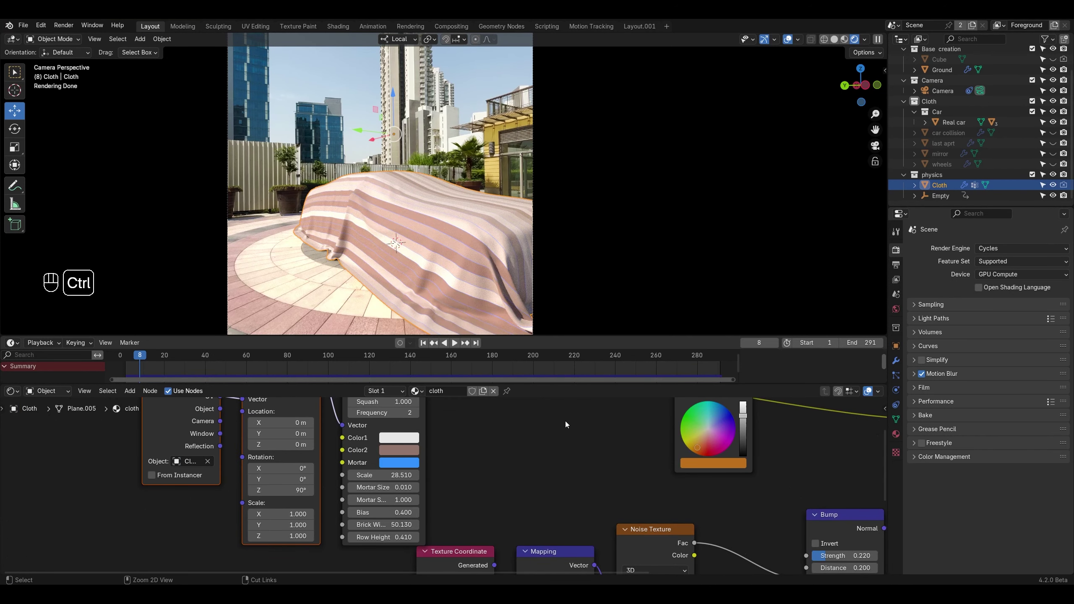
key(ctrl+z)
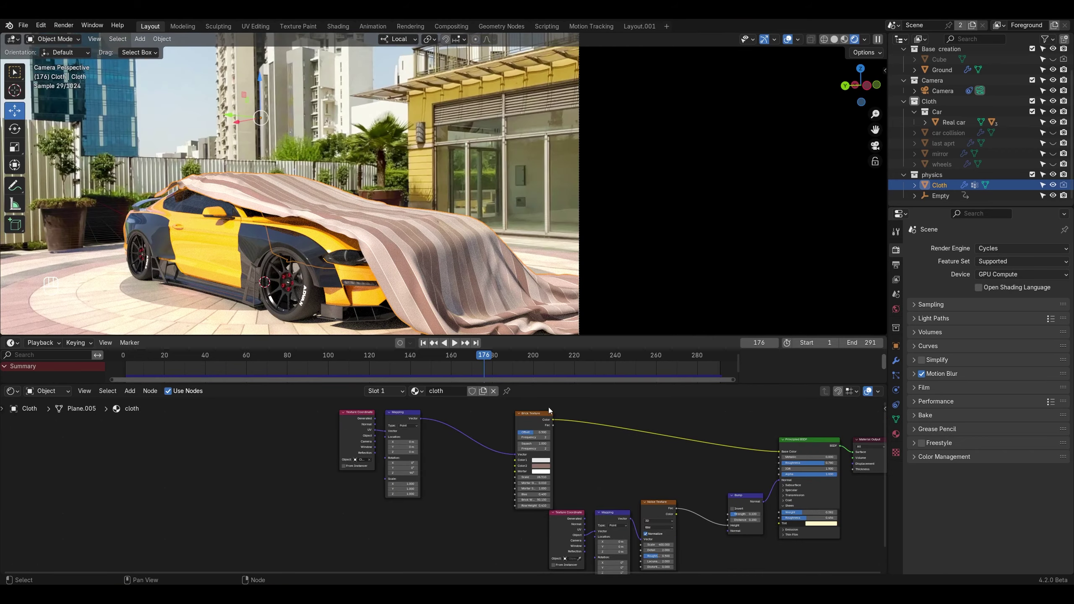
Step: Try a Transmission Weight of 0.065 on the cloth's Principled BSDF and return to frame 1
middle_drag(549, 407, 452, 408)
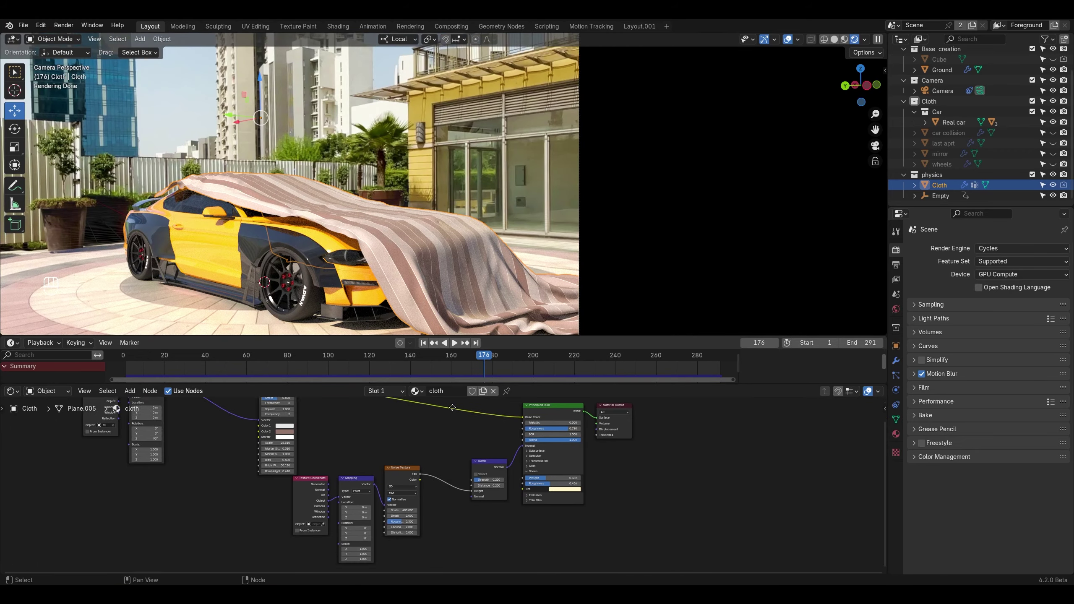
scroll(584, 463, up, 5)
click(475, 483)
drag(481, 499, 448, 506)
click(423, 343)
scroll(462, 218, up, 2)
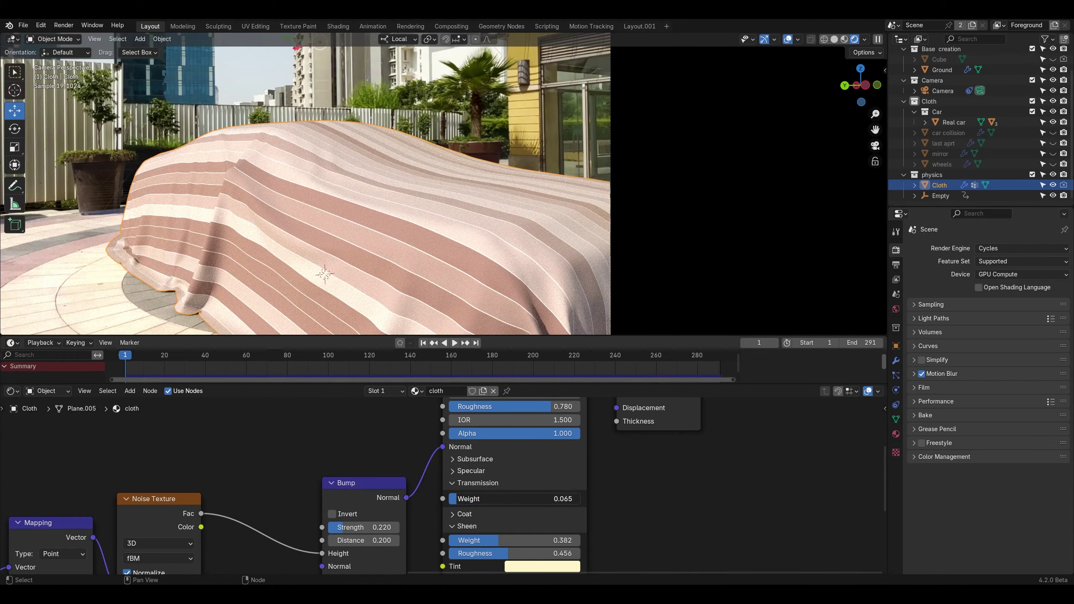
Step: Try a Subsurface Weight of 1.000 on the cloth shader and switch the subsurface method to Random Walk (Skin)
click(475, 459)
click(477, 475)
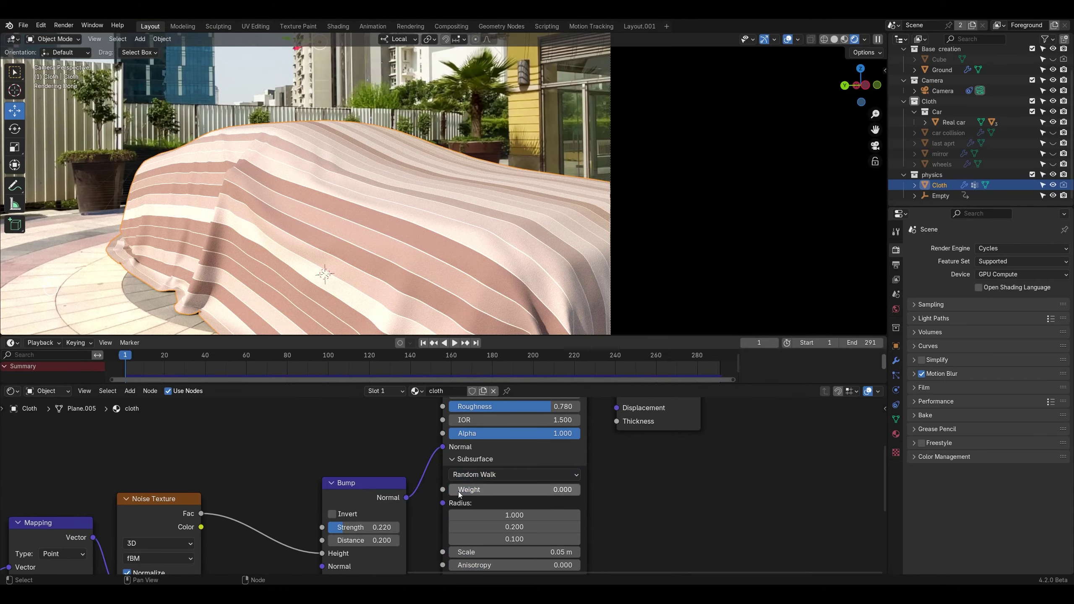
drag(458, 491, 581, 489)
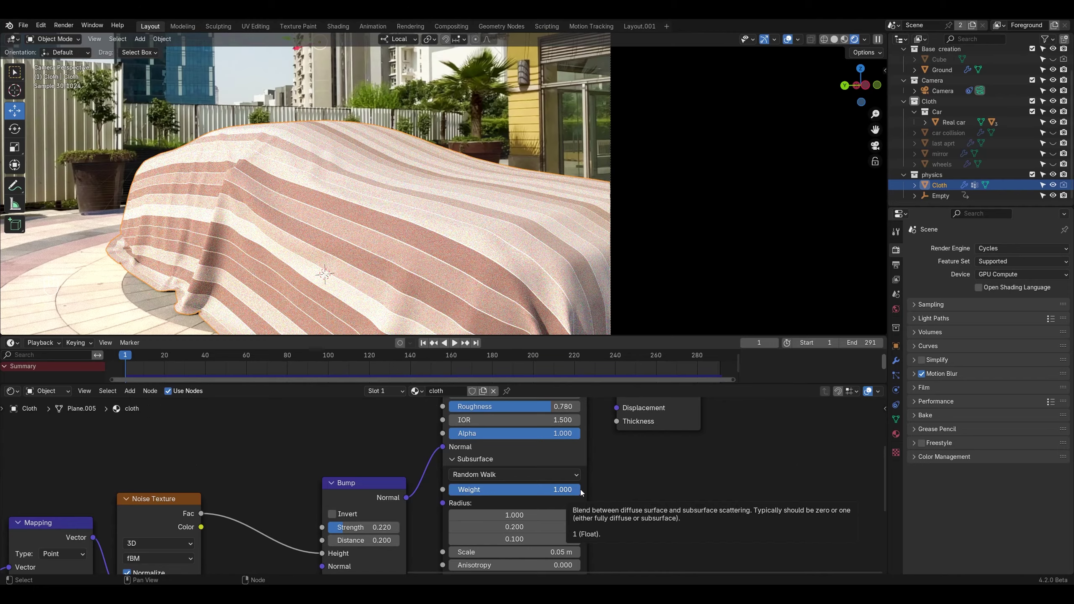
click(521, 474)
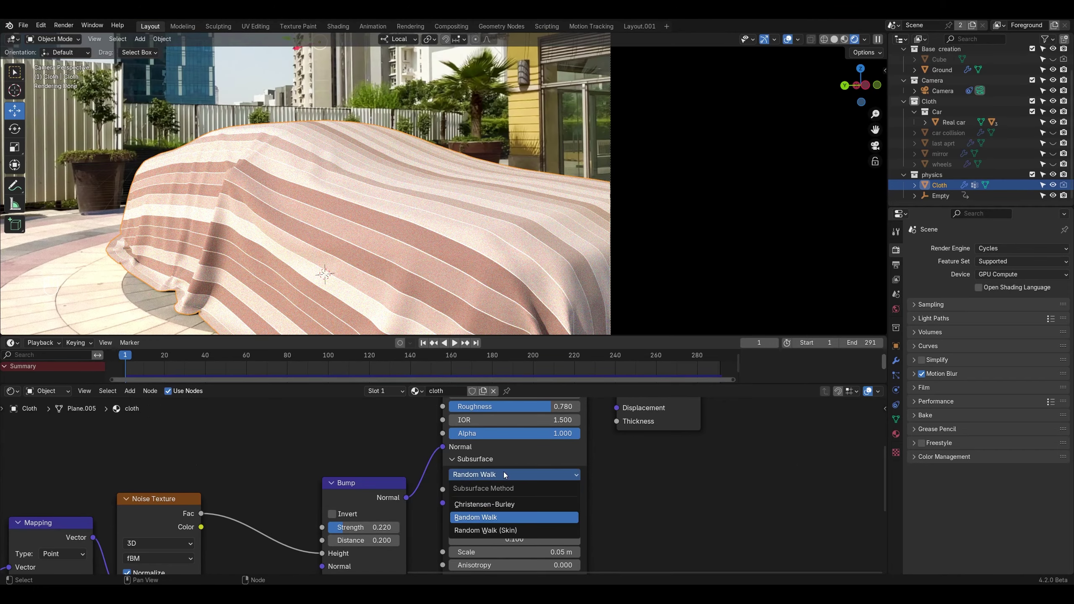
click(489, 529)
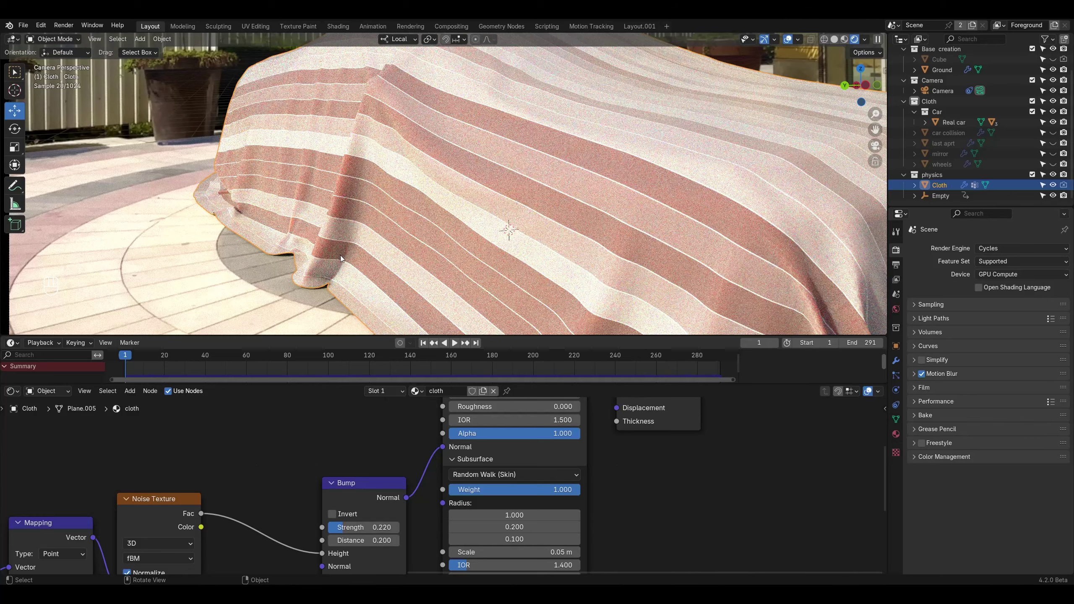
Step: Set the cloth shader's Roughness to 0.942 and its Subsurface Weight to 0.000
drag(491, 407, 616, 408)
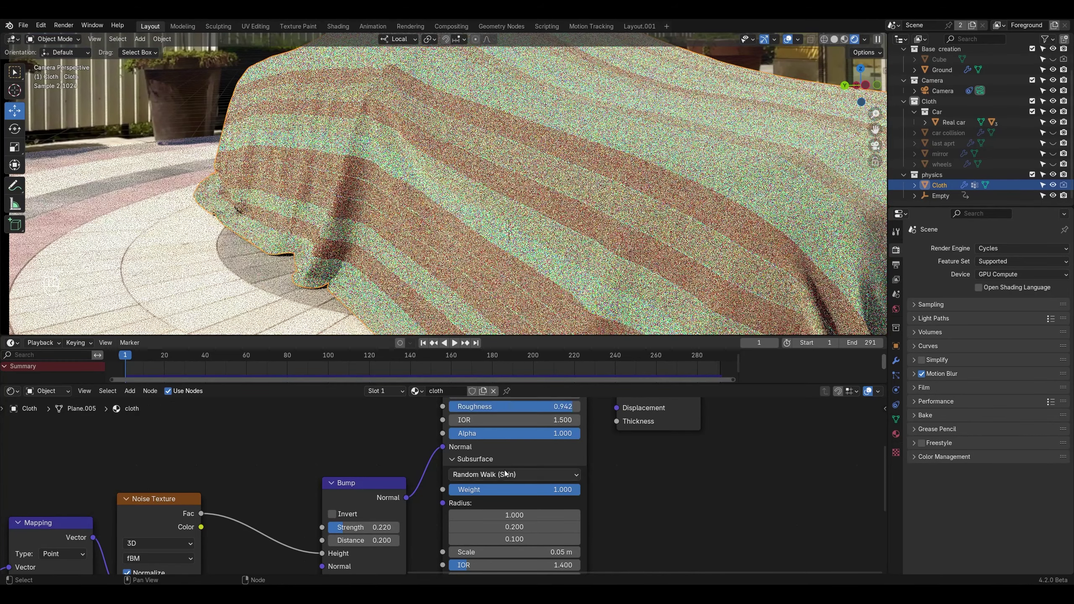
click(491, 475)
drag(513, 490, 445, 491)
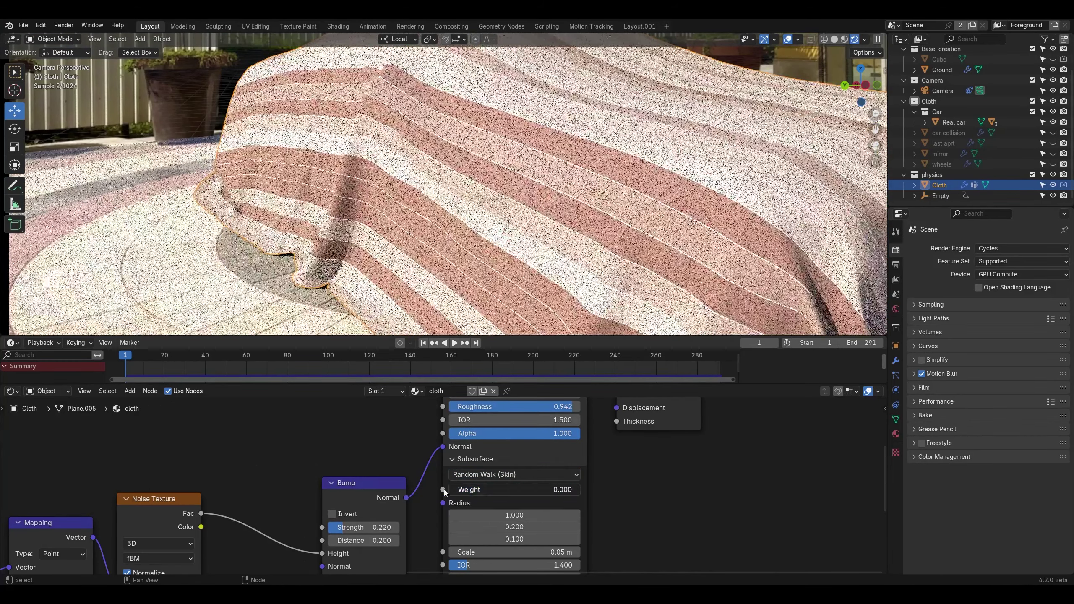
click(474, 460)
Step: Give the cloth shader a Coat Weight of 0.778 and a Coat Roughness of 0.434
scroll(593, 191, down, 3)
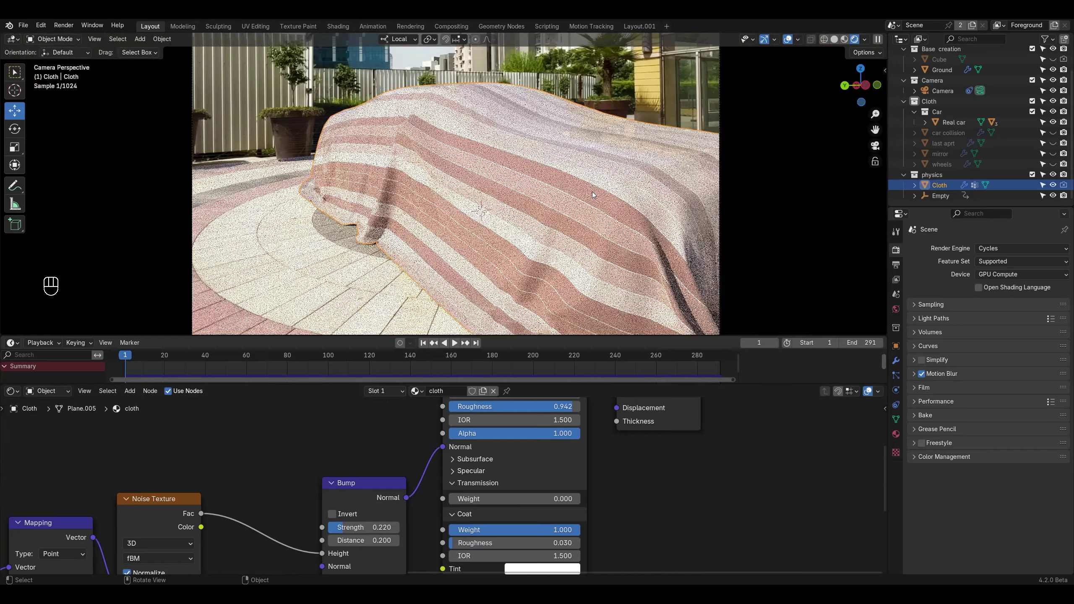
shift+middle_drag(592, 191, 492, 232)
scroll(590, 191, up, 3)
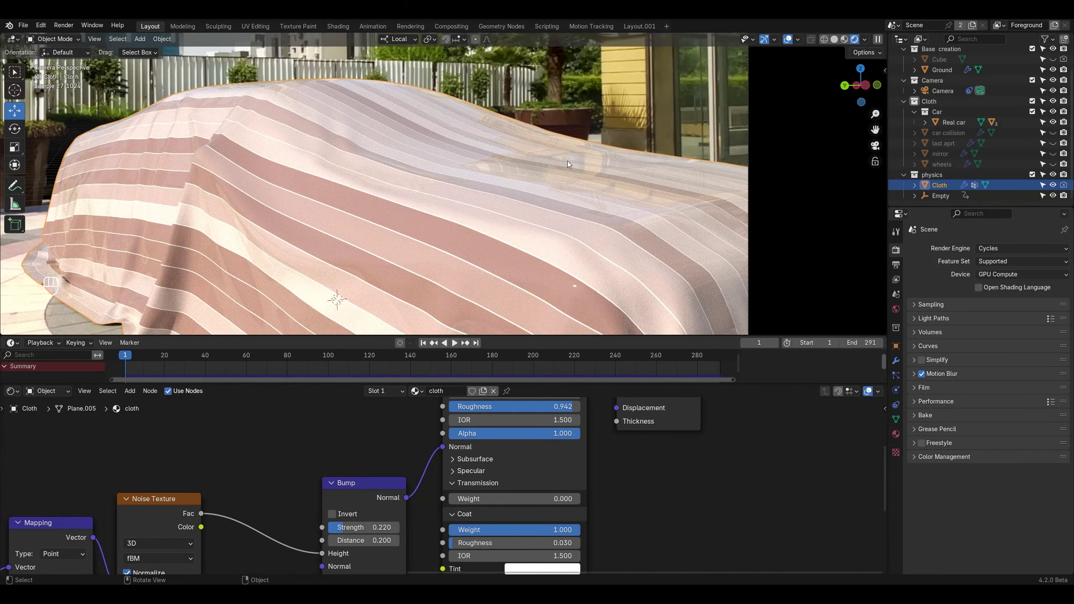
drag(483, 545, 529, 536)
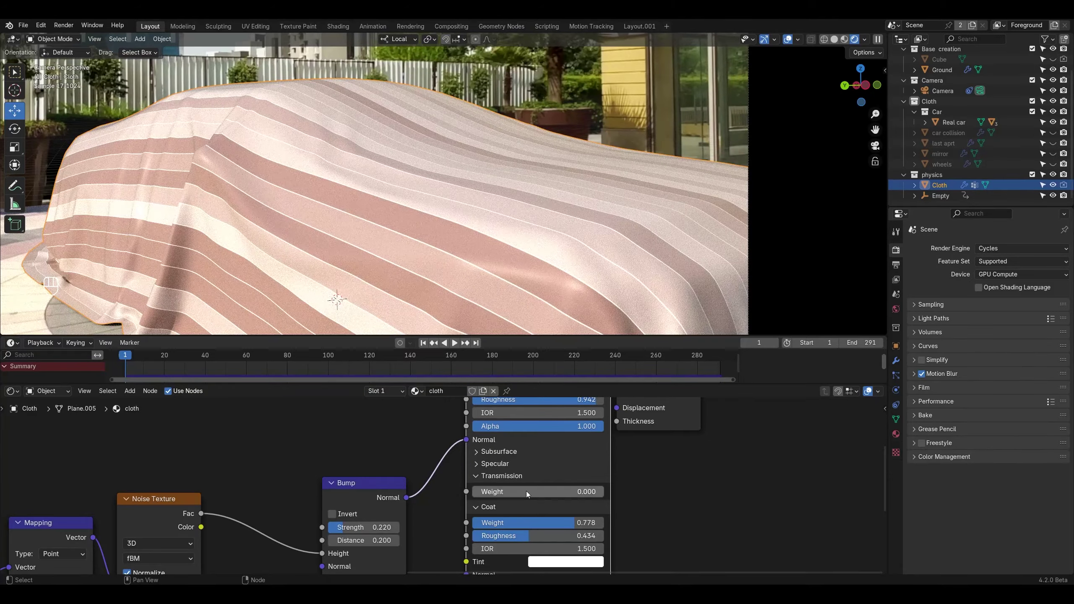
Step: Set the cloth shader's Transmission Weight to 0.000 and frame the whole camera view
middle_drag(527, 492, 501, 464)
mouse_move(482, 510)
middle_down()
mouse_move(483, 483)
mouse_move(481, 501)
middle_up()
drag(488, 471, 400, 470)
scroll(423, 253, down, 4)
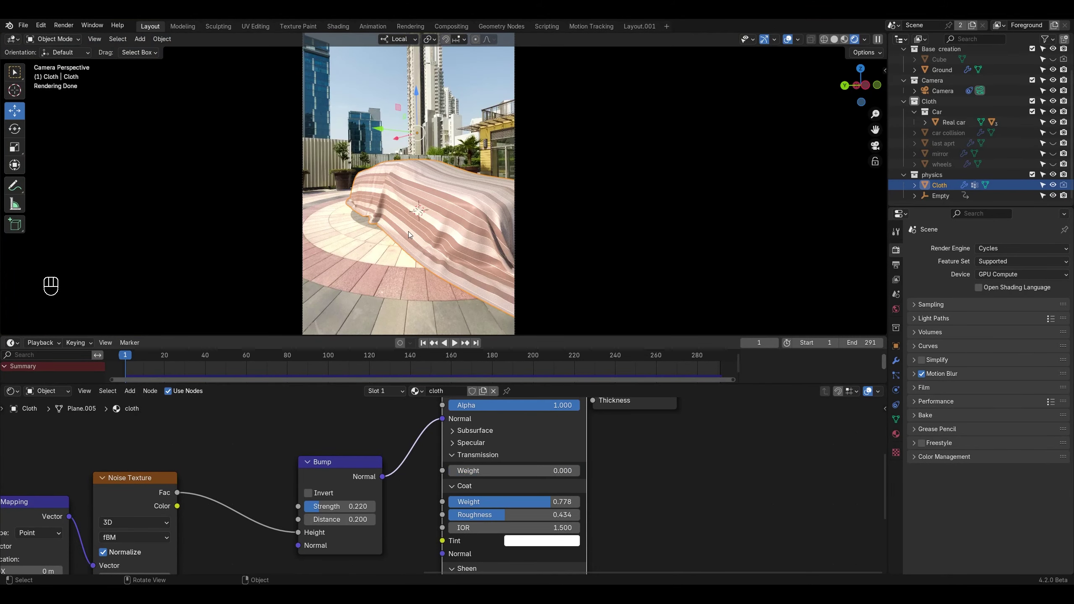
shift+middle_drag(408, 224, 495, 250)
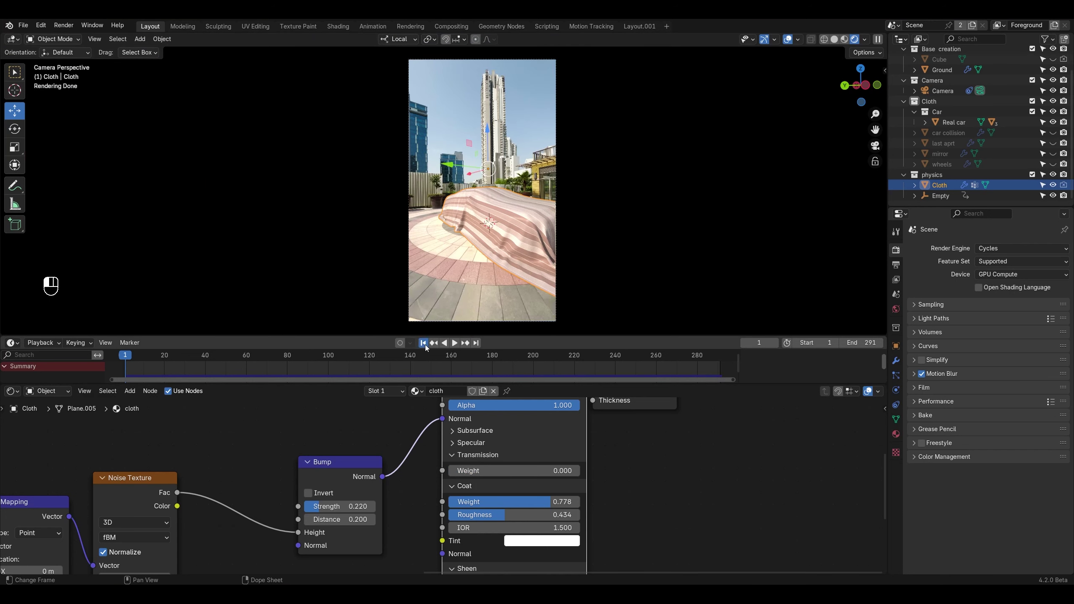
Step: Enlarge the 3D viewport by shrinking the timeline and shader editor, and frame the covered car in the camera view
scroll(509, 245, up, 1)
scroll(444, 450, down, 3)
drag(643, 386, 660, 498)
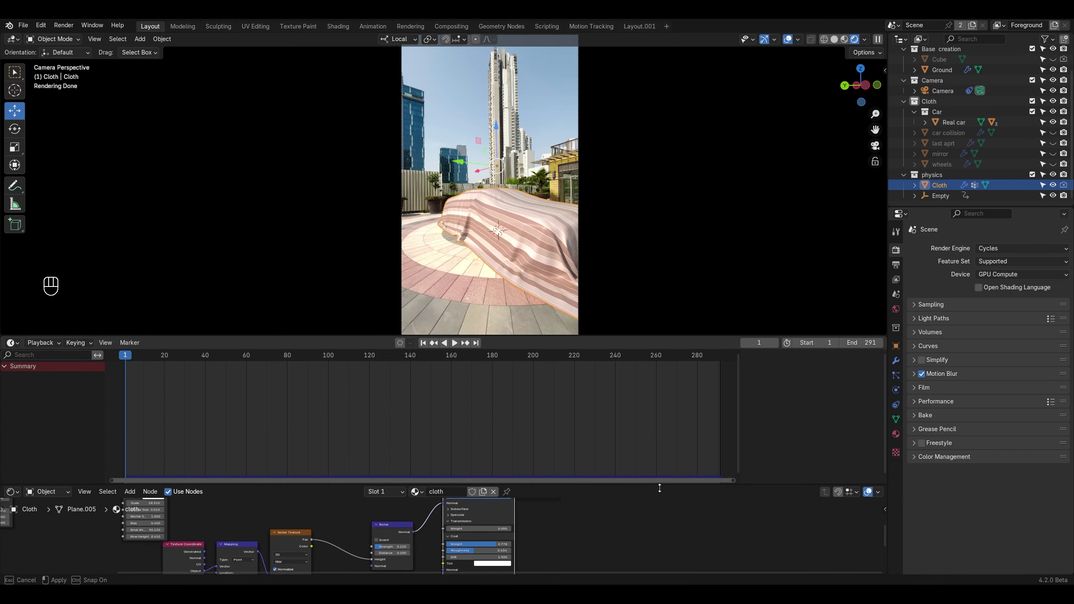
scroll(600, 353, up, 3)
shift+middle_drag(644, 351, 575, 329)
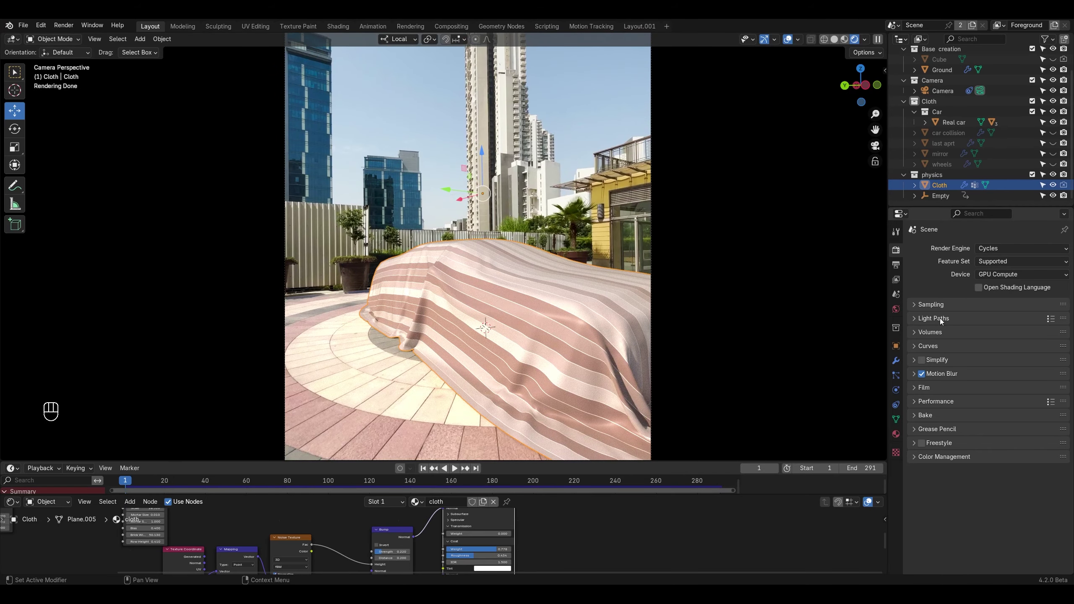
Step: Enable Transparent Glass in the Film render settings alongside the transparent background
click(937, 318)
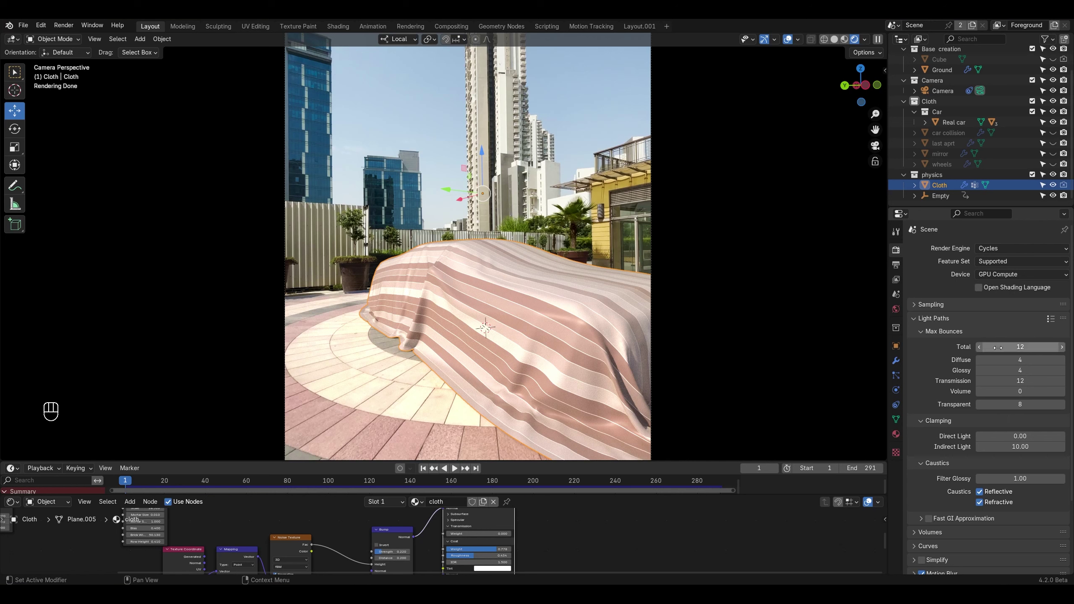
click(966, 332)
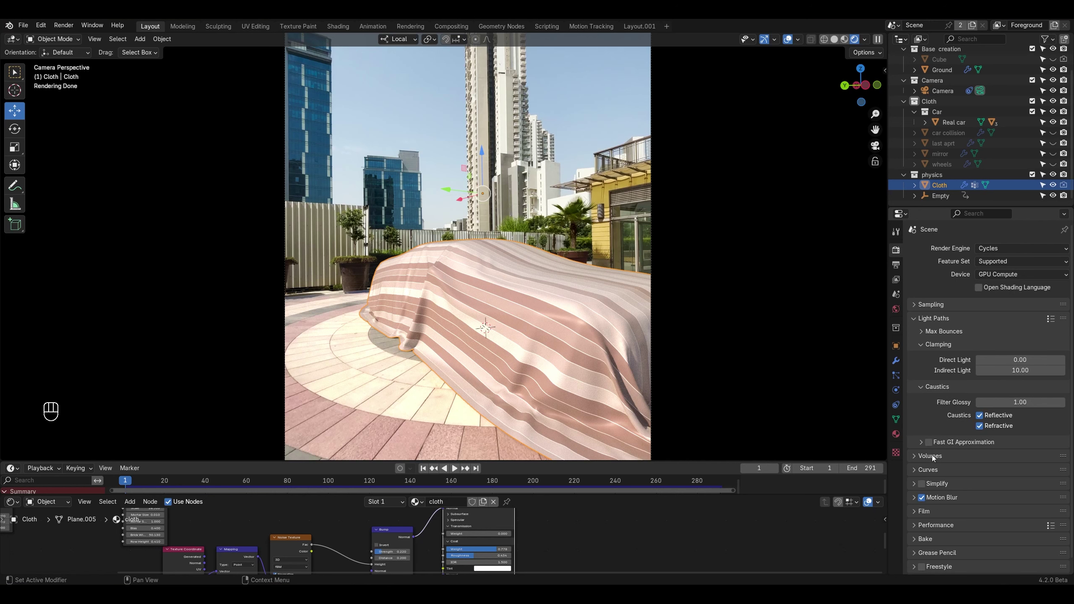
scroll(944, 487, down, 1)
click(931, 499)
scroll(945, 534, down, 3)
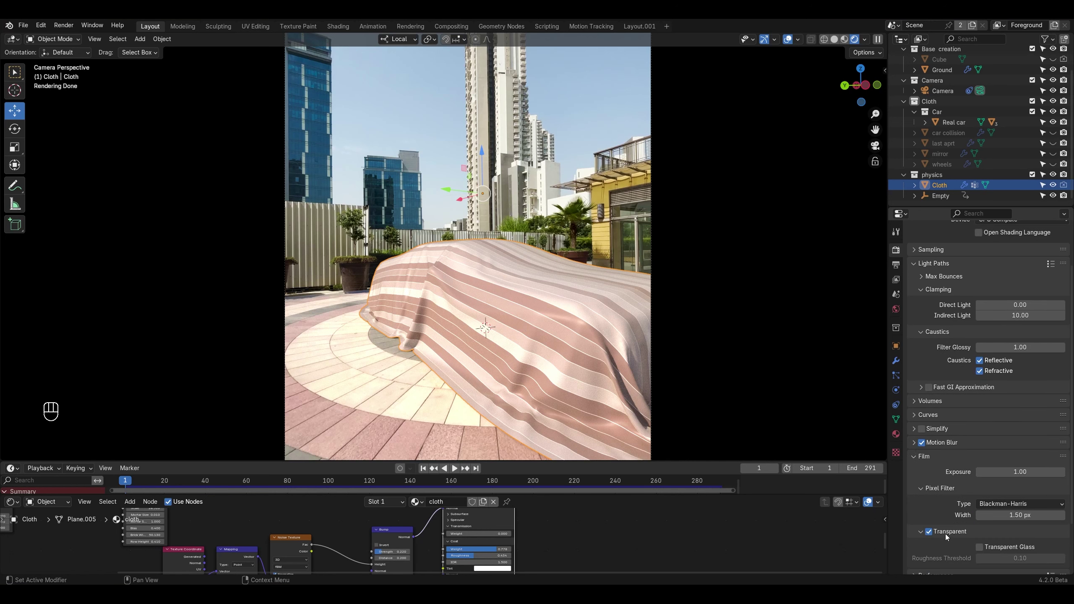
click(980, 548)
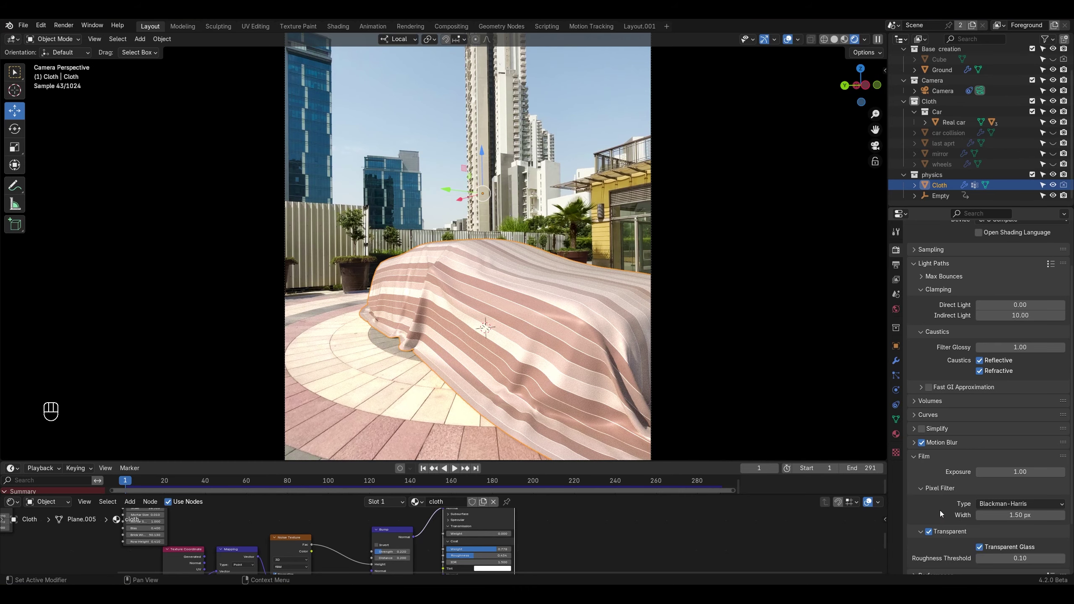
Step: Go to frame 242 and compare the car's windows with Transparent Glass off and on, leaving it enabled
drag(346, 482, 619, 487)
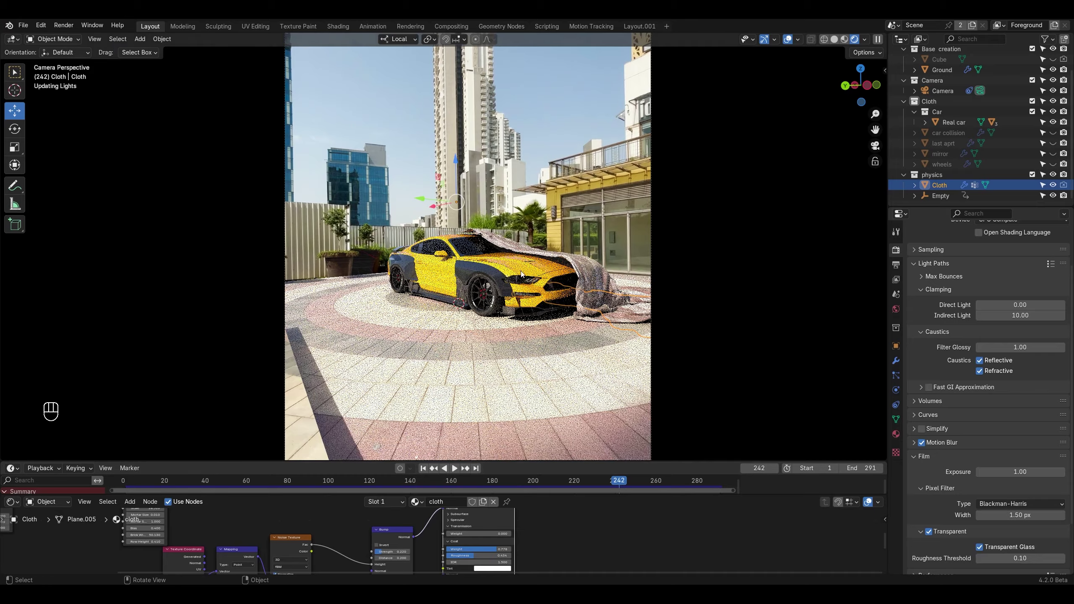
scroll(455, 270, up, 8)
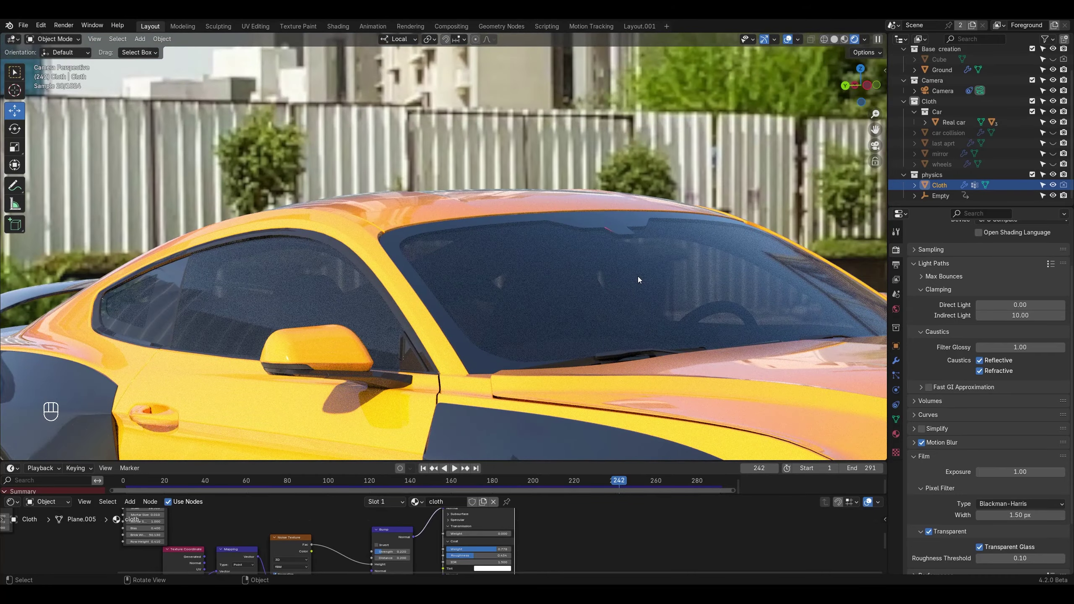
click(980, 546)
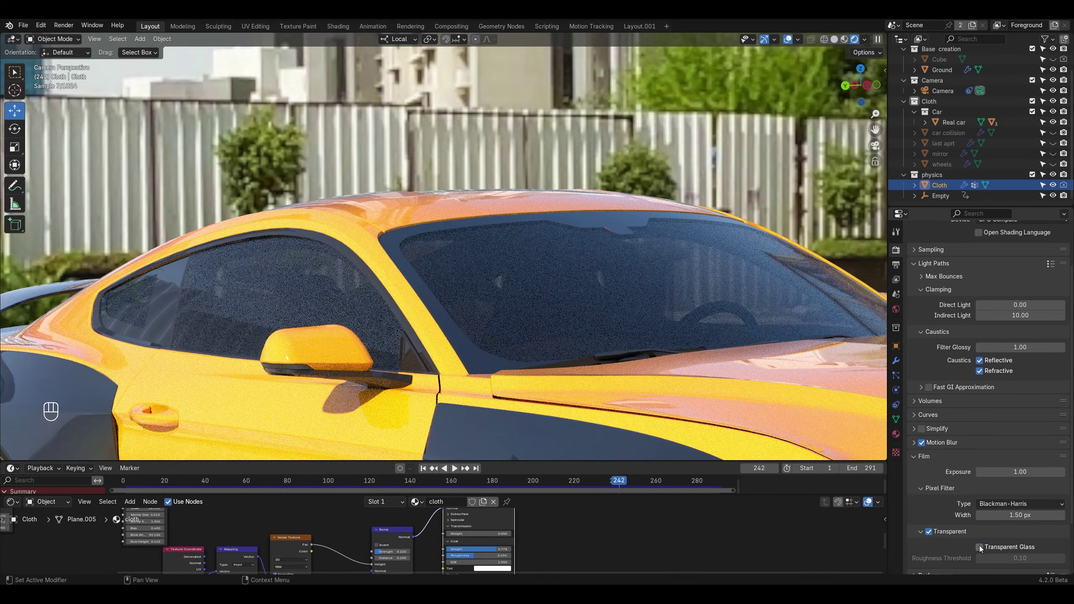
click(980, 546)
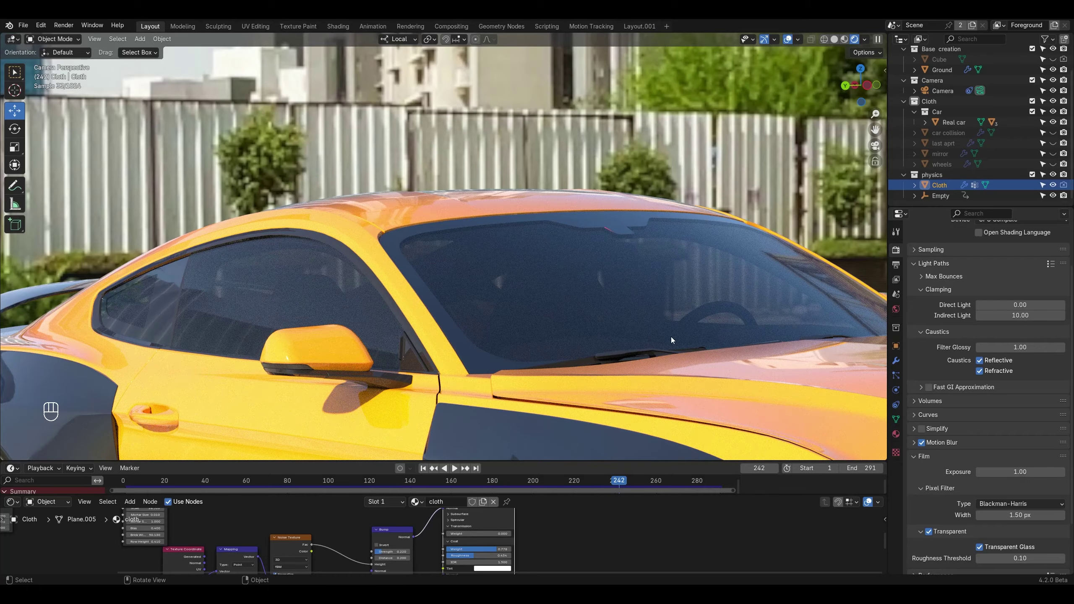
scroll(672, 337, up, 5)
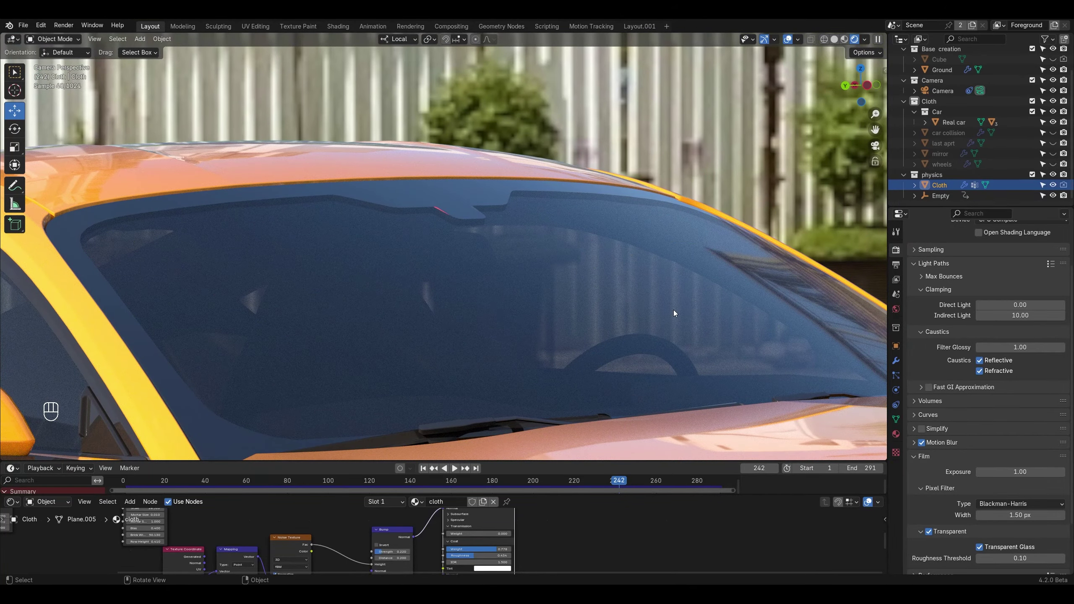
scroll(674, 313, down, 5)
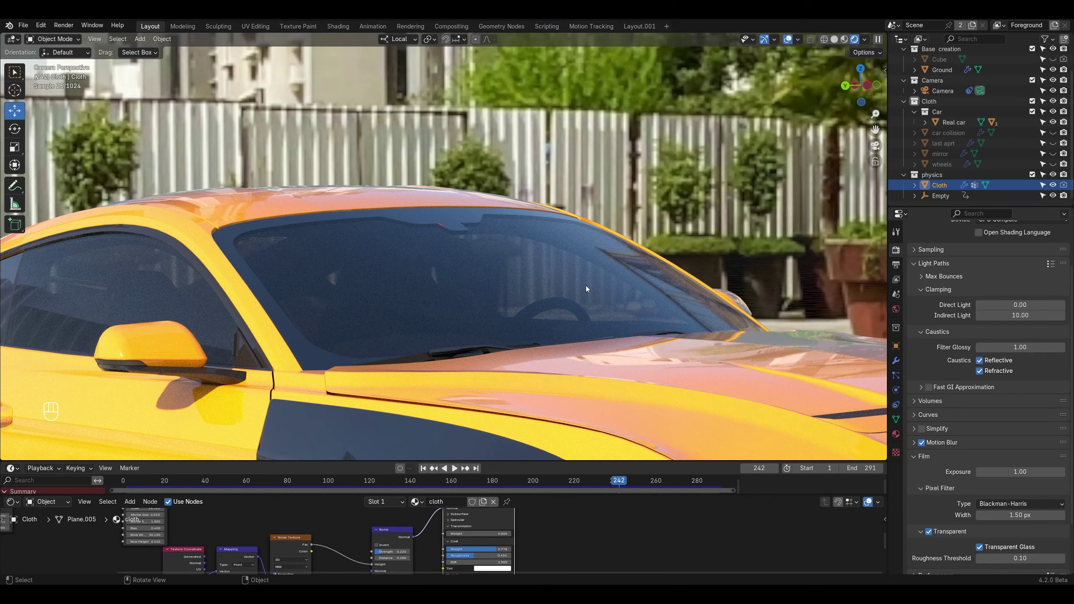
click(965, 531)
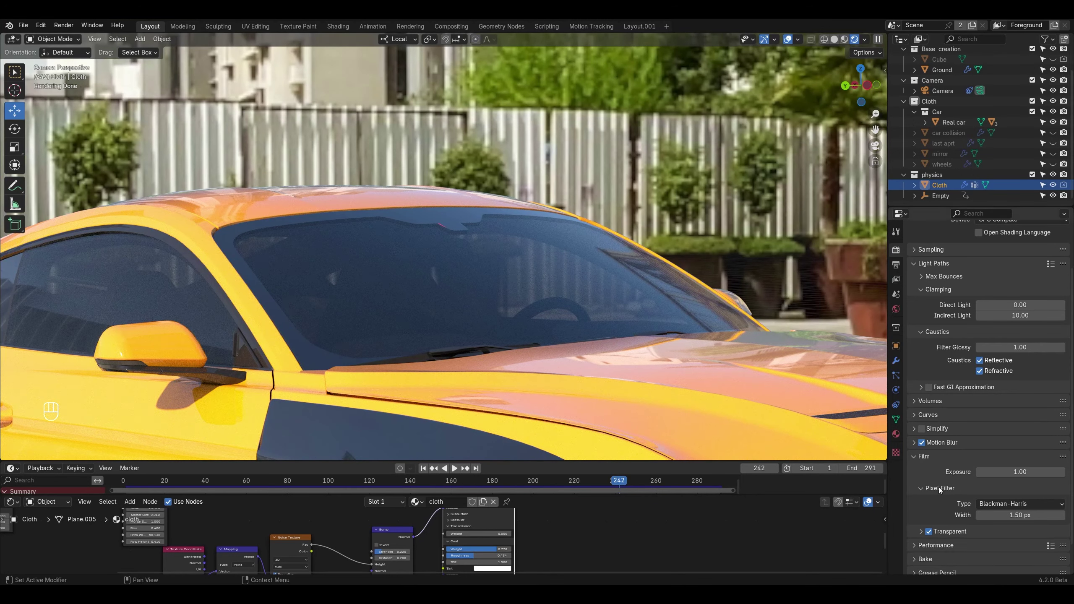
click(927, 459)
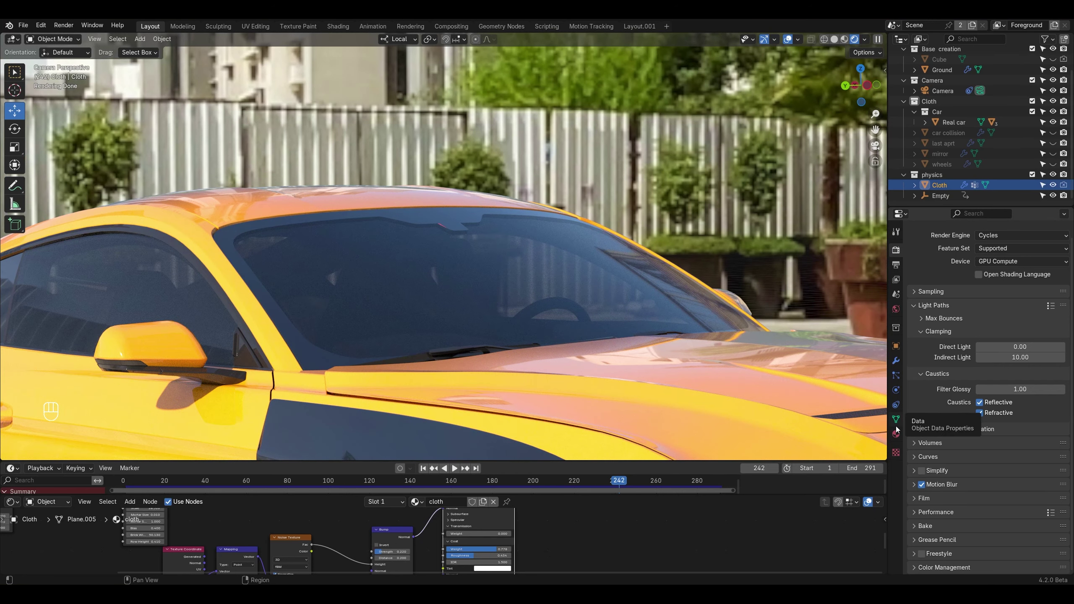
scroll(973, 381, up, 1)
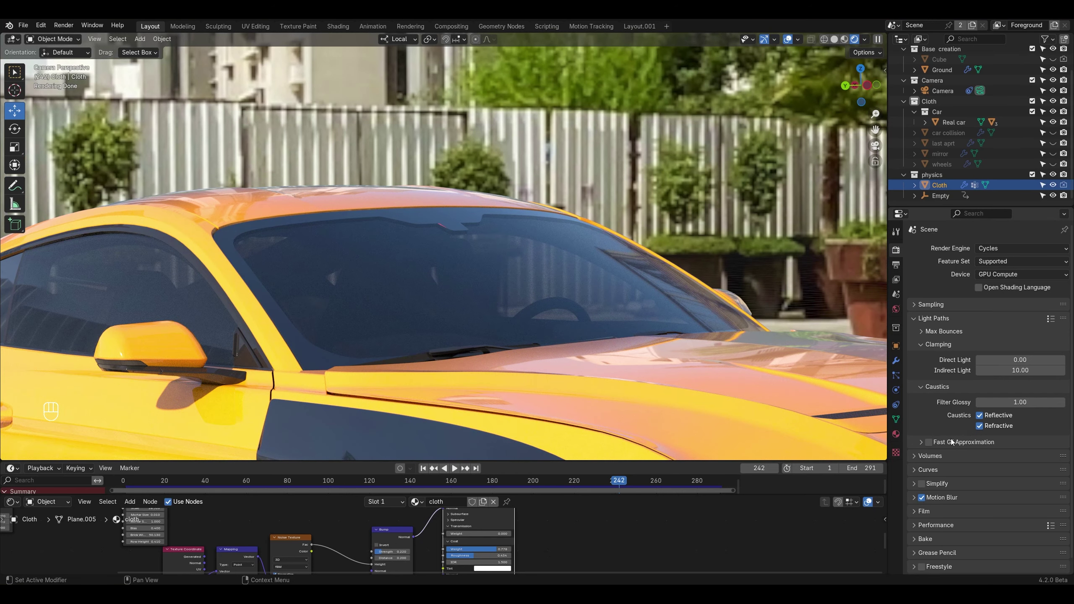
Step: In the Compositing workspace, delete the surplus nodes, keep one Foreground Render Layers node linked to Alpha Over, and tidy the layout
click(447, 28)
scroll(492, 217, down, 1)
drag(423, 311, 427, 329)
drag(128, 97, 465, 248)
key(x)
drag(201, 251, 284, 335)
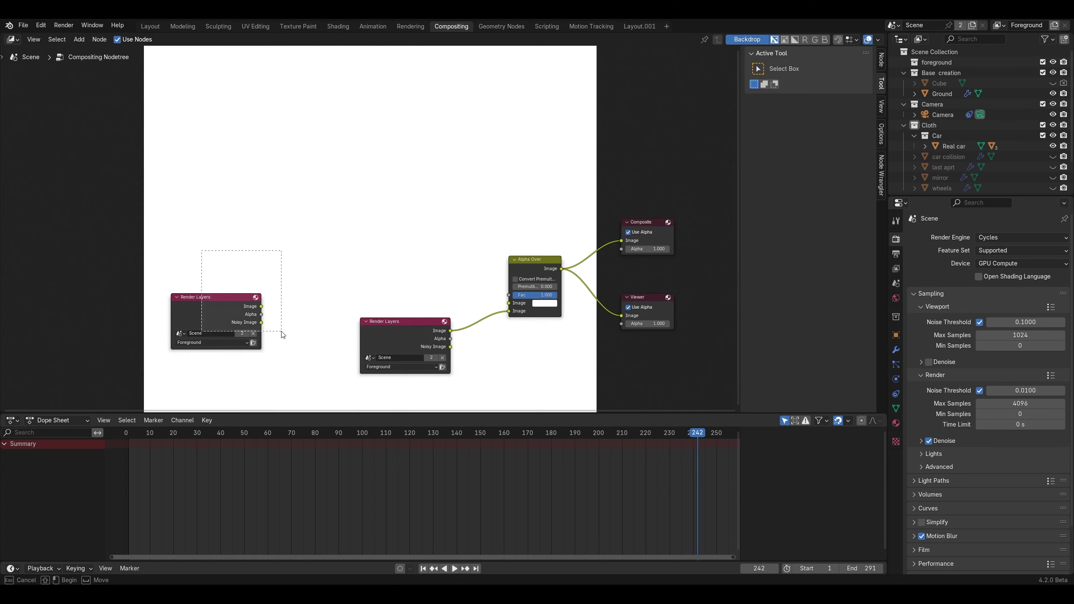
drag(283, 336, 283, 336)
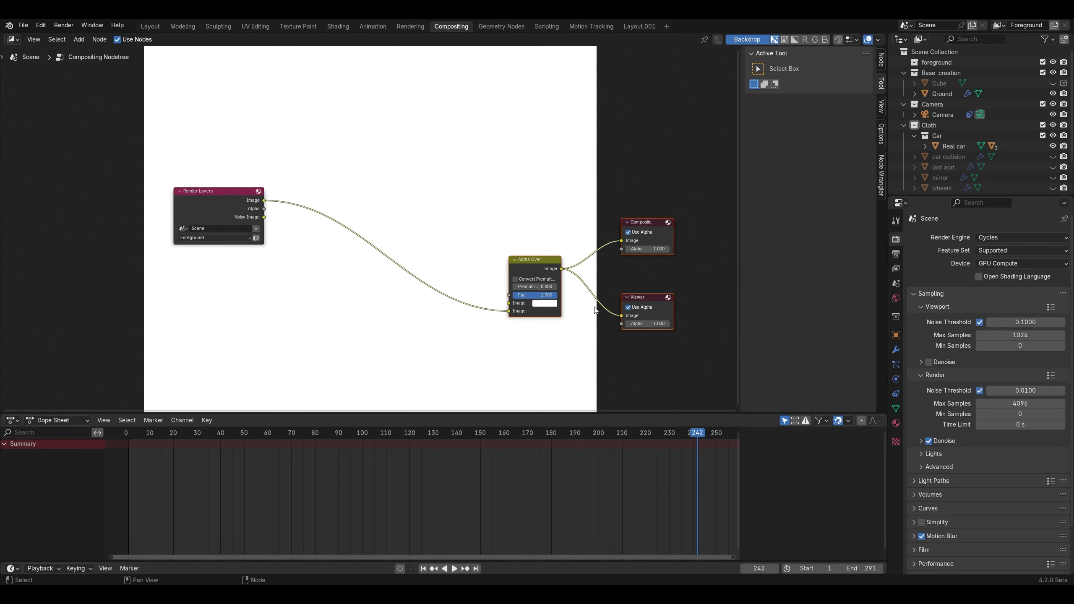
drag(537, 260, 375, 164)
scroll(429, 197, up, 4)
middle_drag(499, 164, 500, 227)
Step: Add a File Output node below Alpha Over and link the Render Layers Image output to it
key(shift+a)
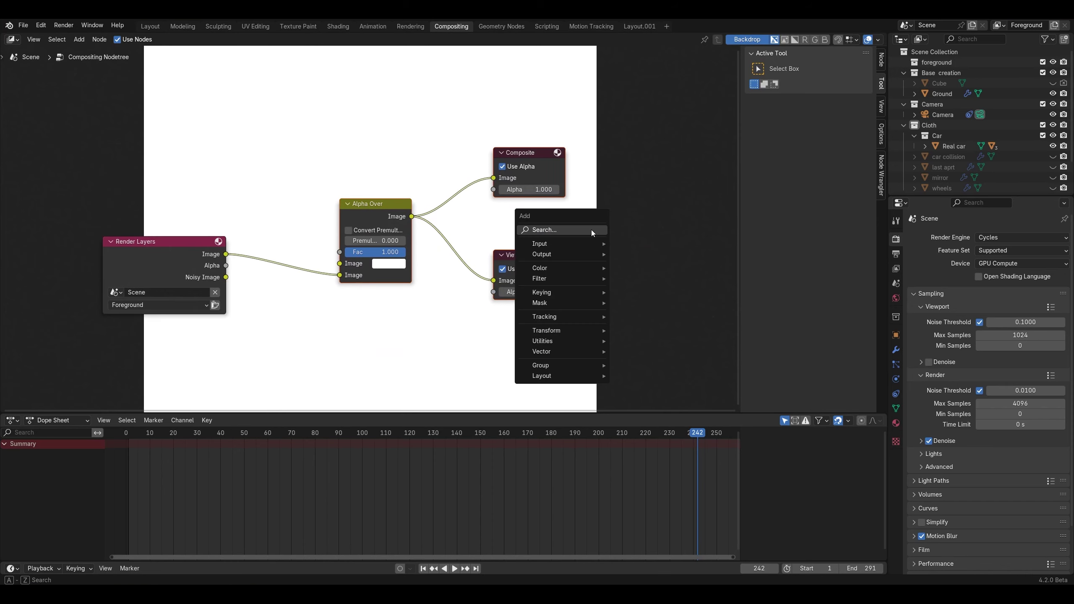
text(FIL)
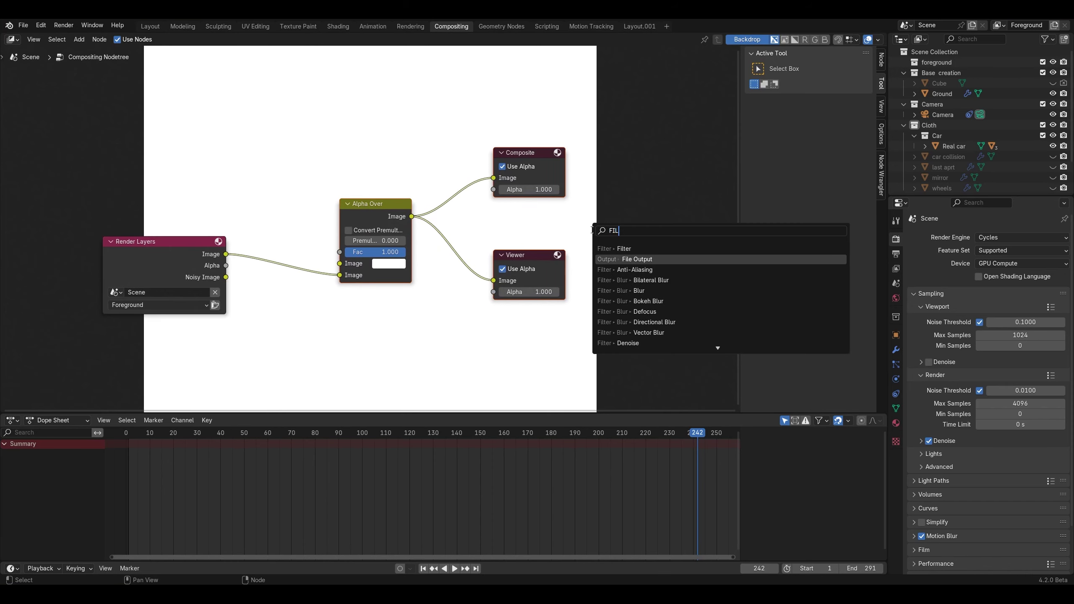
key(Return)
click(340, 303)
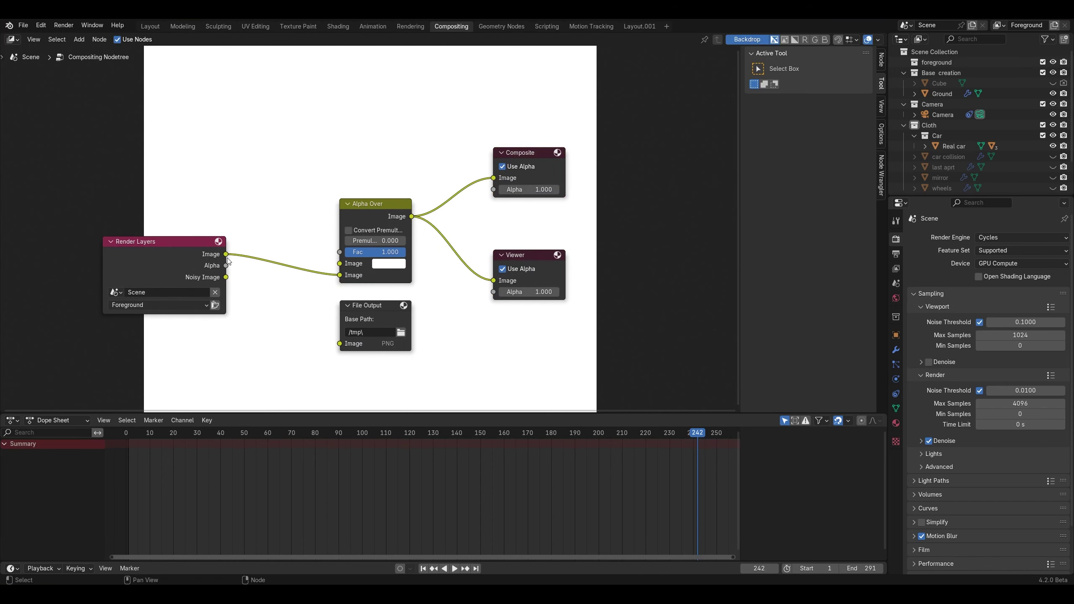
drag(226, 254, 340, 343)
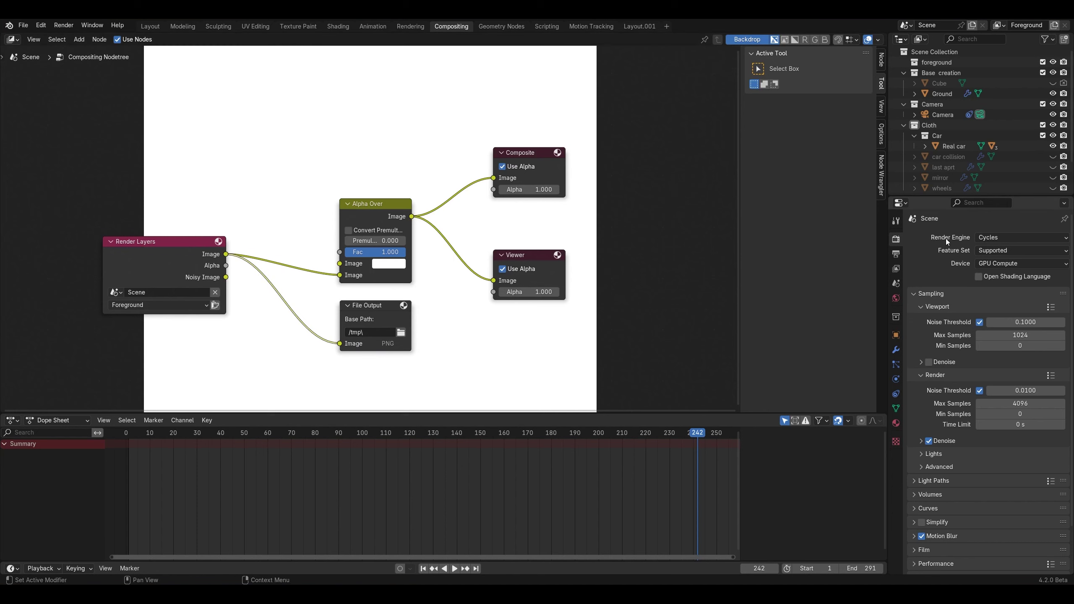
Step: Enable the Ambient Occlusion and Shadow Catcher passes for the Foreground view layer
click(896, 254)
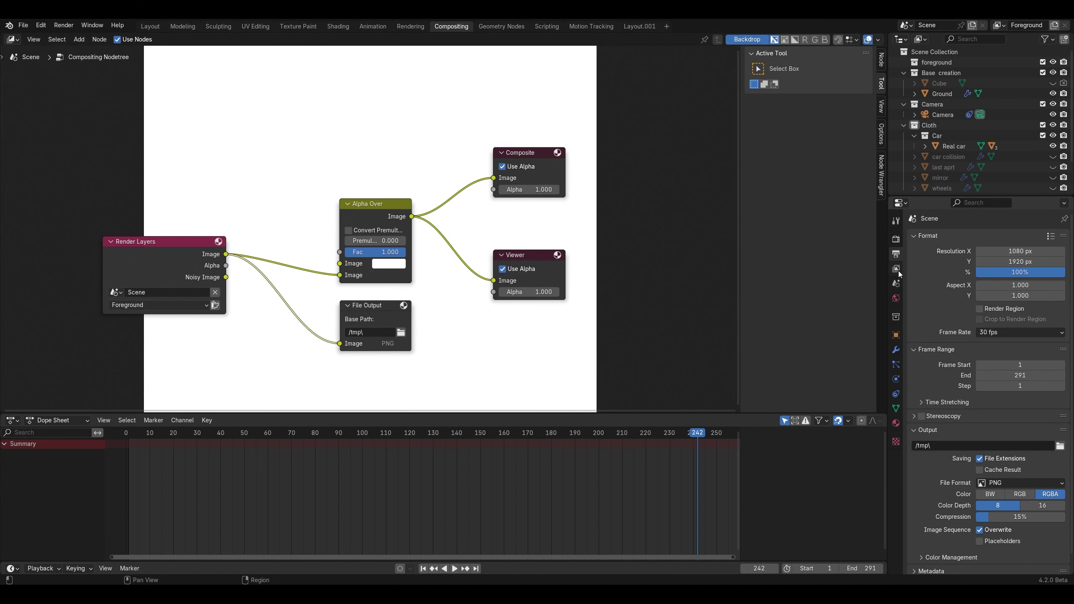
click(896, 269)
scroll(936, 442, down, 5)
click(979, 505)
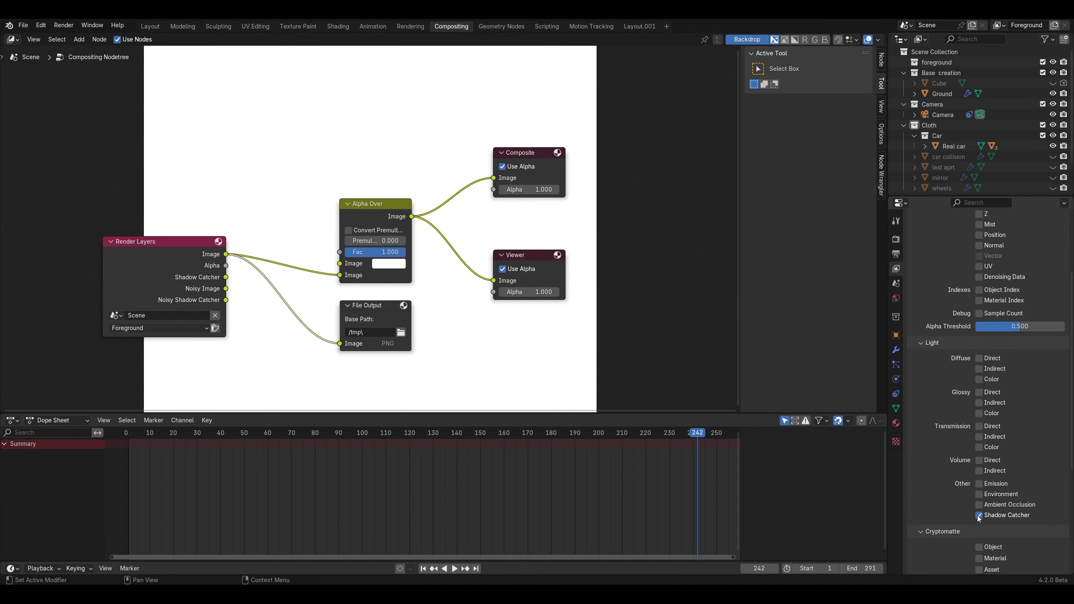
click(978, 515)
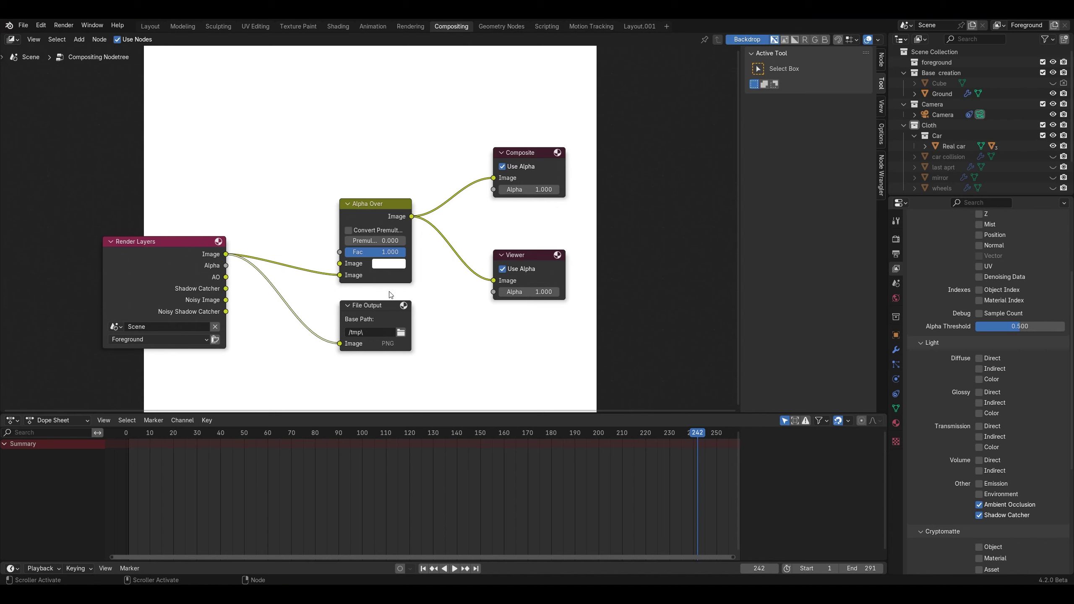
Step: Set the File Output node's format to OpenEXR MultiLayer with the DWAA (lossy) codec
click(881, 61)
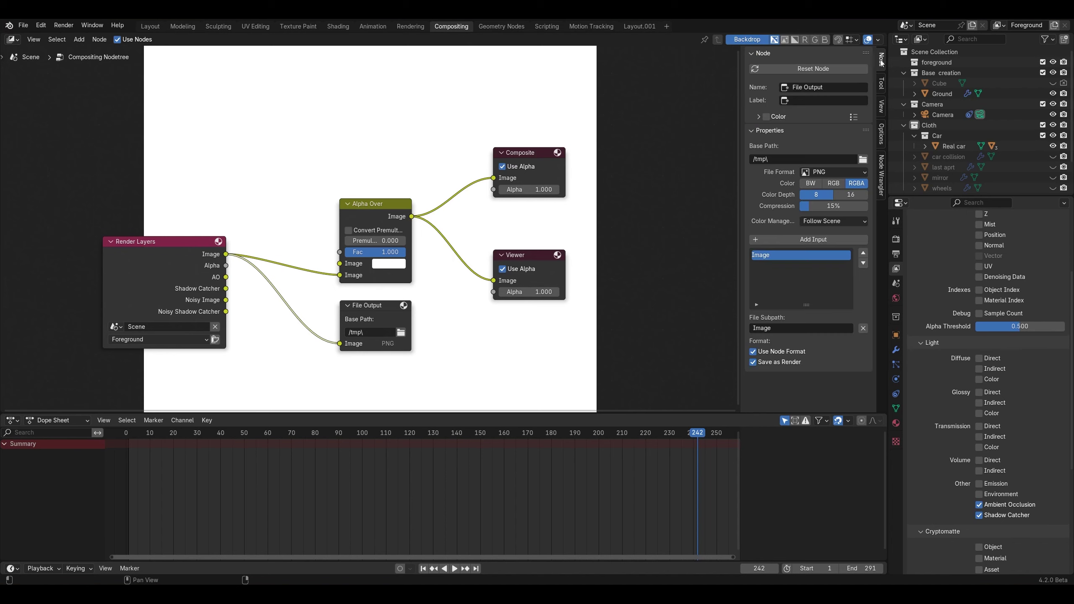
click(852, 173)
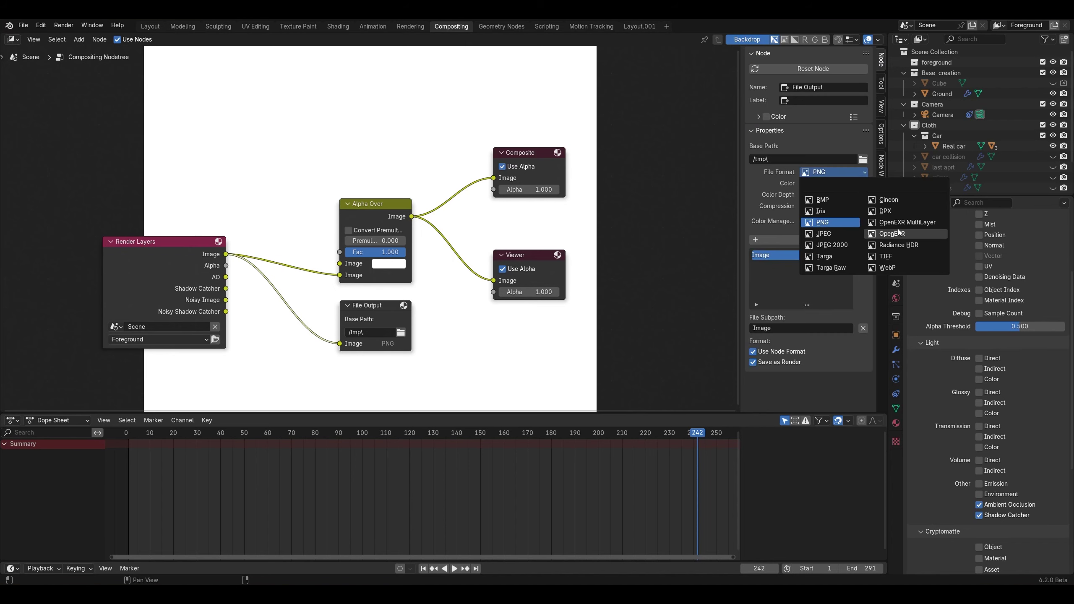
click(937, 214)
click(832, 195)
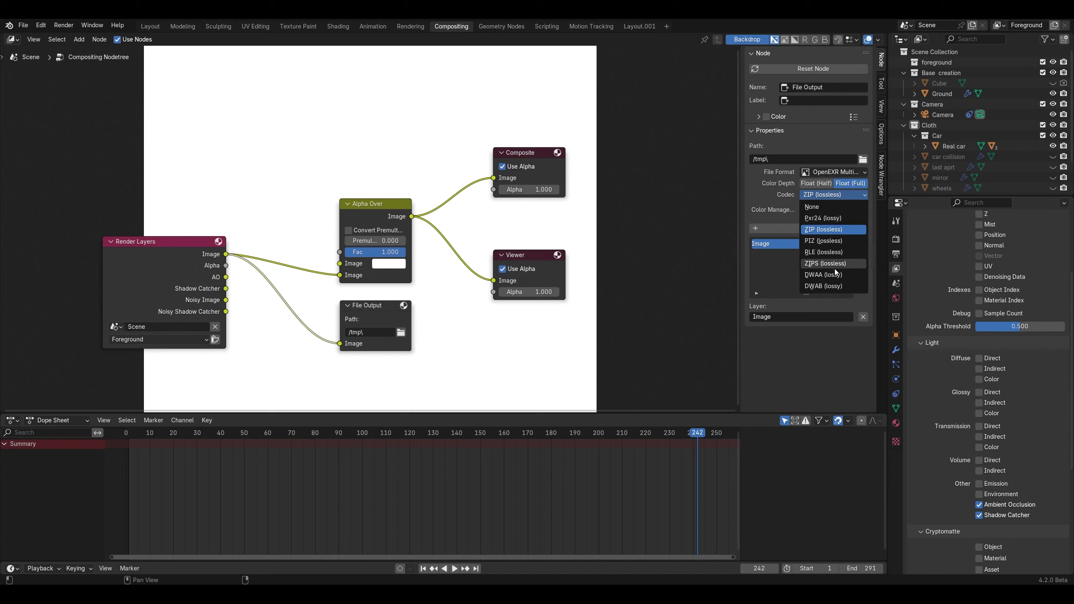
click(830, 279)
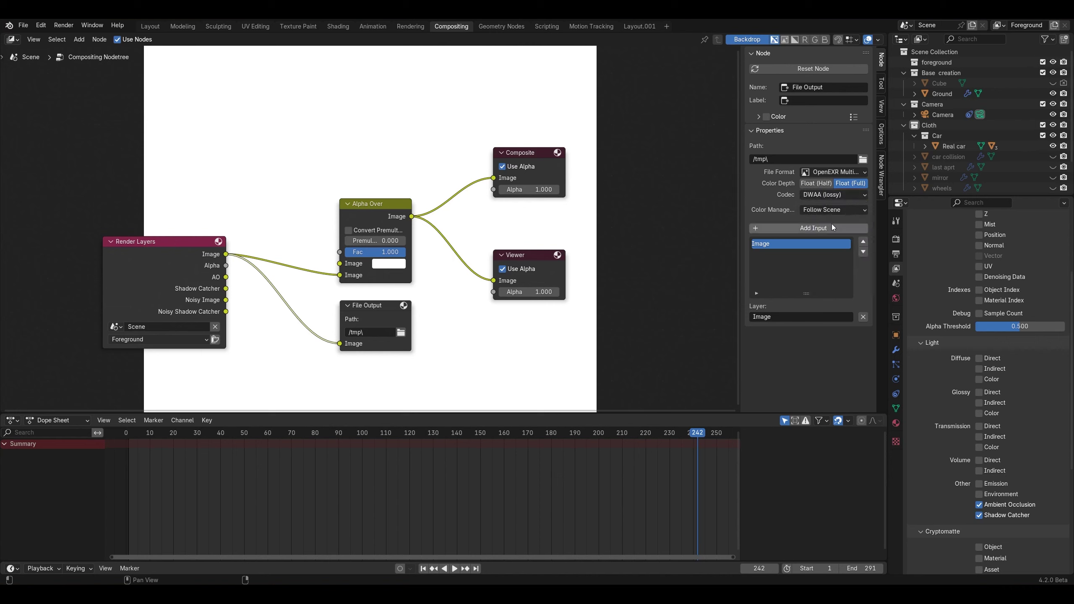
Step: Rename the File Output node's Image layer to Color and add a second input named Ao
text(cOLO)
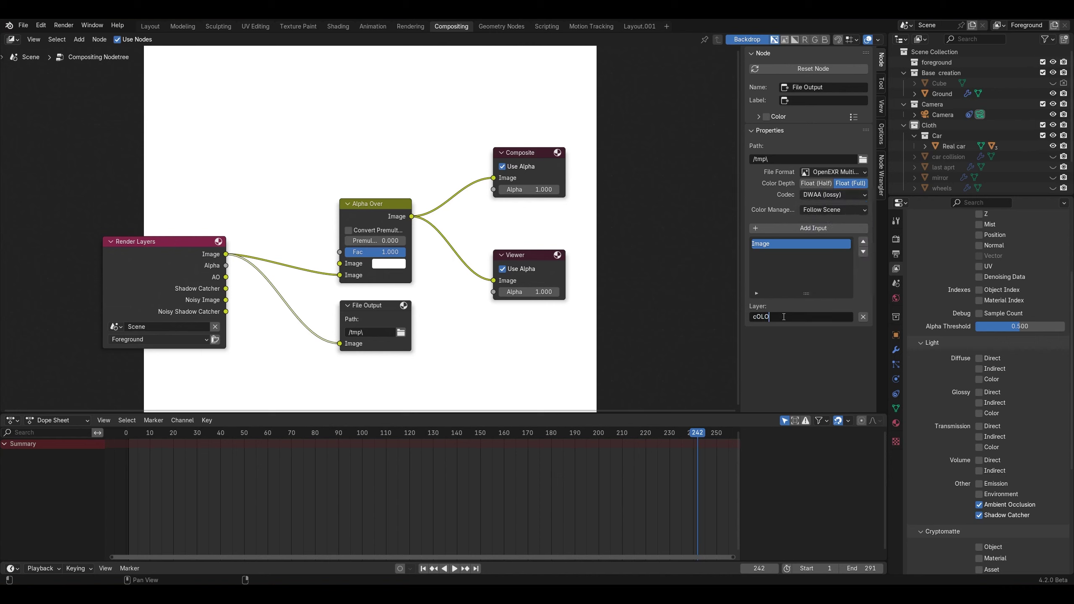
click(813, 228)
double_click(781, 316)
text(Ao)
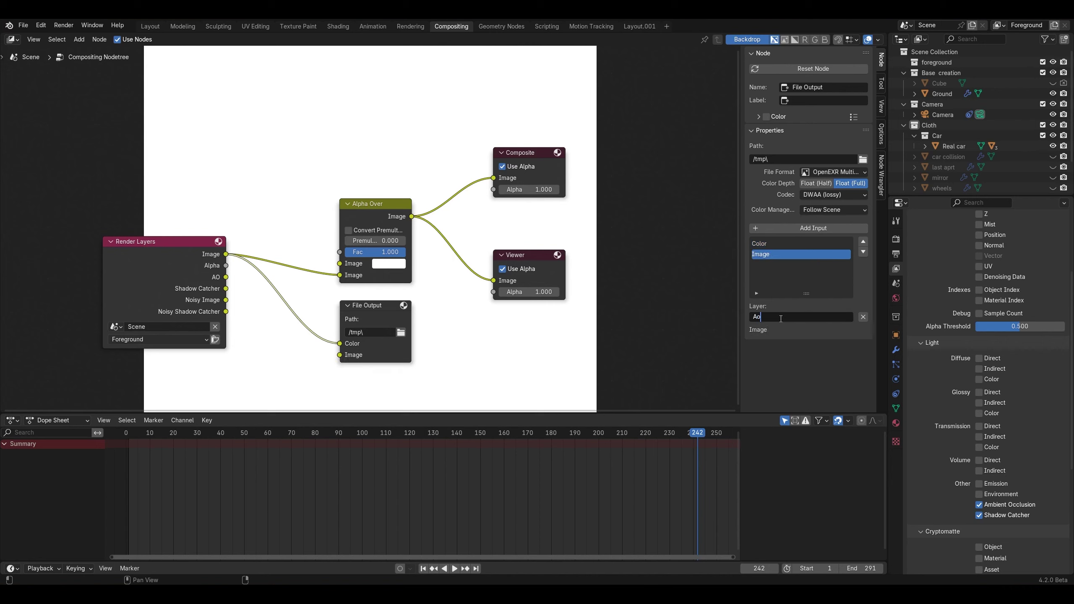
key(Return)
Step: Add a third File Output input named Shadow and link the AO and Shadow Catcher passes to their matching inputs
click(814, 229)
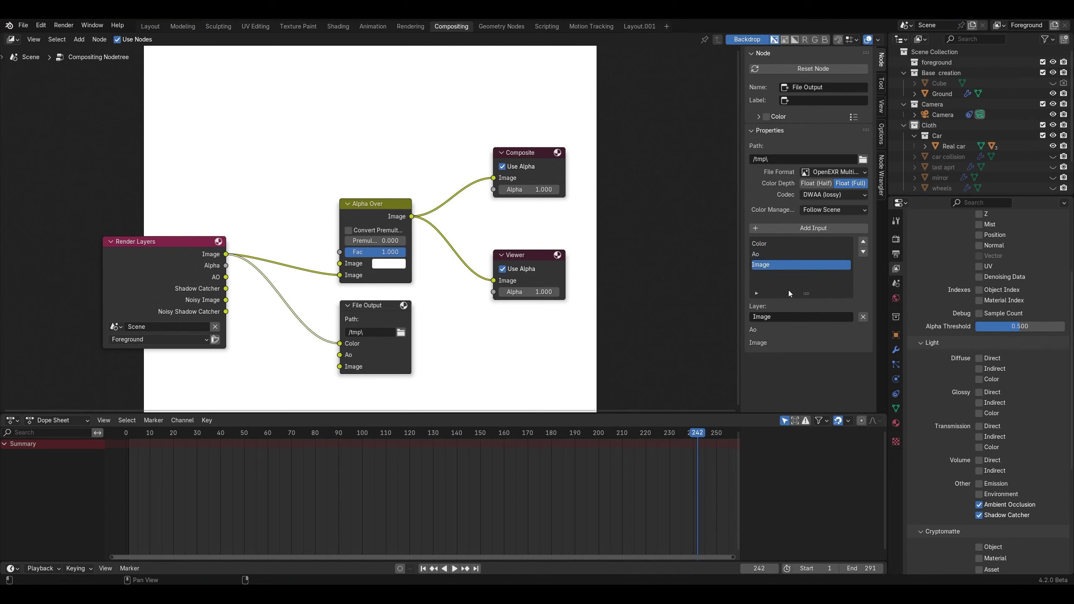
double_click(782, 315)
text(Shadow)
key(Return)
drag(226, 277, 340, 366)
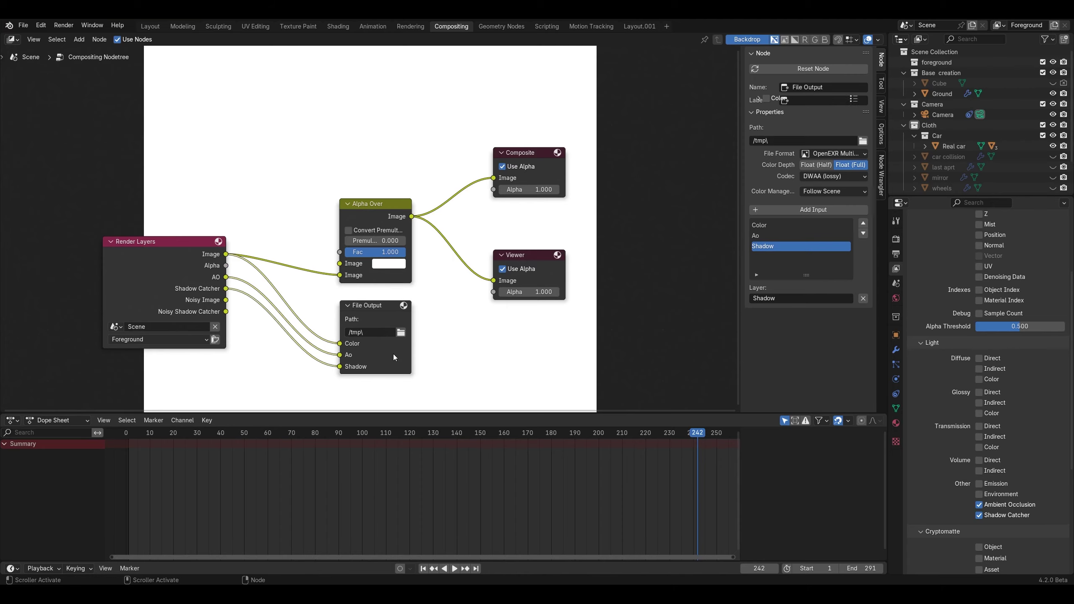
Step: Open the File Output node's path browser to view the save folder, and close it
click(401, 332)
click(777, 430)
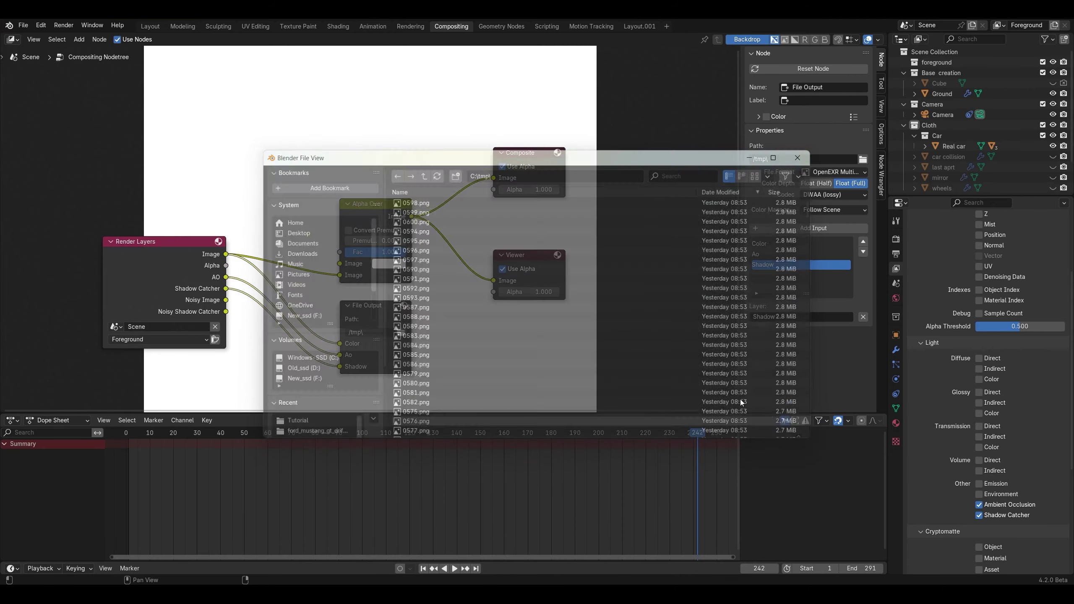
Step: Return to the Layout workspace and preview the cloth being pulled off the car around frame 171
click(152, 28)
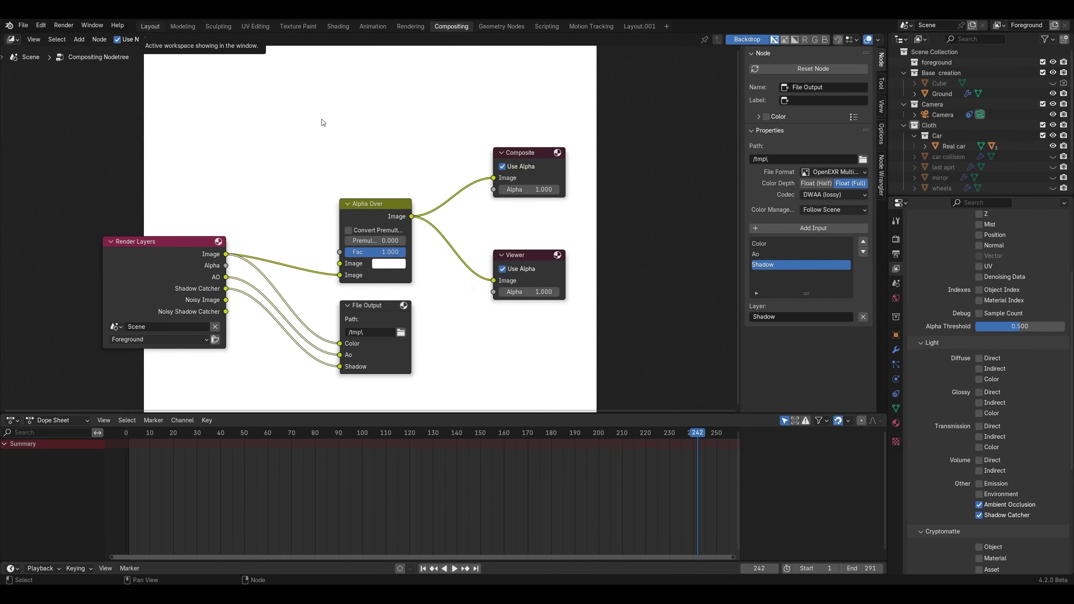
scroll(440, 307, down, 4)
click(348, 480)
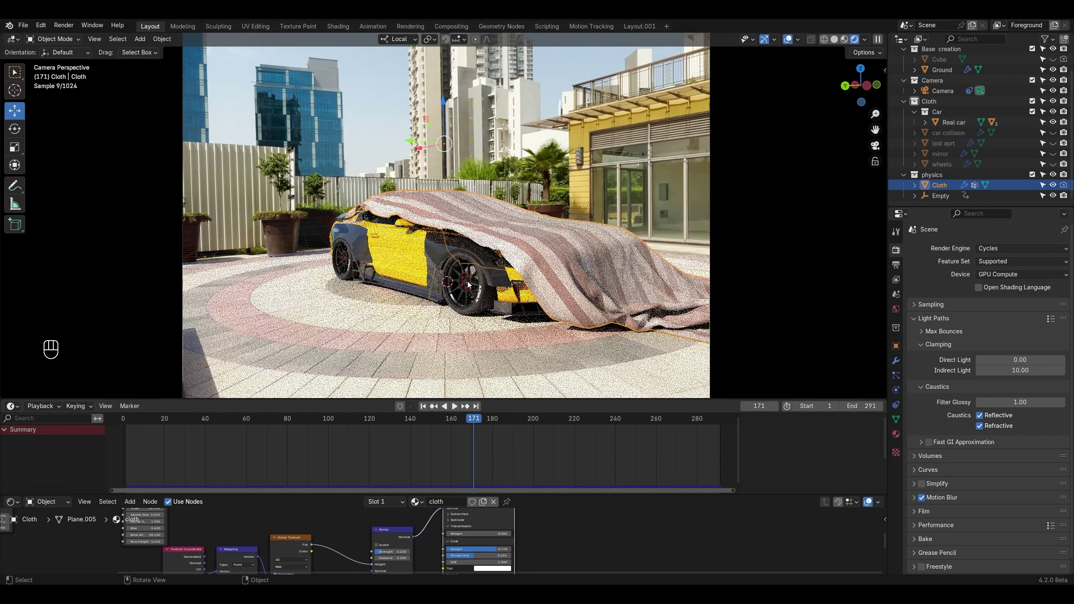
Step: Set the final render's maximum samples to 256 and save the project
shift+middle_drag(530, 254, 511, 255)
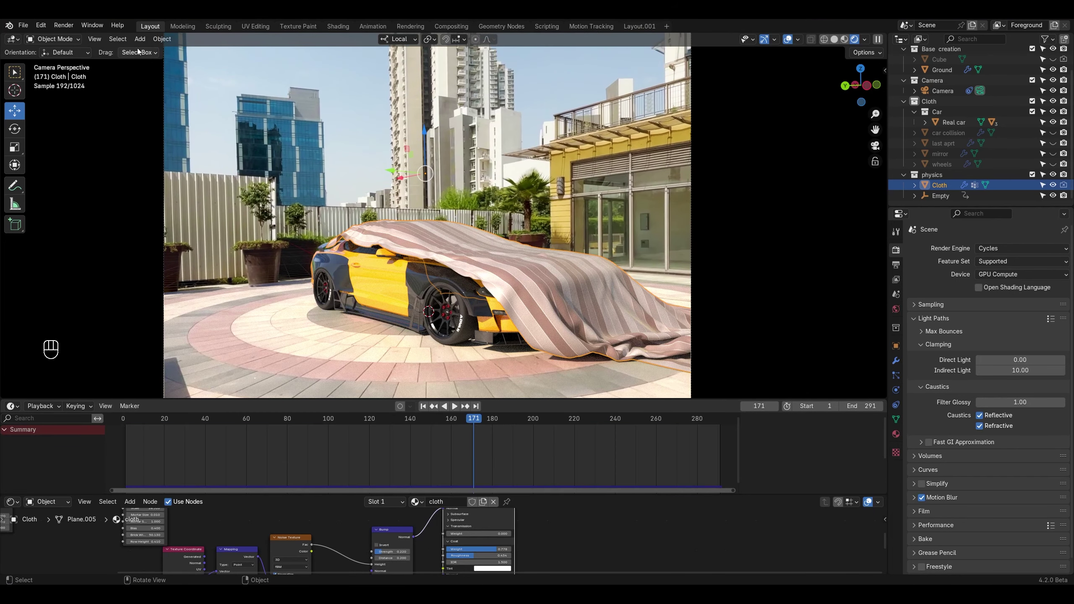
click(64, 27)
ctrl+click(931, 304)
click(1015, 415)
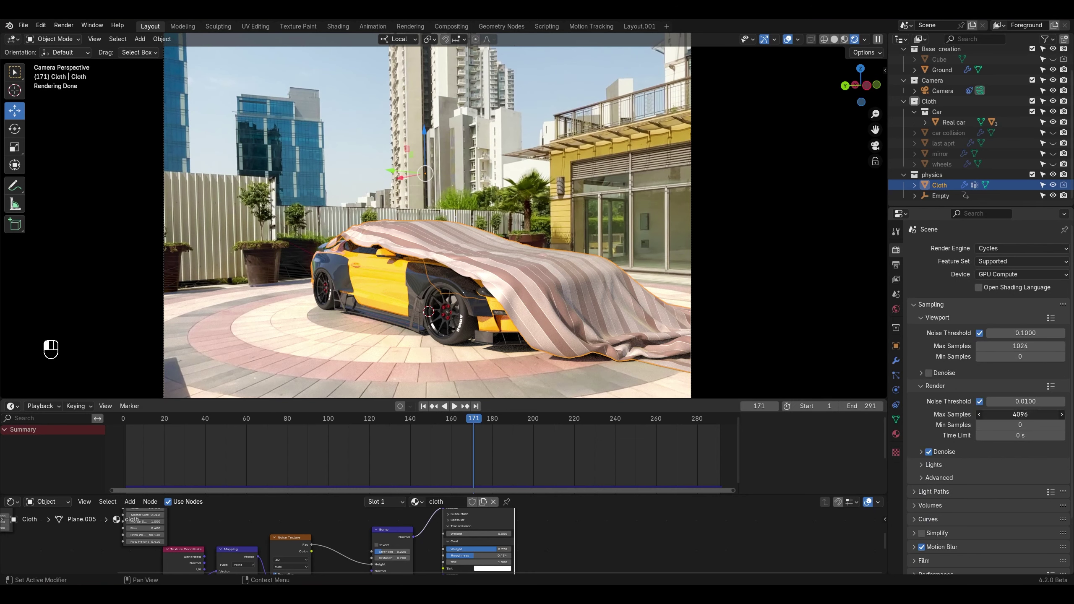
text(256)
key(Return)
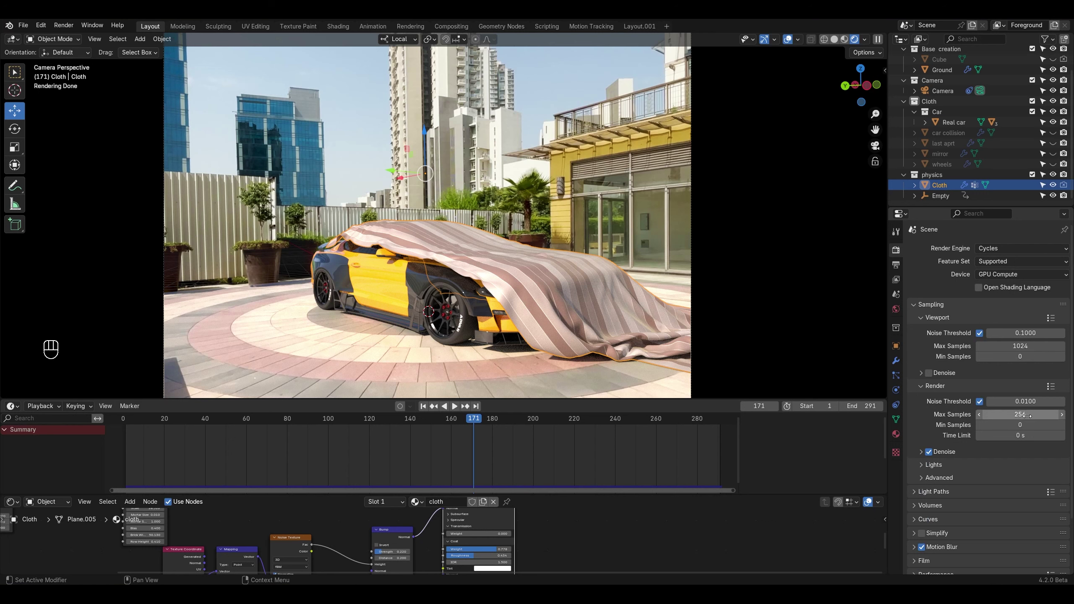
key(ctrl+s)
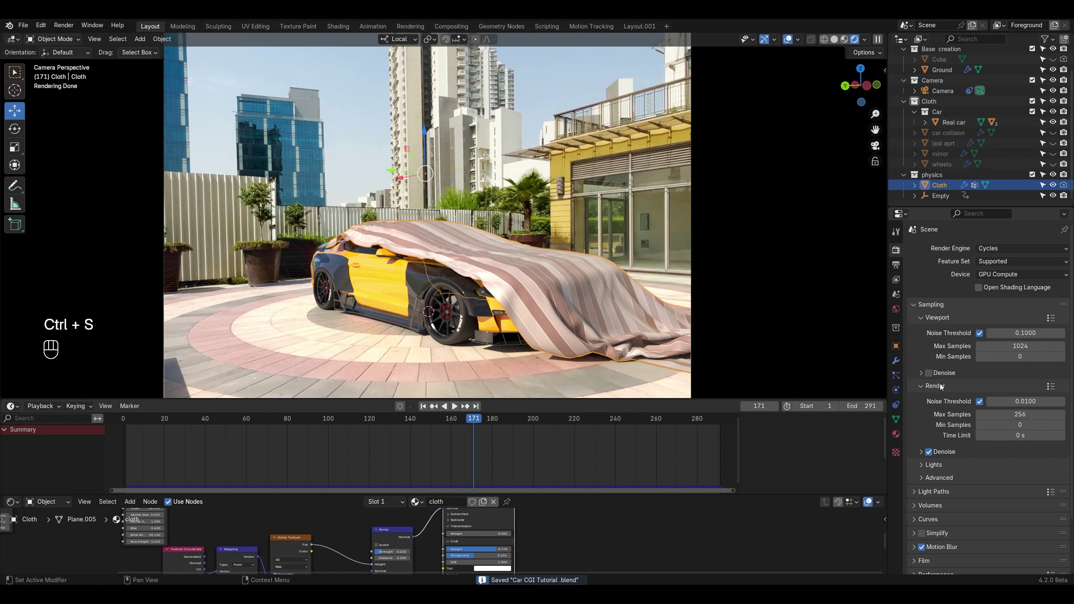
click(937, 387)
Step: Test-render the current frame 171 as a still image and close the render result
click(64, 26)
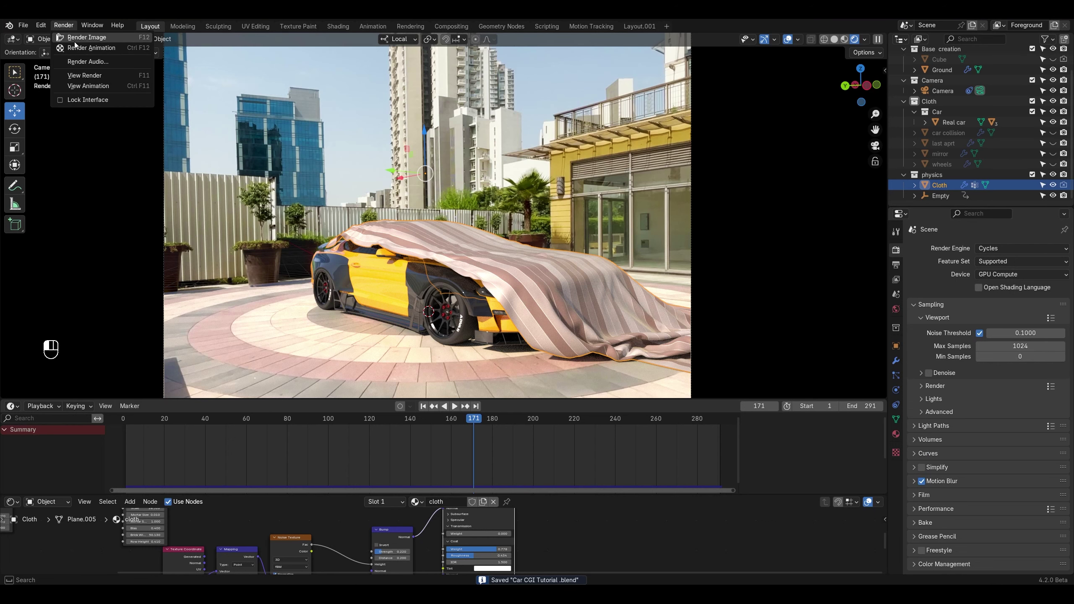
click(75, 42)
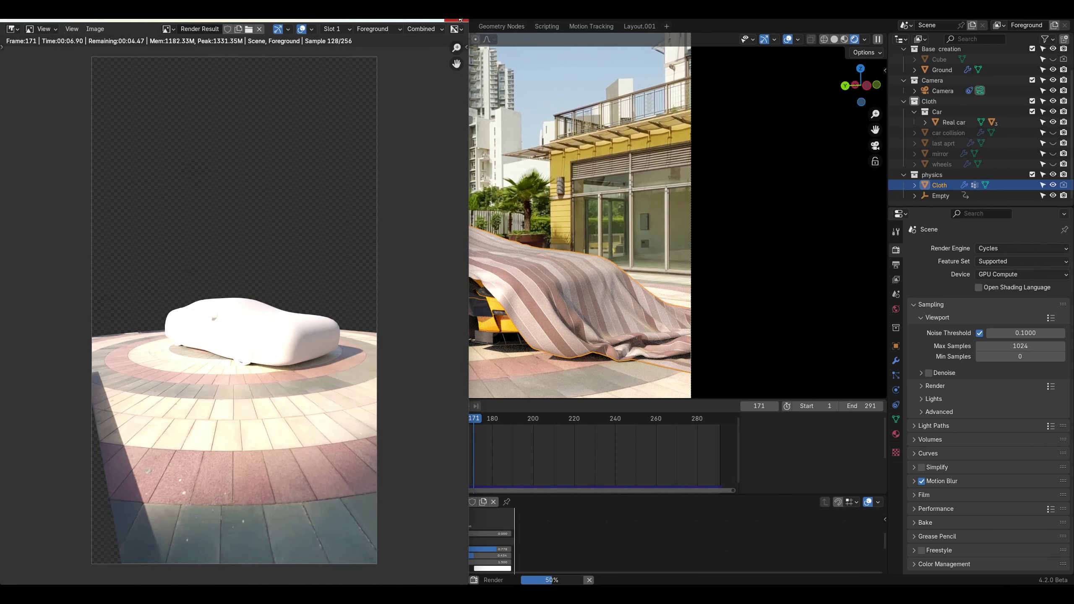
click(460, 19)
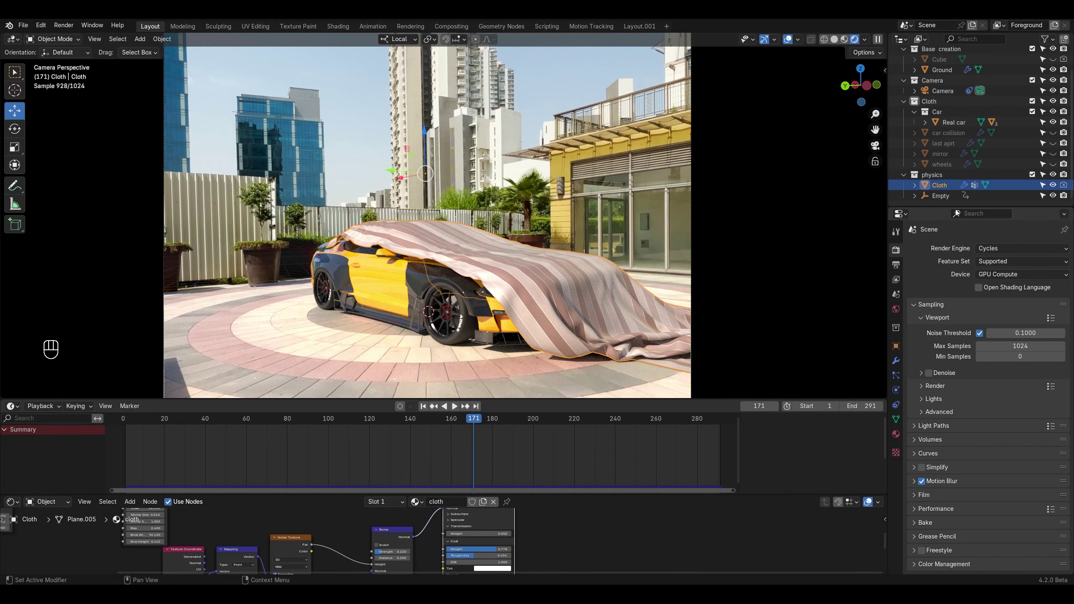
Step: Enlarge the outliner and enable Shadow Catcher in the Ground object's visibility settings
drag(933, 207, 934, 360)
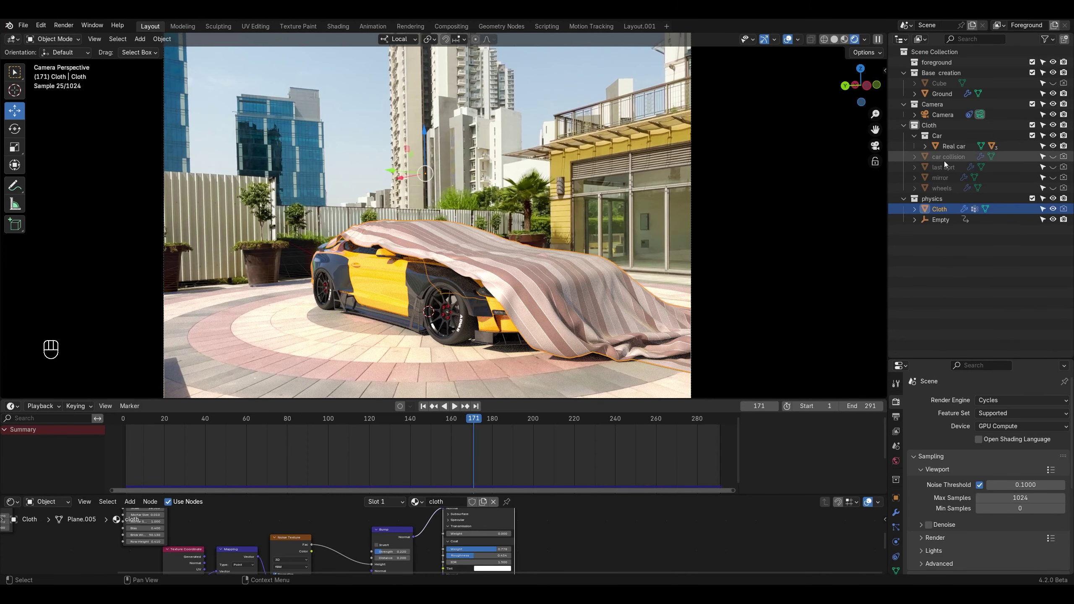
click(248, 341)
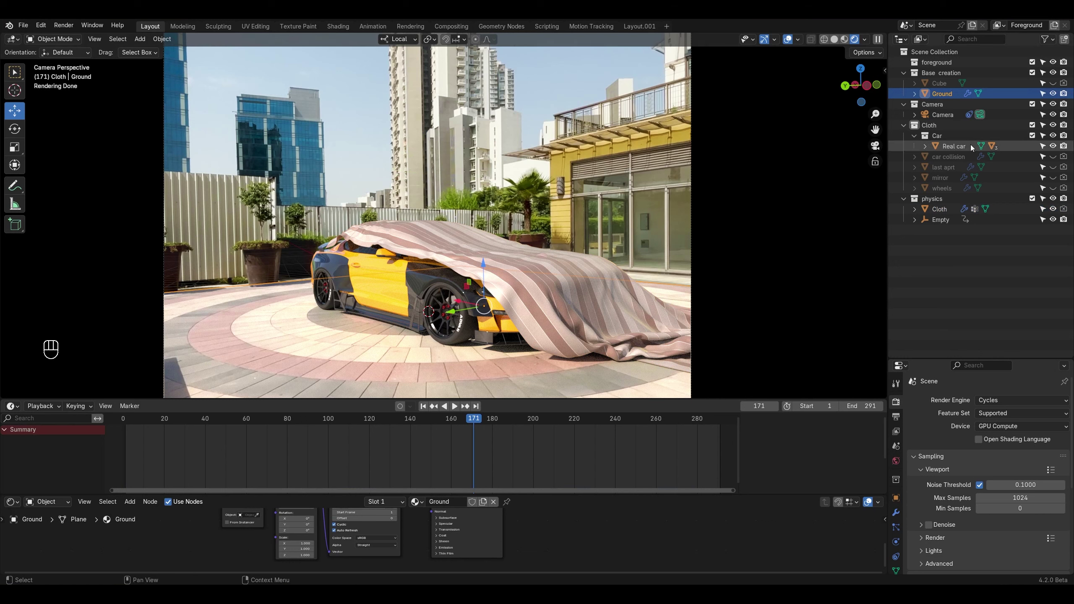
click(896, 498)
scroll(931, 500, down, 5)
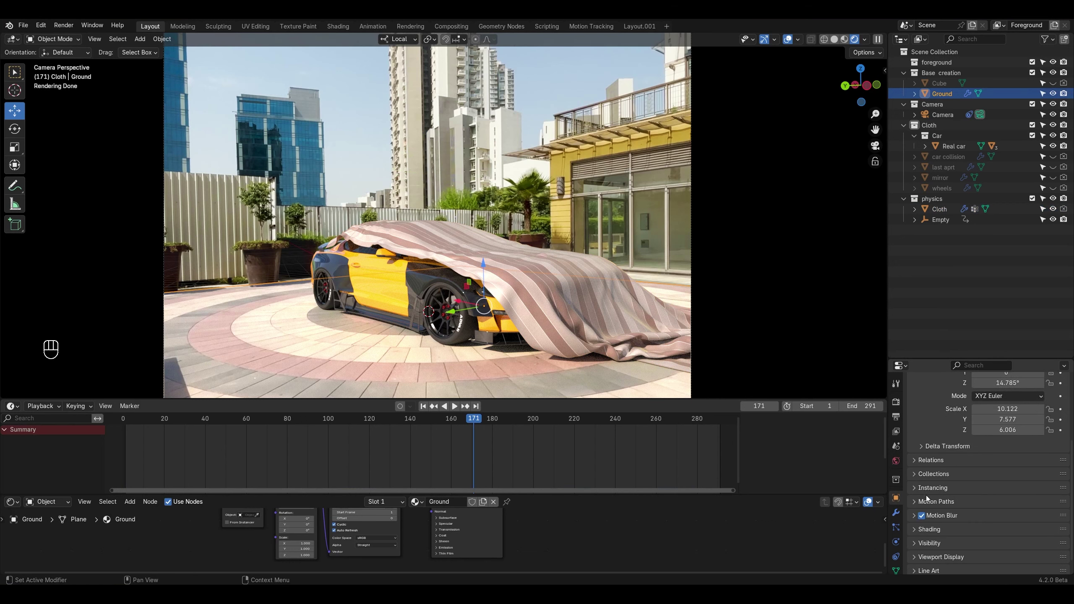
click(943, 525)
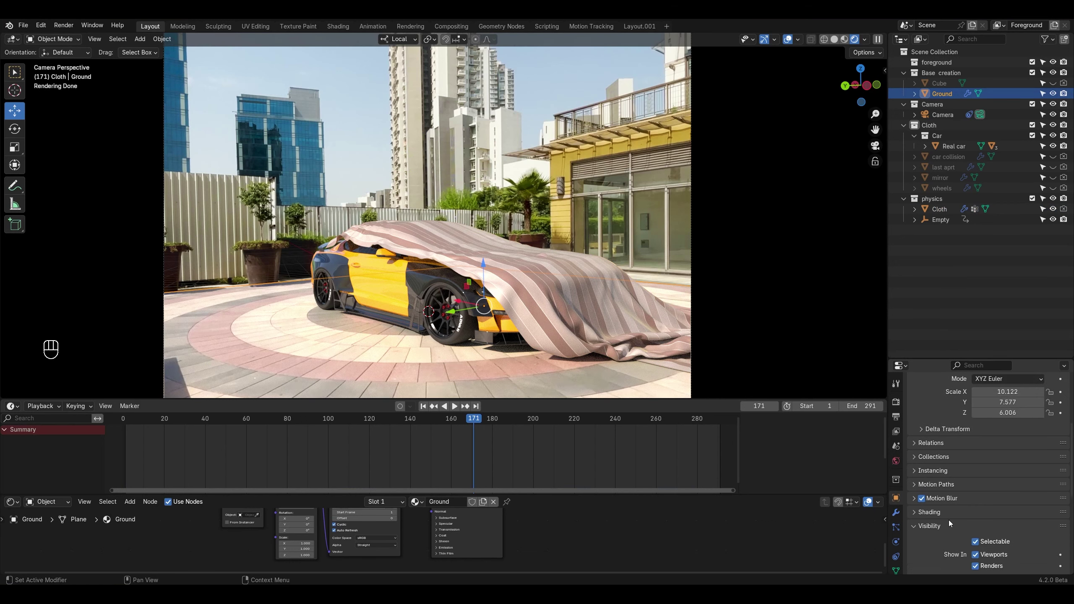
scroll(965, 514, down, 4)
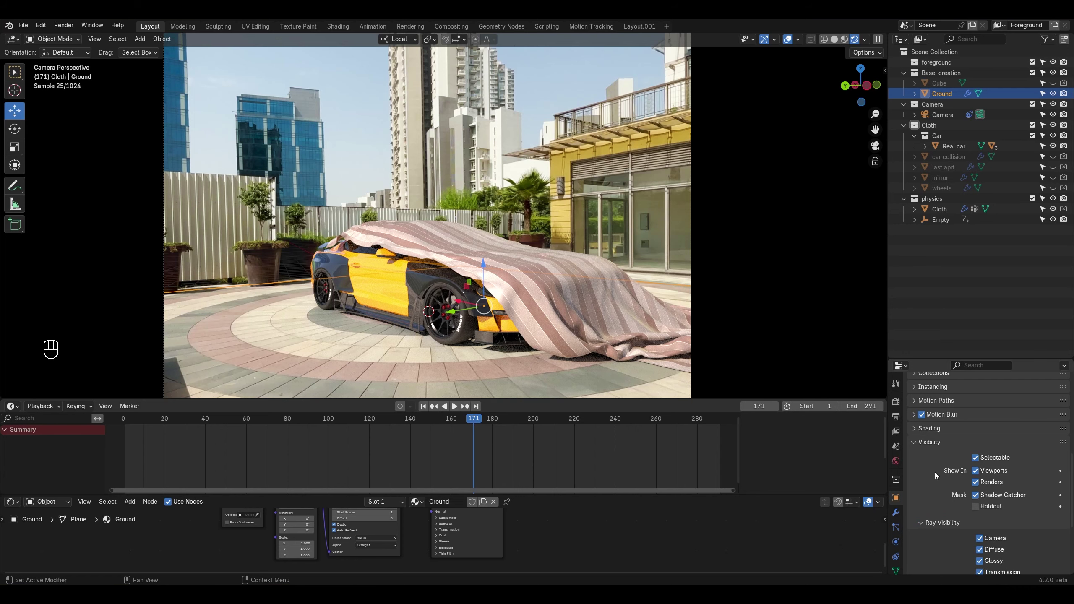
click(930, 442)
Step: Save the project, test-render frame 171 again with the viewport in solid shading, and close the result
key(ctrl+s)
click(67, 26)
click(105, 37)
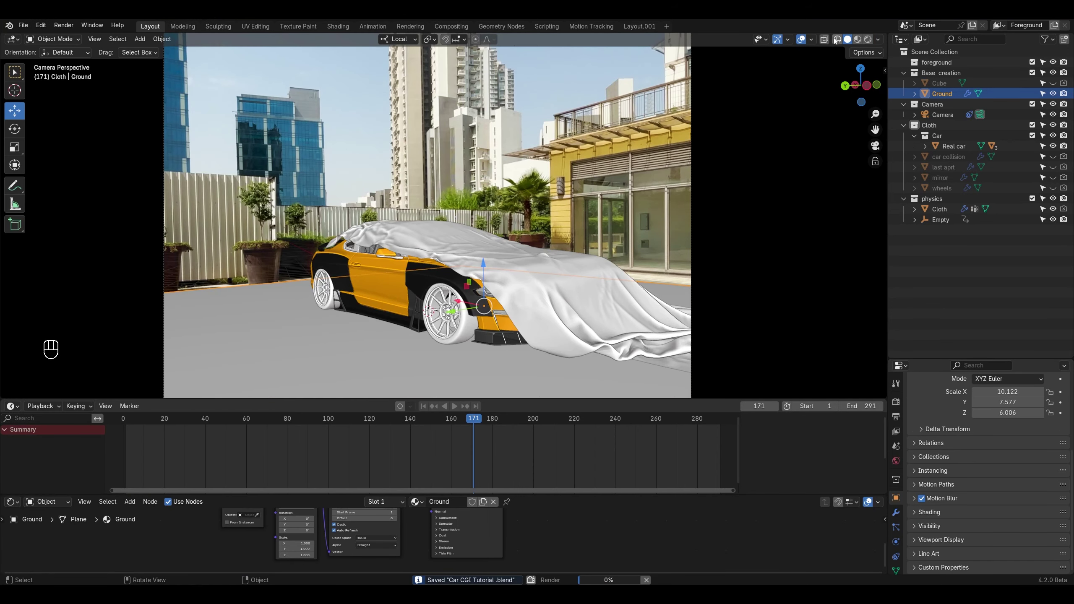
click(451, 19)
click(451, 19)
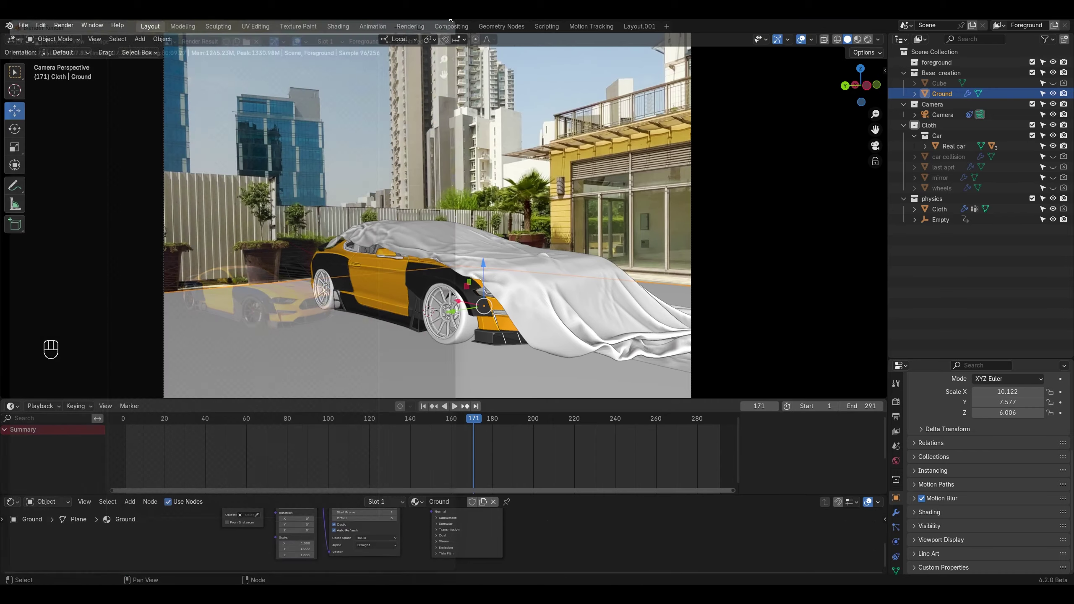
Step: Enable the Cloth object for renders and render frame 171, checking the cloth and car up close
click(940, 209)
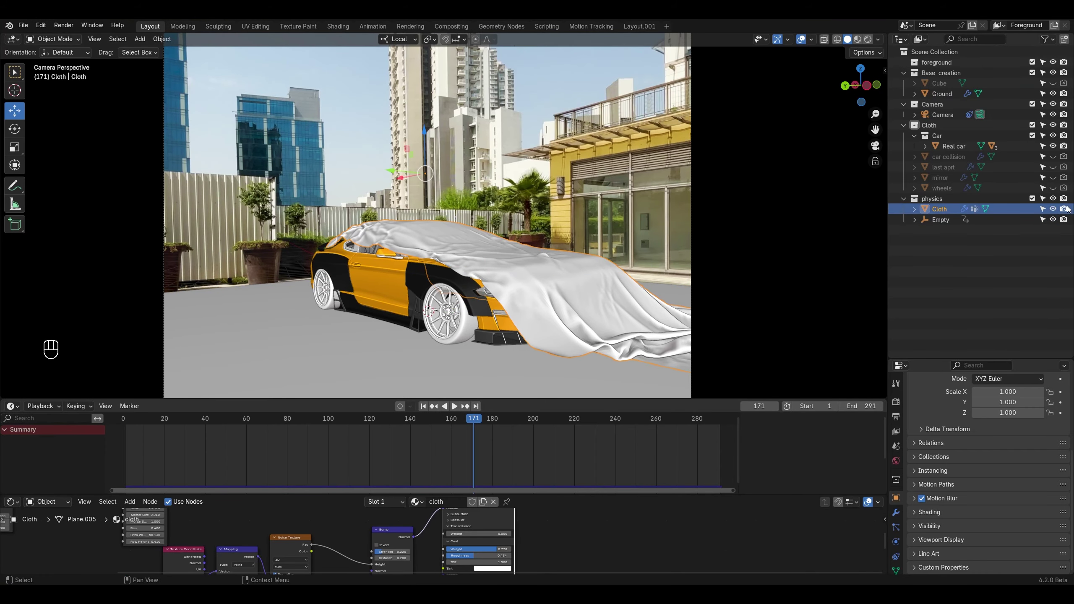
key(F12)
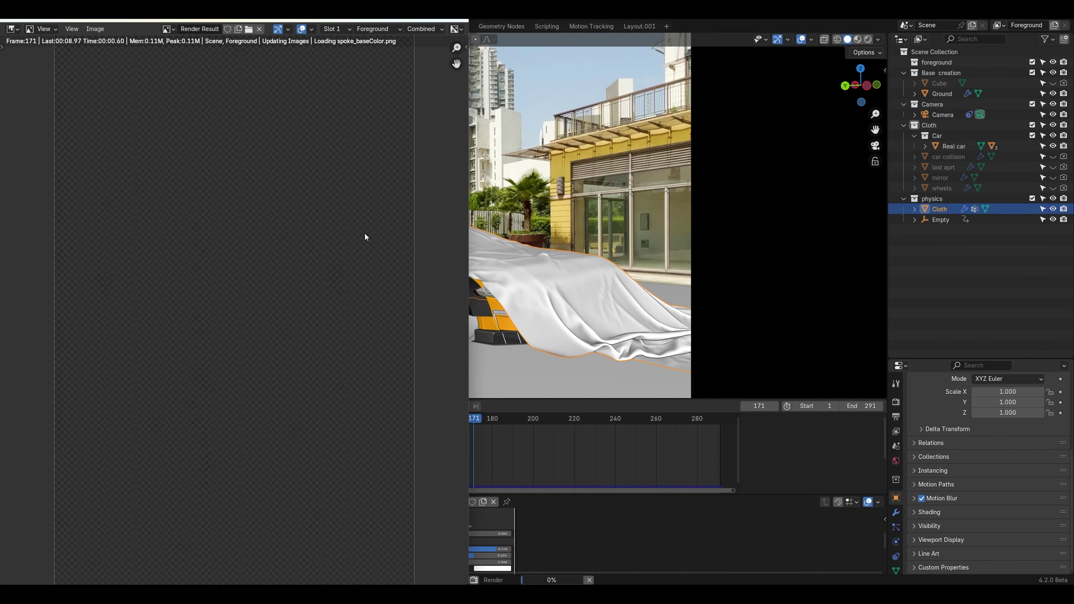
scroll(295, 358, up, 3)
middle_drag(285, 346, 282, 336)
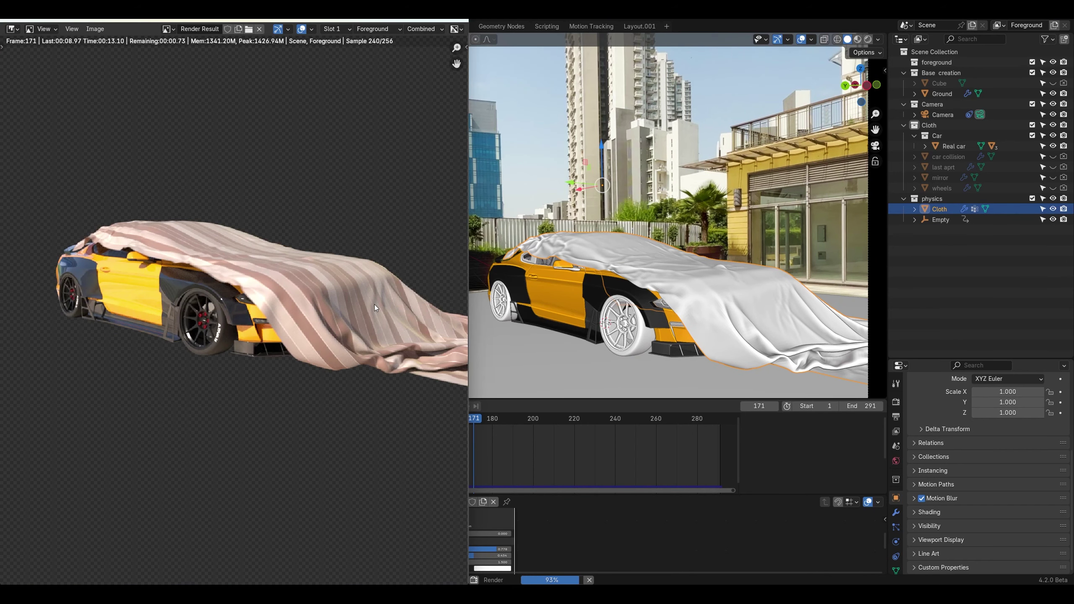
scroll(267, 316, down, 2)
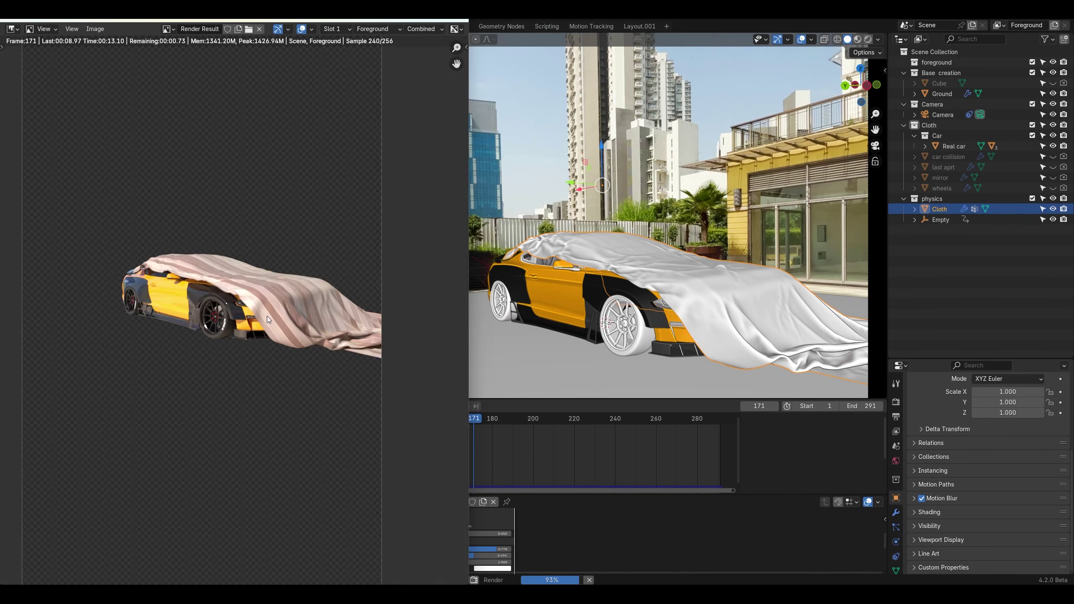
scroll(280, 316, up, 3)
scroll(280, 317, down, 1)
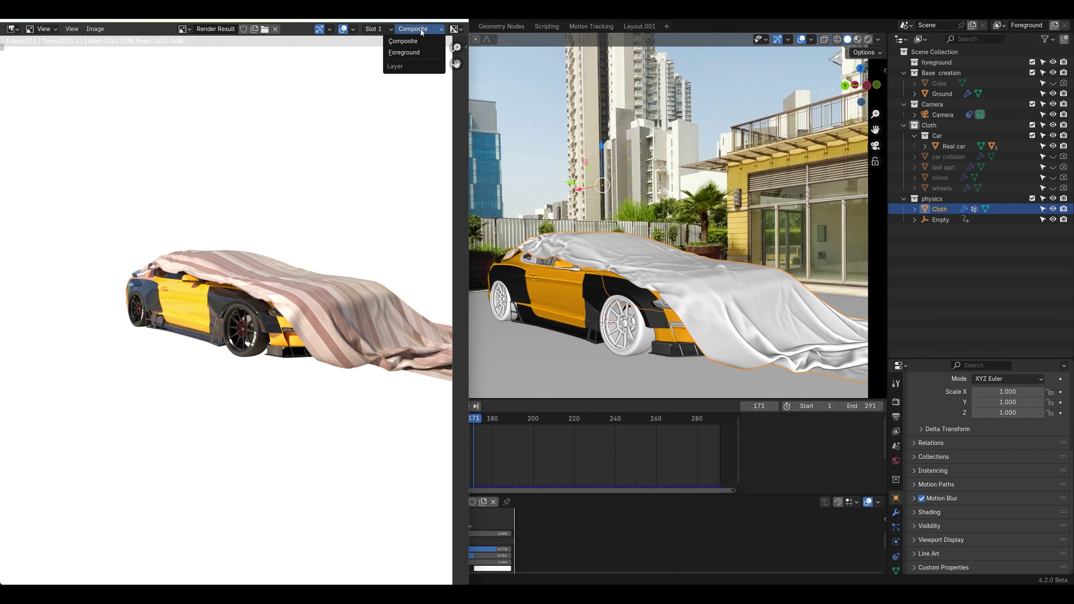
Step: Inspect the Foreground layer's Combined, AO and Shadow Catcher passes, then close the render result and save the project
click(387, 29)
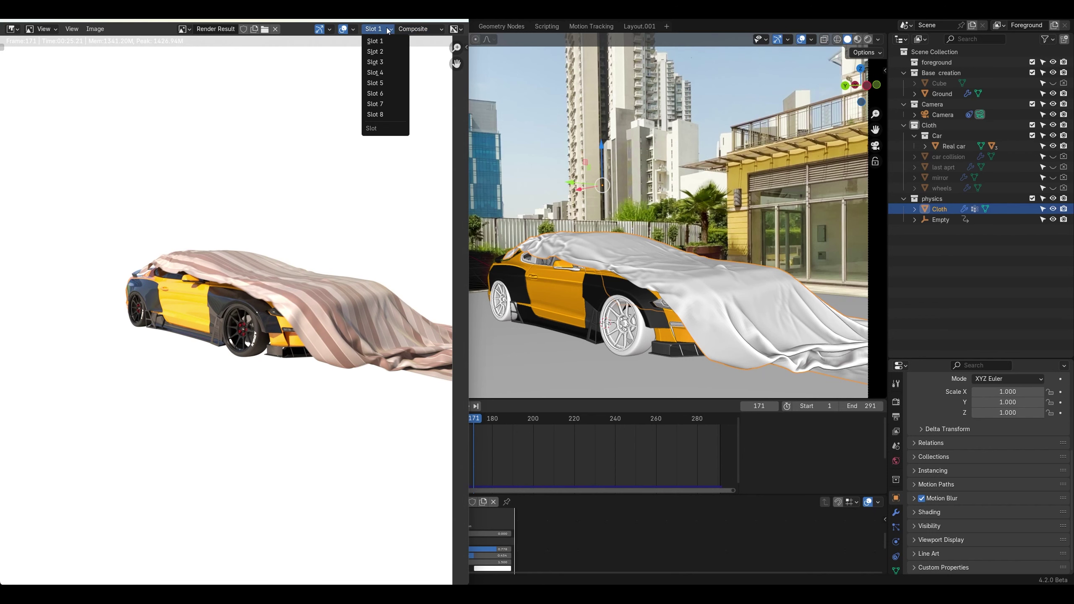
click(422, 29)
click(409, 53)
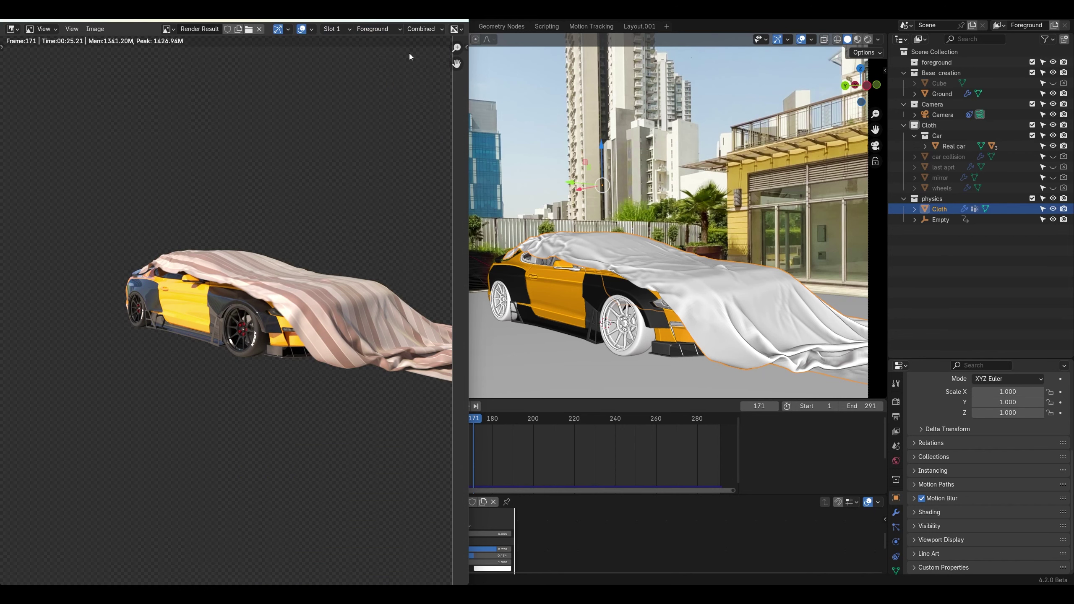
click(422, 29)
click(368, 53)
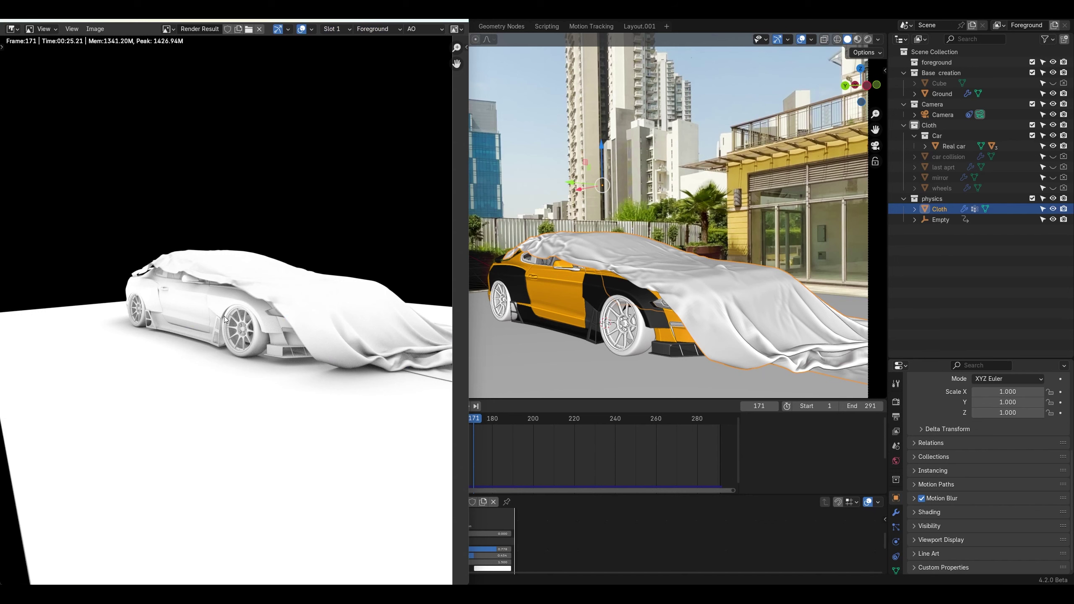
click(422, 29)
click(401, 64)
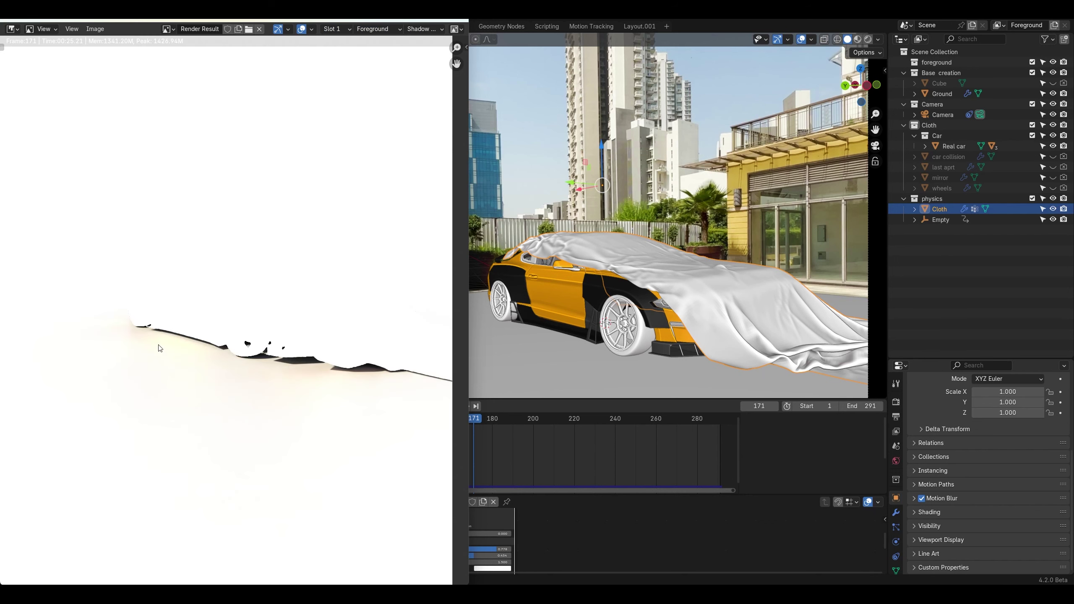
click(423, 29)
click(385, 40)
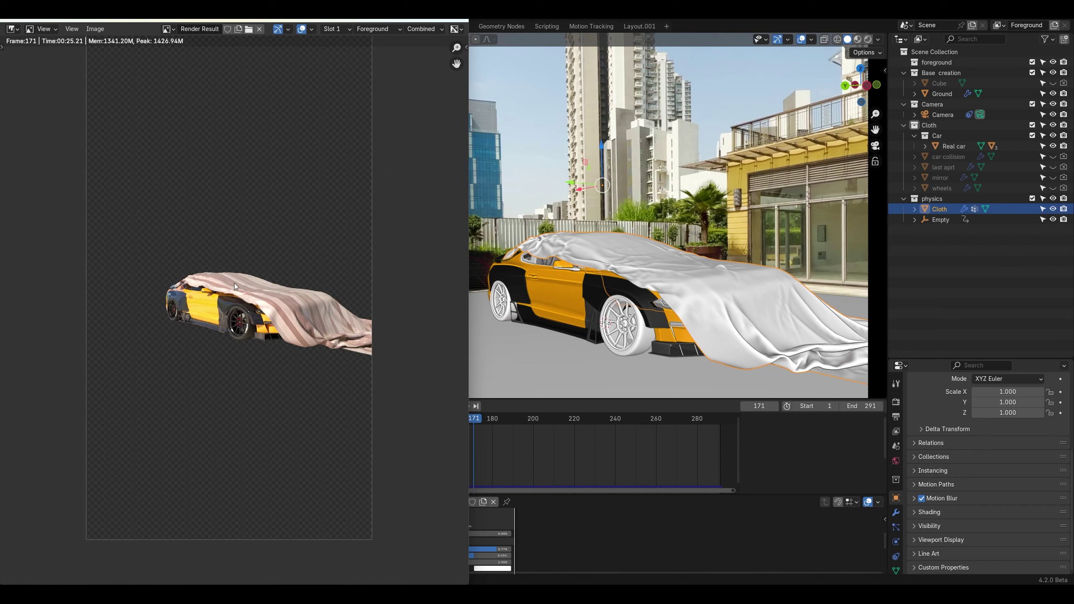
key(Escape)
key(ctrl+s)
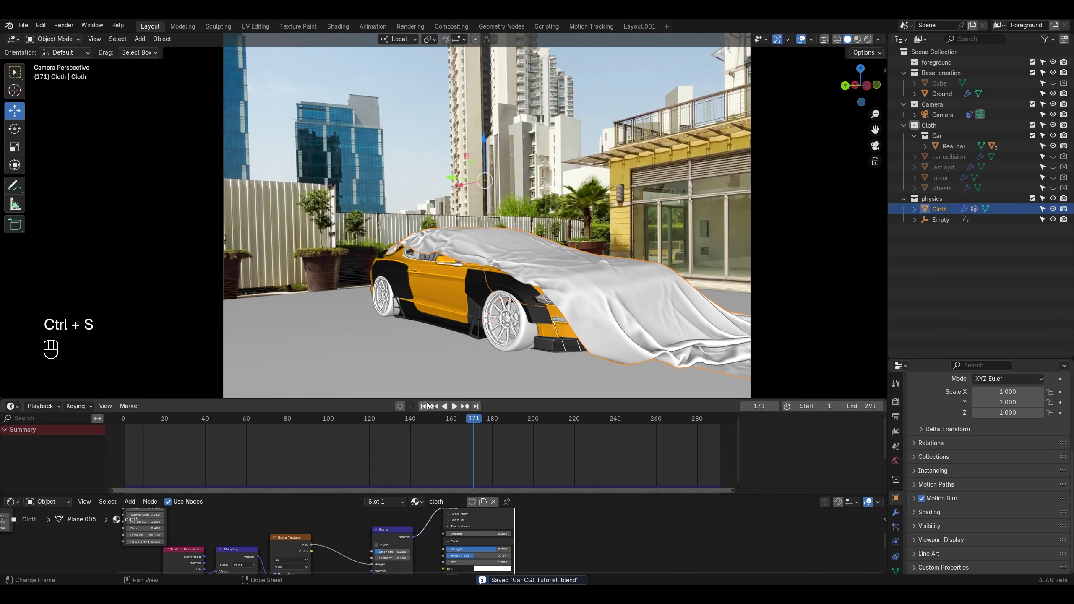
Step: Play the animation from the first frame, switch the viewport to rendered shading, and stop at frame 152
click(425, 406)
click(455, 406)
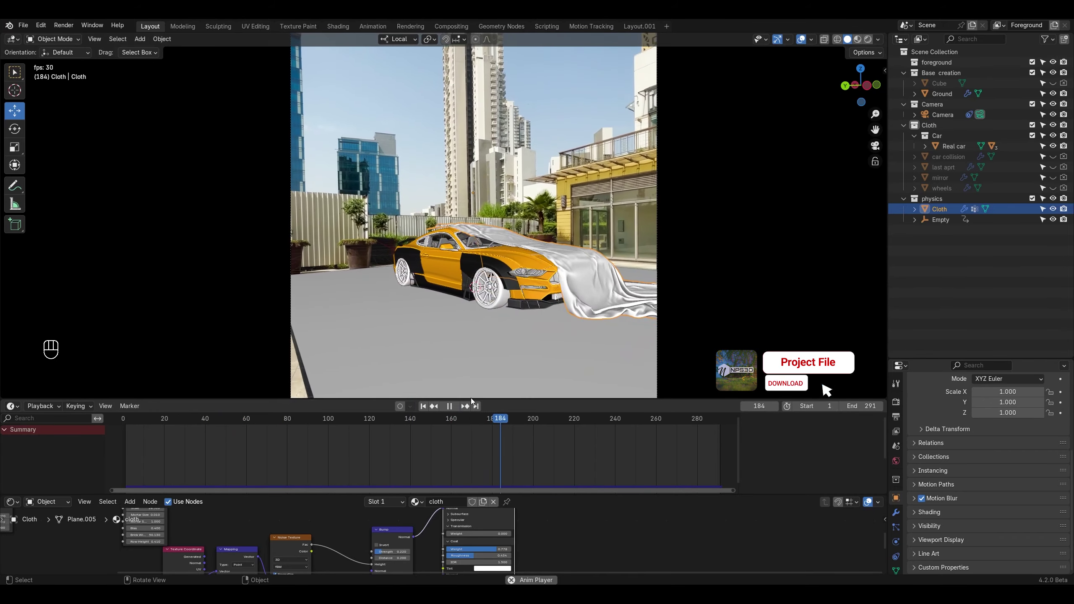
click(868, 39)
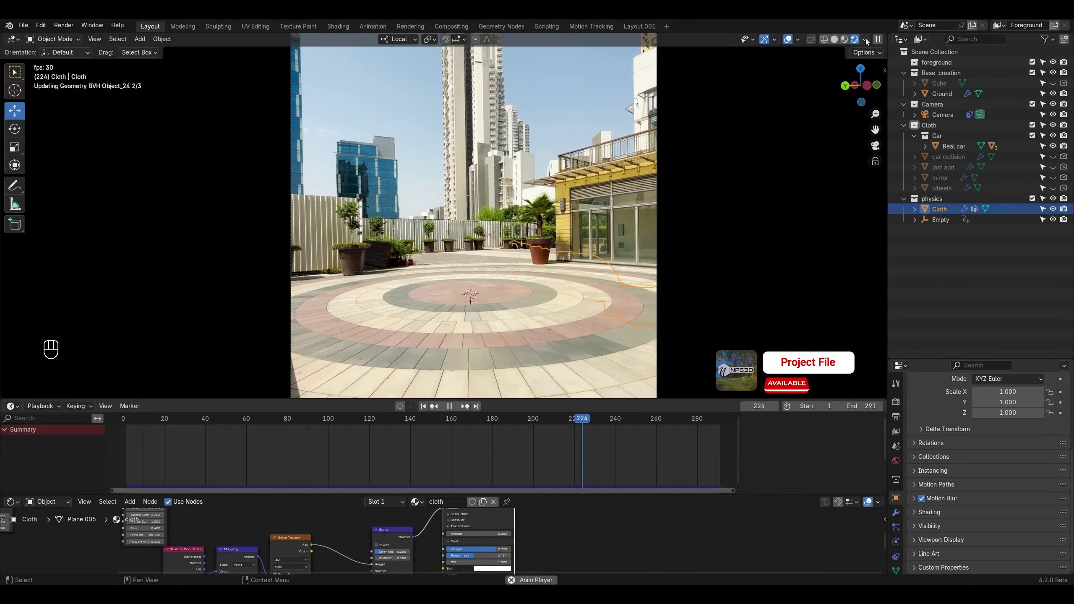
click(523, 419)
click(436, 422)
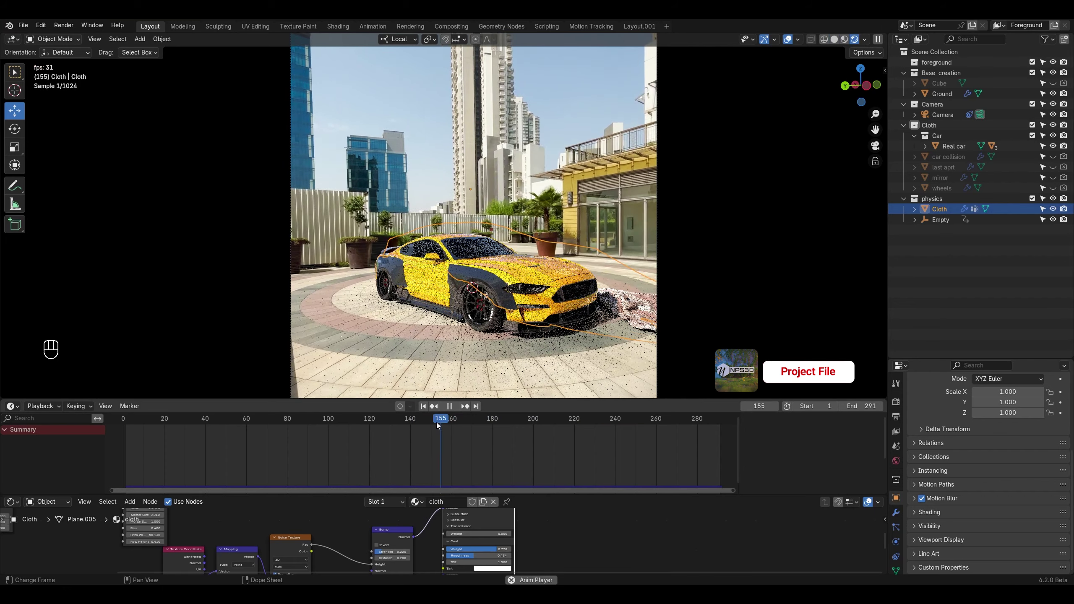
click(408, 419)
key(space)
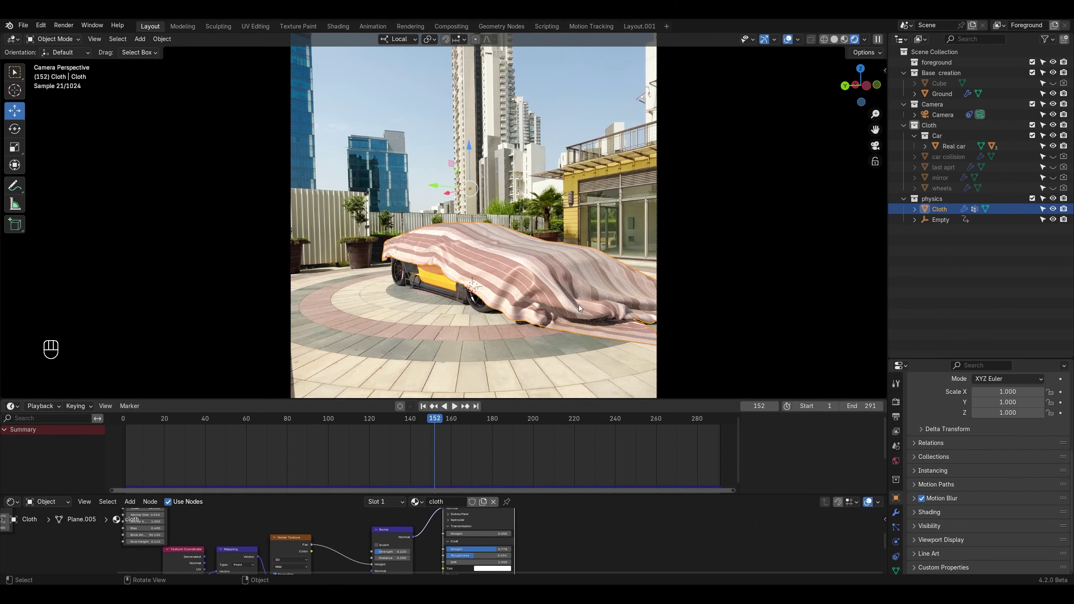
Step: Preview frame 187 up close in the rendered viewport with the cloth deselected
scroll(579, 304, up, 4)
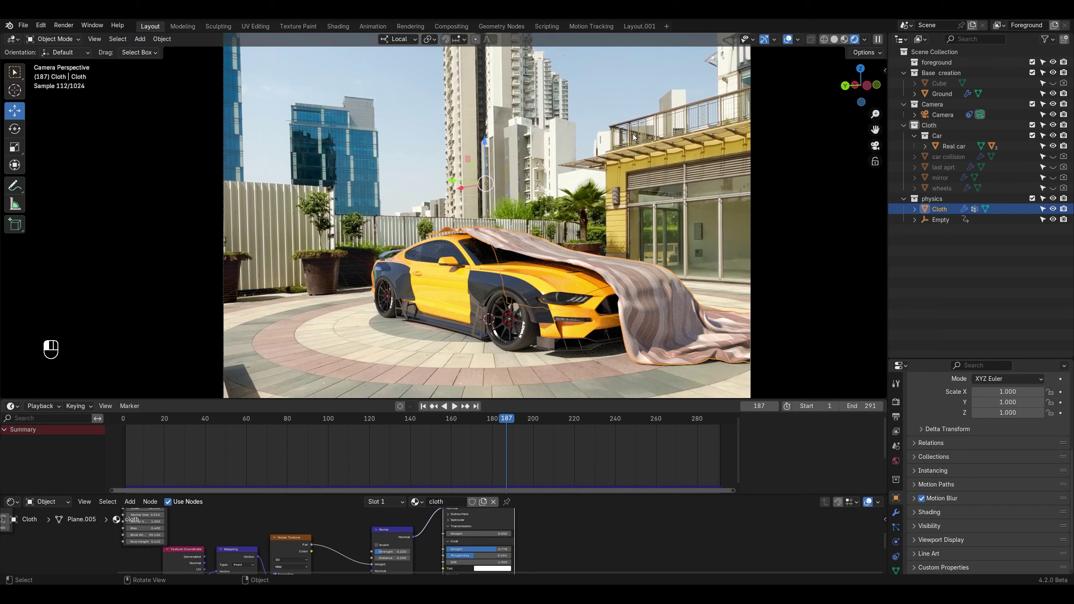
click(633, 135)
shift+middle_drag(638, 229, 552, 205)
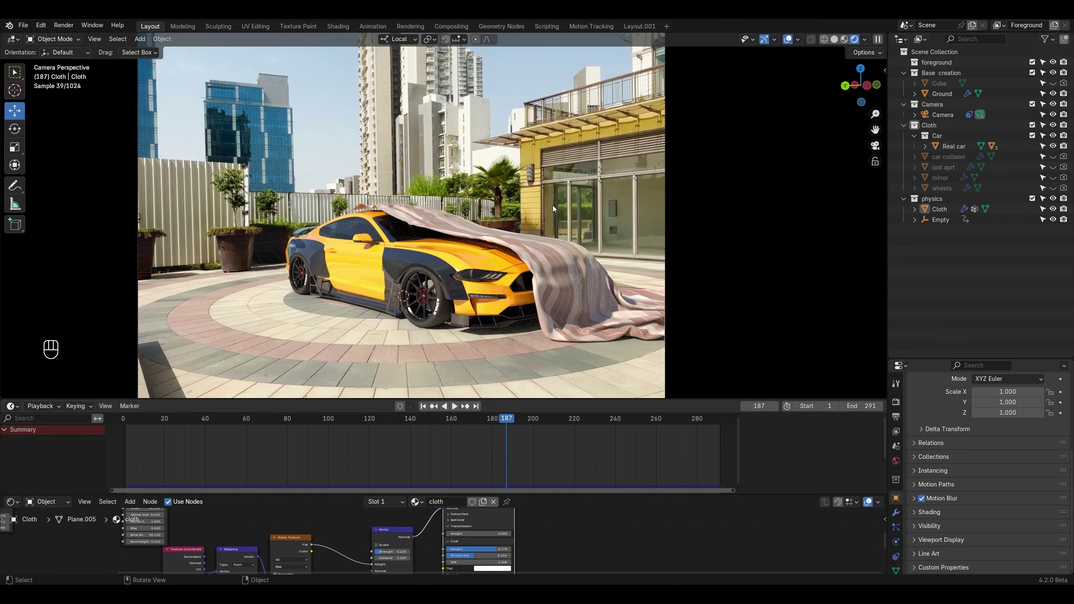